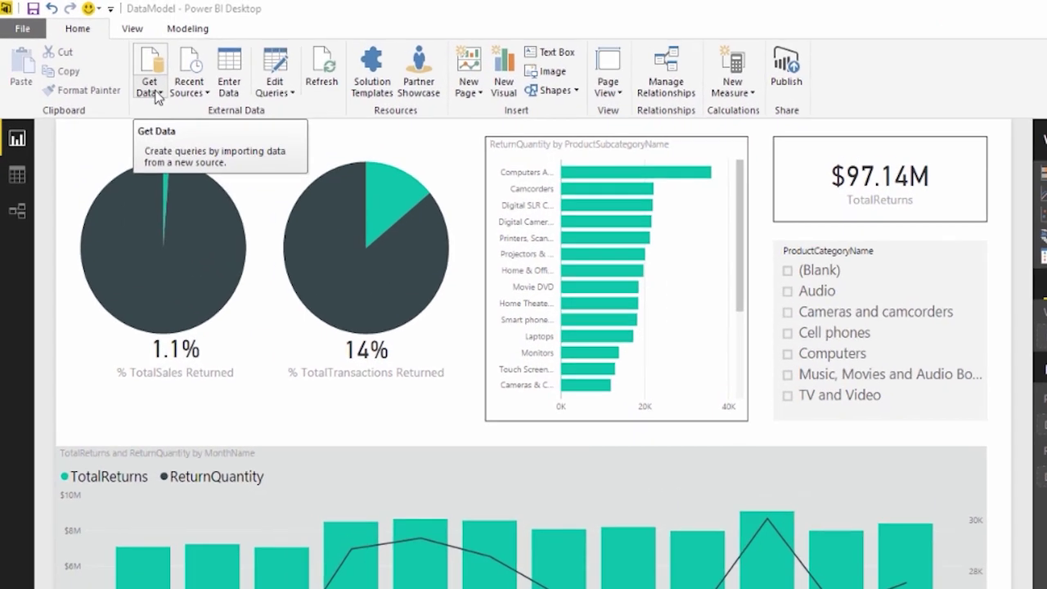
Browse the full list of data sources and start a connection to a SharePoint Online List
click(158, 97)
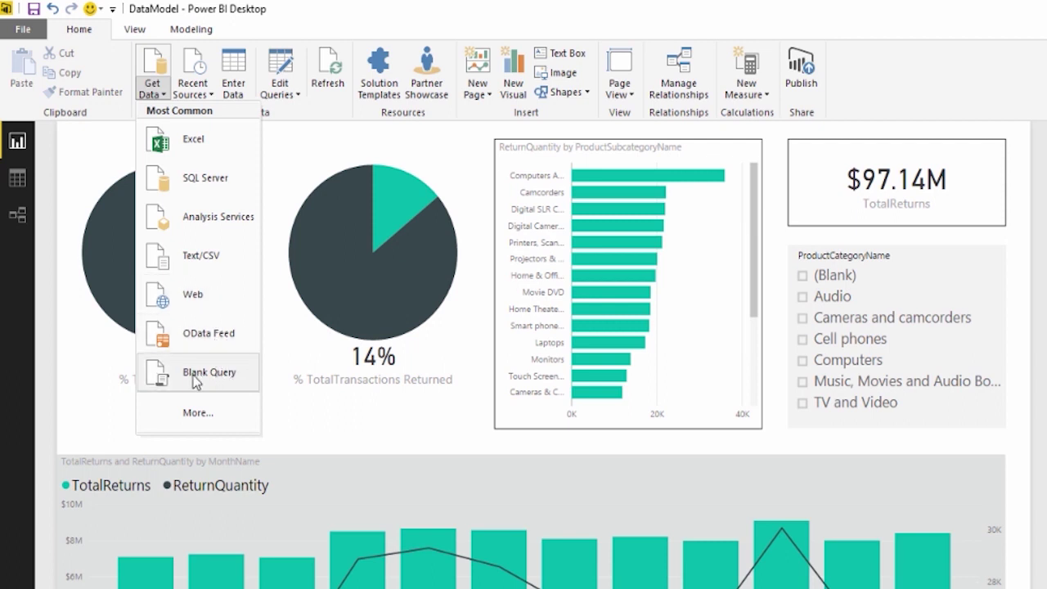
click(214, 419)
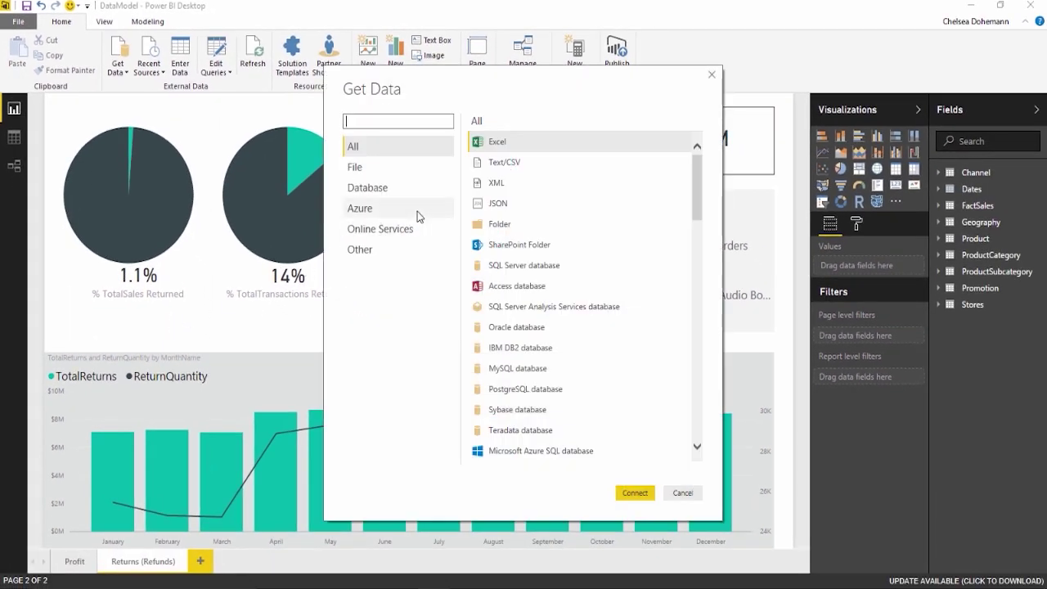
drag(698, 167, 698, 174)
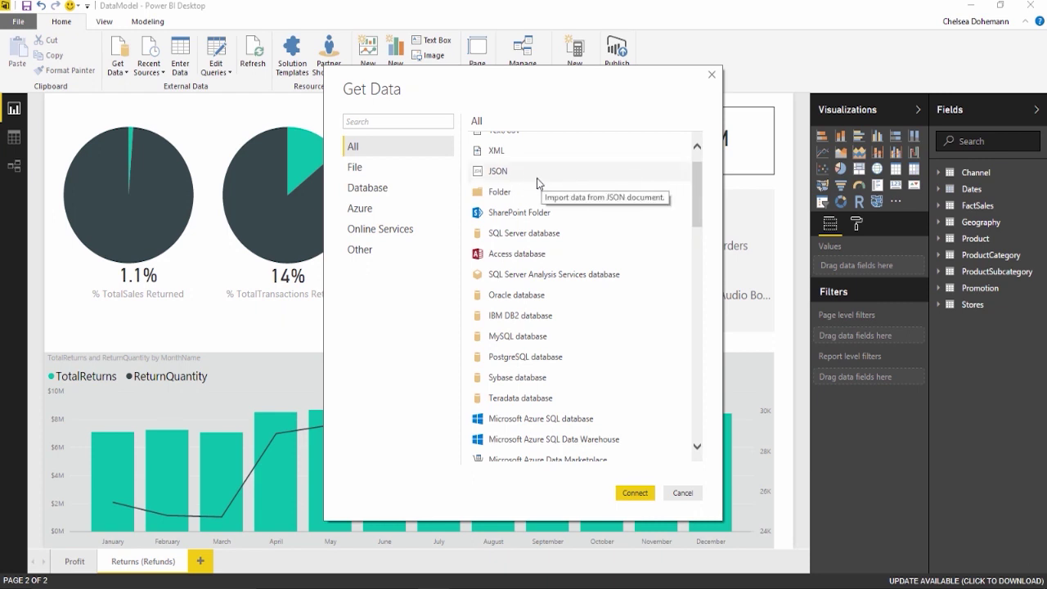
scroll(701, 181, down, 3)
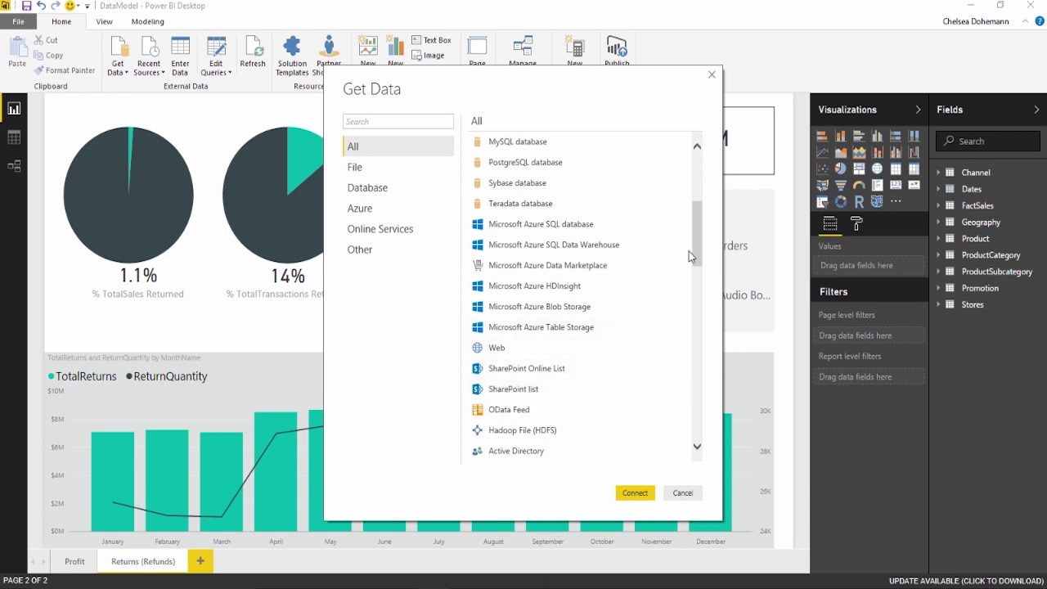
scroll(700, 233, down, 5)
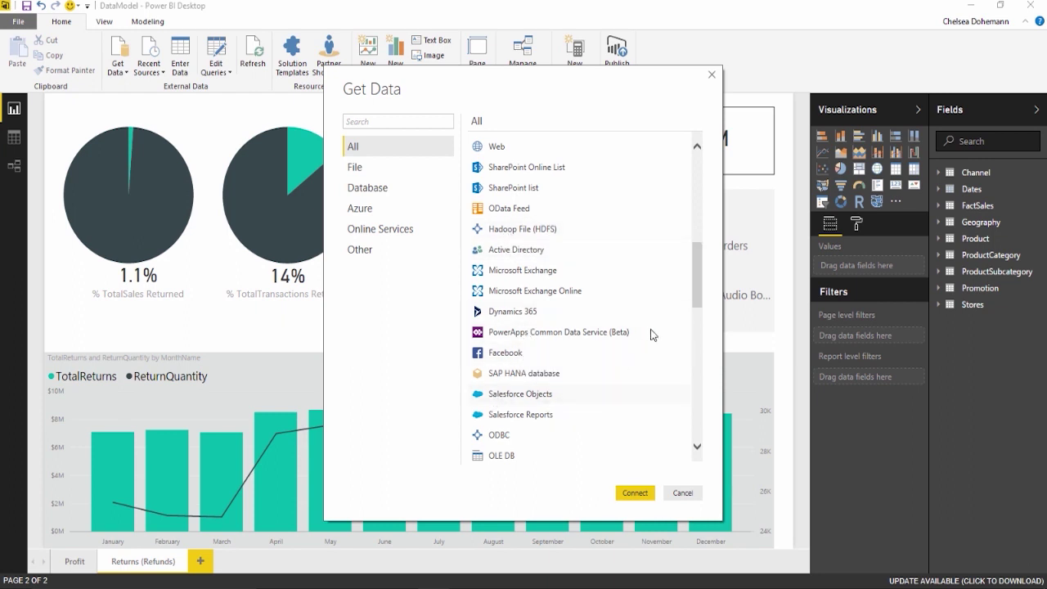
scroll(691, 264, down, 3)
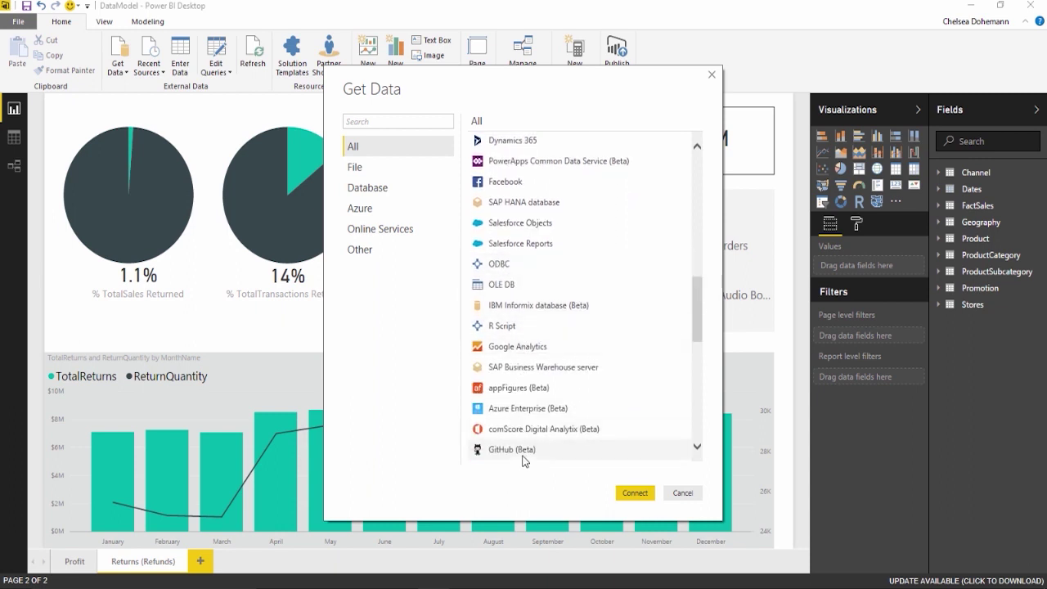
scroll(708, 333, down, 4)
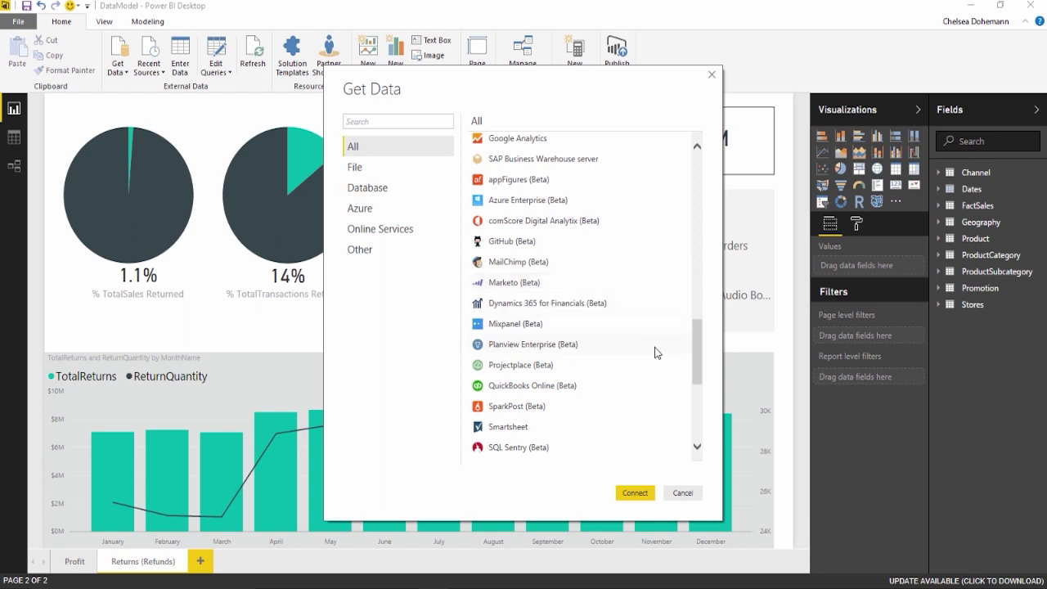
scroll(697, 343, down, 1)
drag(699, 353, 700, 228)
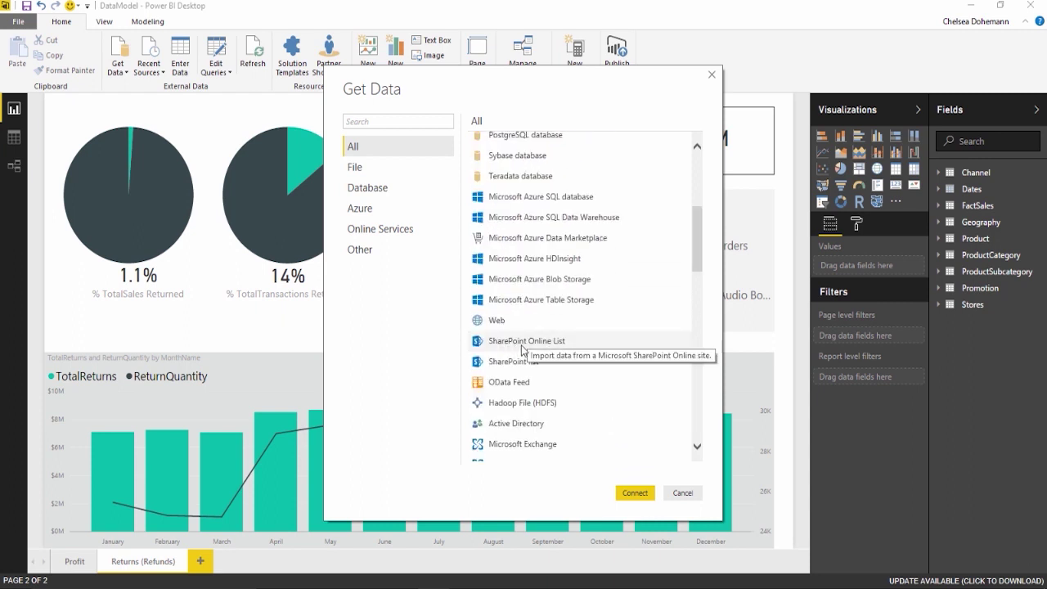
click(523, 344)
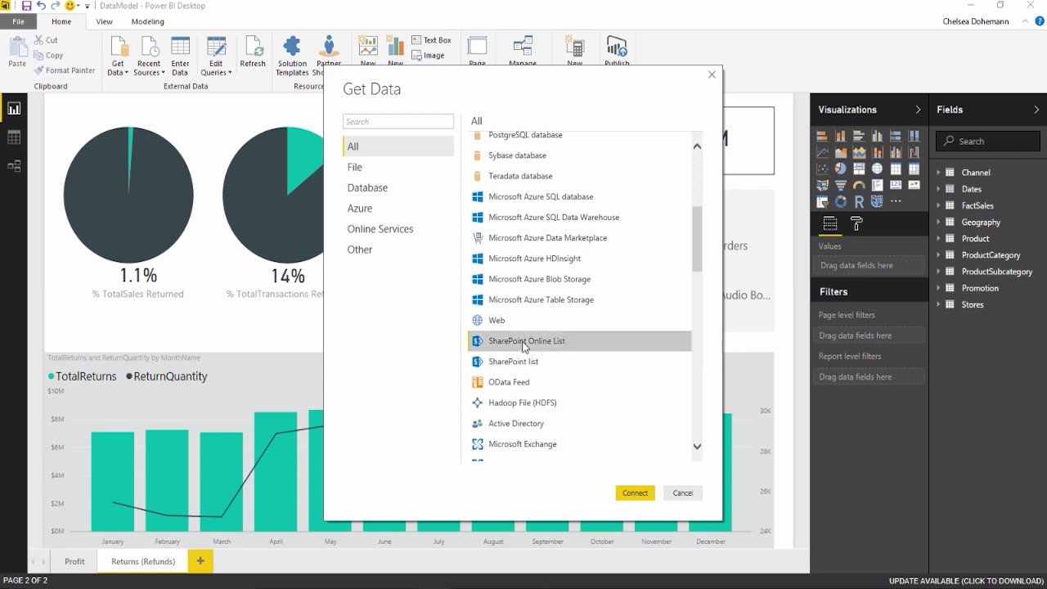
click(628, 494)
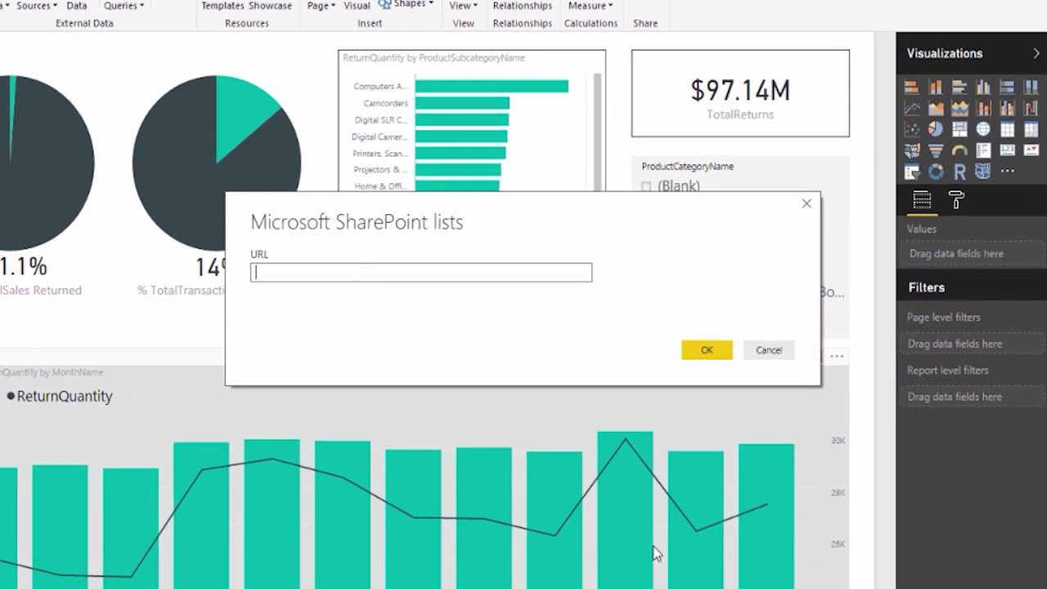
text(https://)
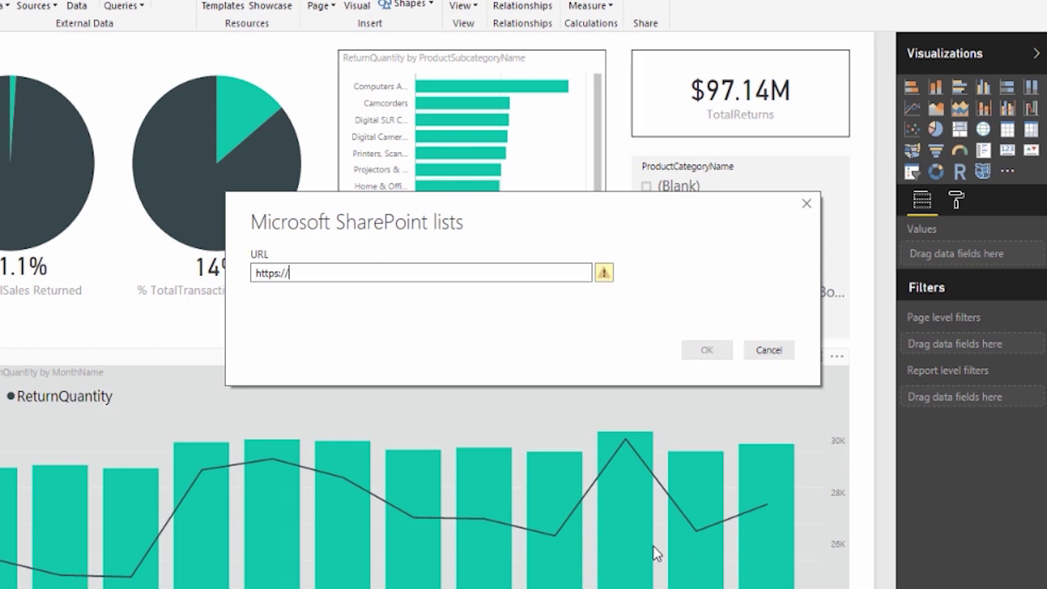
text(learnitany)
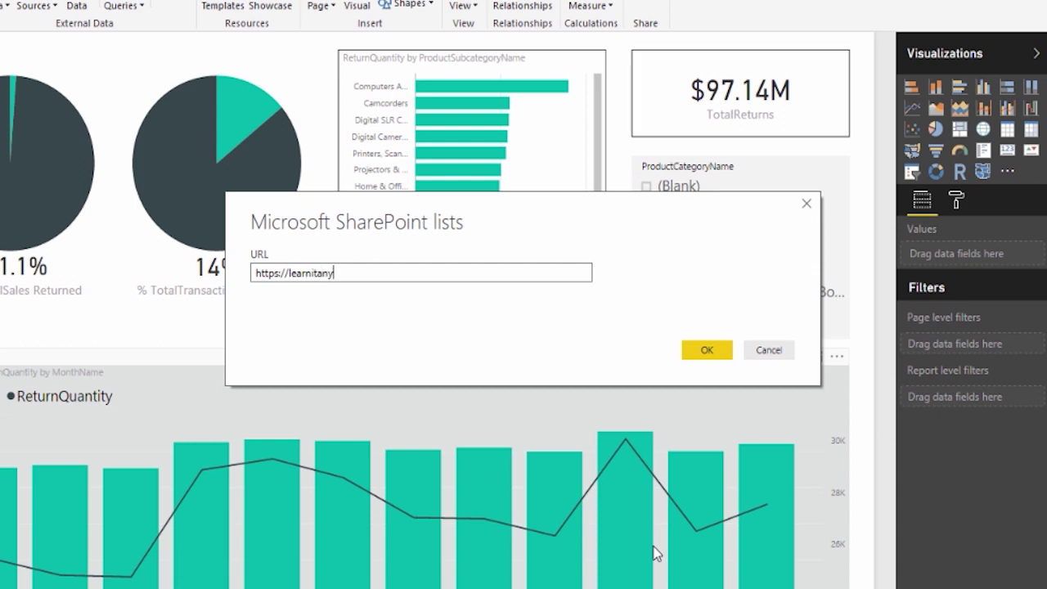
text(where.sharepoint.com/powerbi)
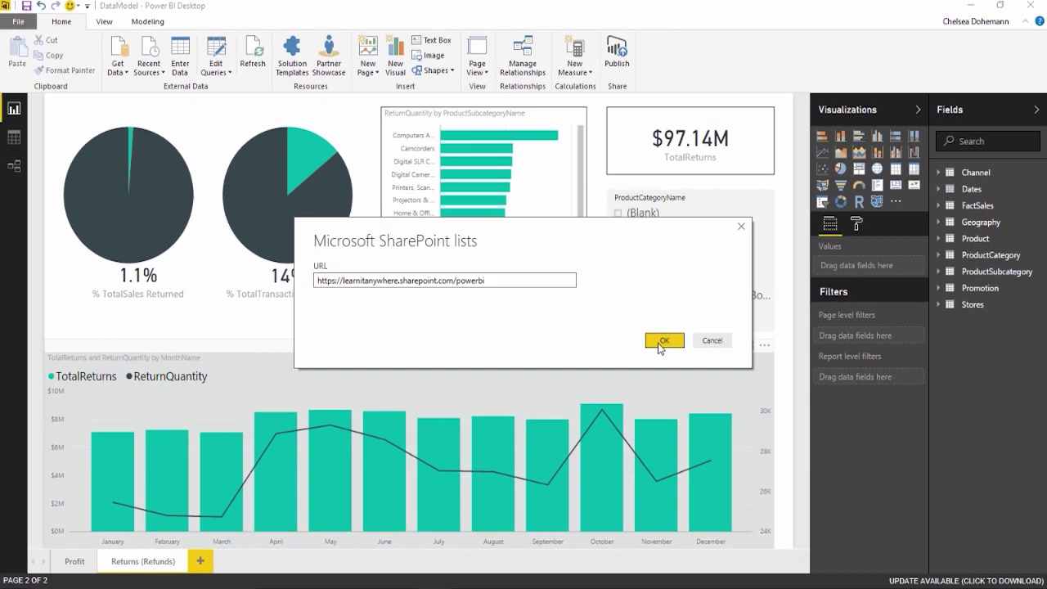
click(683, 347)
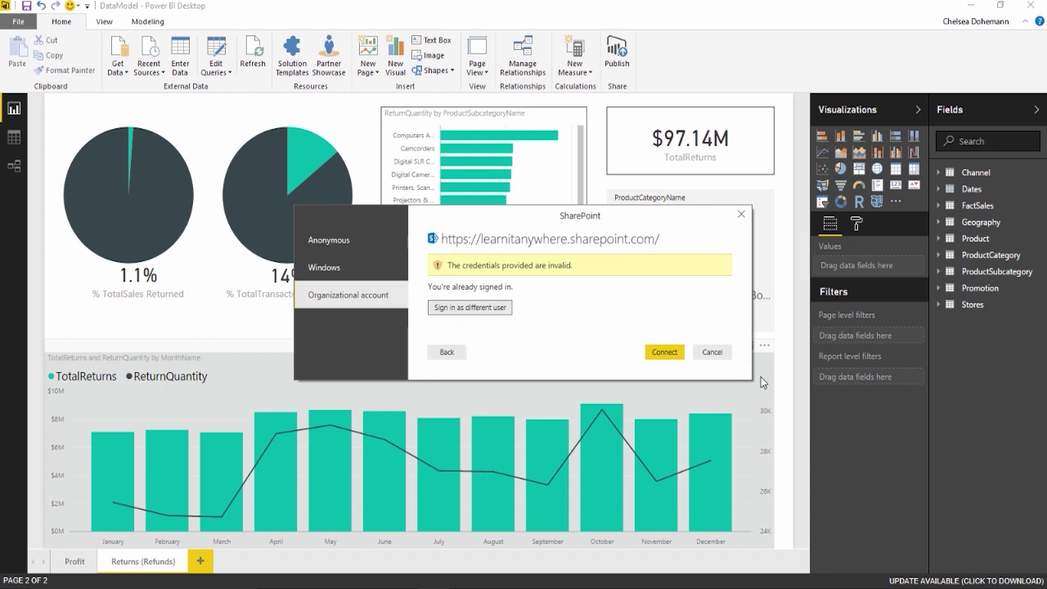
Try to connect to the SharePoint site with anonymous access
click(360, 244)
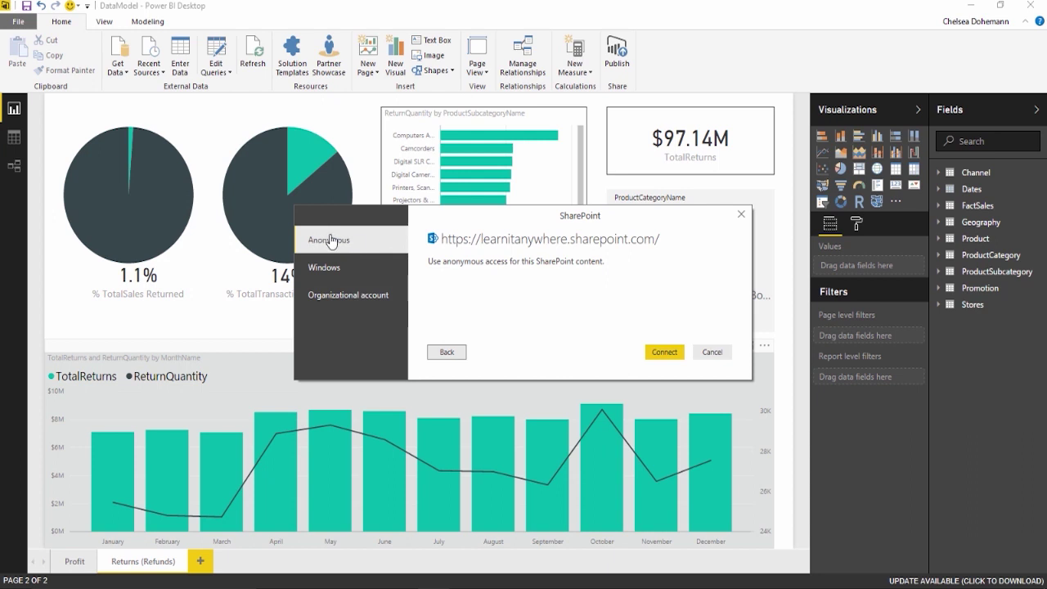
click(661, 354)
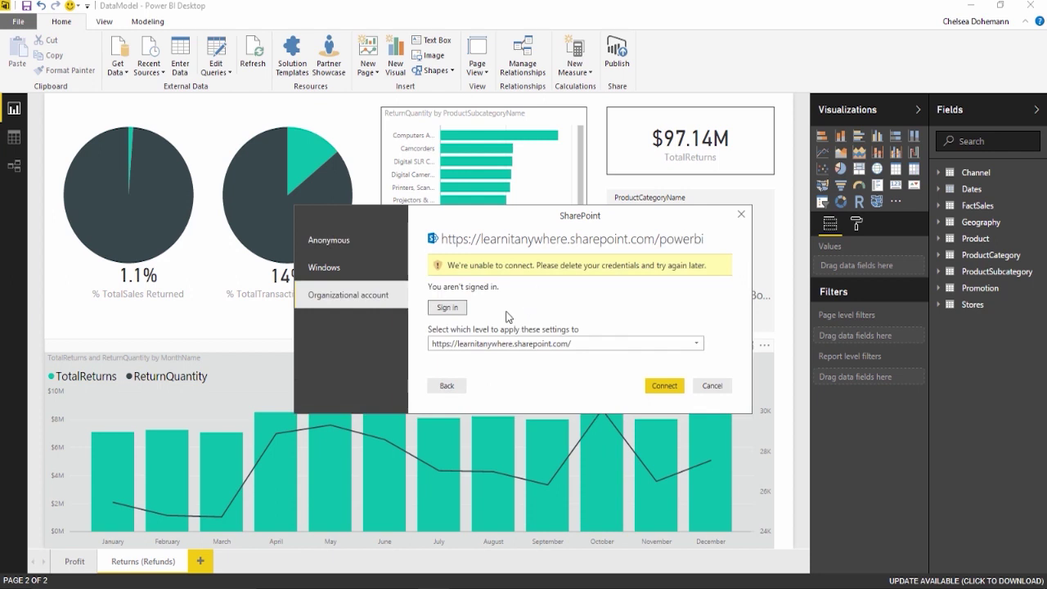
Sign in to the SharePoint site with the existing organizational account and load the Contoso Sales Customers list
click(448, 307)
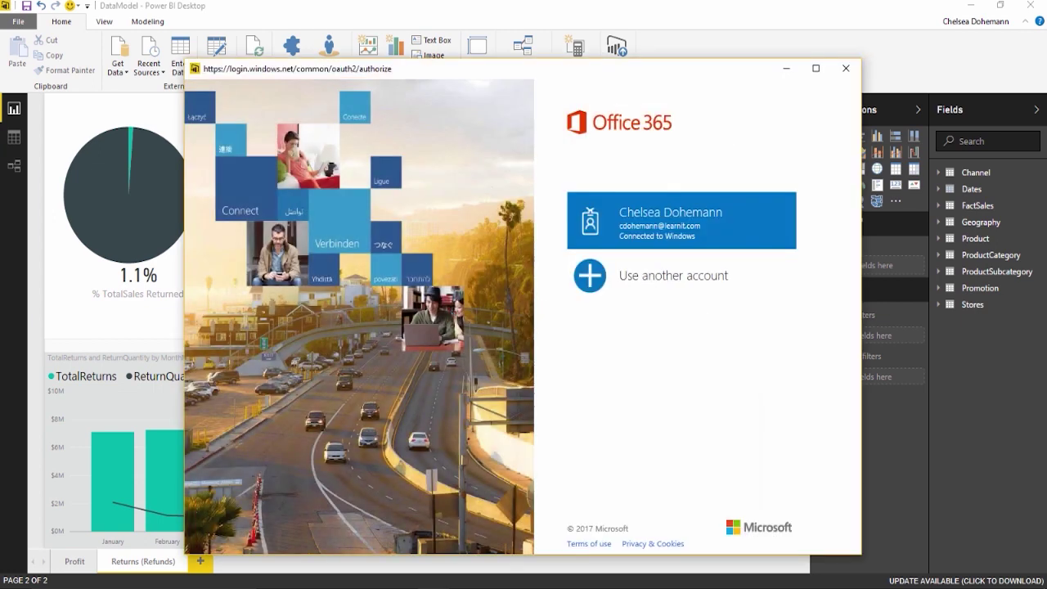
click(651, 226)
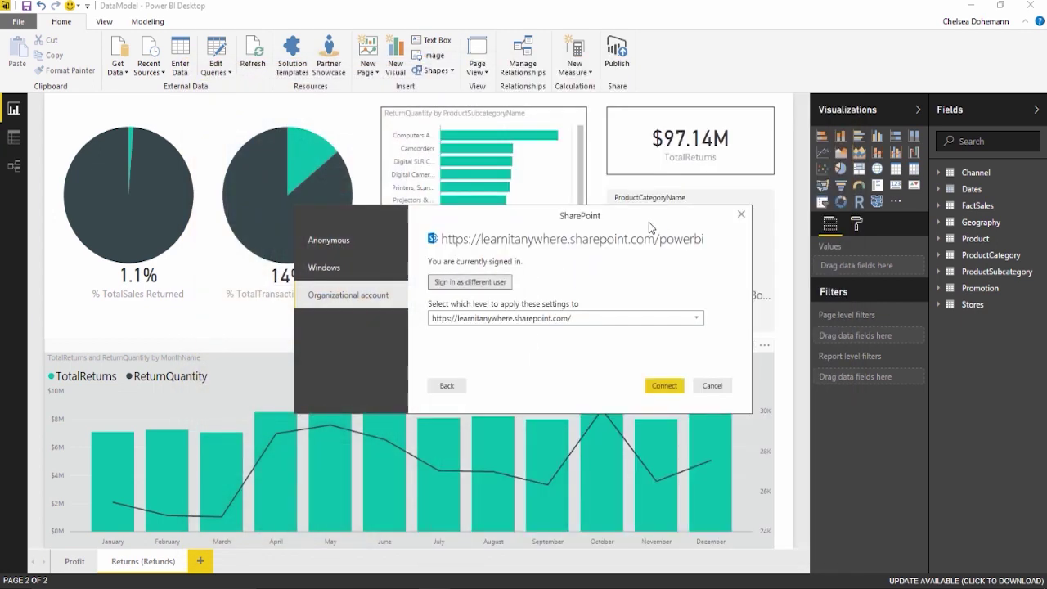
click(651, 387)
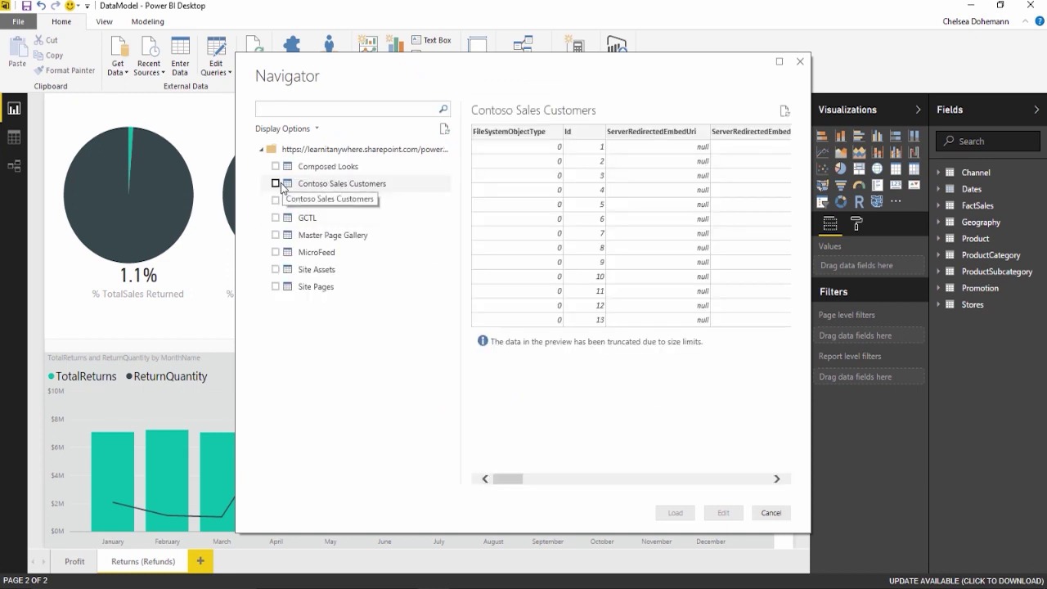
click(276, 183)
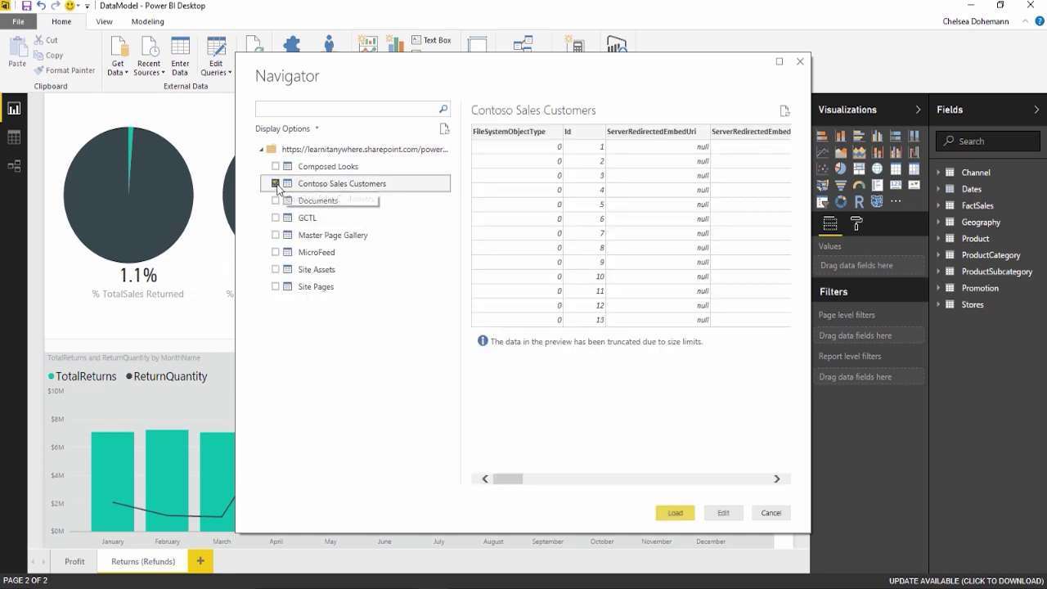
click(673, 512)
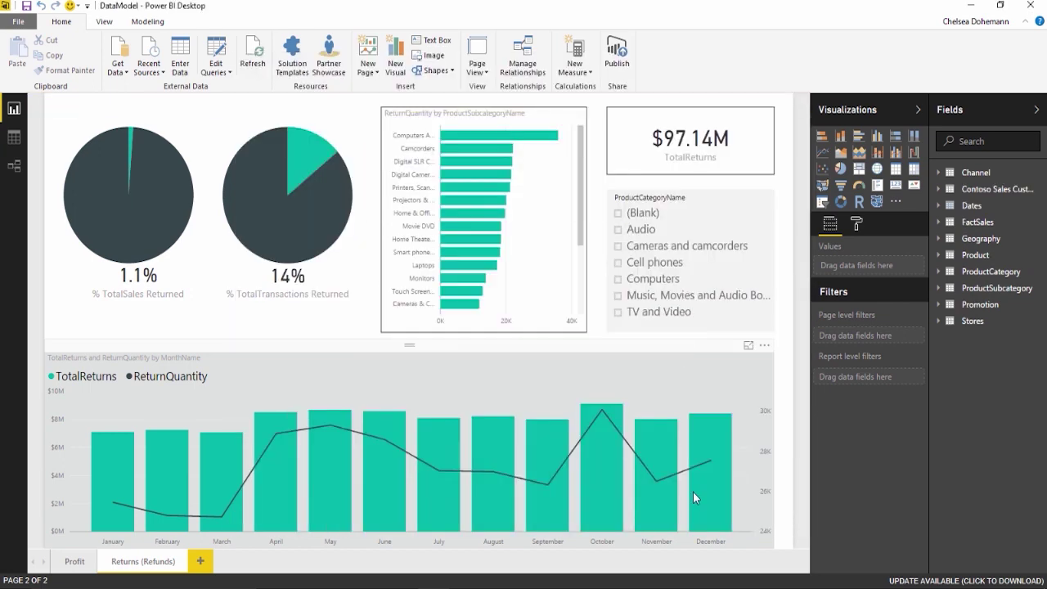
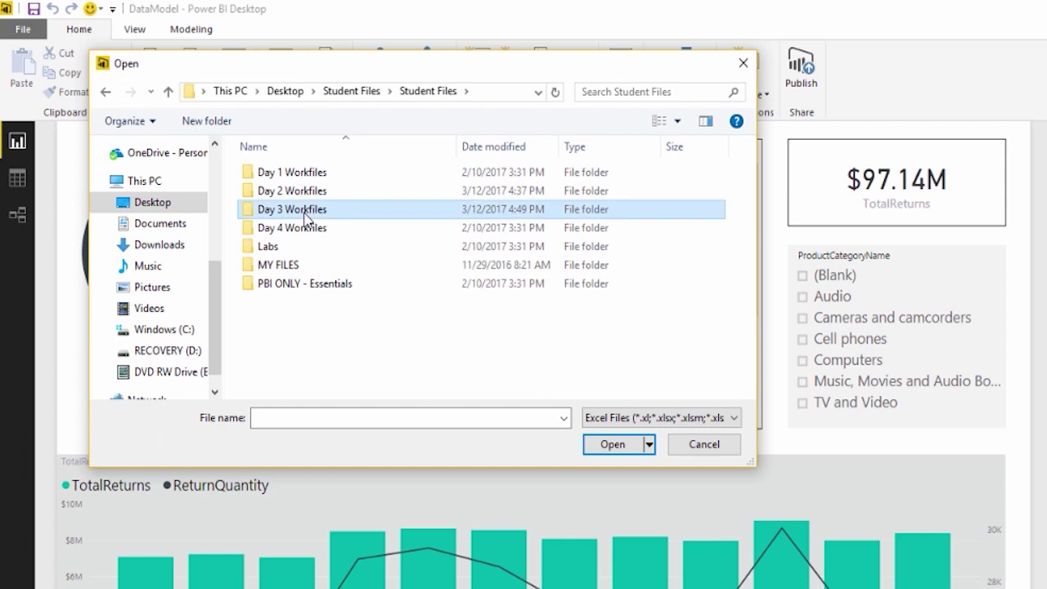
Connect to the Competitor Report workbook in Day 3 Workfiles and open only its Profit_Totals sheet for query editing
click(295, 178)
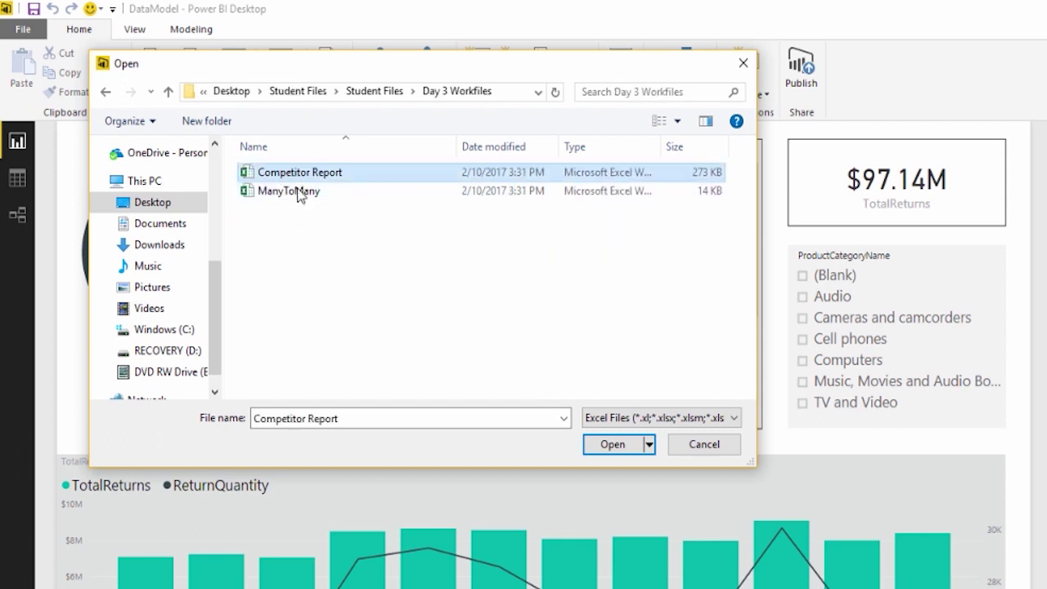
click(609, 447)
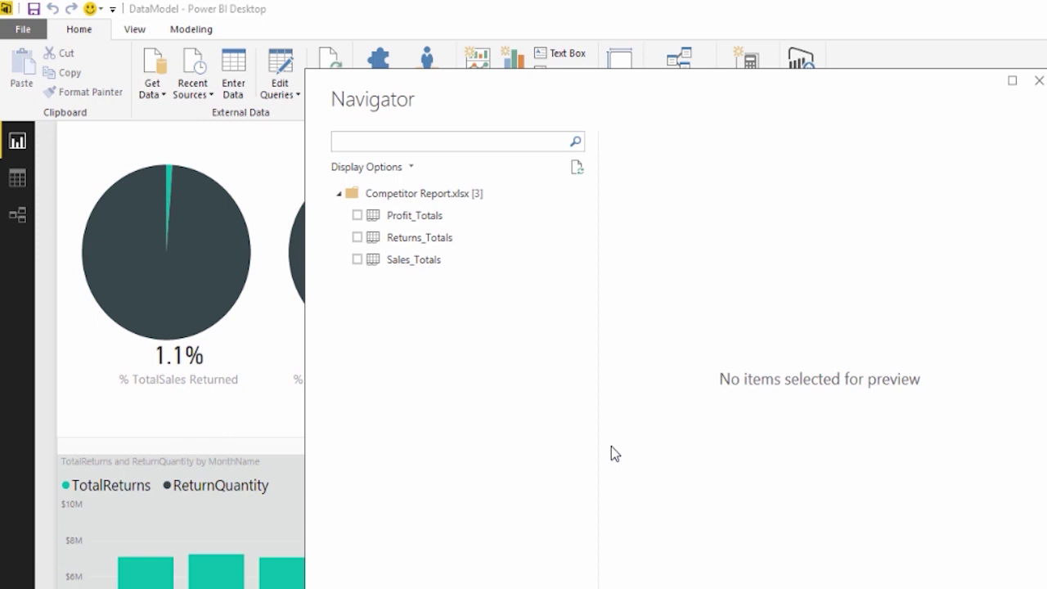
click(358, 215)
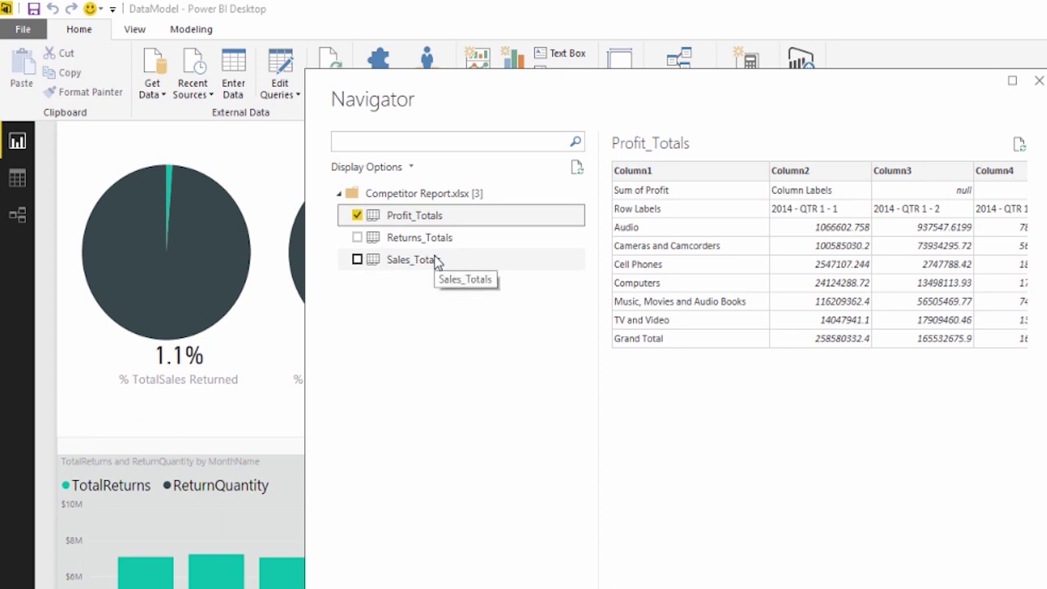
click(357, 237)
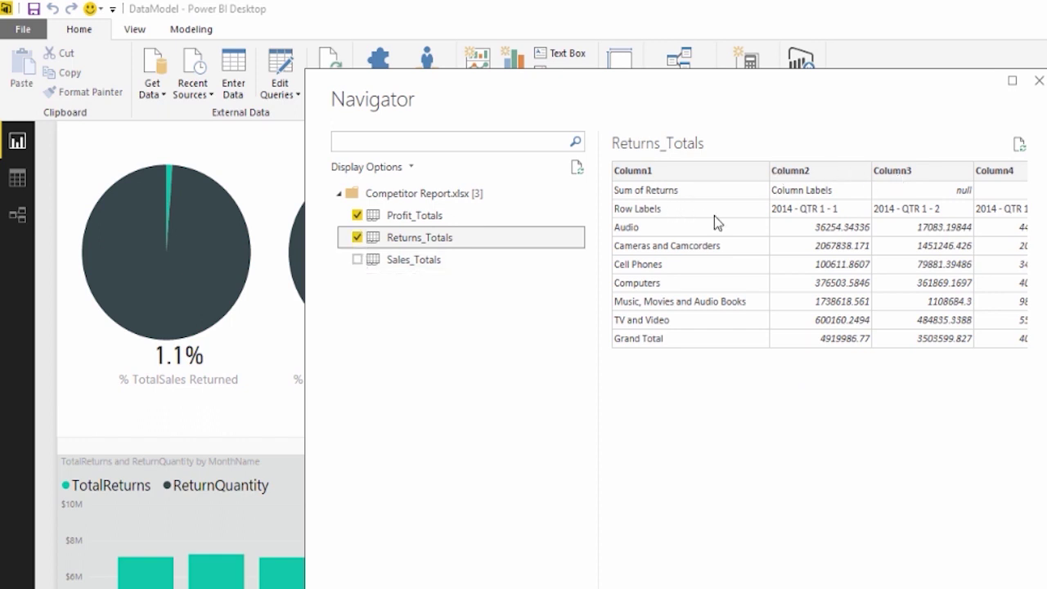
click(358, 238)
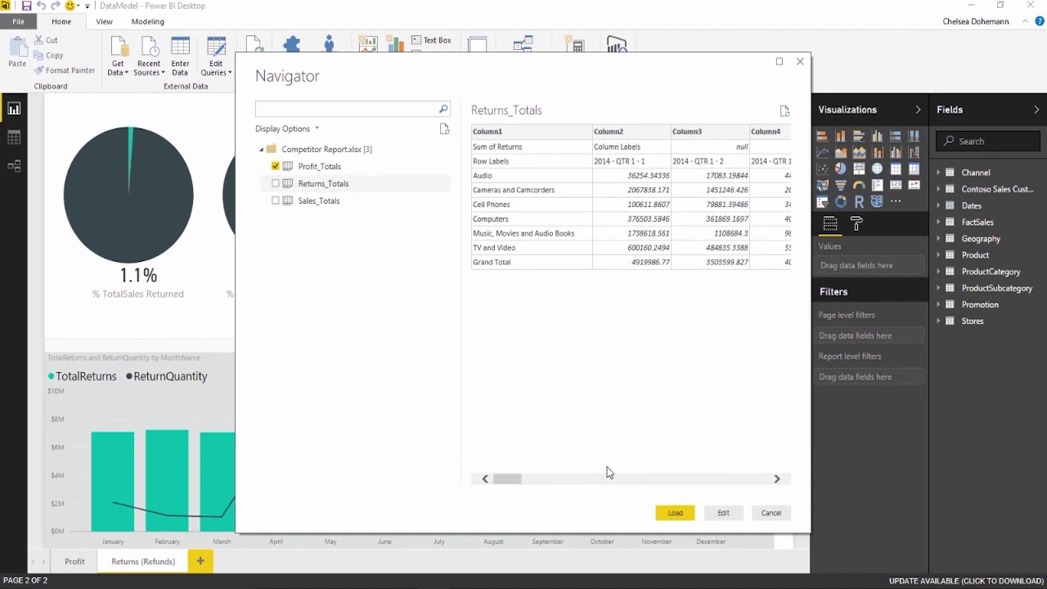
click(676, 516)
click(723, 513)
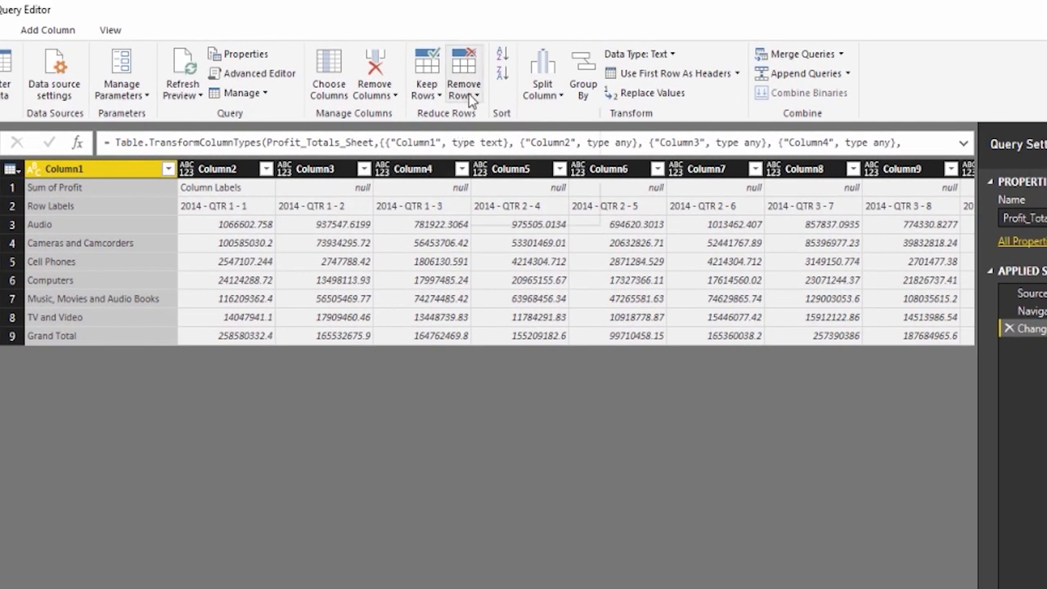
Remove the top 1 row from the Profit_Totals query
click(471, 97)
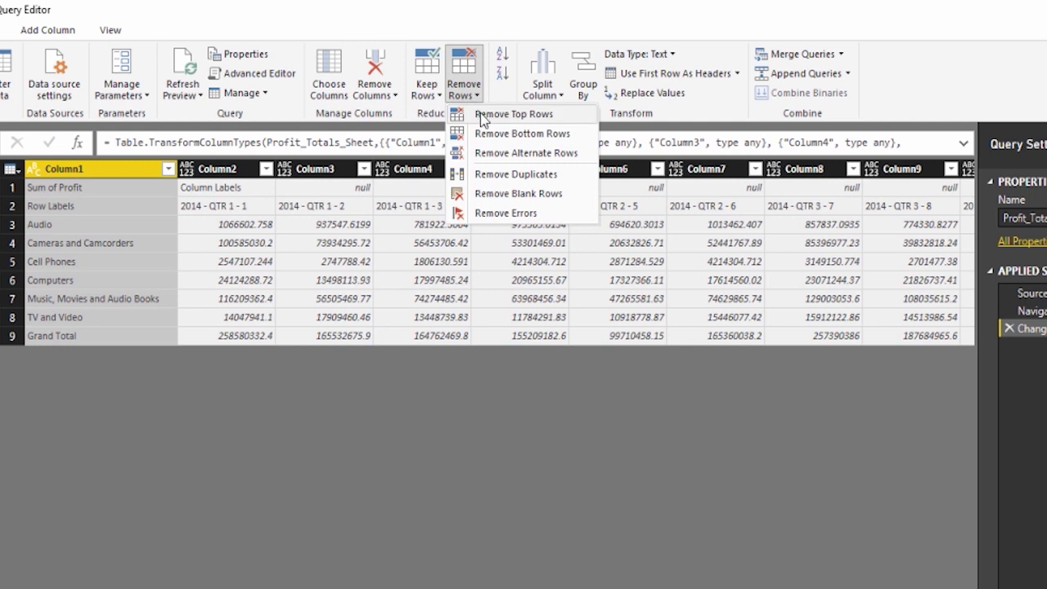
click(483, 114)
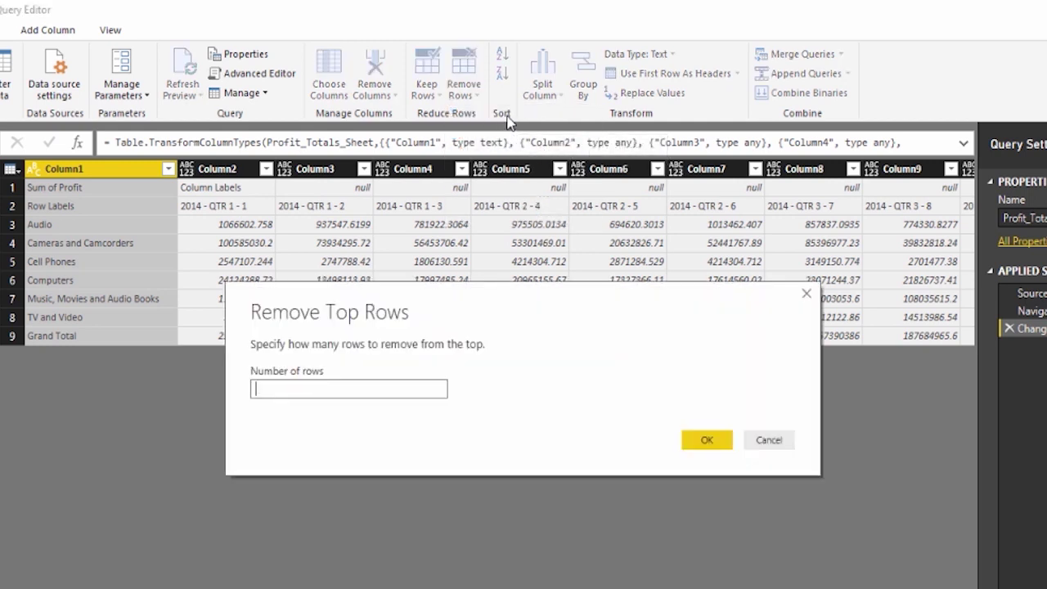
text(1)
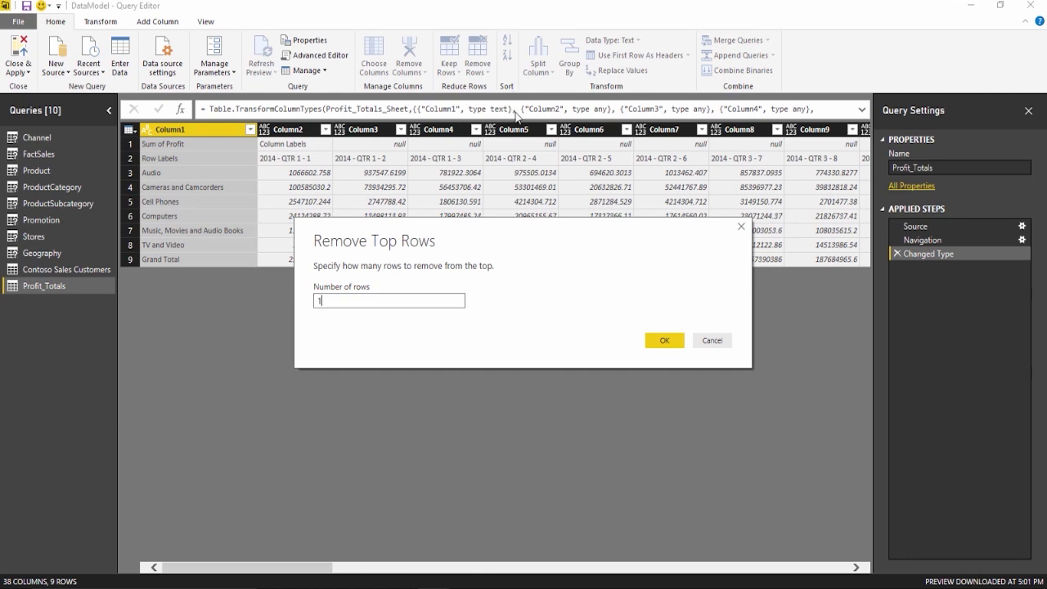
click(666, 341)
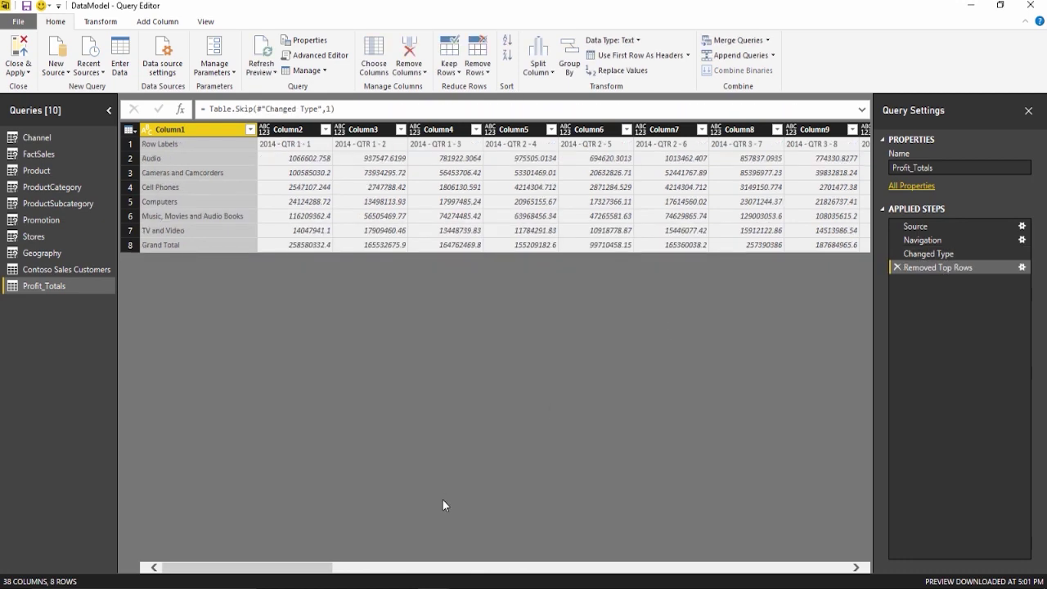
Remove the Grand Total column at the end of Profit_Totals and promote the first row to column headers
drag(278, 567, 815, 566)
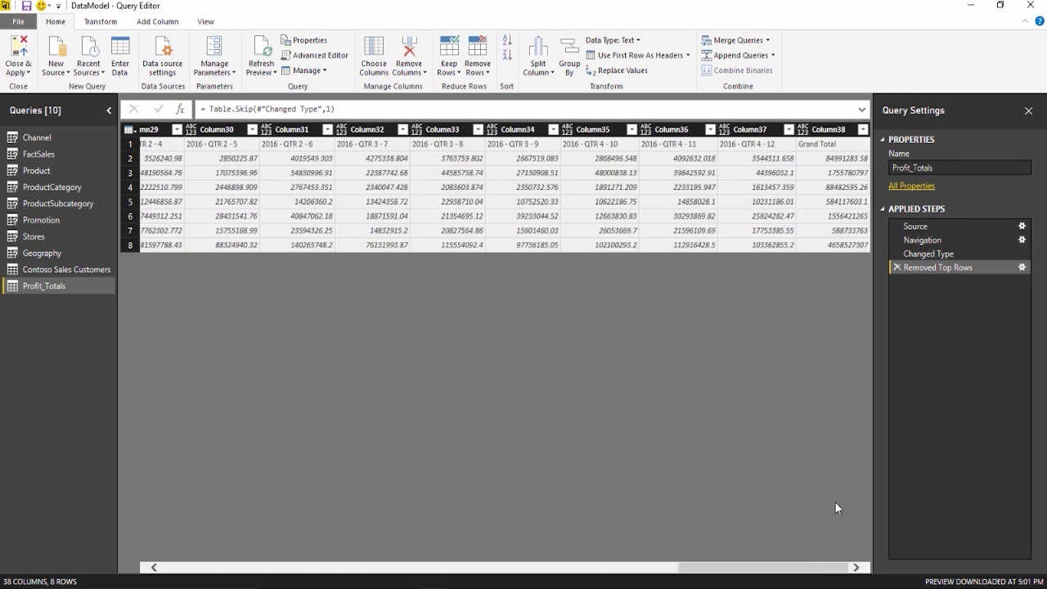
click(822, 134)
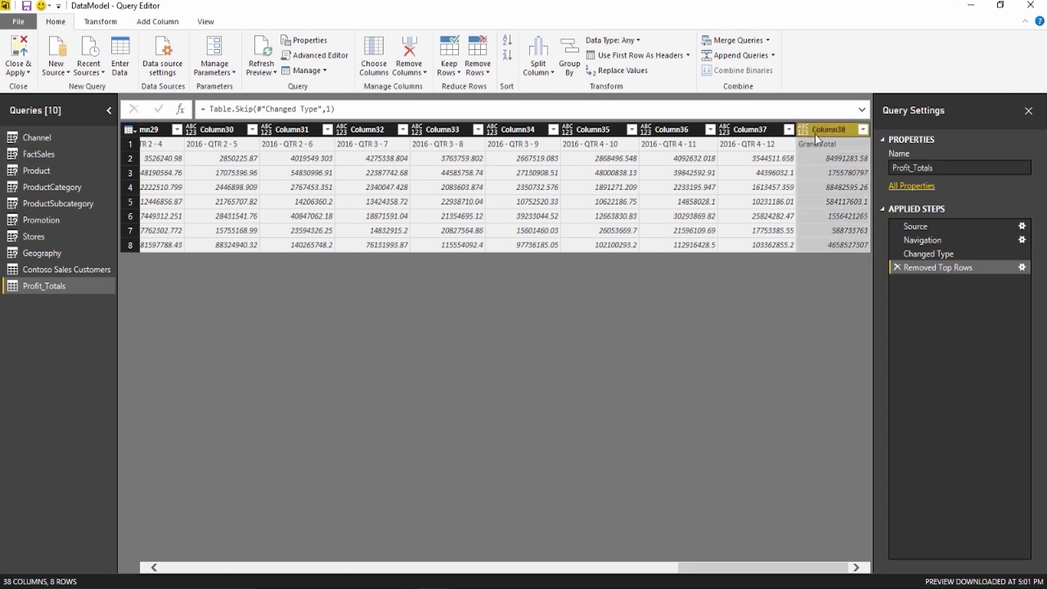
click(422, 75)
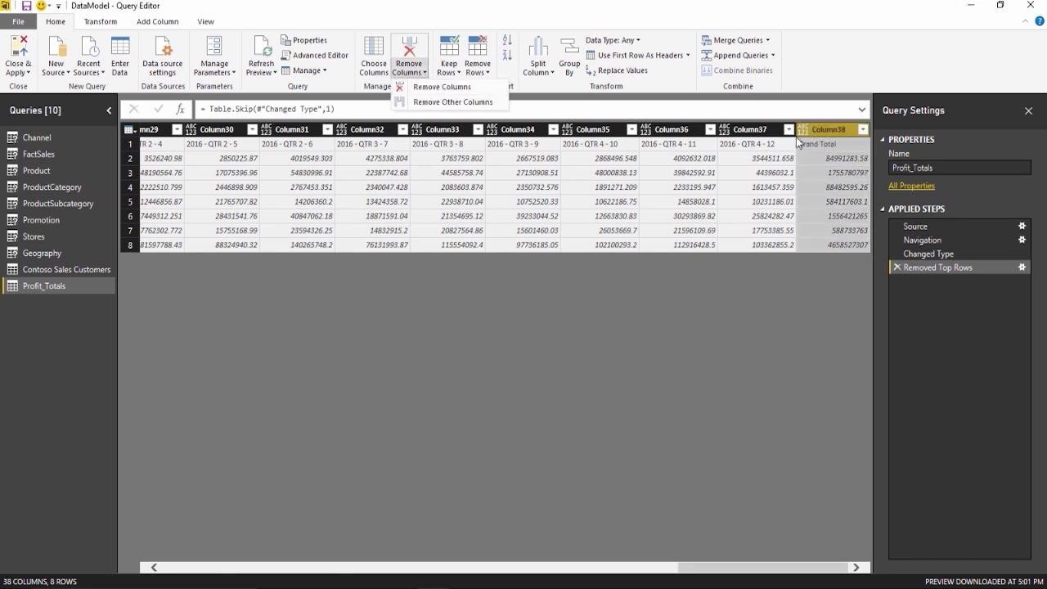
click(449, 88)
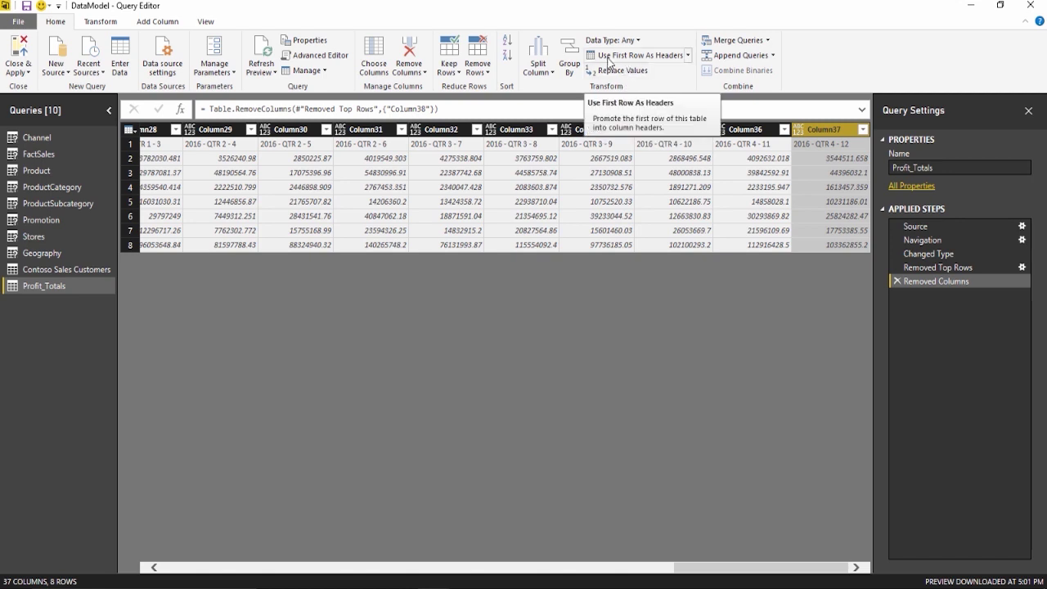
click(636, 57)
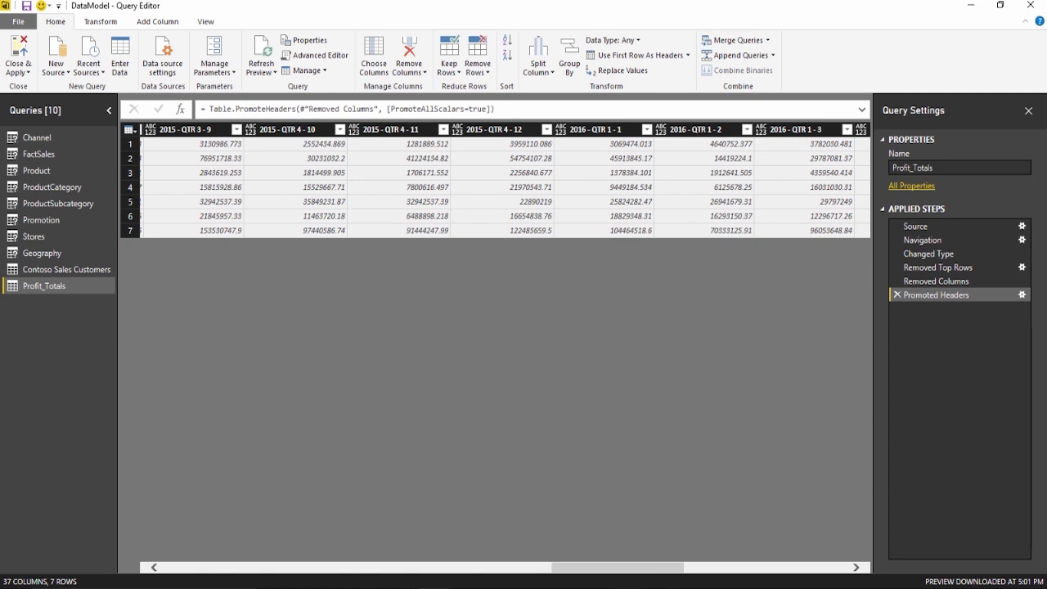
Unpivot all the month columns from 2014 - QTR 1 - 1 through 2016 - QTR 4 - 12
drag(631, 568, 210, 572)
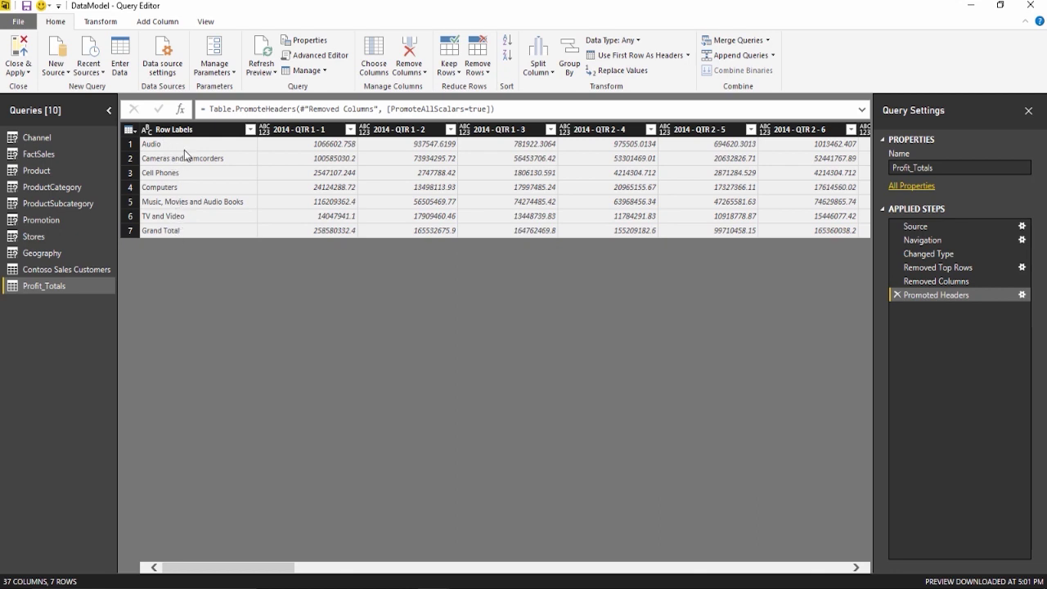
click(291, 147)
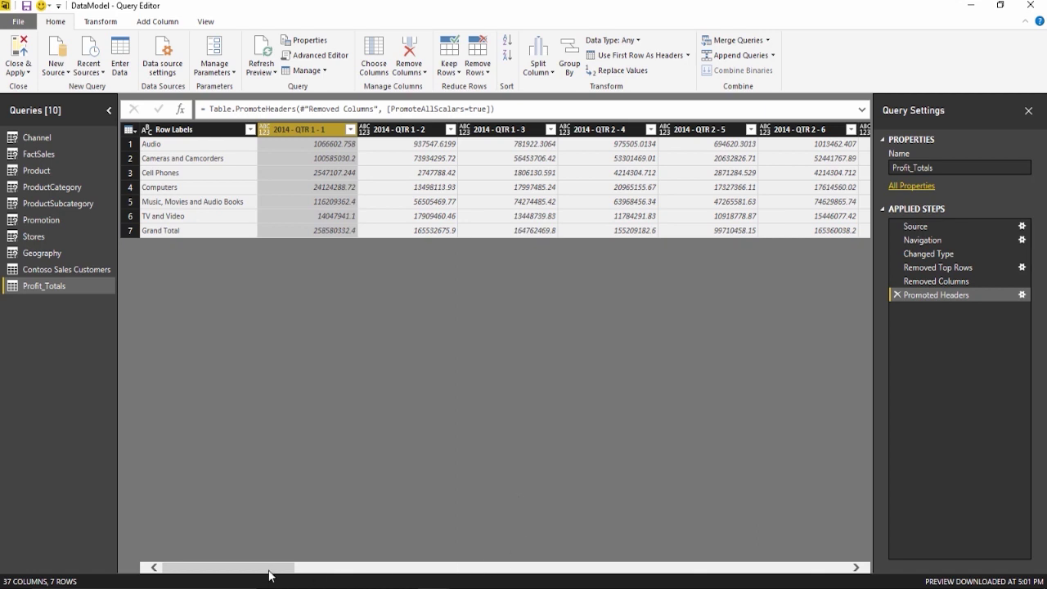
drag(268, 573, 822, 572)
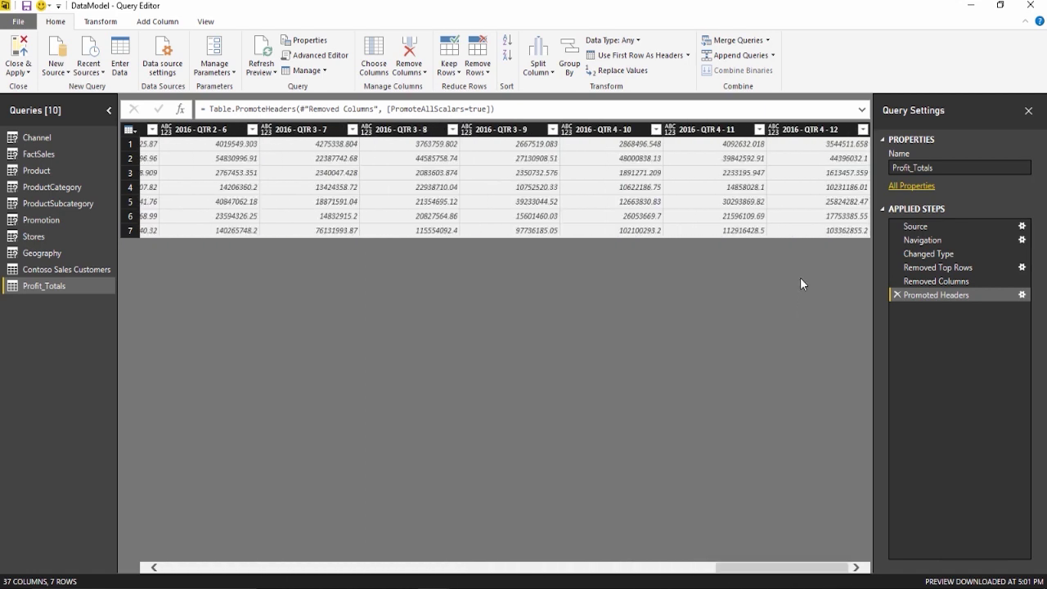
shift+click(821, 128)
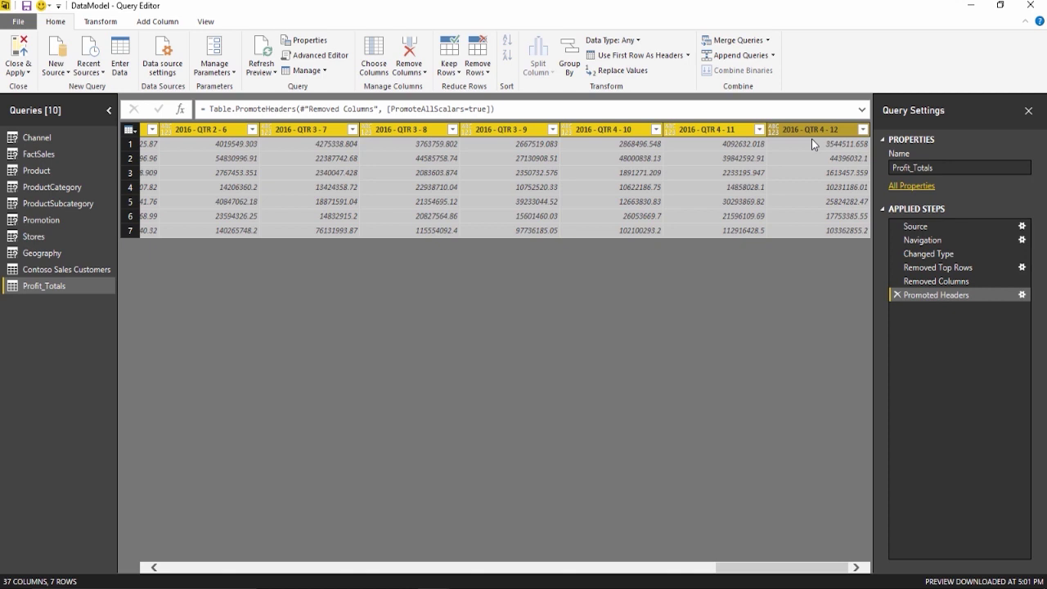
drag(736, 567, 205, 566)
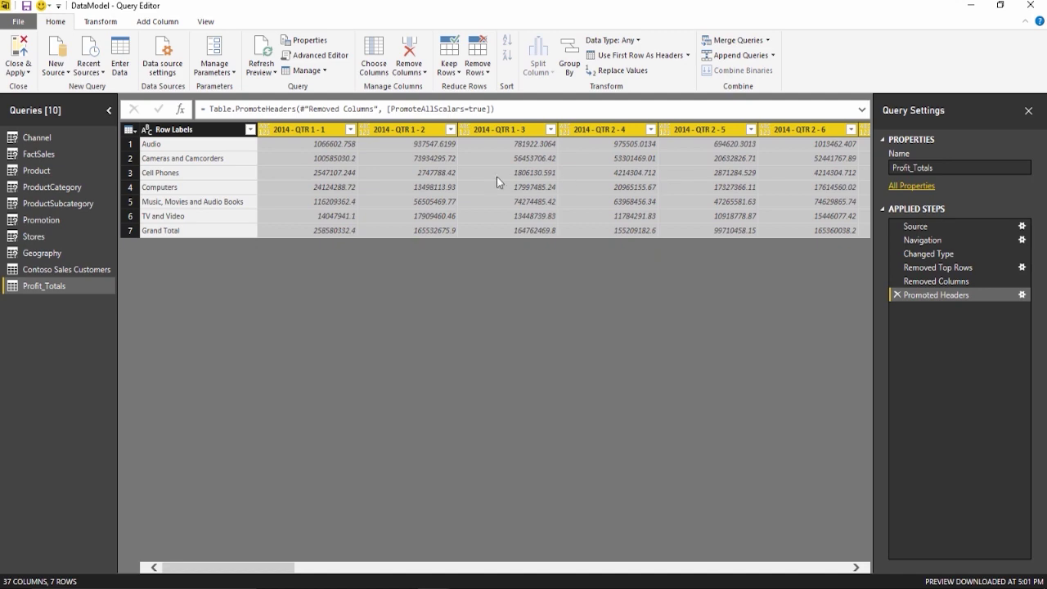
click(109, 24)
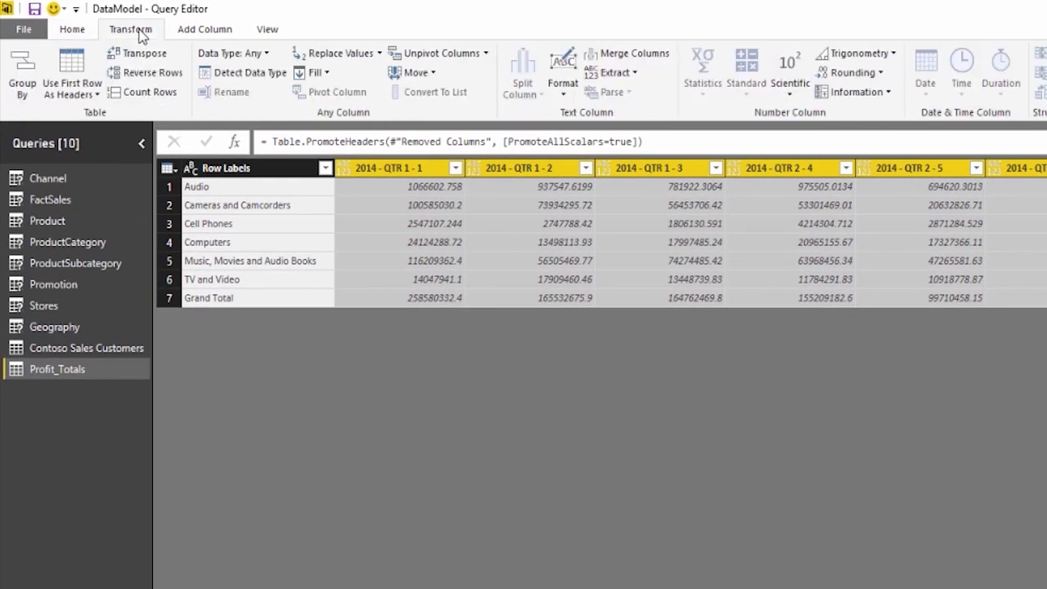
click(446, 60)
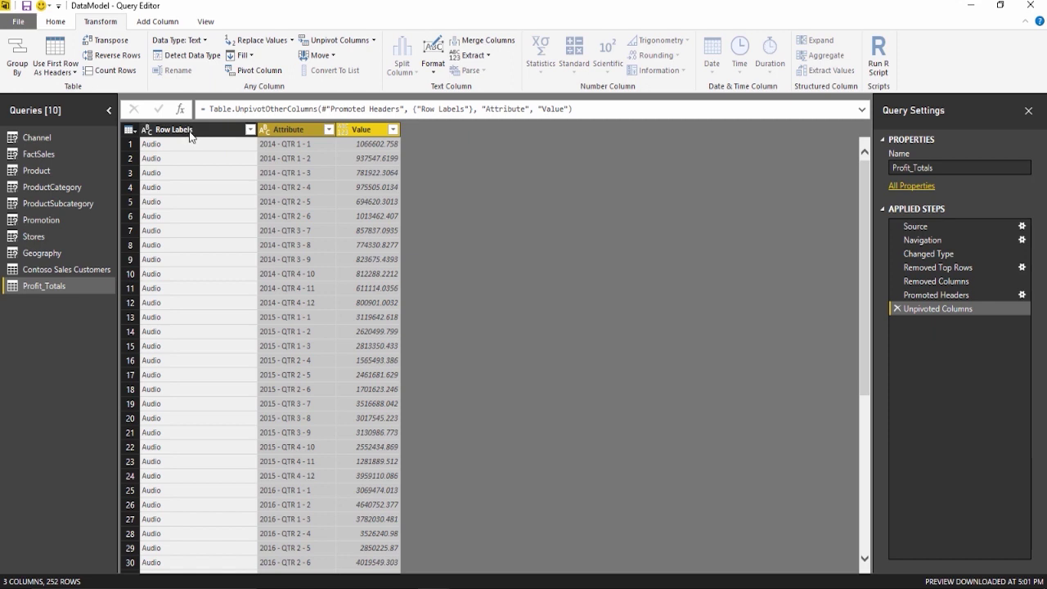
Split the Attribute column at each occurrence of the custom delimiter " - "
click(304, 130)
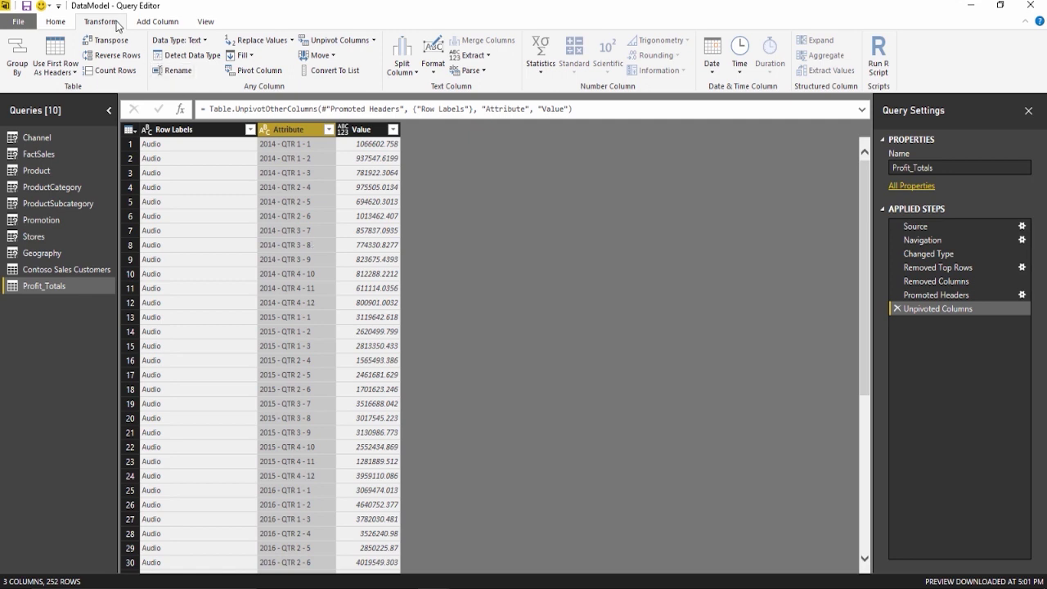
click(409, 80)
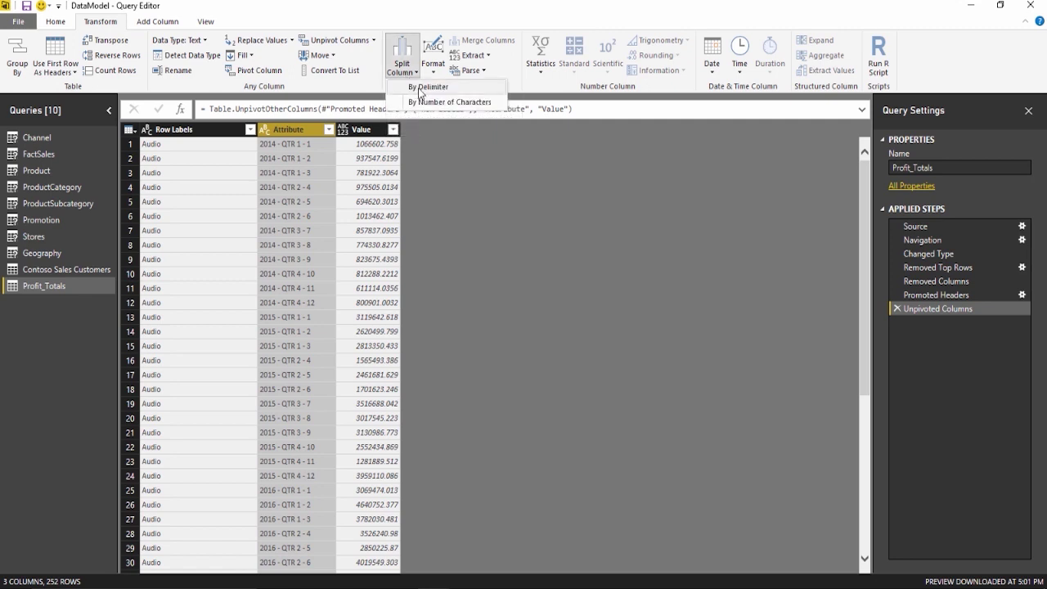
click(426, 87)
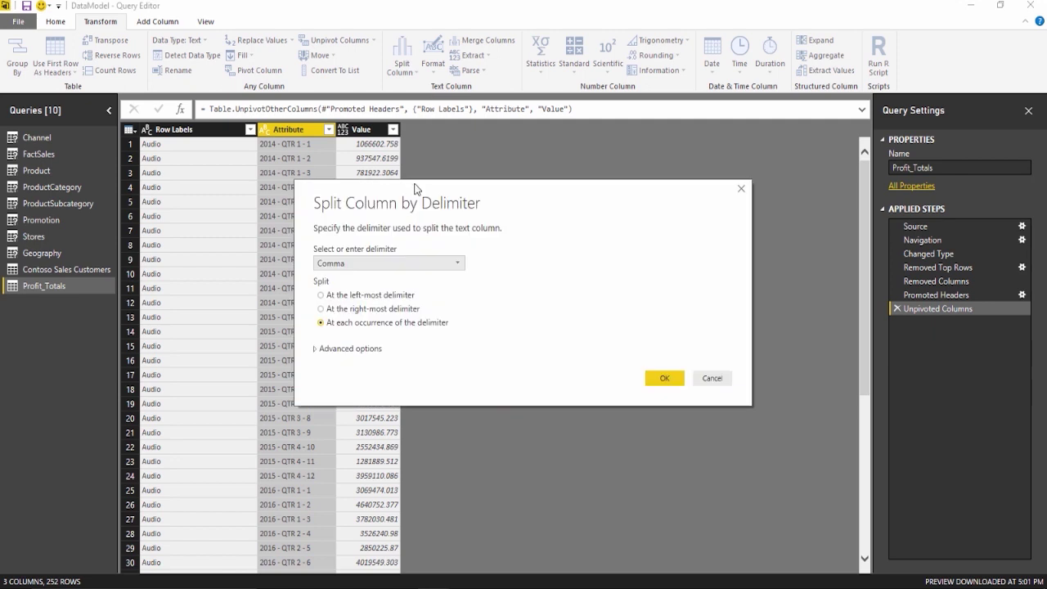
click(401, 224)
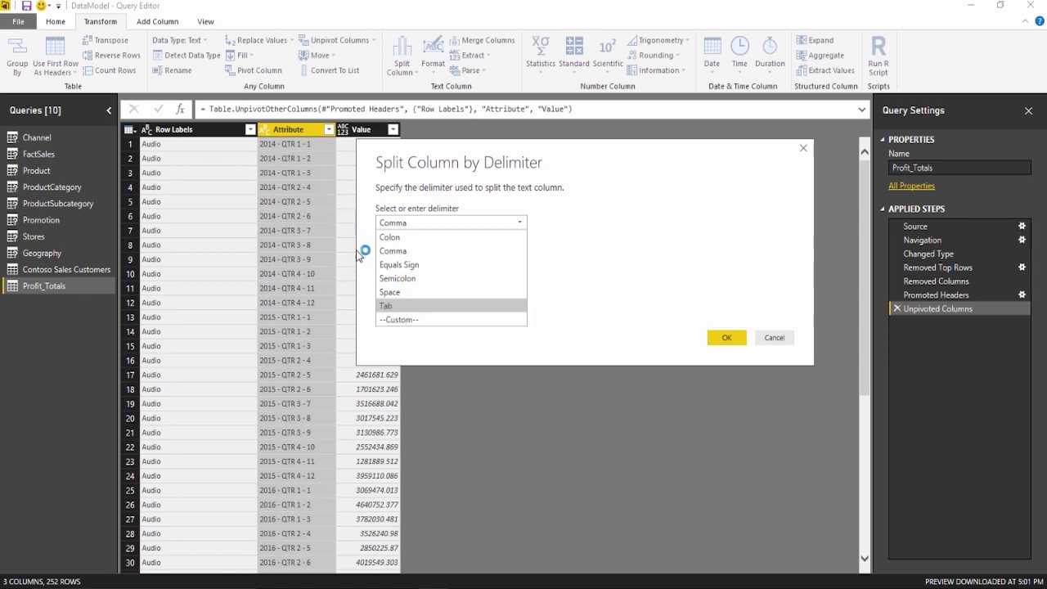
click(422, 320)
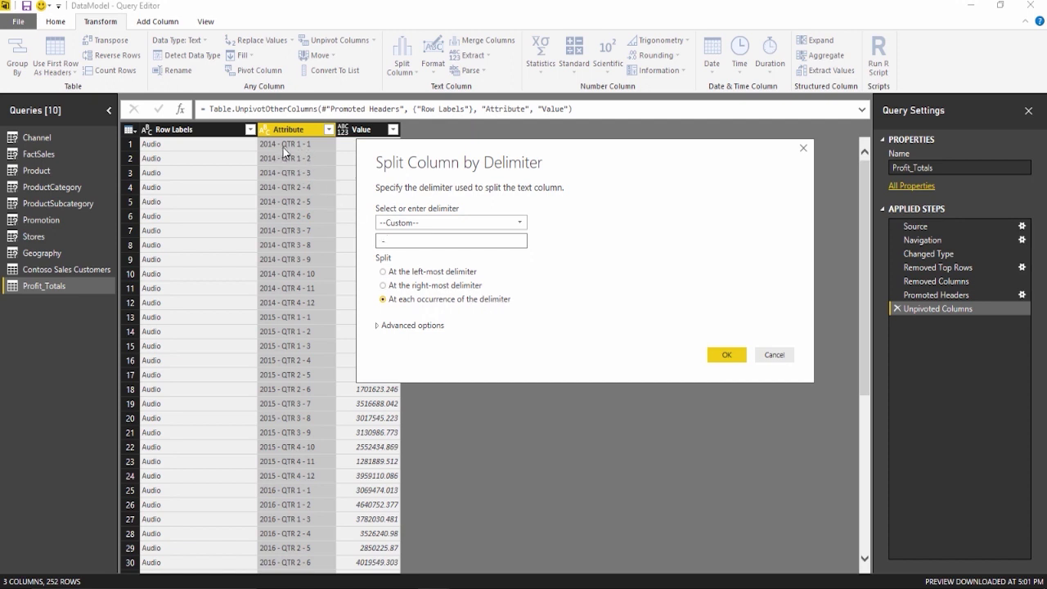
click(384, 241)
click(725, 357)
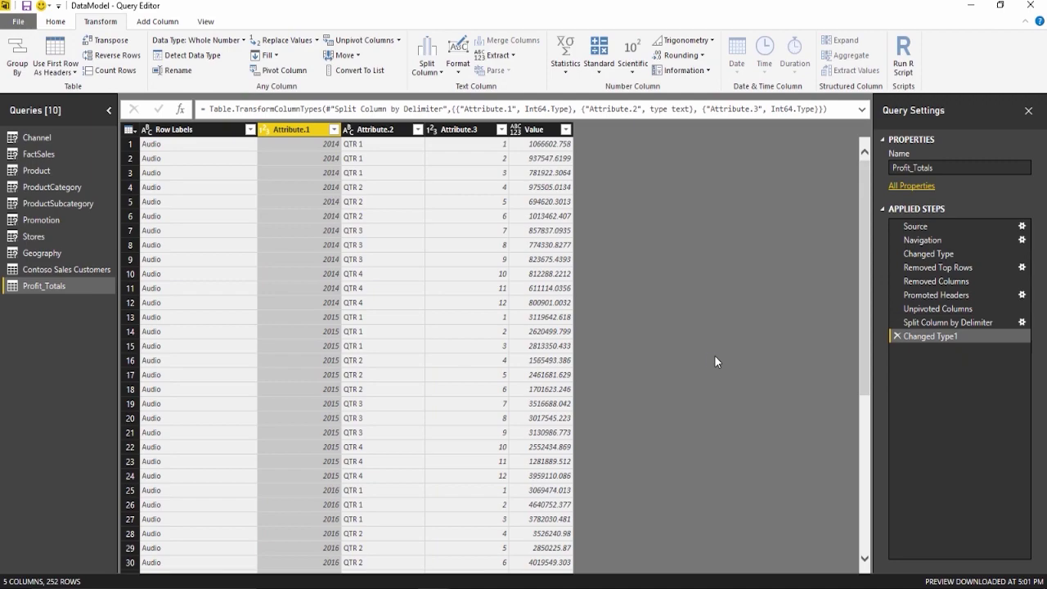
Rename the Row Labels column as Category Name
double_click(197, 134)
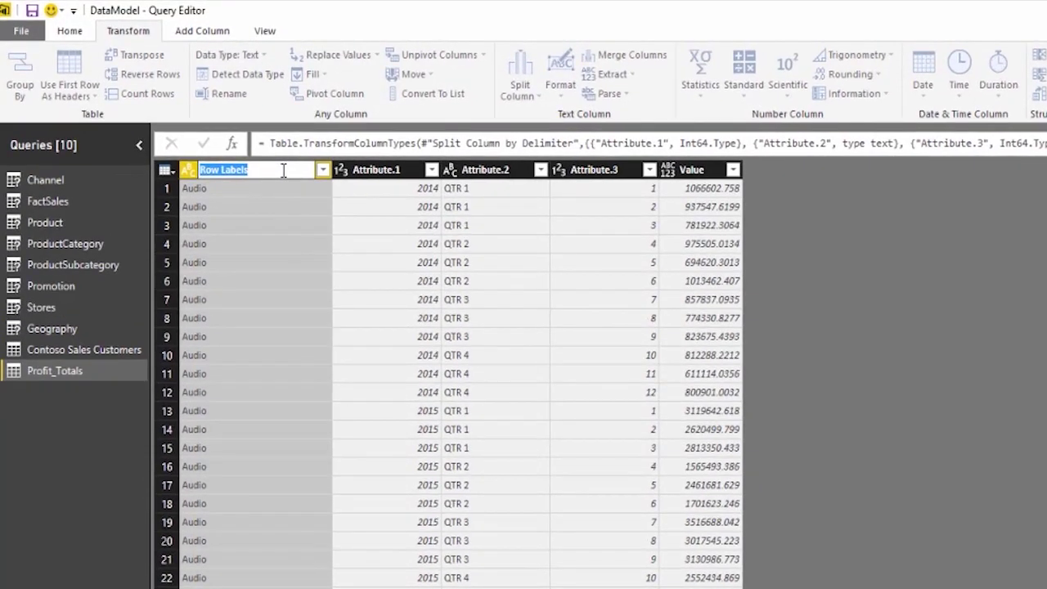
text(Cat)
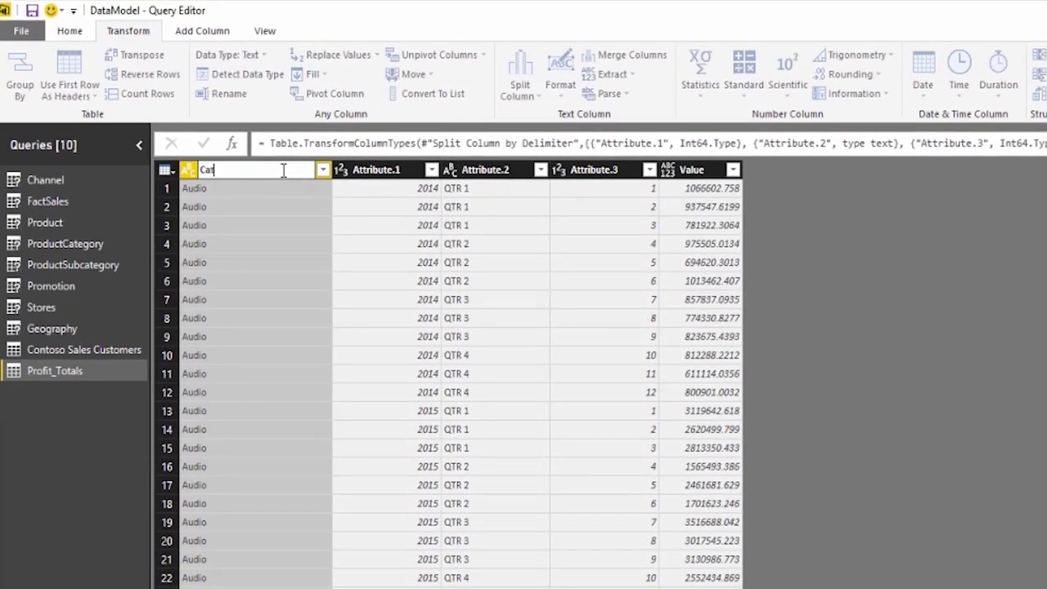
text(egory Name)
key(Return)
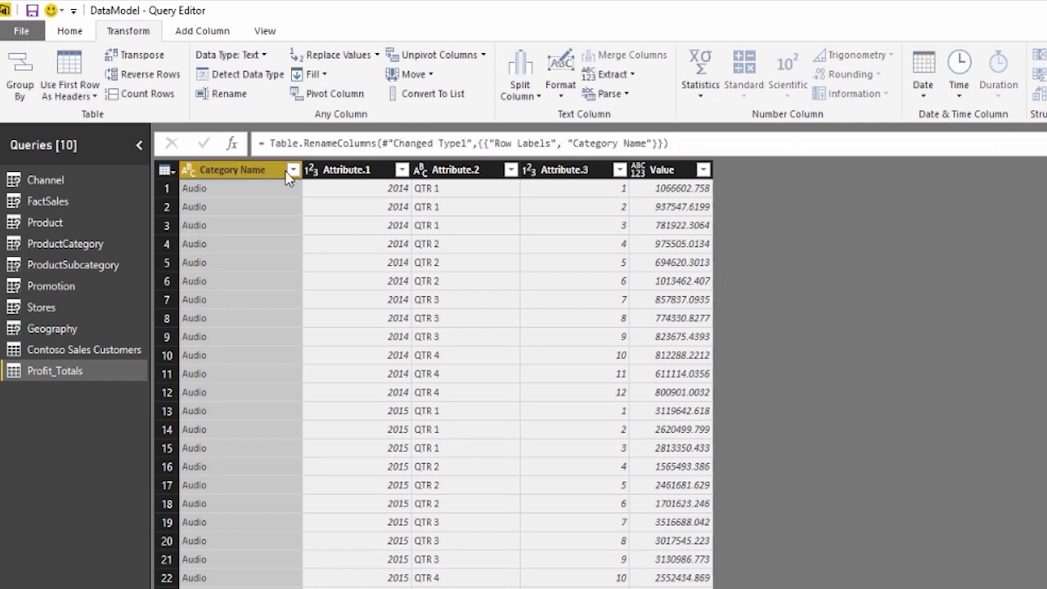
Rename the Attribute.1 column as Year and the Attribute.2 column as Quarter
double_click(355, 170)
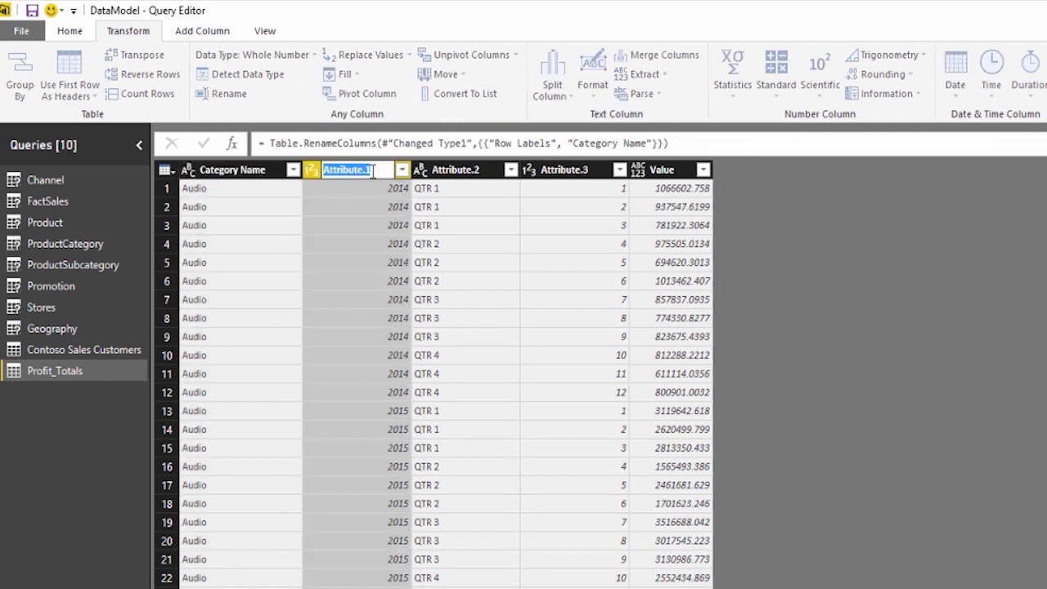
text(Year)
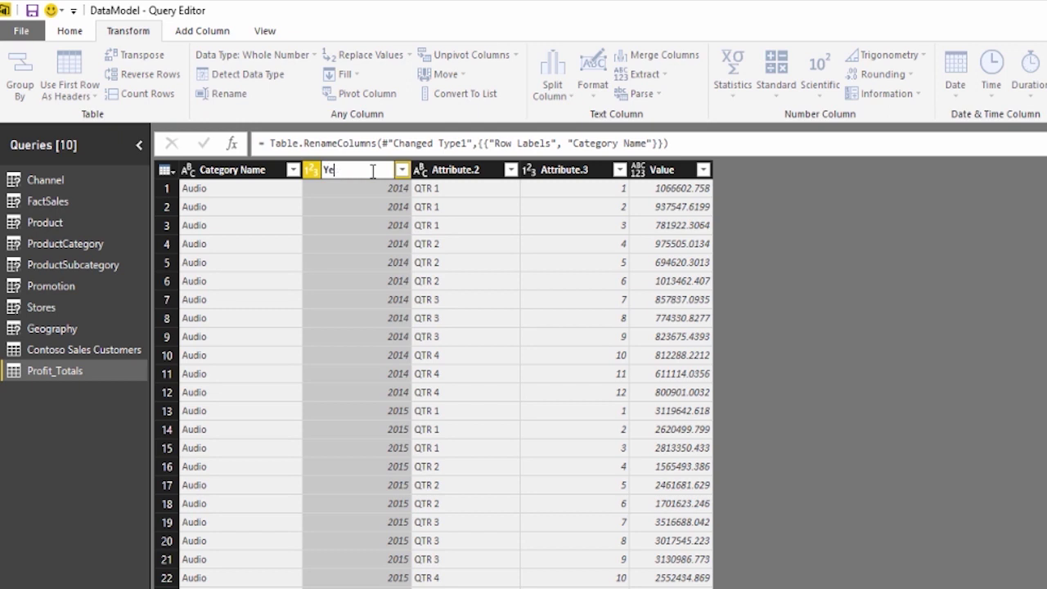
key(Return)
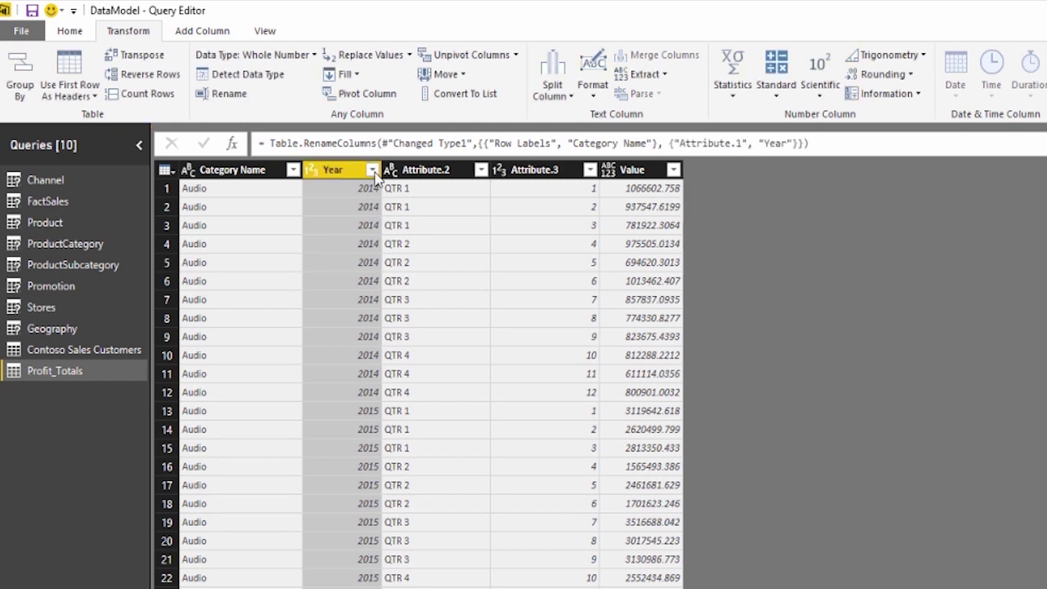
double_click(427, 170)
text(Quarter)
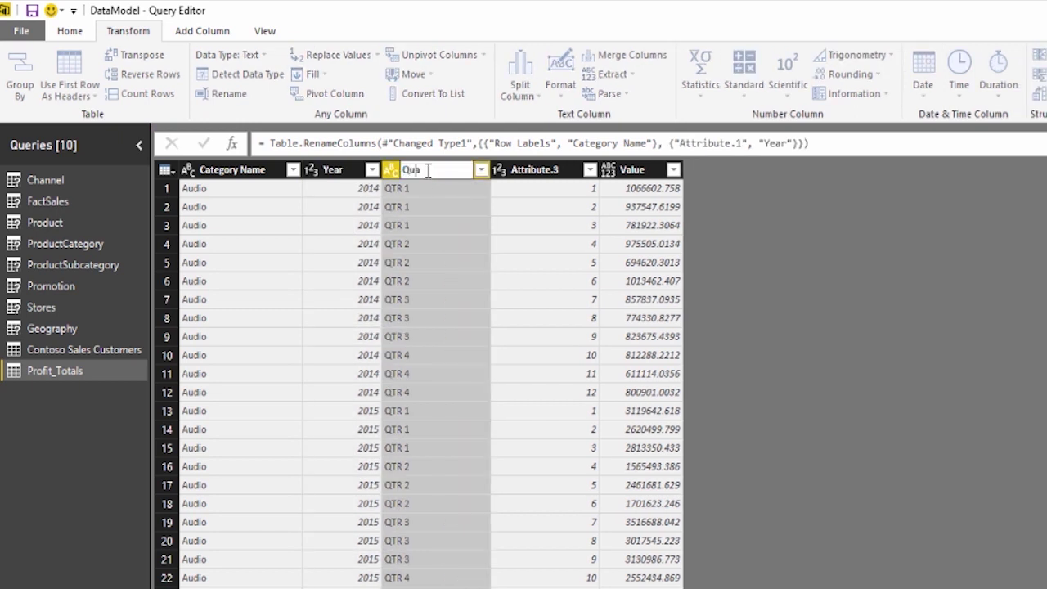
click(526, 174)
Rename the Attribute.3 column as Month and the Value column as Profit
double_click(527, 171)
text(Month)
key(Return)
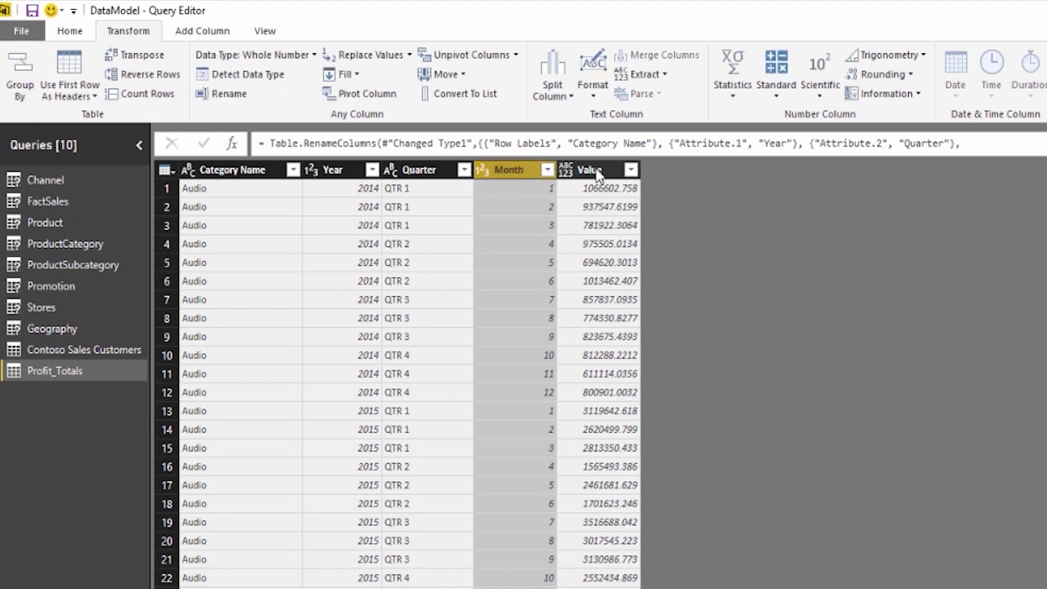
double_click(595, 172)
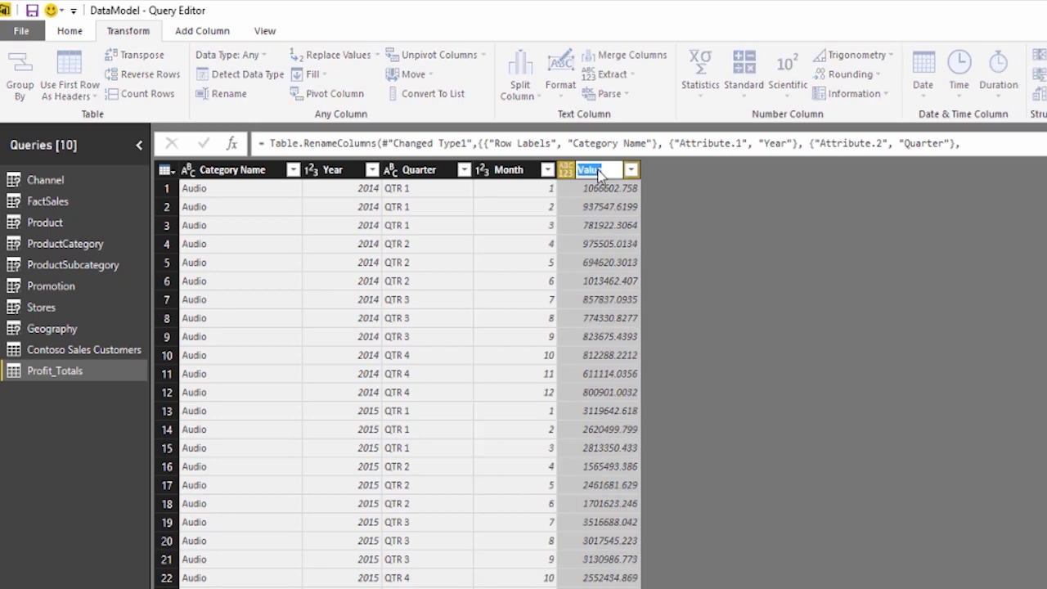
text(Profit)
key(Return)
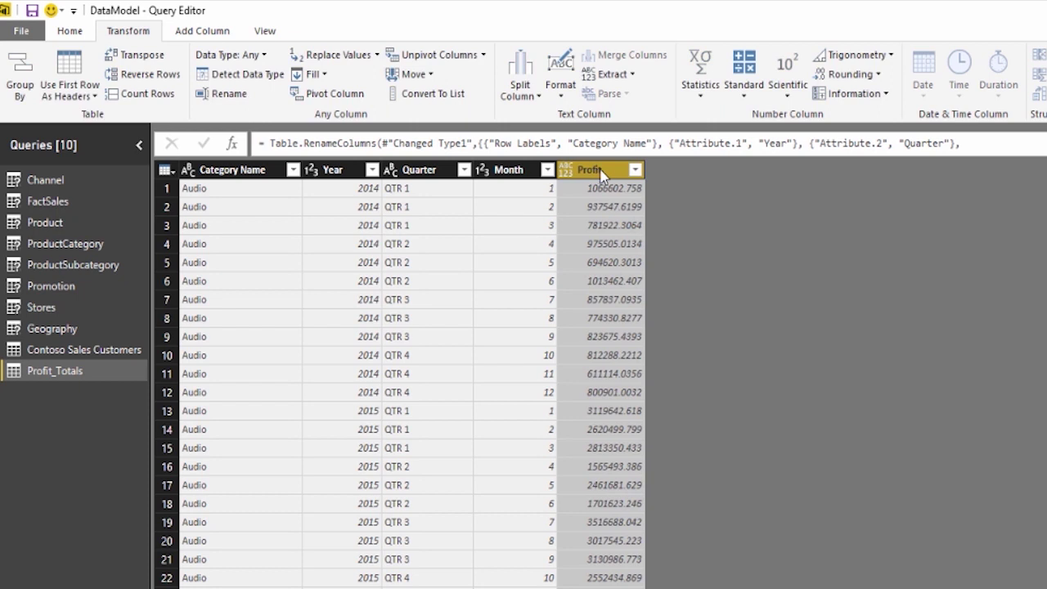
Apply the query changes to the data model while keeping the Query Editor open
click(70, 33)
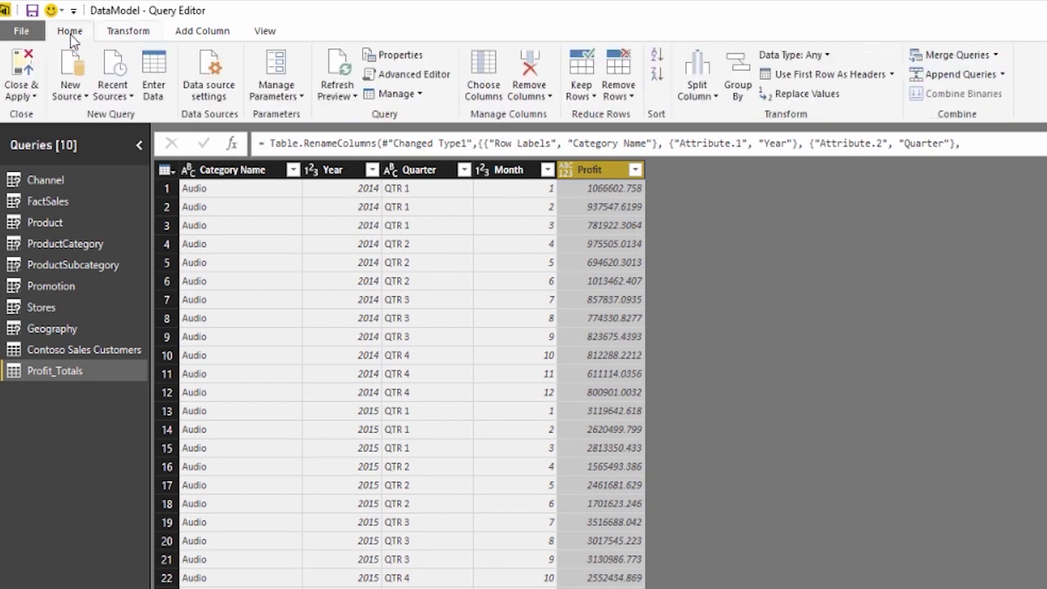
click(22, 98)
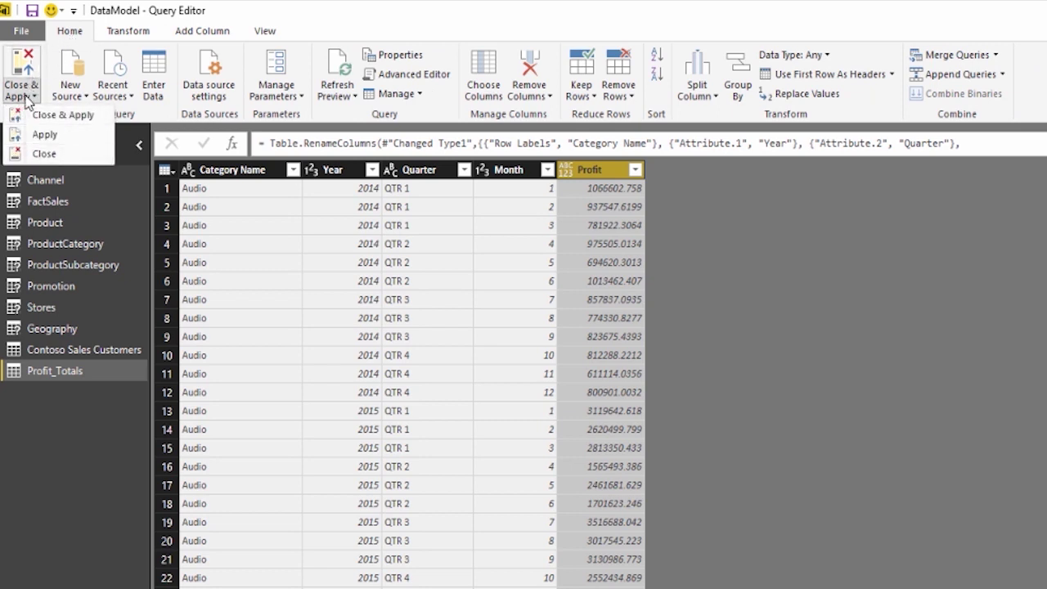
click(44, 135)
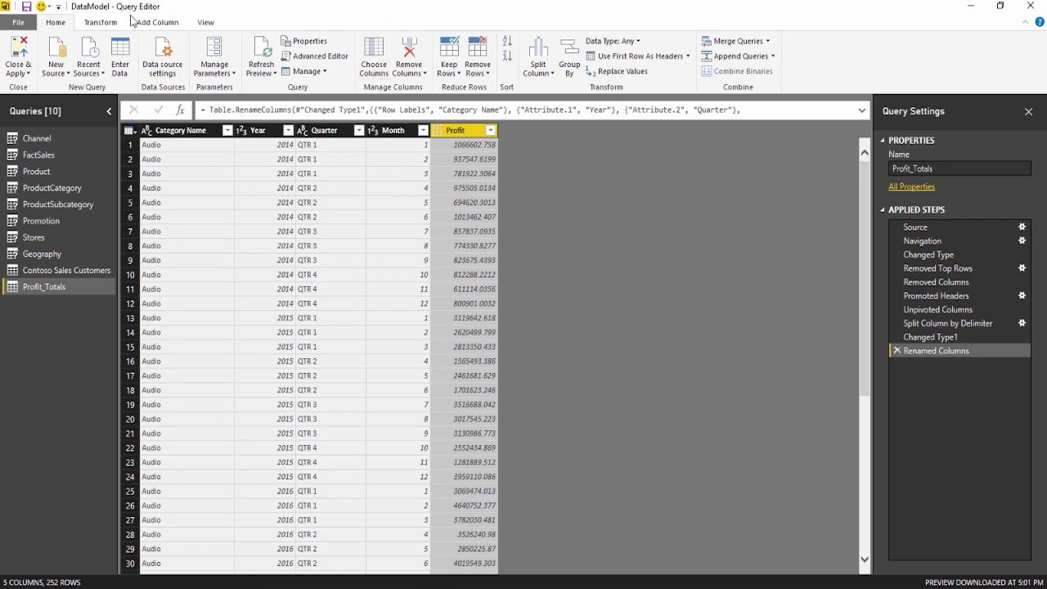
Examine the Profit_Totals query code in the Advanced Editor, from the Source line through the Renamed Columns line
click(327, 64)
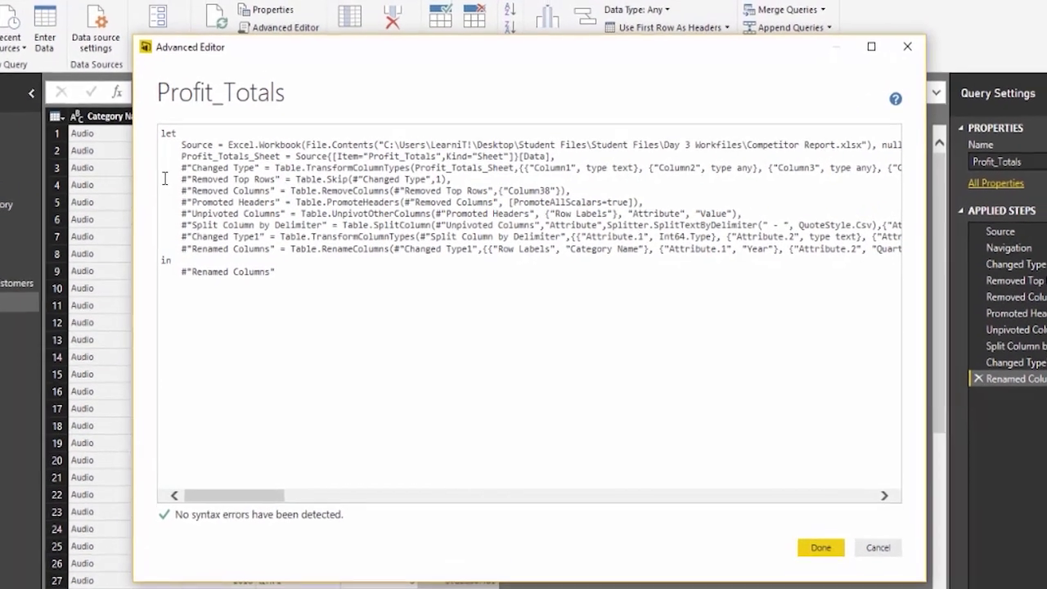
drag(217, 183, 262, 189)
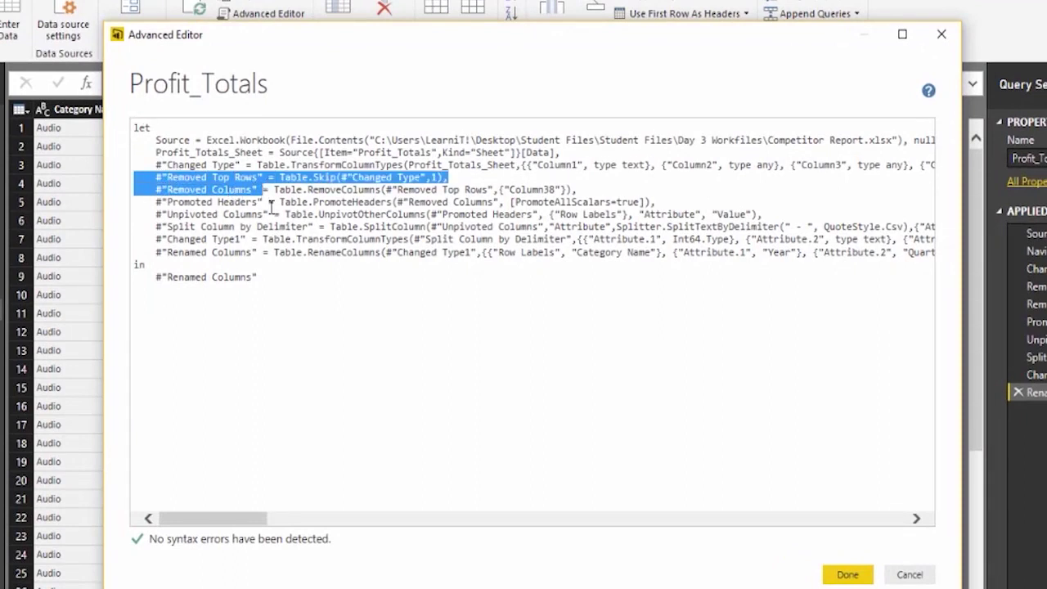
click(397, 201)
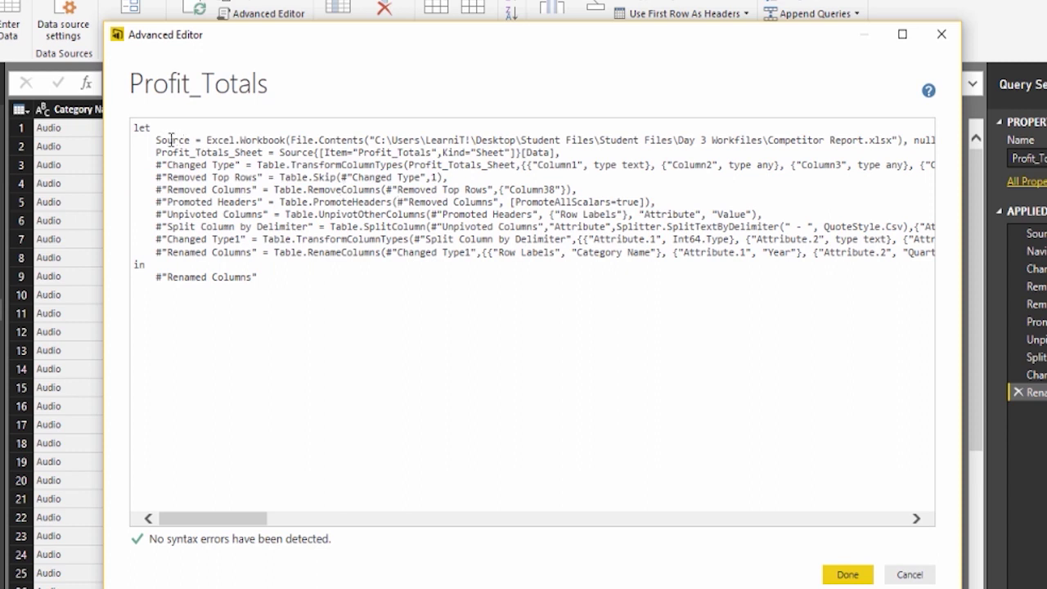
drag(154, 140, 234, 140)
click(276, 139)
drag(155, 152, 263, 157)
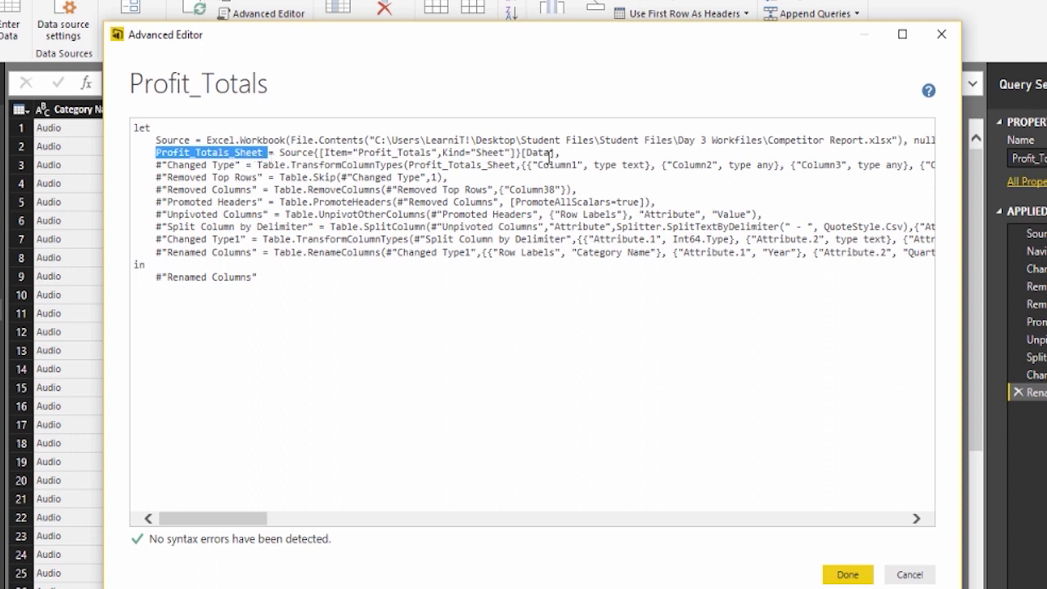
drag(157, 166, 404, 166)
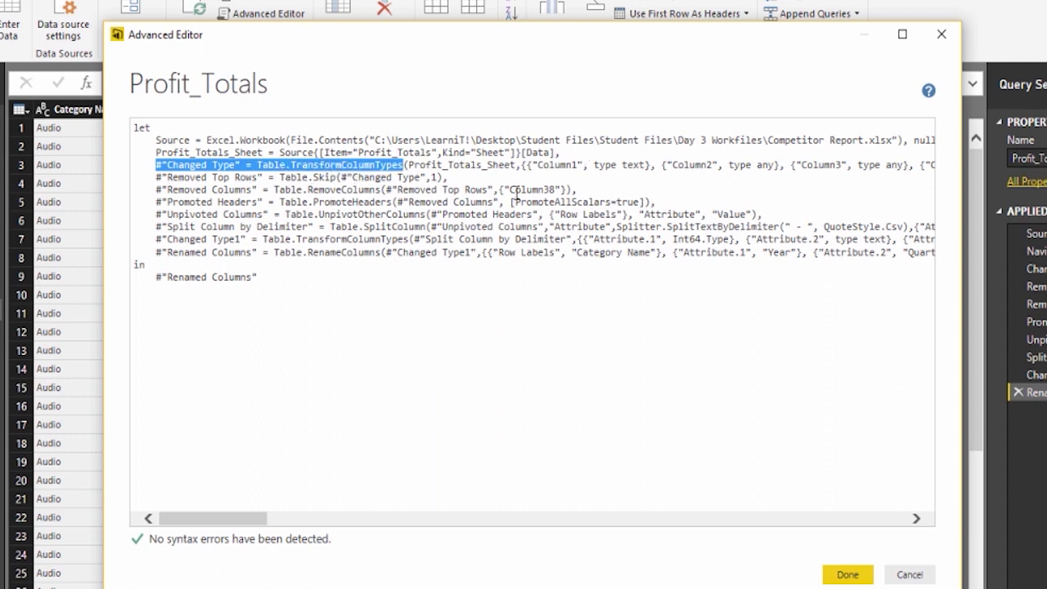
click(150, 179)
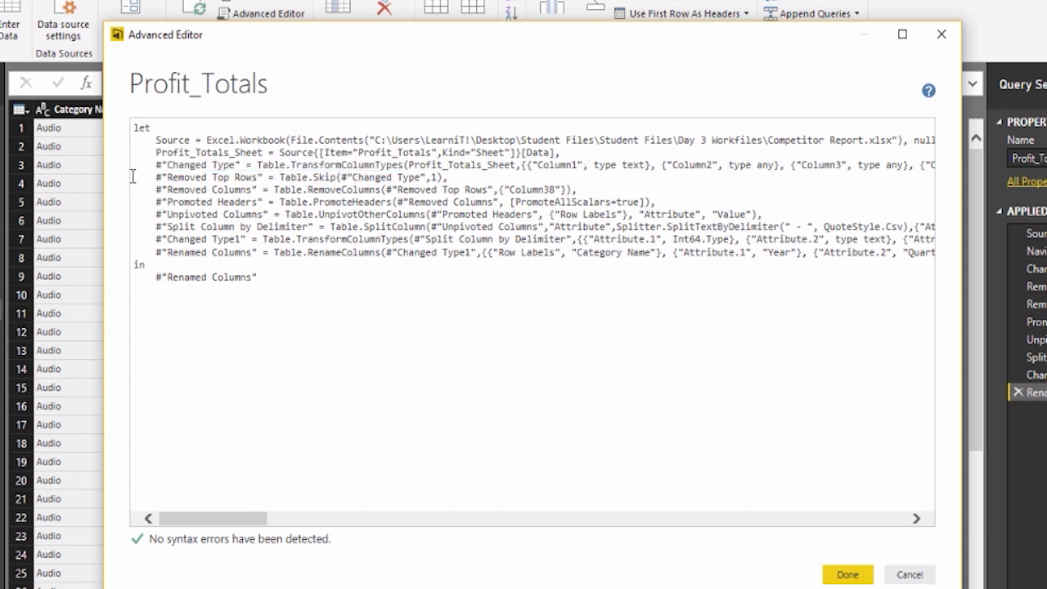
drag(155, 178, 184, 179)
click(159, 178)
click(174, 178)
drag(167, 252, 252, 253)
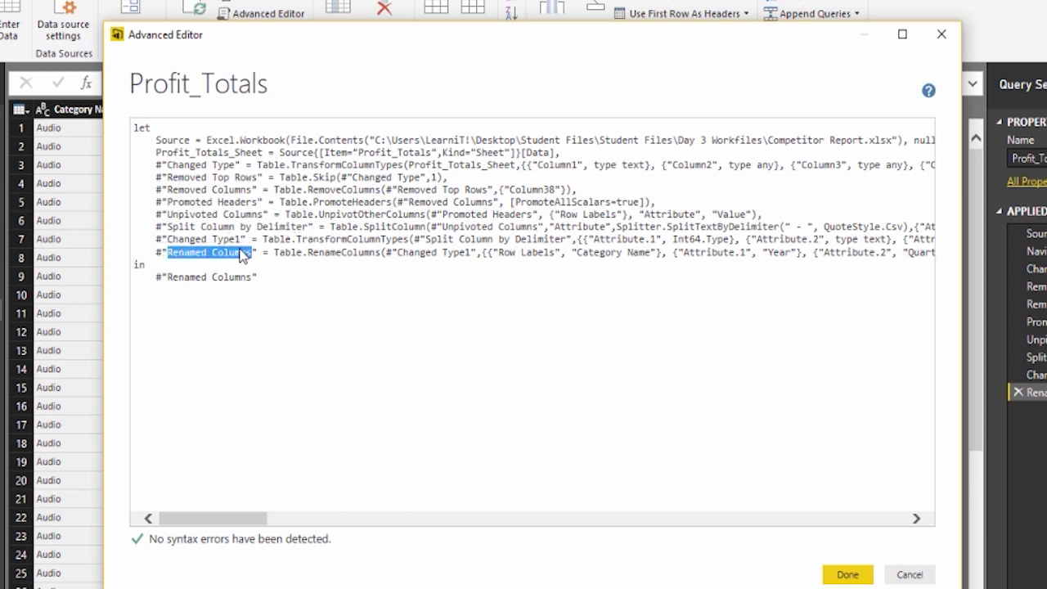
click(167, 202)
Copy the Profit_Totals code from the Removed Top Rows line to the end, and close the code editor without changes
mouse_move(133, 177)
mouse_down()
mouse_move(178, 179)
mouse_move(144, 180)
mouse_up()
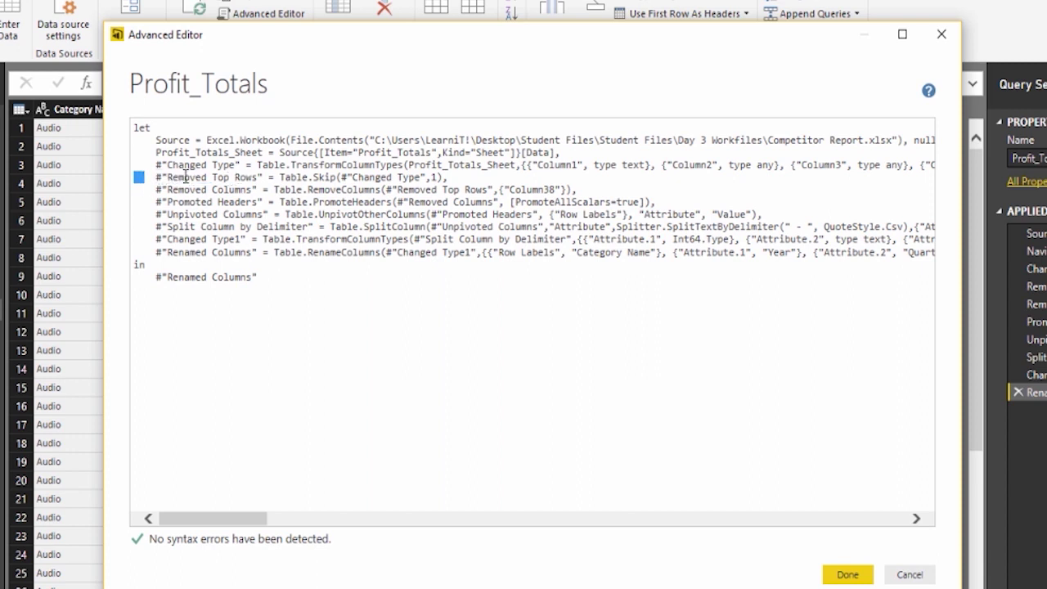
drag(133, 176, 277, 282)
key(ctrl+c)
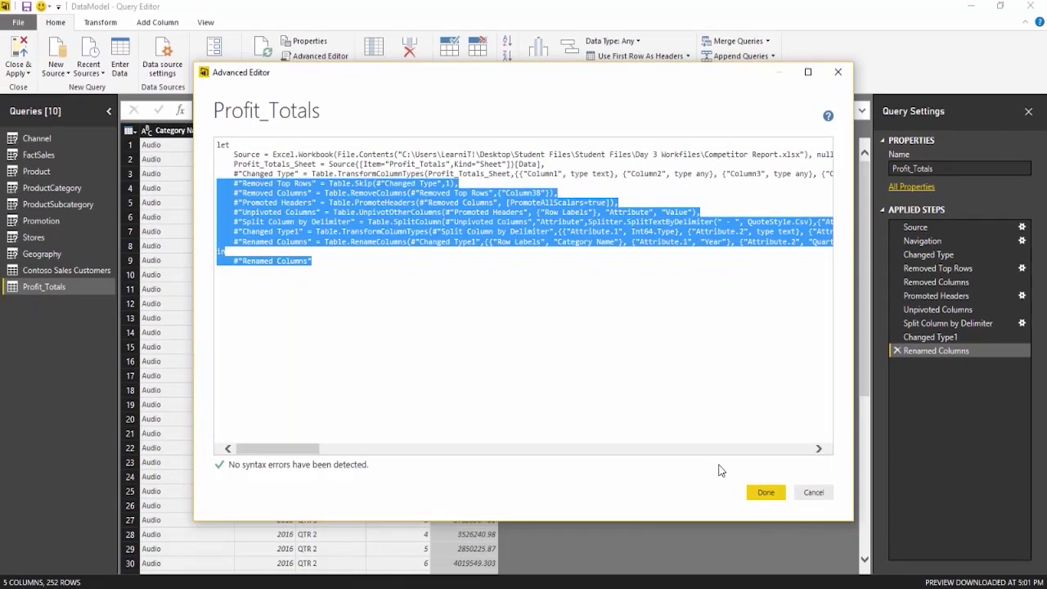
click(813, 540)
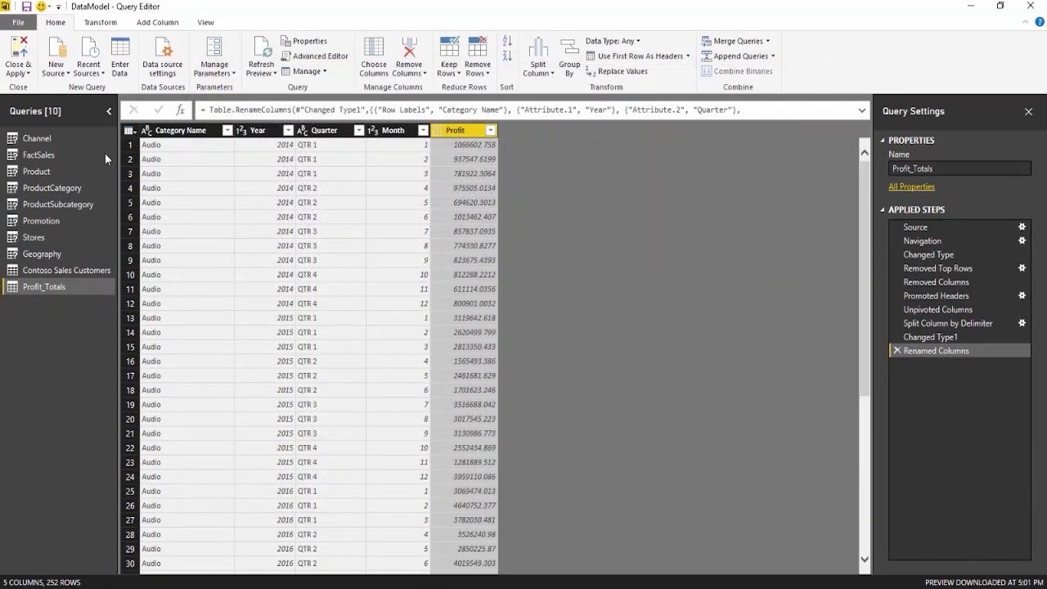
Import the Returns_Totals sheet from the Competitor Report Excel workbook as a new query
click(57, 72)
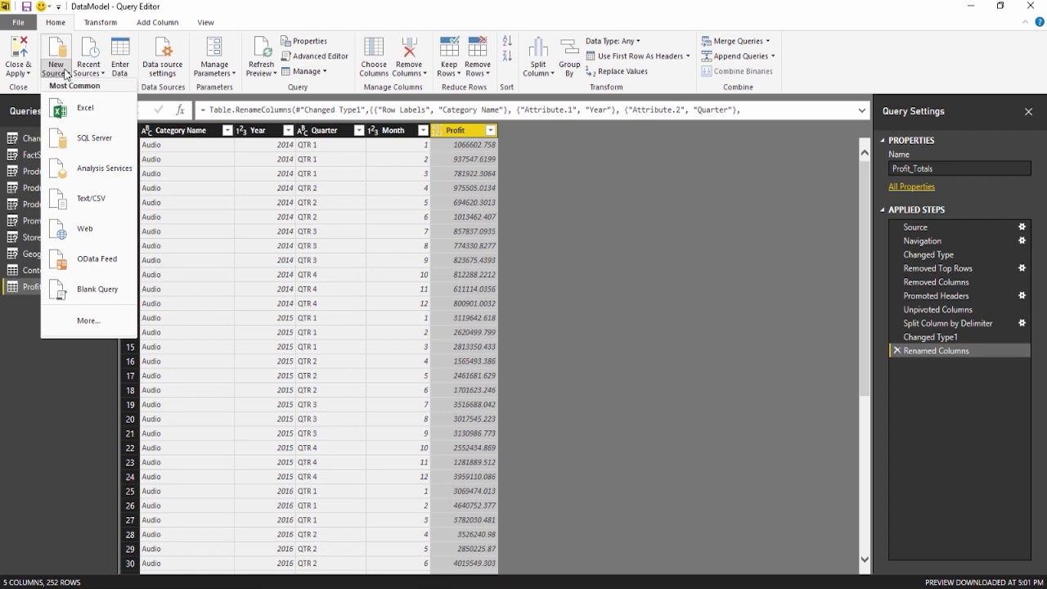
click(84, 112)
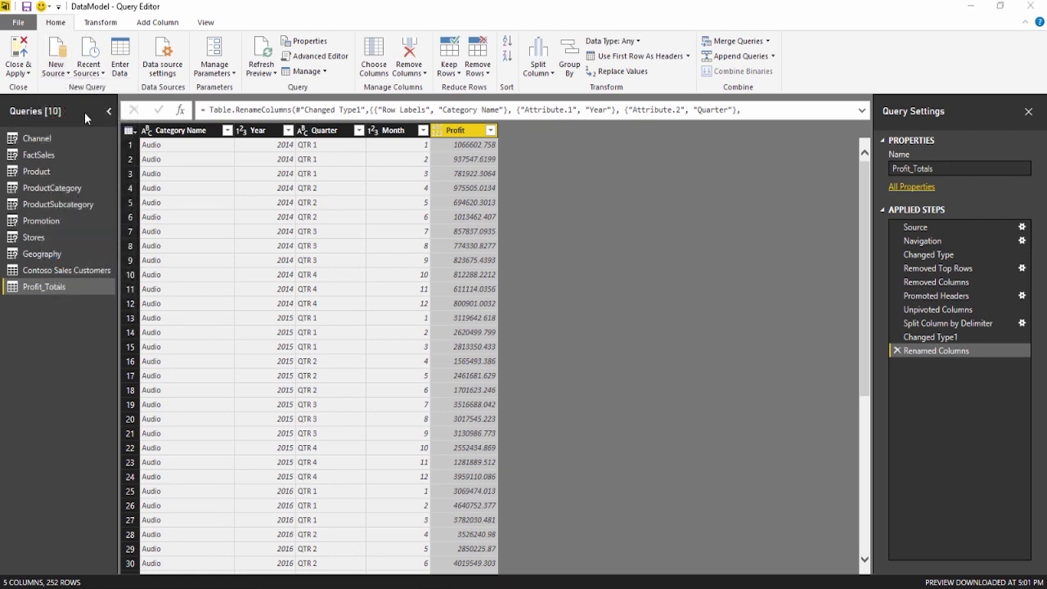
click(215, 137)
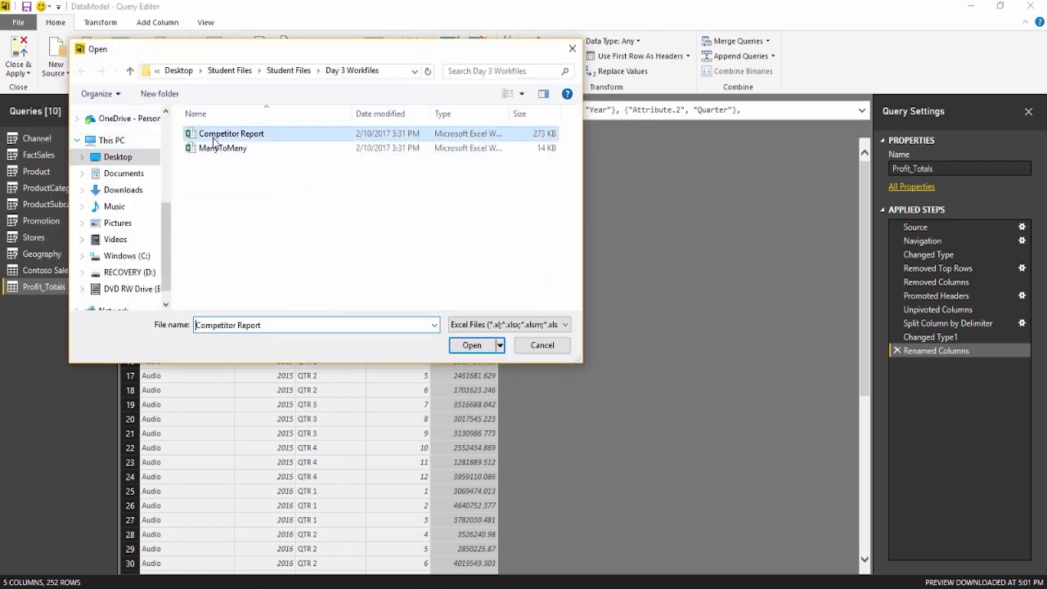
click(468, 347)
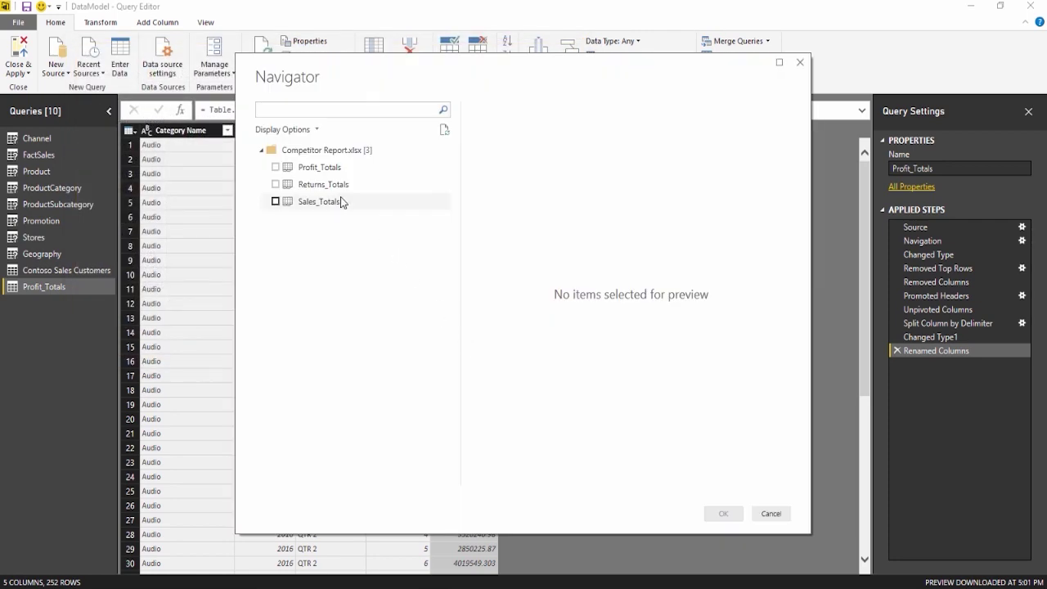
click(275, 184)
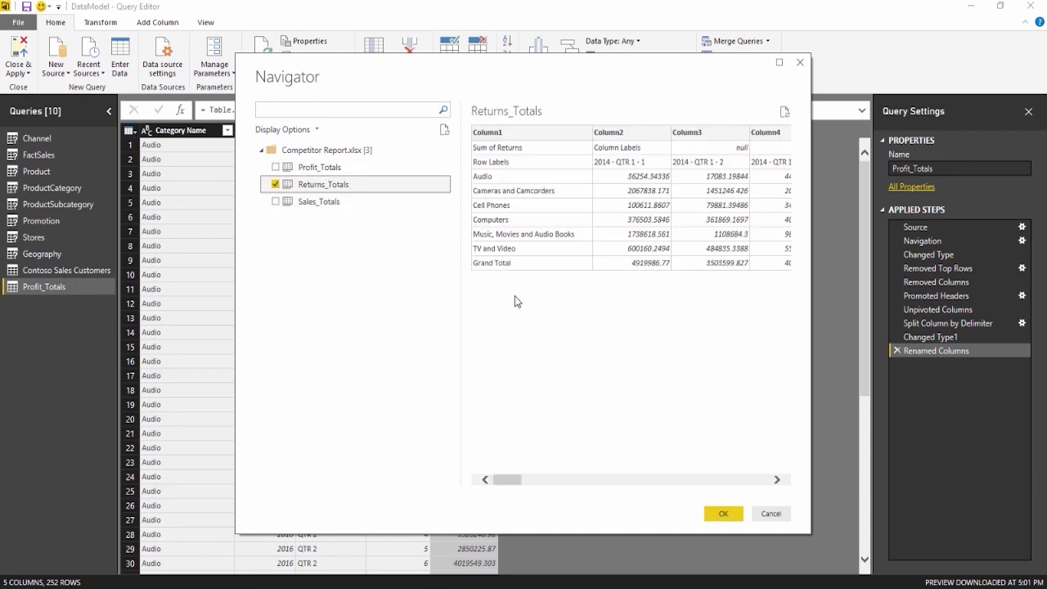
click(723, 514)
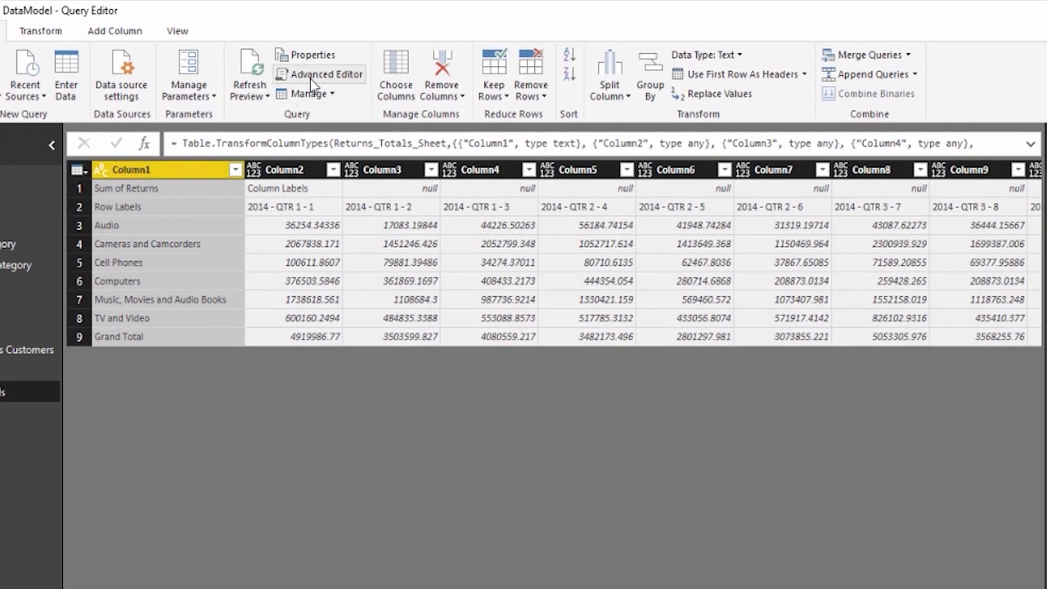
Replace the closing in clause of the Returns_Totals query code with the transformation lines copied from Profit_Totals
click(310, 78)
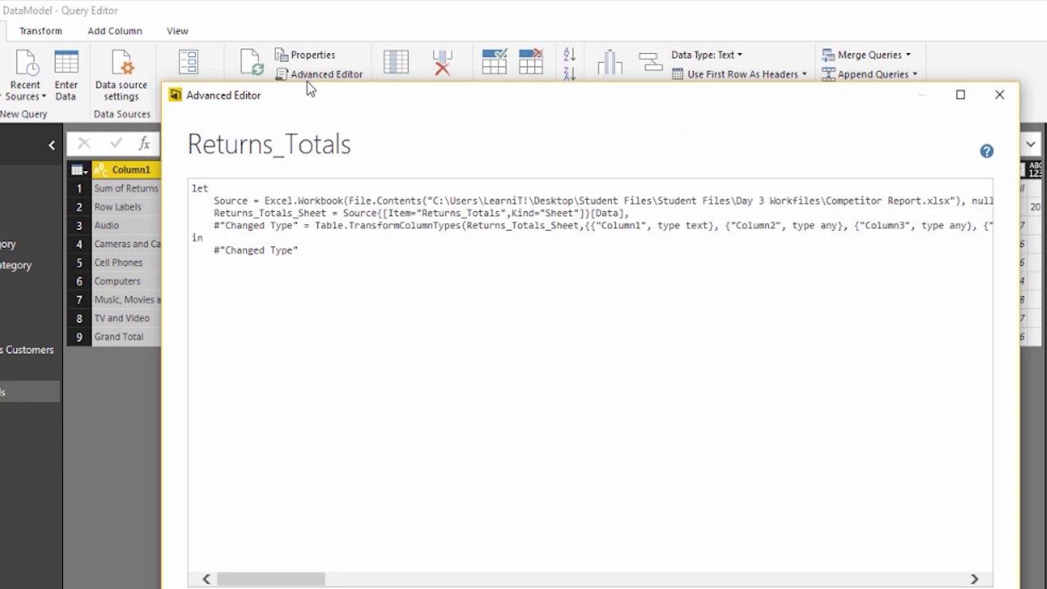
double_click(286, 250)
drag(287, 250, 195, 239)
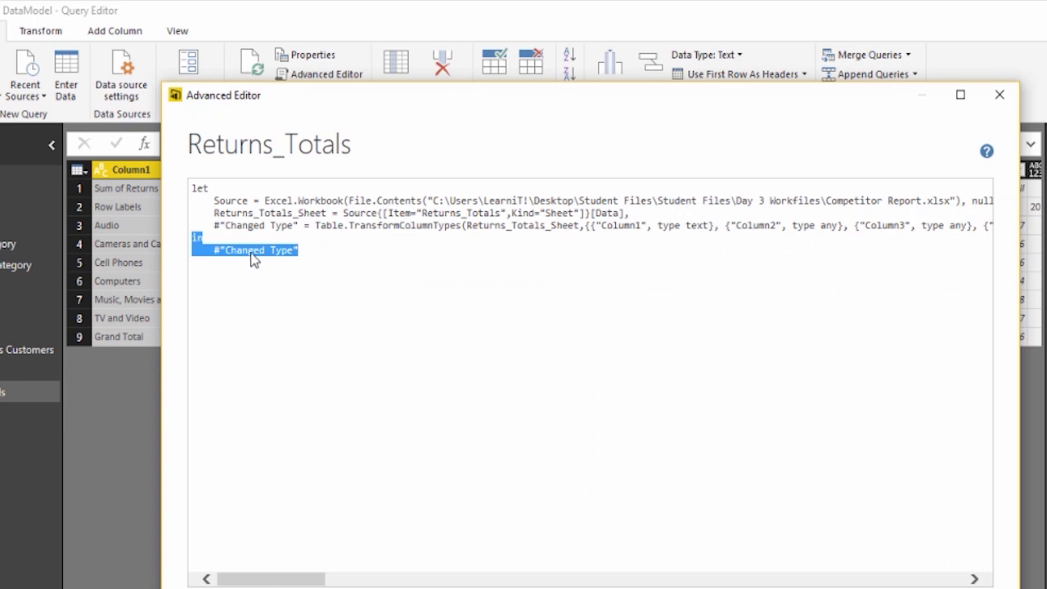
key(Delete)
key(ctrl+v)
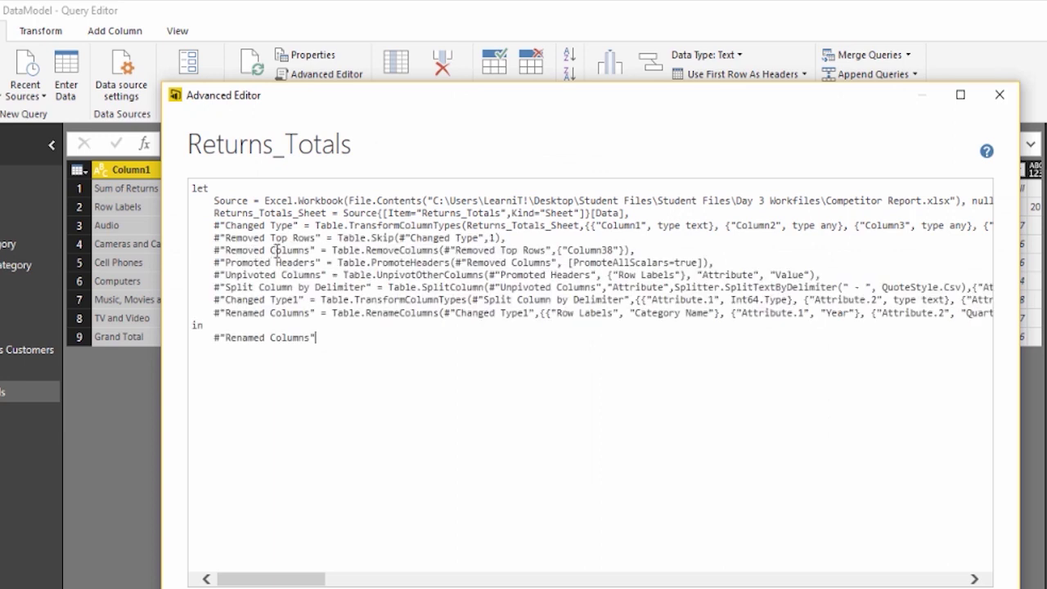
Add a comma at the end of the Changed Type line in the Returns_Totals code and accept the edited code
click(215, 229)
drag(922, 225, 1043, 236)
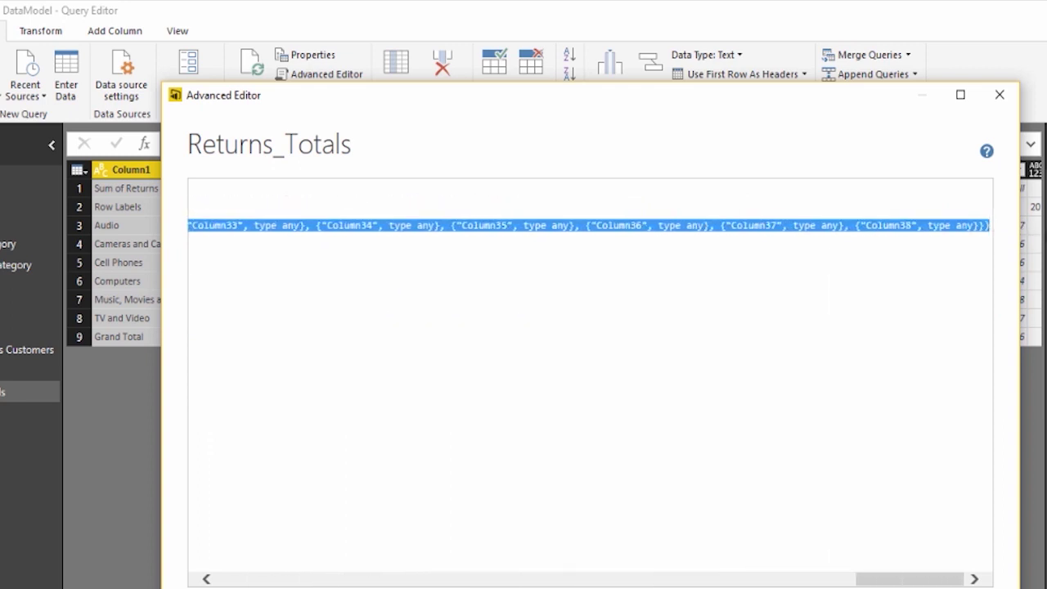
click(991, 230)
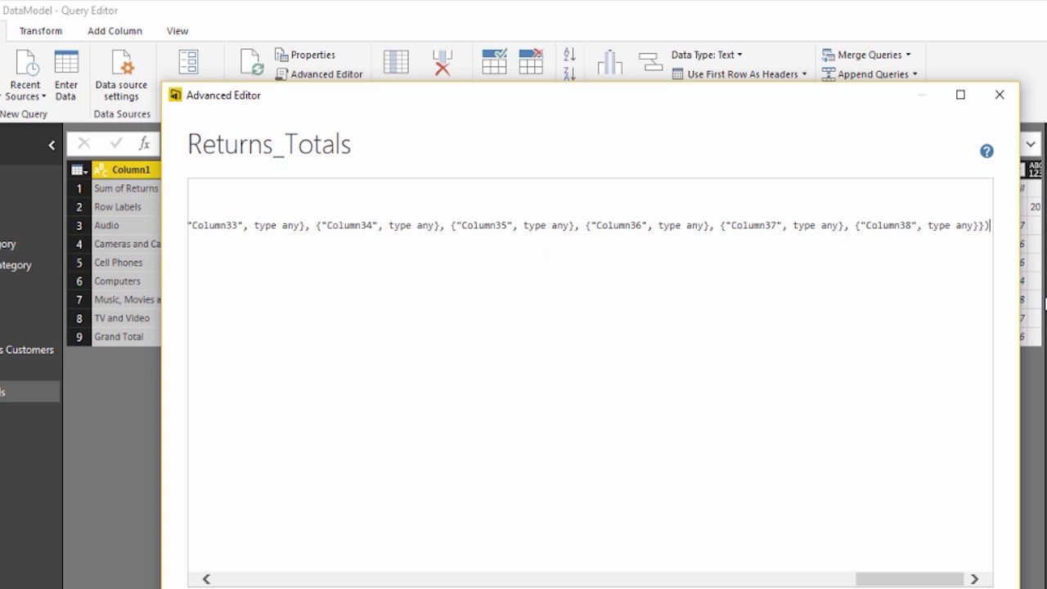
drag(248, 226, 46, 225)
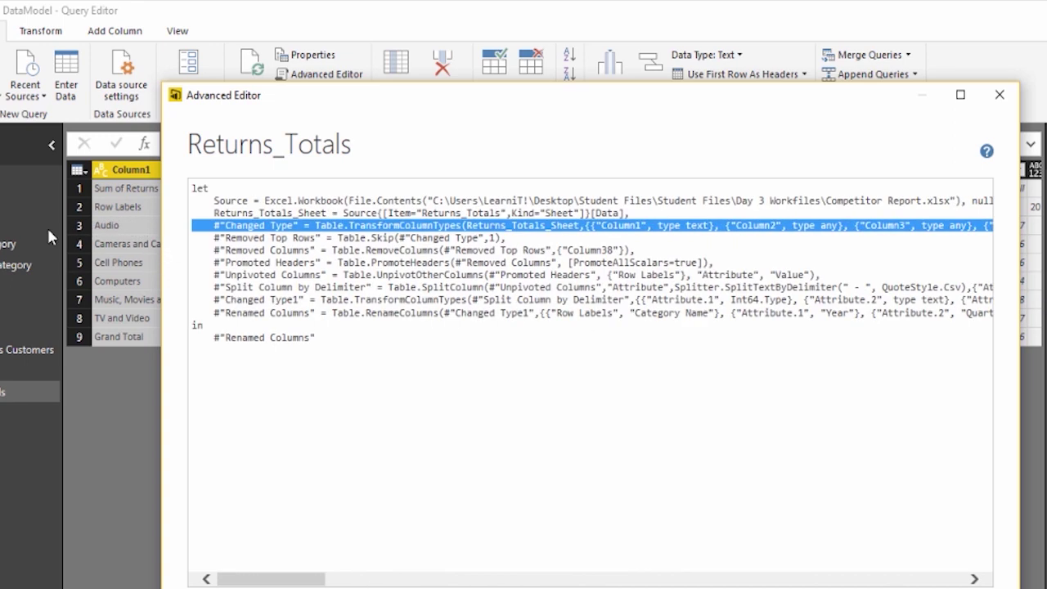
click(237, 225)
drag(205, 223, 319, 232)
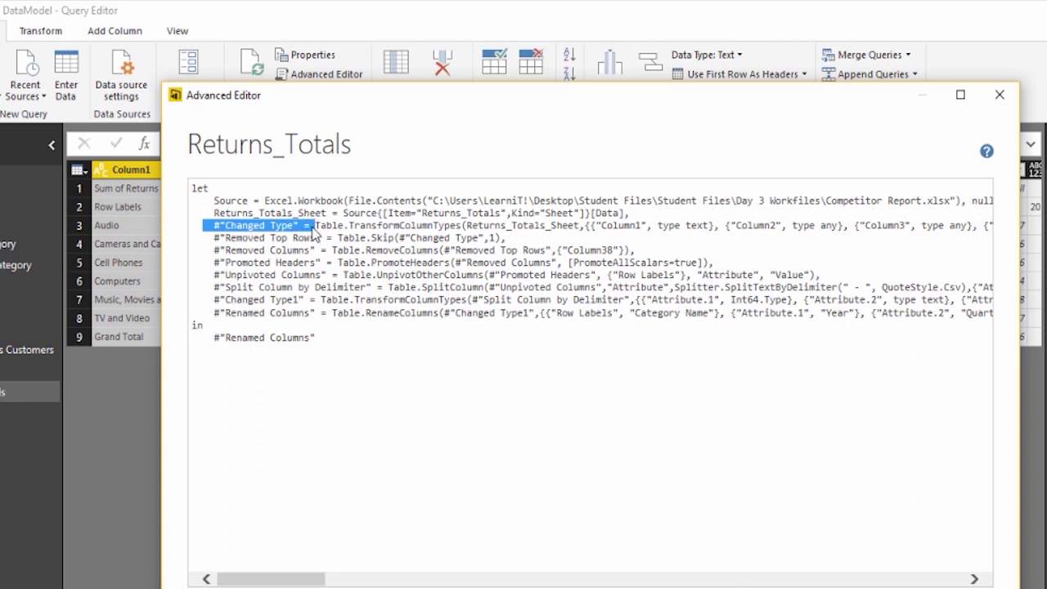
click(316, 229)
drag(394, 226, 991, 226)
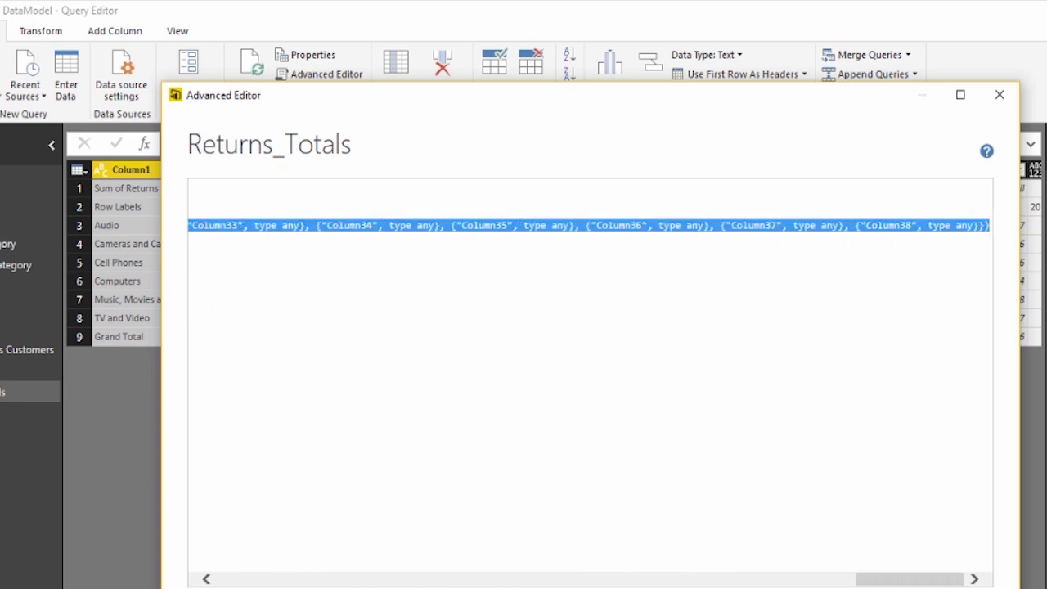
click(992, 234)
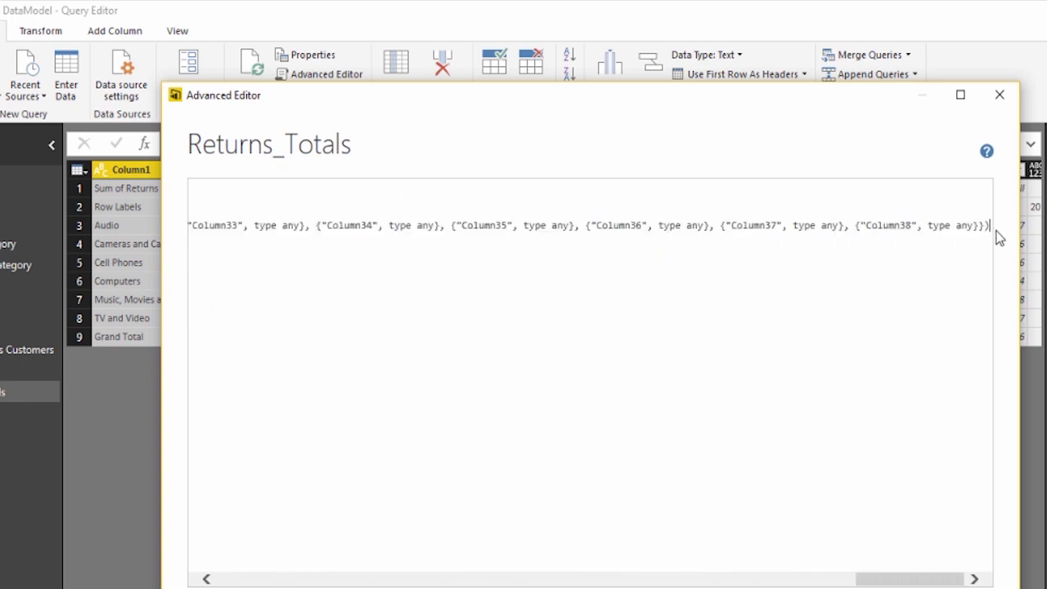
text(,)
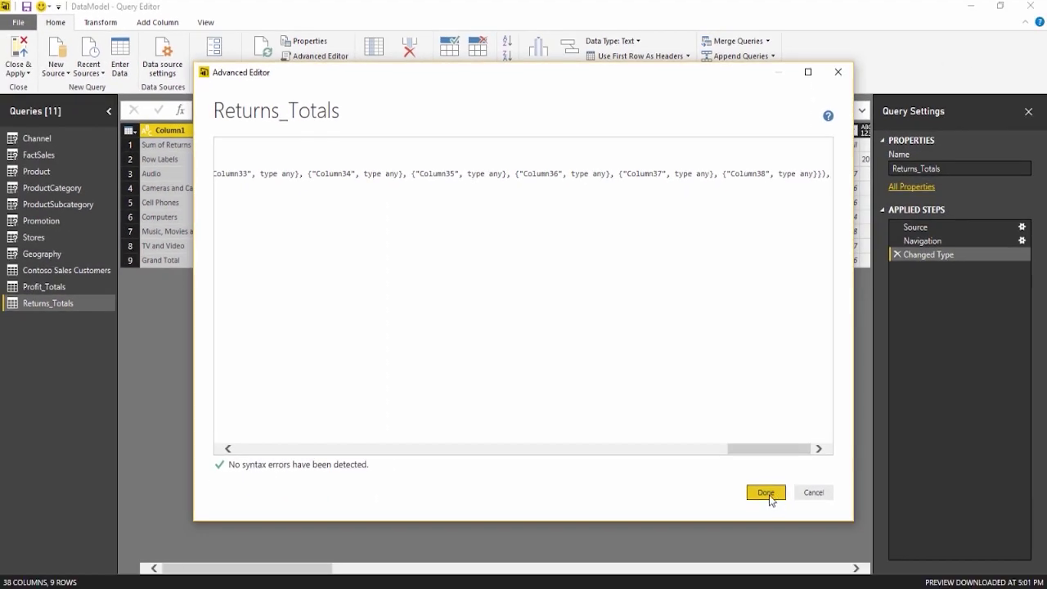
click(766, 492)
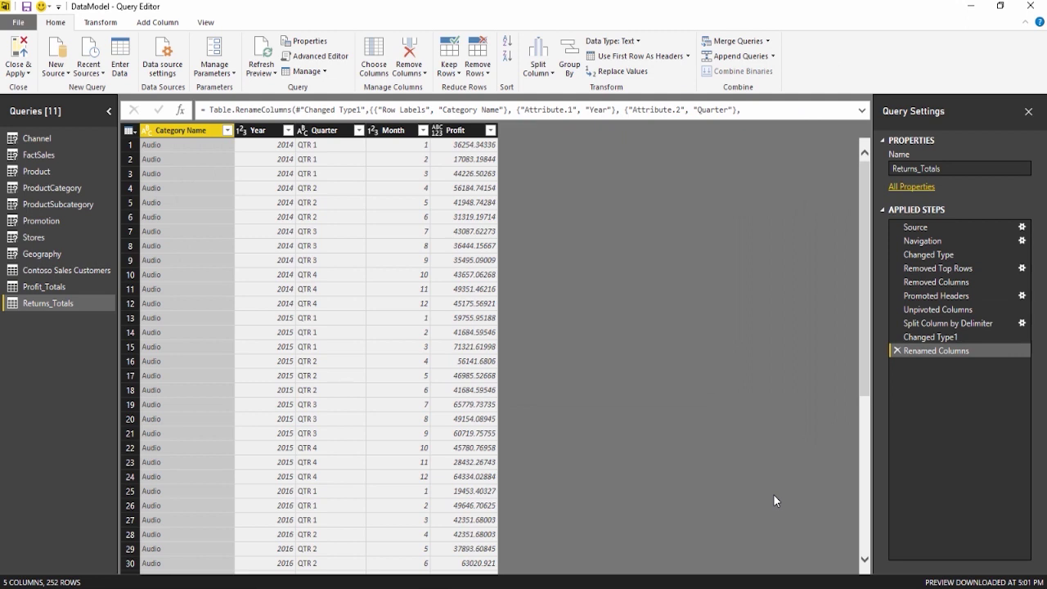
Rename the Profit column of Returns_Totals as Returns
double_click(485, 131)
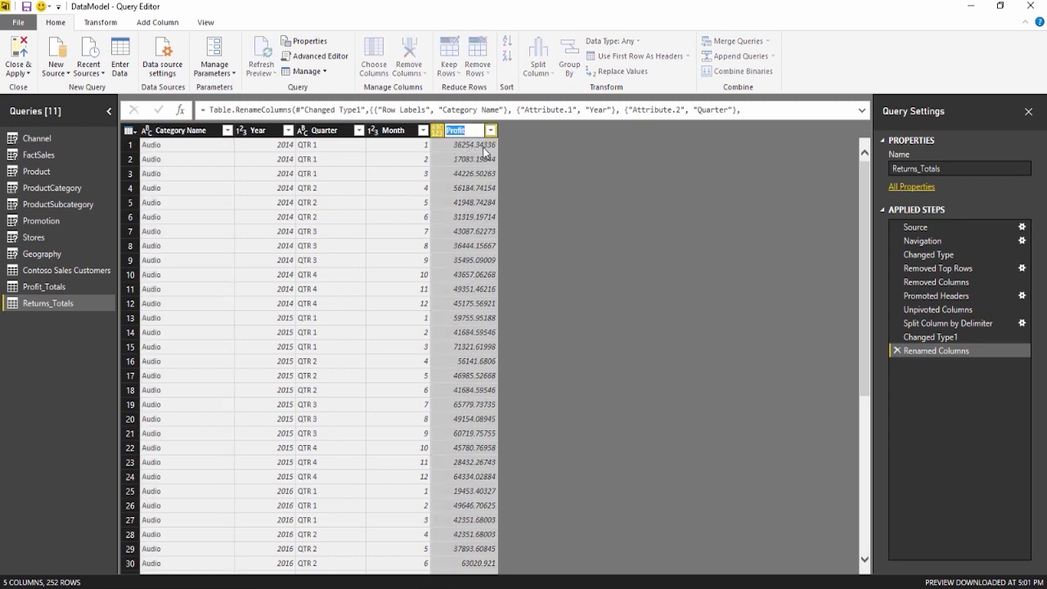
text(Returns)
key(Return)
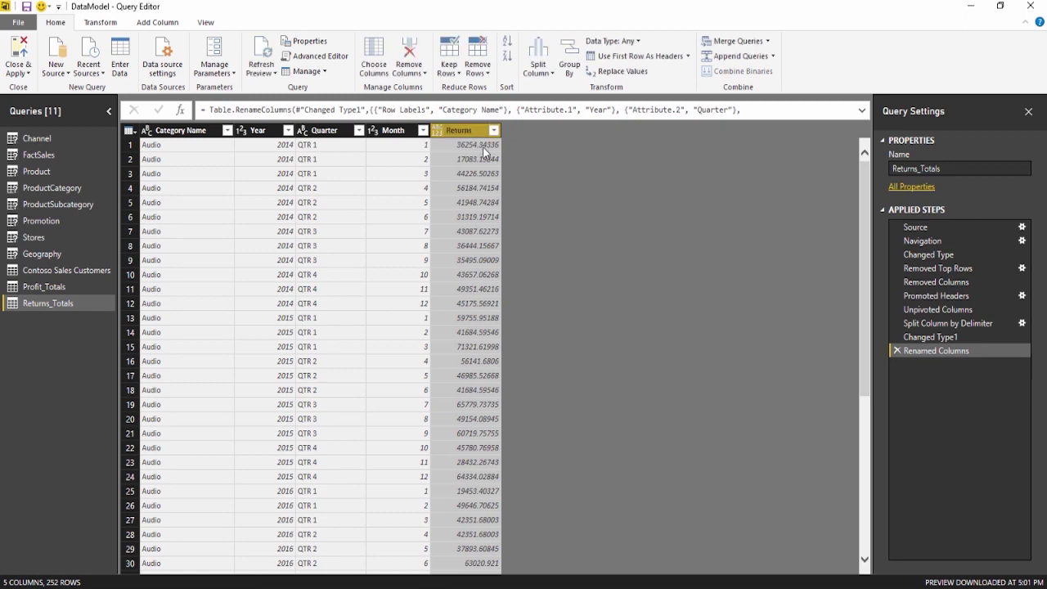
Check the column name pairs in the Renamed Columns line of the Returns_Totals query code
click(297, 56)
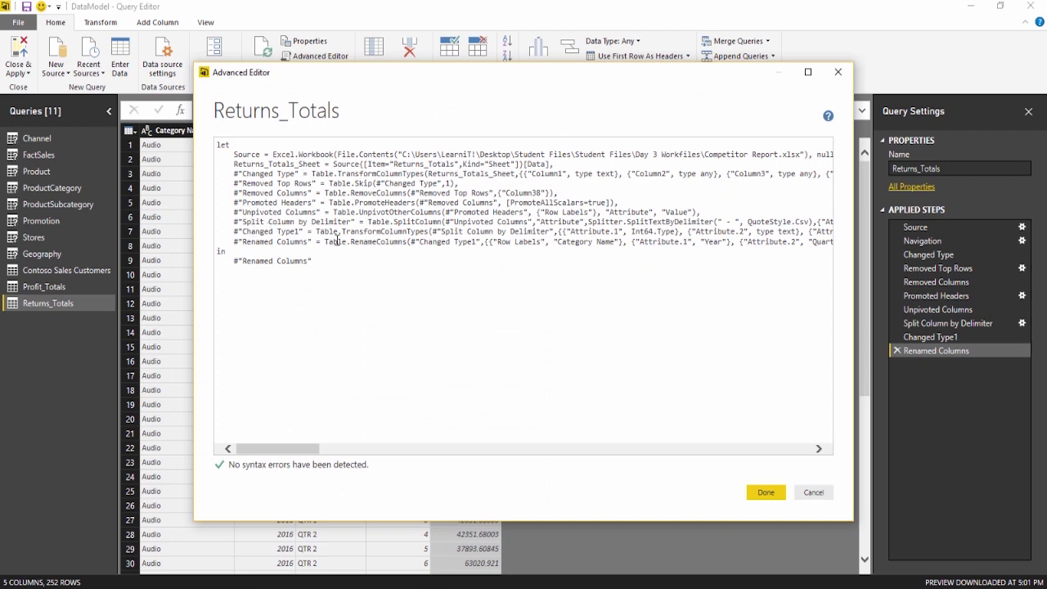
drag(723, 243, 826, 242)
click(720, 243)
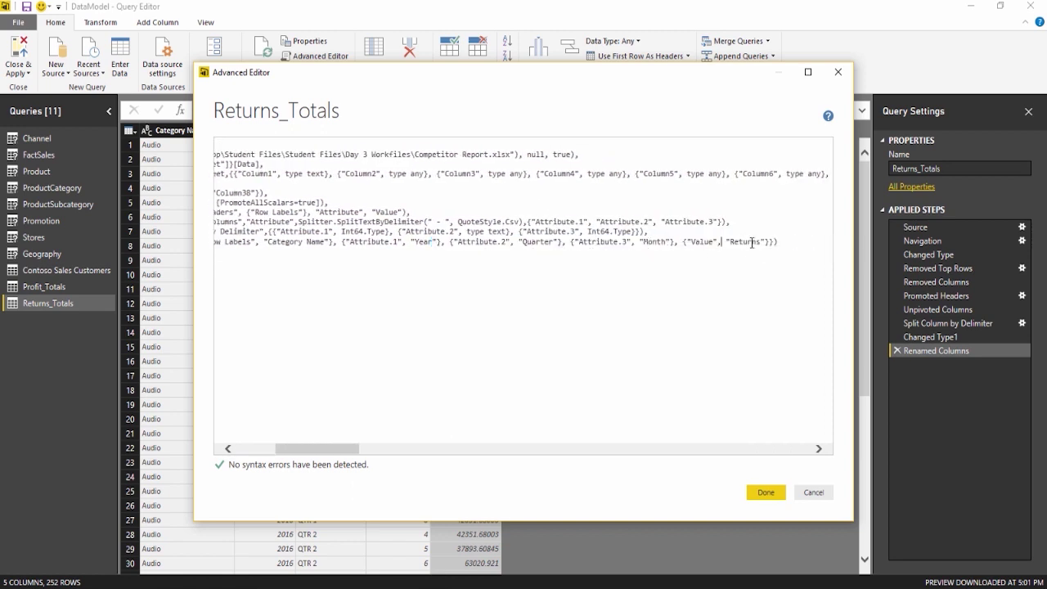
click(766, 493)
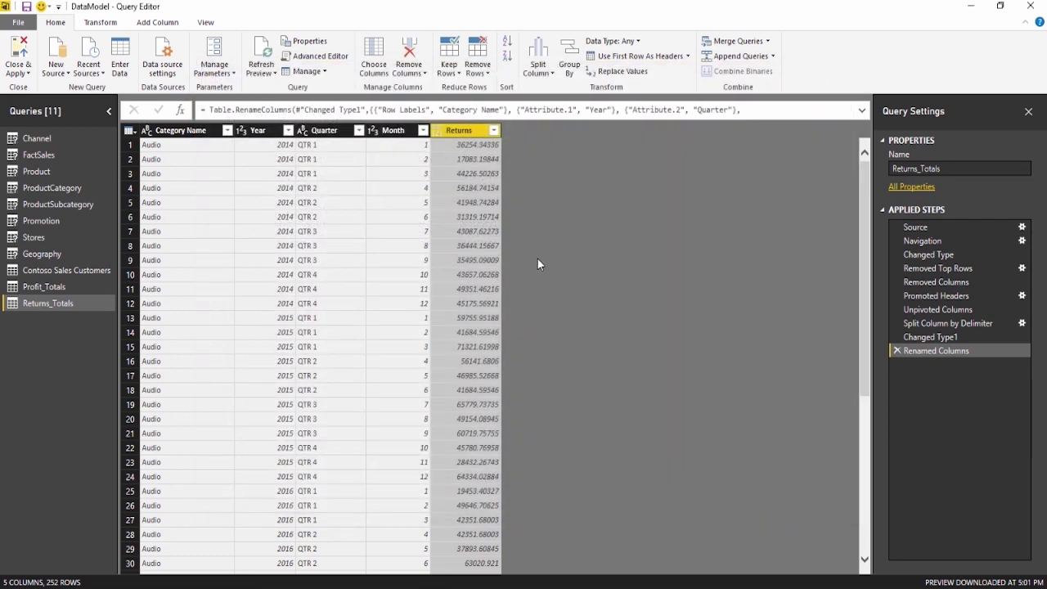
Apply the Returns_Totals query changes to the data model while keeping the Query Editor open
click(20, 72)
click(36, 103)
Import the Sales_Totals sheet from the Competitor Report Excel workbook as a new query
click(55, 74)
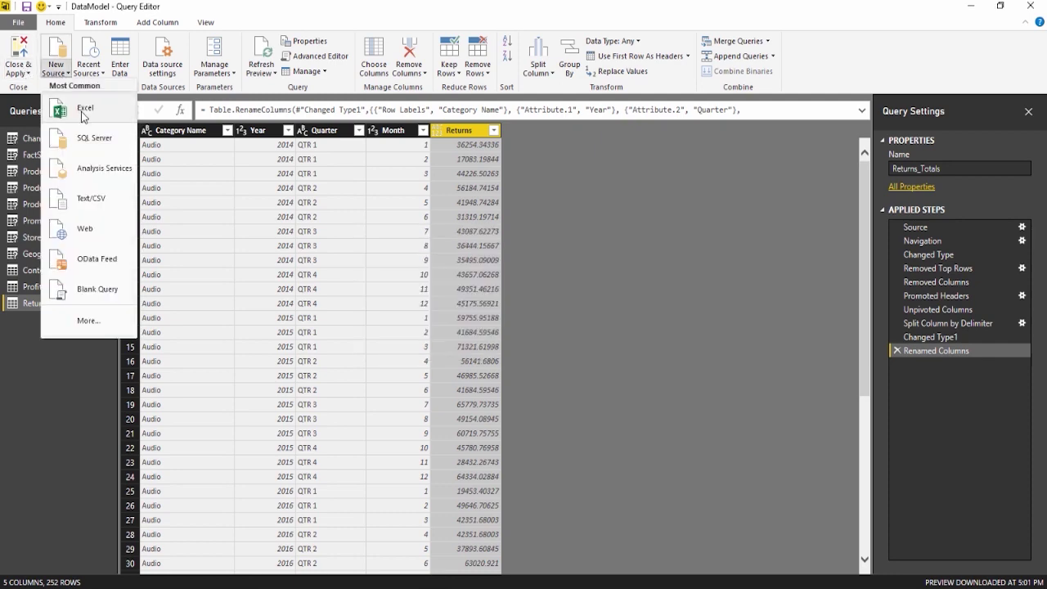
click(81, 109)
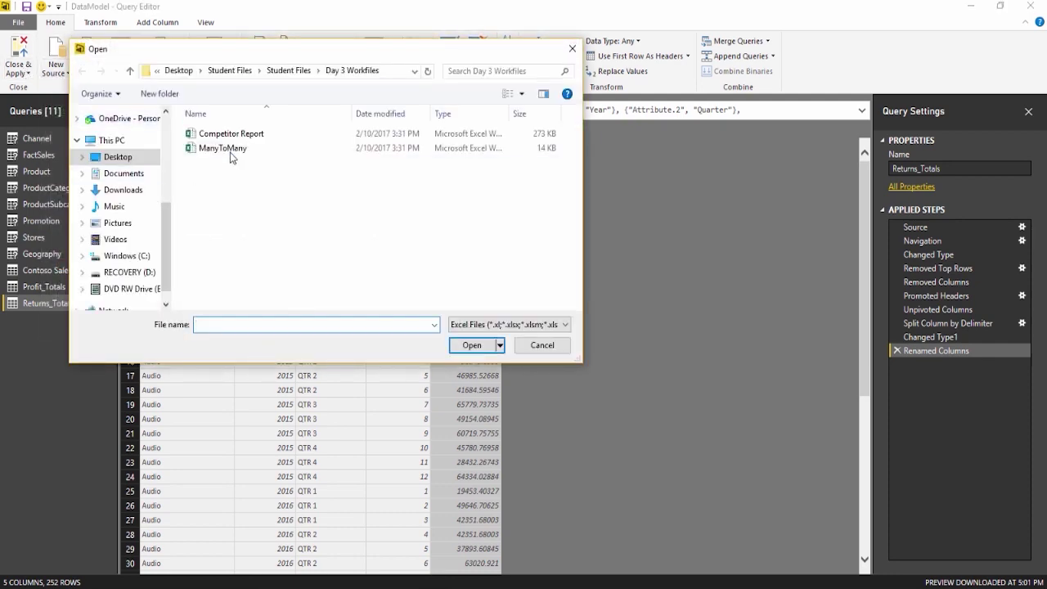
double_click(246, 136)
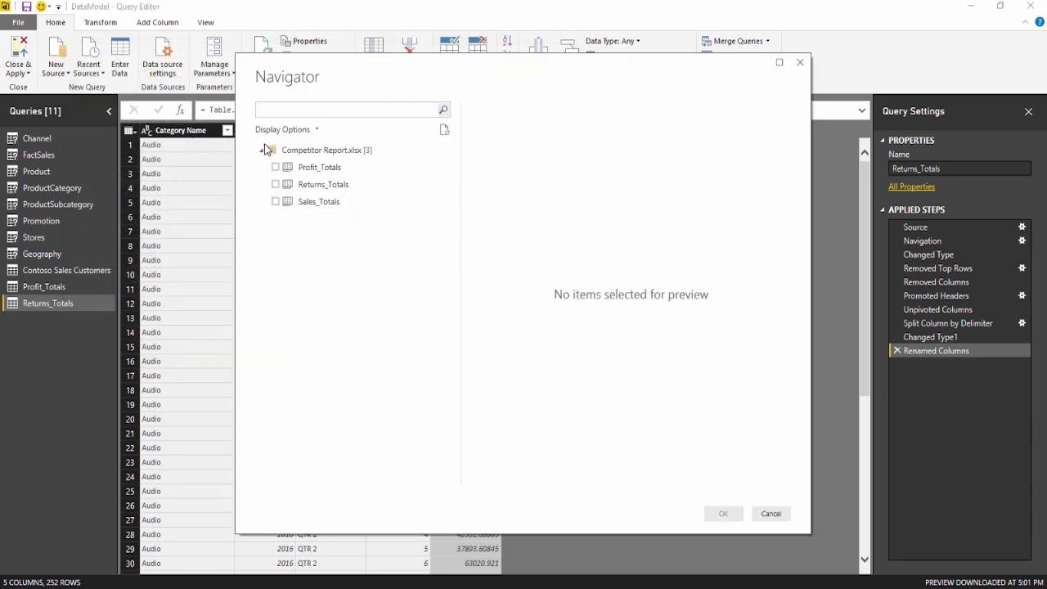
click(276, 202)
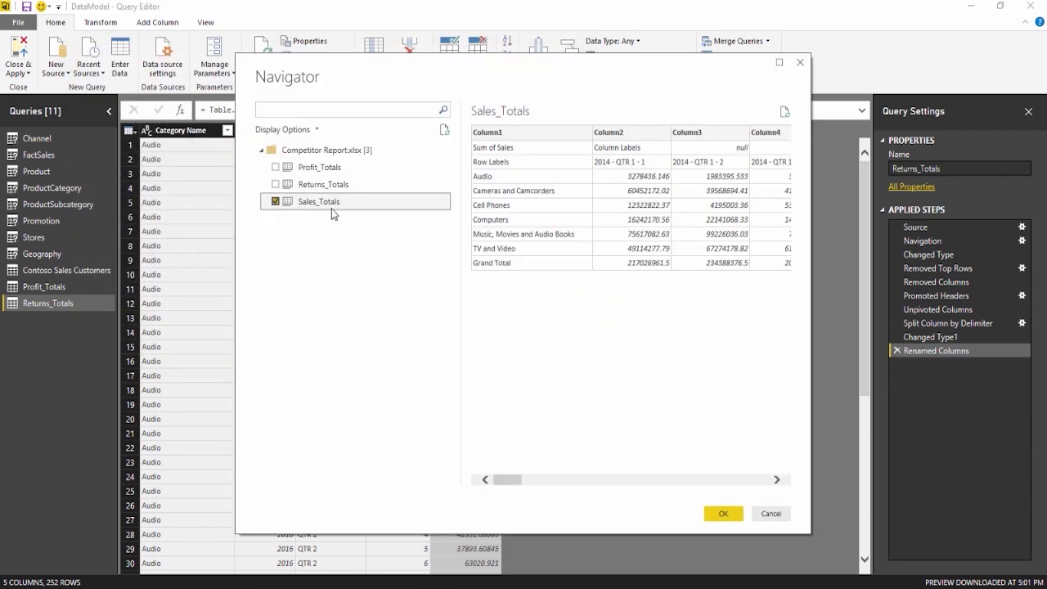
click(718, 516)
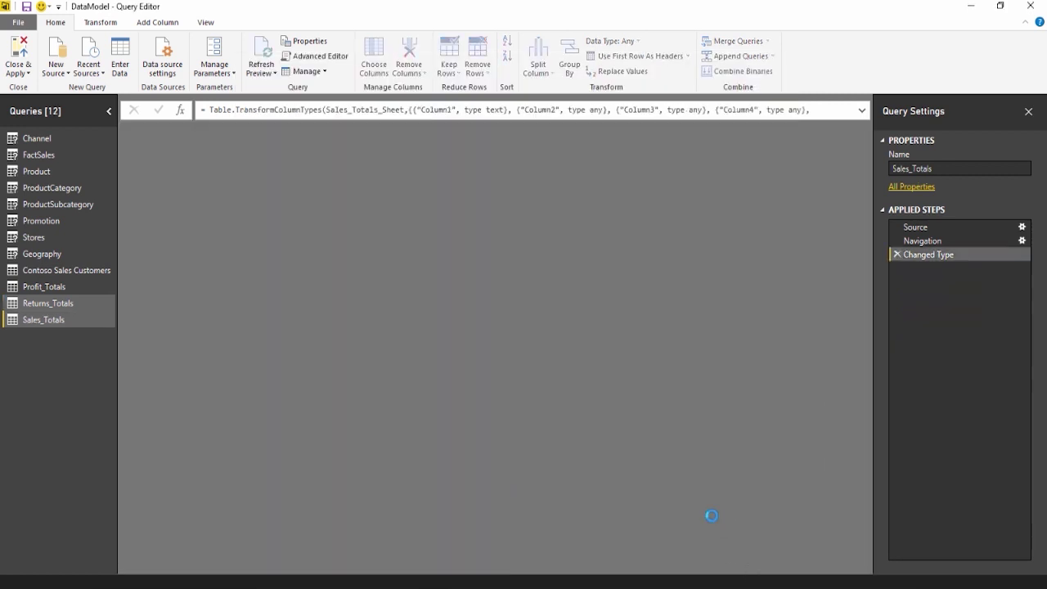
Replace the closing lines of the Sales_Totals query code with the copied cleanup code and add a comma ending the Changed Type line
click(321, 59)
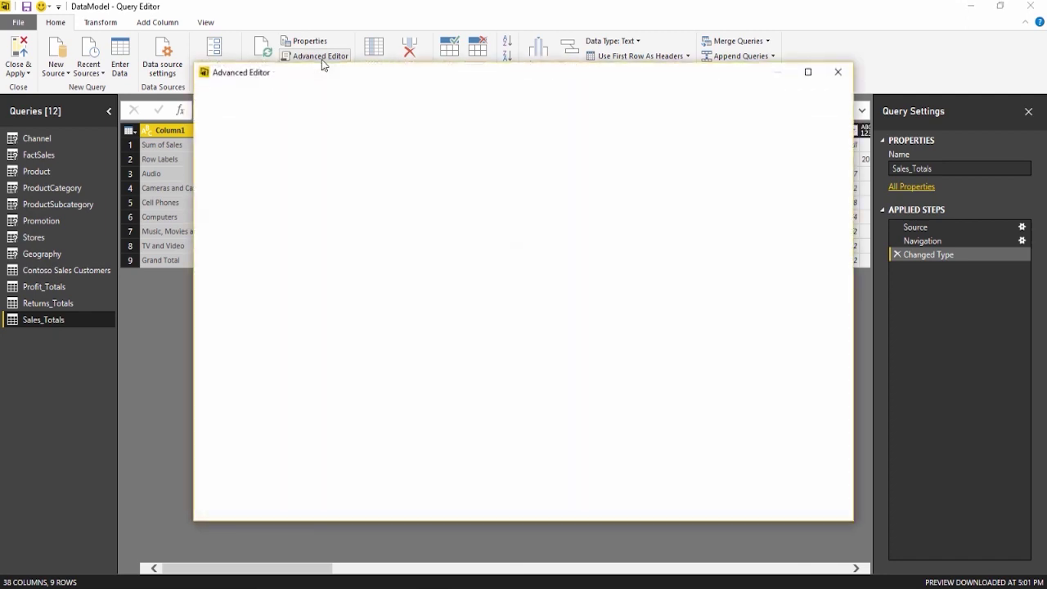
drag(304, 193, 219, 183)
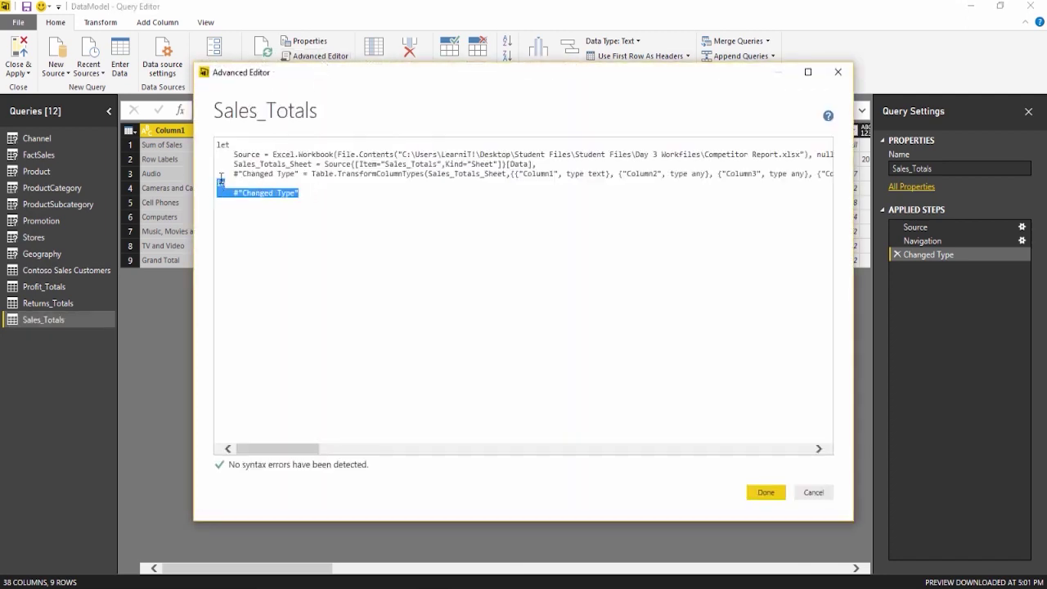
key(ctrl+v)
click(218, 183)
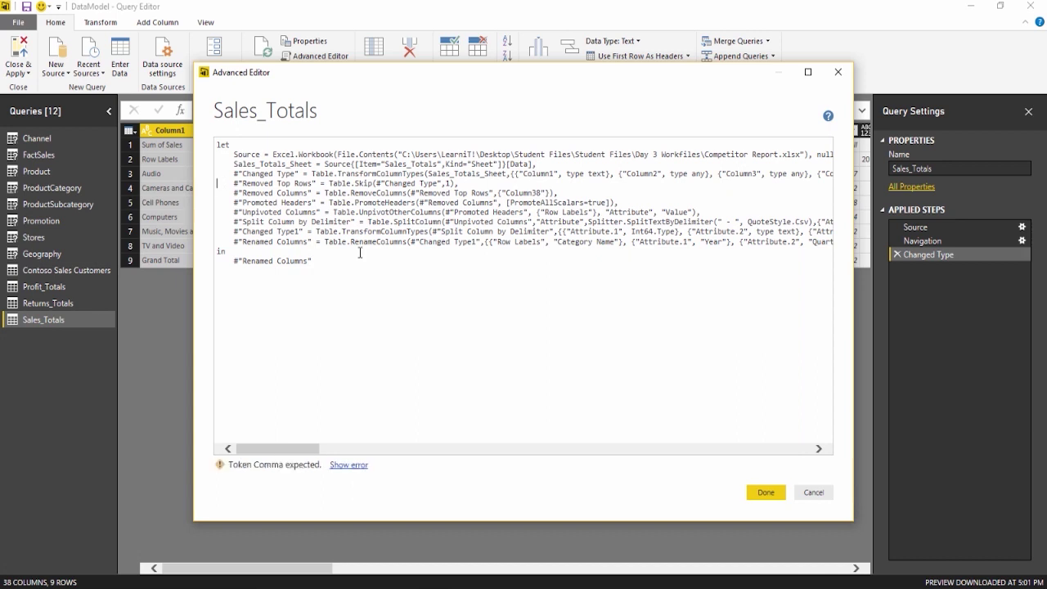
key(Left)
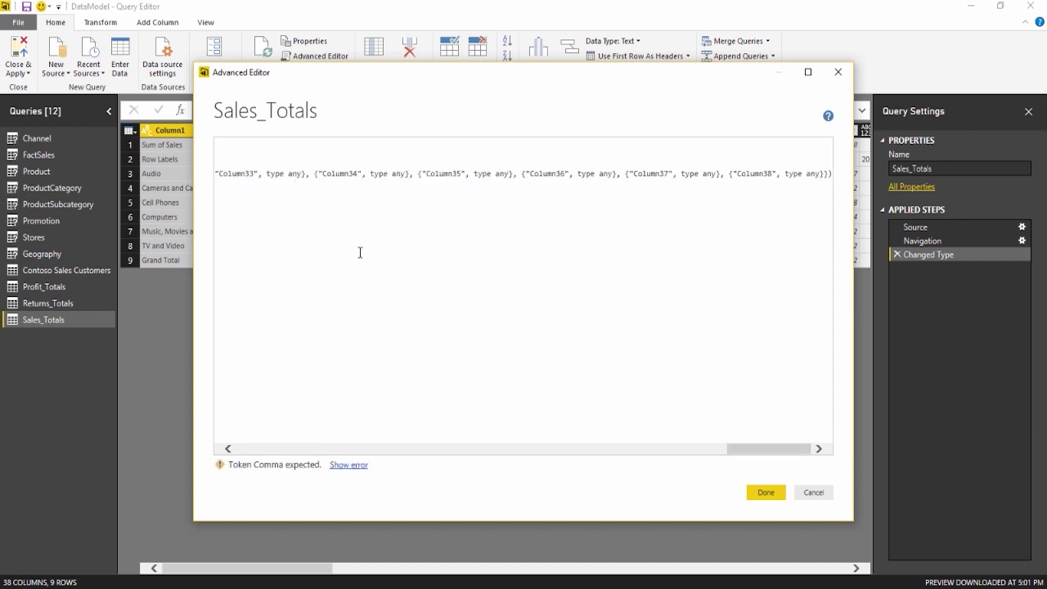
text(,)
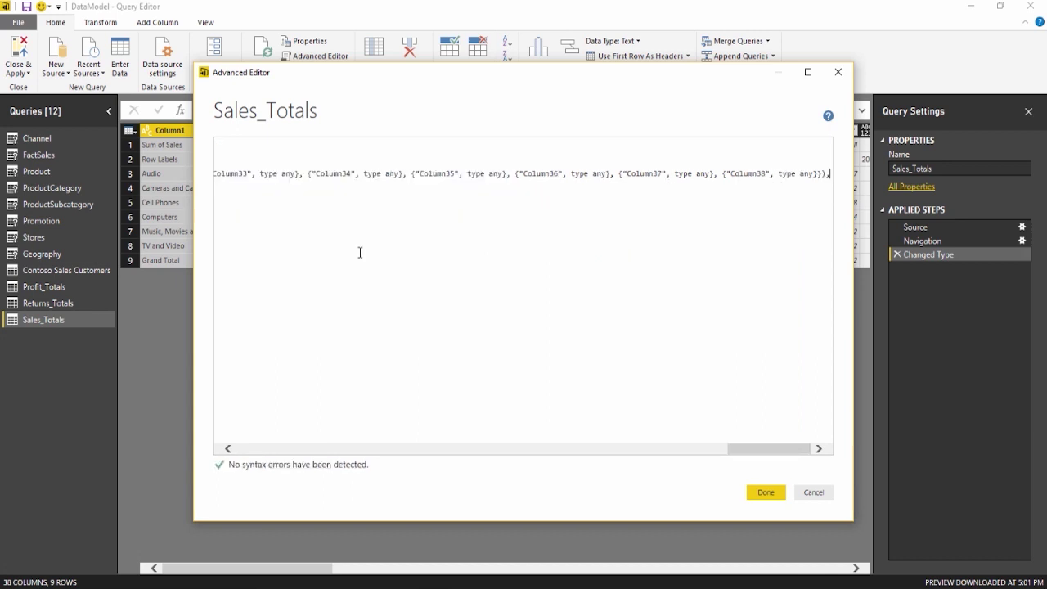
key(Return)
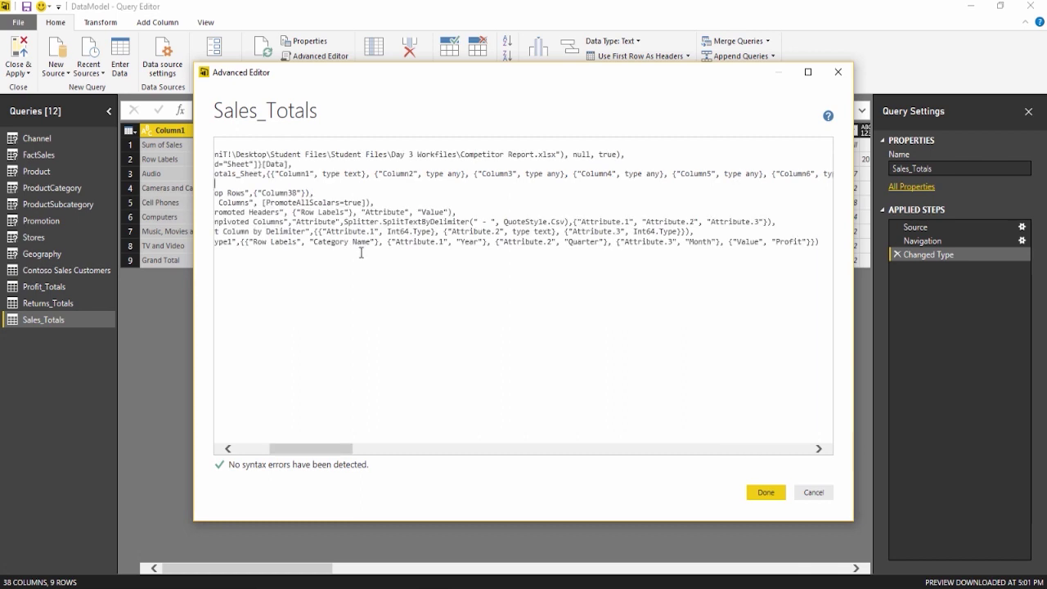
Change the Profit column name to Sales in the Renamed Columns line and accept the edited Sales_Totals code
double_click(791, 242)
text(Sales)
click(772, 494)
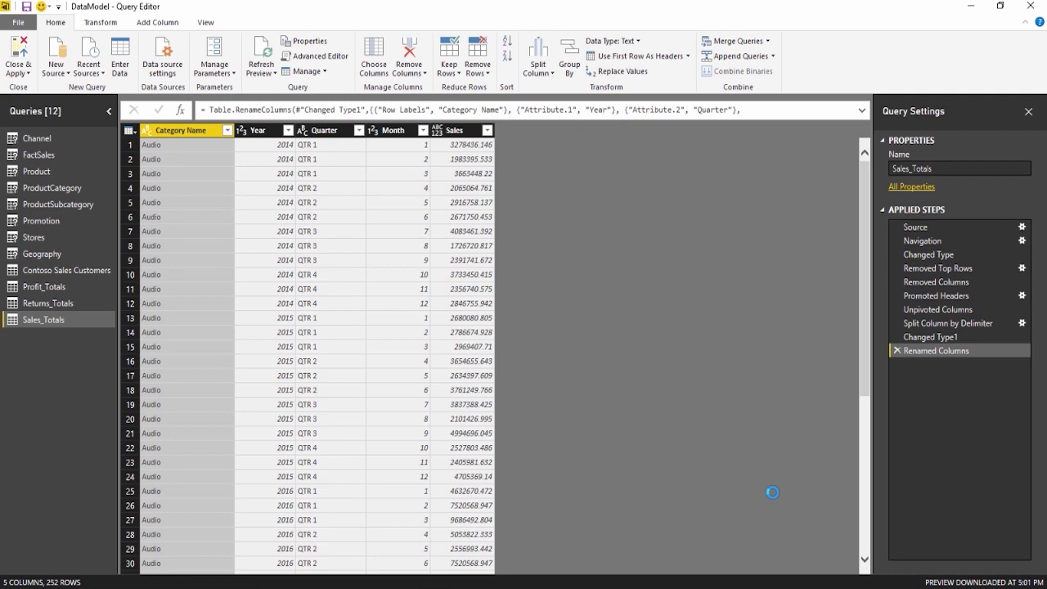
Review the reused transformation lines and the closing in section of the Sales_Totals query code
click(314, 56)
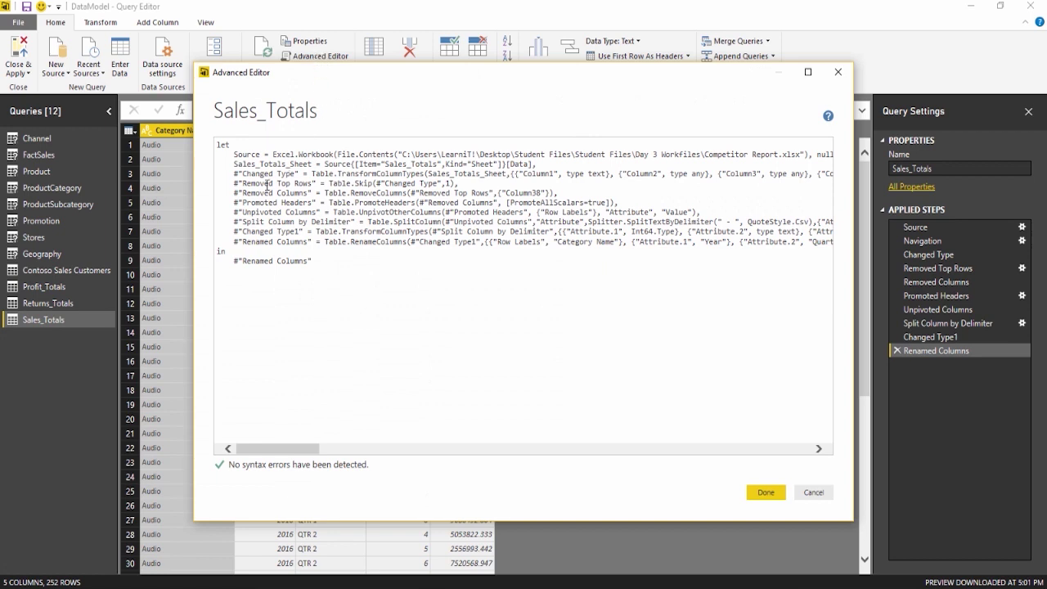
drag(220, 186, 406, 195)
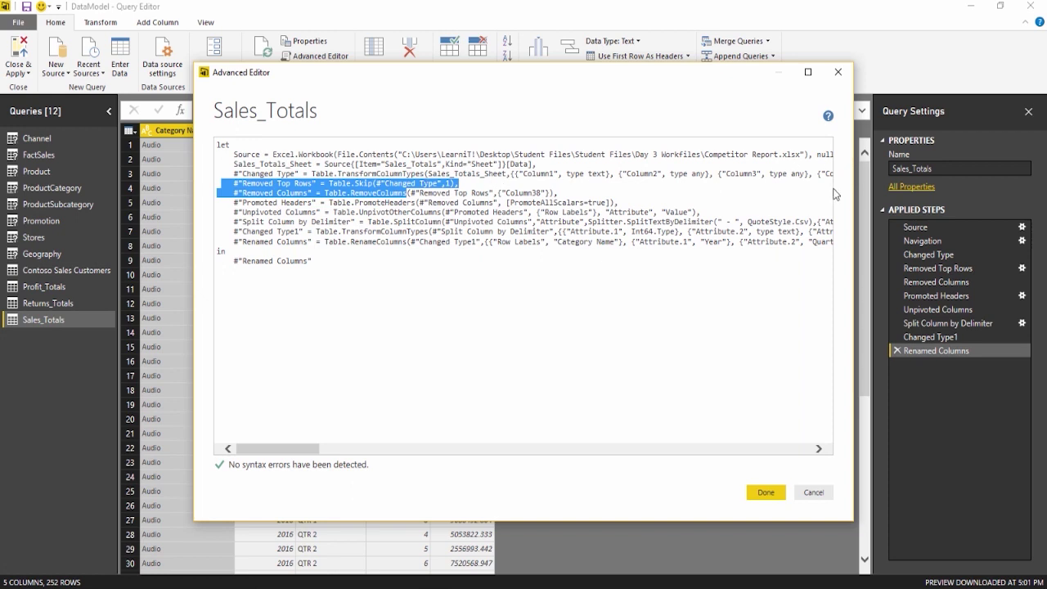
click(219, 184)
drag(219, 184, 347, 239)
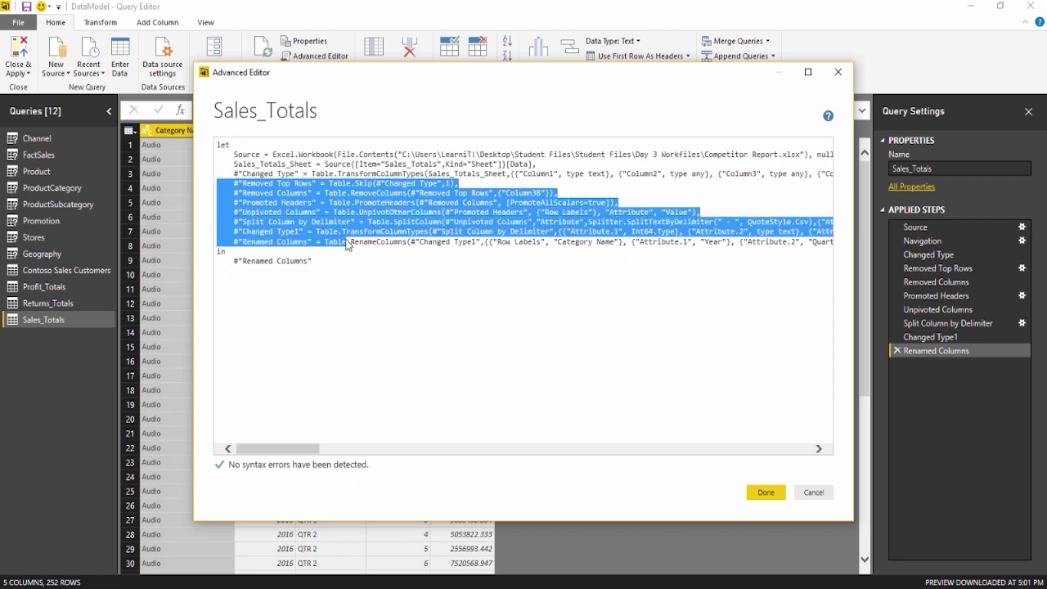
click(228, 253)
drag(216, 252, 334, 270)
click(332, 265)
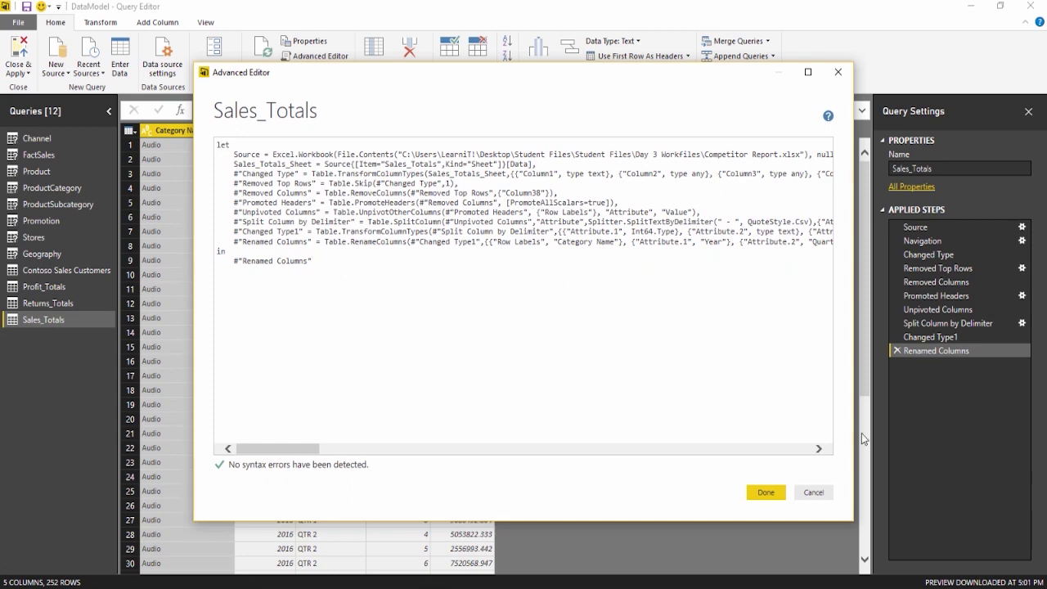
click(766, 493)
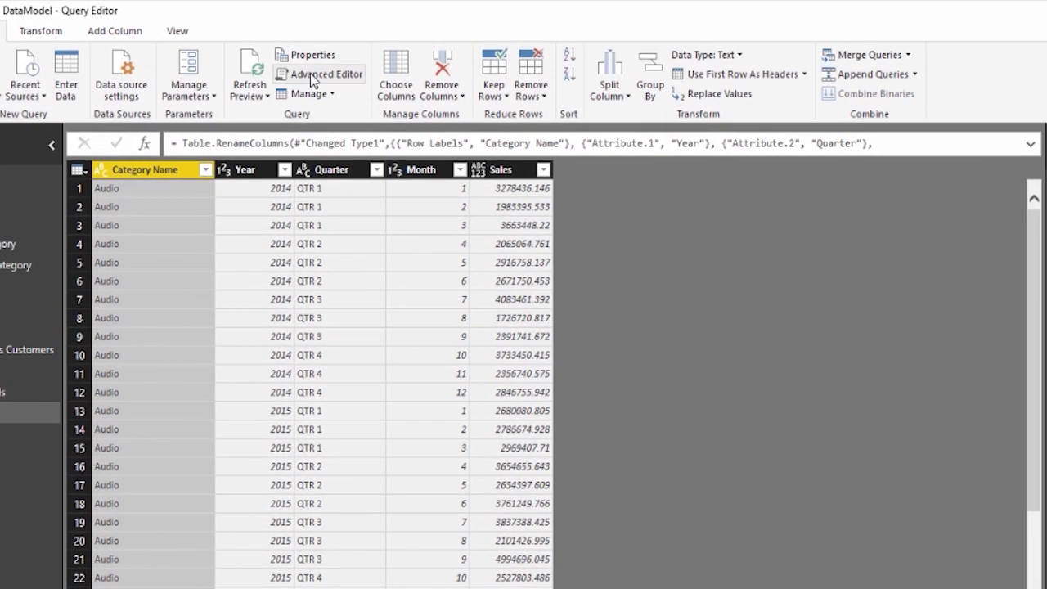
click(311, 76)
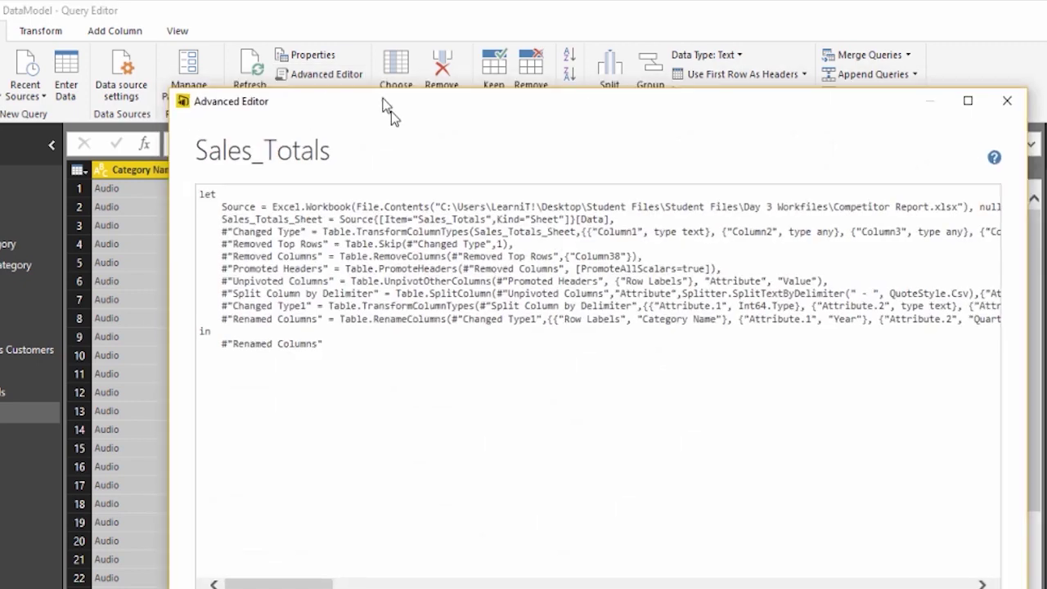
drag(391, 111, 395, 146)
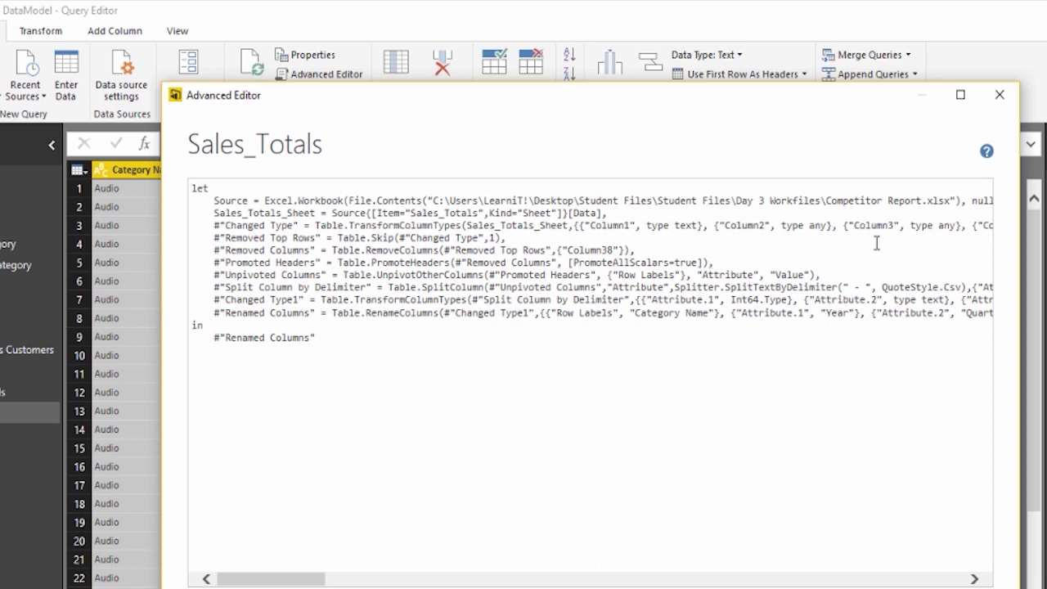
click(1000, 95)
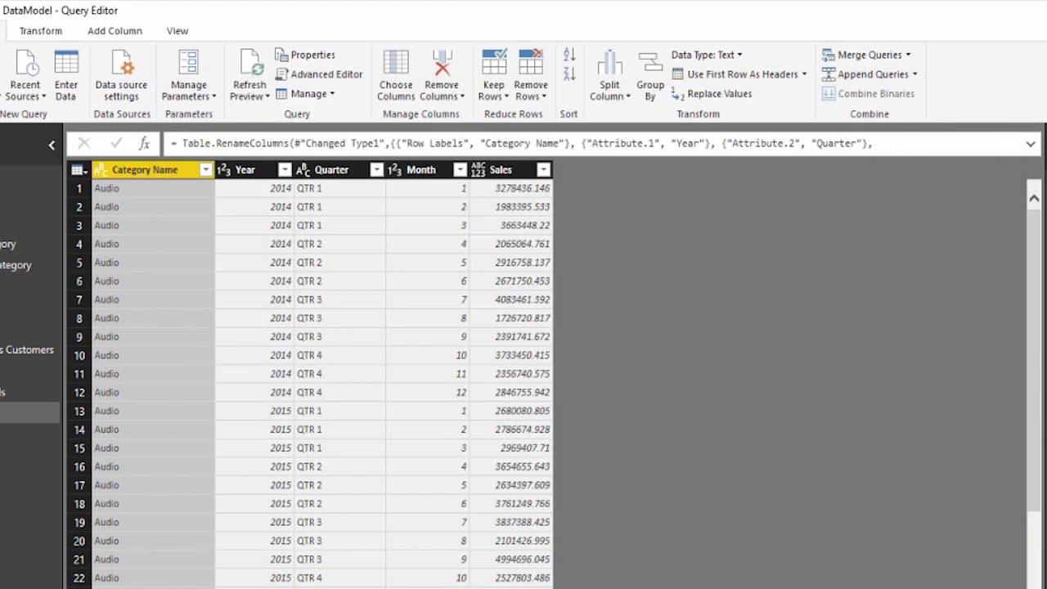
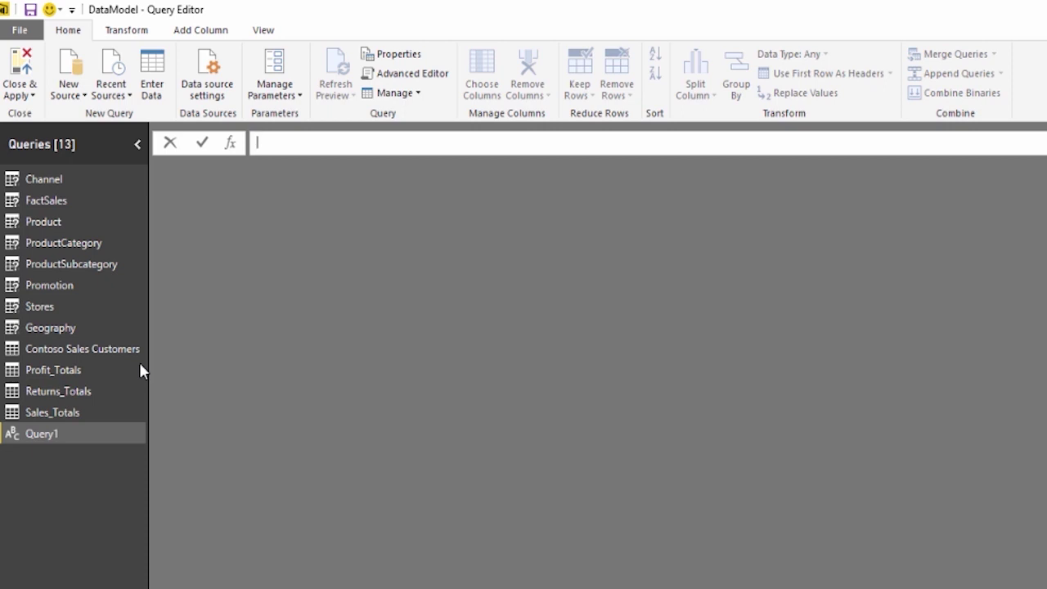
Begin a List.Dates function as the formula of the blank query Query1
text(=List)
text(.Dates()
text(1,1,2014)
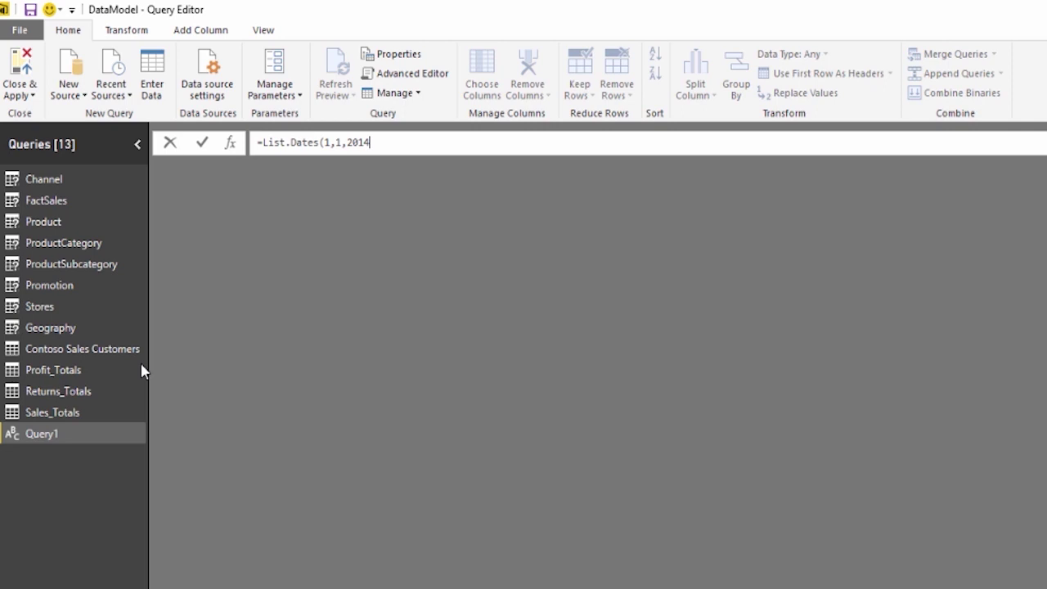
key(BackSpace)
key(BackSpace)
key(BackSpace)
key(BackSpace)
key(BackSpace)
key(BackSpace)
key(BackSpace)
key(BackSpace)
text(Date)
key(BackSpace)
key(BackSpace)
key(BackSpace)
key(BackSpace)
Complete the List.Dates formula with start date #date(2014,1,1), count 10 and step #duration(1,0,0,0), and commit it
text(#date)
text((2014,1,1))
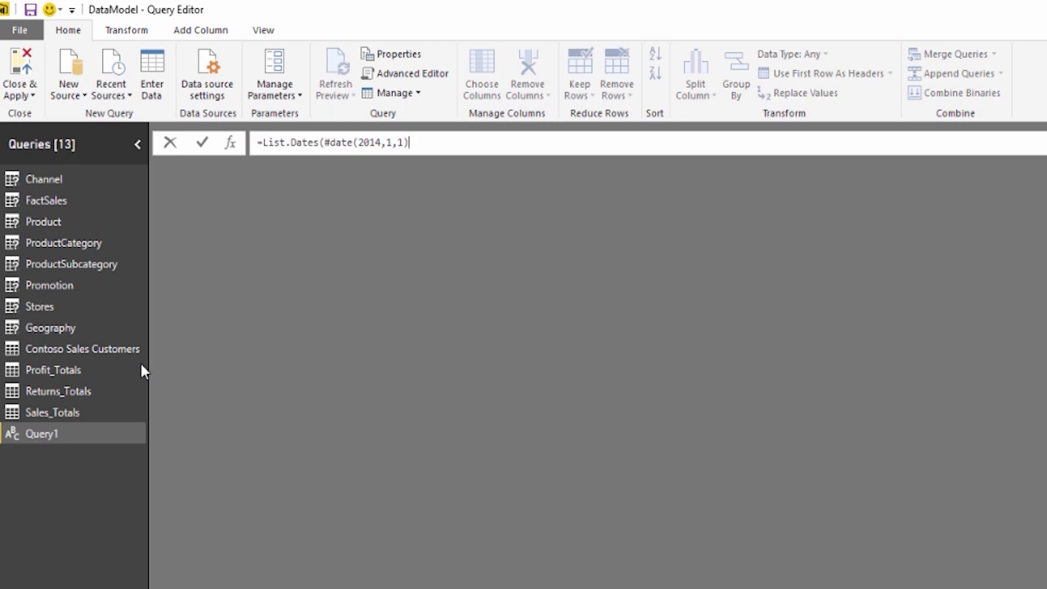
text(,10)
text(,#duration)
text((1,0,)
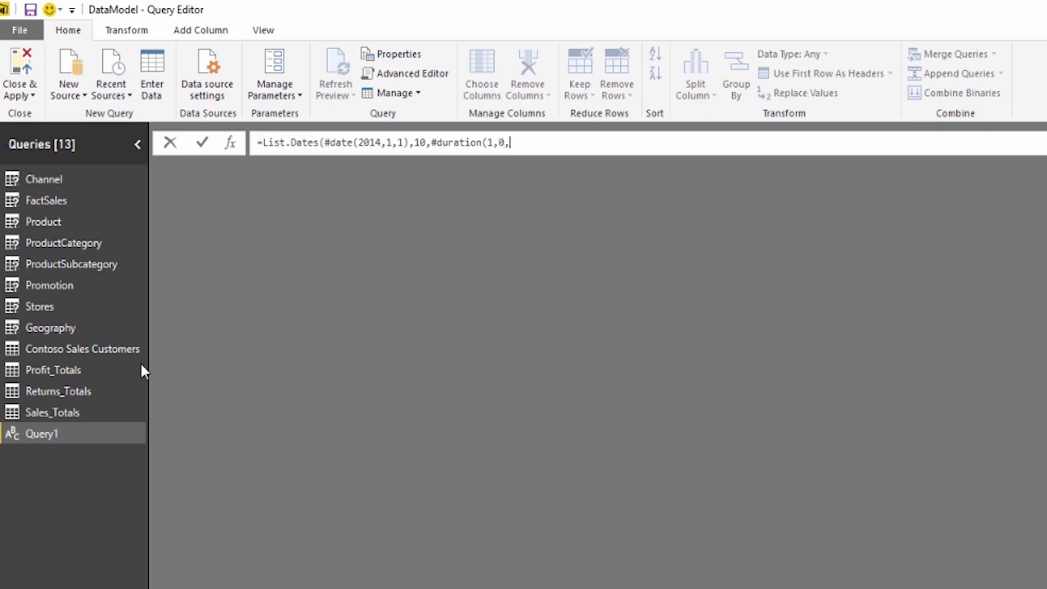
text(0,0))
key(Return)
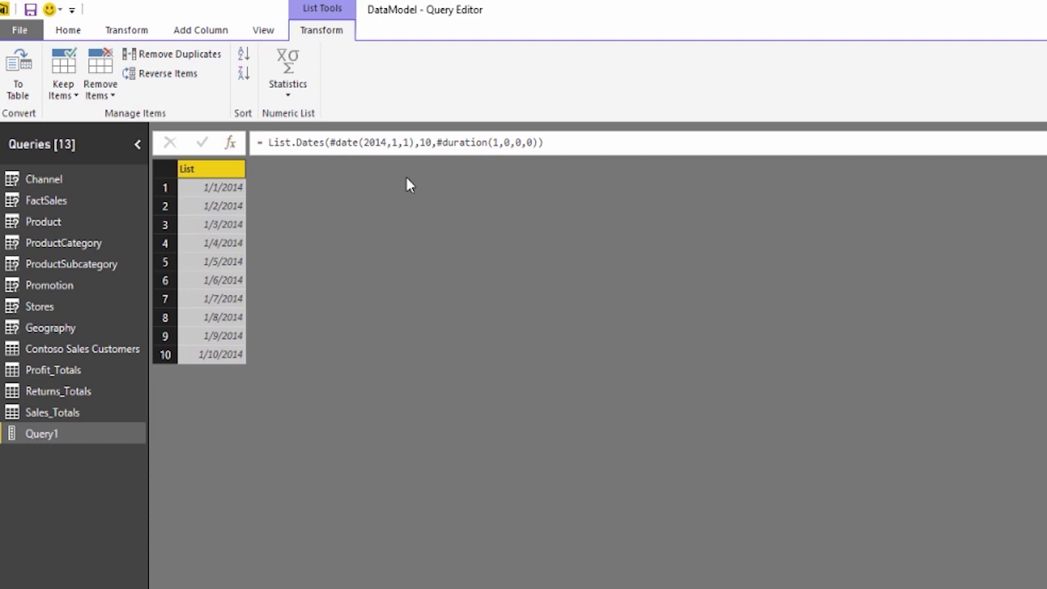
Replace the count argument of the List.Dates formula with a Duration.Days function that begins with #date(2016,12,31)
click(432, 141)
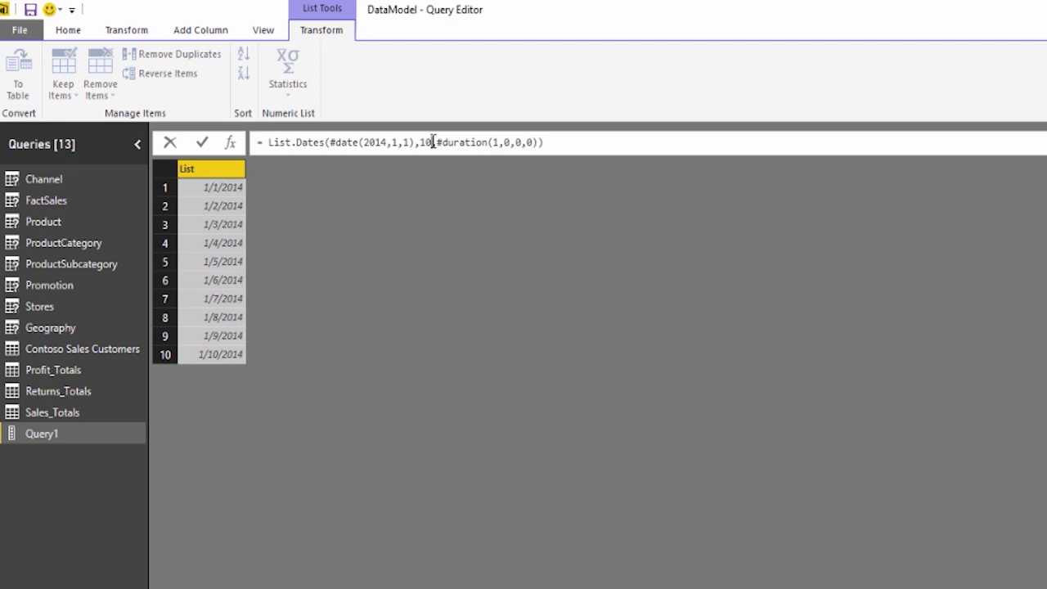
key(BackSpace)
key(BackSpace)
text(Duration.D)
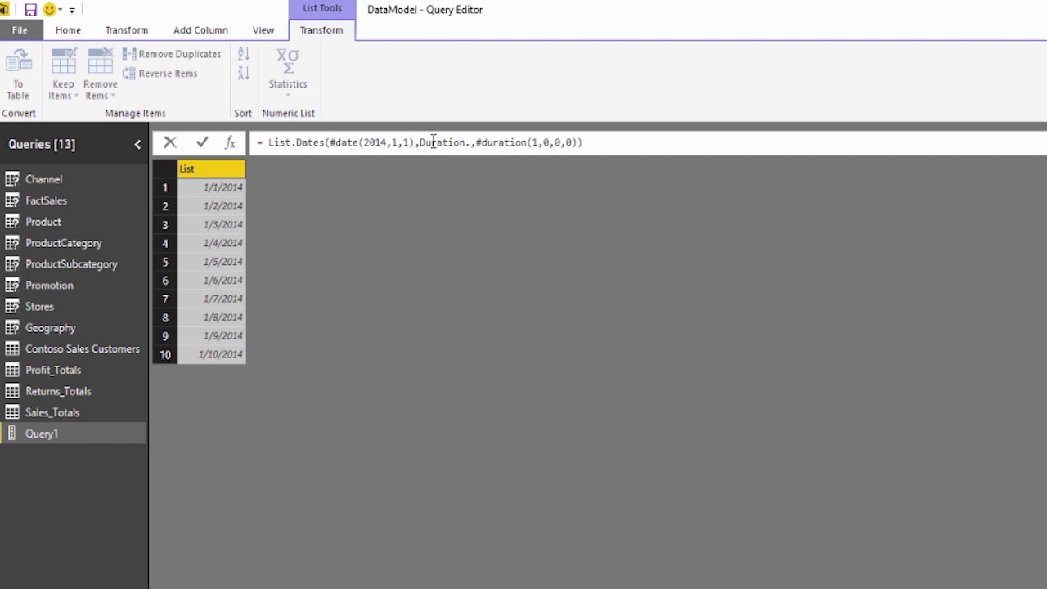
text(ays()
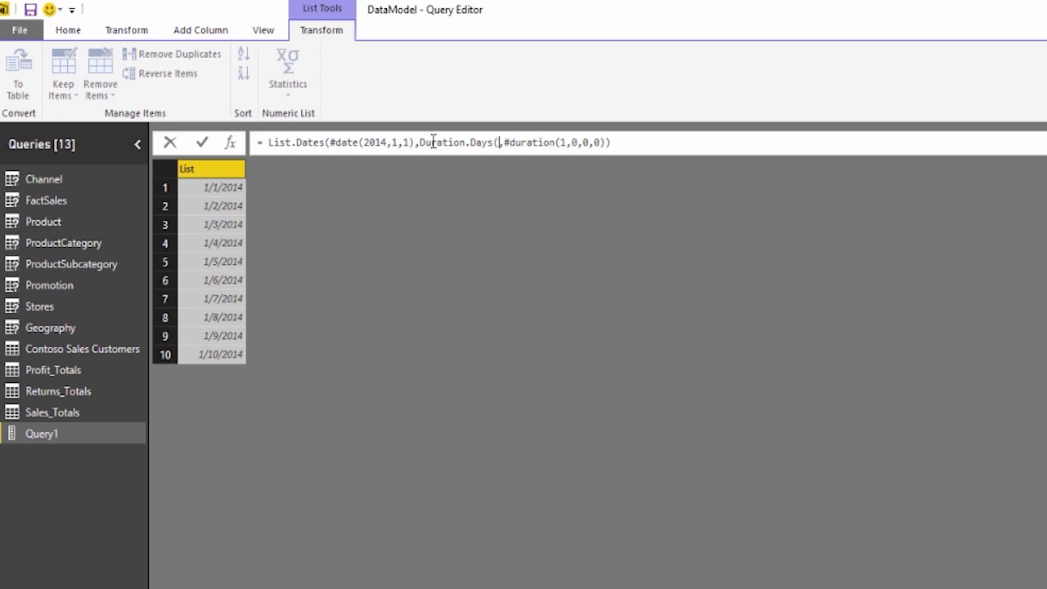
text(#date)
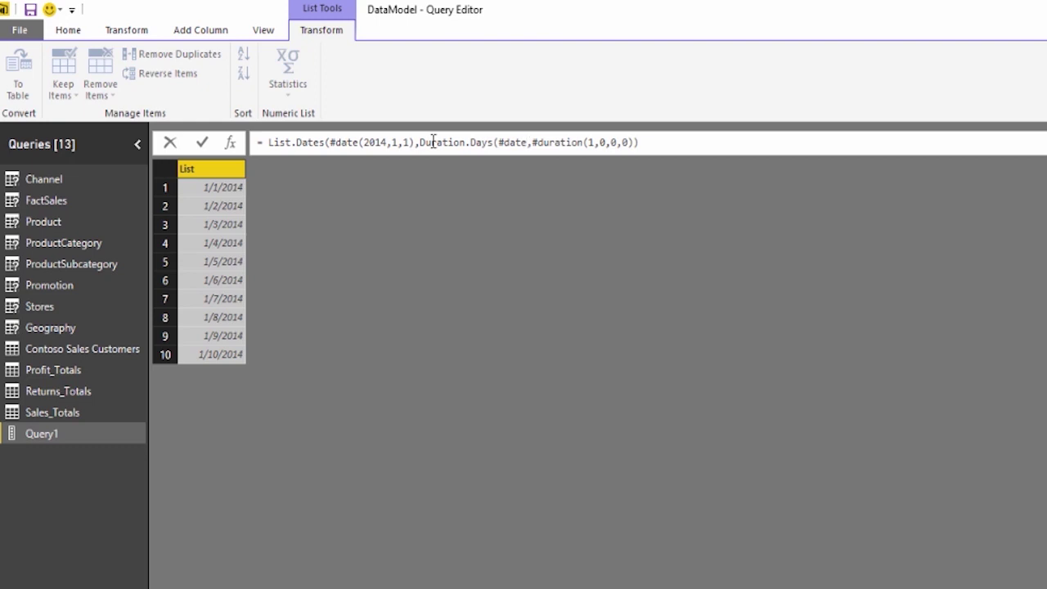
text(()
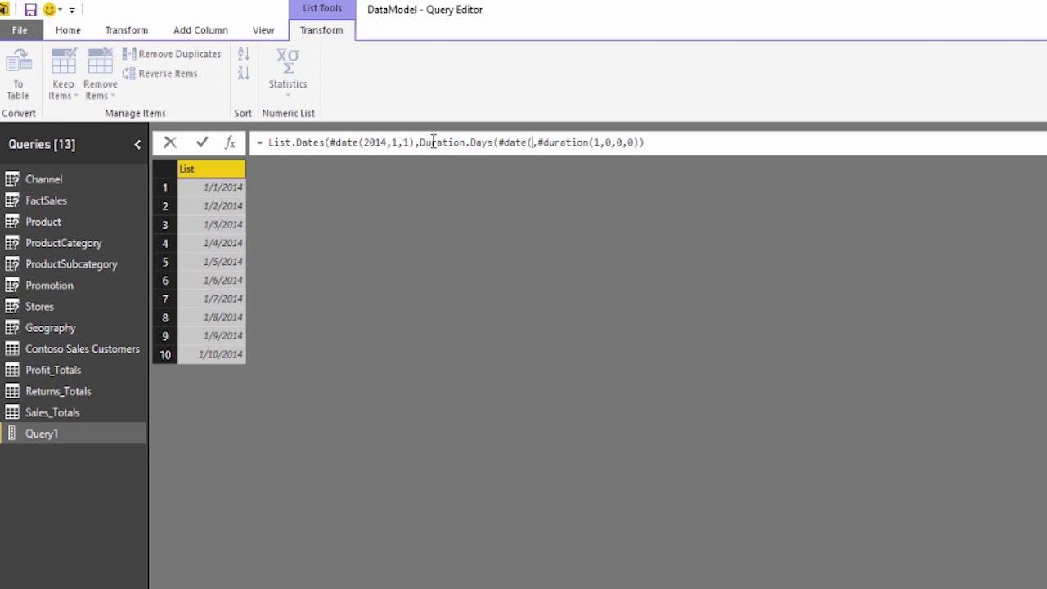
text(2016,)
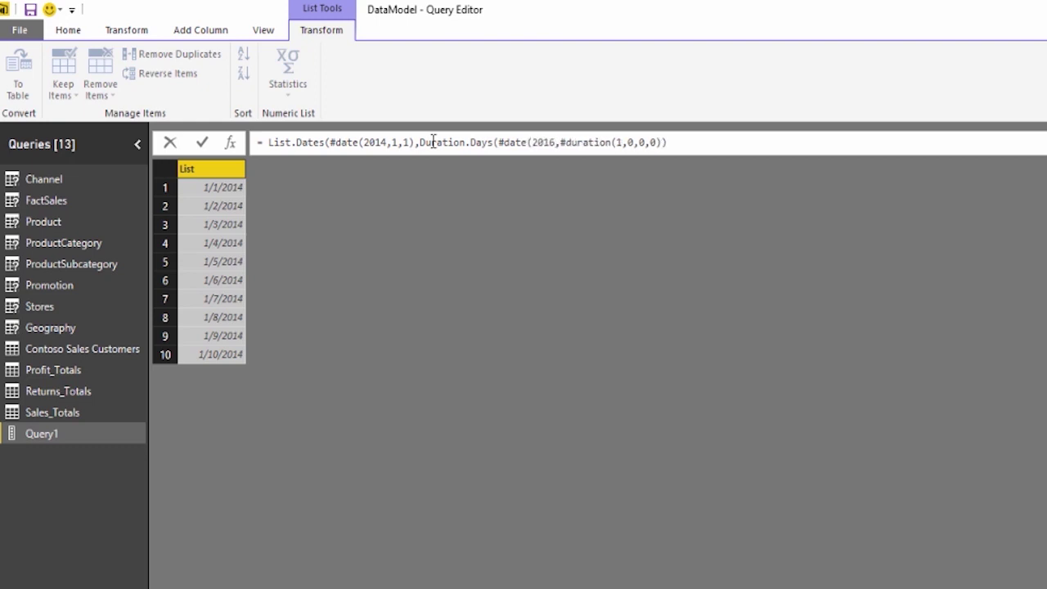
text(12,31)
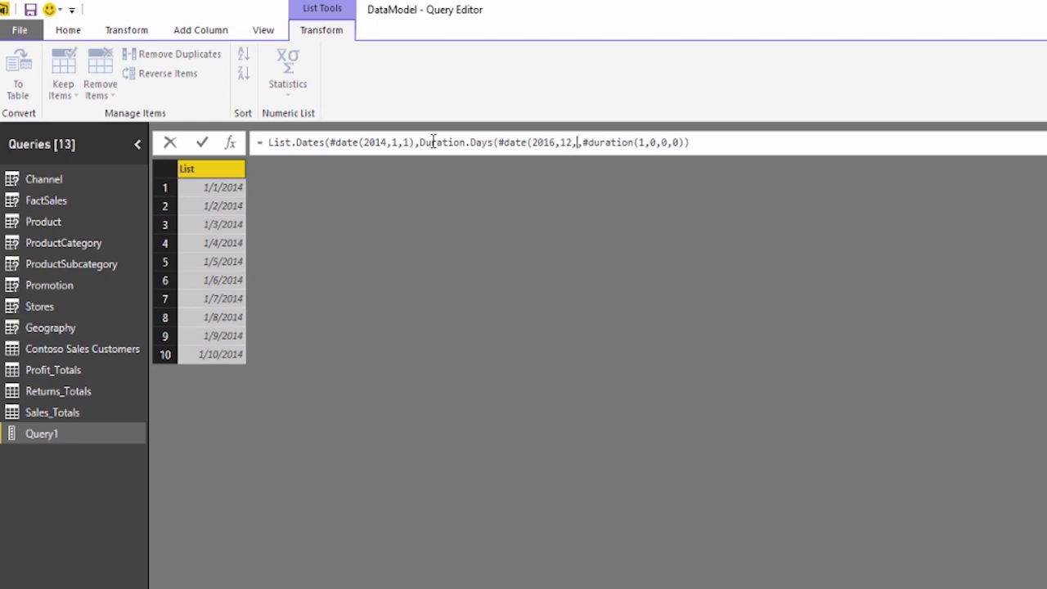
Subtract #date(2014,1,1) from the end date inside the Duration.Days function
text()-)
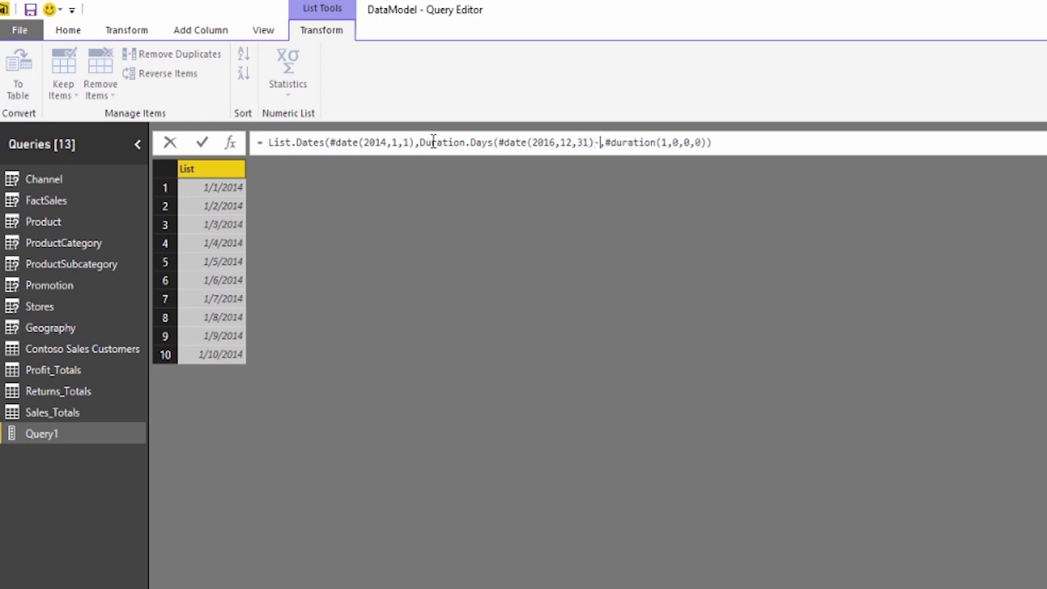
text(#date)
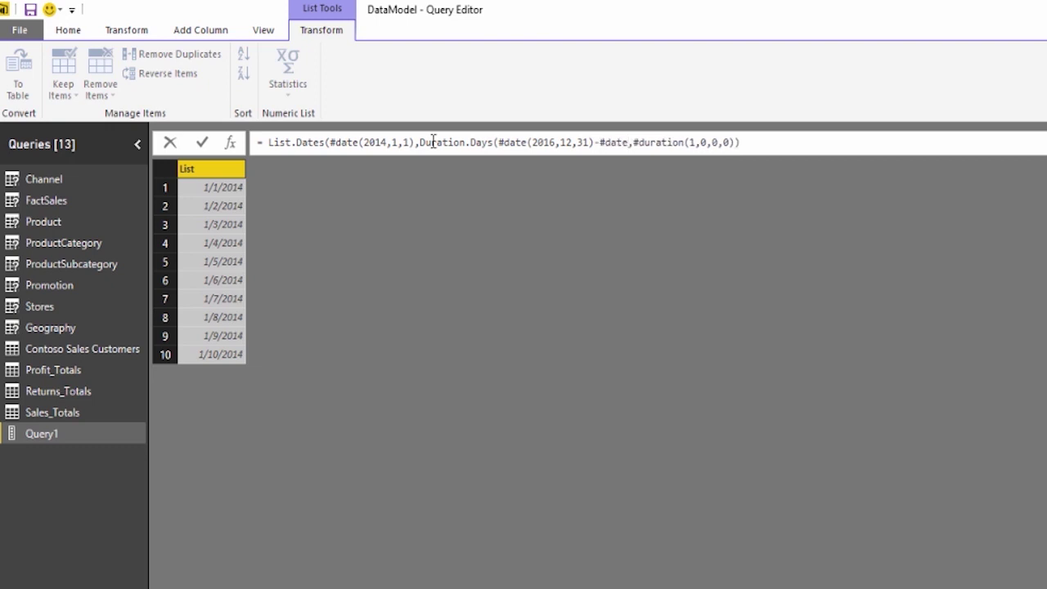
text(()
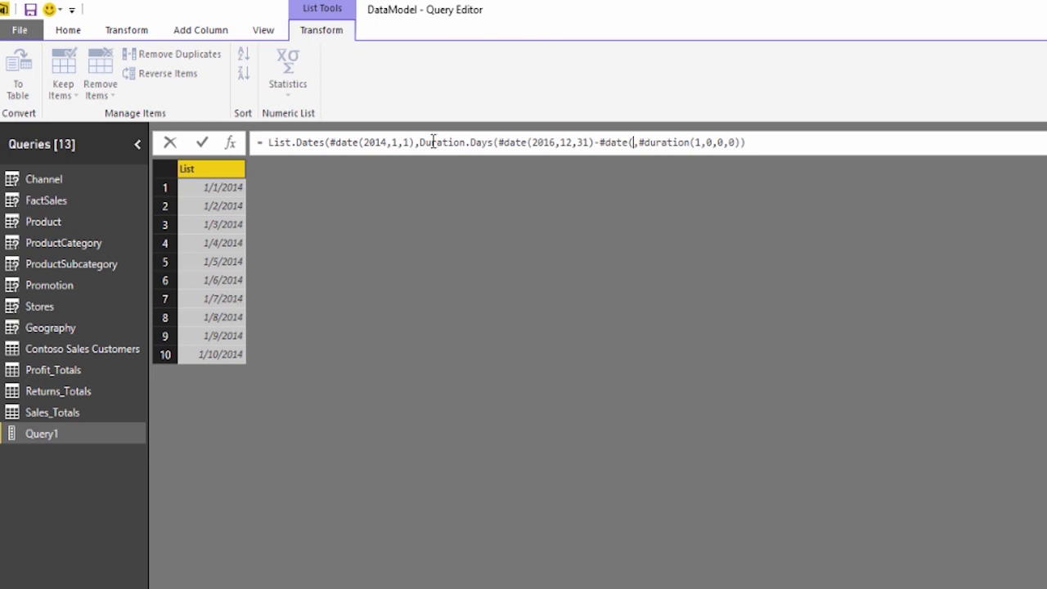
text(2014,1,)
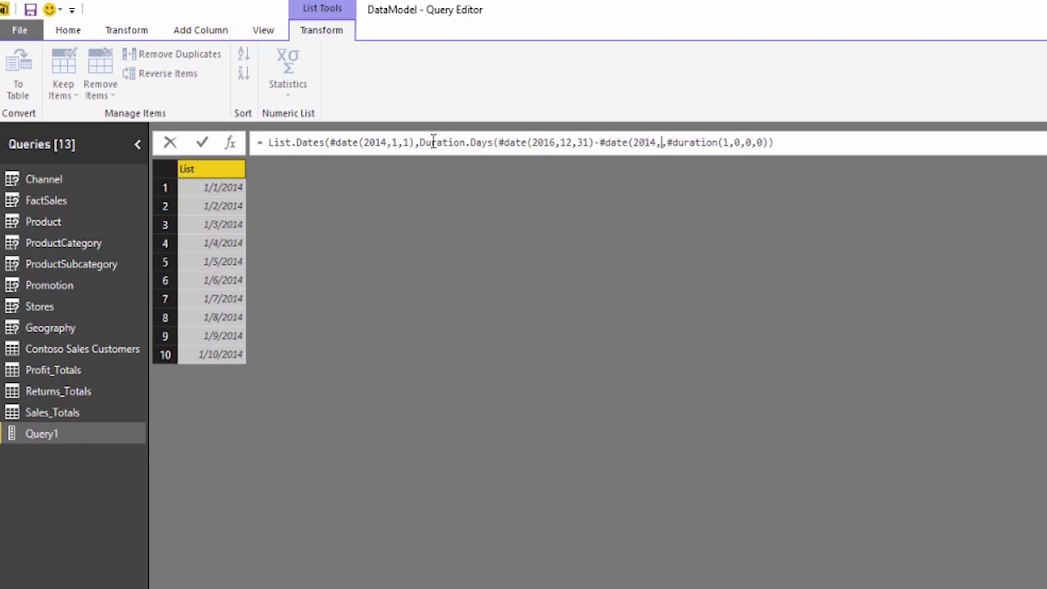
text(1),)
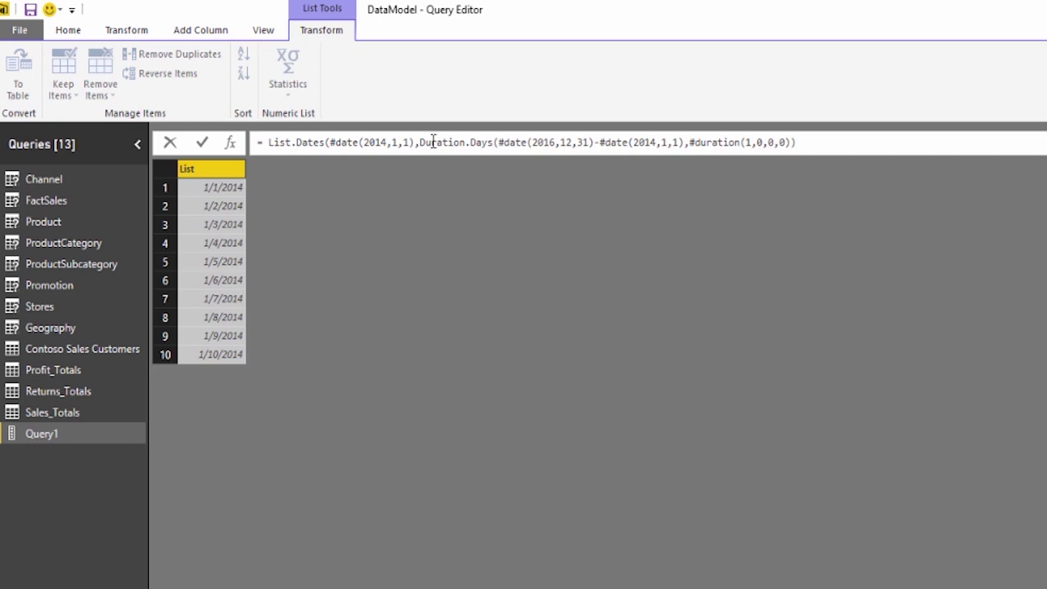
Change the end date inside Duration.Days to #date(2017,1,1)
click(556, 142)
key(BackSpace)
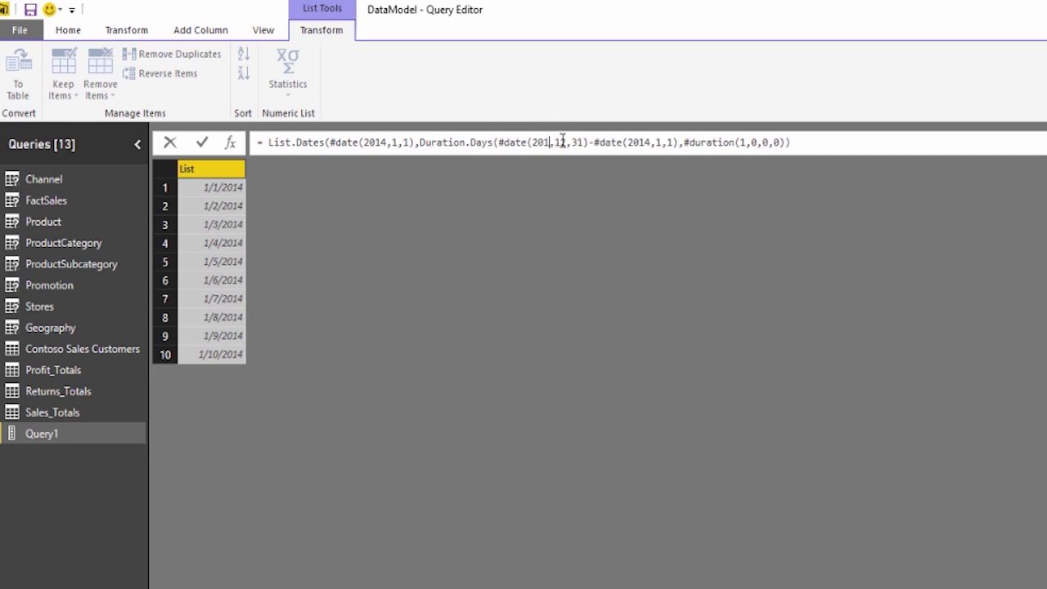
text(7)
key(Delete)
key(Delete)
key(Delete)
text(1)
key(Delete)
key(Delete)
text(1)
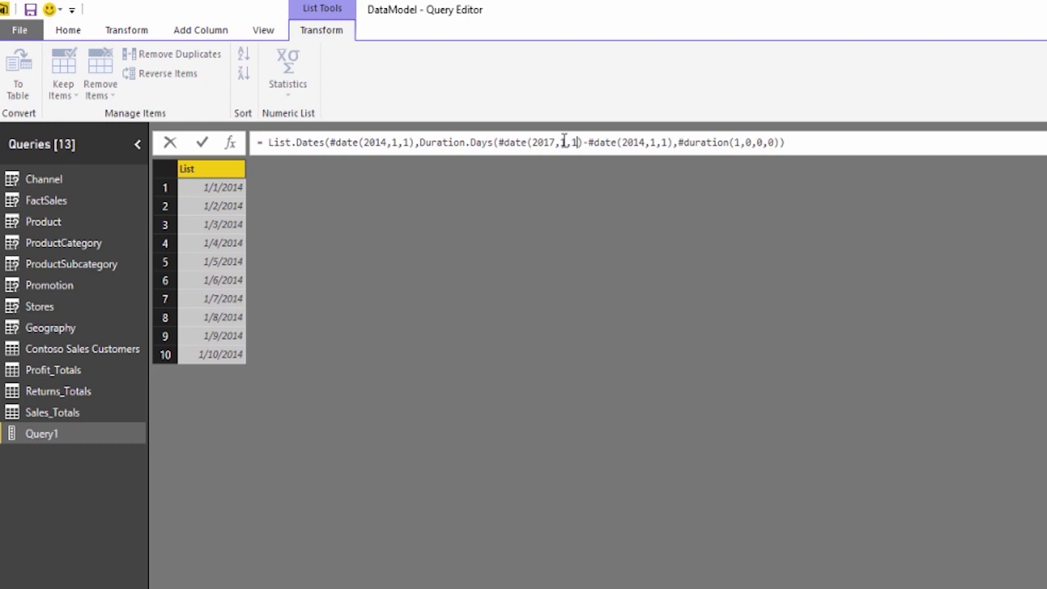
Add the missing closing parenthesis of Duration.Days, commit the List.Dates formula and look through the generated dates
click(674, 142)
text(),)
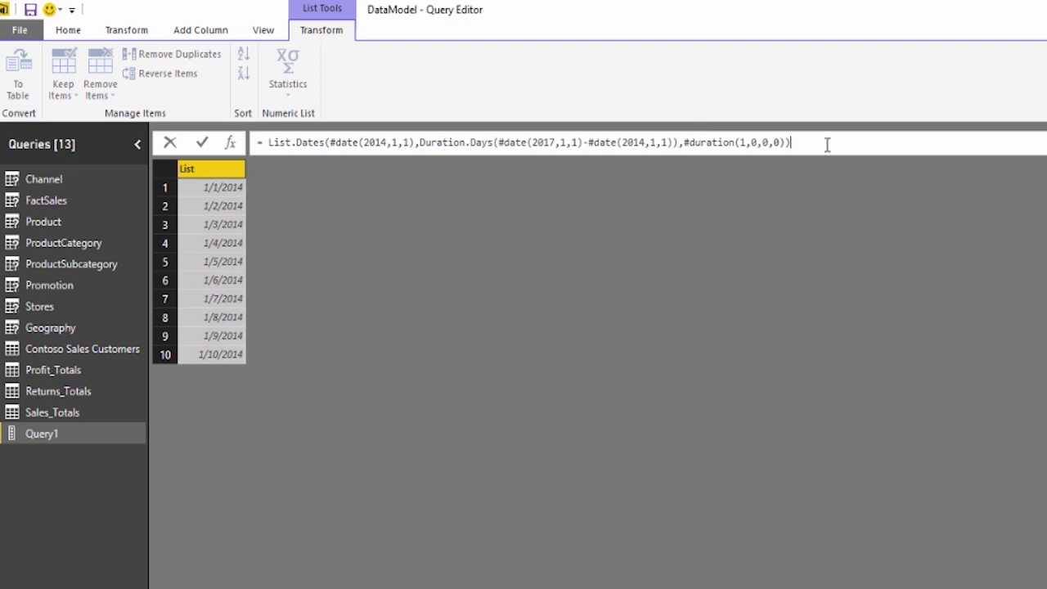
key(Return)
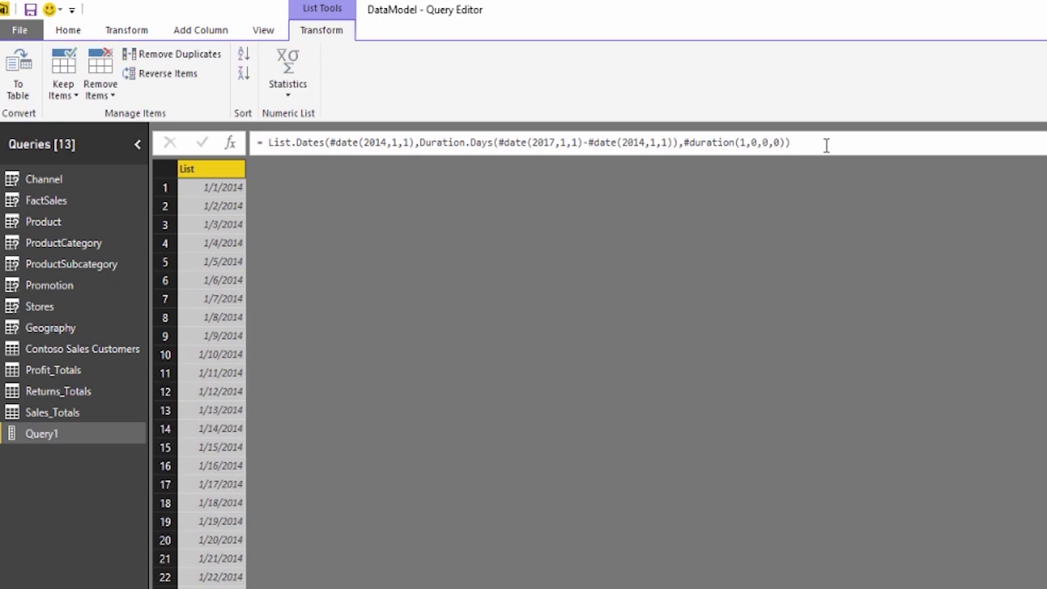
scroll(231, 348, down, 15)
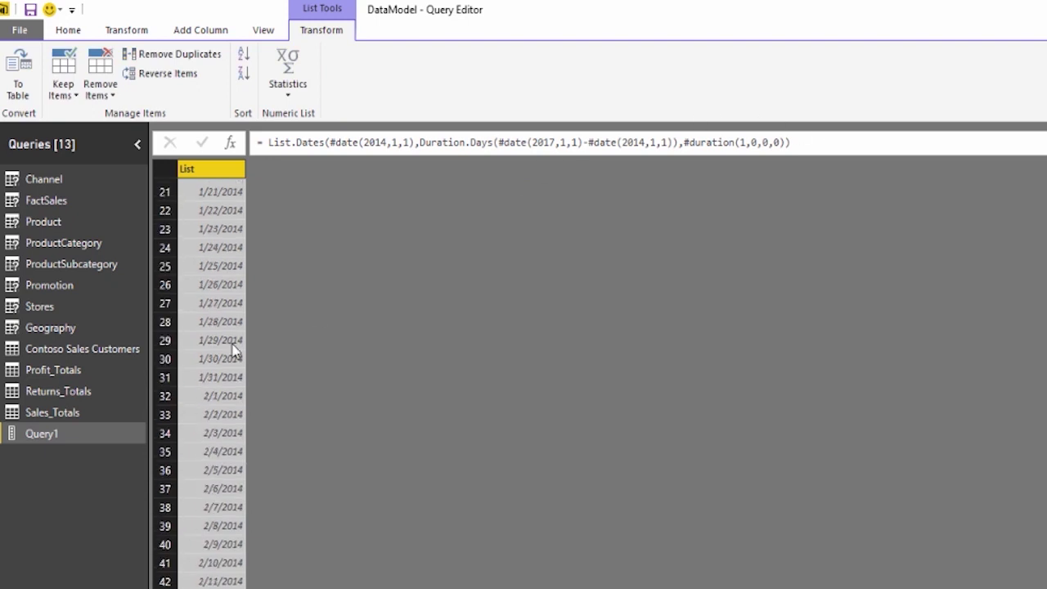
scroll(231, 349, up, 15)
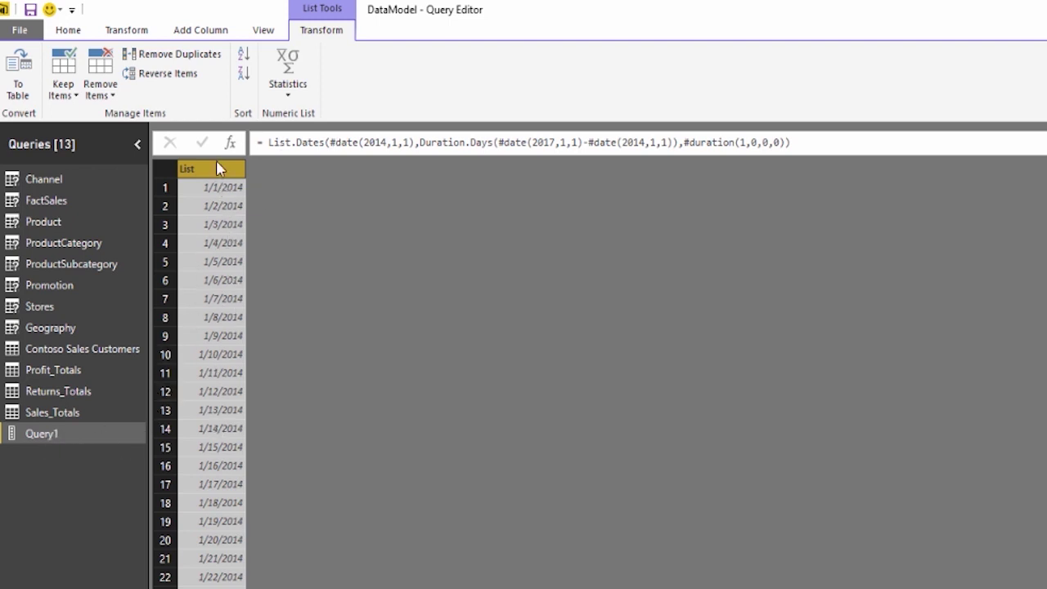
Convert the date list to a table with no delimiter and extra columns shown as errors, and rename its column DateKey
click(20, 92)
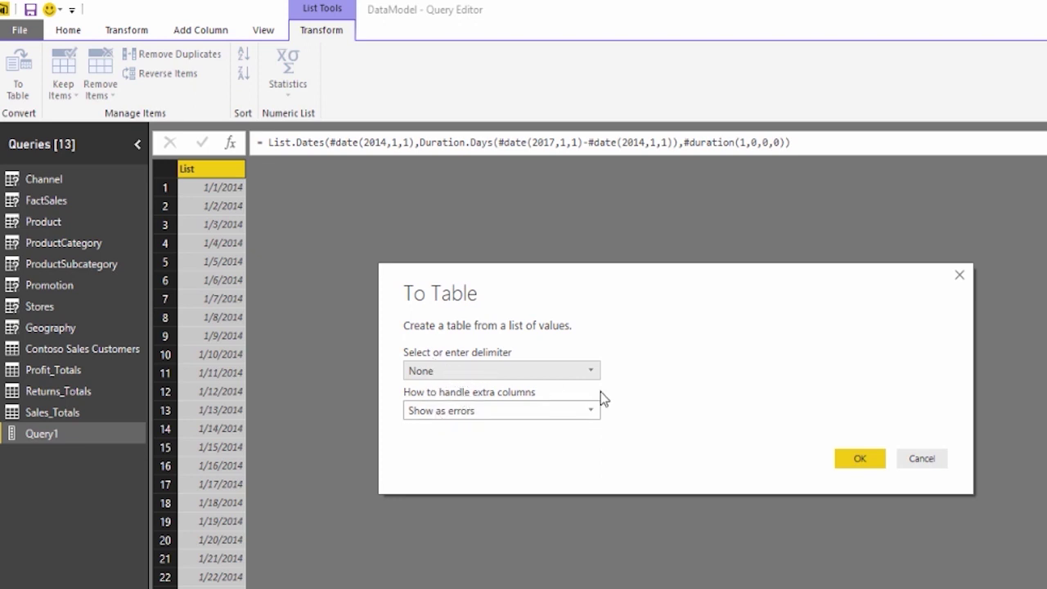
click(860, 460)
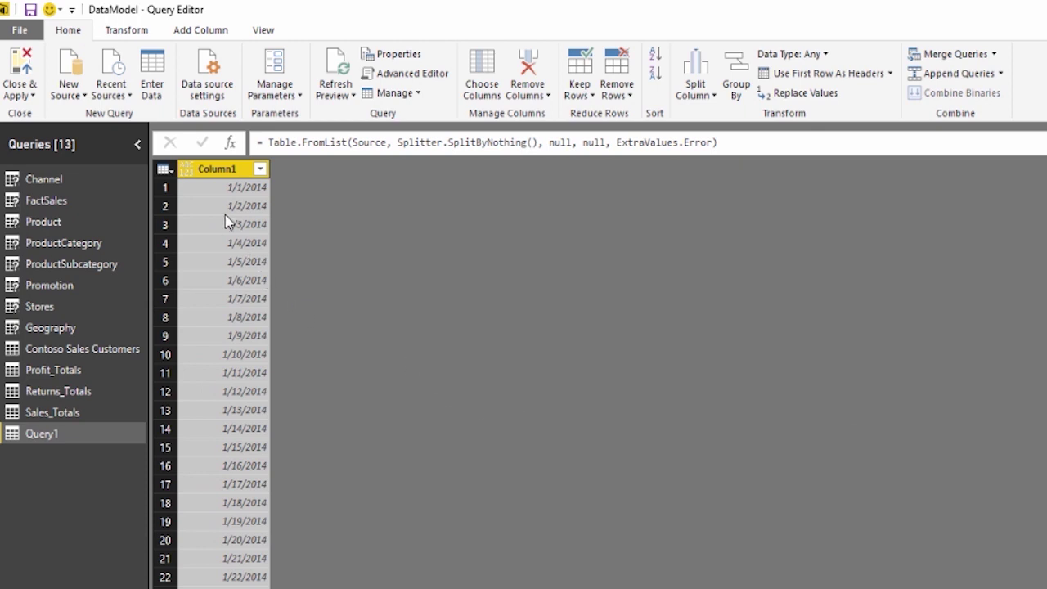
double_click(218, 172)
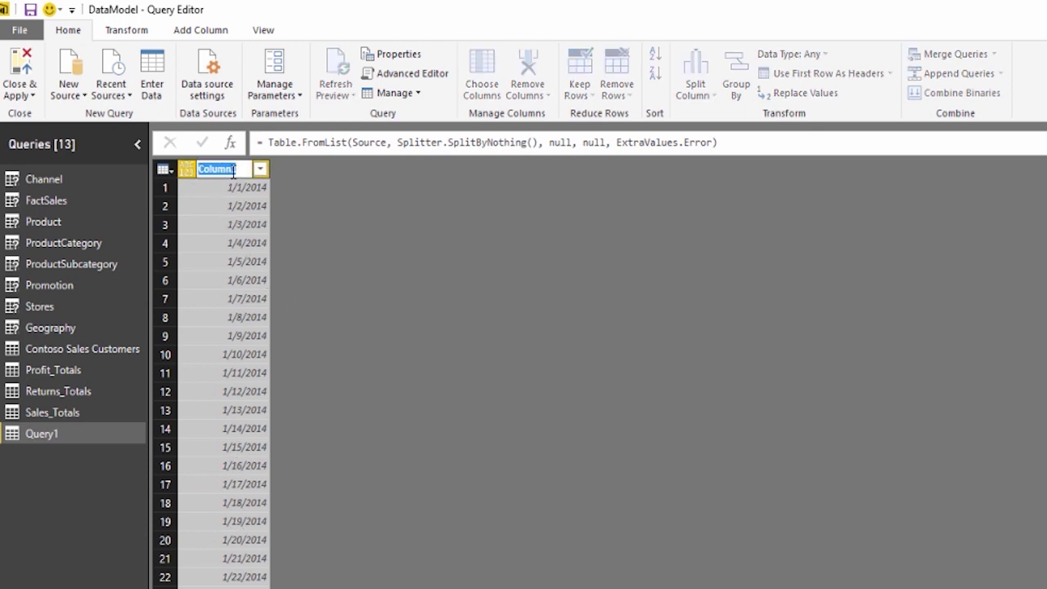
text(DateKey)
key(Return)
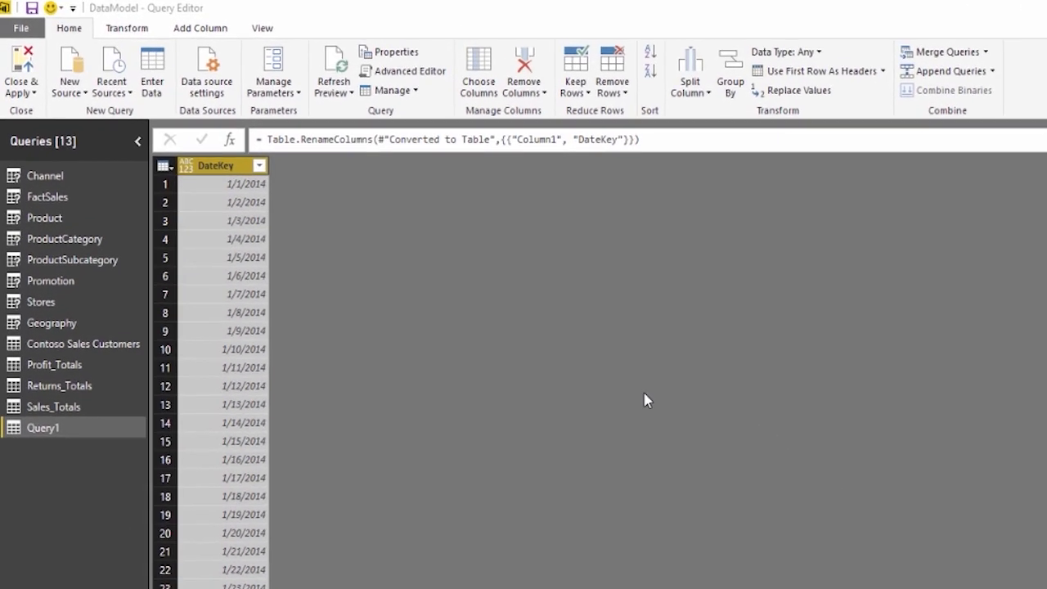
Add a custom column named Year with the formula Date.Year([DateKey])
click(201, 30)
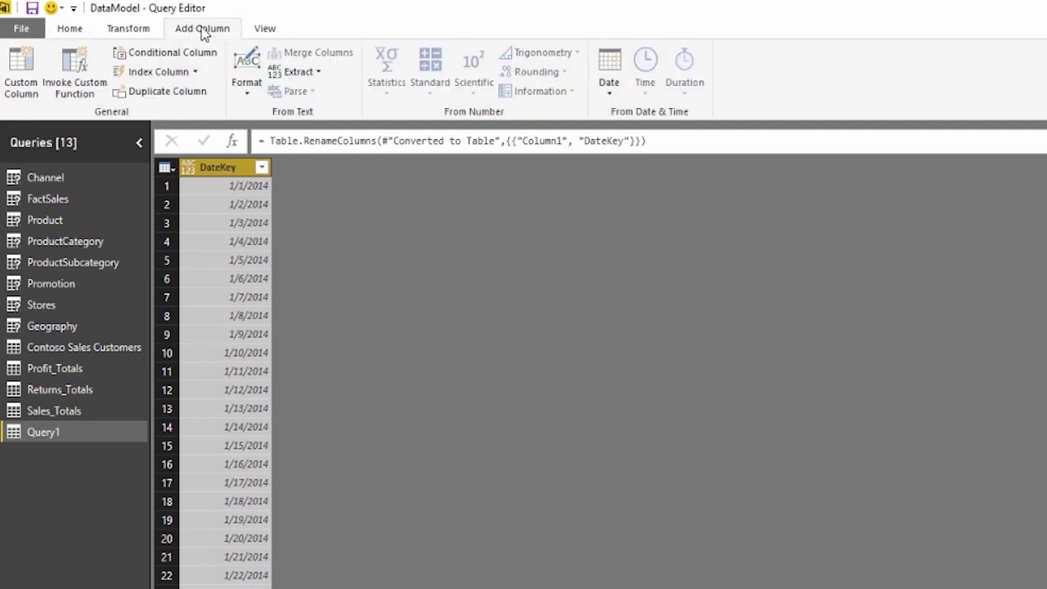
click(22, 64)
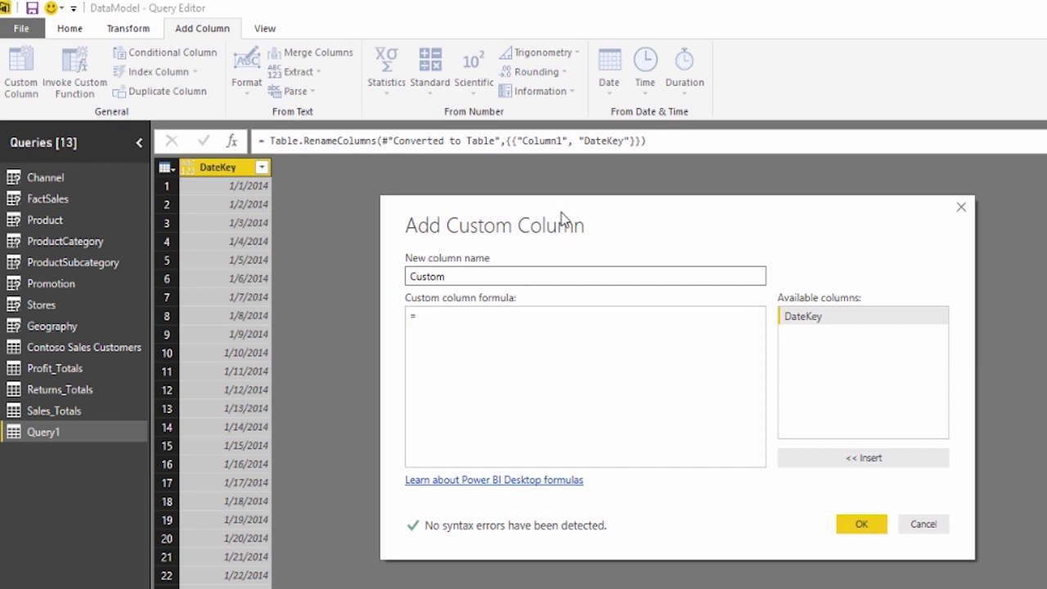
text(Year)
click(446, 315)
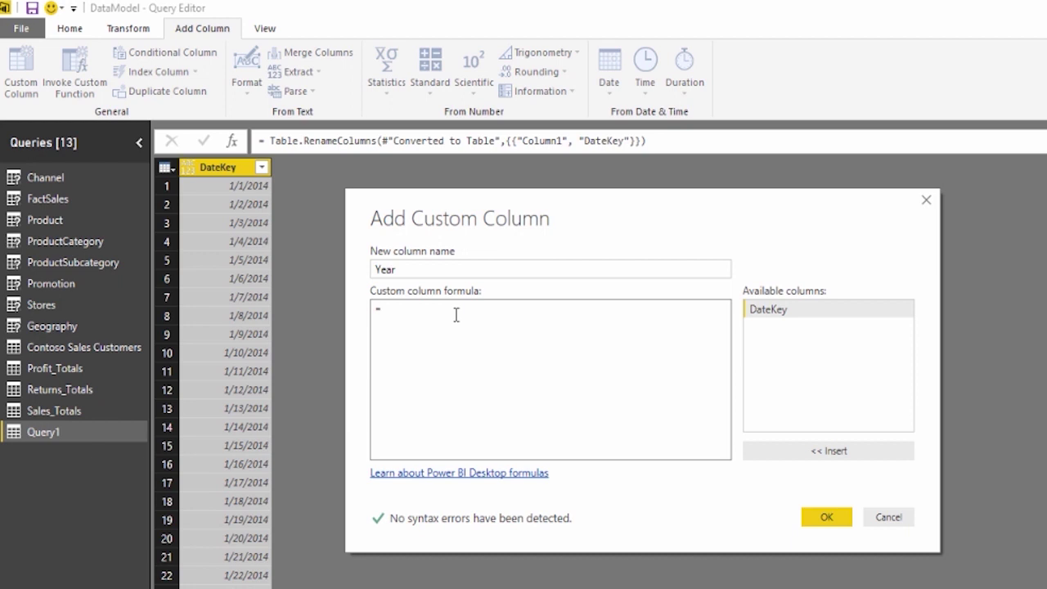
text(Date.Year()
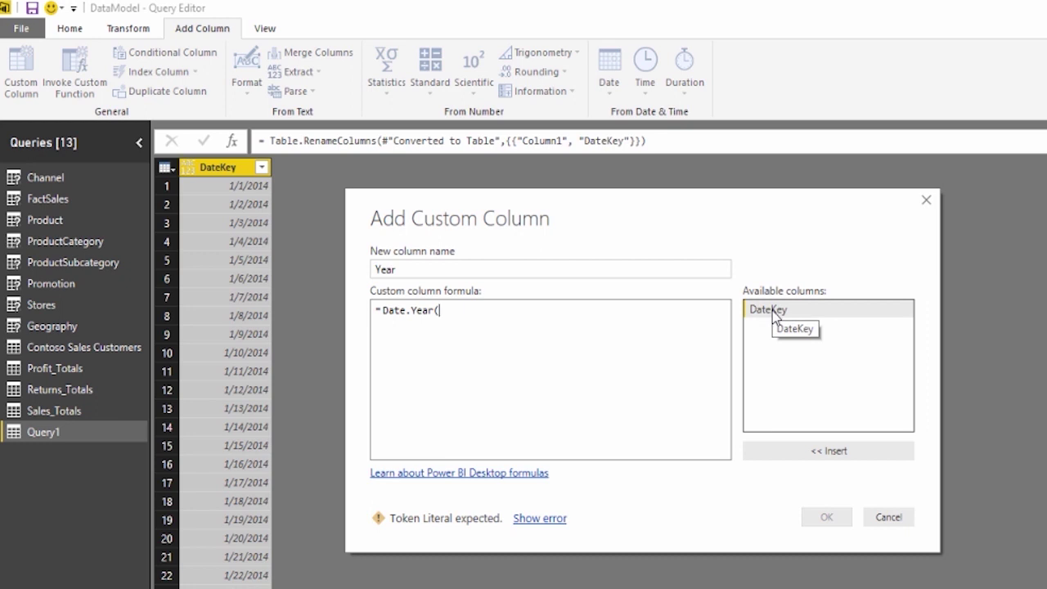
double_click(774, 312)
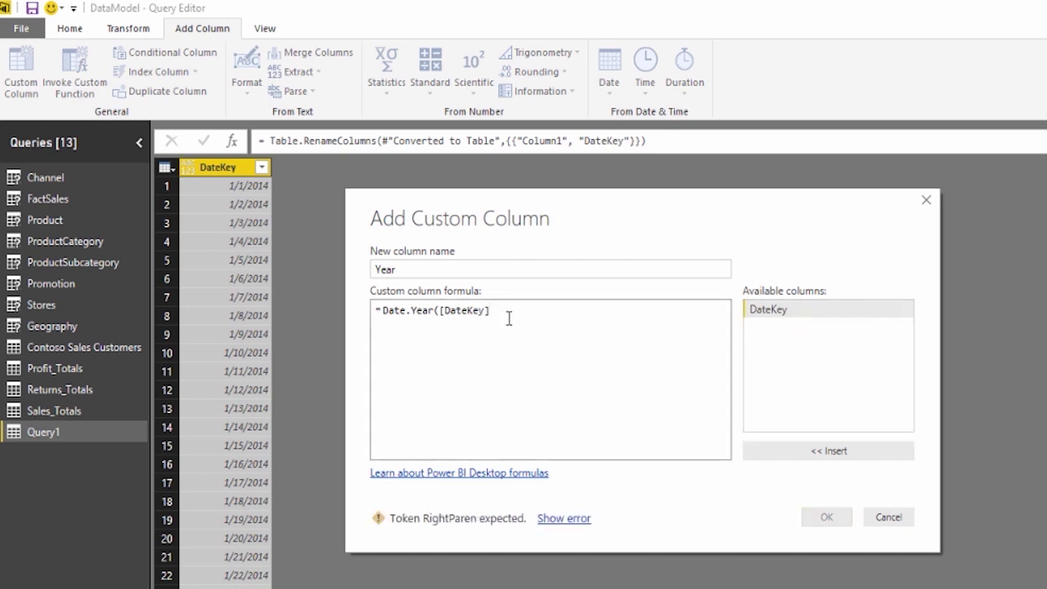
text())
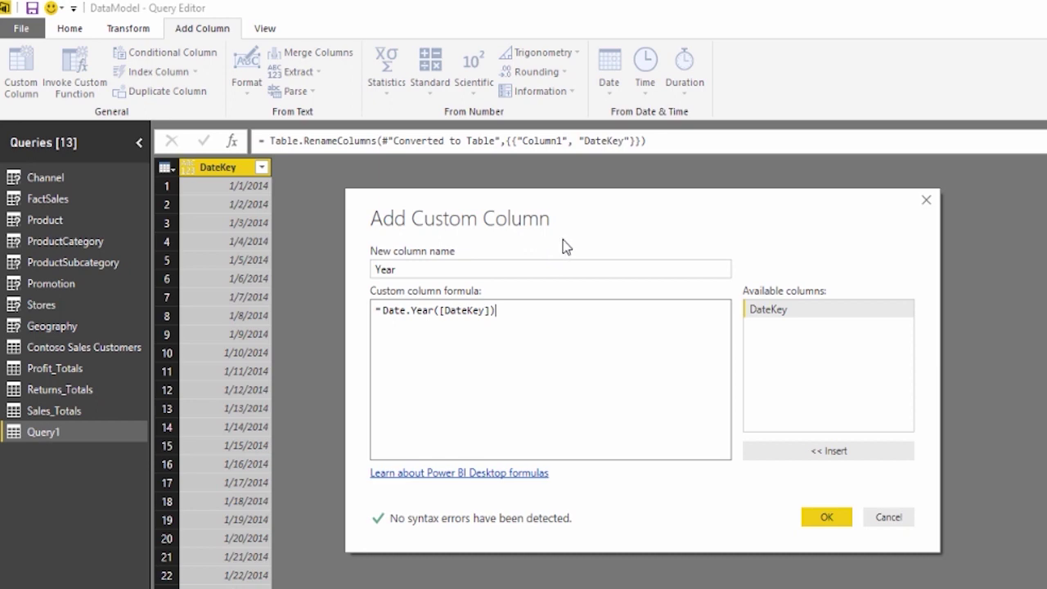
click(824, 522)
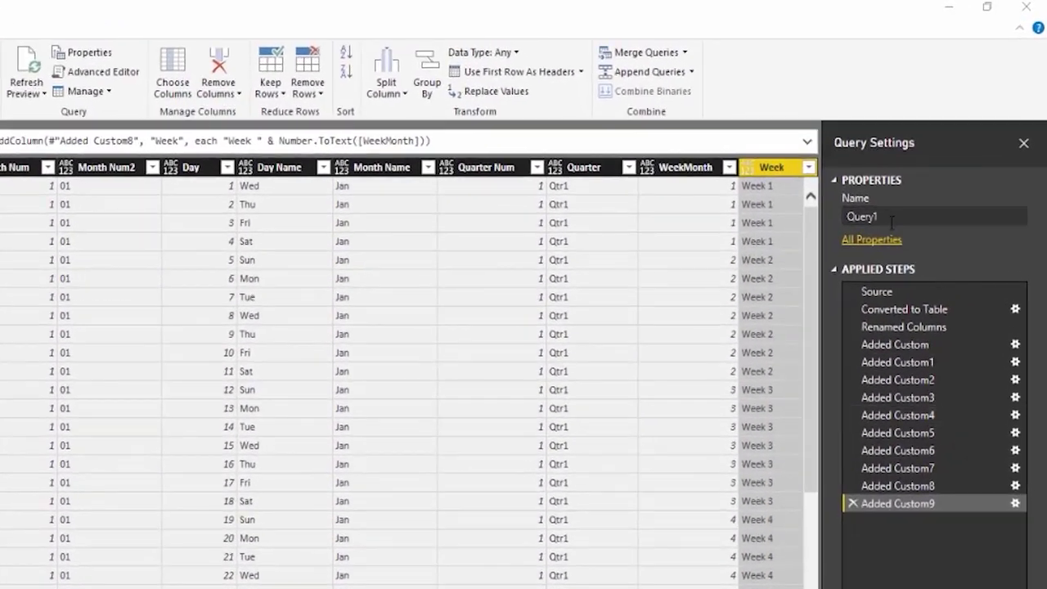
Rename the date query DatesM and apply the changes while keeping the query editor open
drag(892, 219, 849, 219)
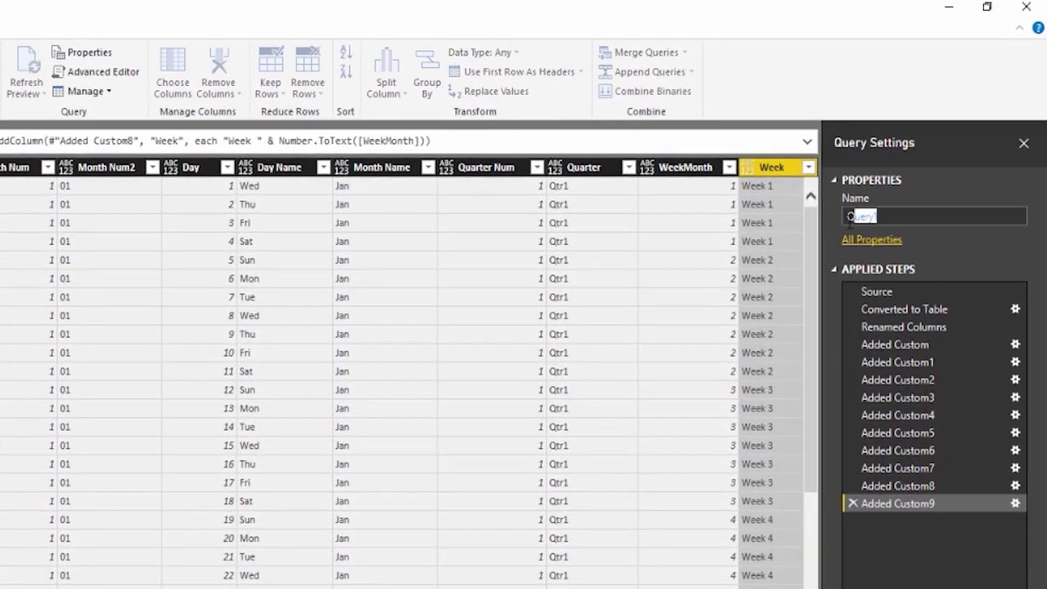
text(DatesM)
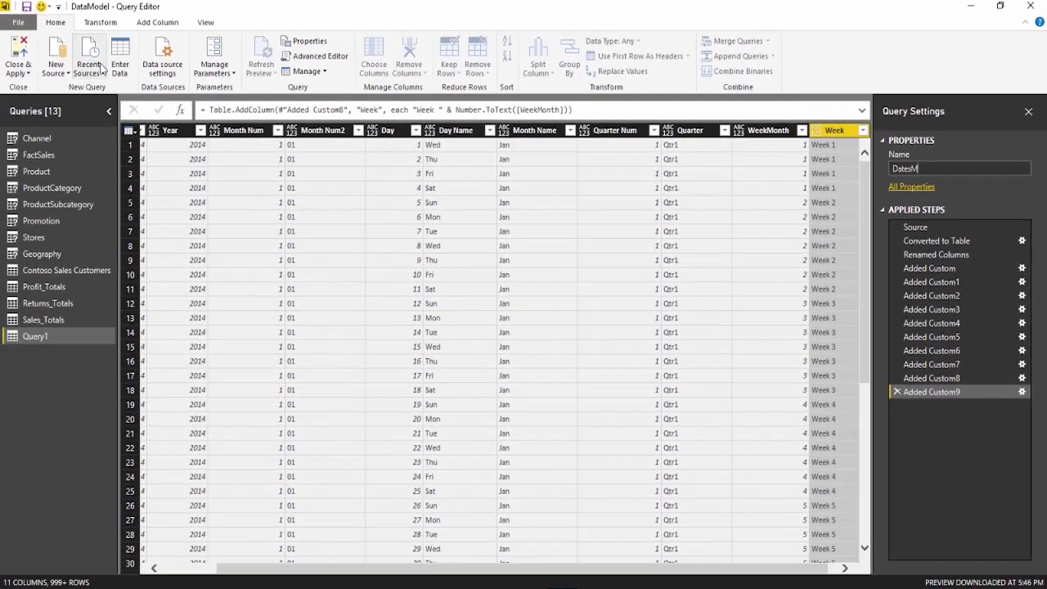
click(20, 72)
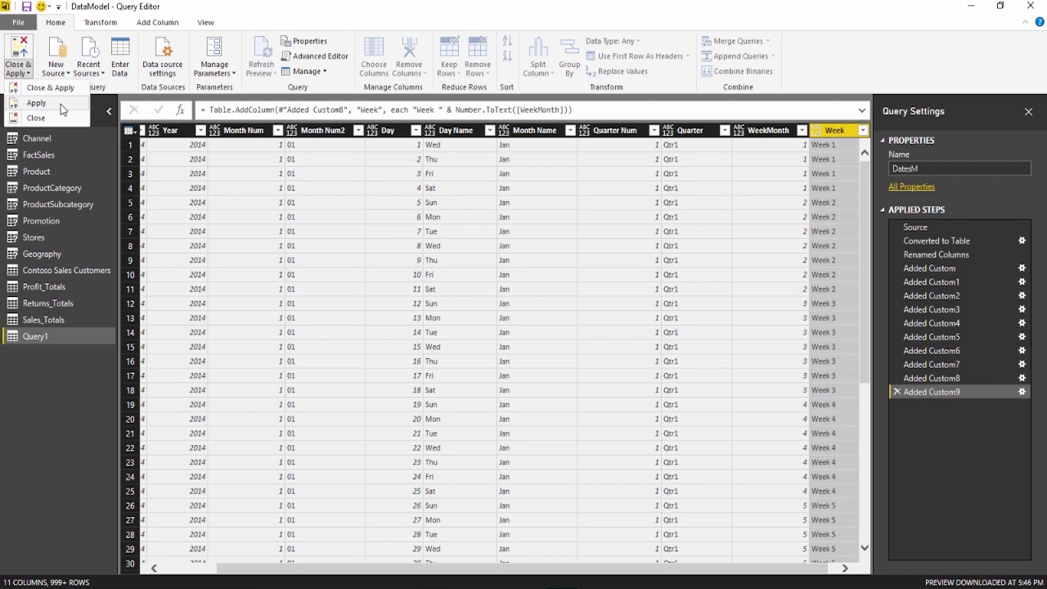
click(60, 104)
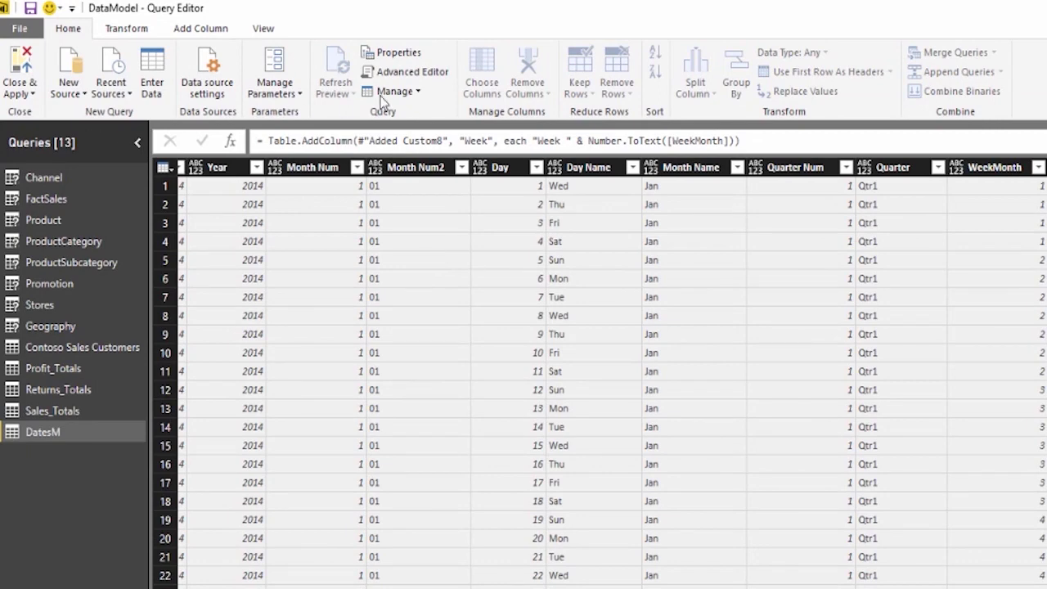
Open the full M code of the DatesM query and copy all of it
click(402, 74)
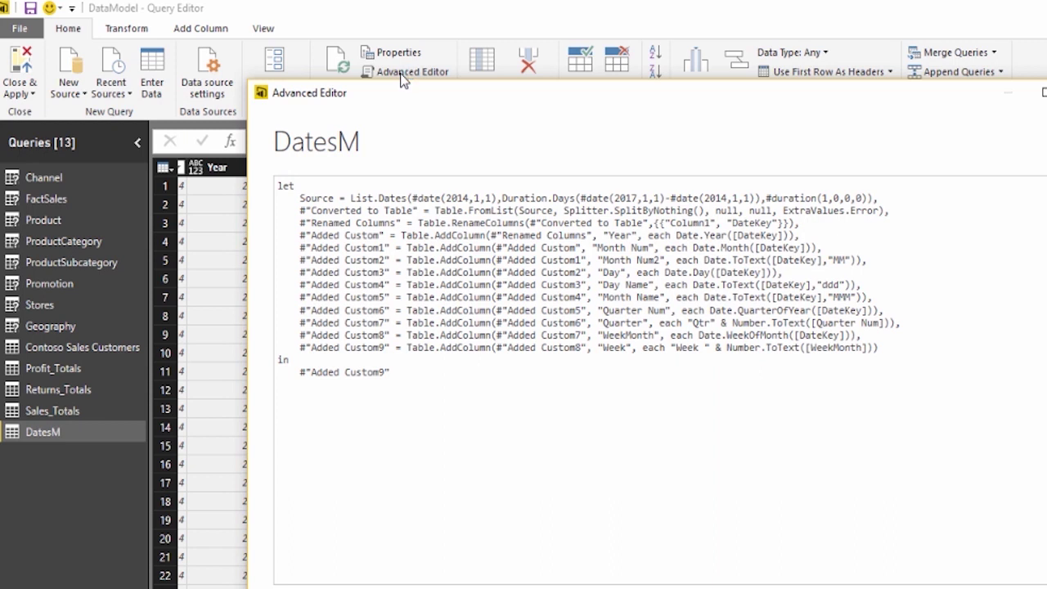
click(397, 381)
drag(396, 381, 278, 176)
key(ctrl+c)
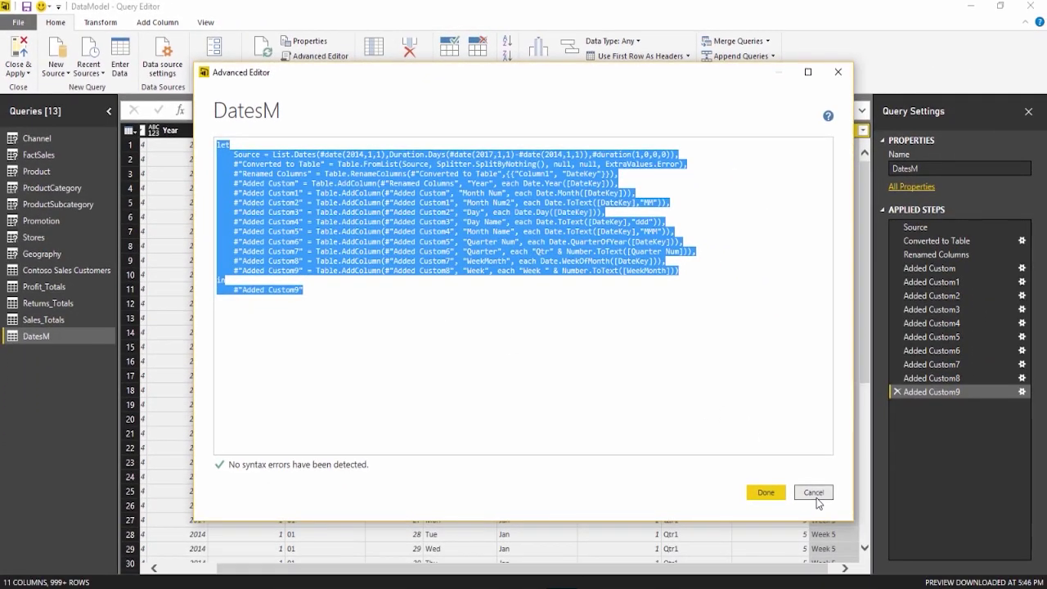
Close the DatesM code without changes, switch to Excel, and start a blank query in a new blank workbook
click(814, 494)
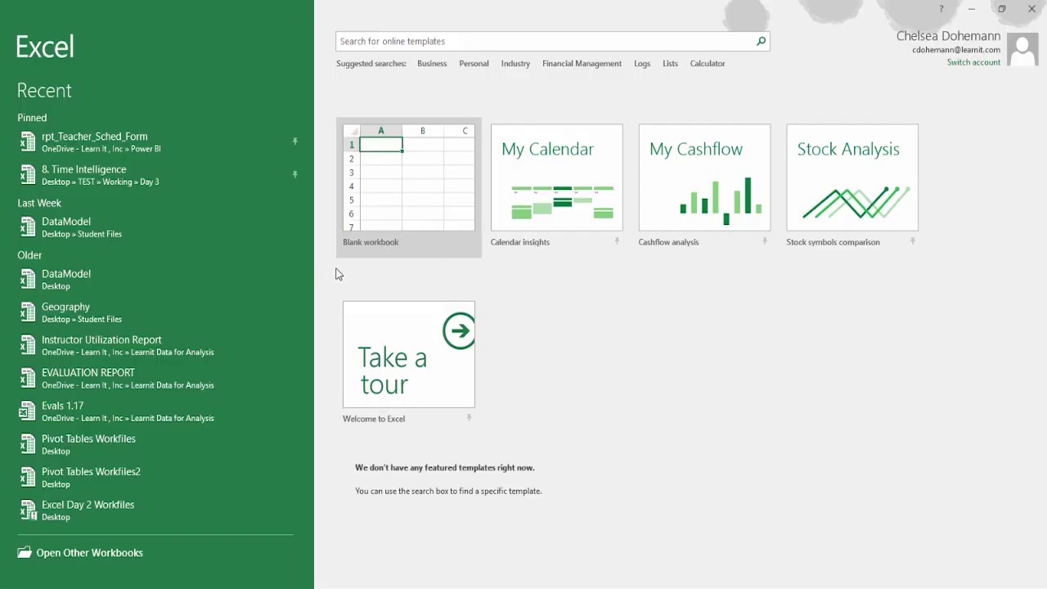
click(401, 247)
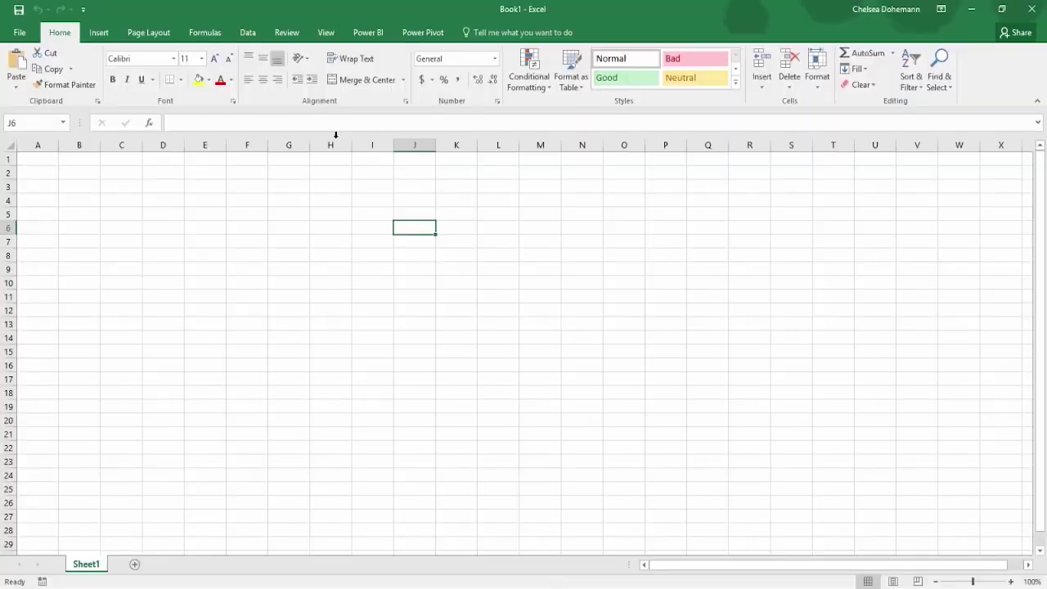
click(248, 32)
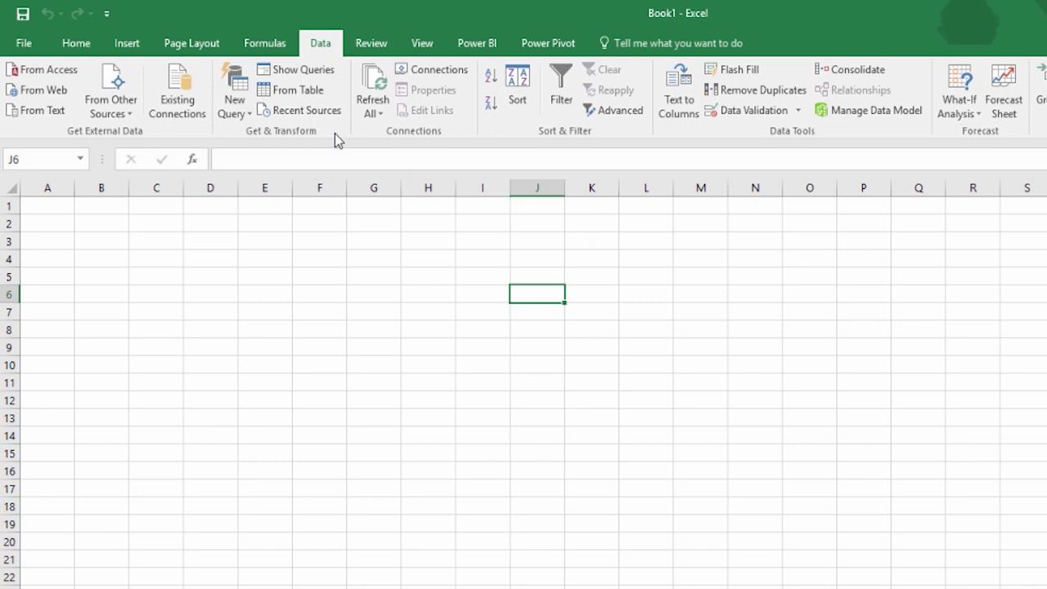
click(239, 113)
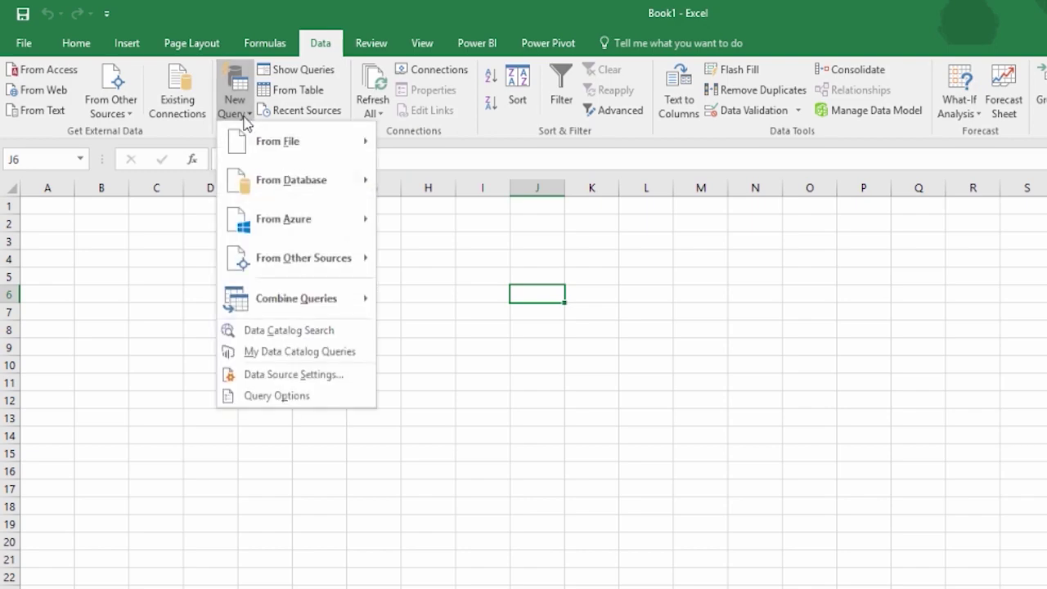
mouse_move(308, 270)
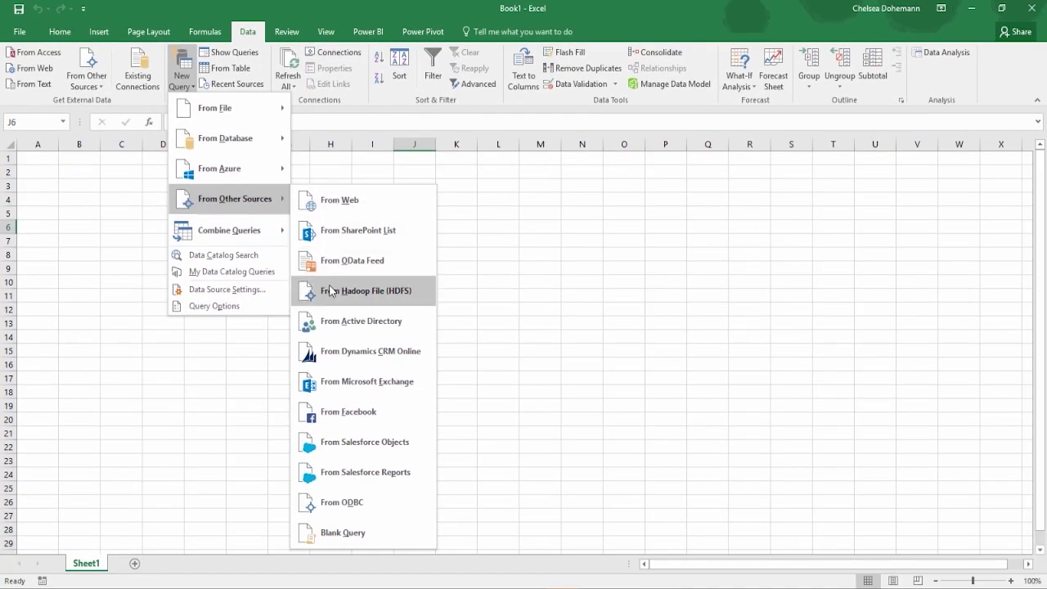
click(357, 535)
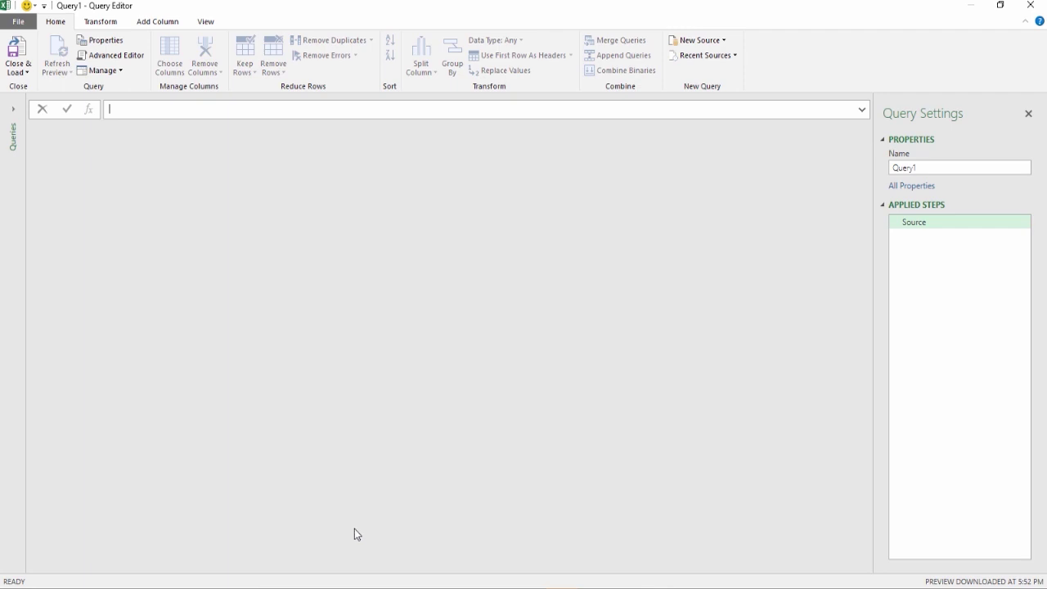
Replace the full M code of the blank Query1 with the copied DatesM code and apply it
click(122, 54)
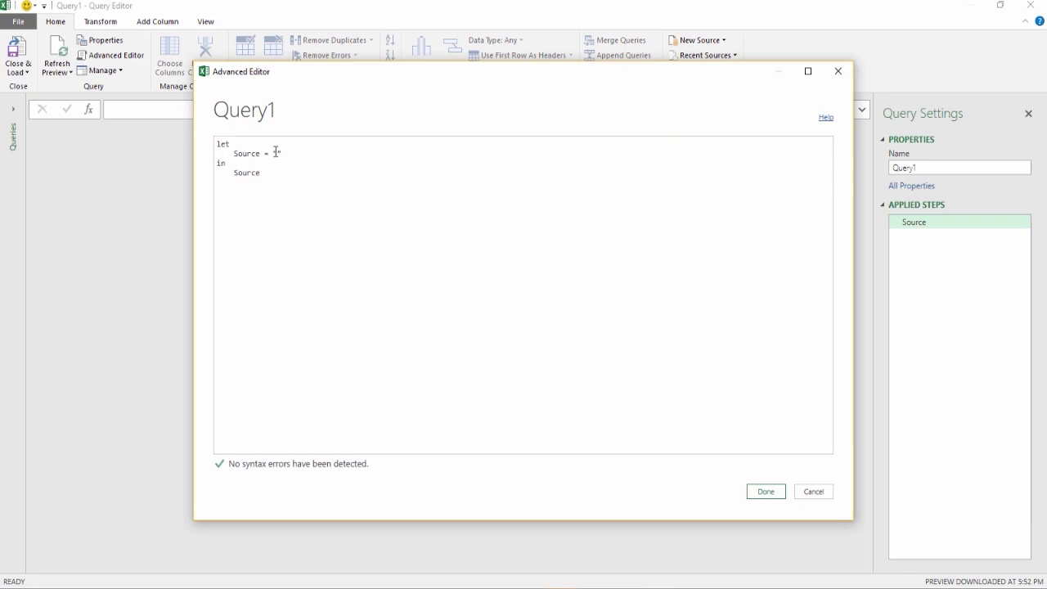
drag(260, 173, 226, 147)
key(Delete)
key(ctrl+v)
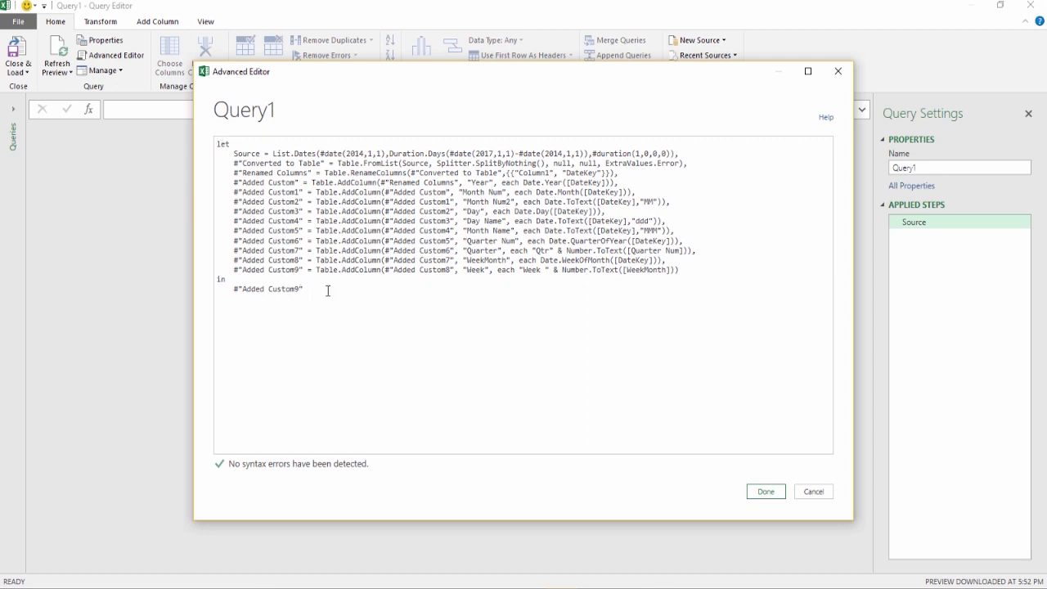
click(763, 493)
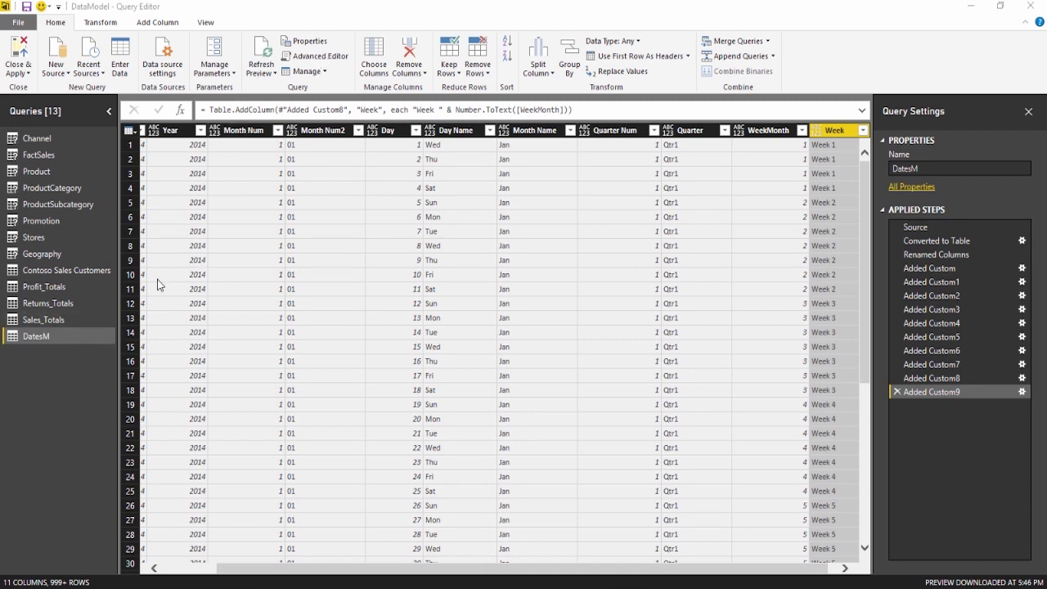
Back in the Power BI Query Editor, turn DatesM into a function by adding the line ()=> above let in its code
click(321, 57)
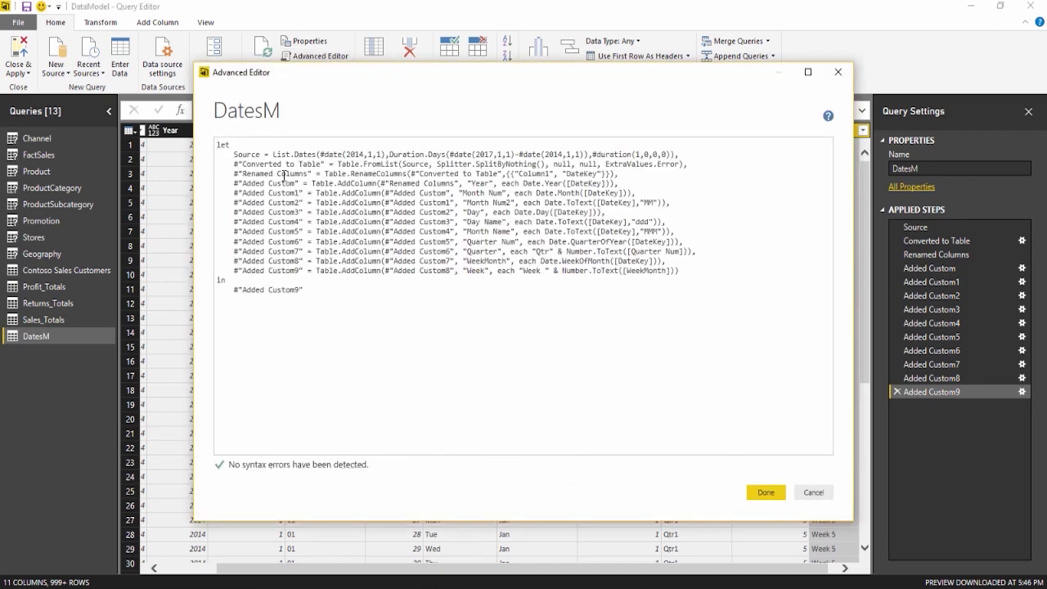
key(Return)
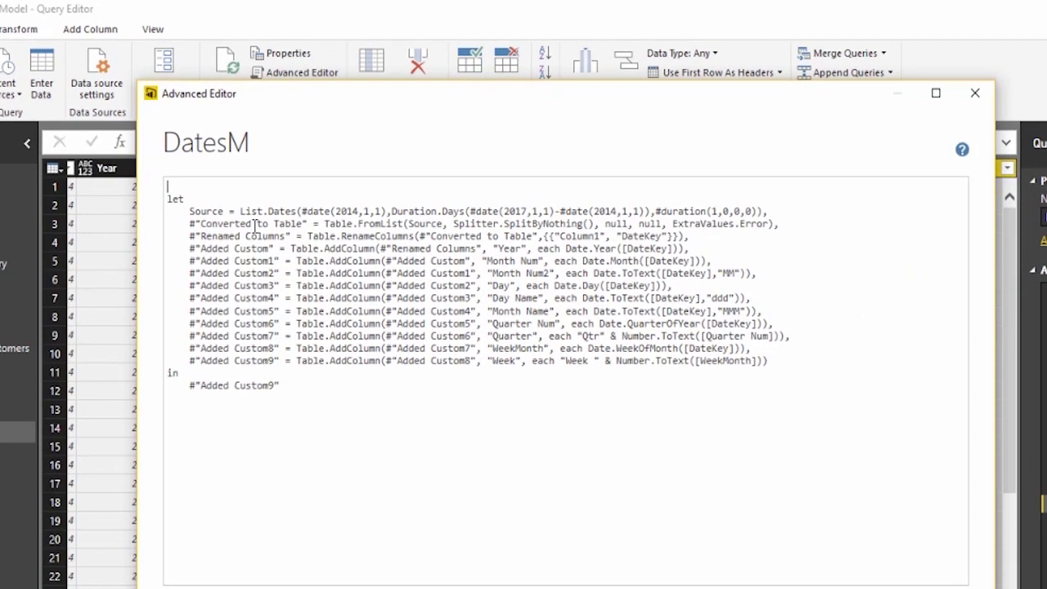
text(()=>)
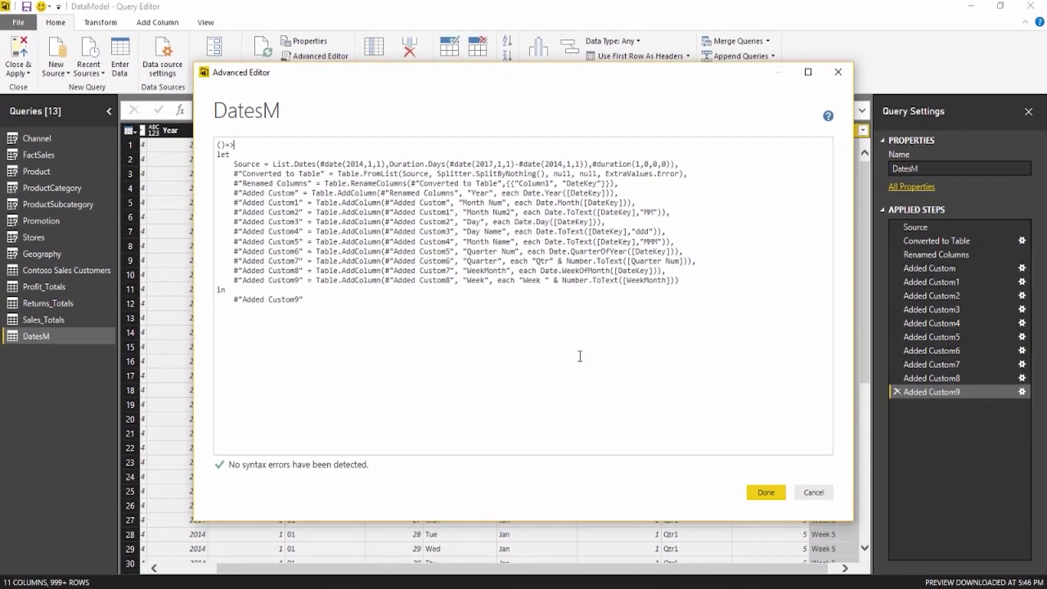
click(764, 493)
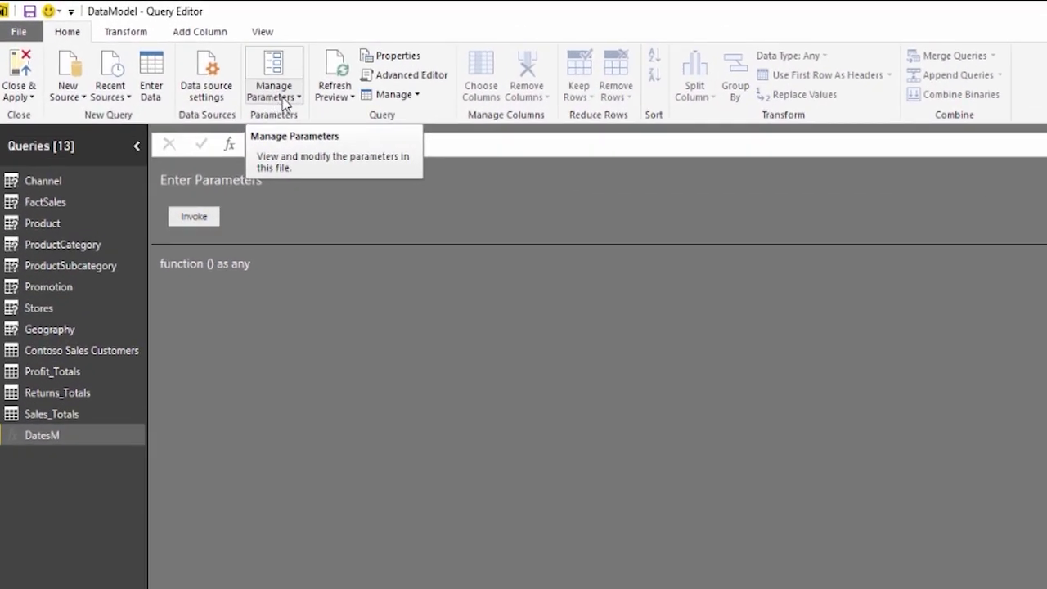
Create a required parameter named StartDate of type Date, accepting any value, with the current value 1/1/2014
click(284, 98)
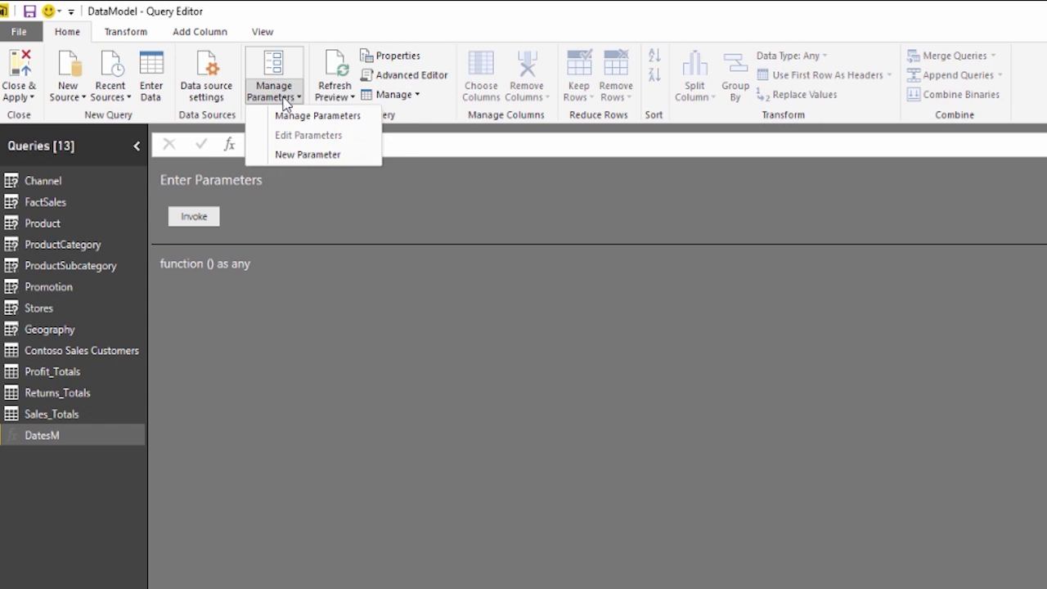
click(298, 153)
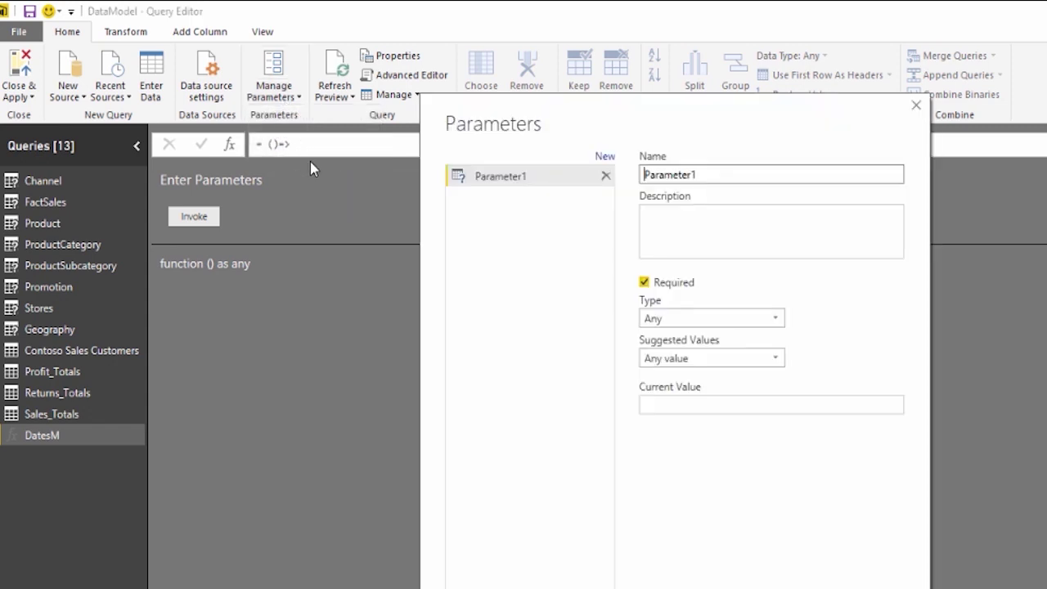
drag(713, 175, 653, 175)
text(StartDate)
click(672, 318)
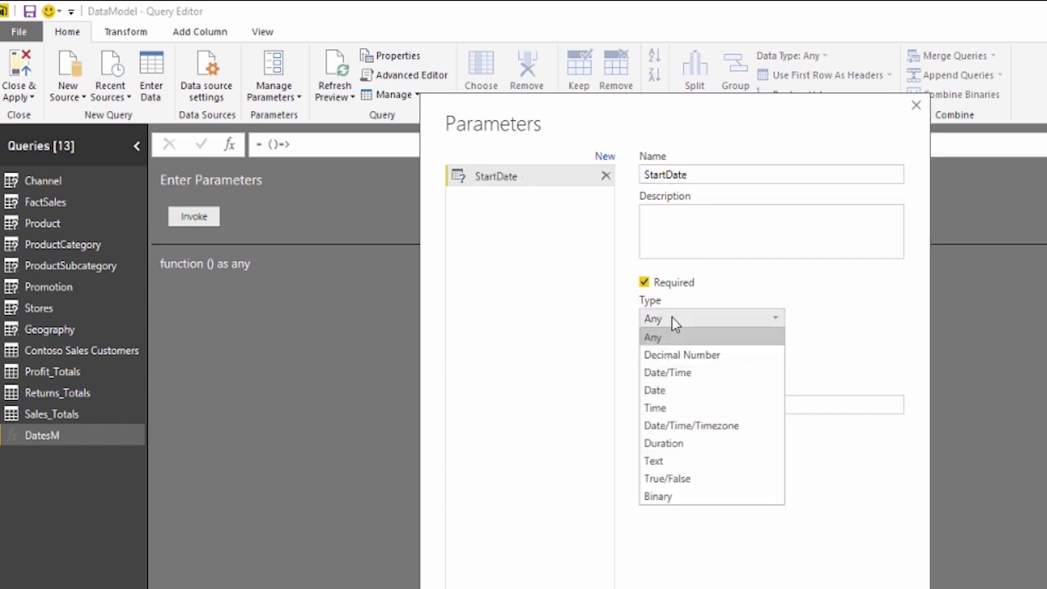
click(668, 390)
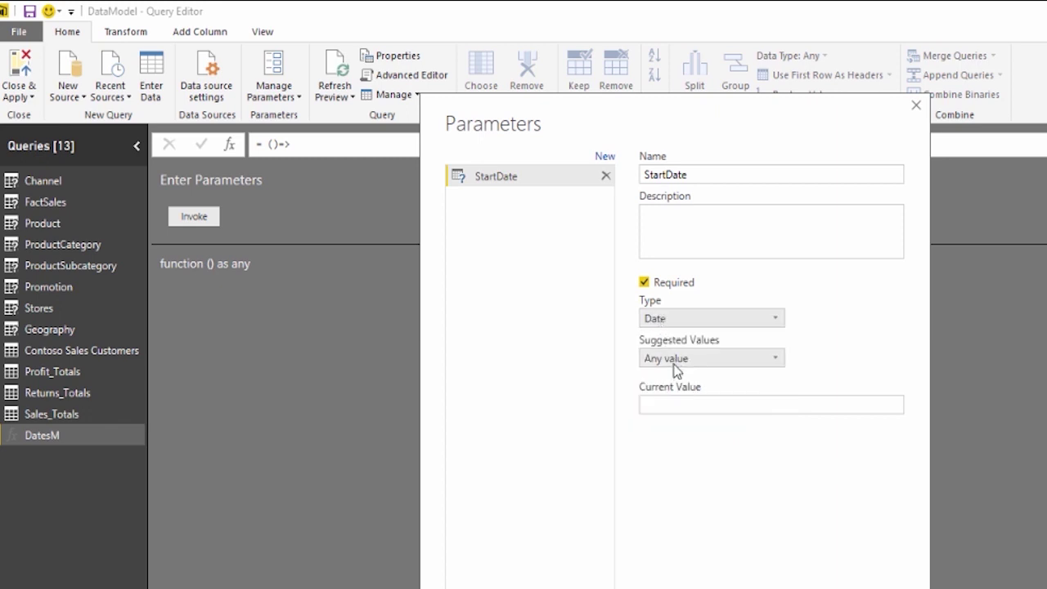
click(673, 405)
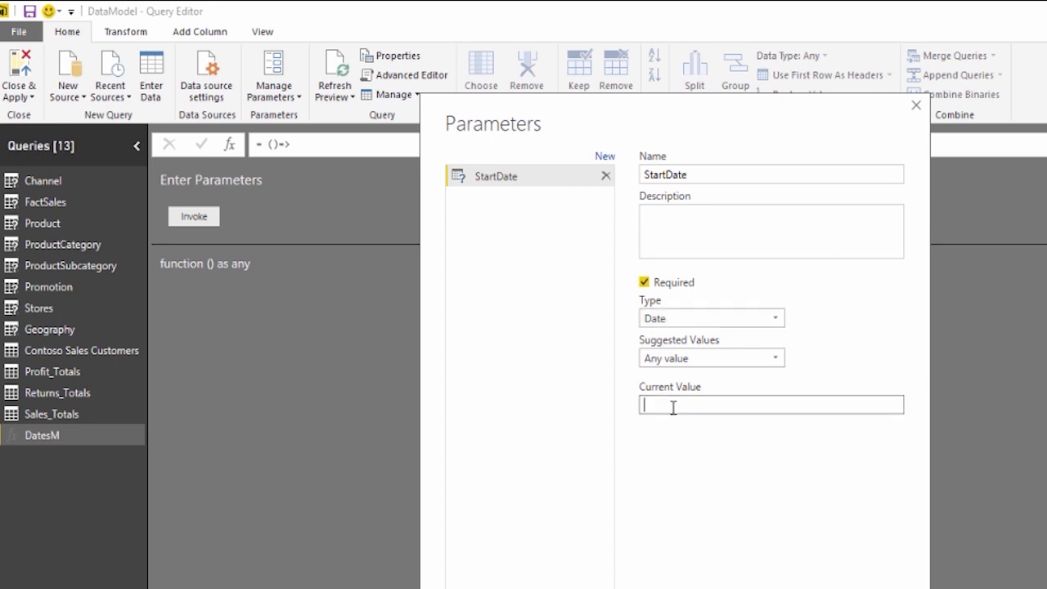
text(1/1/2014)
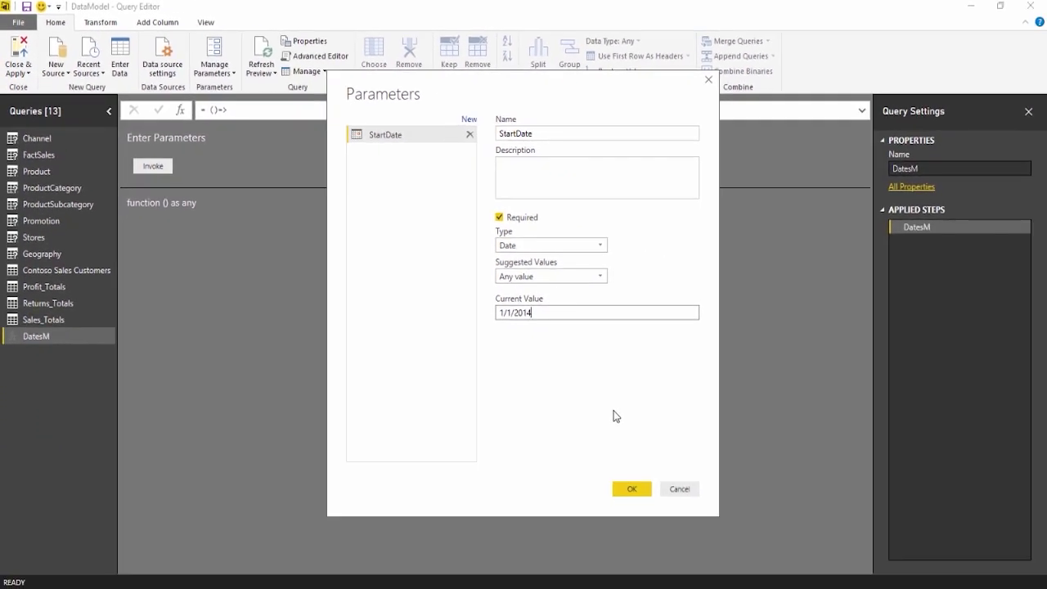
click(634, 489)
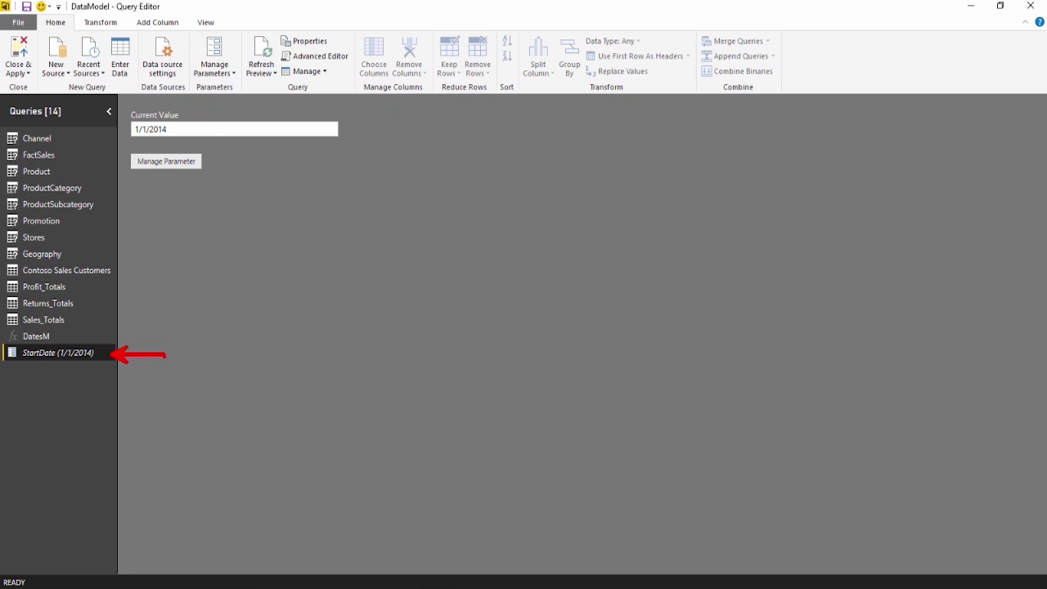
Invoke the DatesM function without arguments and rename the resulting query CurrentDates
click(39, 337)
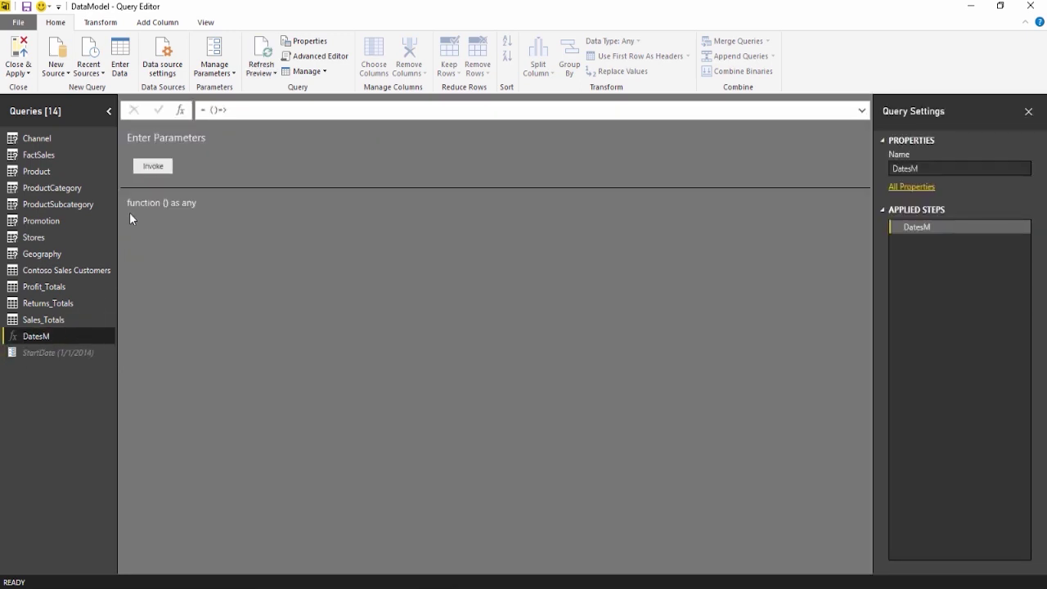
click(168, 162)
click(155, 167)
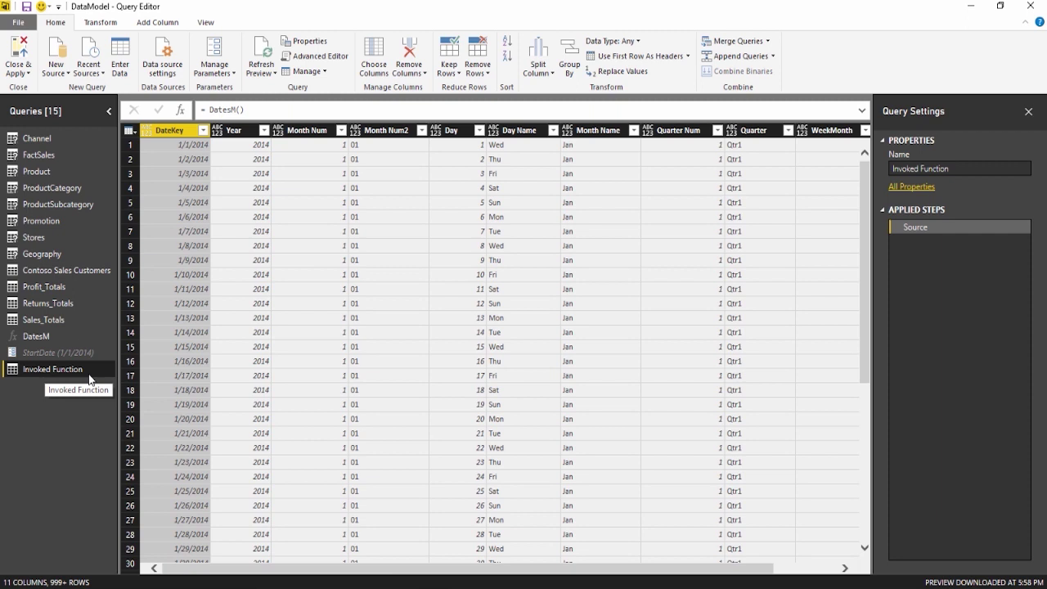
click(928, 168)
text(C)
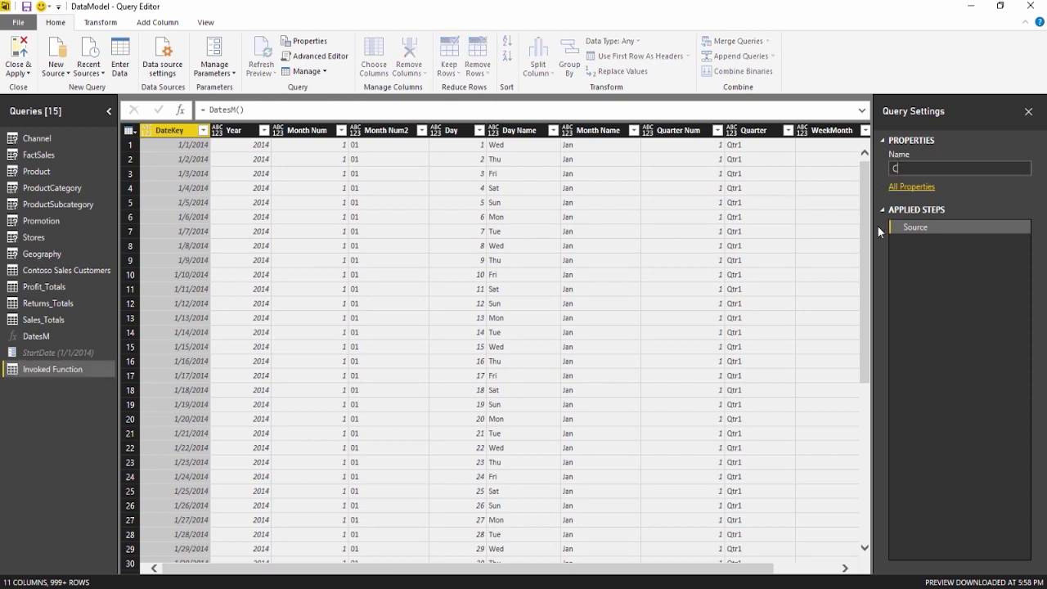
text(urrentDates)
key(Return)
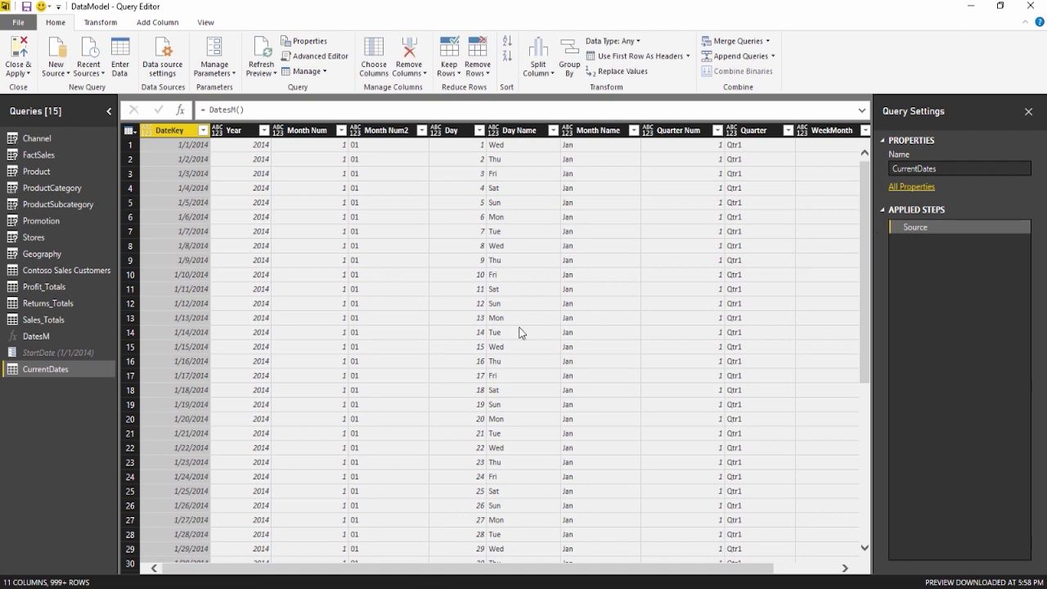
Open the DatesM function's code and add StartDate as its argument, so the first line reads (StartDate)=>
click(38, 354)
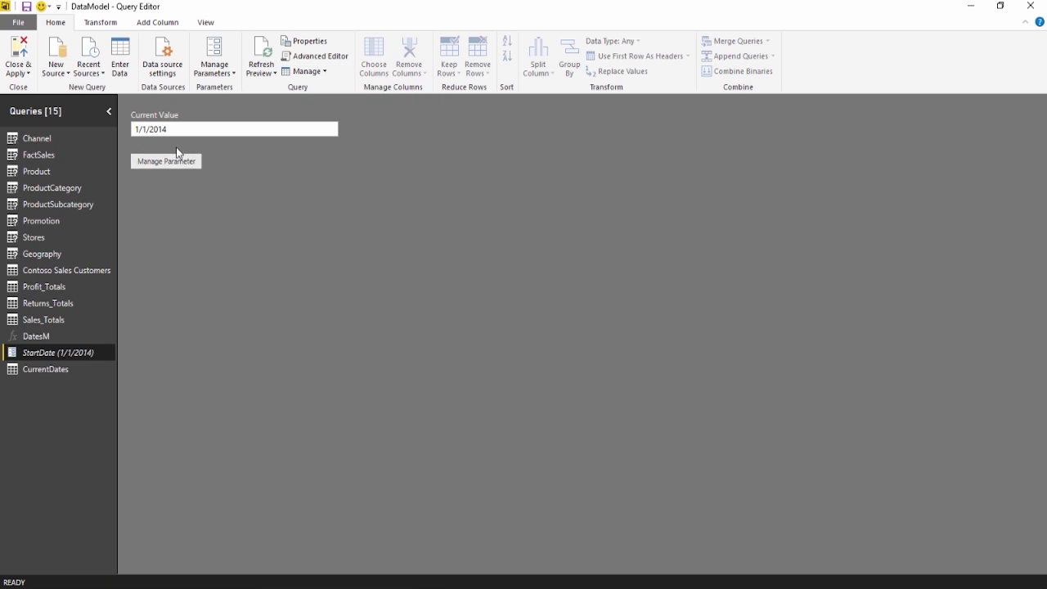
click(52, 339)
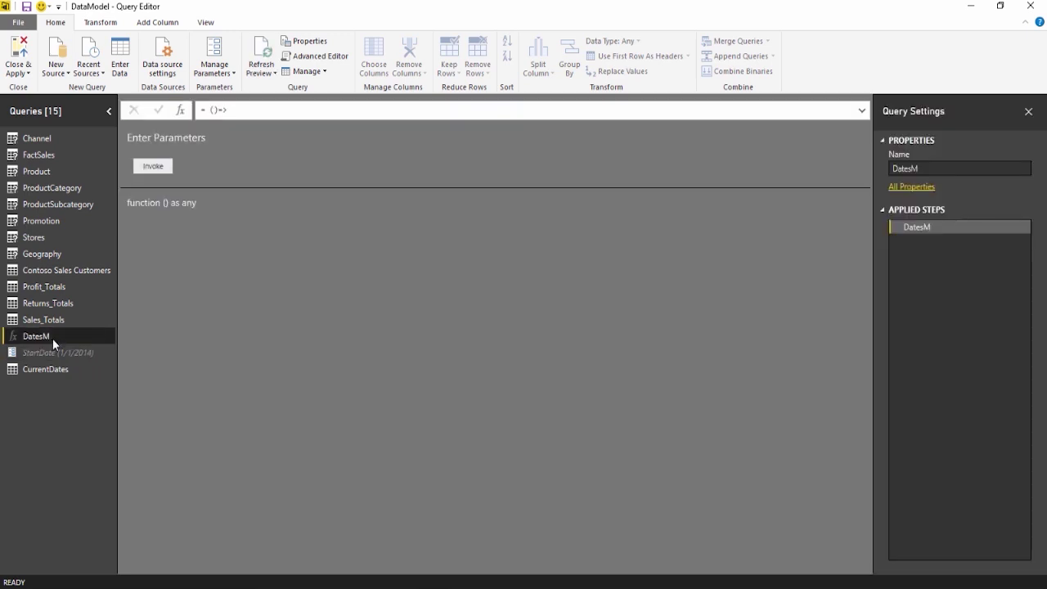
click(319, 55)
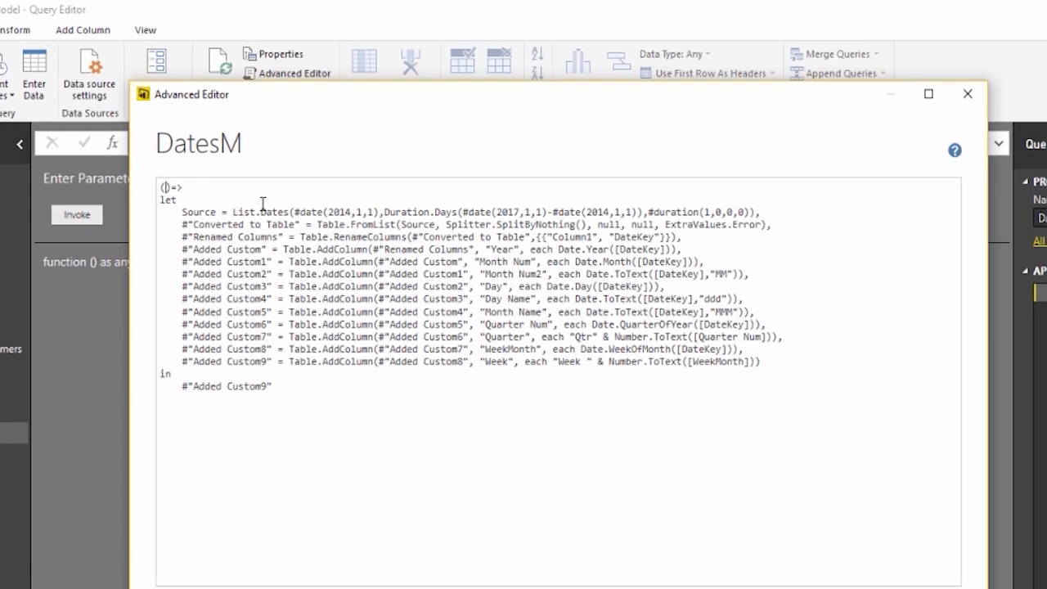
text(StartDate)
Replace the first #date(2014,1,1) argument of List.Dates in the Source line with StartDate, and apply the code
drag(289, 211, 332, 213)
click(368, 211)
drag(382, 212, 295, 212)
click(295, 212)
key(Delete)
key(Delete)
key(Delete)
key(Delete)
key(Delete)
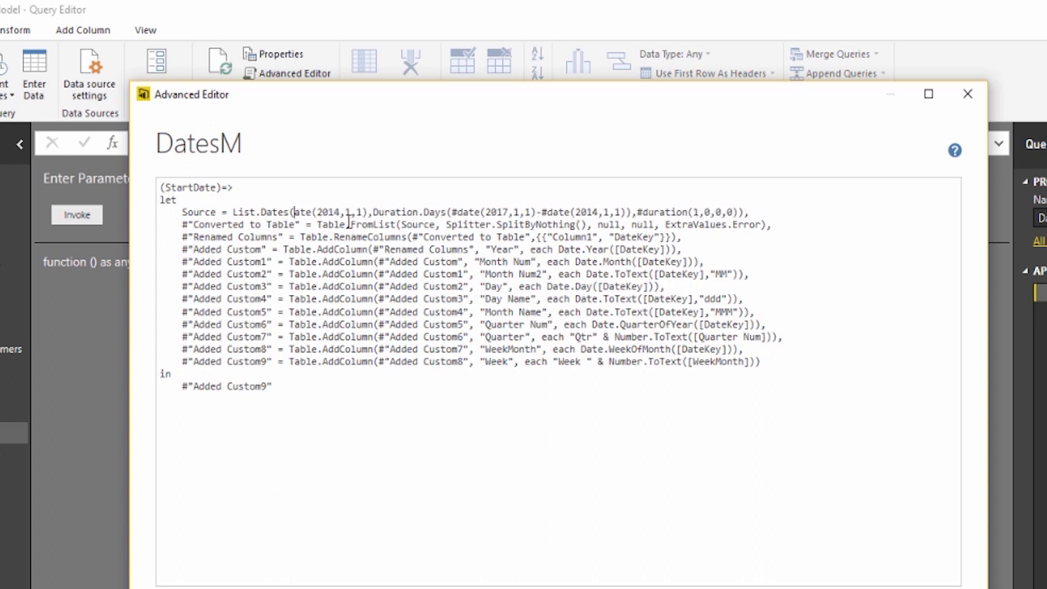
key(Delete)
key(Delete)
key(Delete)
key(Delete)
key(Delete)
key(Delete)
key(Delete)
key(Delete)
key(Delete)
key(Delete)
text(StartDate)
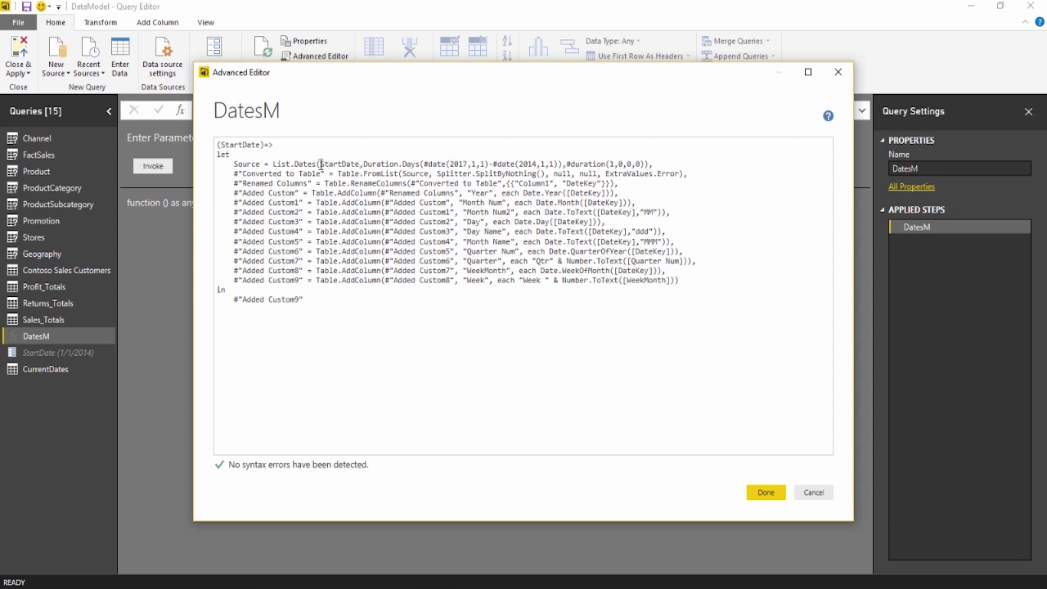
drag(319, 164, 358, 168)
click(342, 165)
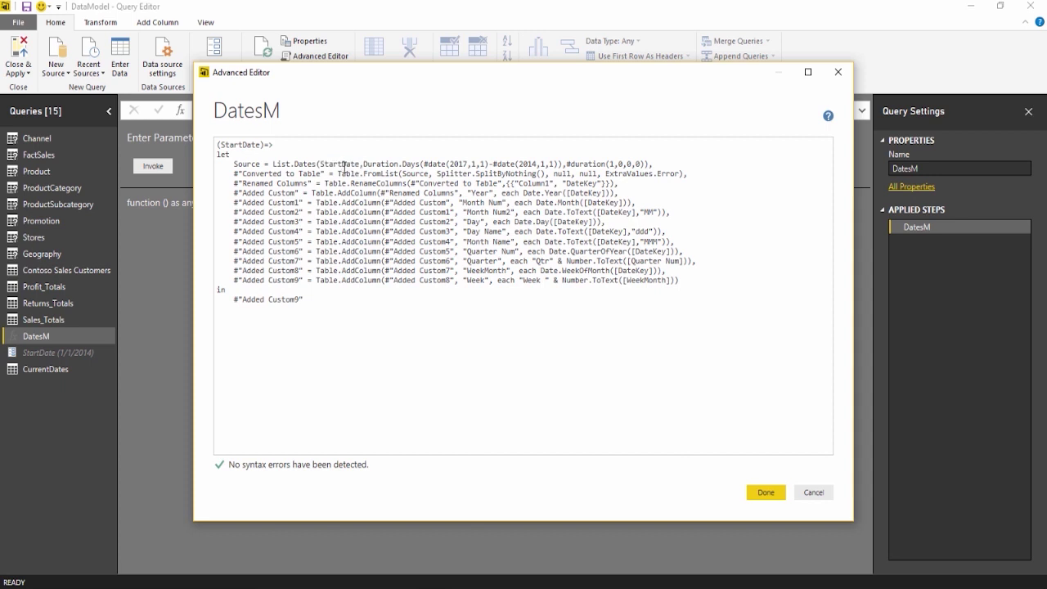
click(766, 493)
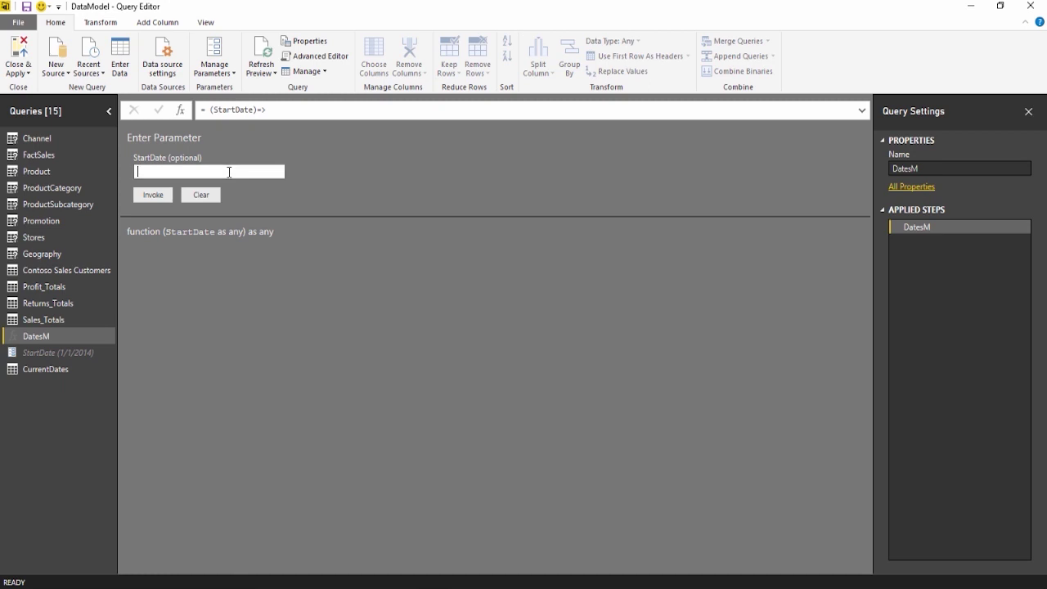
Invoke the DatesM function with the StartDate 01/01/2014
text(01/01/2014)
click(153, 196)
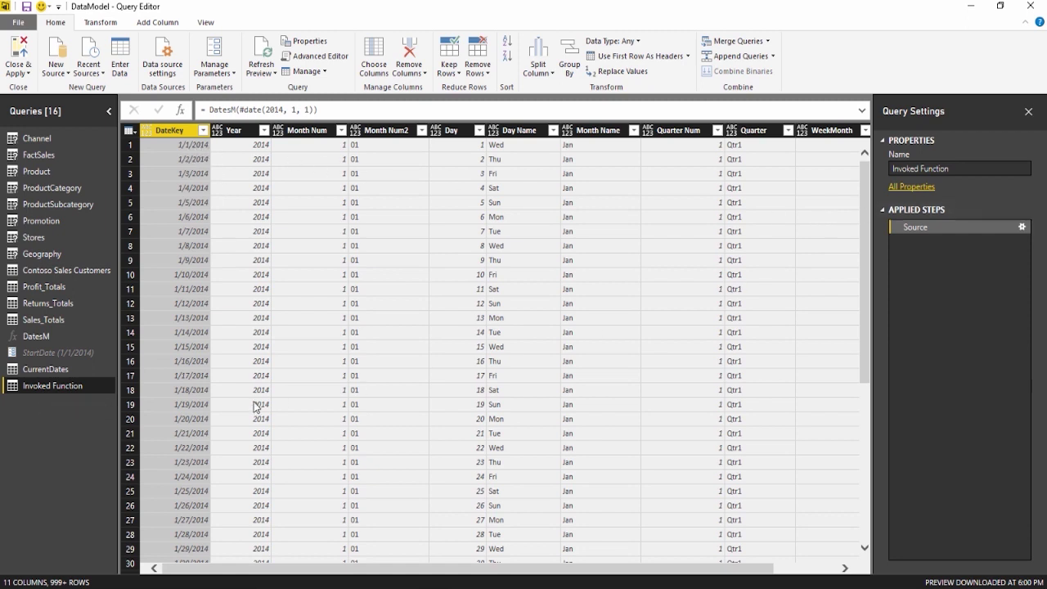
Delete the CurrentDates query and select the remaining Invoked Function query
click(55, 372)
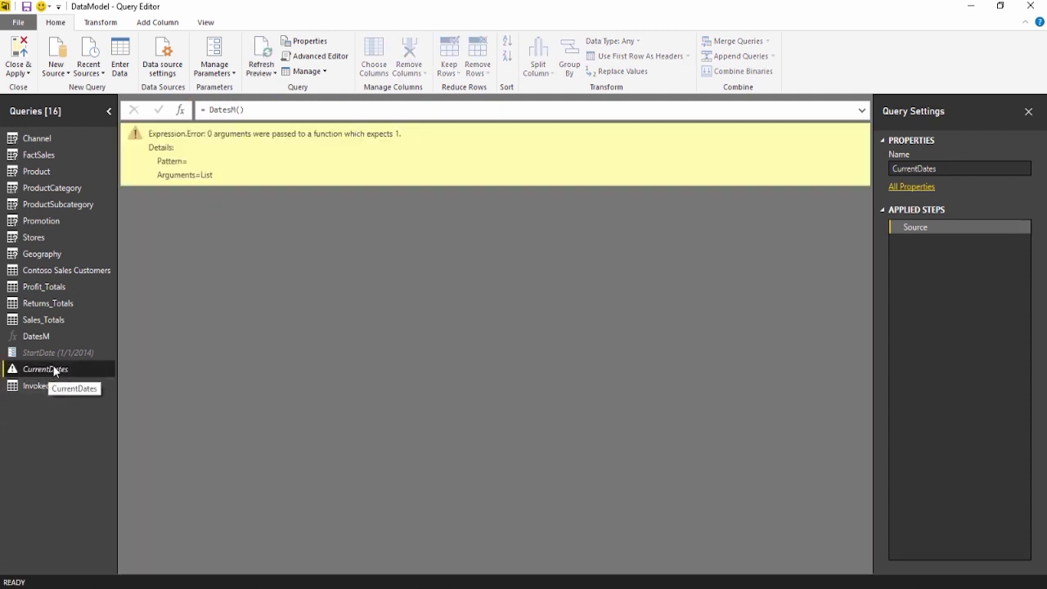
right_click(54, 372)
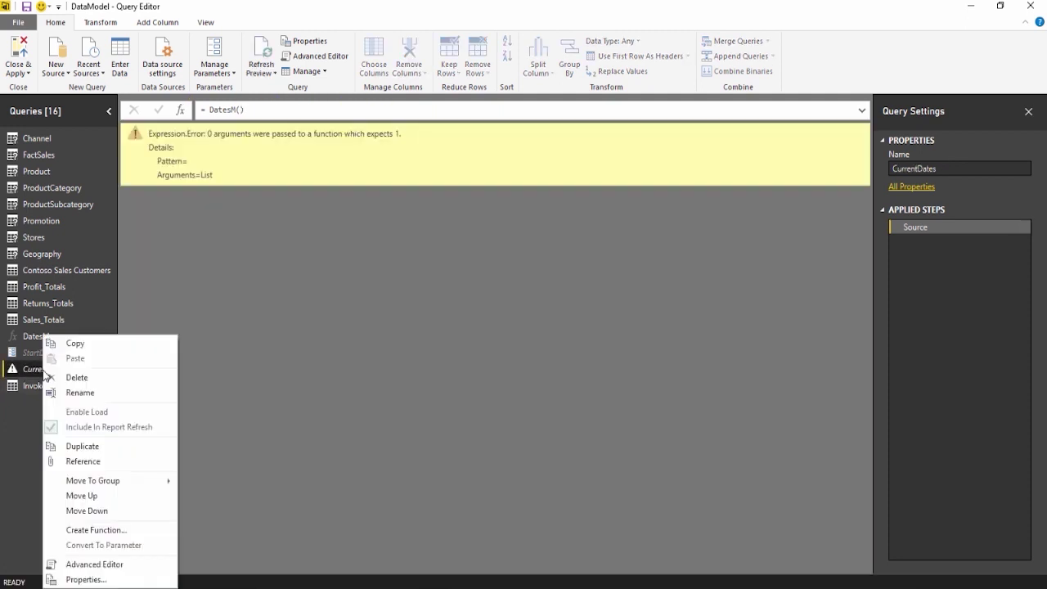
click(83, 377)
click(588, 321)
click(36, 370)
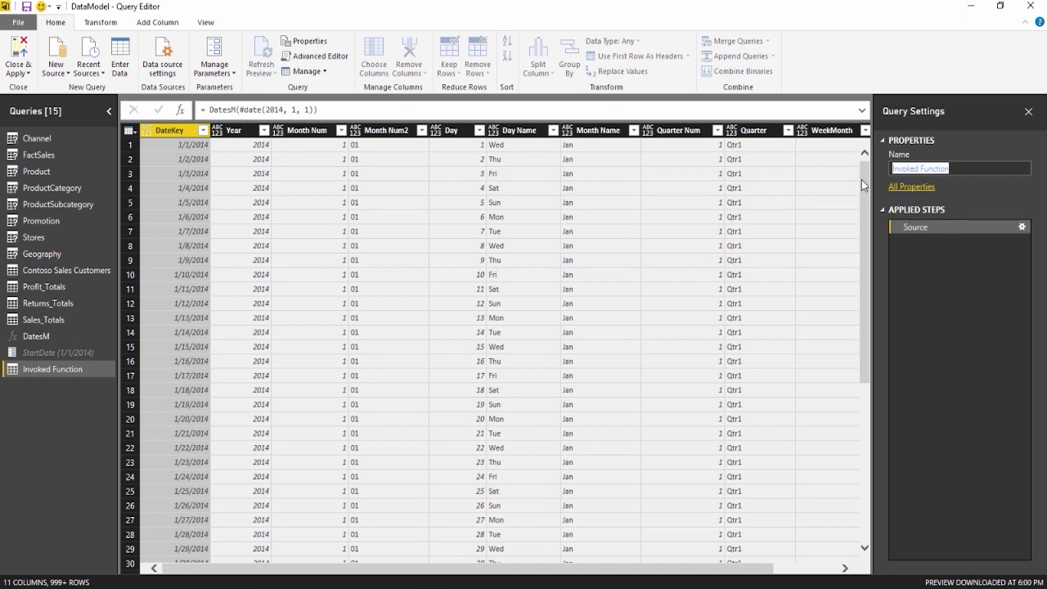
Rename the invoked function query as Dates, then apply the query changes and return to the report
text(Dates)
key(Return)
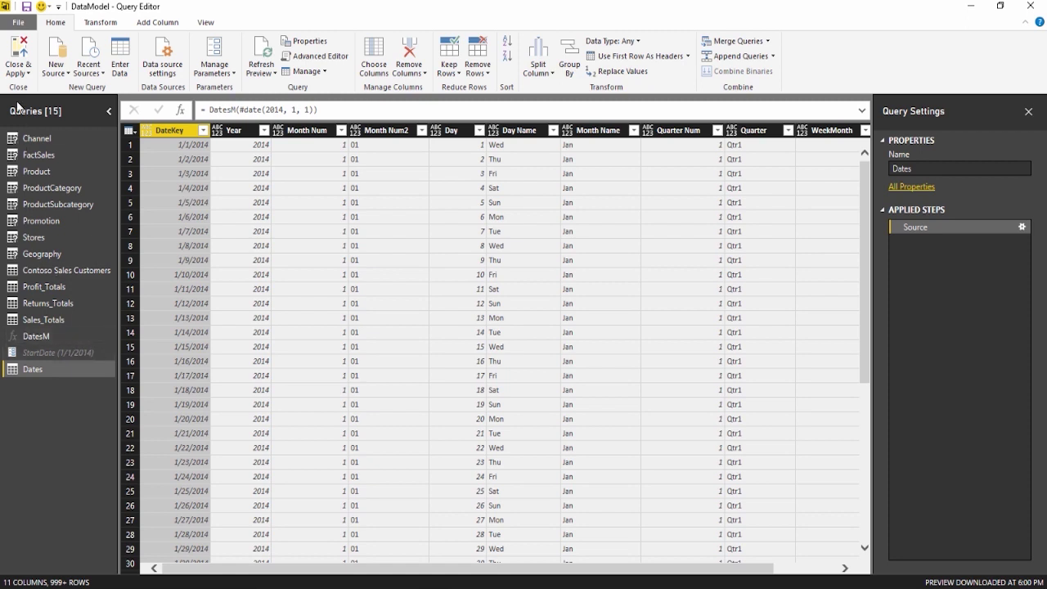
click(26, 76)
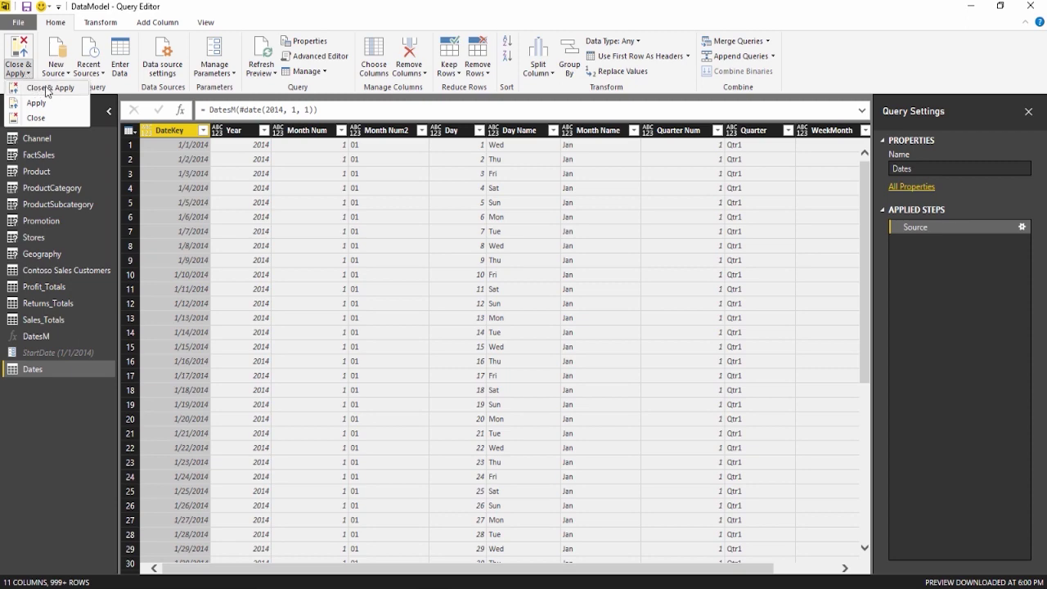
click(48, 88)
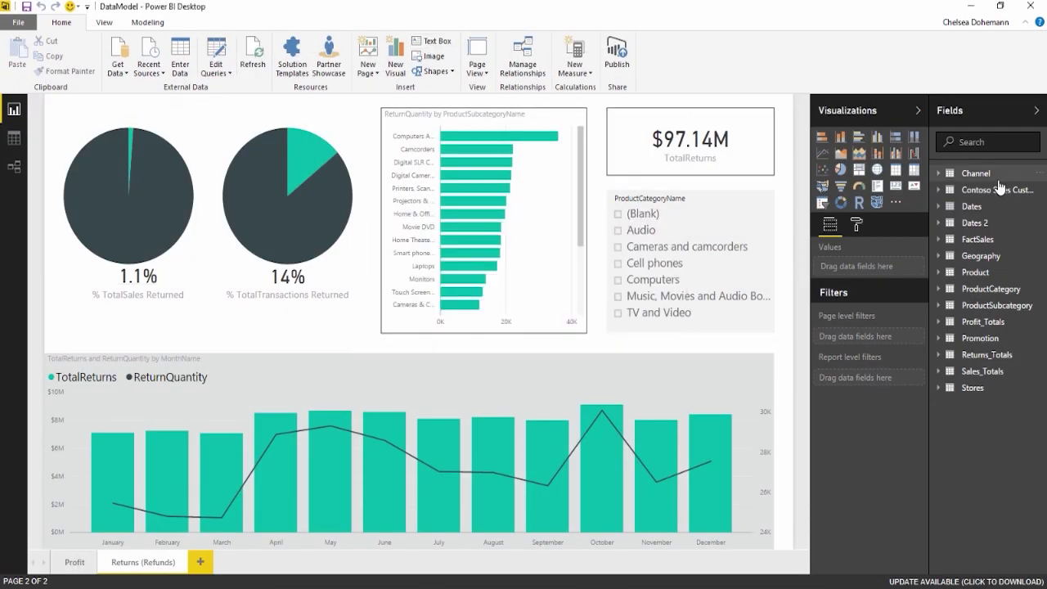
Inspect the fields of the Dates 2 table and examine how tables are connected in the relationships diagram
click(983, 228)
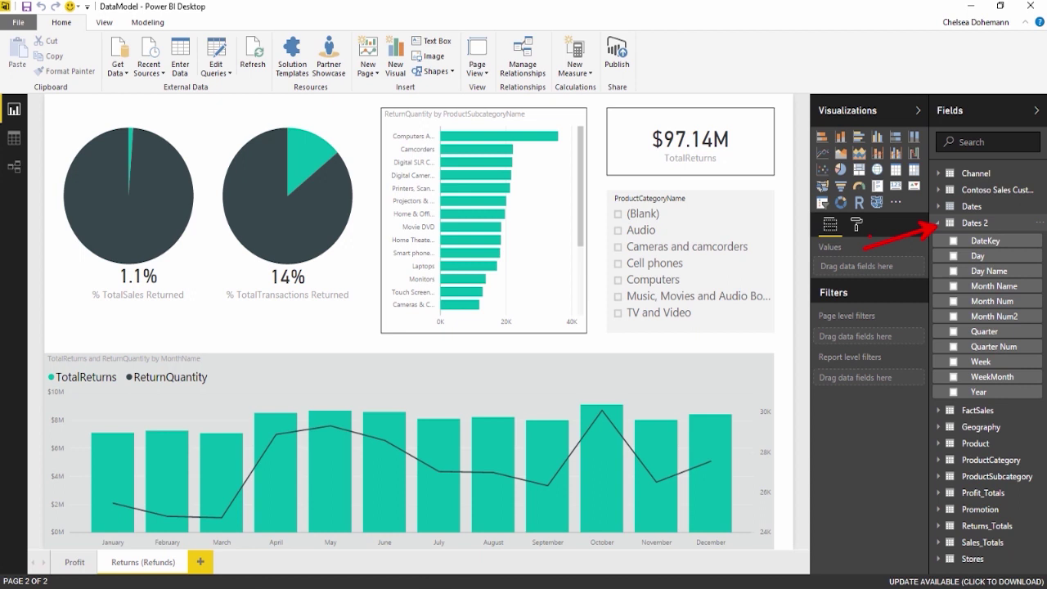
click(938, 222)
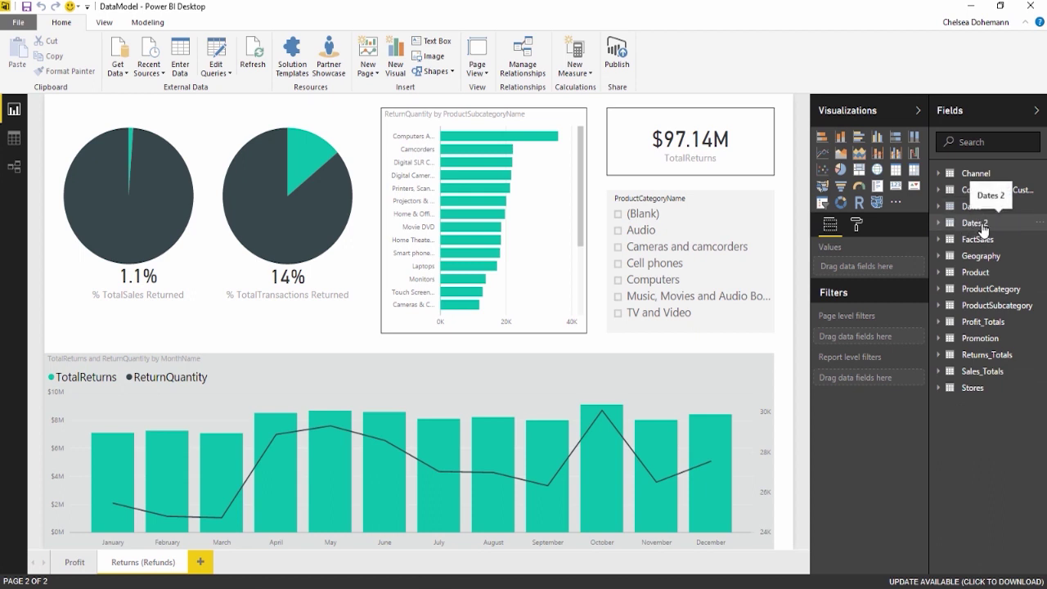
click(13, 170)
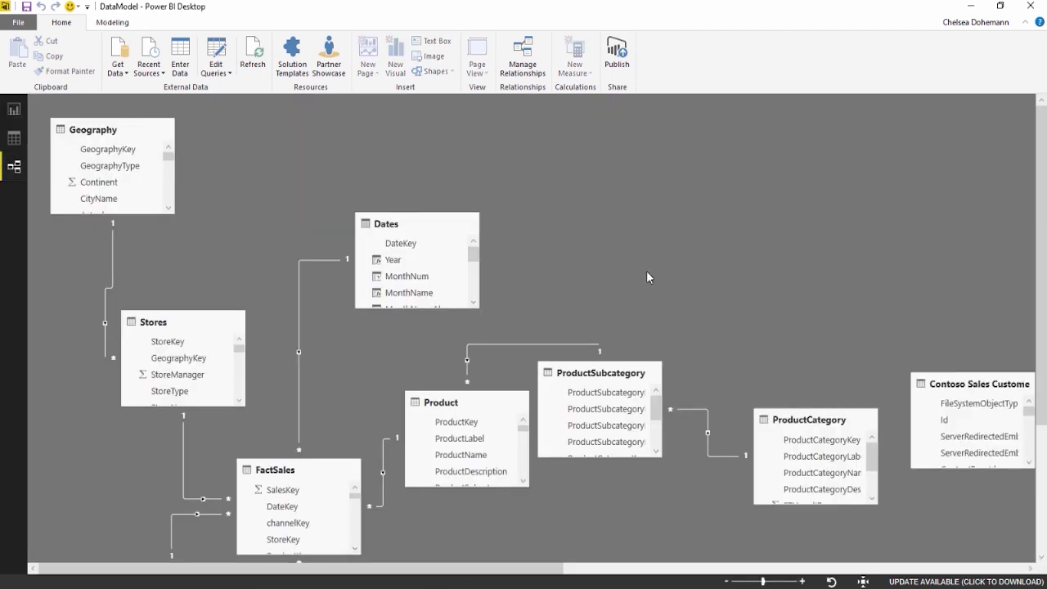
scroll(646, 271, down, 5)
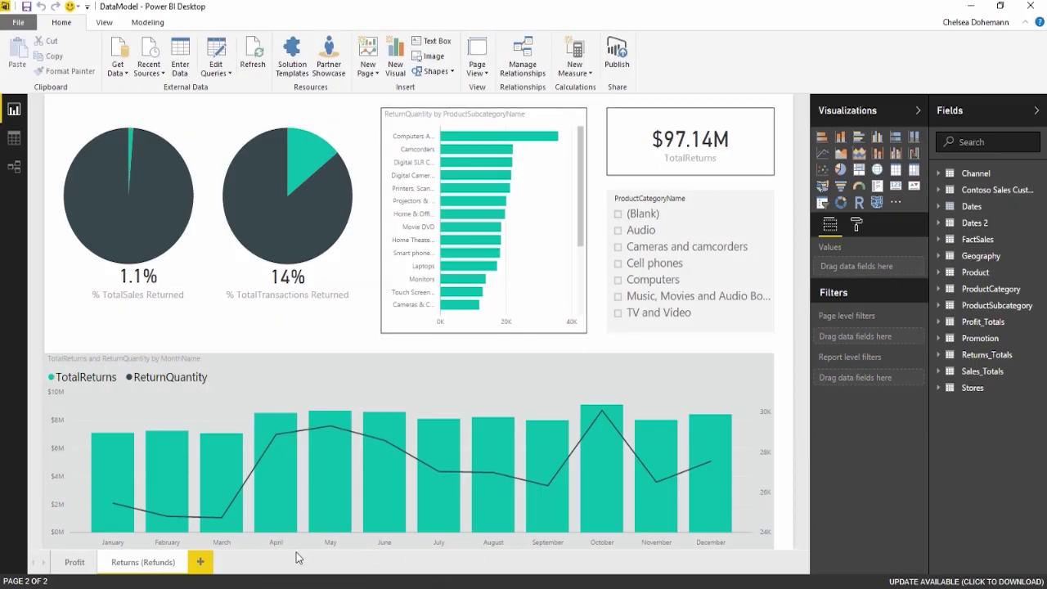
Add a new blank page to the report
click(201, 563)
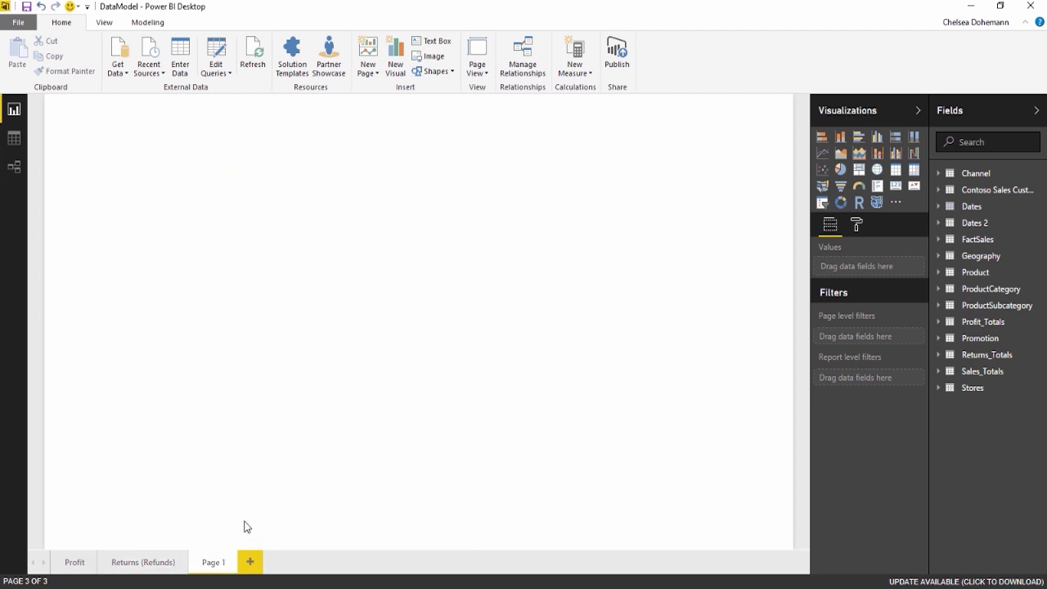
drag(218, 553, 234, 423)
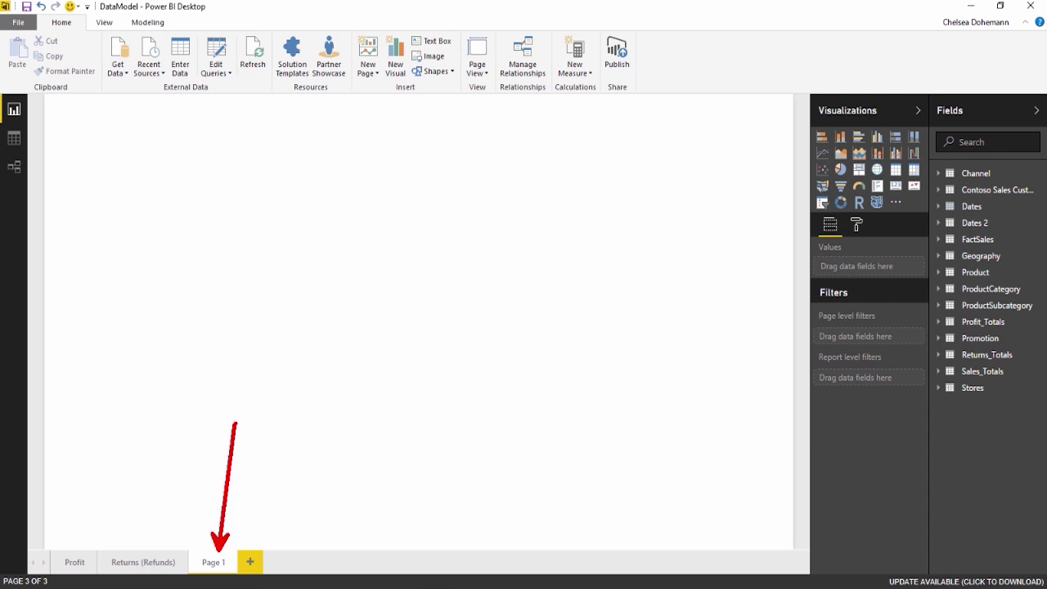
drag(259, 554, 292, 487)
key(Escape)
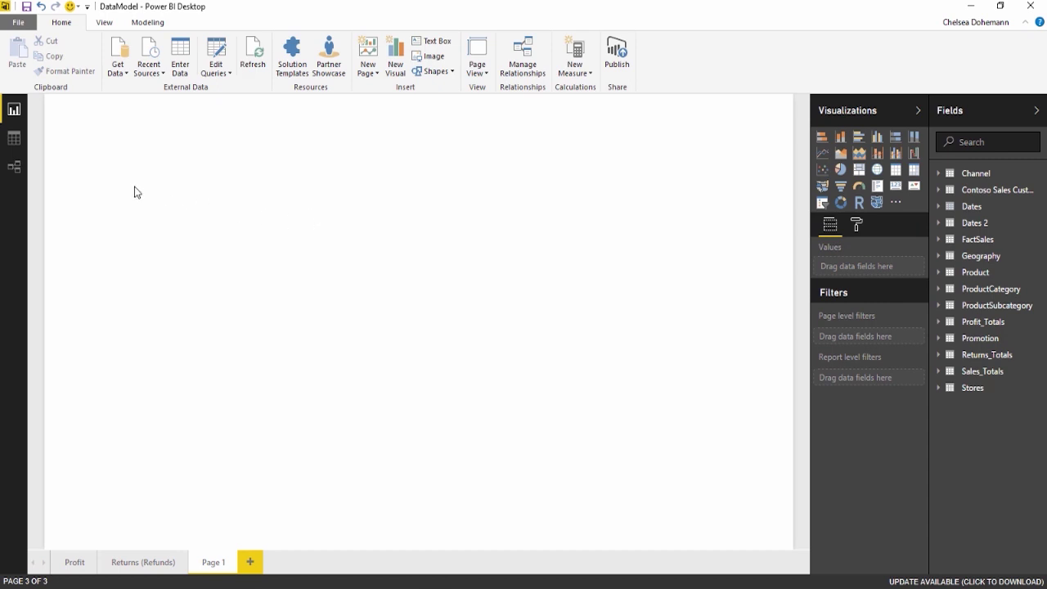
Create a matrix on the blank page with Year and MonthName from the Dates table as its rows
click(981, 210)
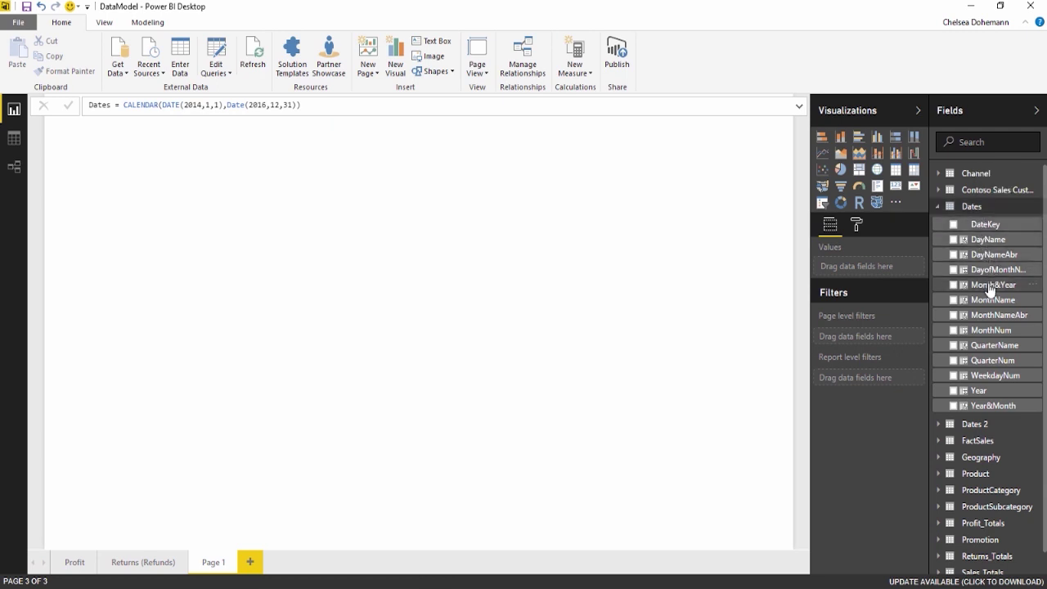
drag(982, 393, 399, 205)
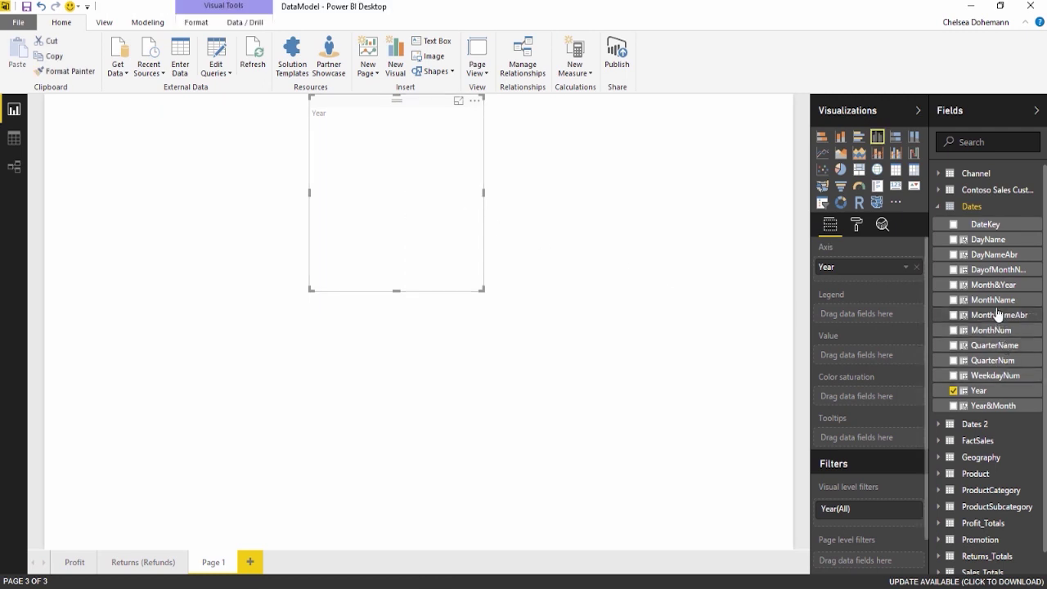
drag(994, 301, 377, 197)
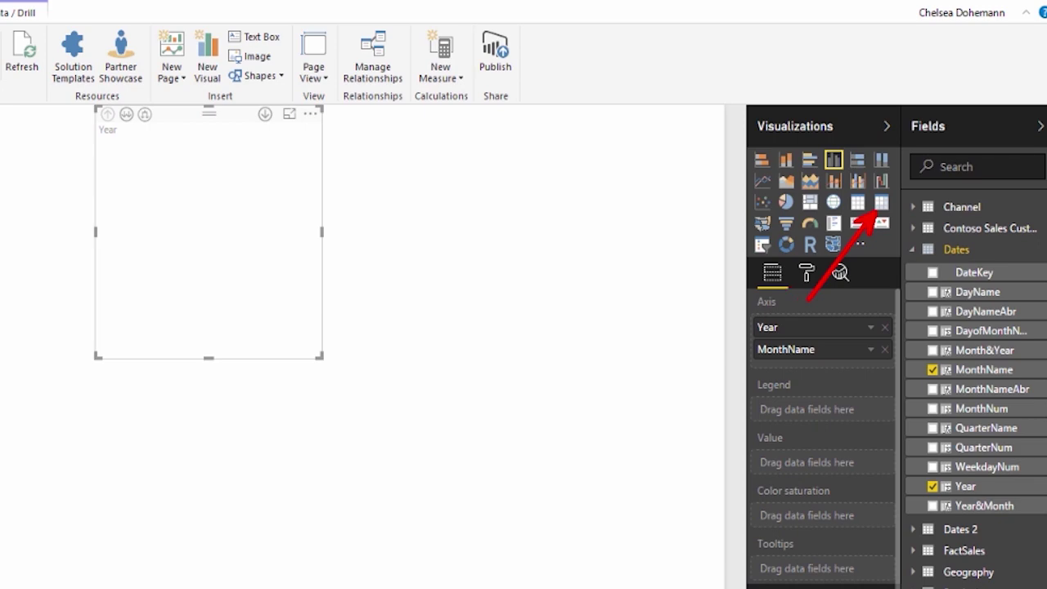
click(881, 204)
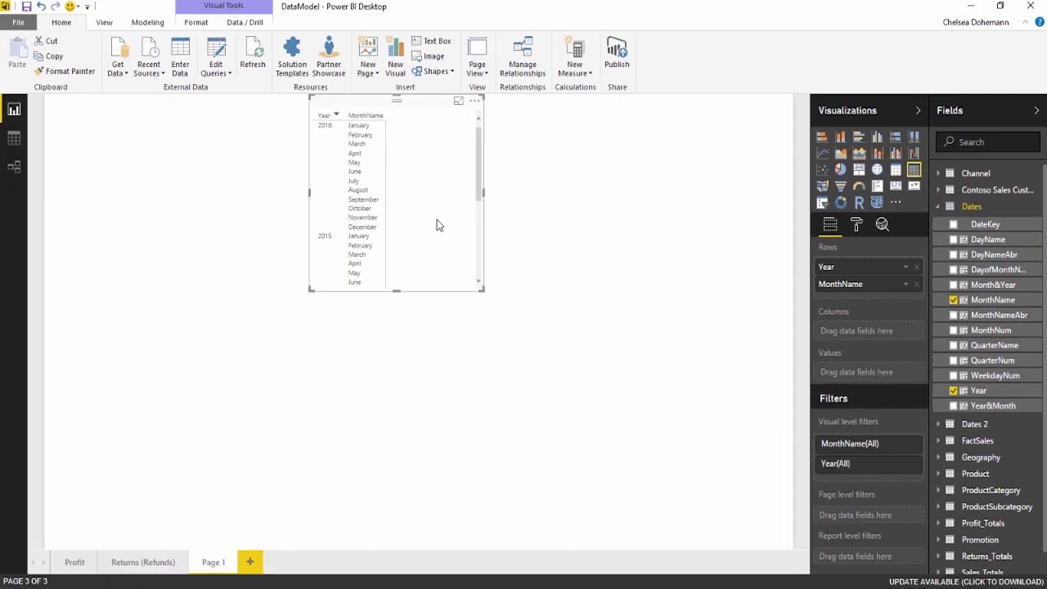
Enlarge the matrix until all months of the three years fit, and move it to the page's left side
drag(482, 289, 594, 507)
click(596, 510)
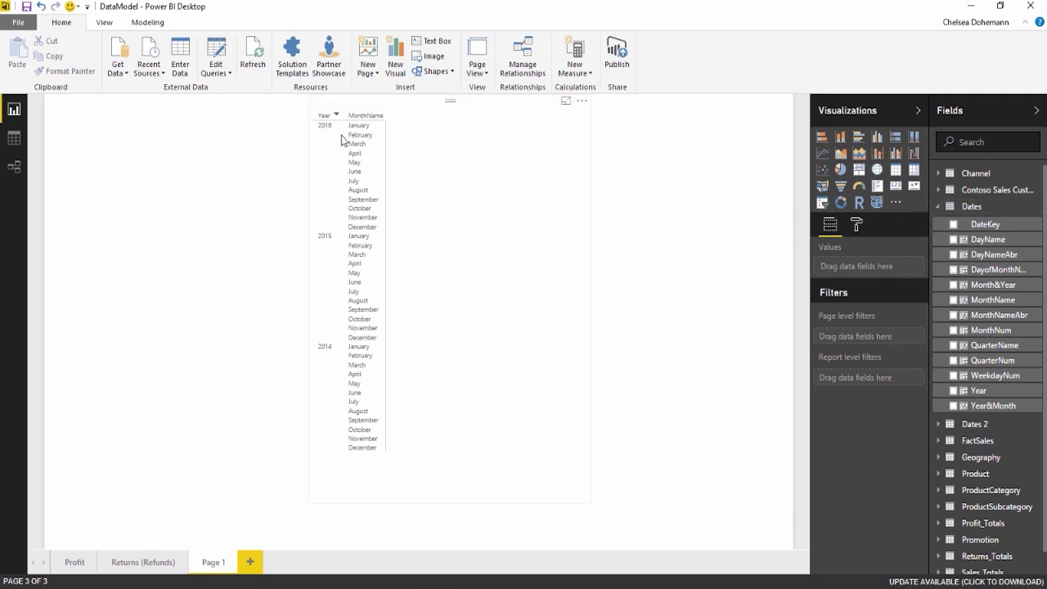
drag(367, 108, 121, 106)
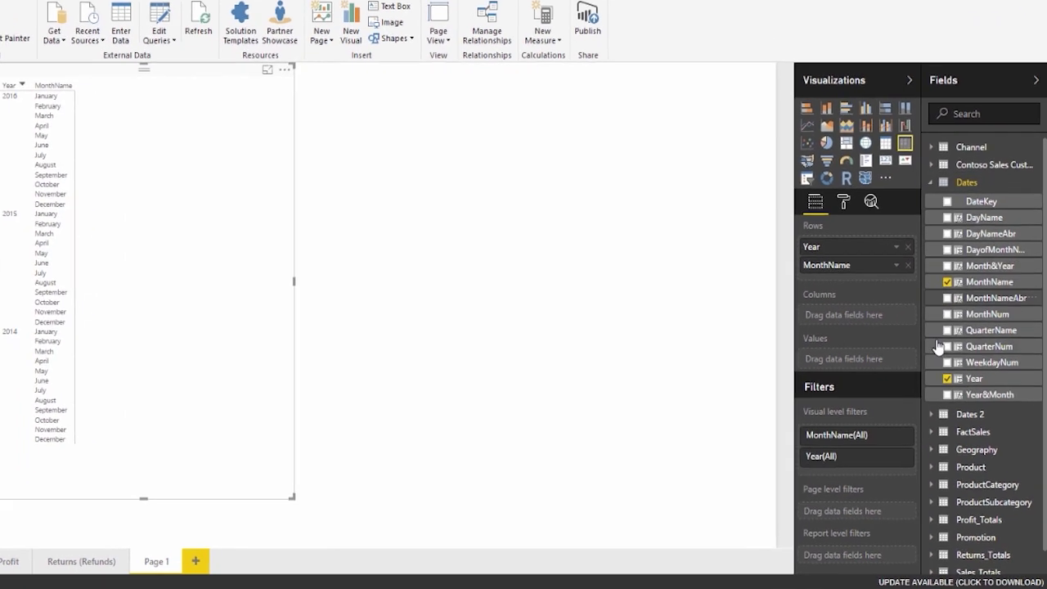
Add the TotalSales measure from the FactSales table to the matrix as its values
click(908, 403)
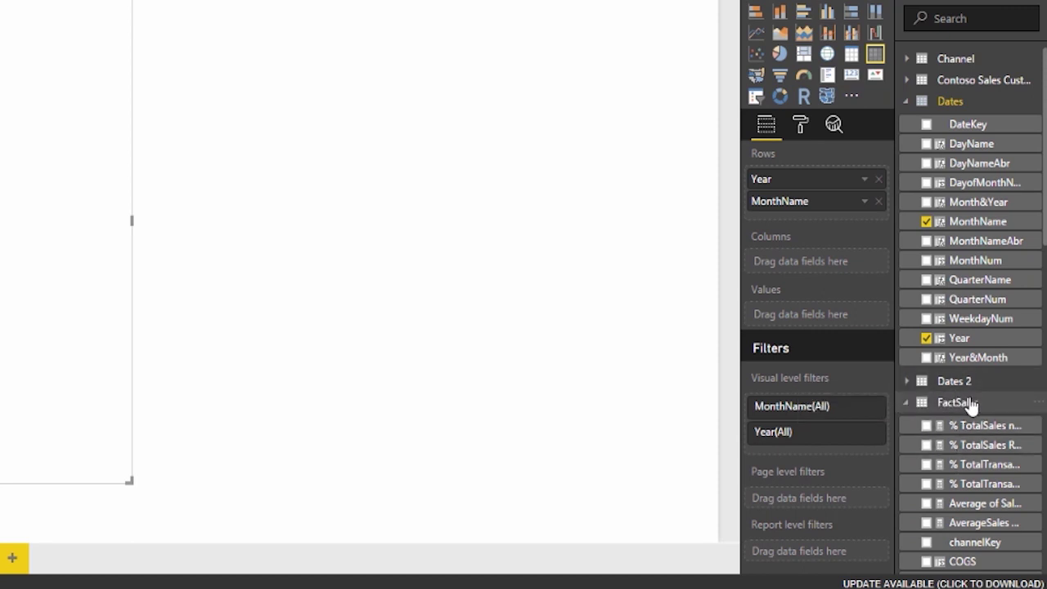
scroll(971, 409, down, 4)
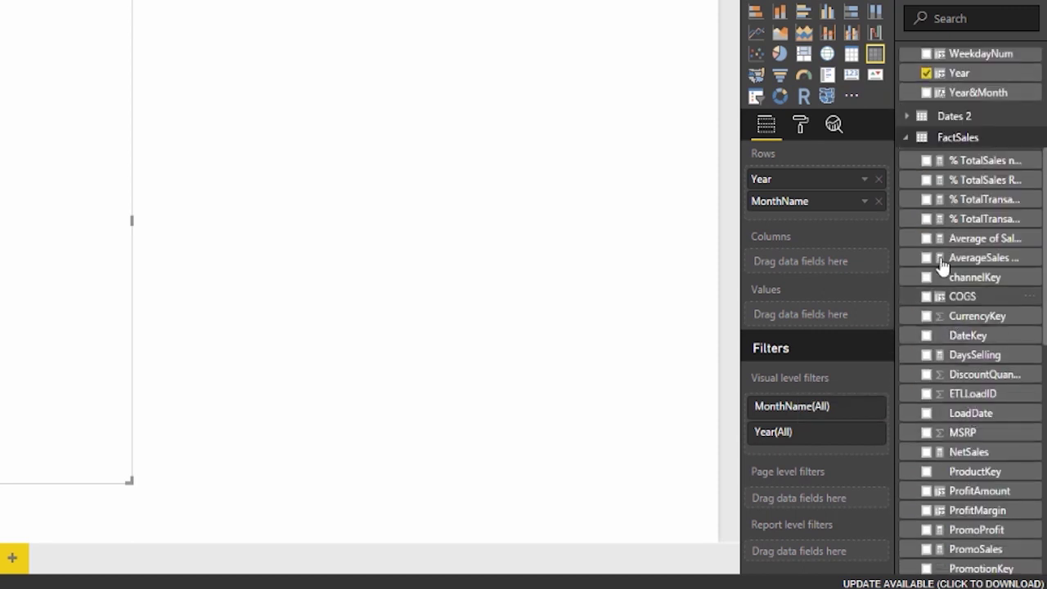
scroll(988, 372, down, 7)
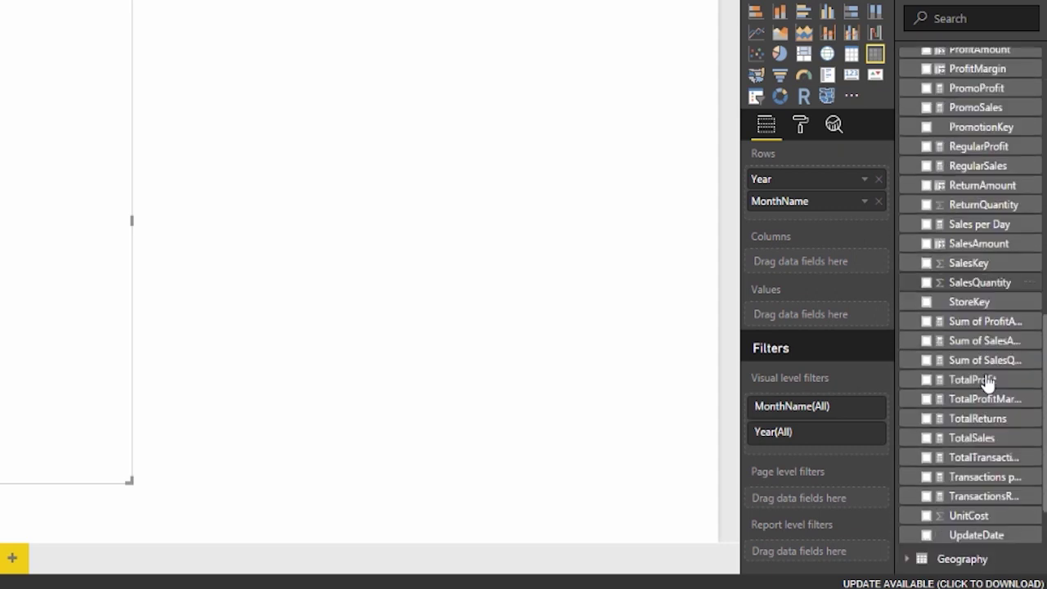
drag(970, 441, 453, 434)
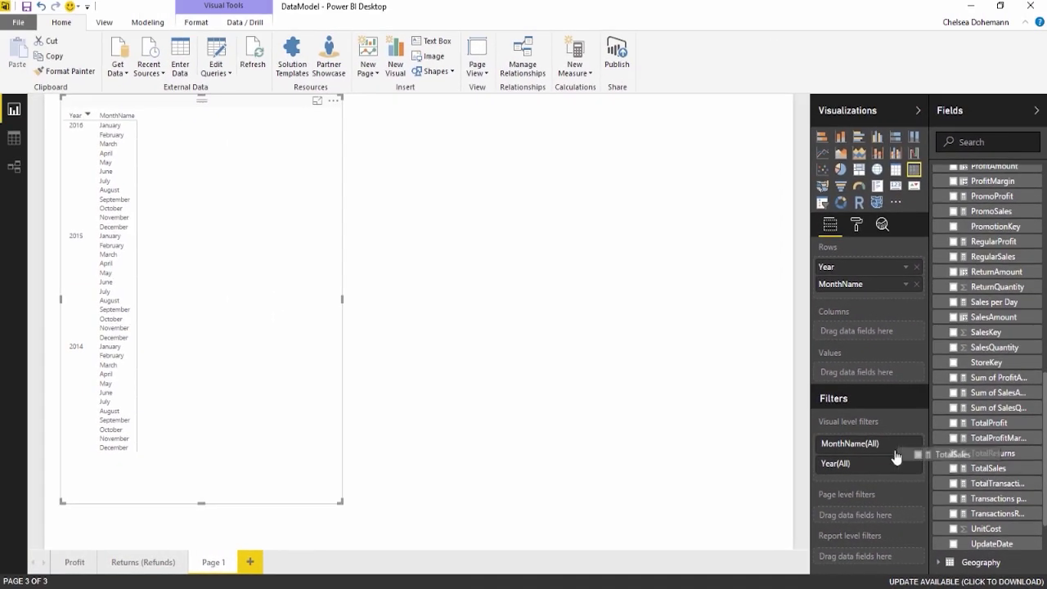
drag(583, 464, 173, 164)
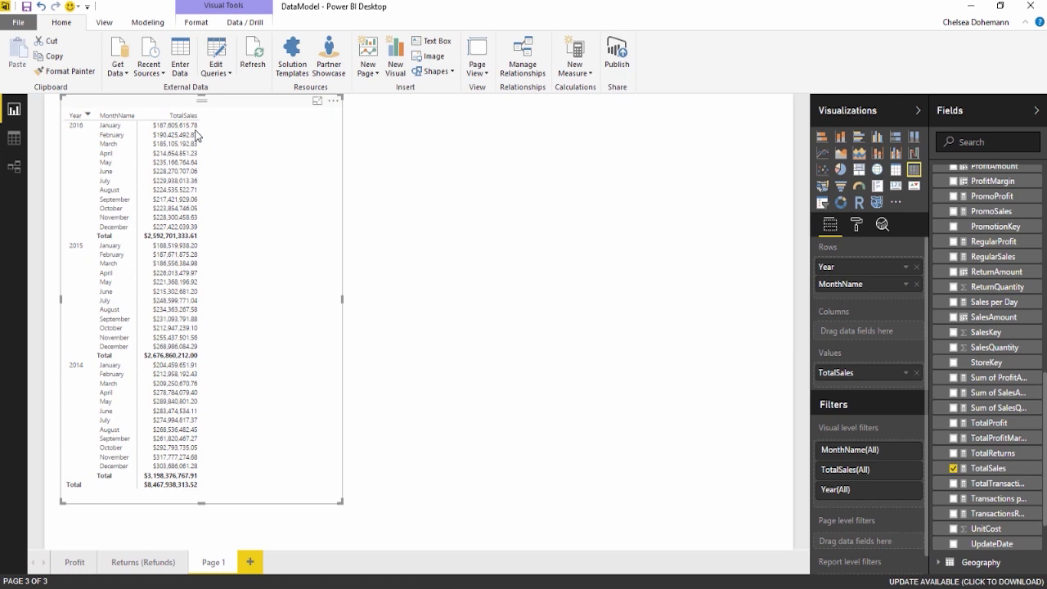
mouse_move(197, 130)
key(ctrl+2)
drag(170, 108, 152, 33)
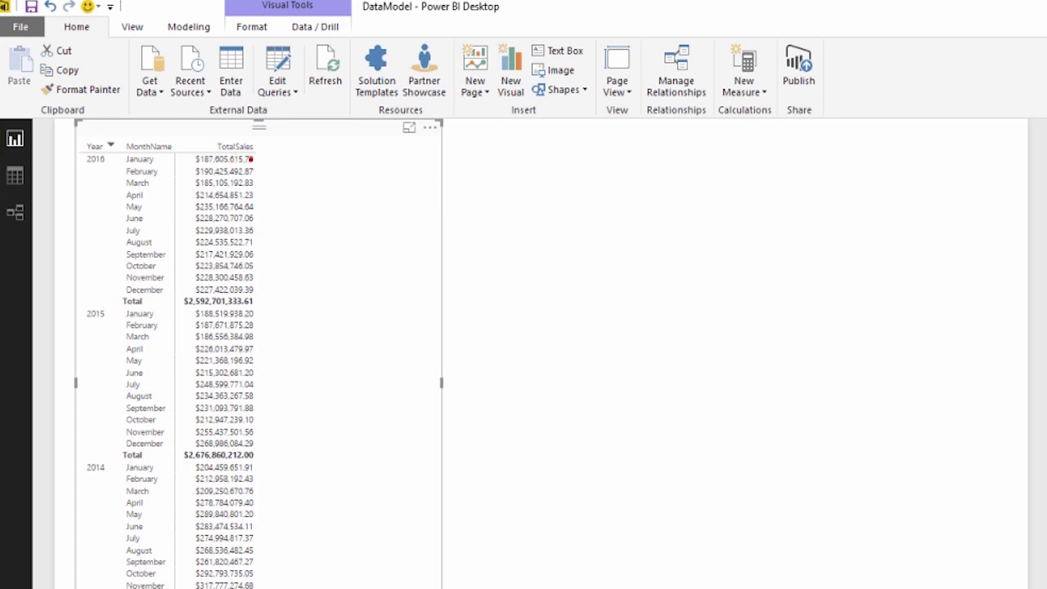
drag(198, 159, 254, 158)
mouse_move(119, 152)
mouse_down()
mouse_move(141, 172)
mouse_move(162, 170)
mouse_up()
drag(264, 171, 301, 171)
mouse_move(186, 163)
mouse_down()
mouse_move(210, 176)
mouse_move(278, 182)
mouse_move(262, 179)
mouse_up()
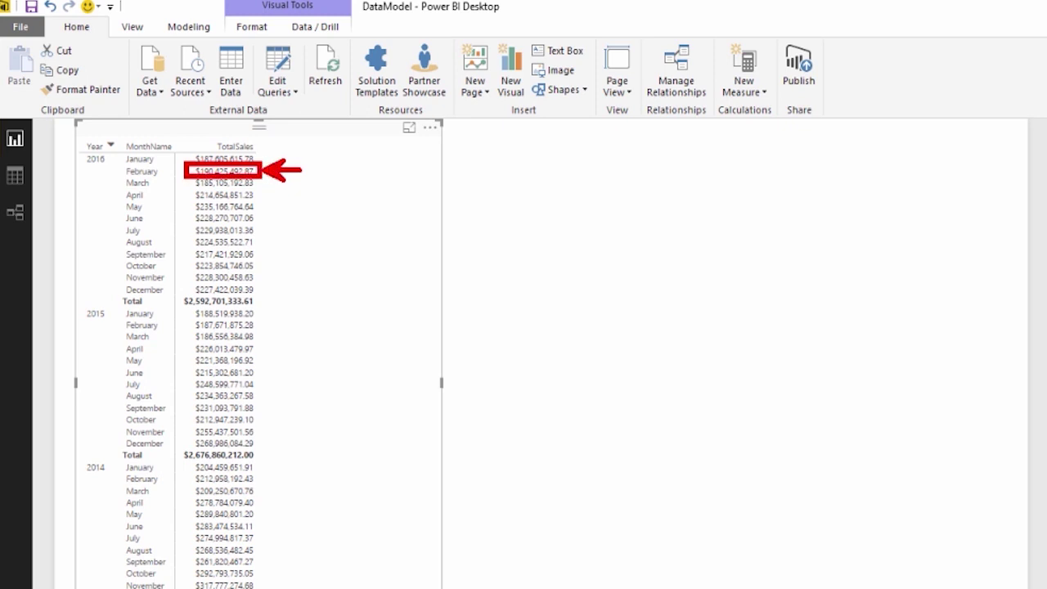
drag(157, 175, 192, 219)
key(ctrl+z)
key(ctrl+z)
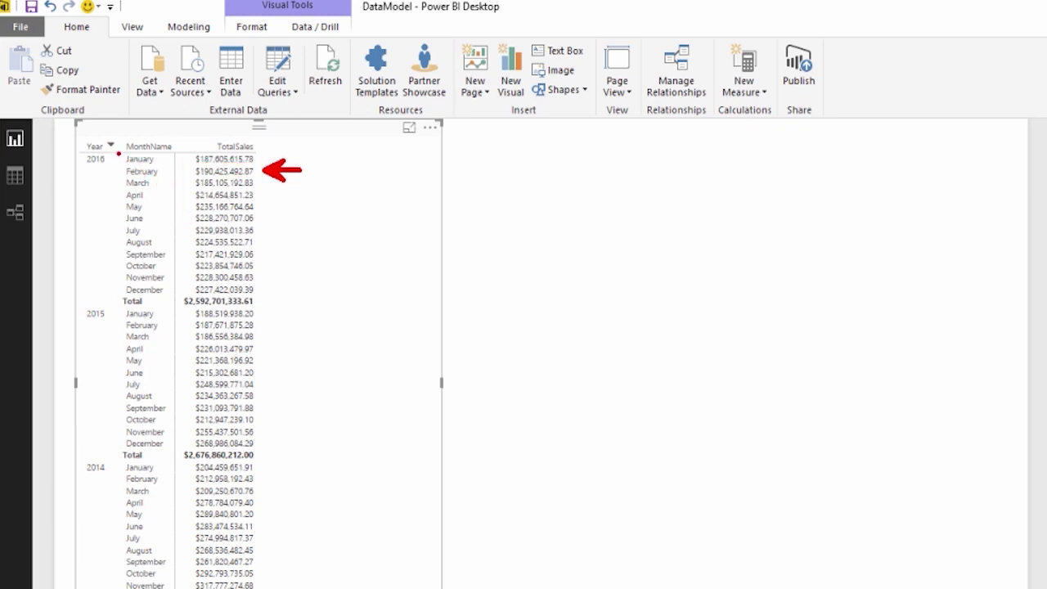
mouse_move(118, 154)
mouse_down()
mouse_move(143, 176)
mouse_move(168, 179)
mouse_move(169, 168)
mouse_up()
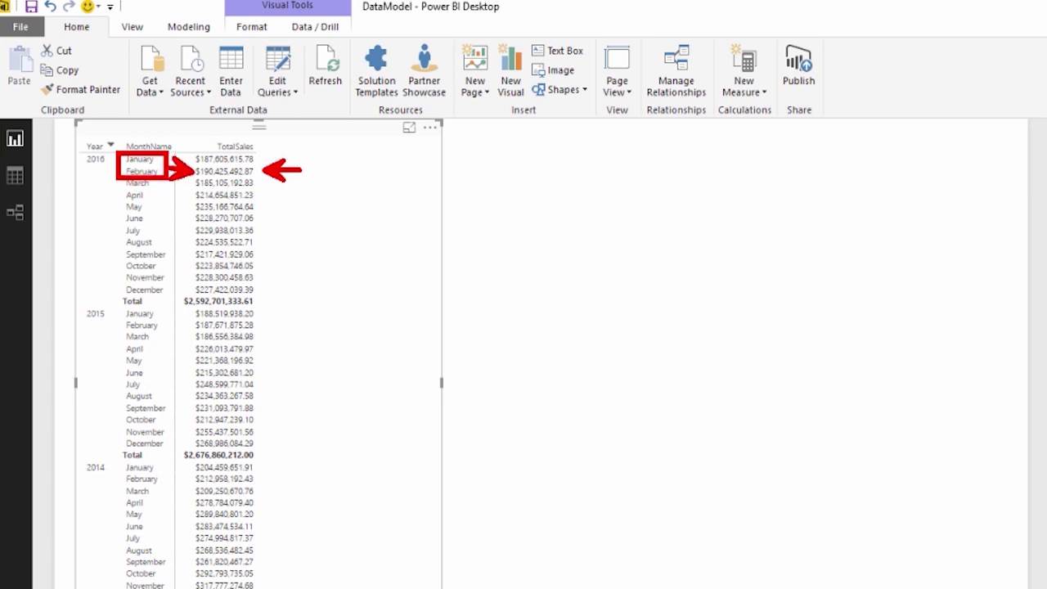
key(e)
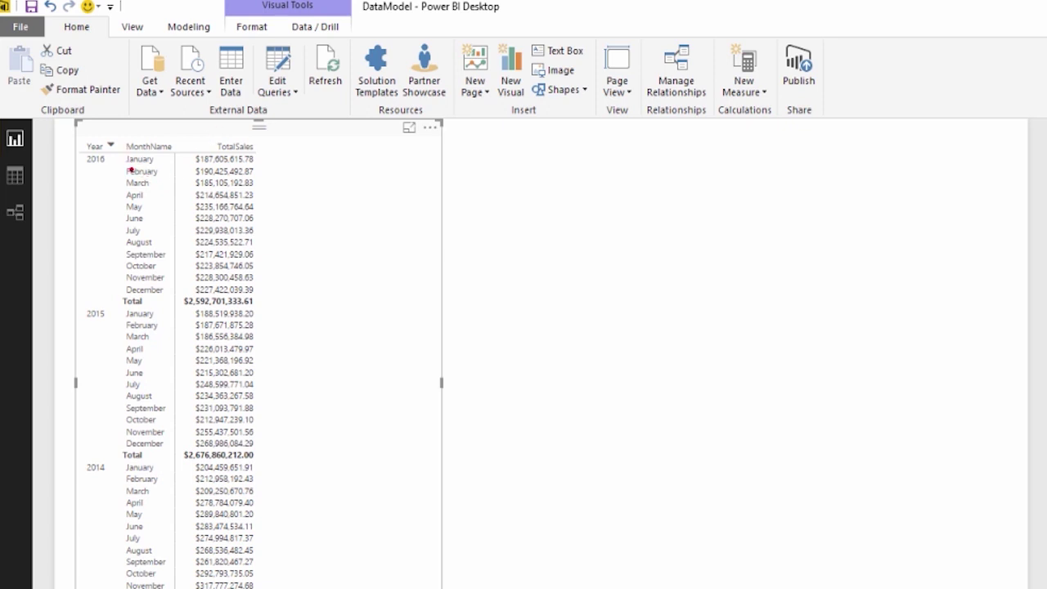
mouse_move(127, 173)
mouse_down()
mouse_move(155, 172)
mouse_move(141, 158)
mouse_move(150, 160)
mouse_up()
key(Escape)
key(ctrl+2)
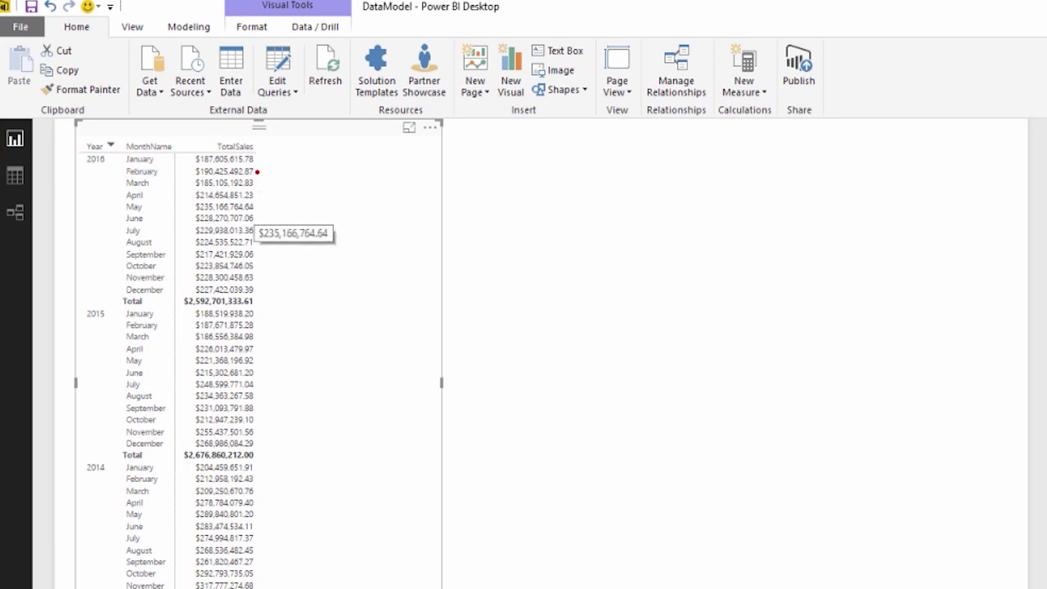
drag(259, 172, 315, 171)
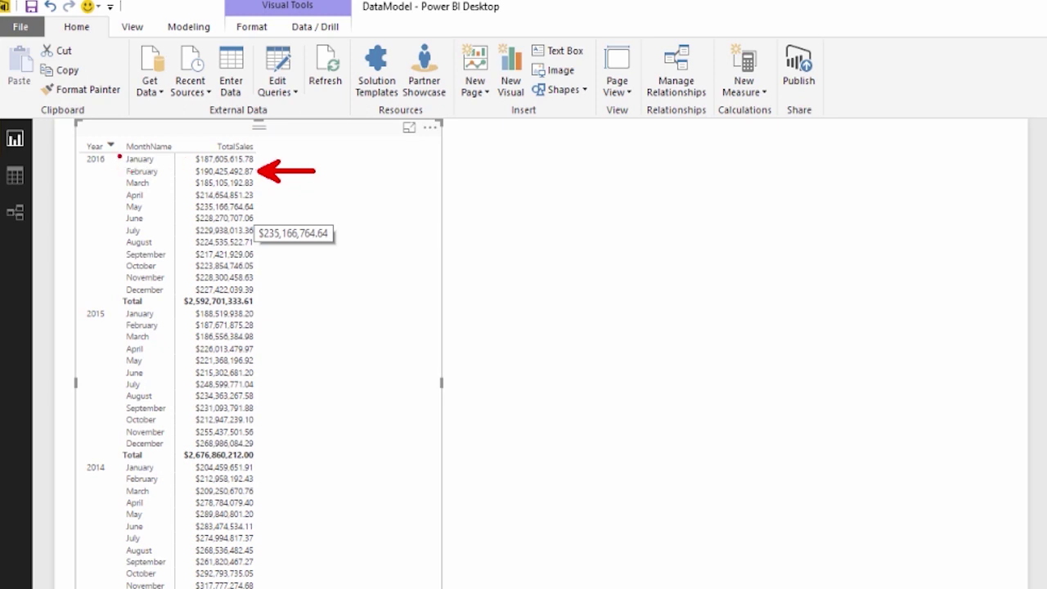
drag(120, 153, 172, 177)
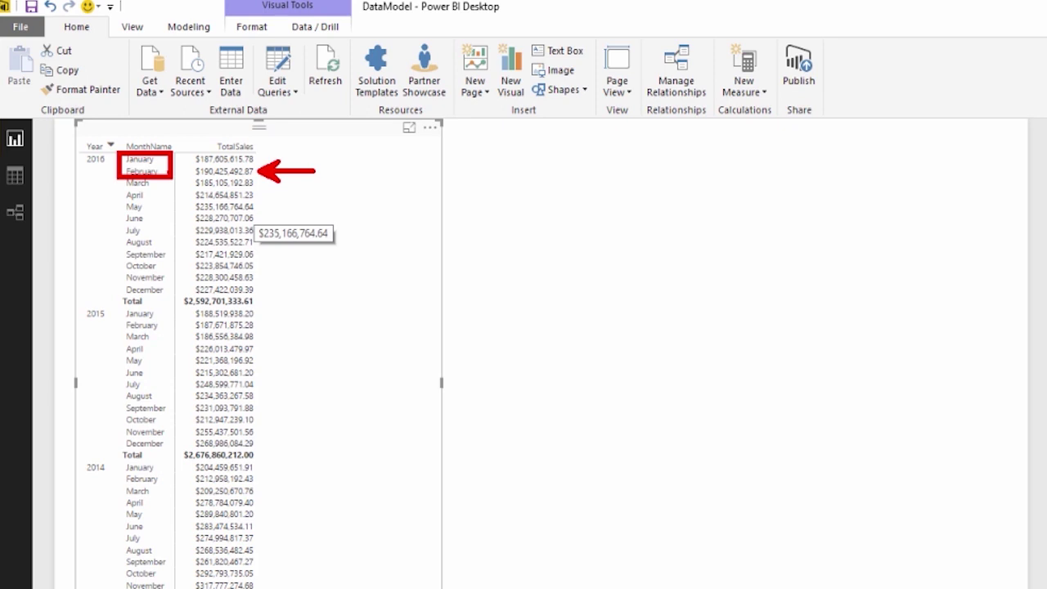
key(Escape)
key(ctrl+2)
mouse_move(451, 220)
mouse_down()
mouse_move(450, 259)
mouse_move(454, 249)
mouse_up()
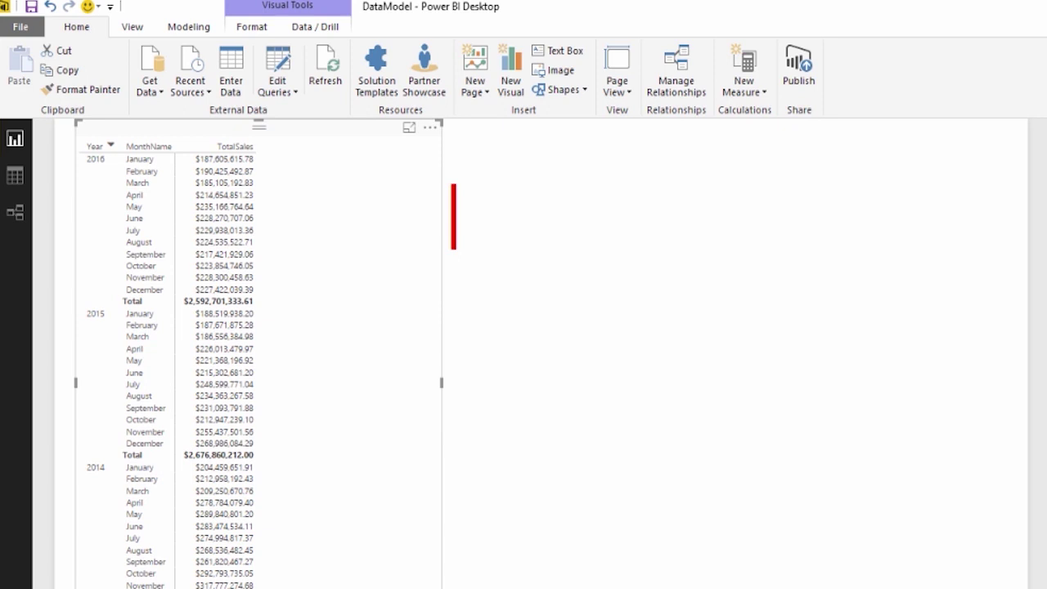
text(CALCULATE)
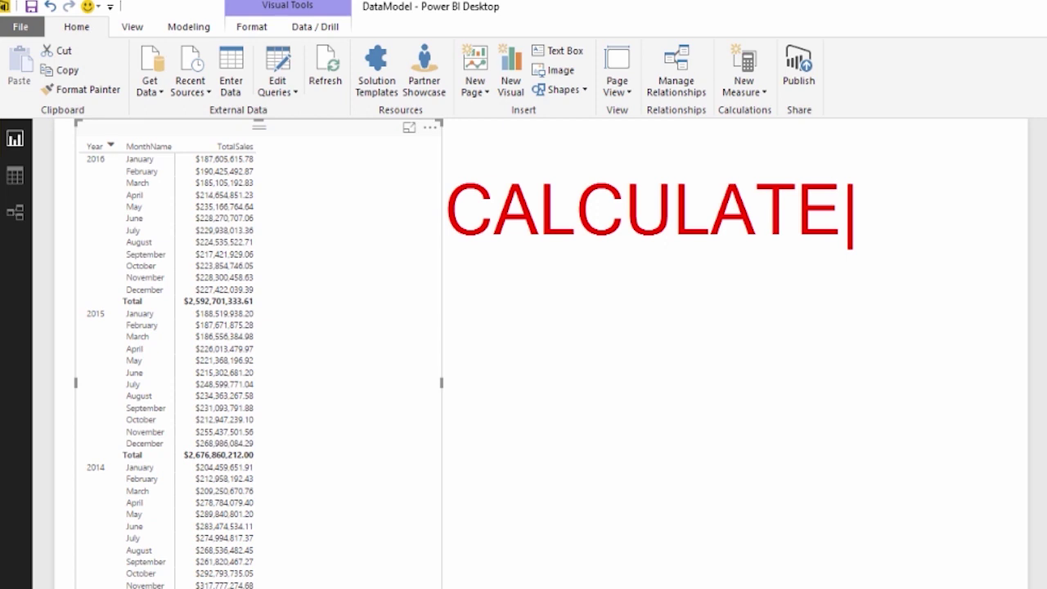
key(Return)
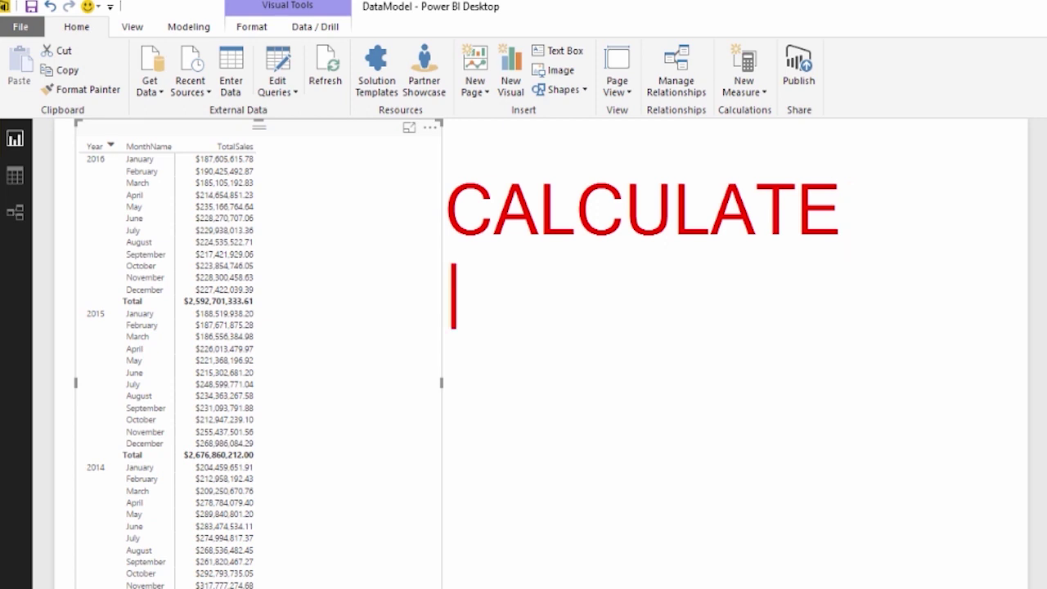
text(Sum)
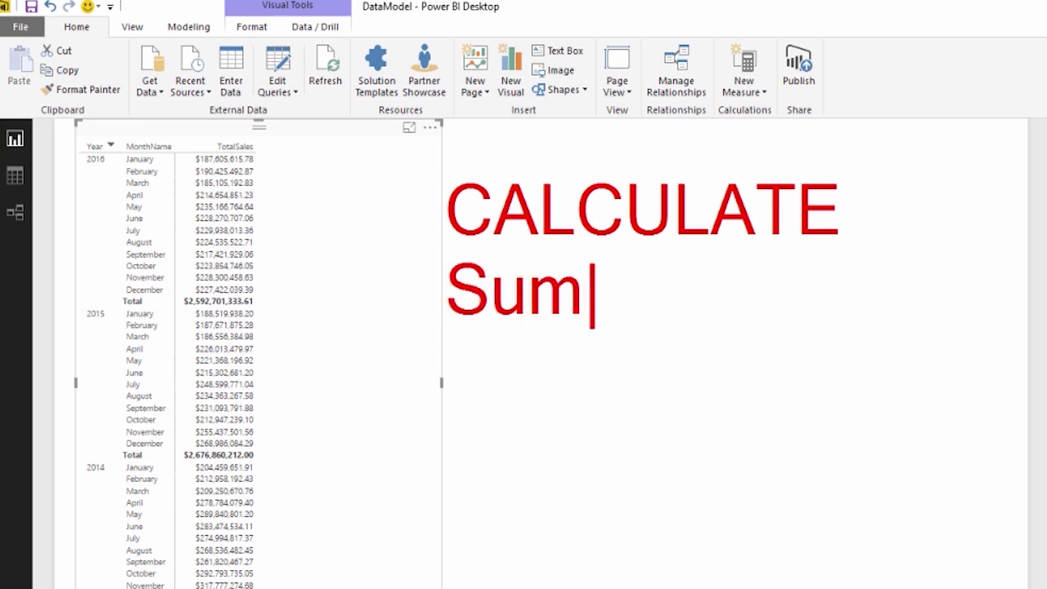
text(, )
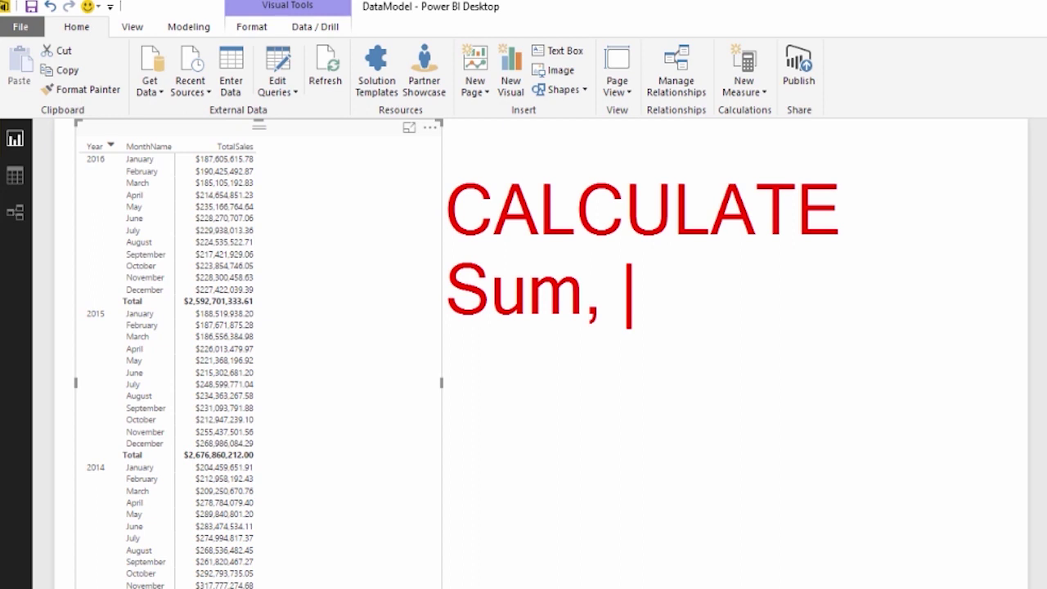
text(IF)
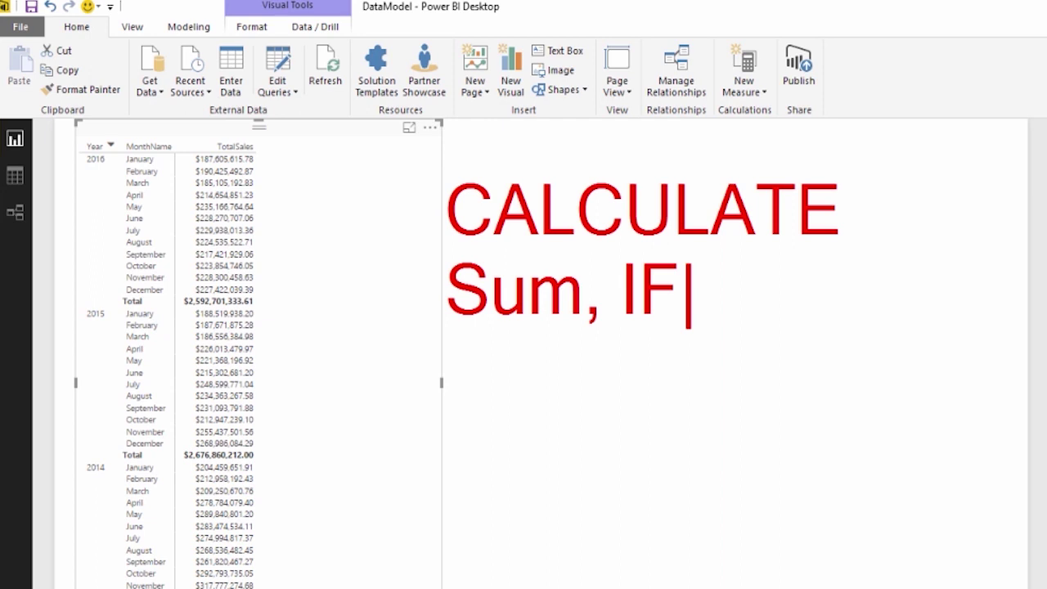
mouse_move(685, 271)
mouse_down()
mouse_move(635, 247)
mouse_move(644, 339)
mouse_move(687, 254)
mouse_move(655, 259)
mouse_up()
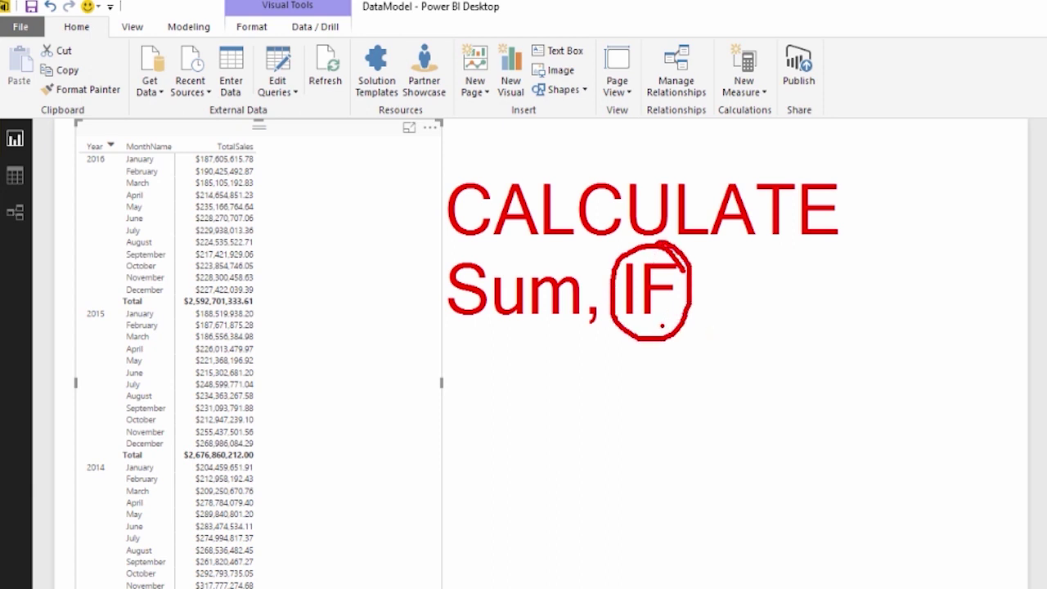
drag(671, 314, 720, 374)
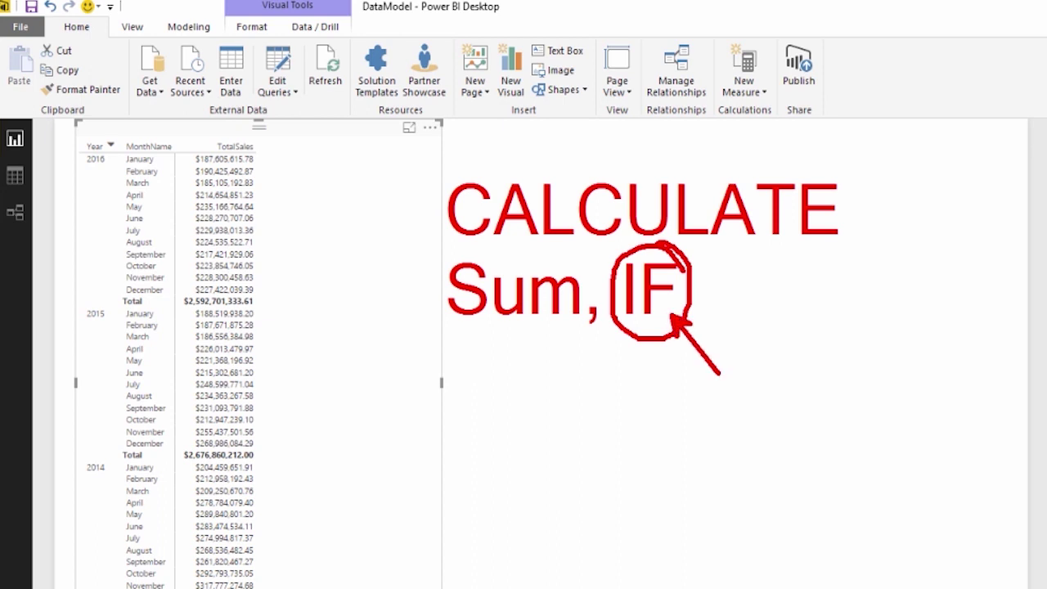
drag(118, 156, 165, 160)
key(ctrl+z)
drag(124, 172, 155, 171)
key(ctrl+z)
drag(115, 150, 168, 181)
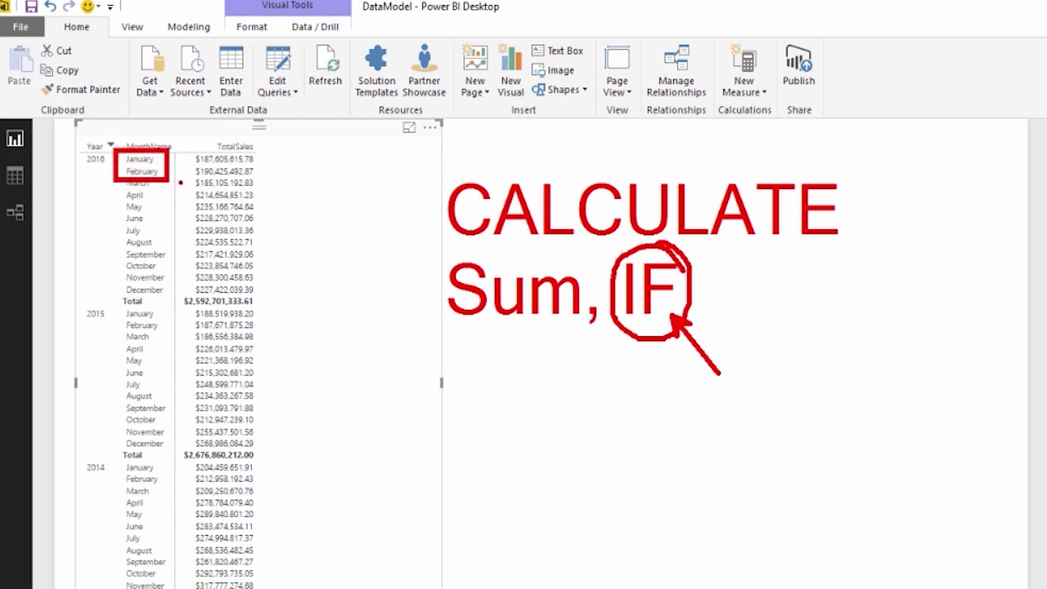
key(Escape)
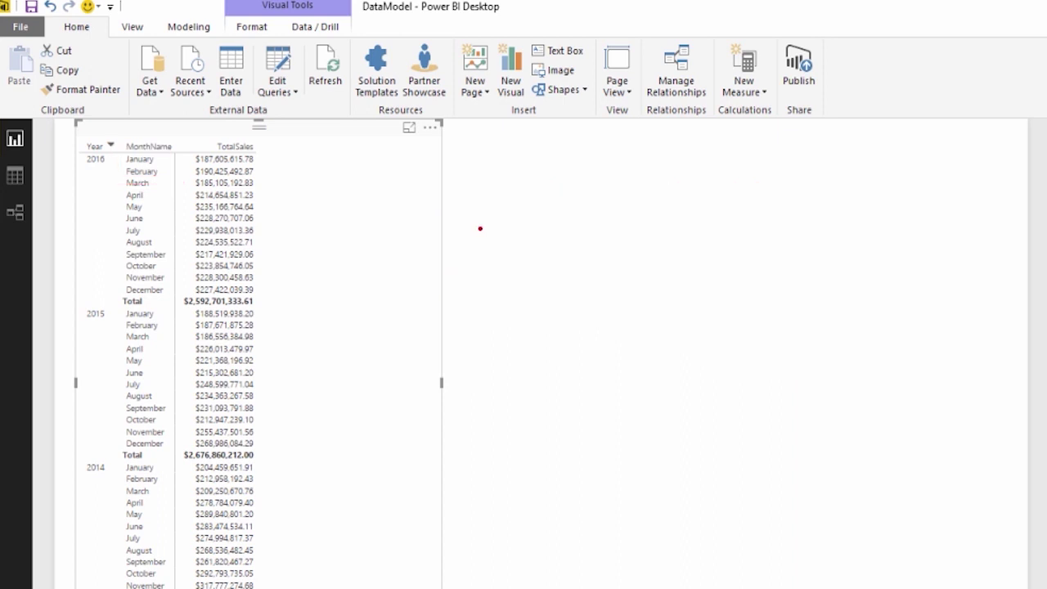
key(t)
text(YTD)
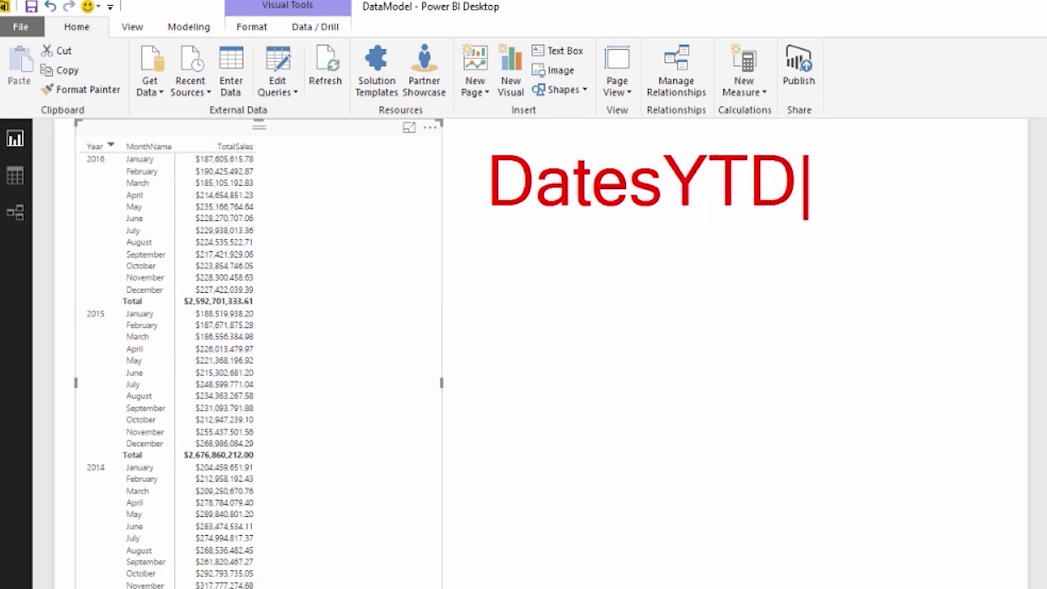
drag(487, 225, 775, 220)
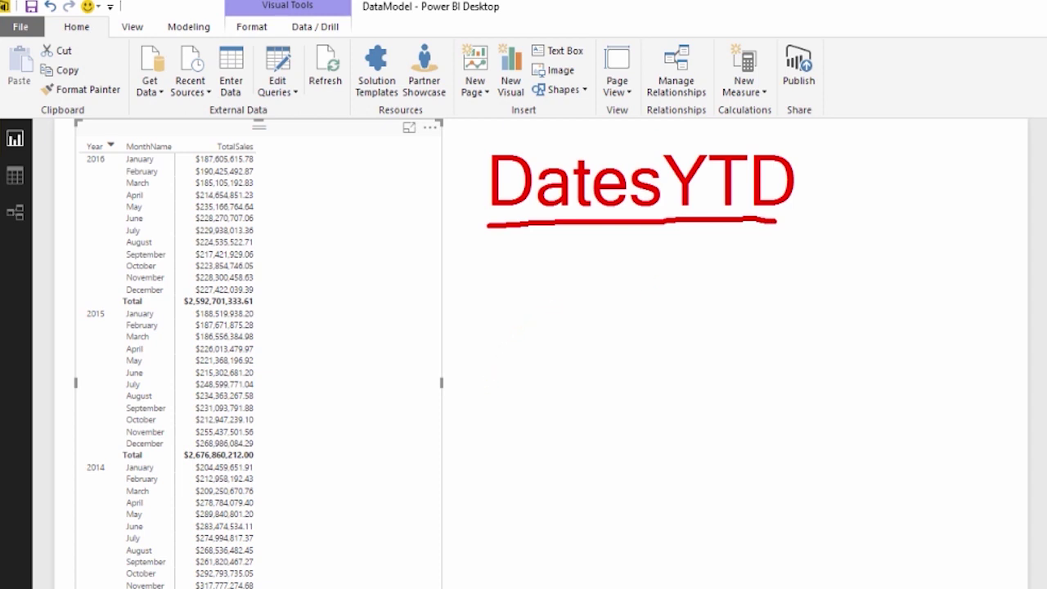
drag(763, 240, 818, 313)
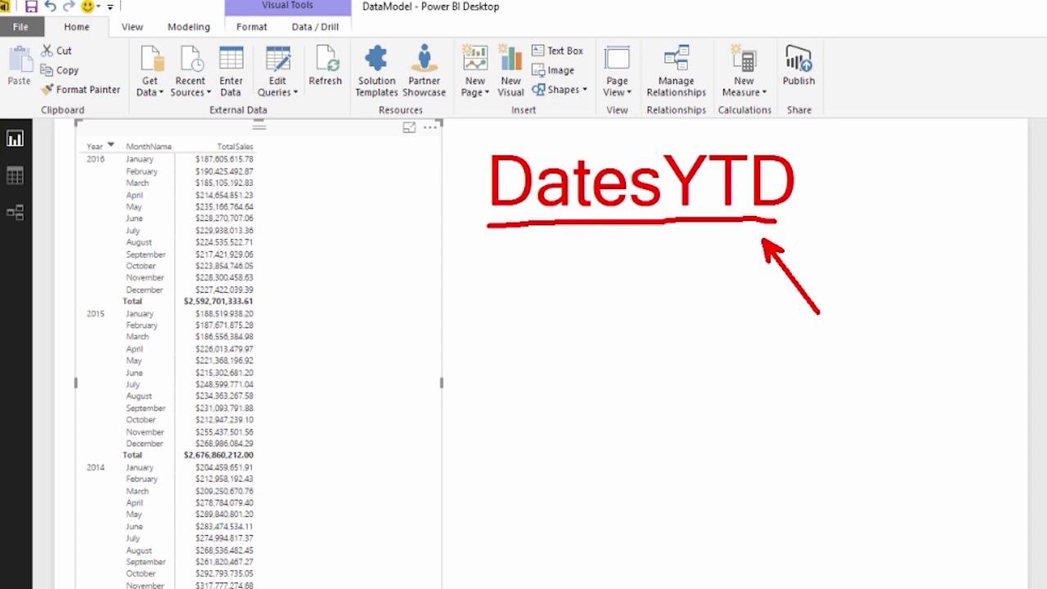
key(Escape)
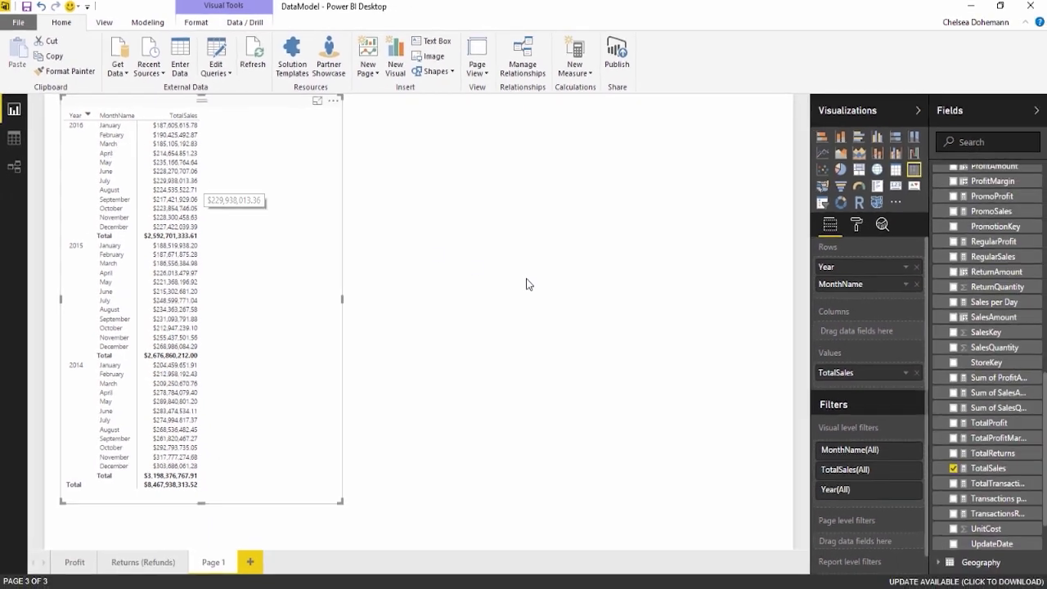
Create a new measure named TotaSales YTD in the FactSales table and begin its formula with the CALCULATE function
scroll(962, 324, up, 10)
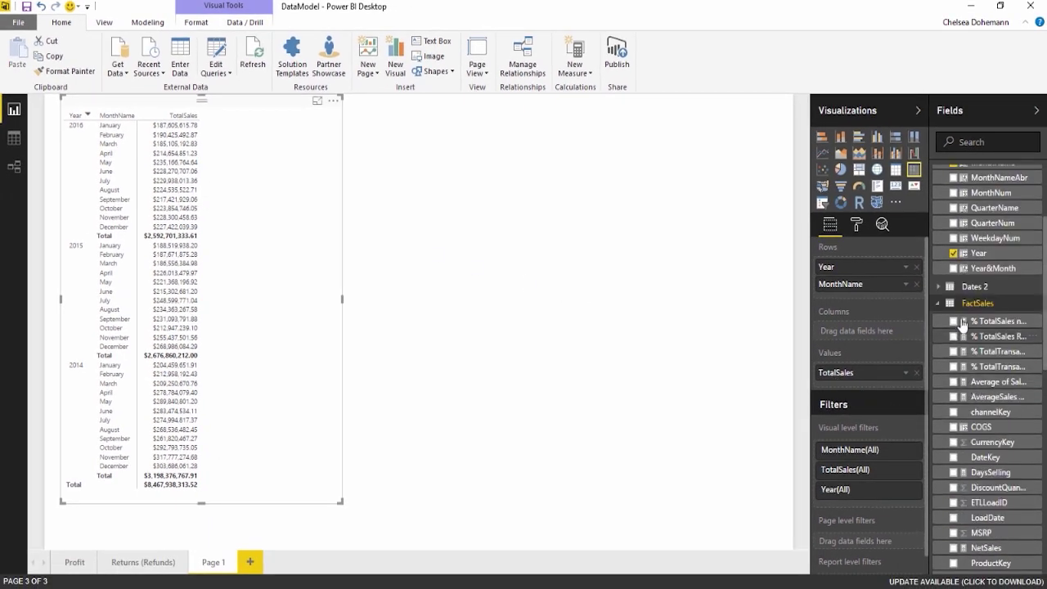
right_click(970, 303)
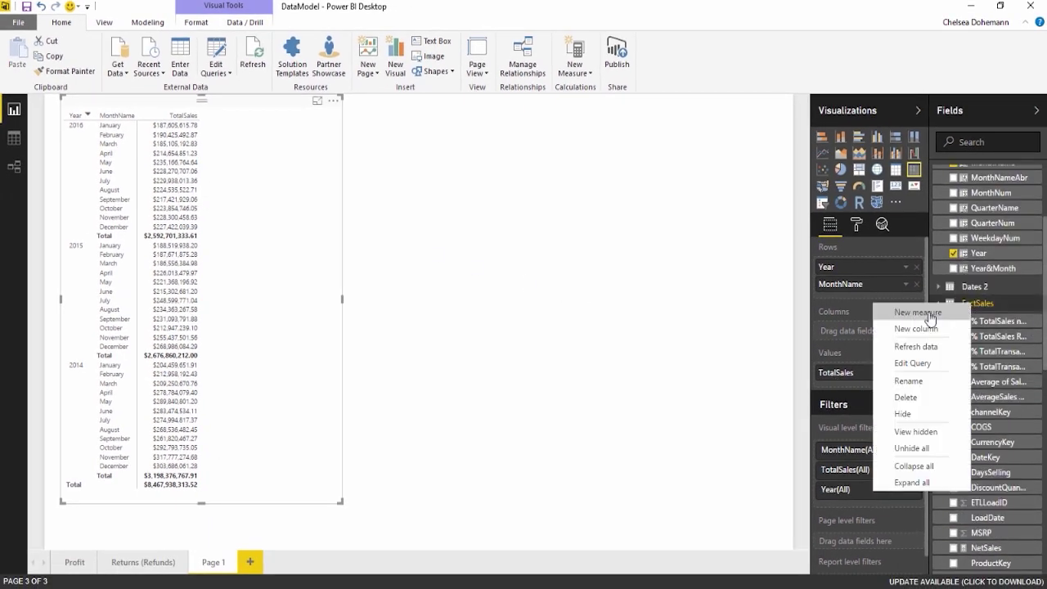
click(930, 318)
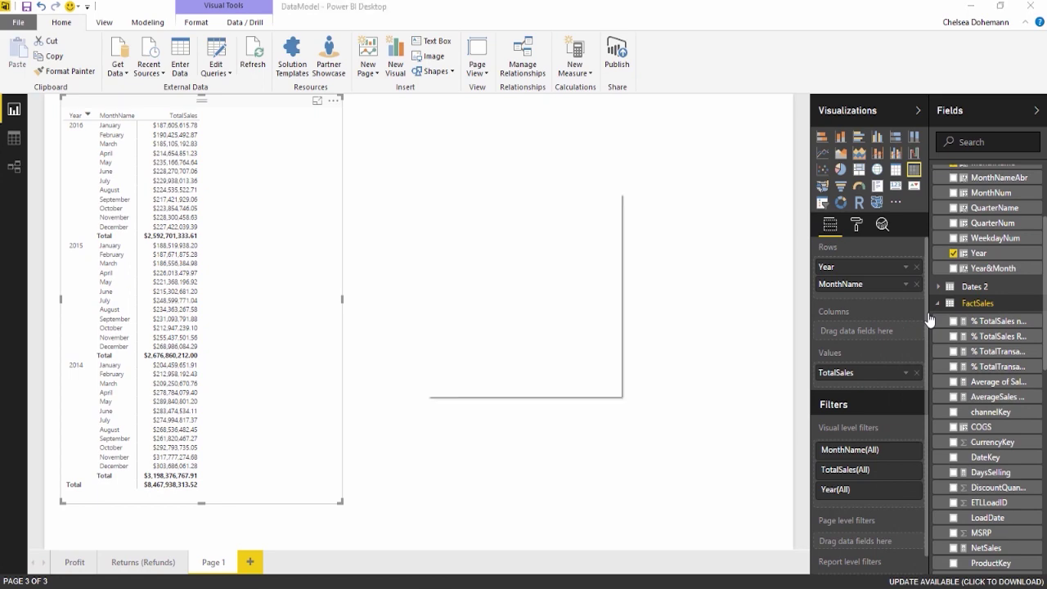
text(T)
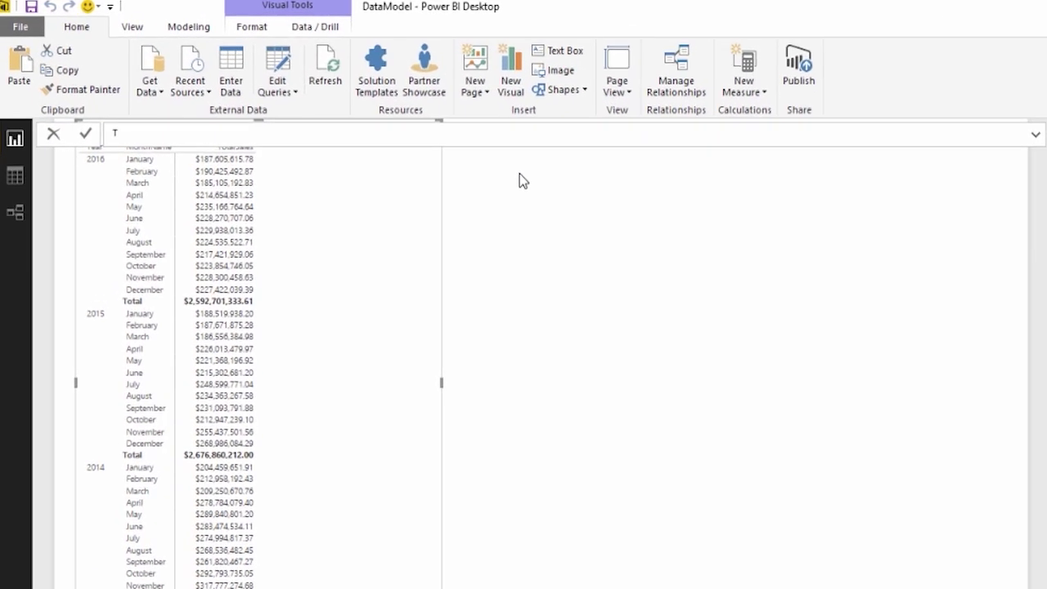
text(otaSales YTD = CALCUL)
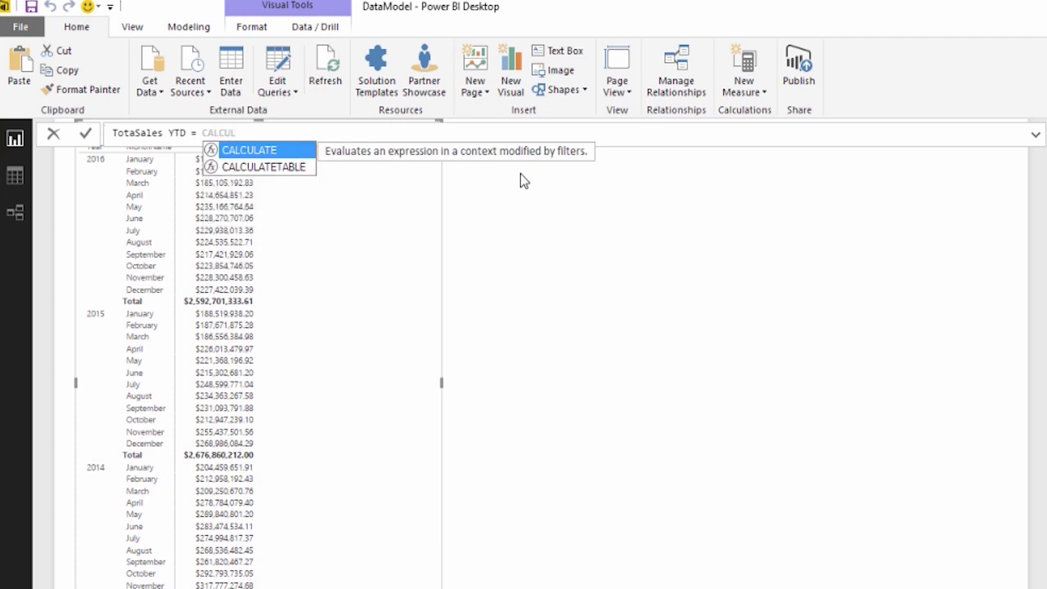
key(Tab)
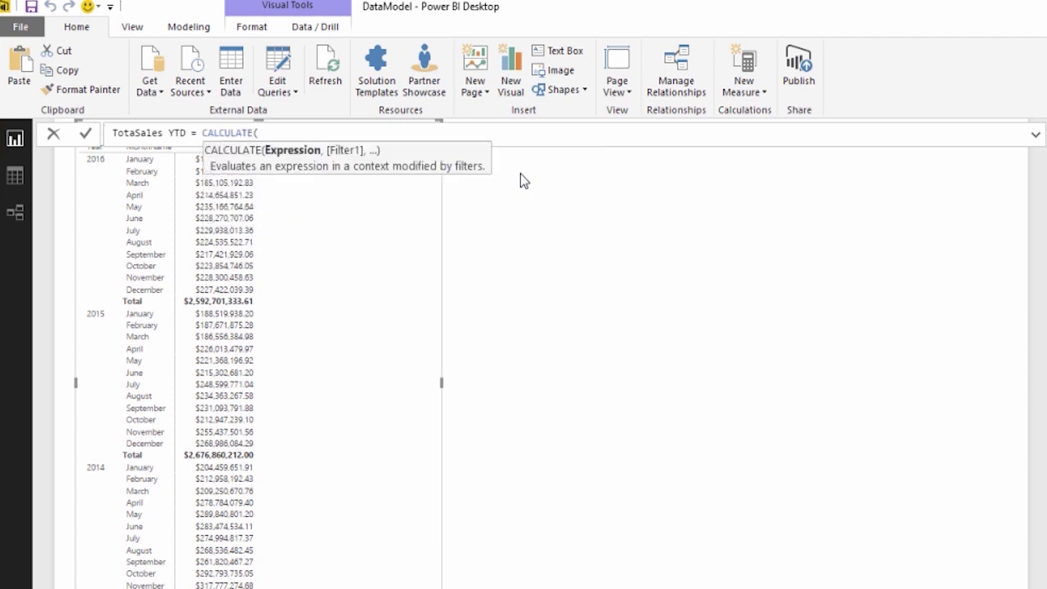
Enter the [TotalSales] measure as the expression argument of CALCULATE
text(T)
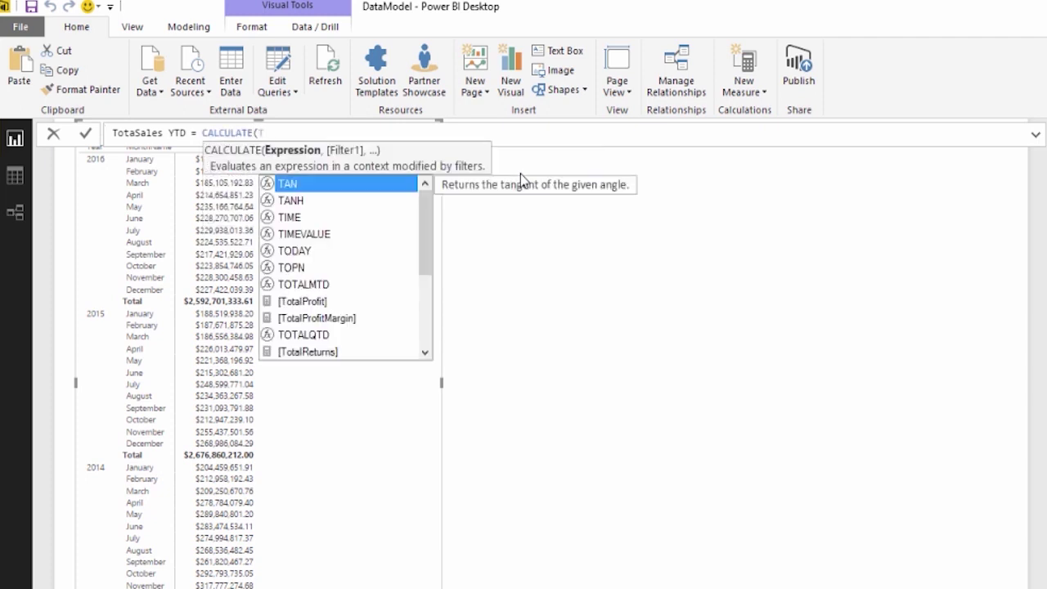
text(ota)
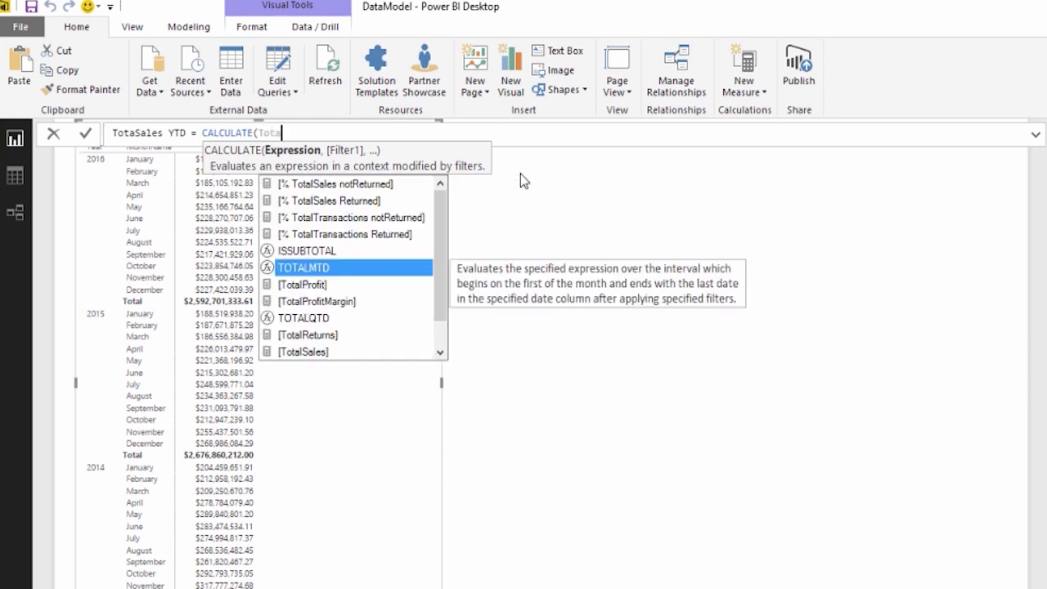
text(l)
key(Down)
key(Down)
key(Down)
key(Down)
key(Down)
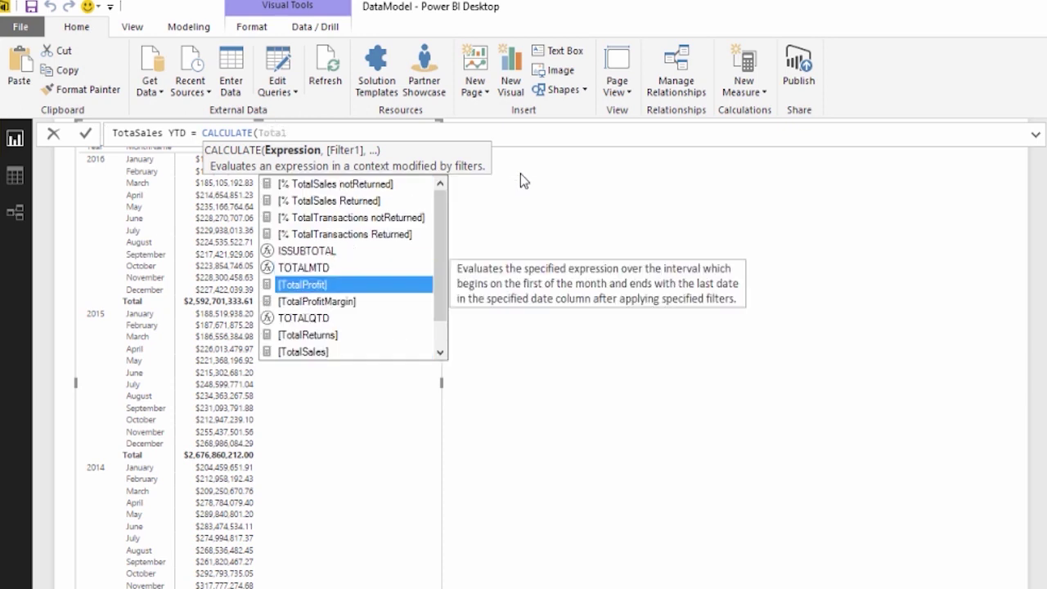
key(Tab)
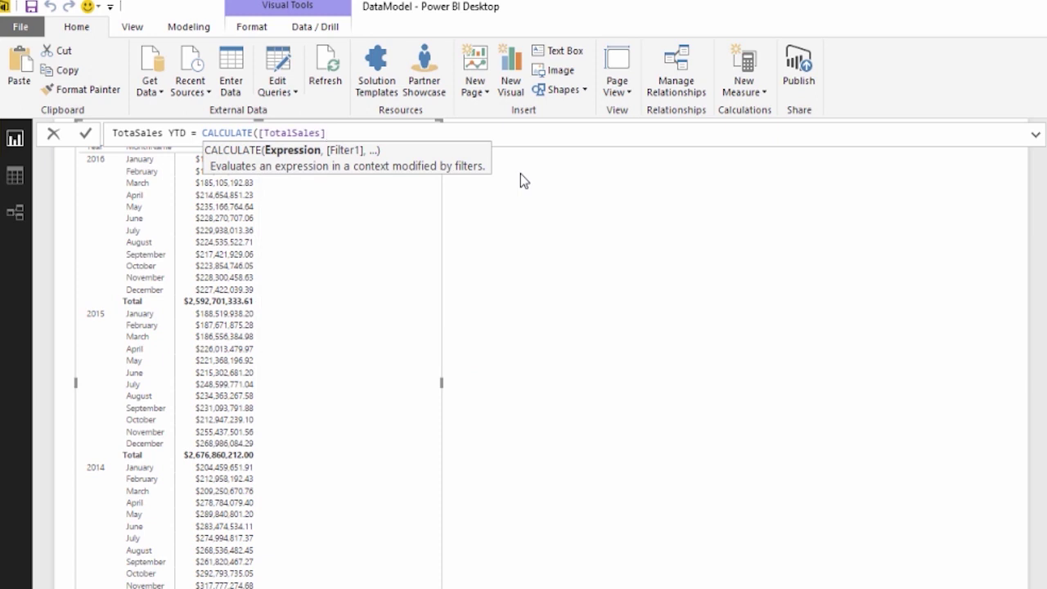
text(,)
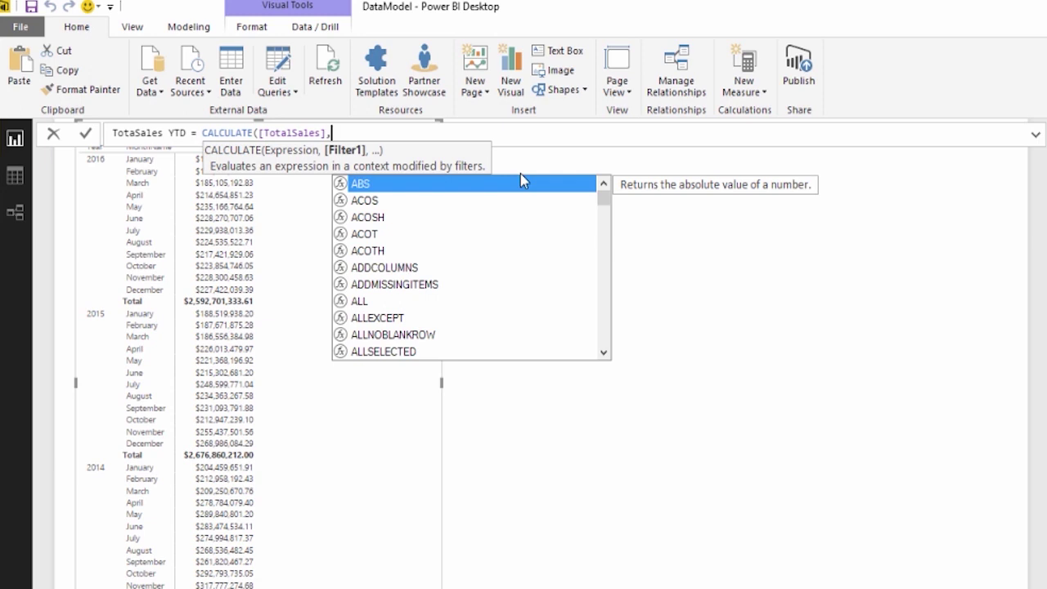
Add DATESYTD(Dates[DateKey]) as the filter argument of CALCULATE and commit the measure
text(Datesytd)
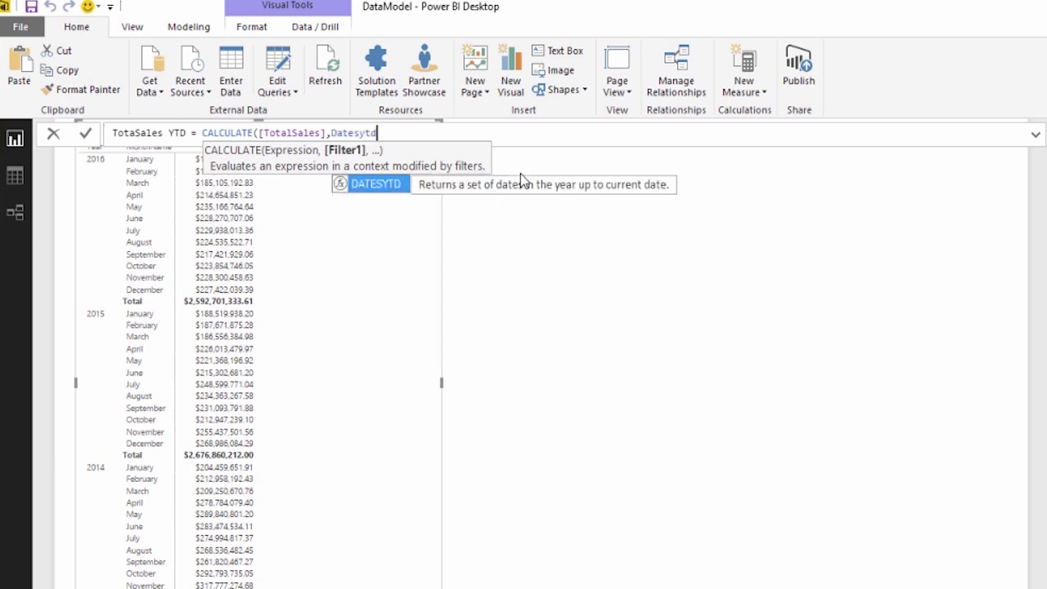
key(Tab)
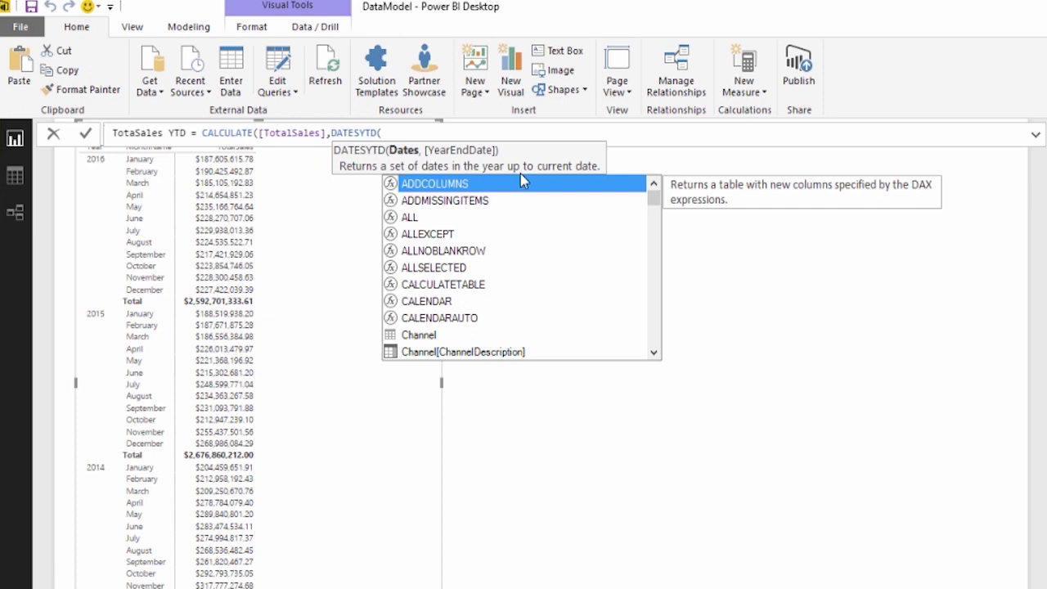
text(Date)
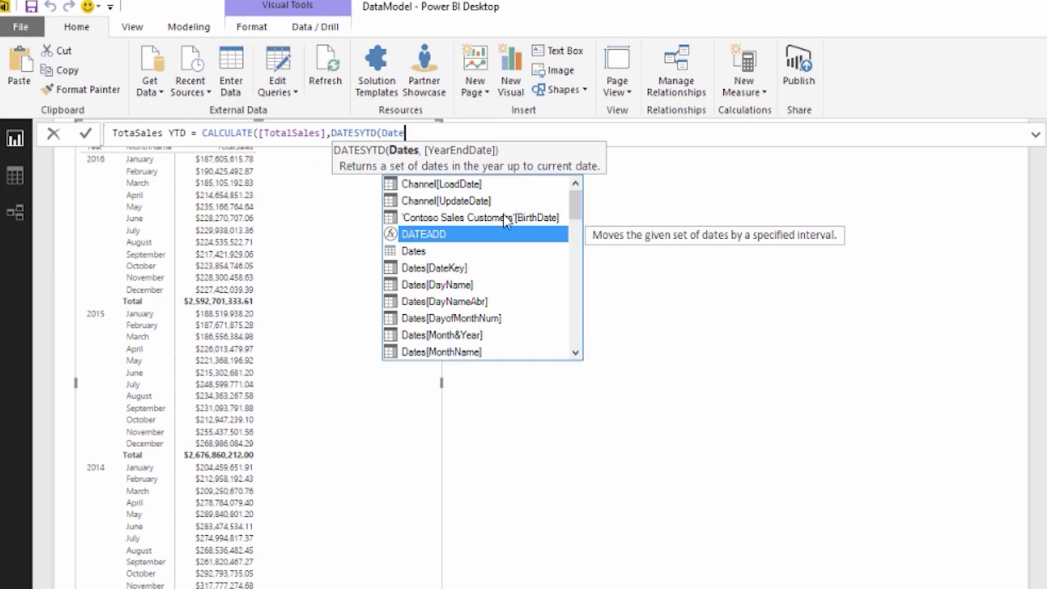
click(434, 273)
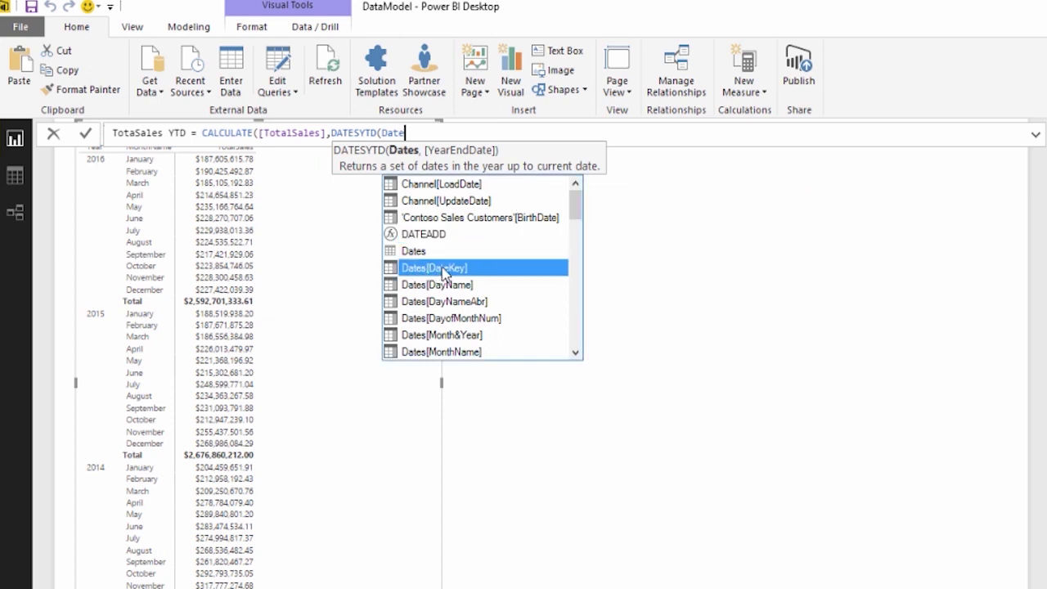
double_click(444, 273)
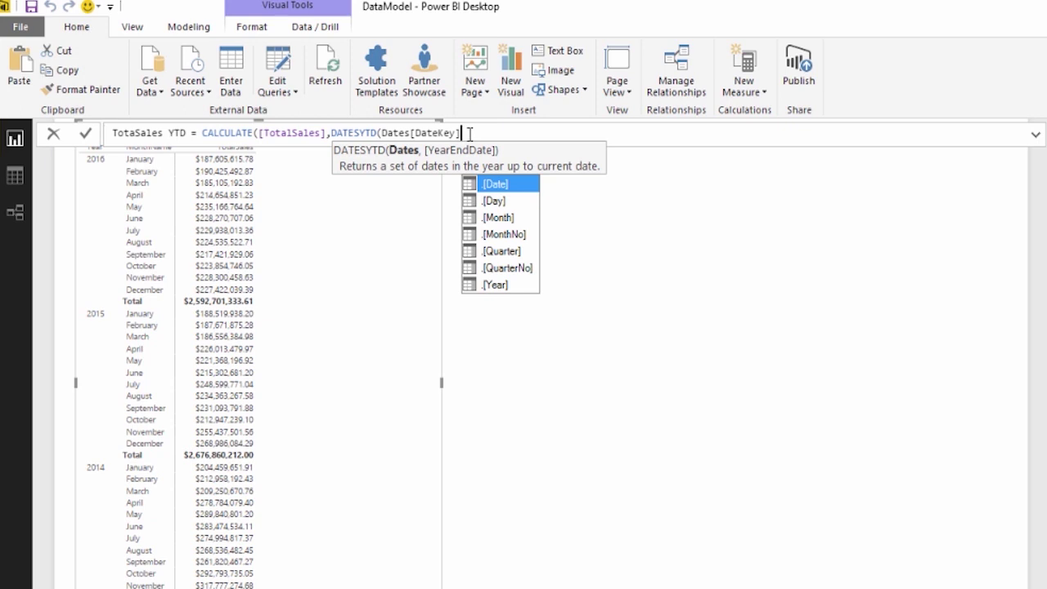
text())
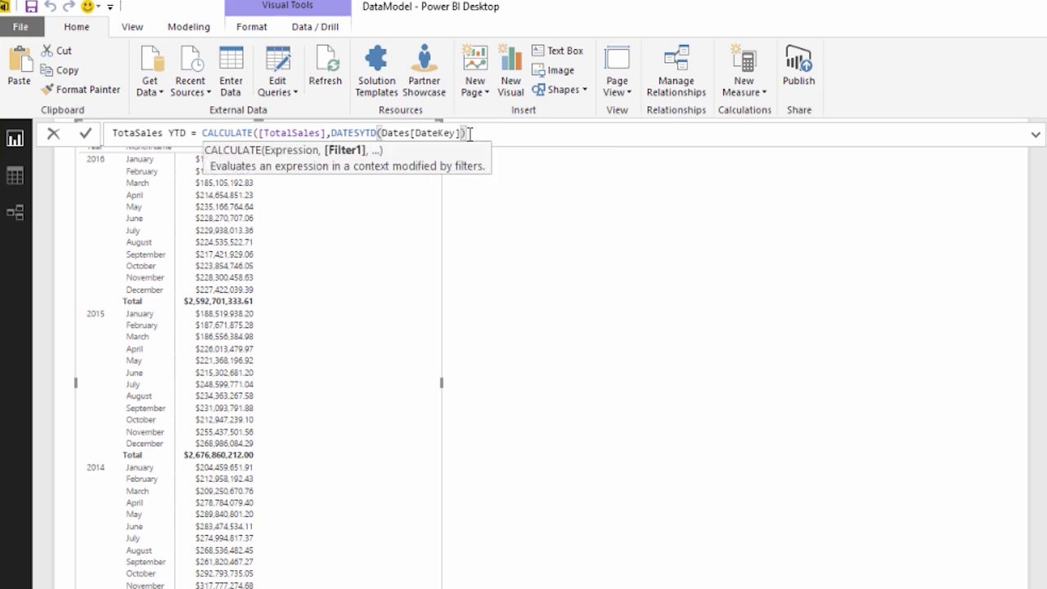
text())
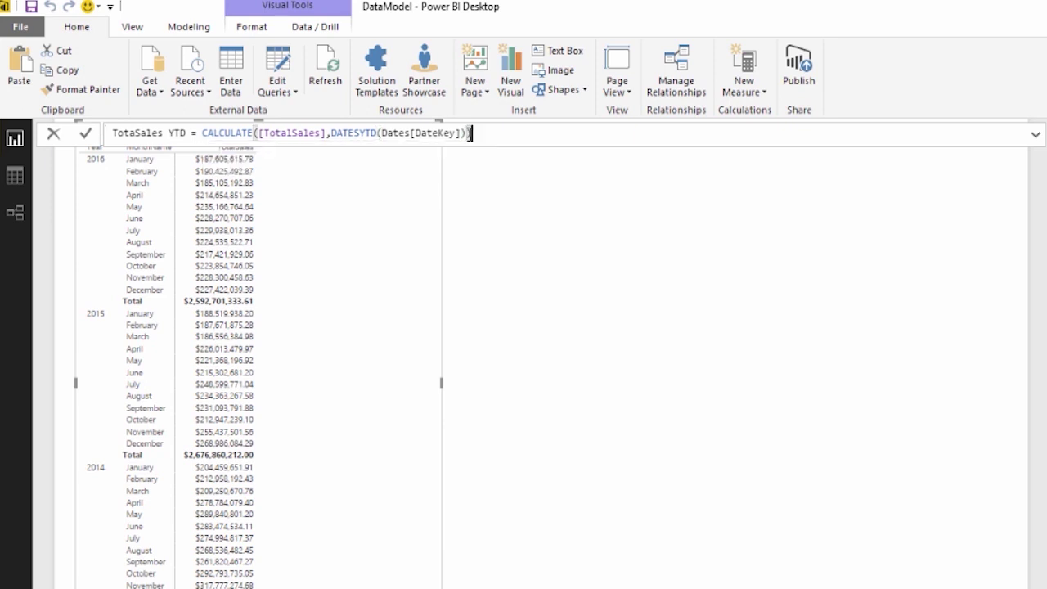
key(Return)
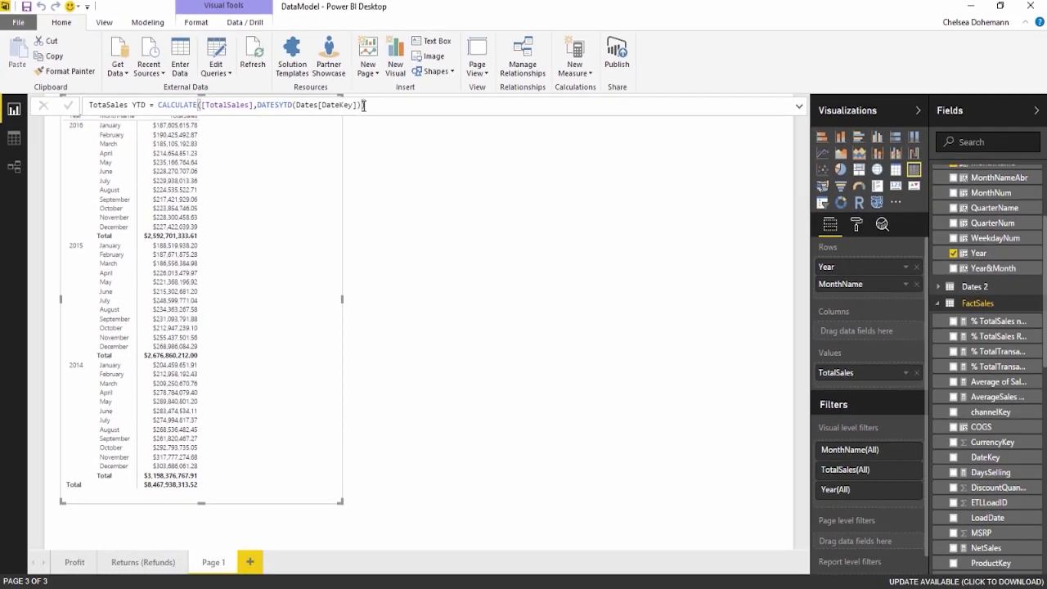
Add the TotaSales YTD measure to the matrix as a second value
scroll(965, 411, down, 5)
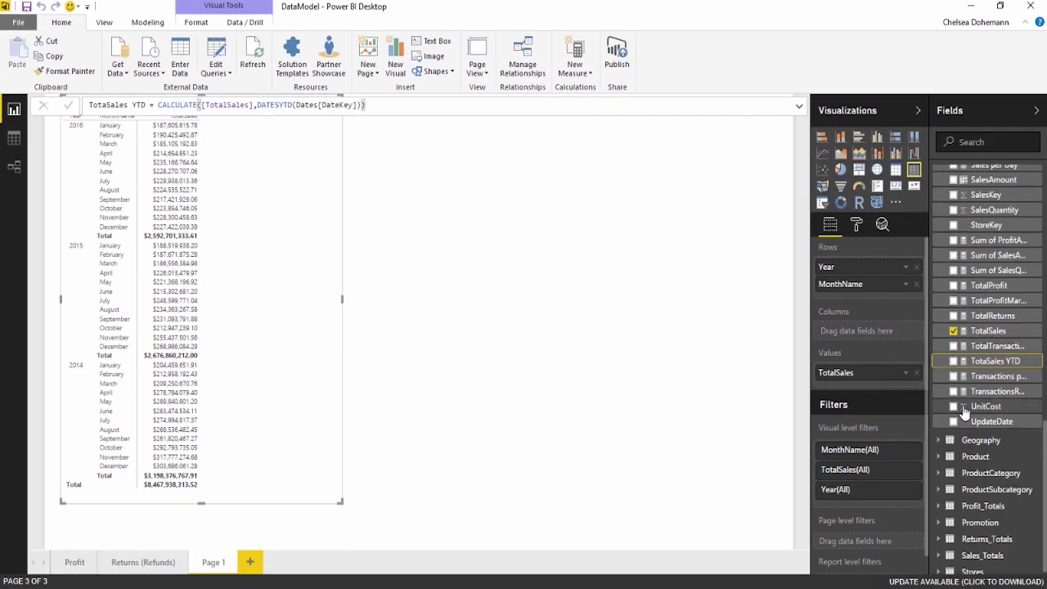
drag(984, 364, 226, 202)
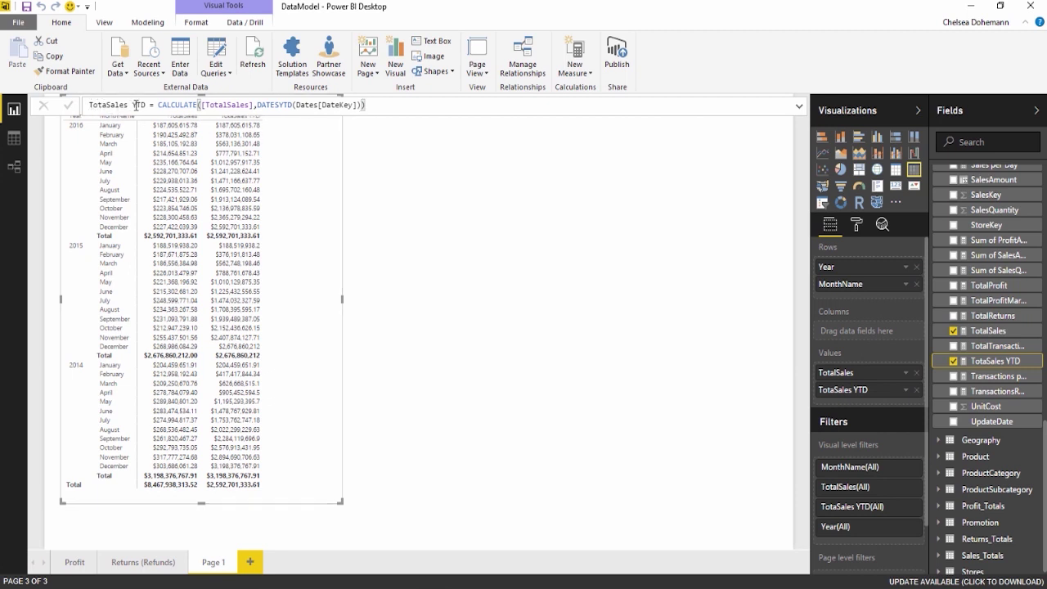
Review the expression and date filter arguments in the TotaSales YTD formula
drag(158, 105, 253, 106)
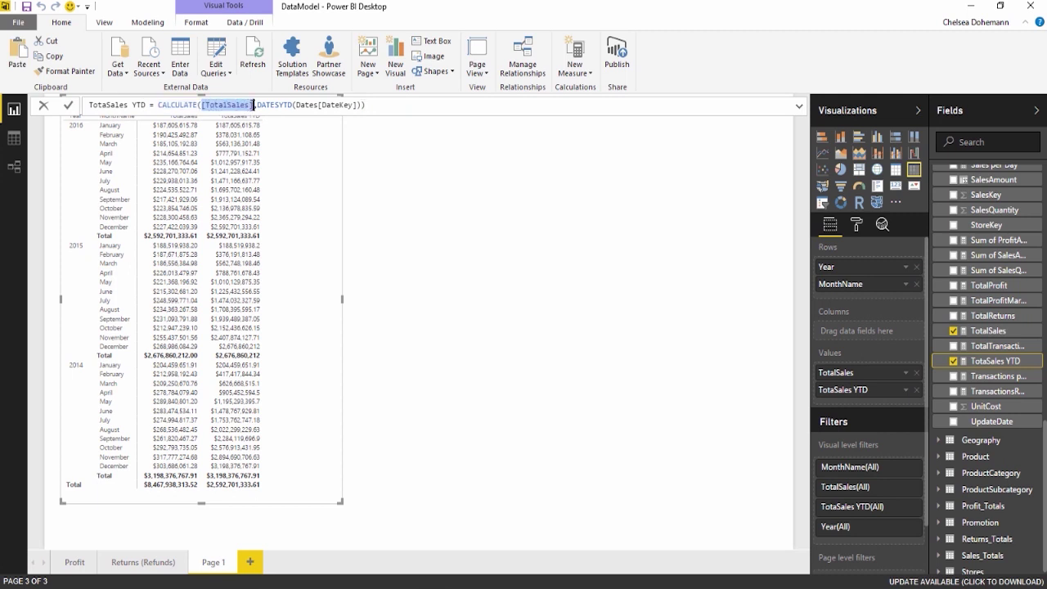
drag(256, 105, 359, 101)
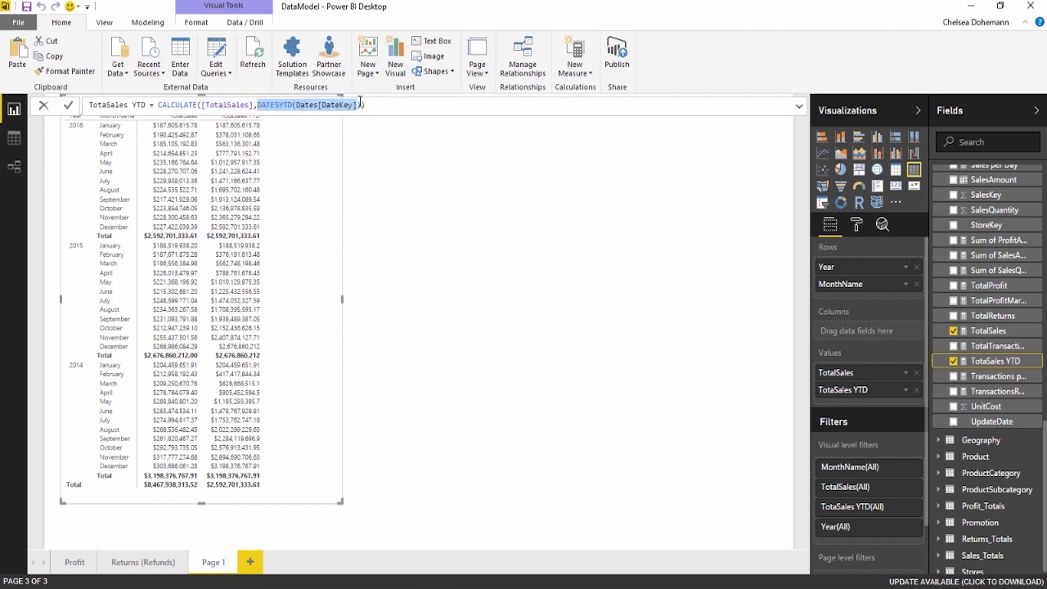
click(294, 106)
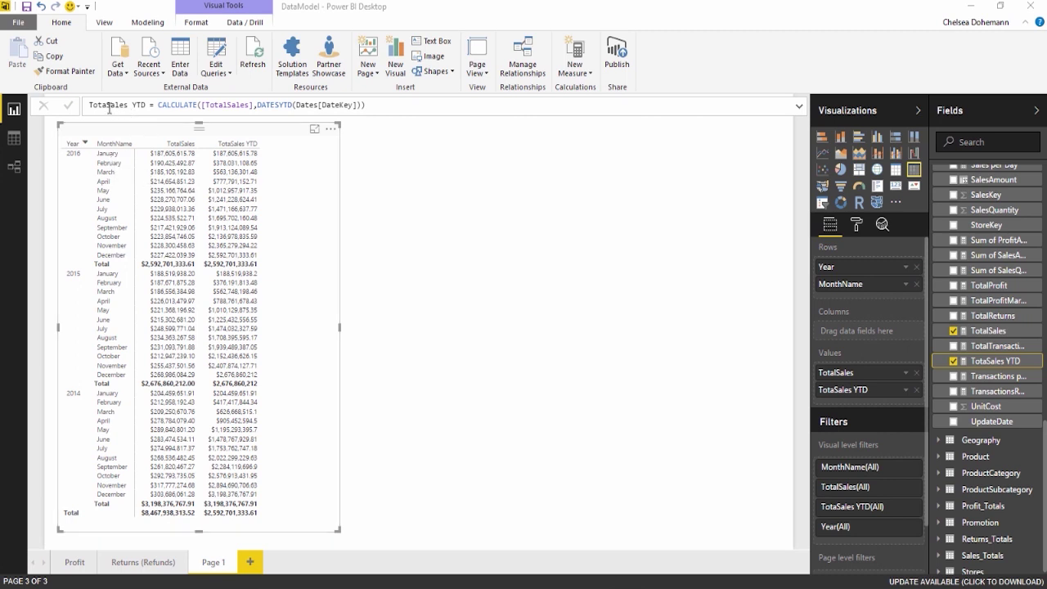
drag(158, 104, 388, 108)
click(388, 109)
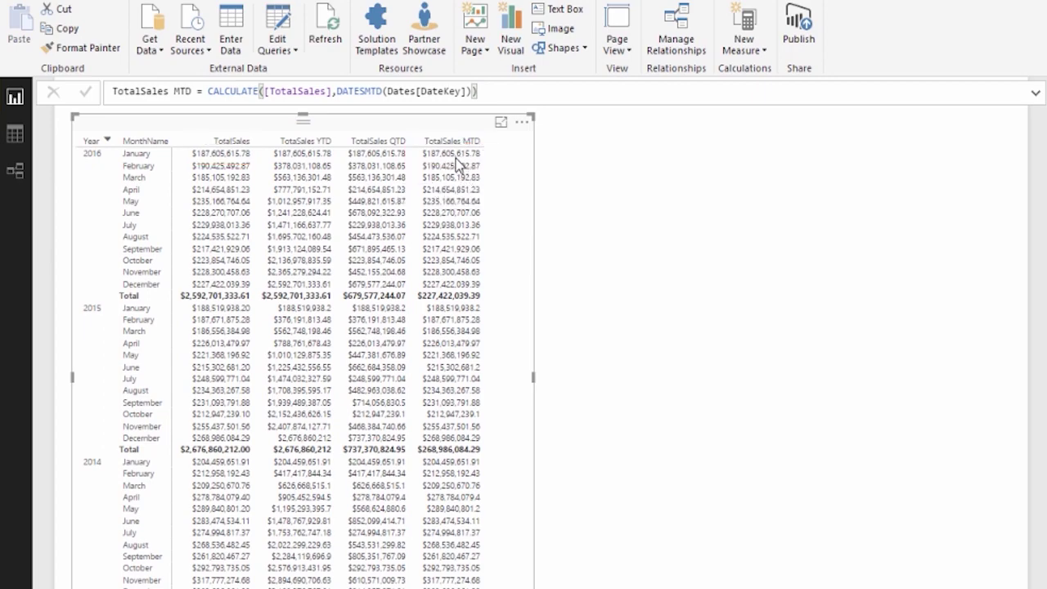
Review the TotalSales MTD formula and the Dates table fields it uses, and open the TotalSales QTD formula for comparison
mouse_move(456, 163)
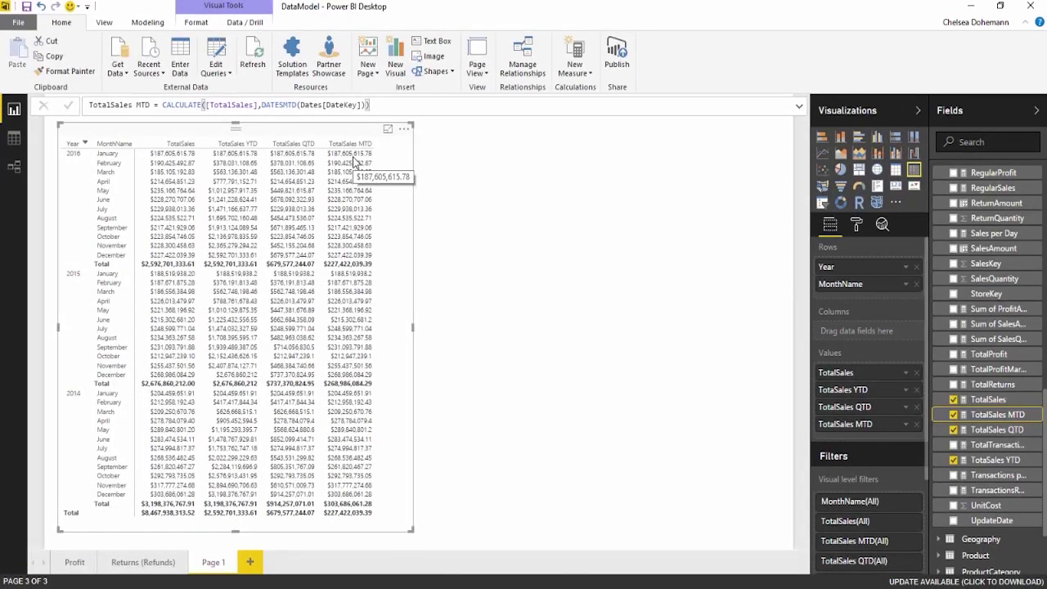
scroll(957, 489, up, 15)
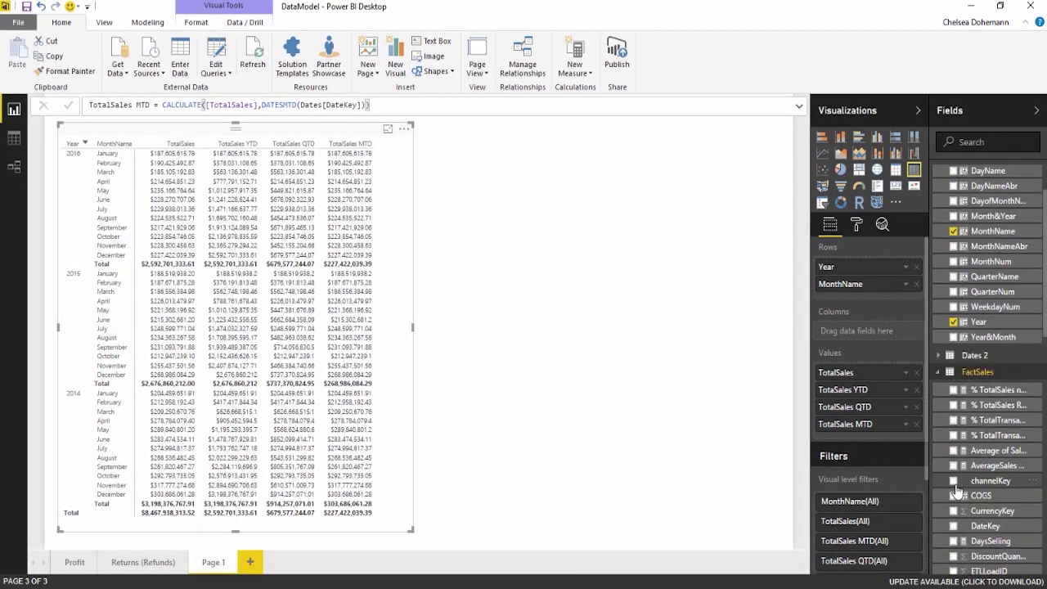
scroll(957, 489, up, 3)
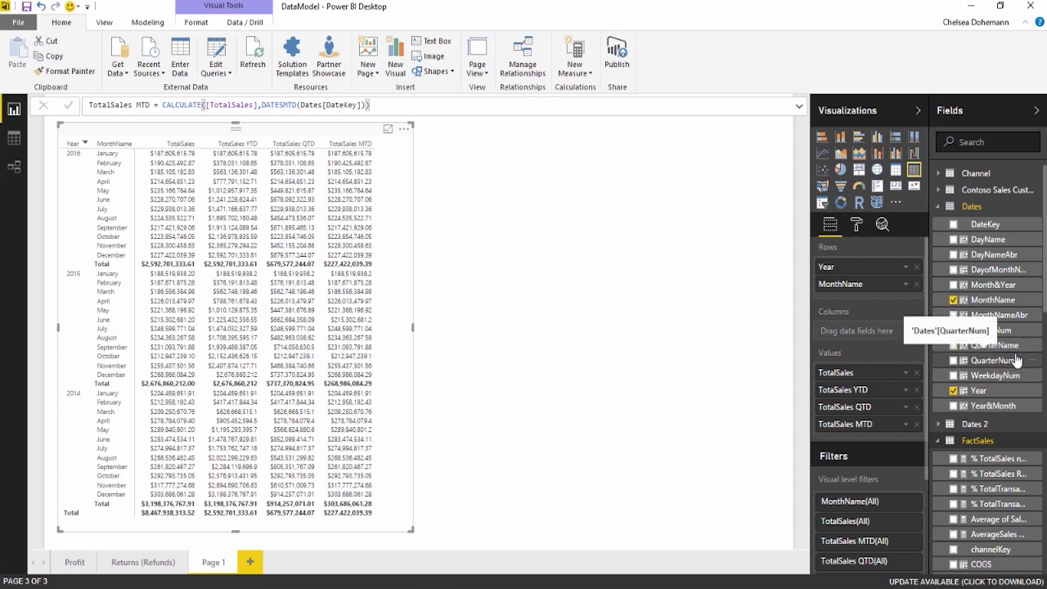
scroll(1007, 361, down, 10)
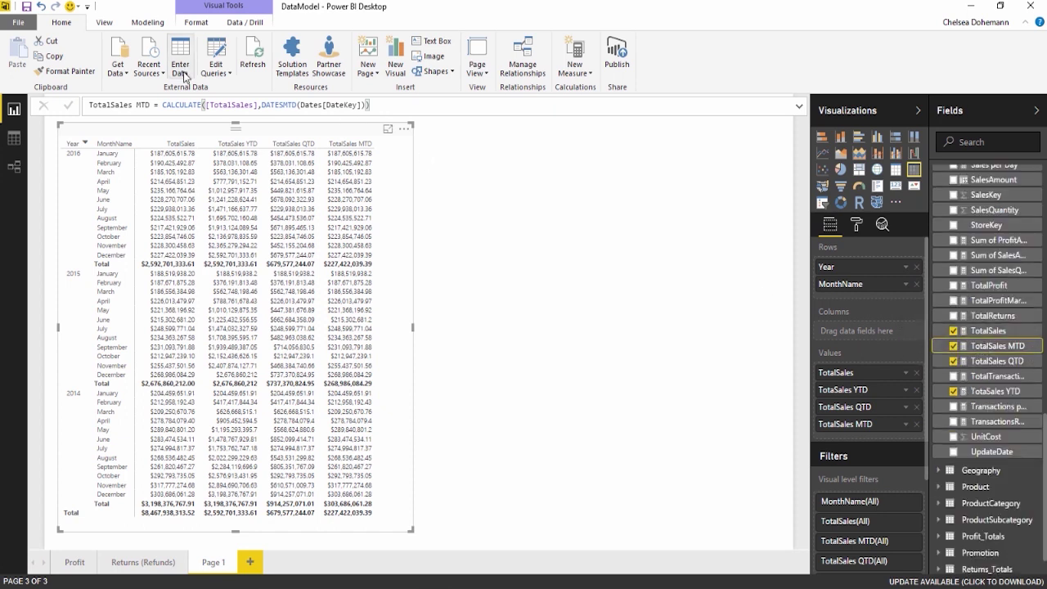
drag(90, 105, 386, 106)
click(386, 107)
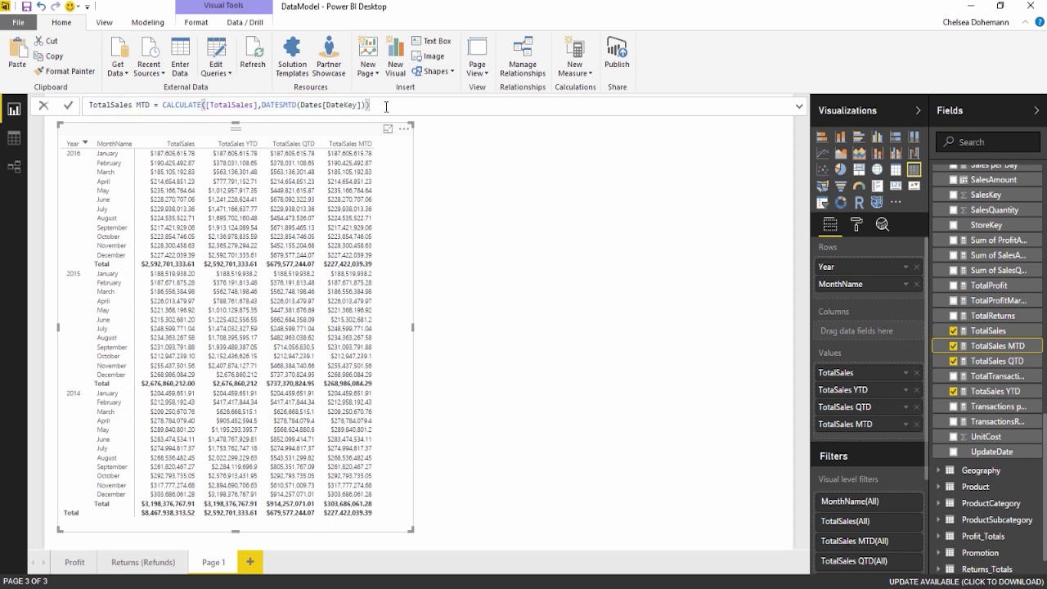
click(999, 367)
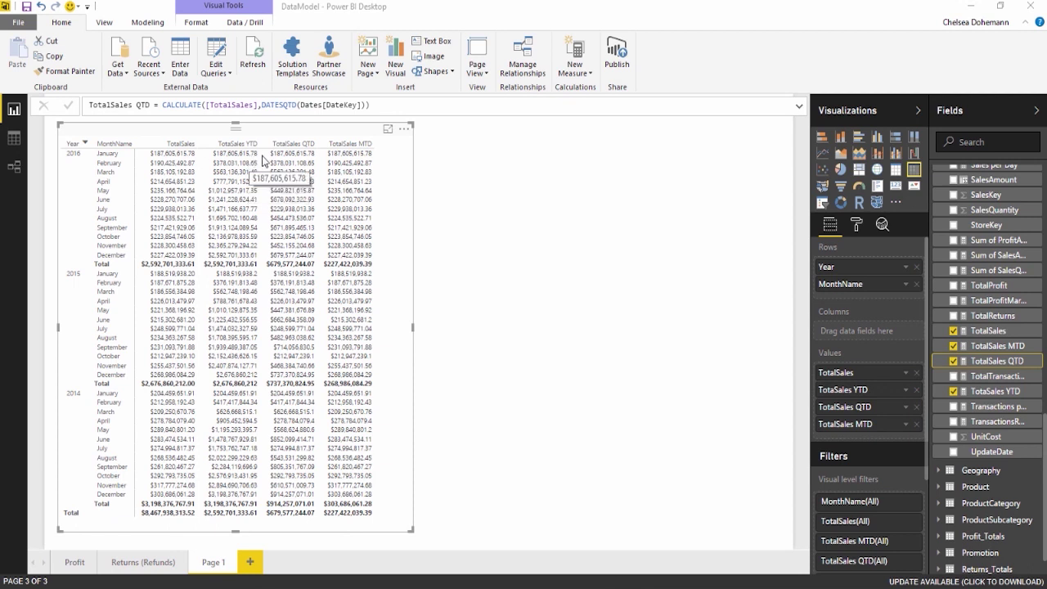
Remove the TotaSales YTD, TotalSales QTD and TotalSales MTD measures from the matrix, keeping only TotalSales
click(952, 391)
click(953, 361)
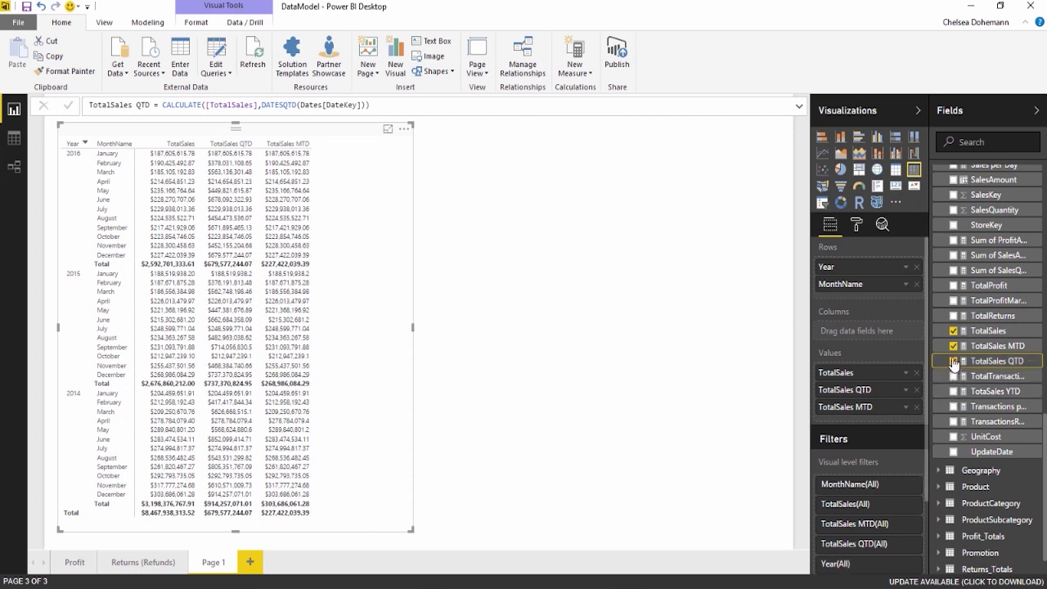
click(952, 346)
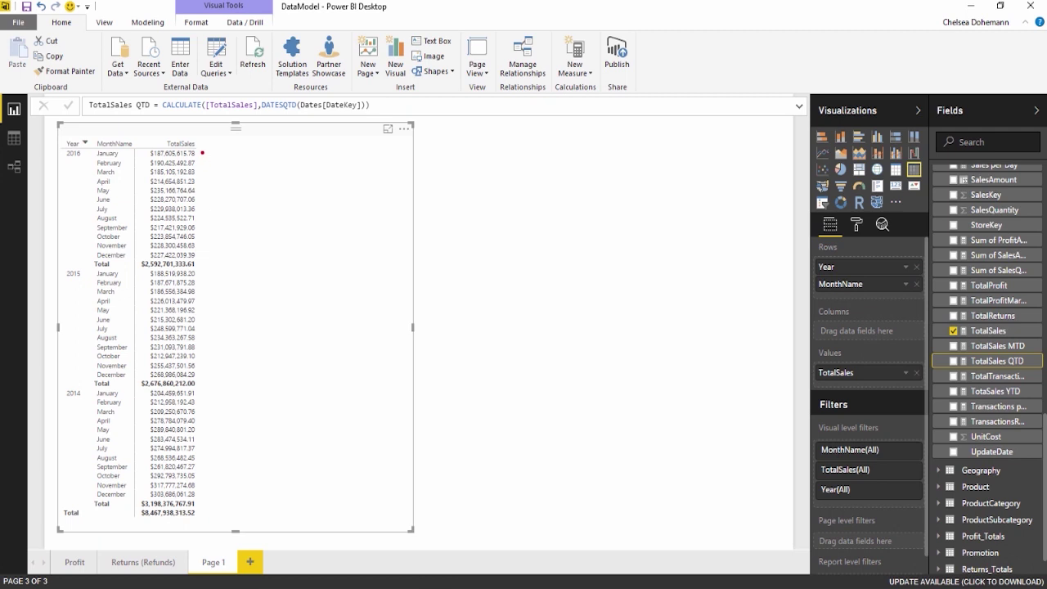
drag(200, 153, 241, 148)
drag(429, 172, 427, 155)
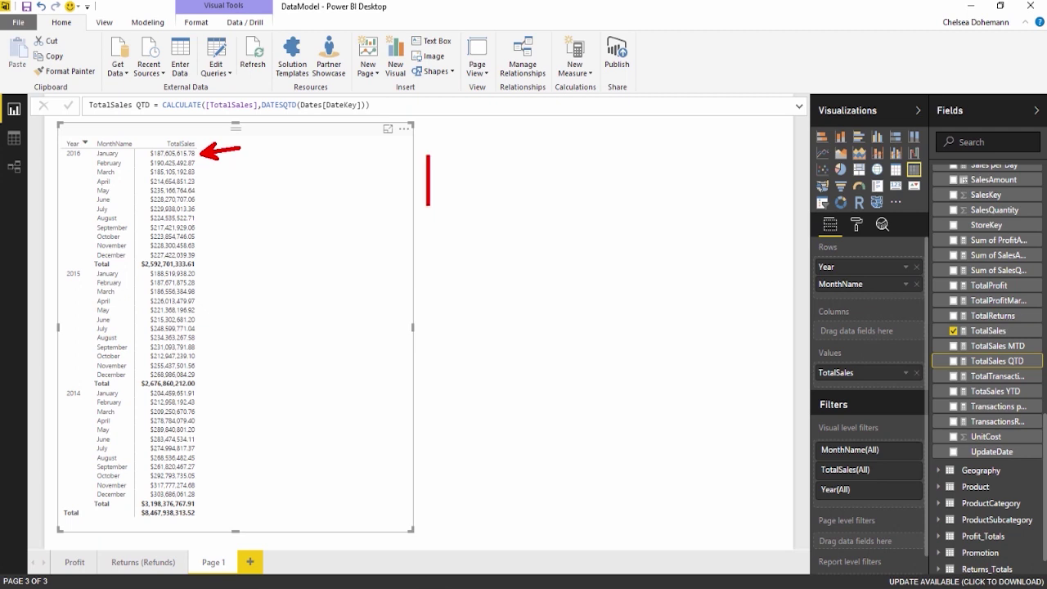
text(Chan)
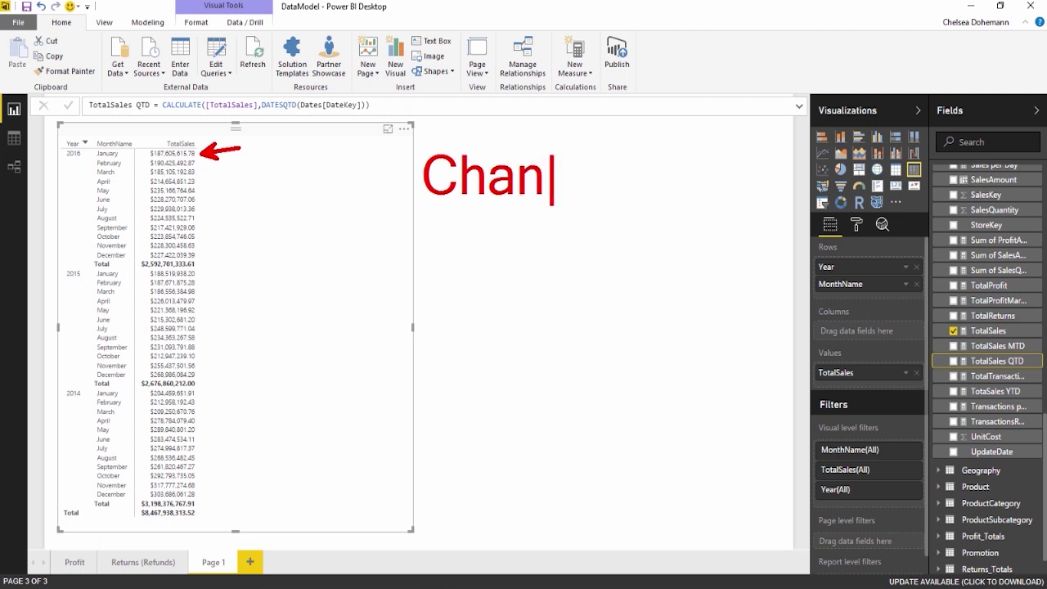
text(ge over time)
key(Return)
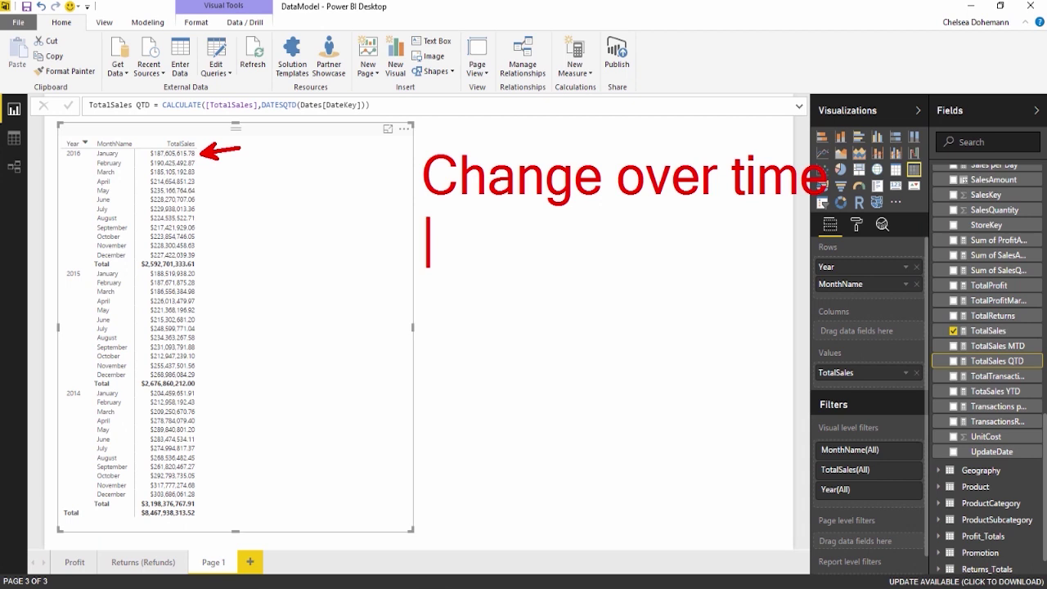
text(Current)
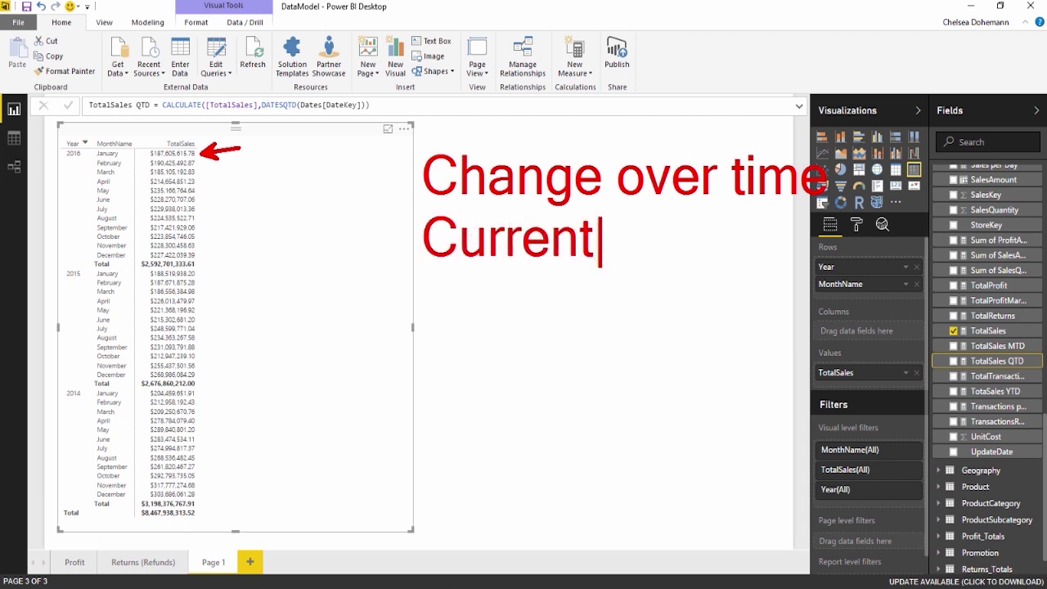
key(Return)
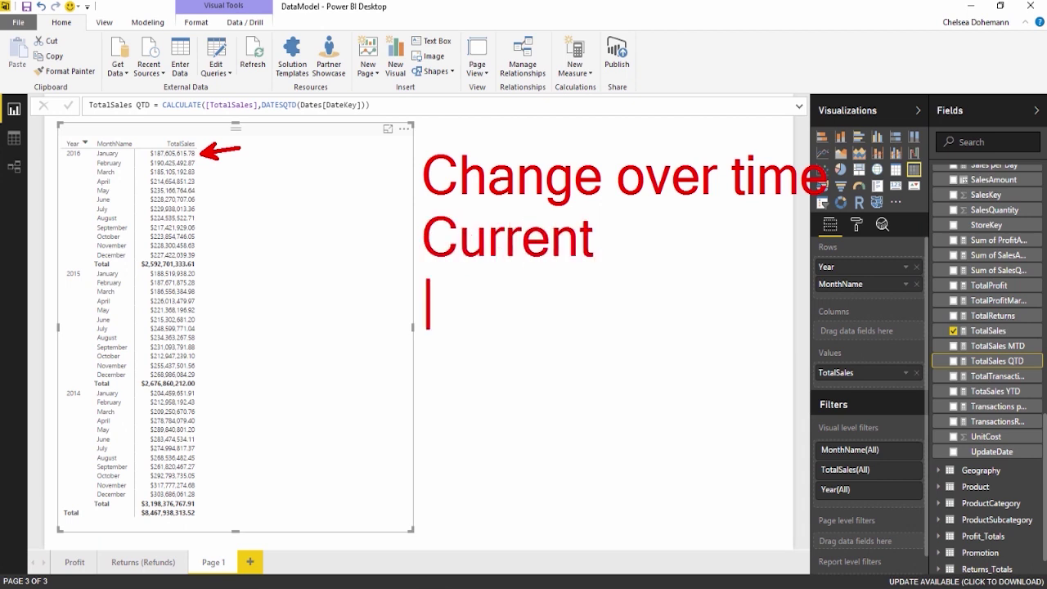
text(Previous)
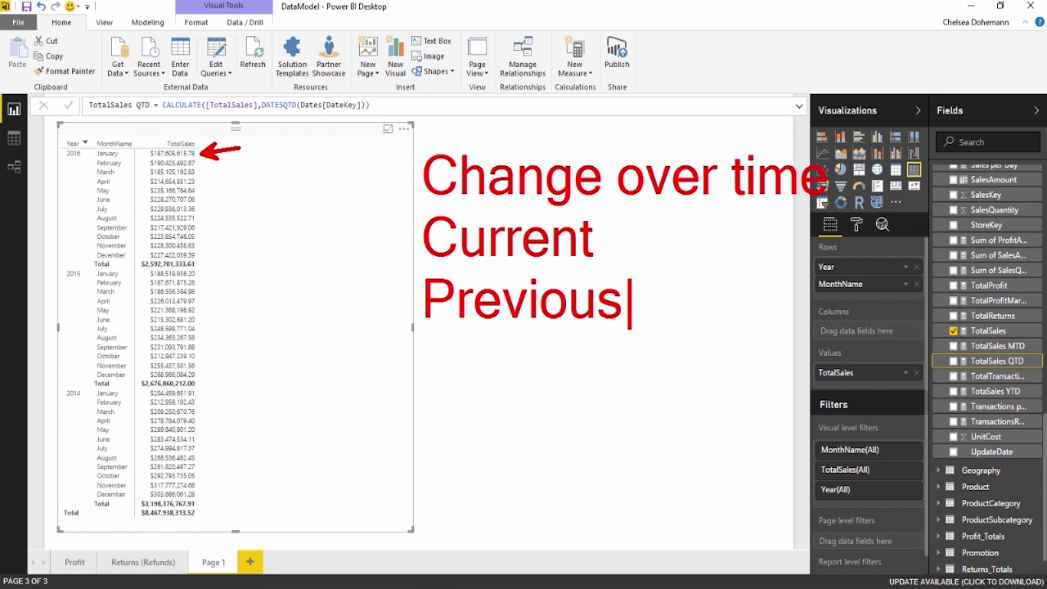
drag(613, 234, 648, 232)
drag(631, 299, 669, 300)
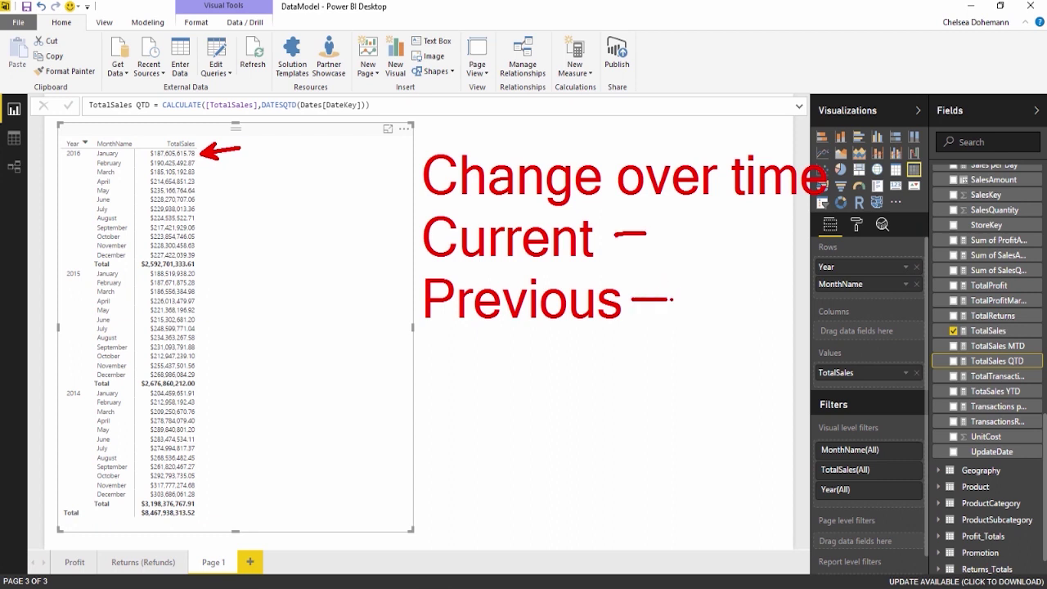
key(Escape)
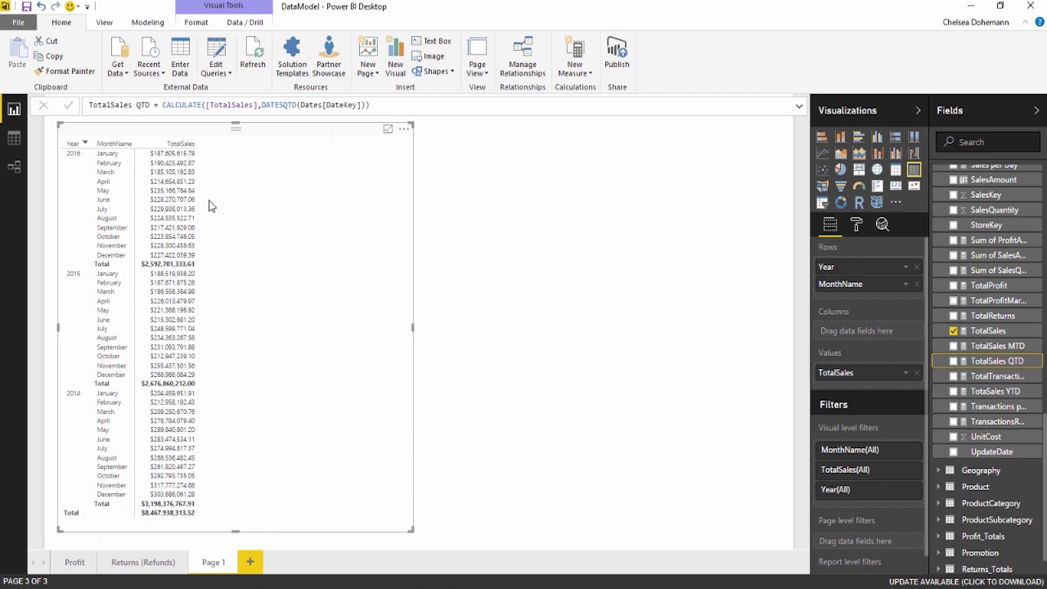
Create a new measure in the FactSales table and name it TotalSales PrevMonth
scroll(943, 394, up, 5)
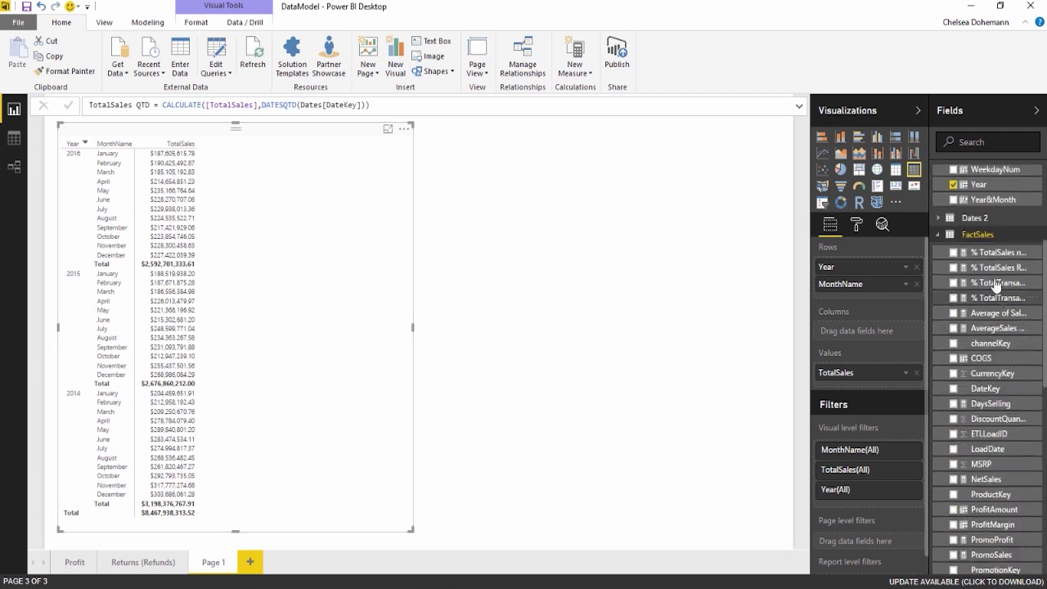
right_click(968, 238)
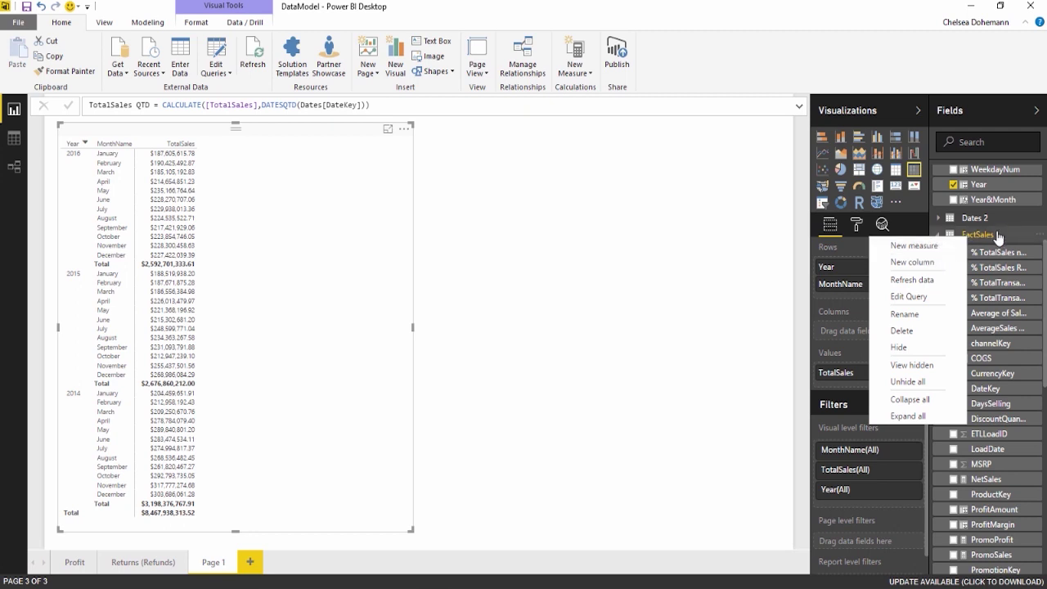
click(926, 248)
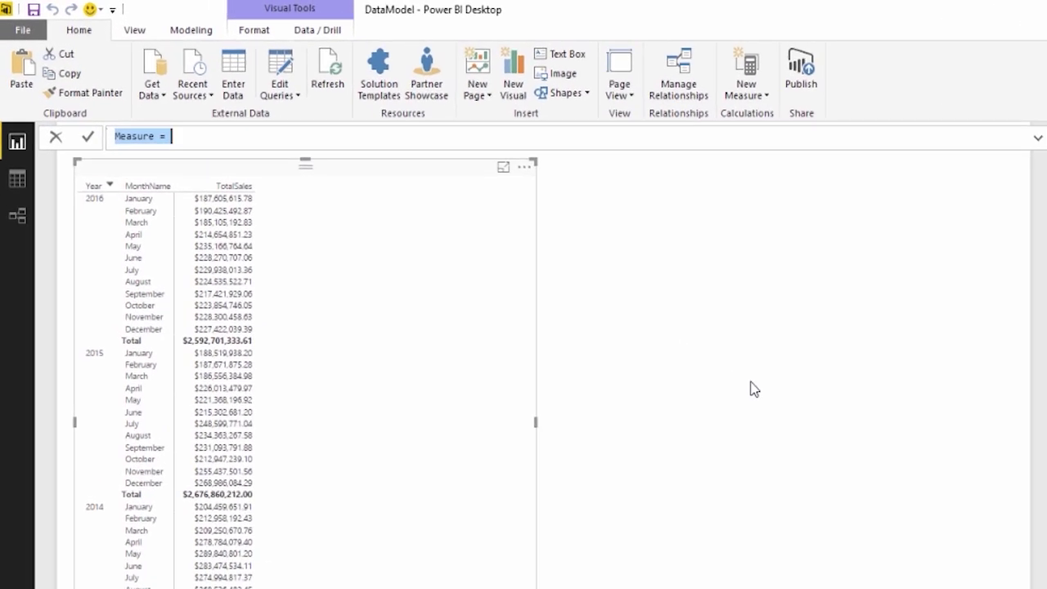
text(TotalS)
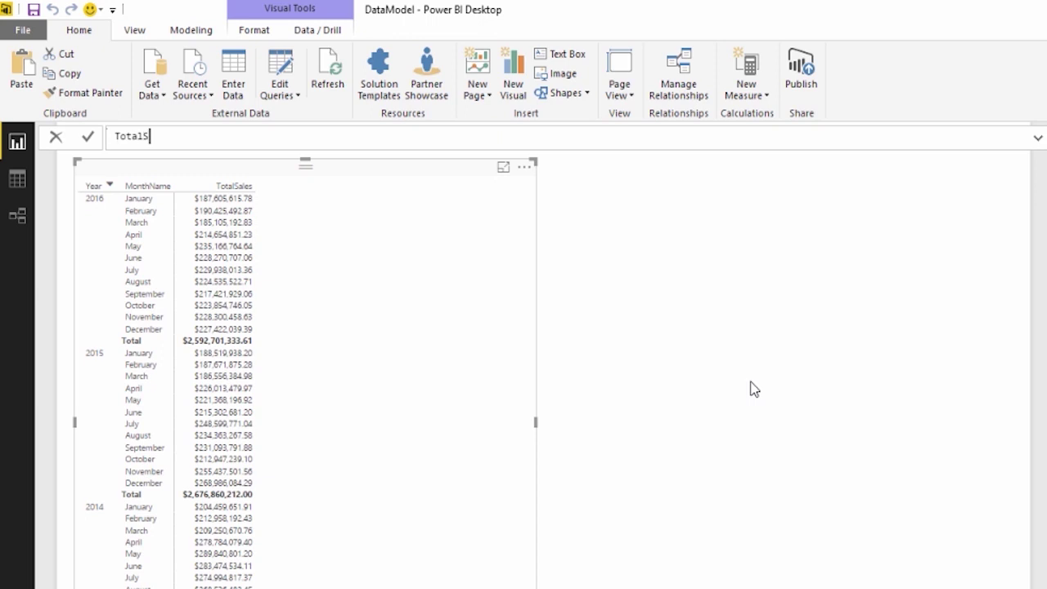
text(ales PrevMonth = )
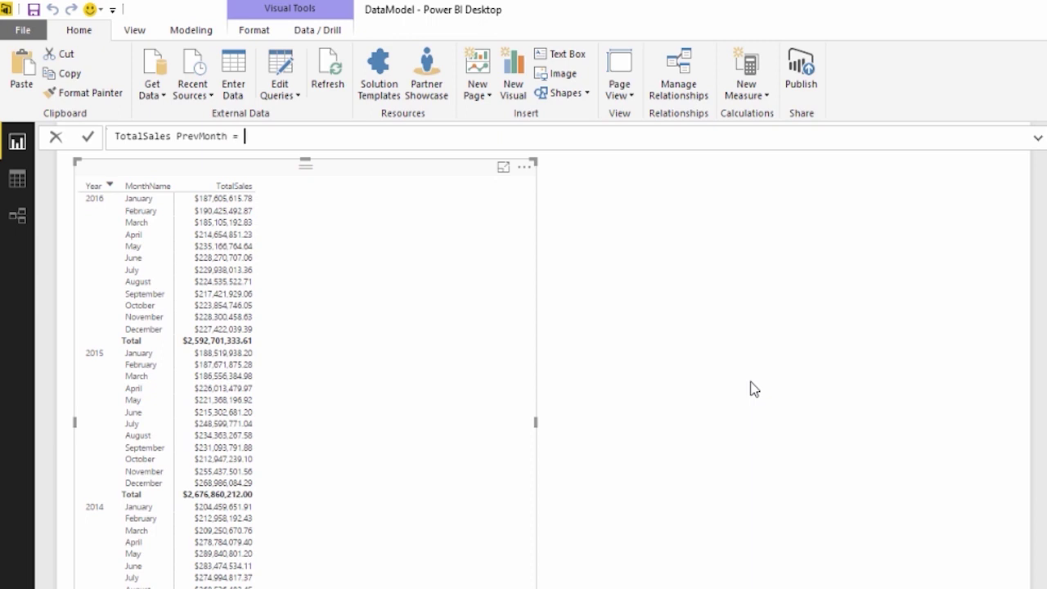
Begin the measure's formula with CALCULATE, using the [TotalSales] measure as the expression argument
text(CALCULATE)
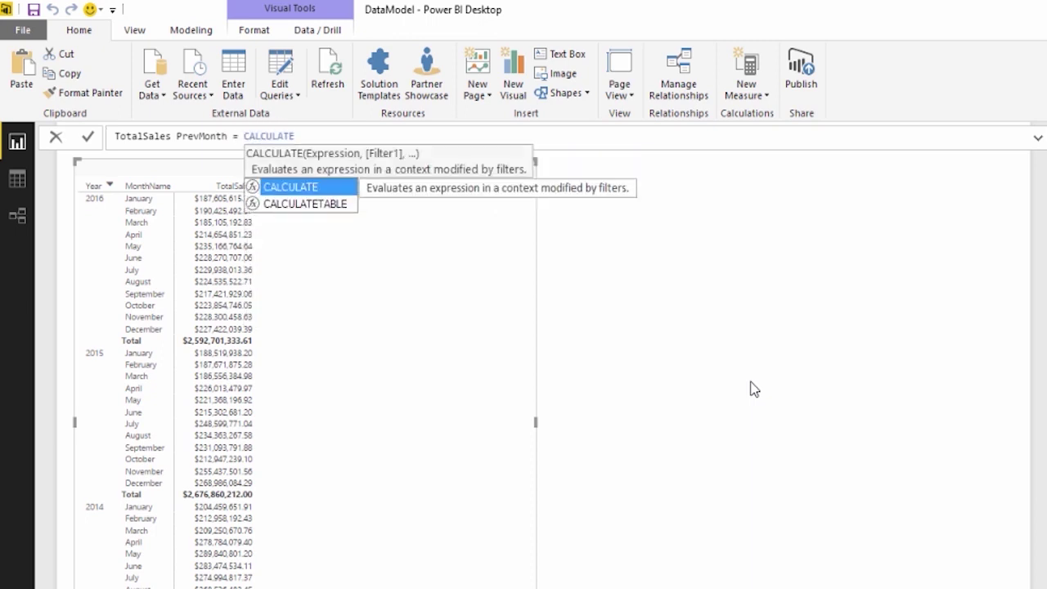
text((TotalS)
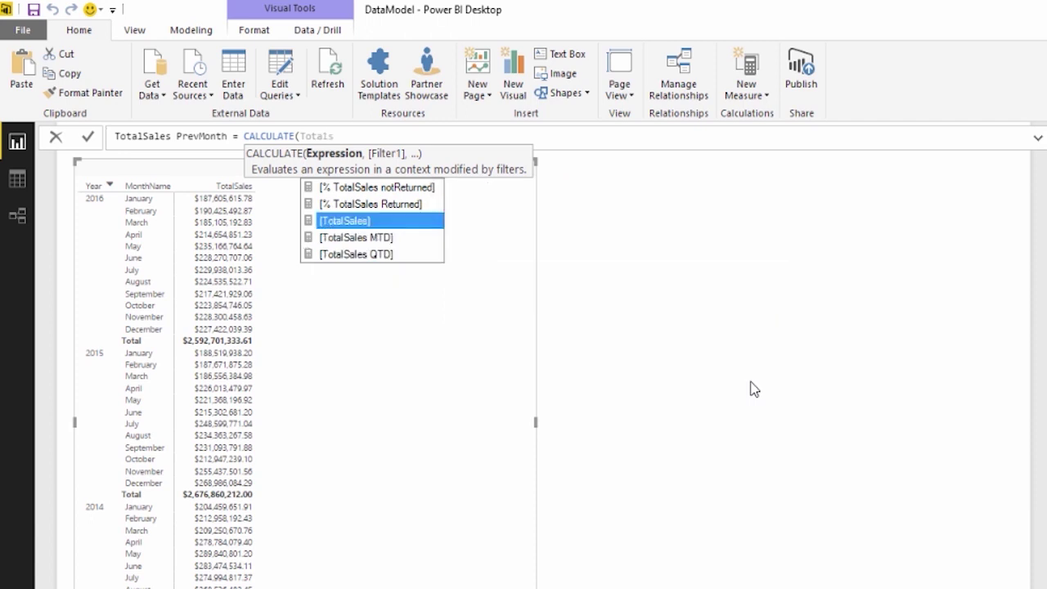
key(Tab)
text(,)
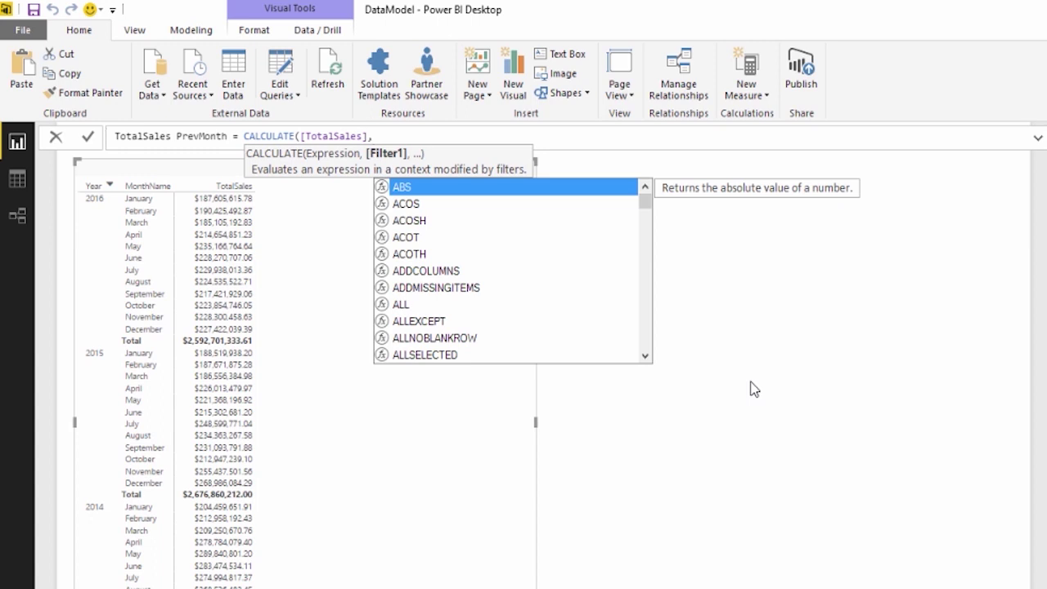
Add the DATEADD function as the CALCULATE filter, with Dates[DateKey] as its dates argument
text(Date)
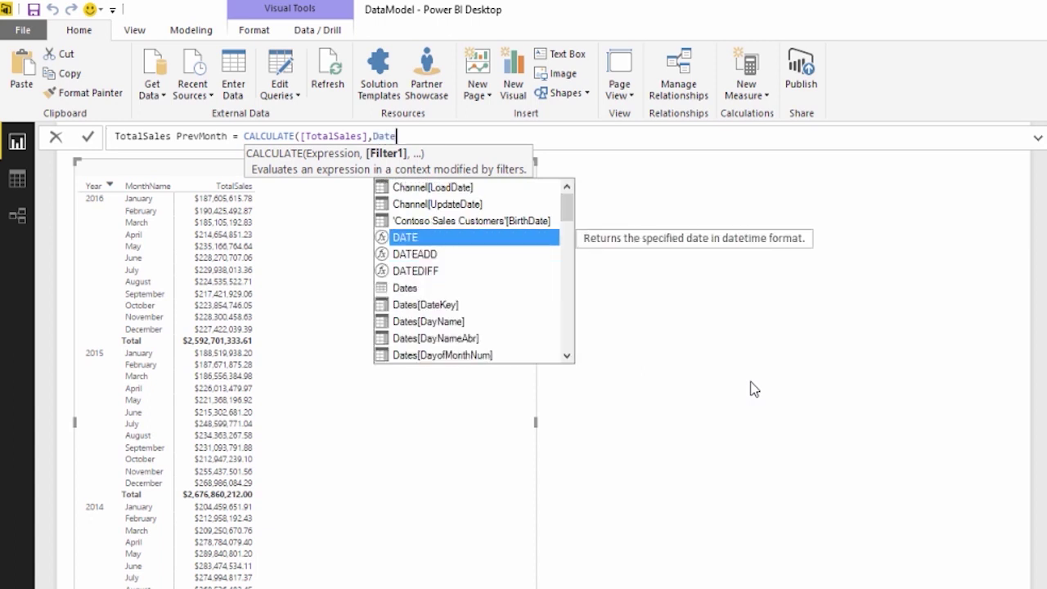
text(Add)
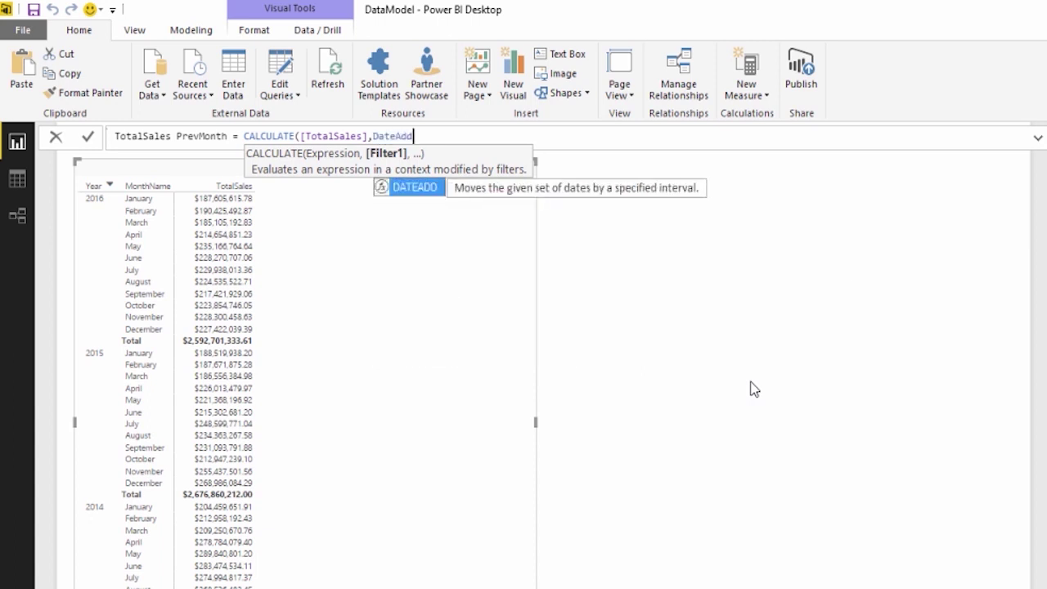
key(Tab)
text(()
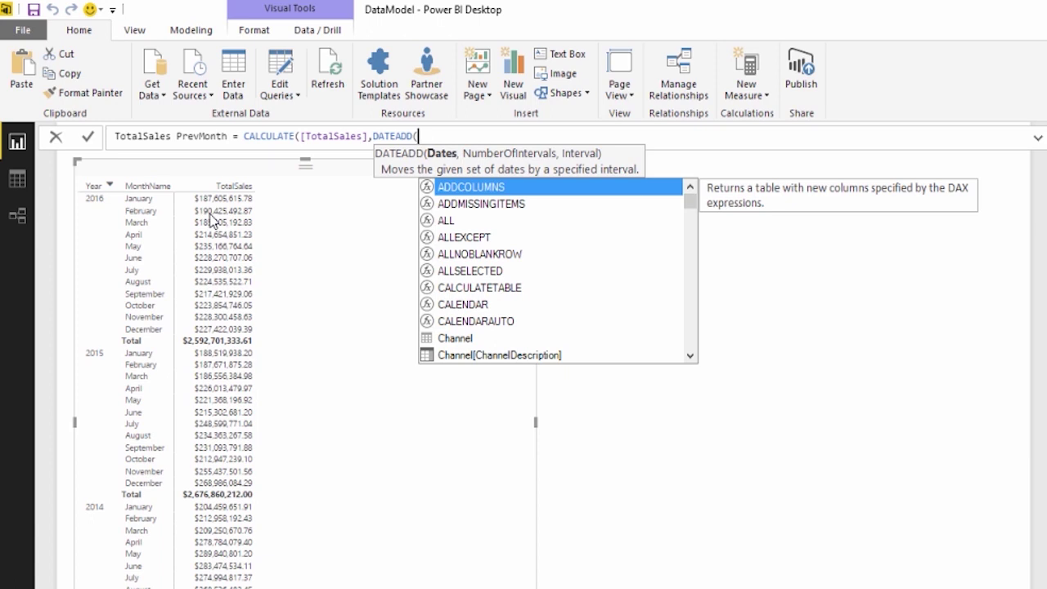
text(Dates)
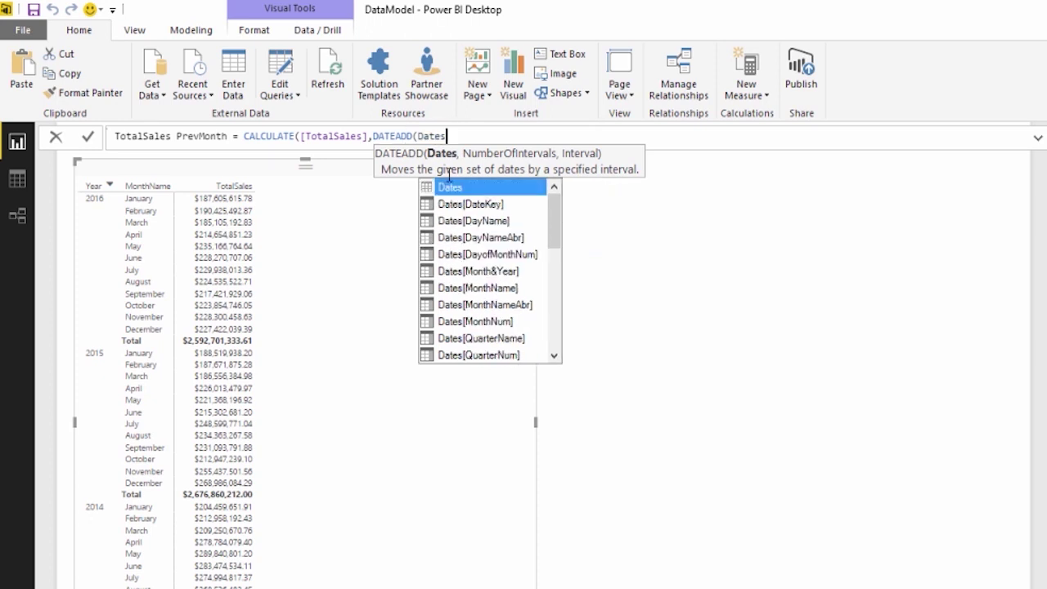
double_click(474, 204)
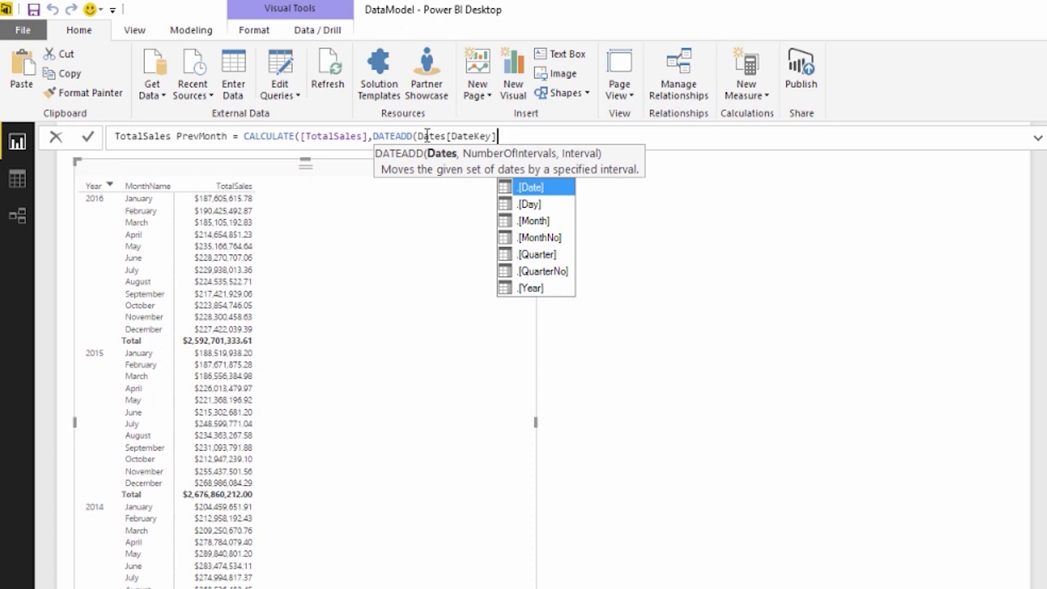
text(,)
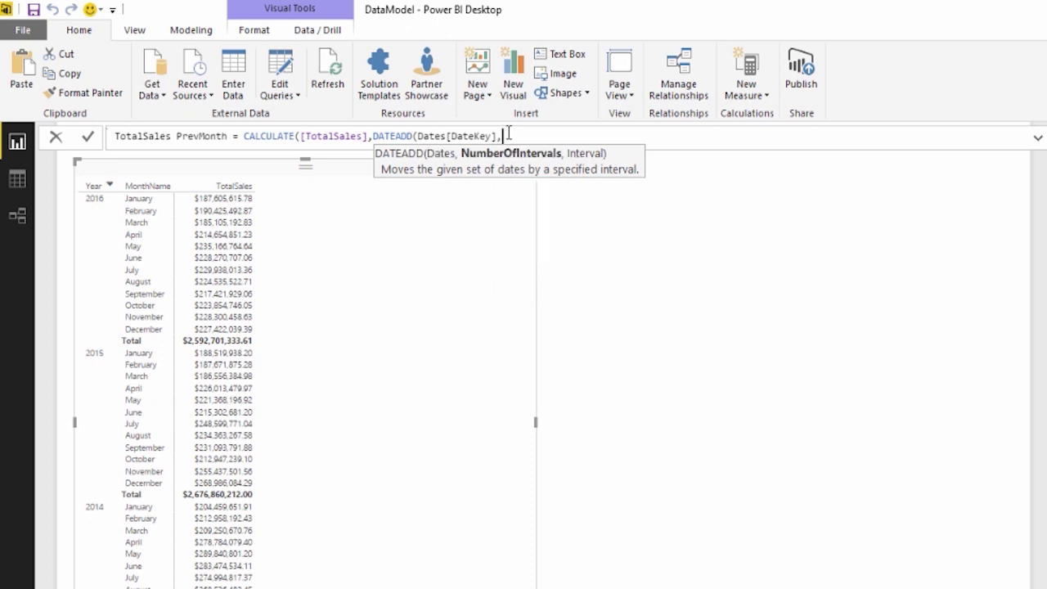
Set the DATEADD shift to -1 with Month as the interval and commit the measure
text(-1,)
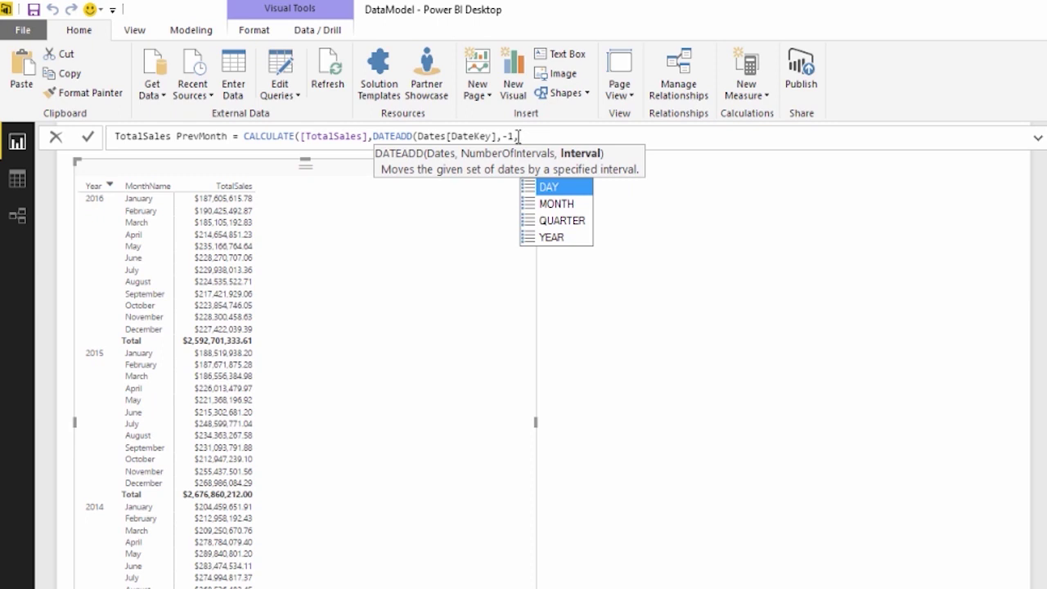
text(Month)
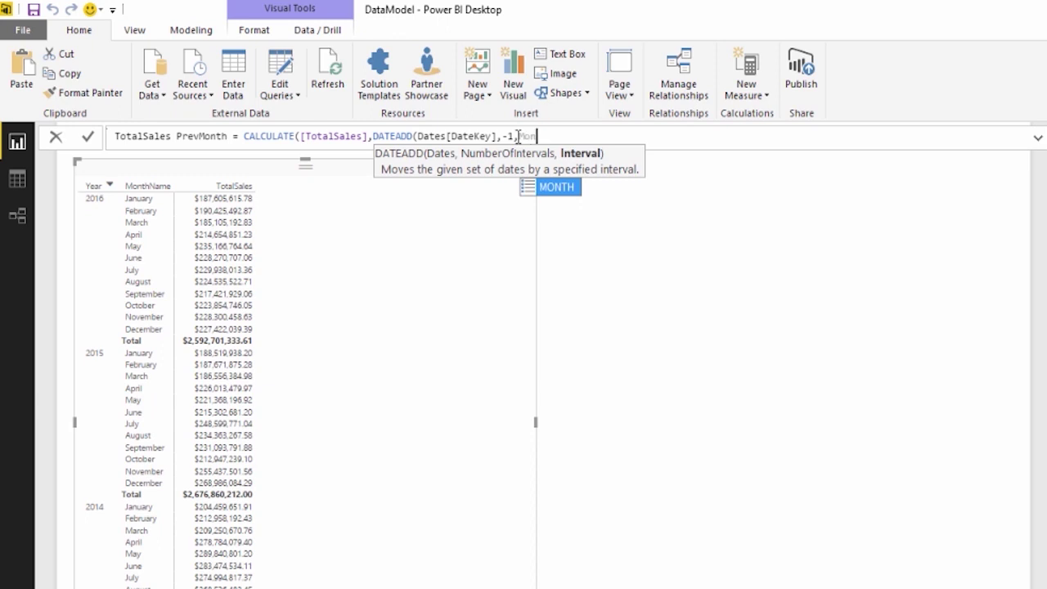
text())
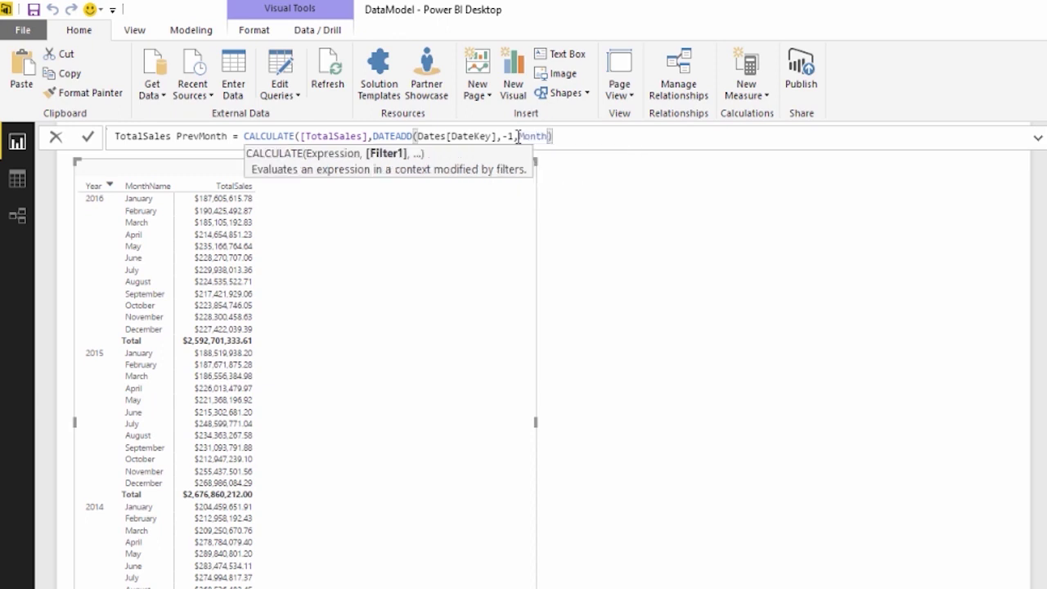
key(Return)
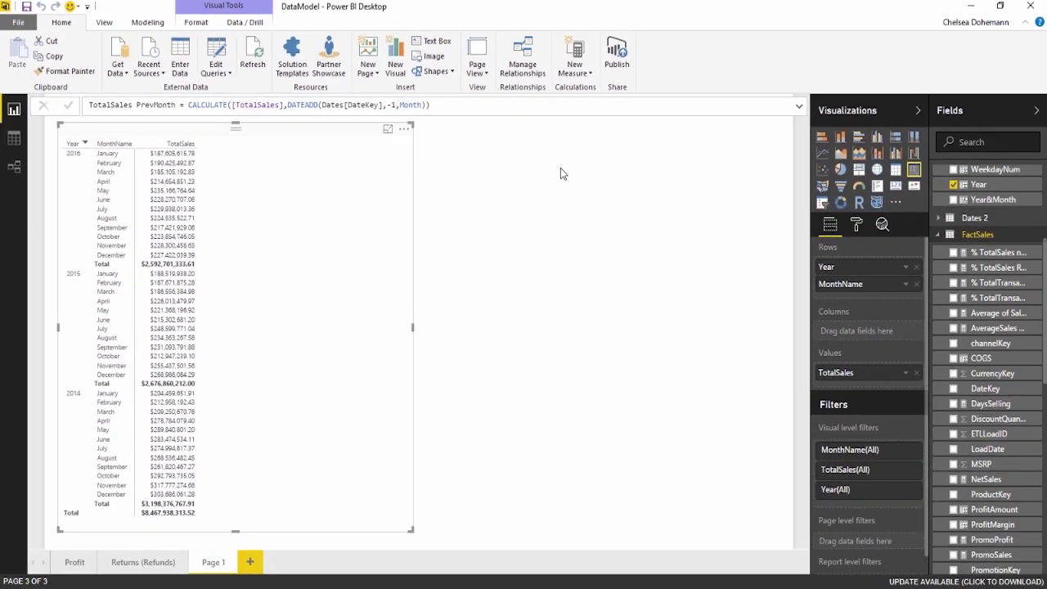
Add the TotalSales PrevMonth measure to the values of the year and month matrix
scroll(1000, 522, down, 10)
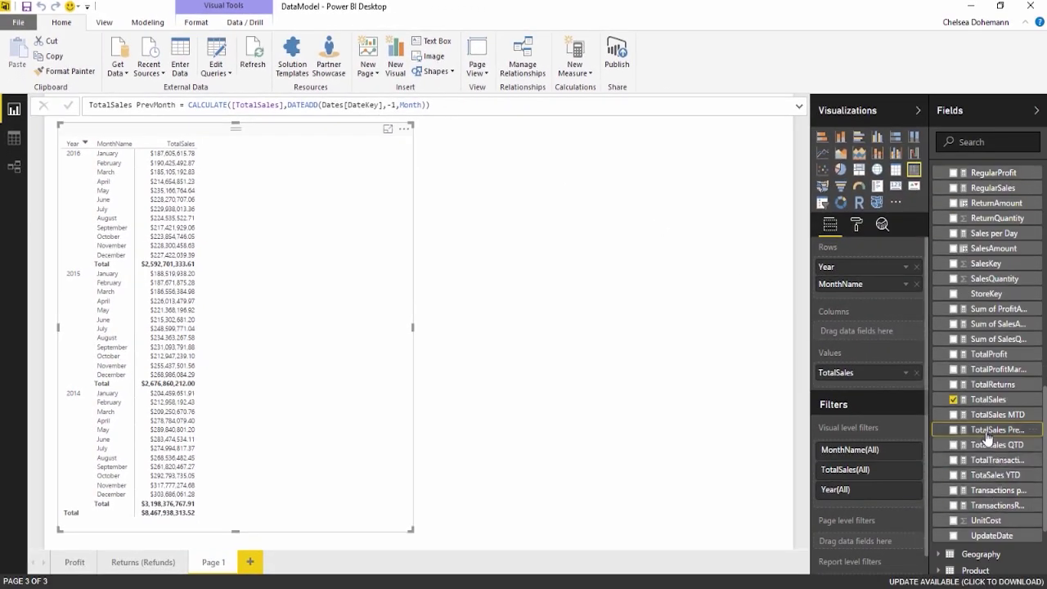
drag(983, 432, 285, 231)
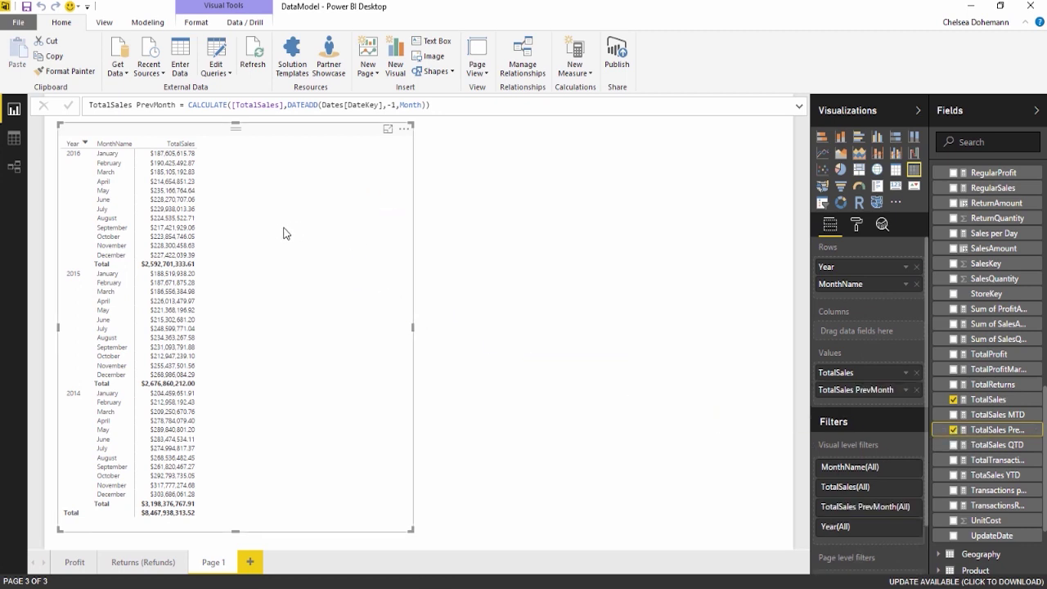
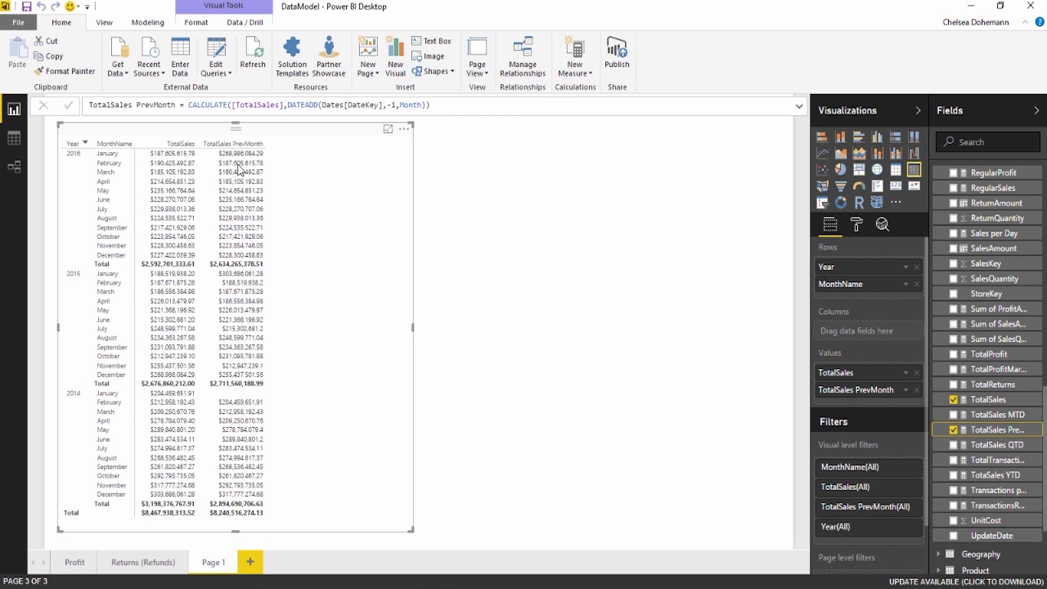
mouse_move(247, 168)
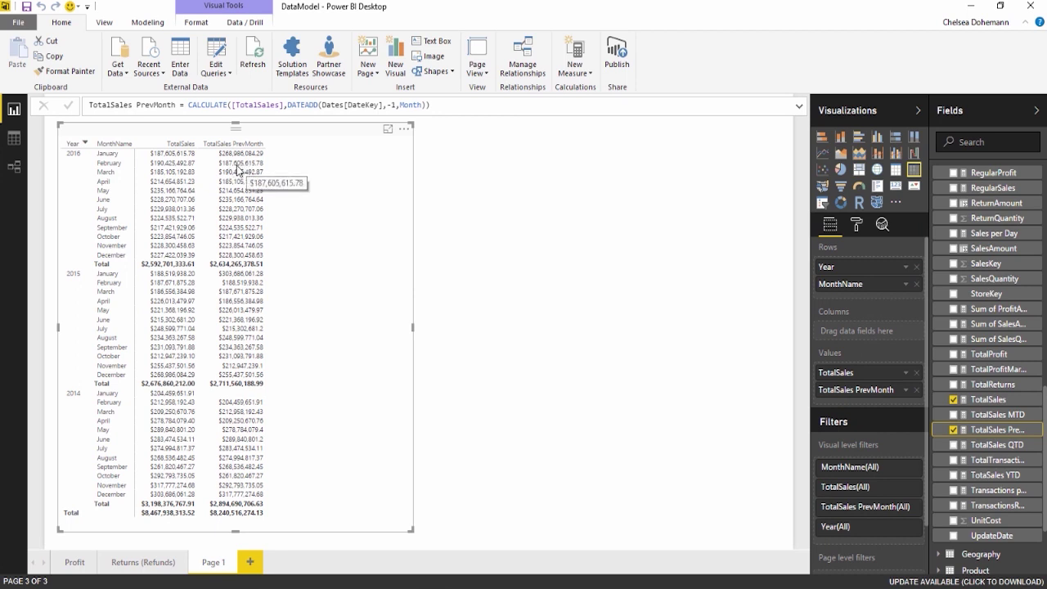
Create a new measure in the FactSales table and name it Percent Change PrevMonth
scroll(995, 316, up, 10)
right_click(991, 302)
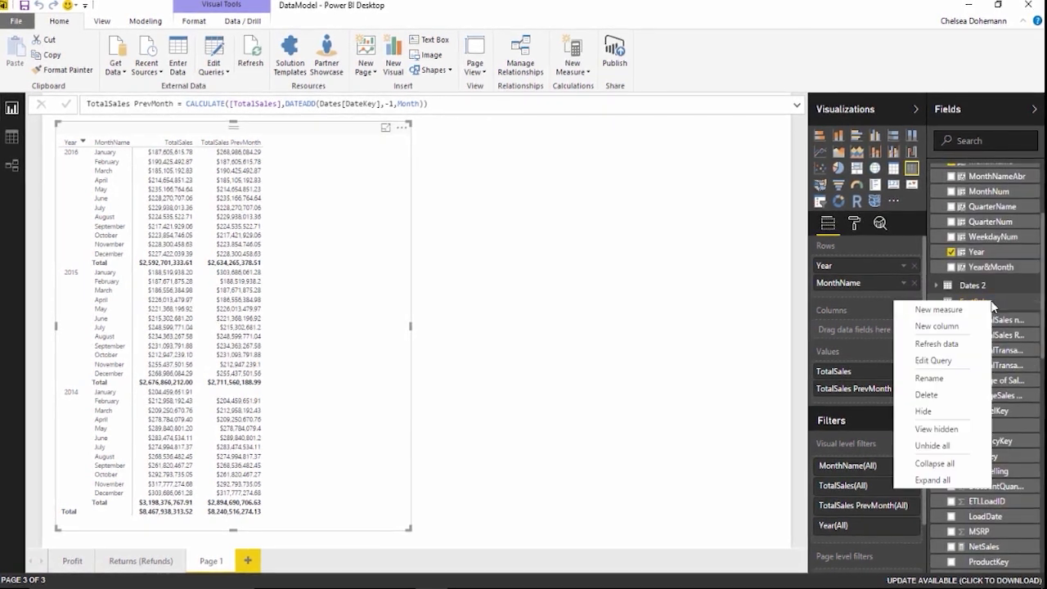
click(955, 313)
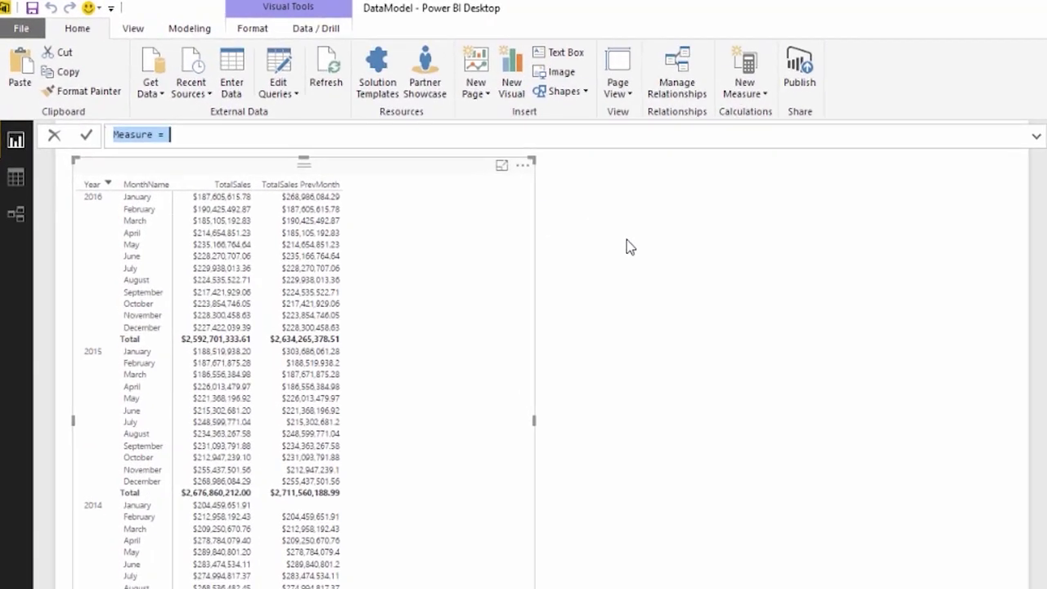
text(Percent)
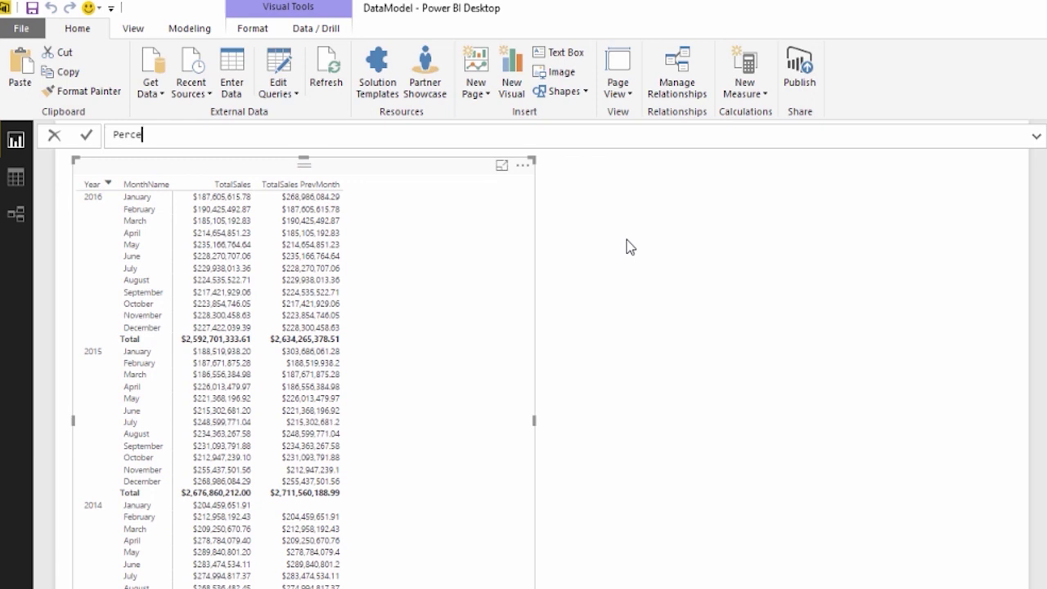
text( Change PrevMonth)
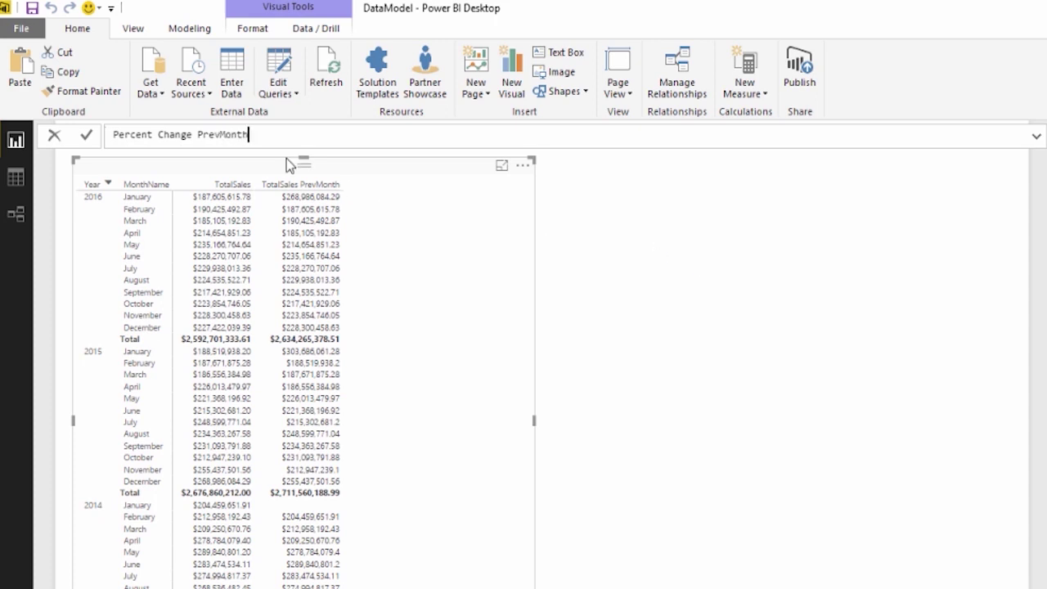
Replace the word Percent in the new measure's name with the % sign
click(159, 134)
key(BackSpace)
key(BackSpace)
key(BackSpace)
key(BackSpace)
key(BackSpace)
key(BackSpace)
key(BackSpace)
key(BackSpace)
text(%)
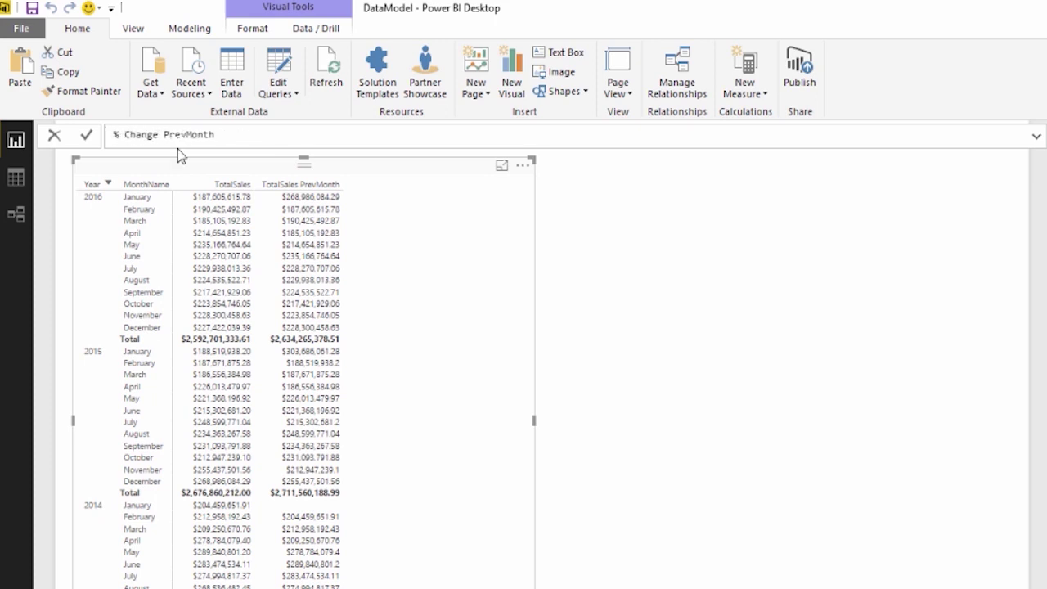
Begin the % Change PrevMonth formula with the [TotalSales PrevMonth] measure after the equals sign
click(235, 140)
text(= total)
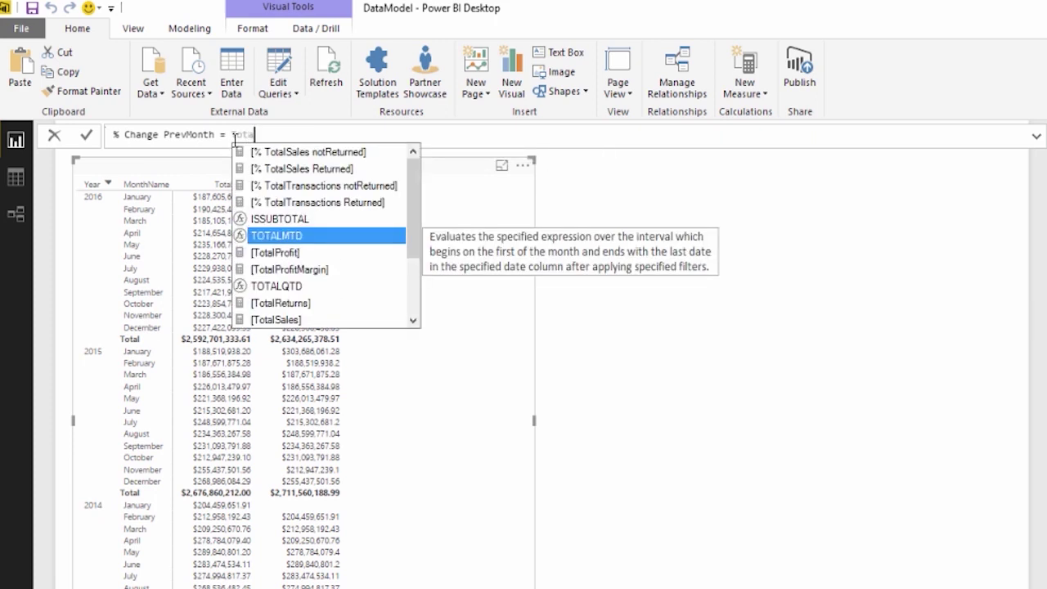
key(Down)
key(Down)
key(Down)
key(Down)
key(Down)
key(Down)
key(Down)
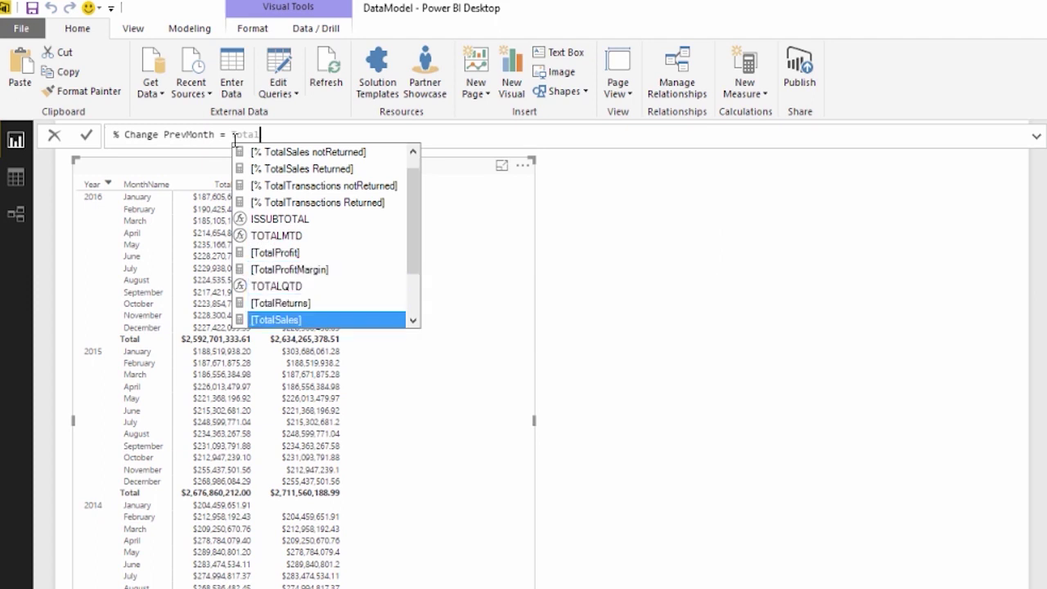
key(Tab)
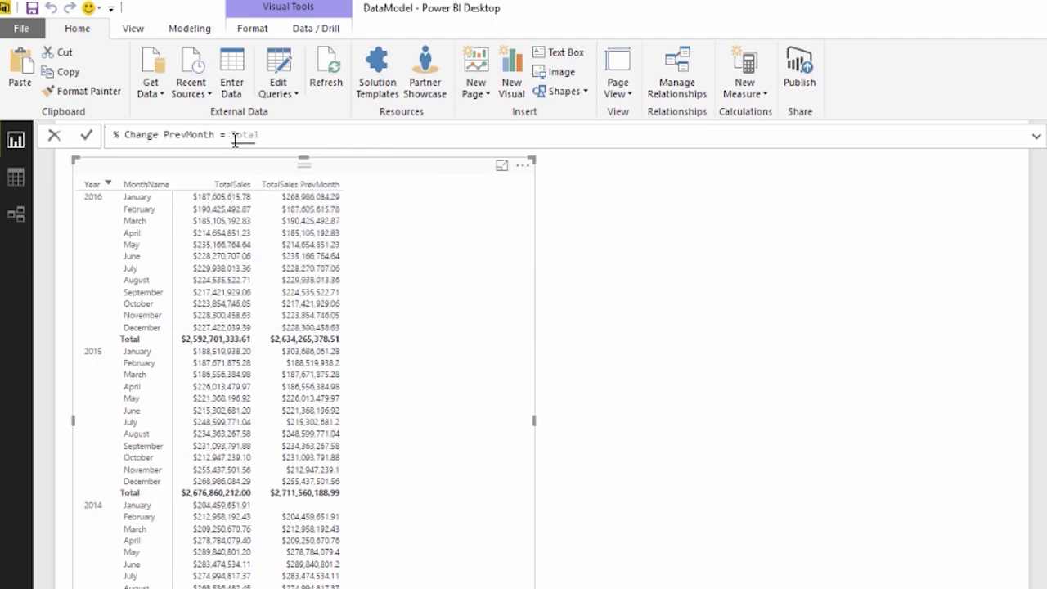
Subtract the [TotalSales] measure from [TotalSales PrevMonth] in the % Change PrevMonth formula
text(-Tot)
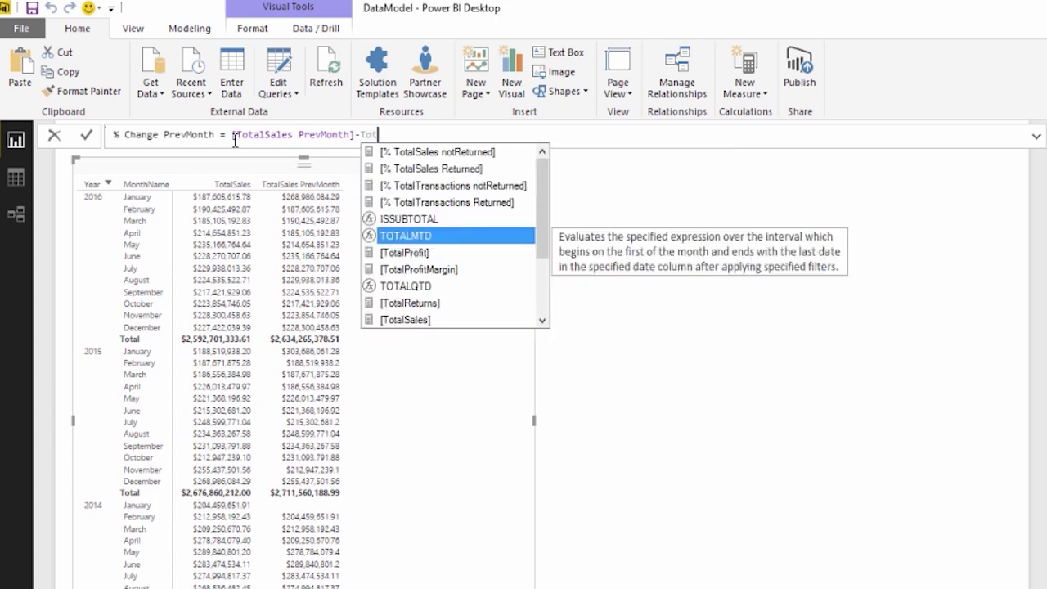
text(al)
key(Down)
key(Down)
key(Down)
key(Down)
key(Down)
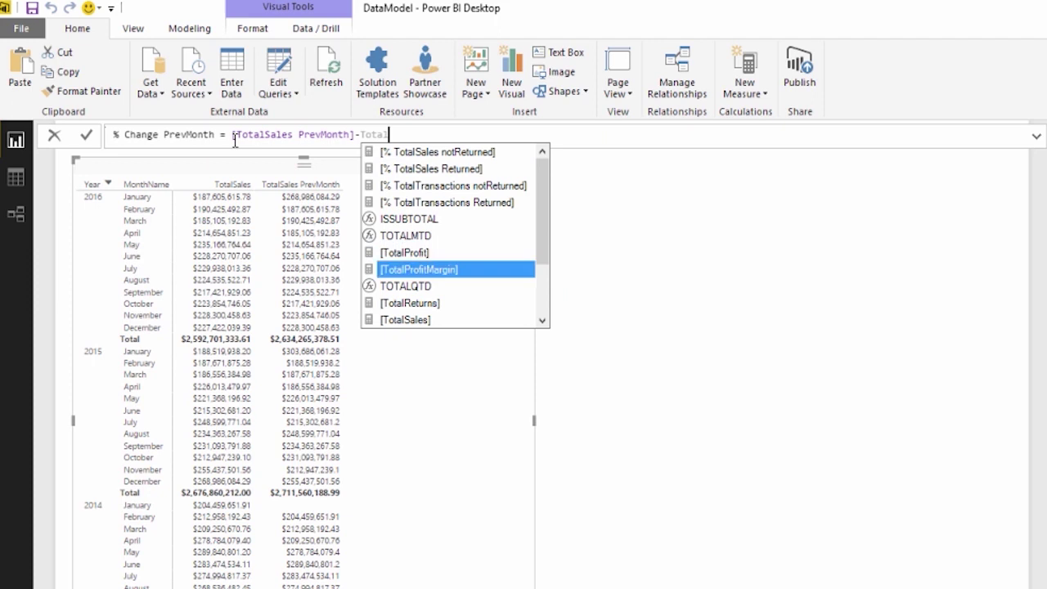
Complete the % Change PrevMonth numerator as ([TotalSales PrevMonth]-[TotalSales]), enclosed in parentheses
key(Tab)
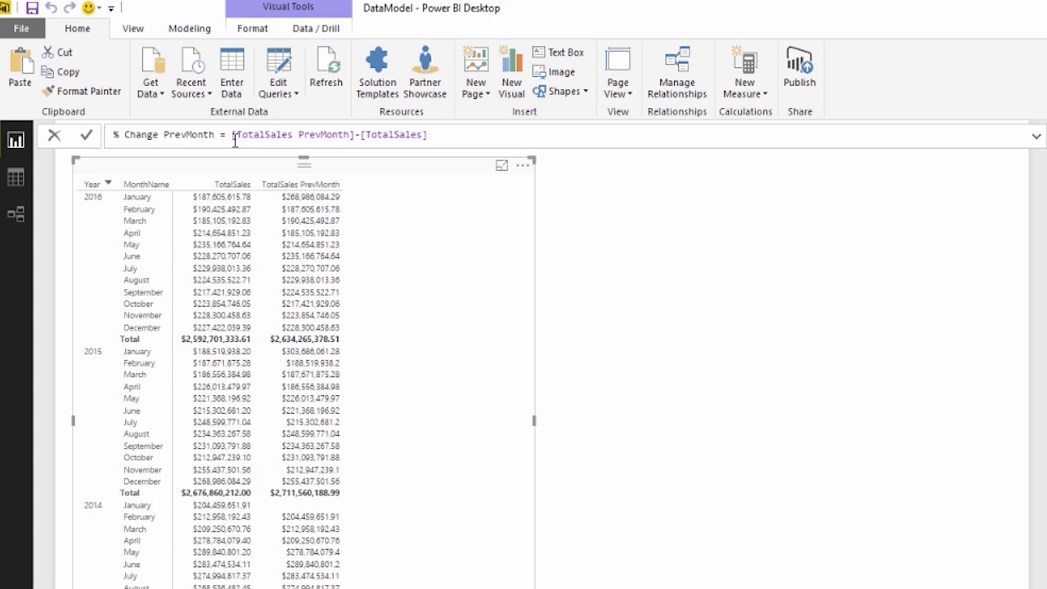
text())
click(234, 138)
text(()
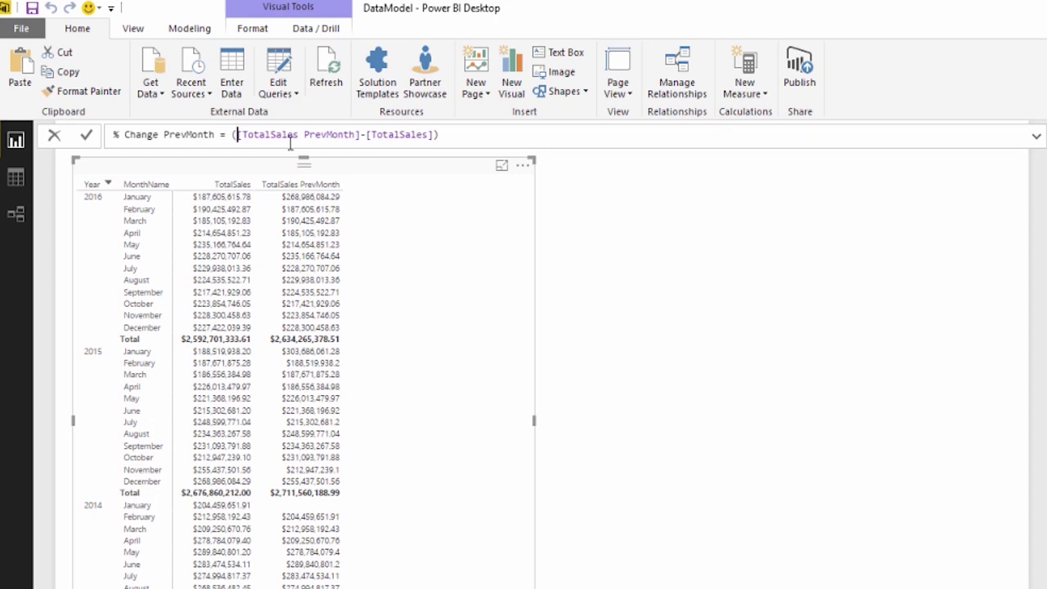
Divide the bracketed difference by [TotalSales PrevMonth] and commit the % Change PrevMonth measure
click(463, 138)
text(/)
text(To)
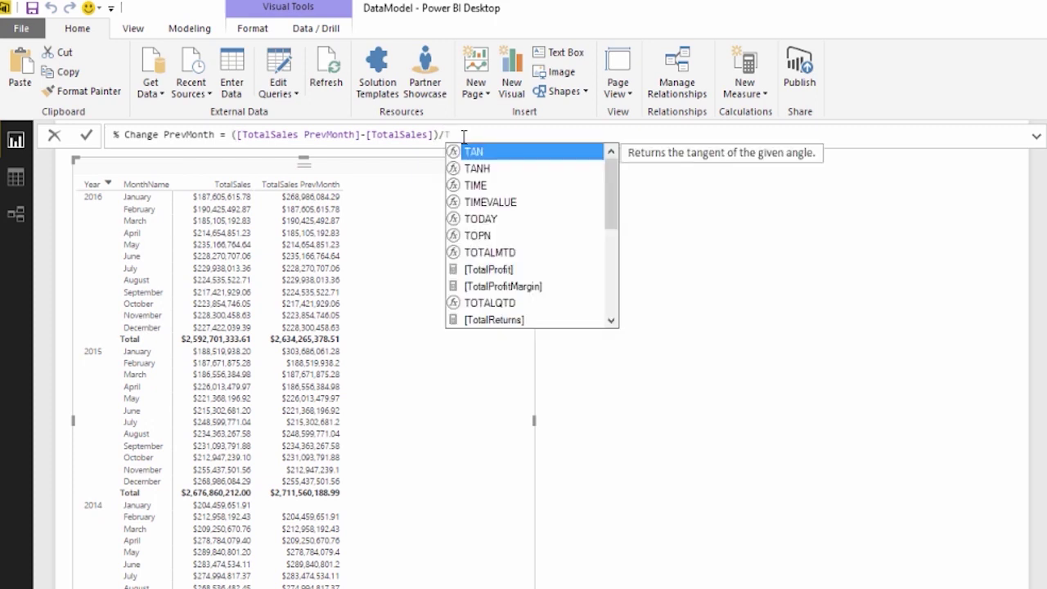
text(tal)
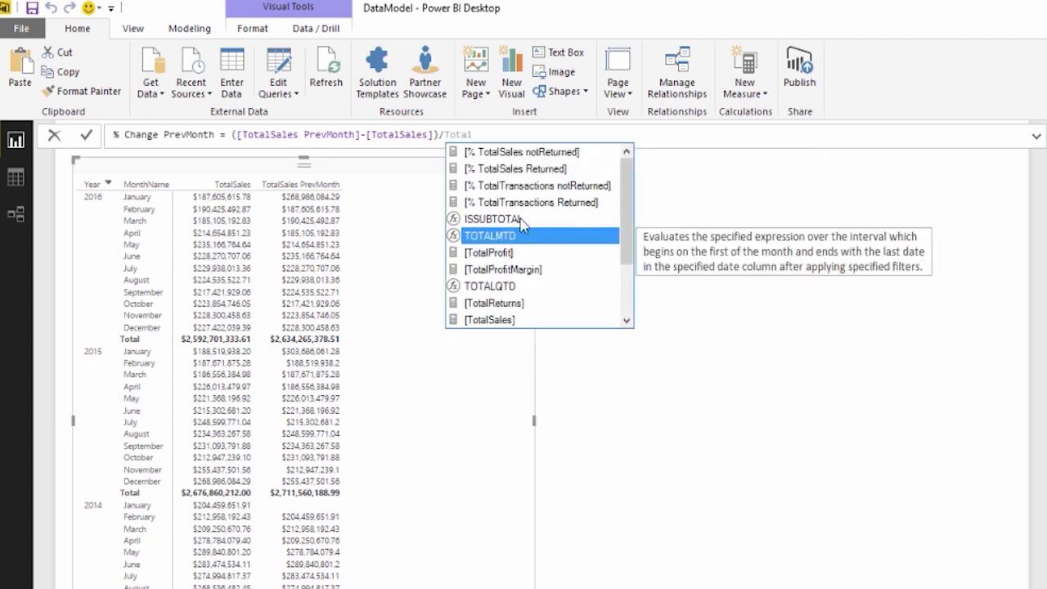
scroll(518, 213, down, 1)
click(549, 304)
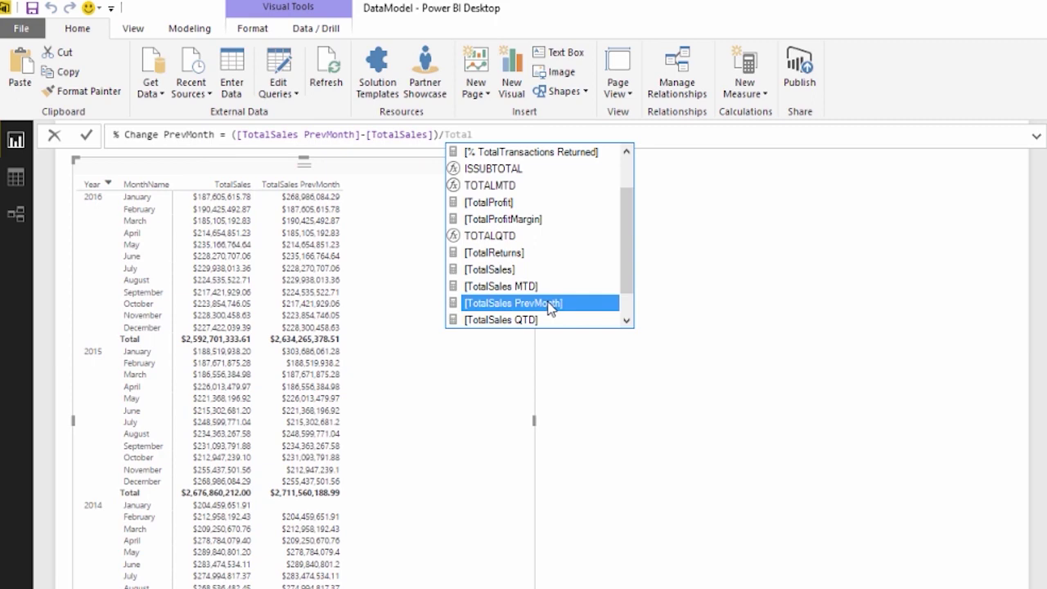
key(Tab)
key(Return)
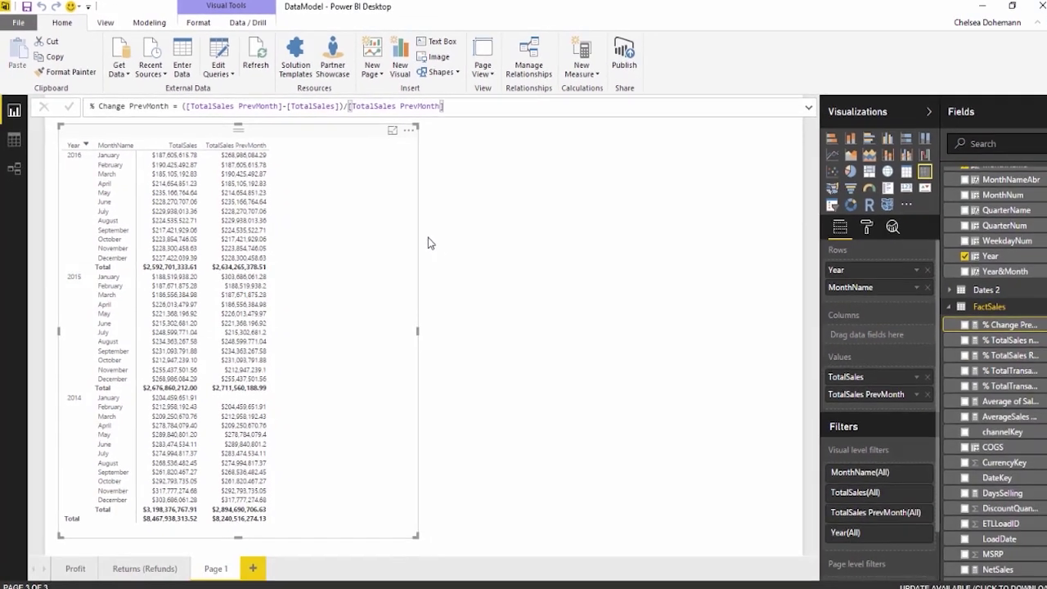
Add the % Change PrevMonth measure to the matrix and format it as a percentage
drag(989, 326, 311, 219)
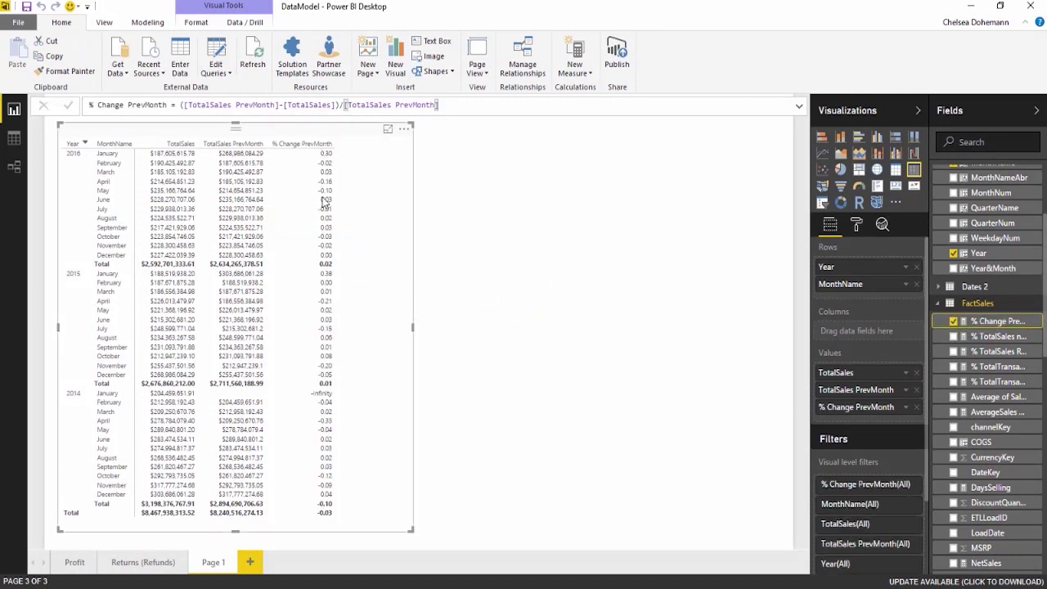
click(156, 26)
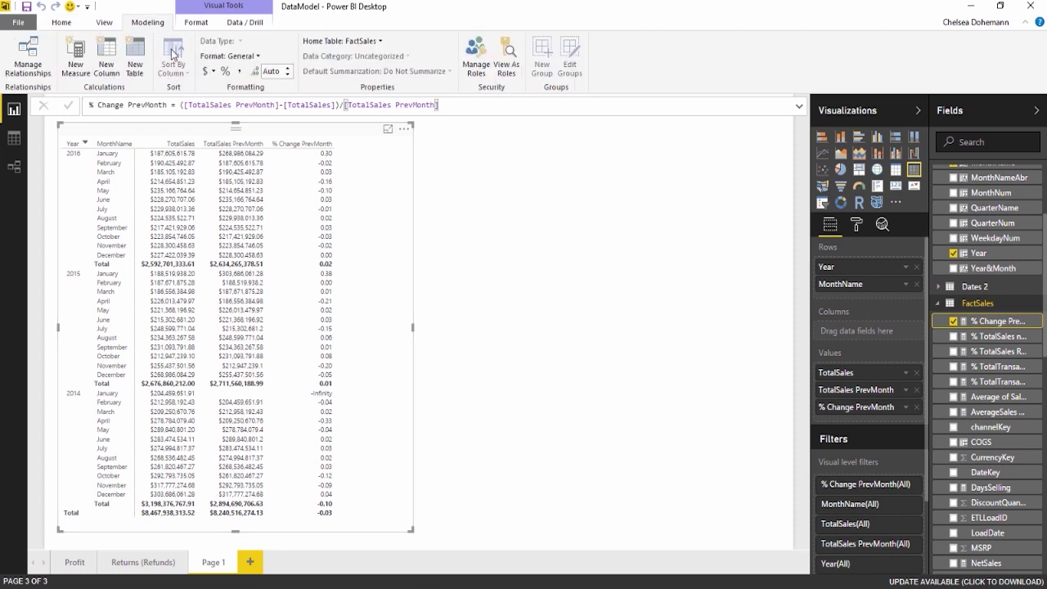
click(226, 72)
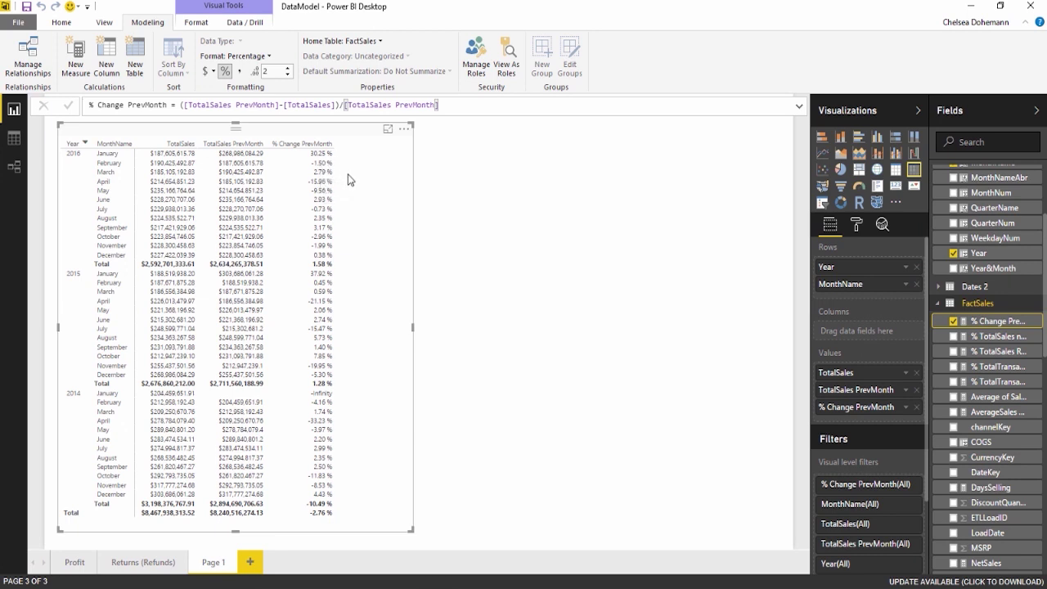
Remove TotalSales PrevMonth from the matrix, keeping only TotalSales and % Change PrevMonth as values
scroll(1008, 494, down, 3)
scroll(1008, 493, down, 9)
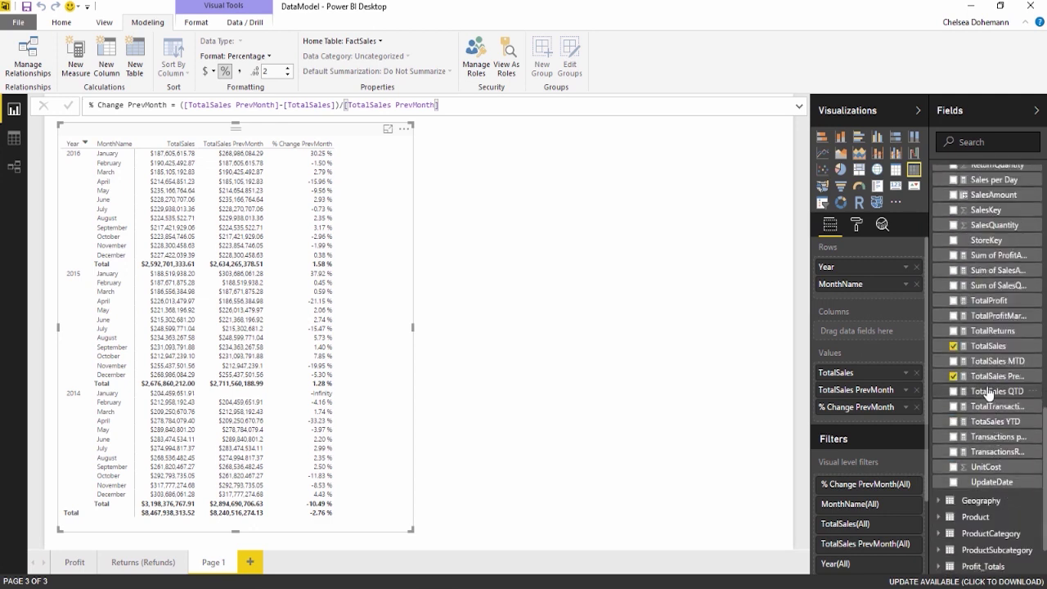
click(952, 375)
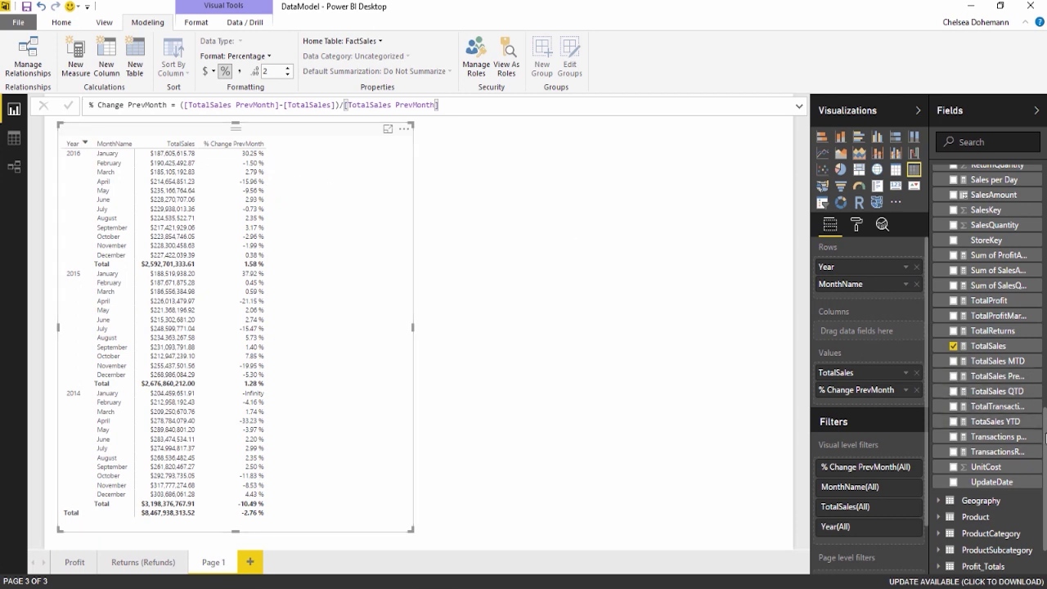
click(953, 376)
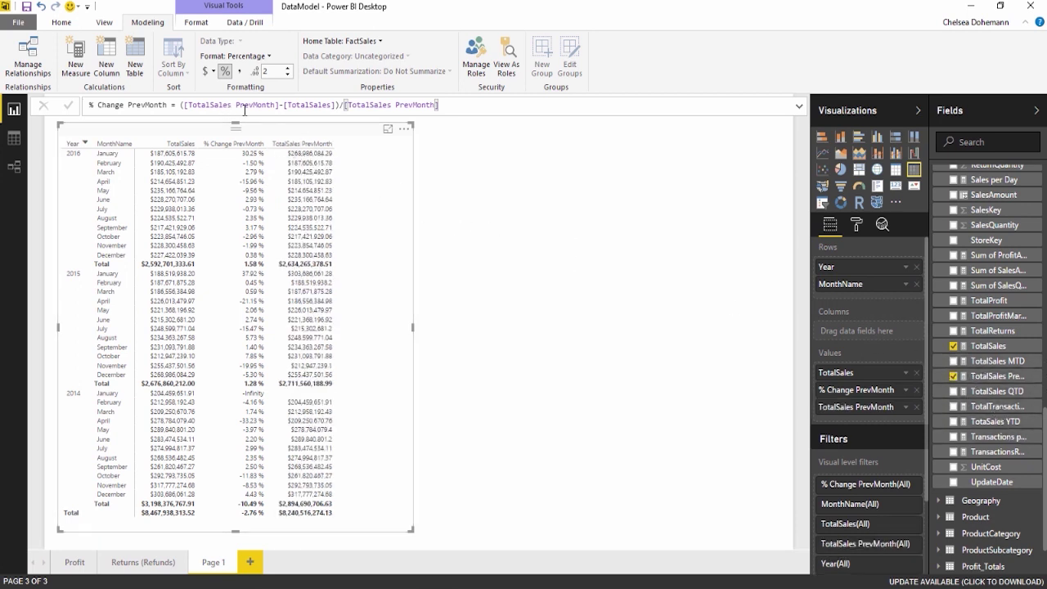
click(953, 376)
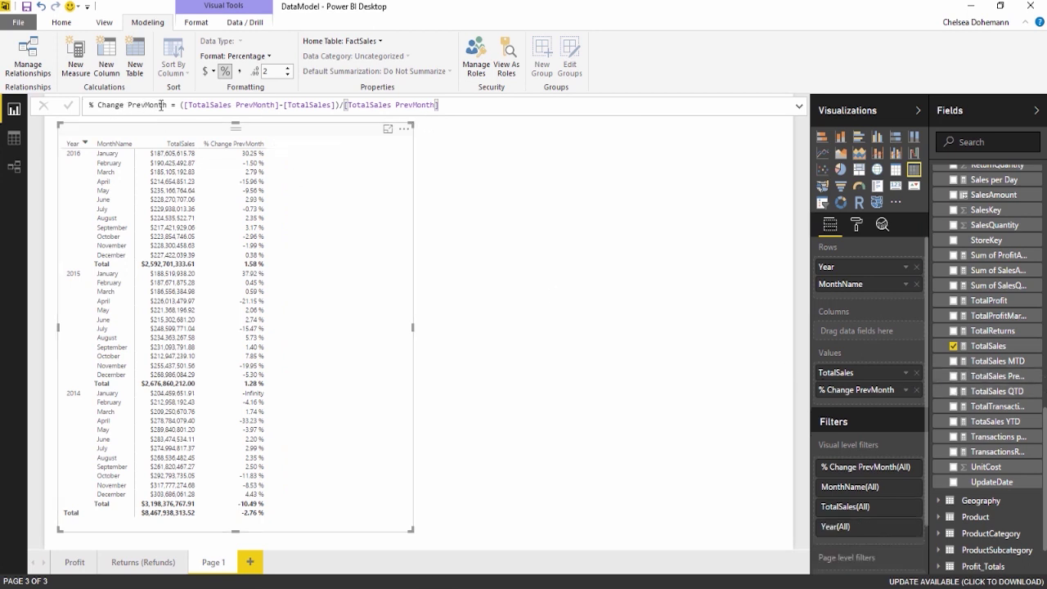
click(472, 102)
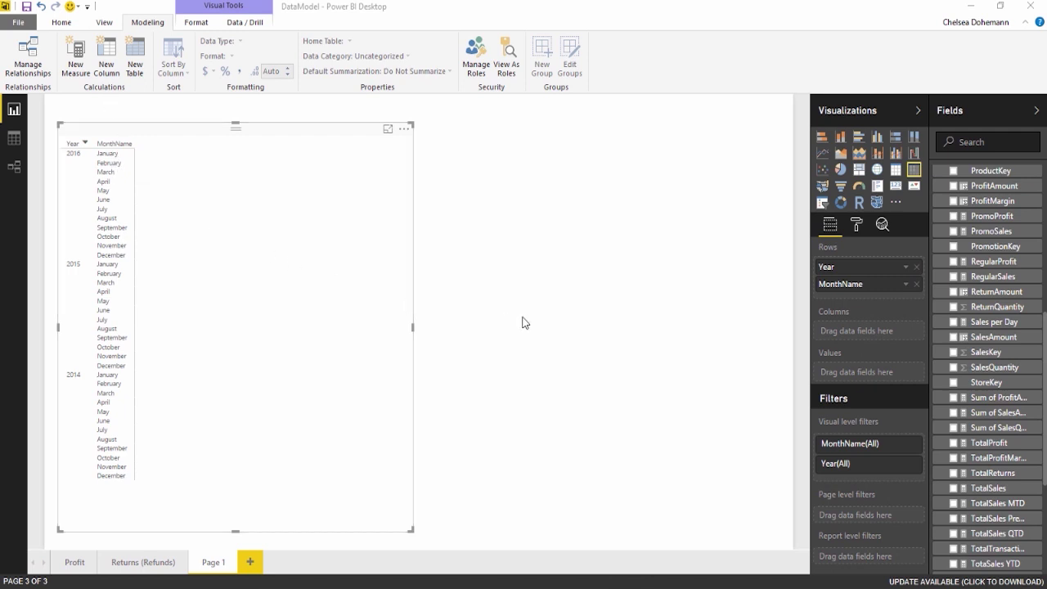
Create a new measure in the FactSales table named FirstDatePeriod and start its formula with the FIRSTDATE function
scroll(989, 381, up, 6)
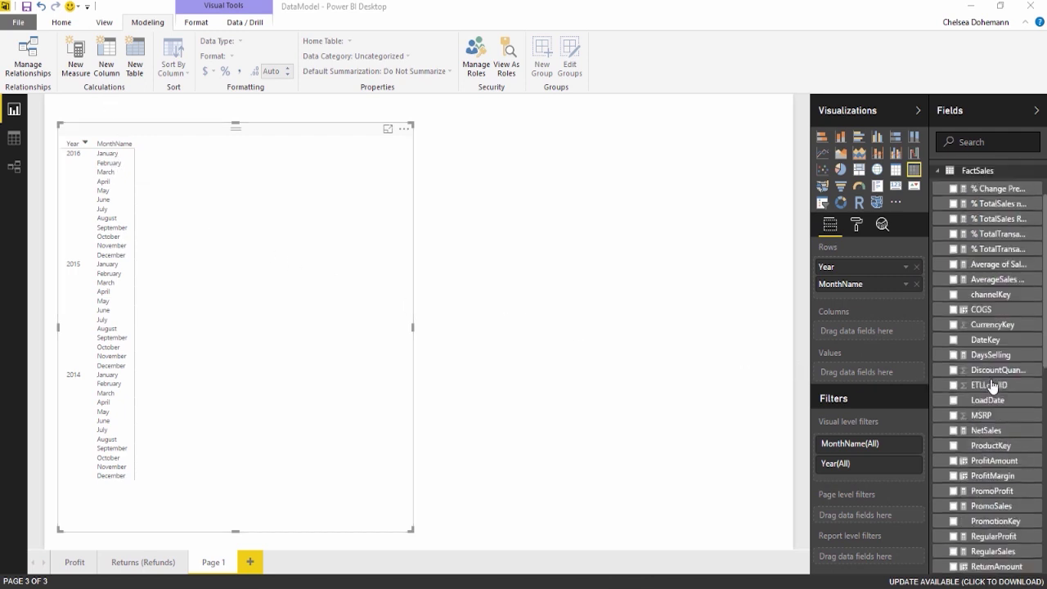
right_click(970, 177)
click(935, 181)
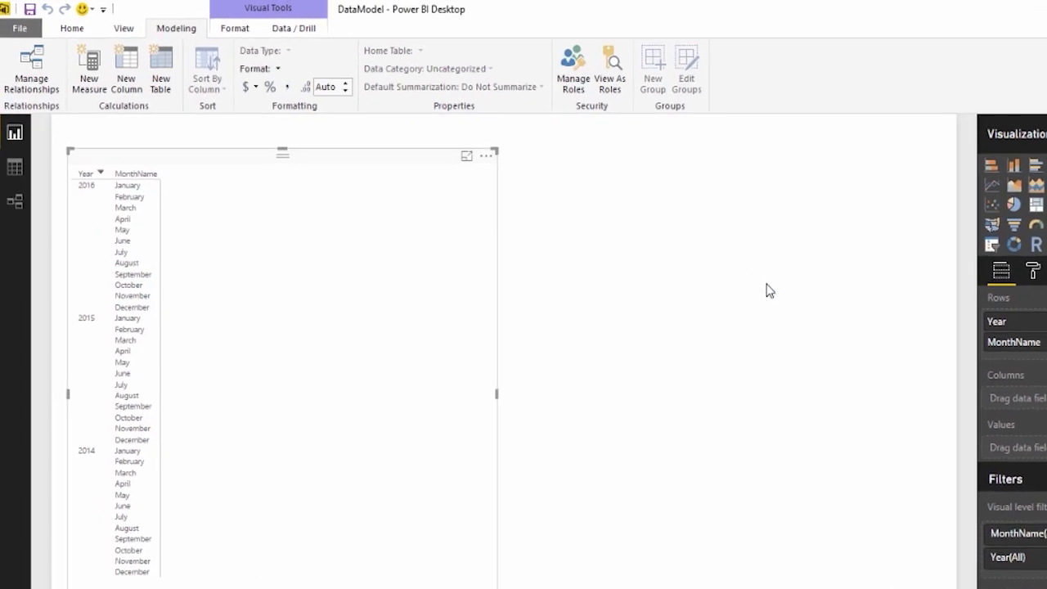
text(FirstDate)
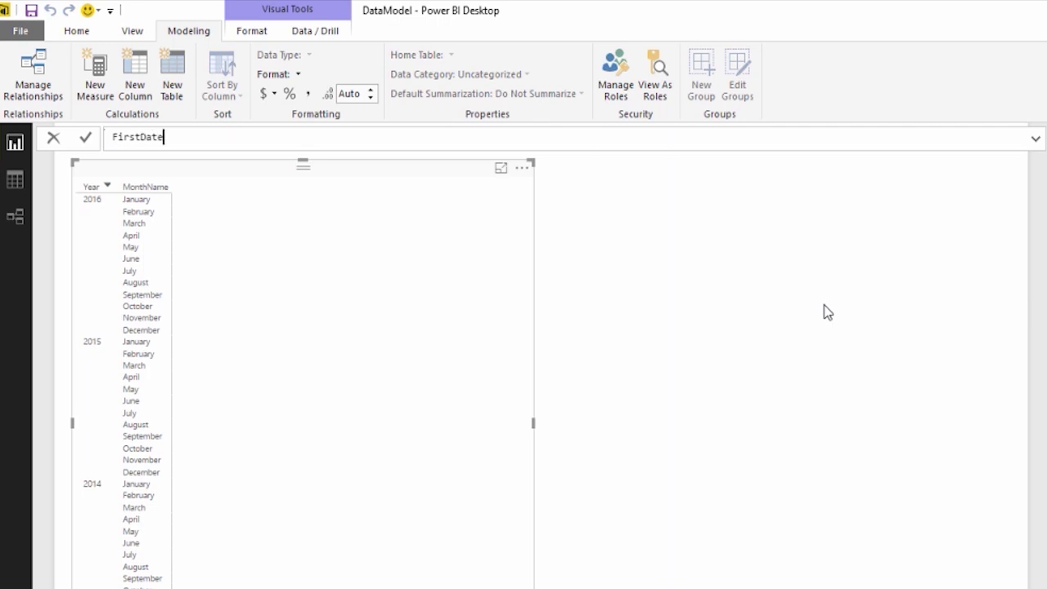
text(Period)
key(BackSpace)
text(= FIRS)
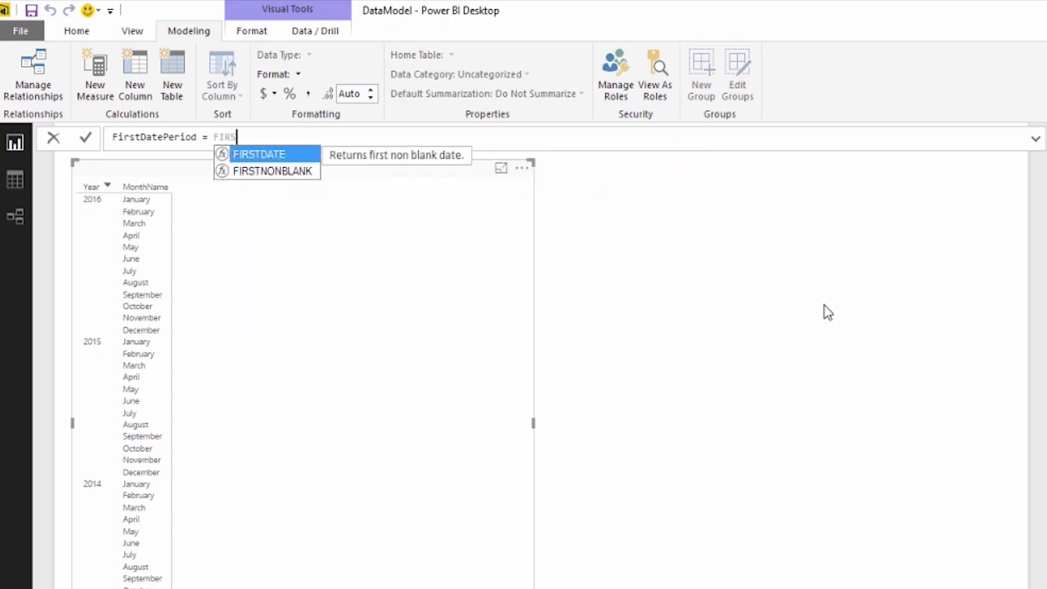
text(T)
key(Tab)
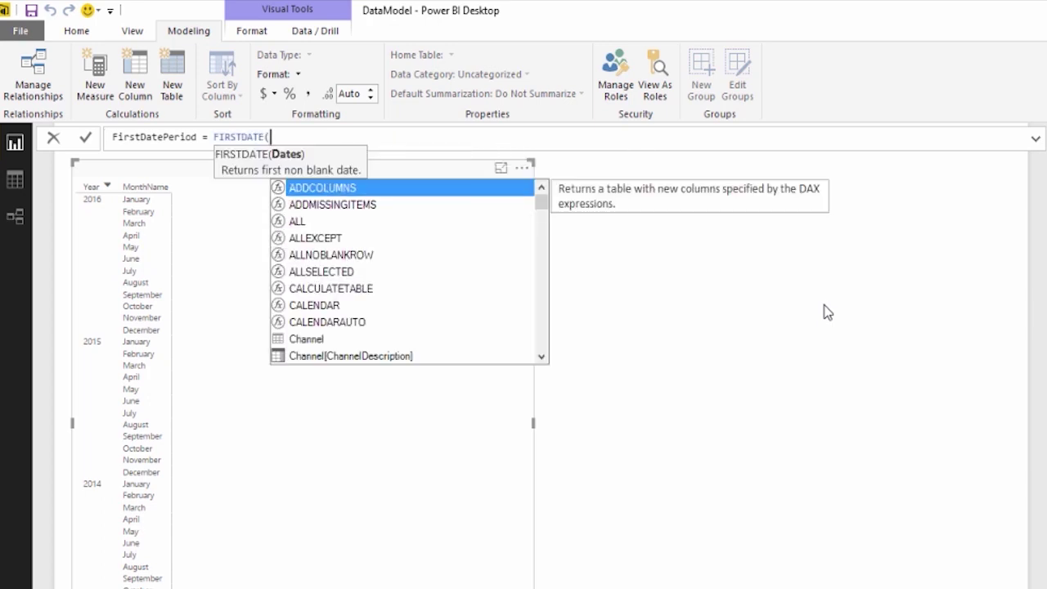
Complete the FIRSTDATE formula with Dates[DateKey], commit it, and add FirstDatePeriod to the matrix values
text(Dates)
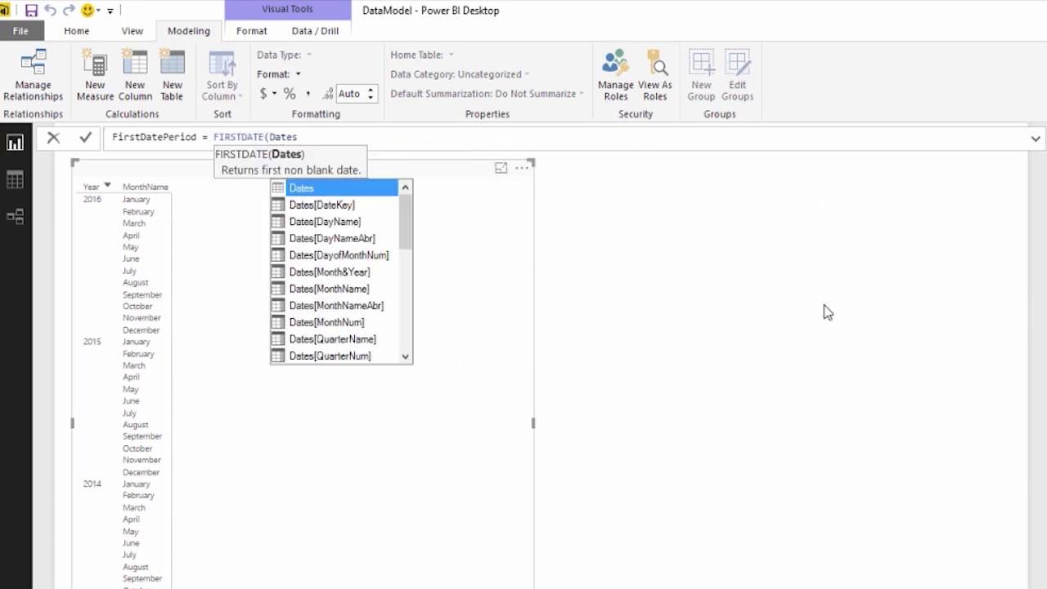
key(Down)
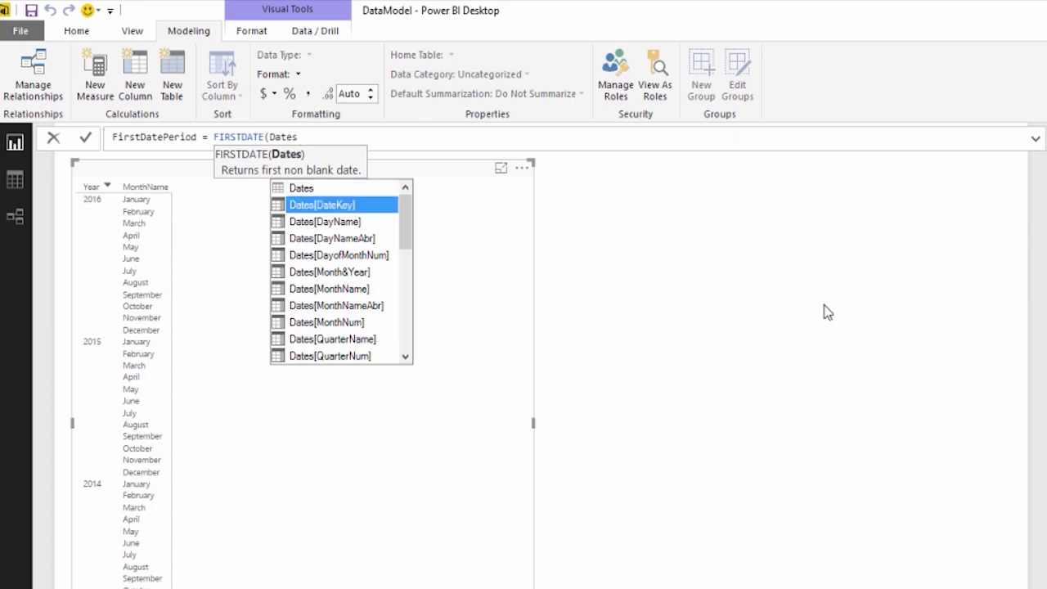
key(Tab)
text())
key(Return)
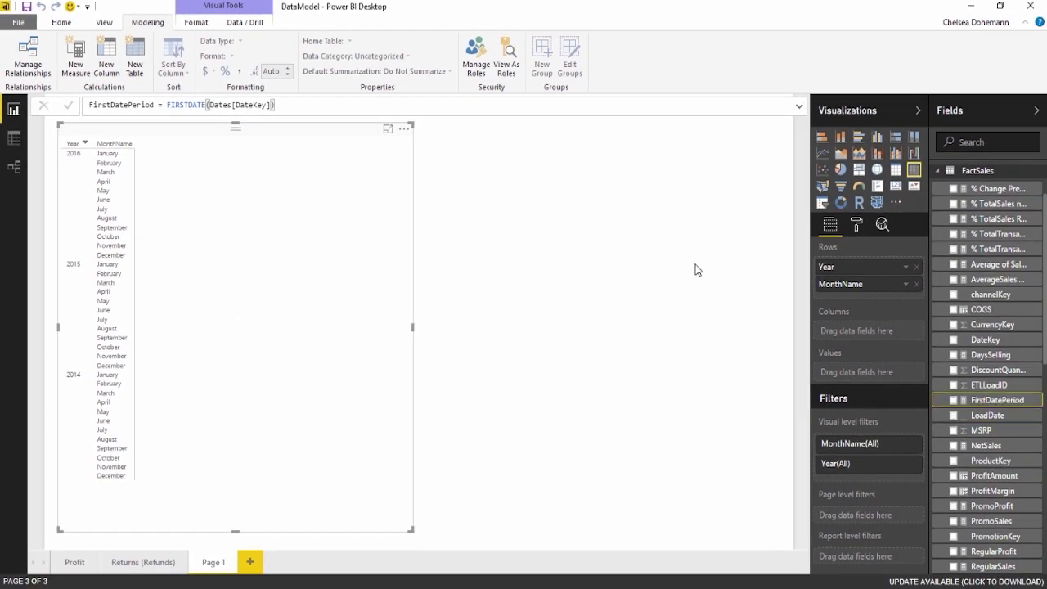
drag(999, 401, 184, 202)
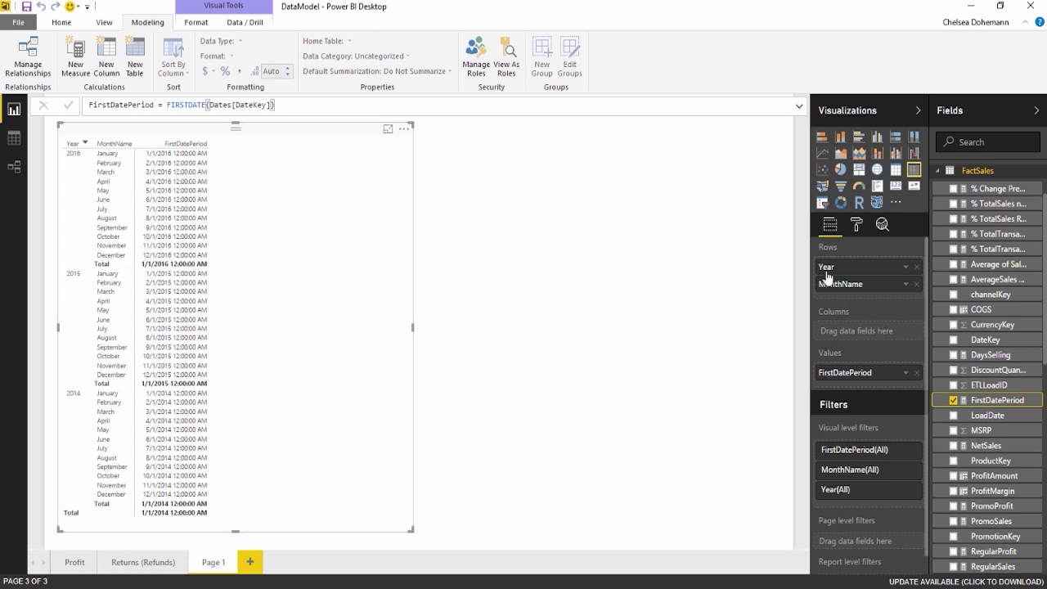
Create a new measure in the FactSales table named TotalSales First15 and start its formula with the CALCULATE function
right_click(981, 174)
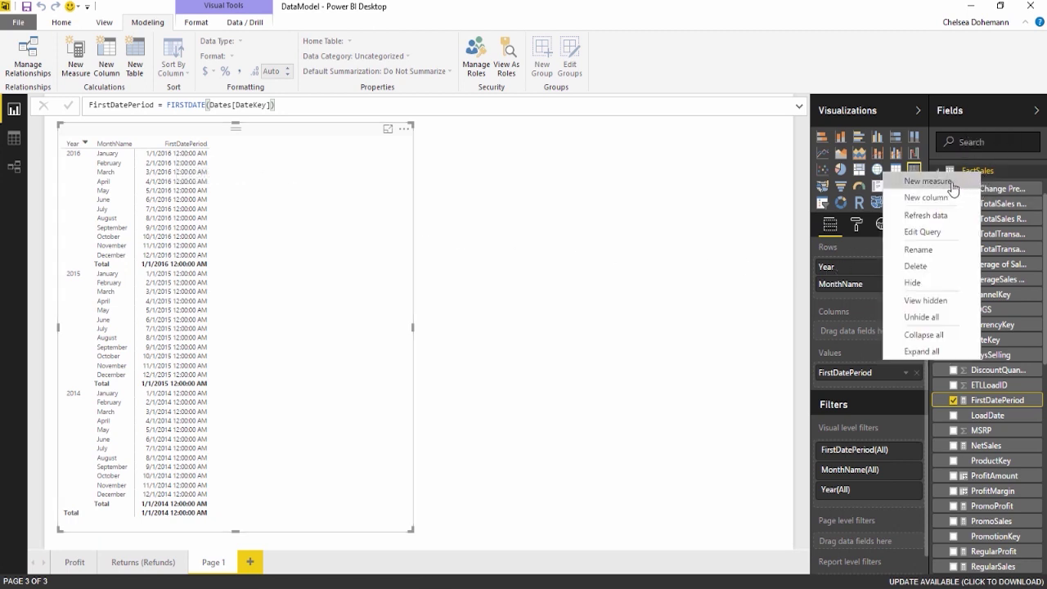
key(Escape)
drag(953, 189, 481, 258)
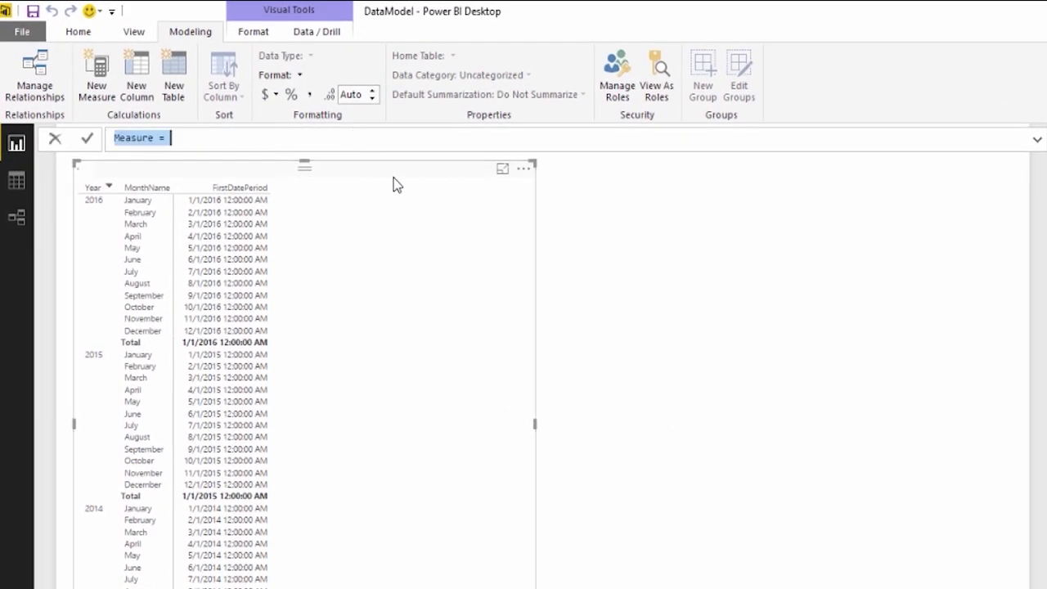
text(Tota)
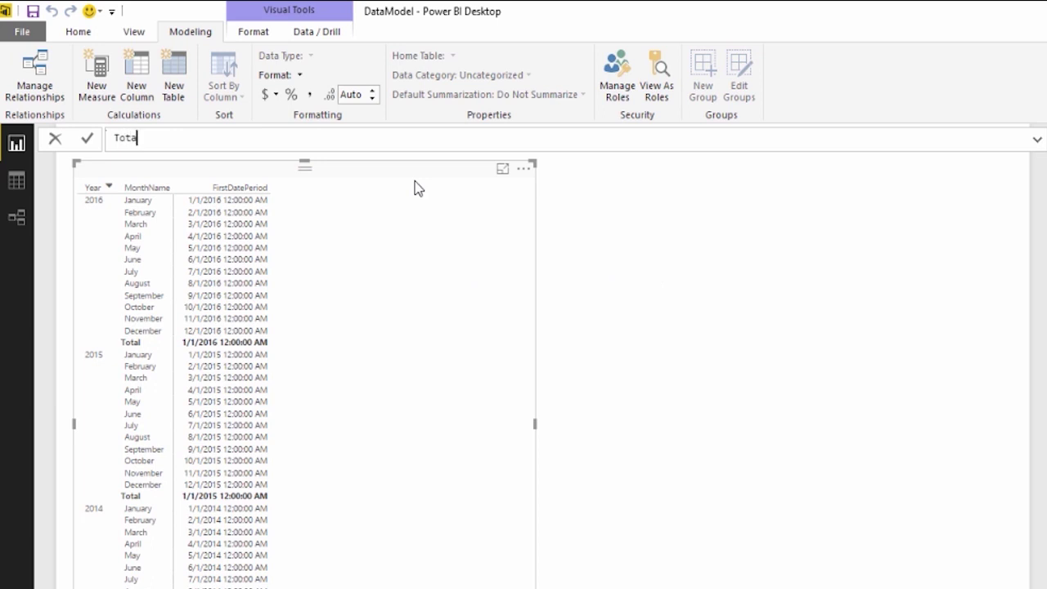
text(lSales First15 = CALCULA)
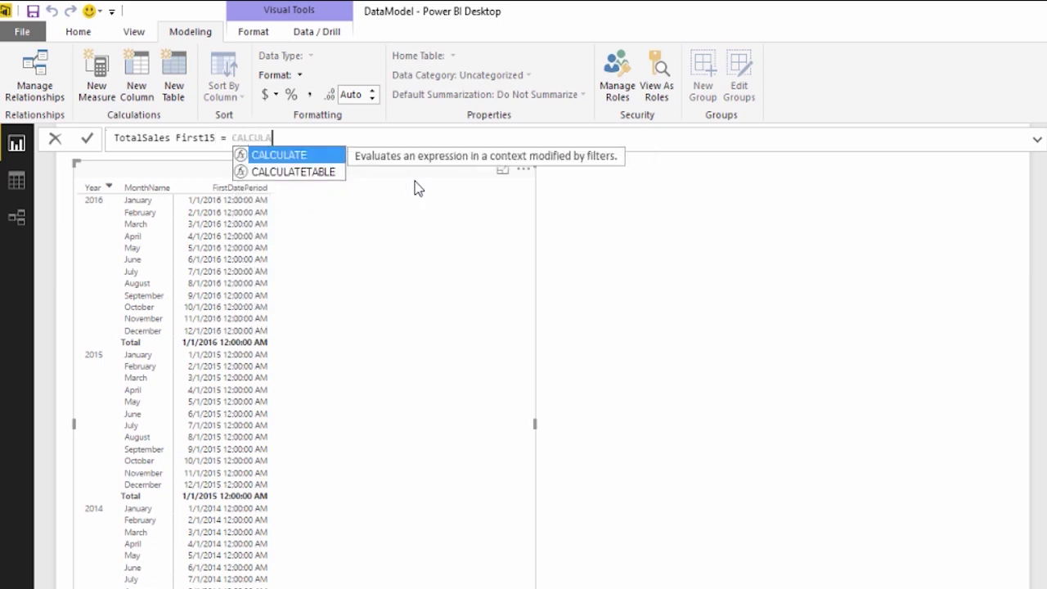
text(TE)
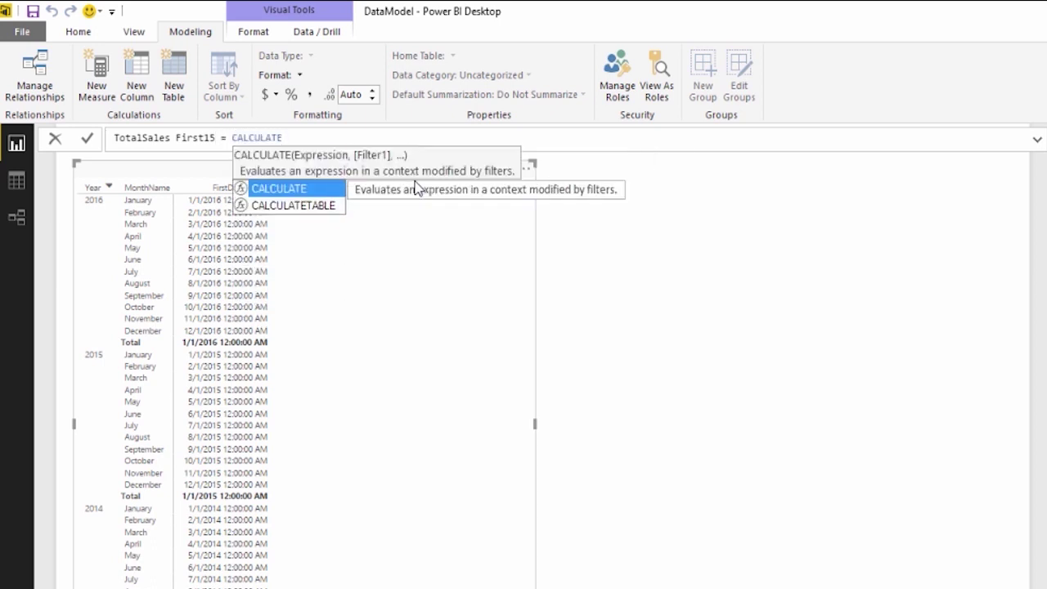
text(()
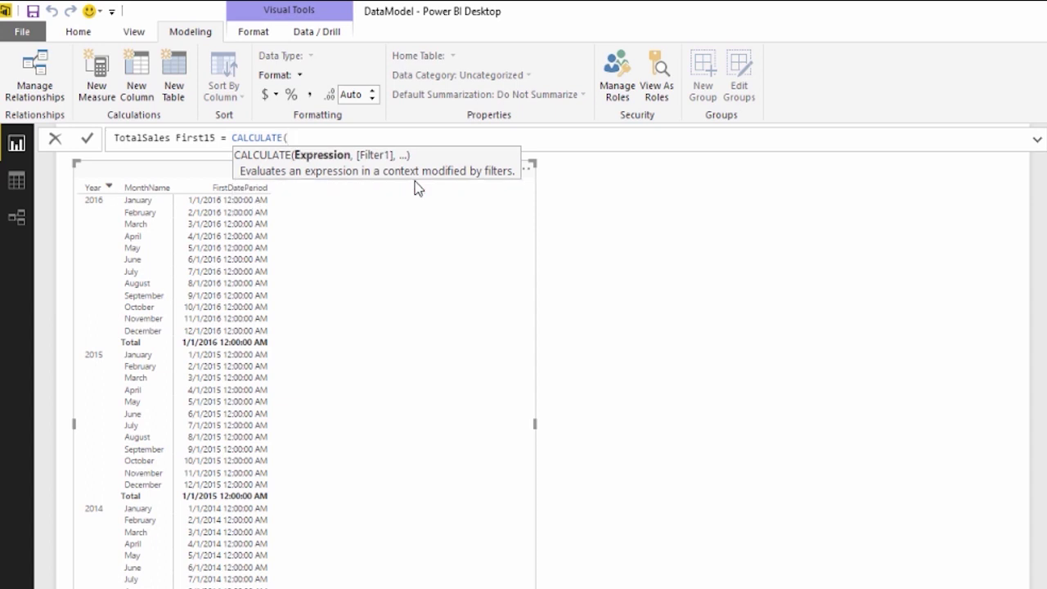
Enter [TotalSales] as the expression argument of CALCULATE, followed by a comma
text(To)
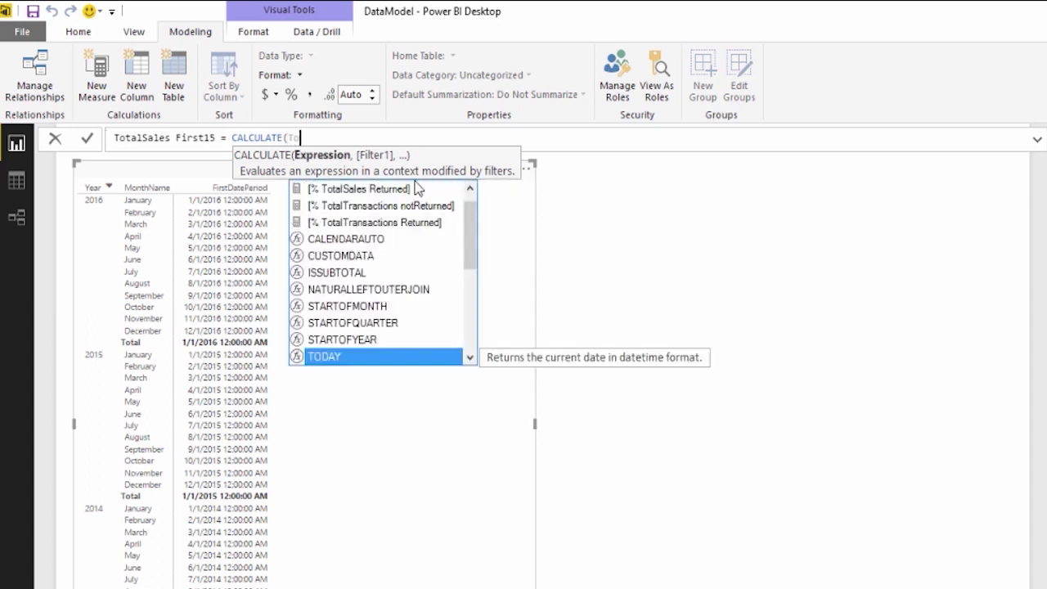
text(tal)
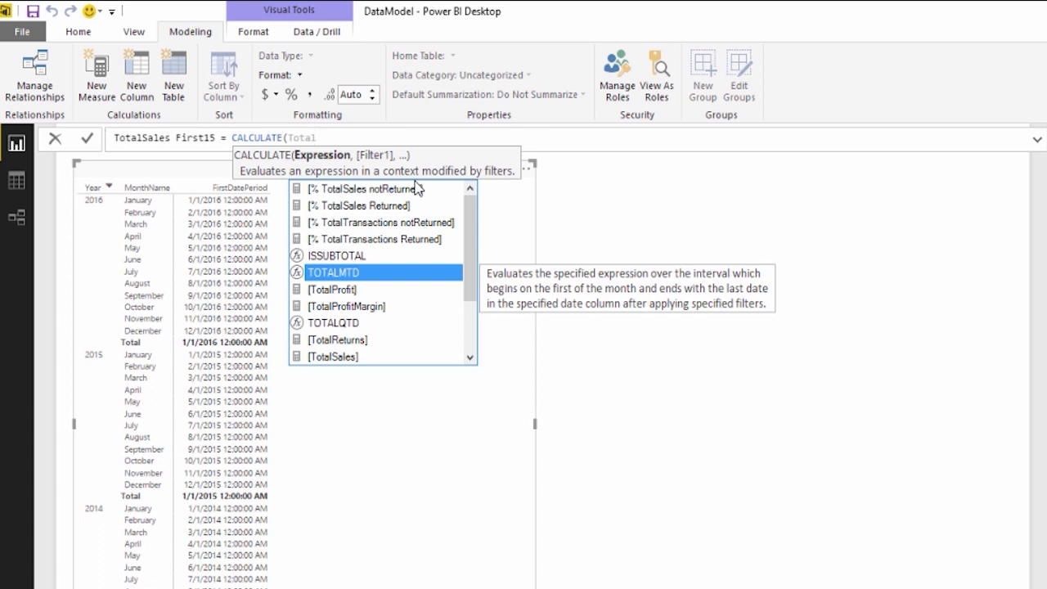
key(Down)
key(Down)
key(Down)
key(Down)
key(Down)
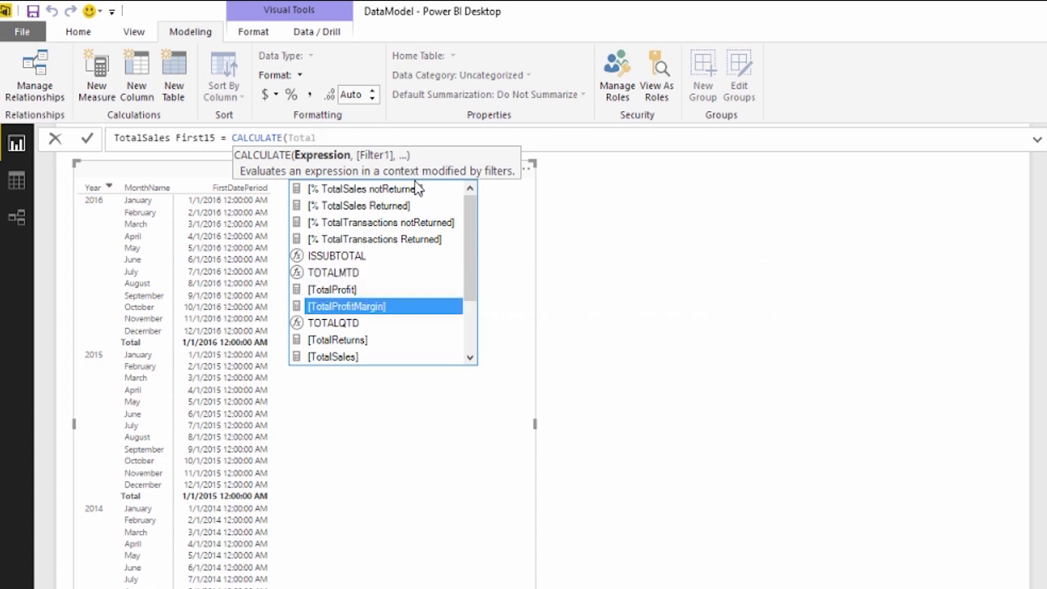
key(Tab)
text(,)
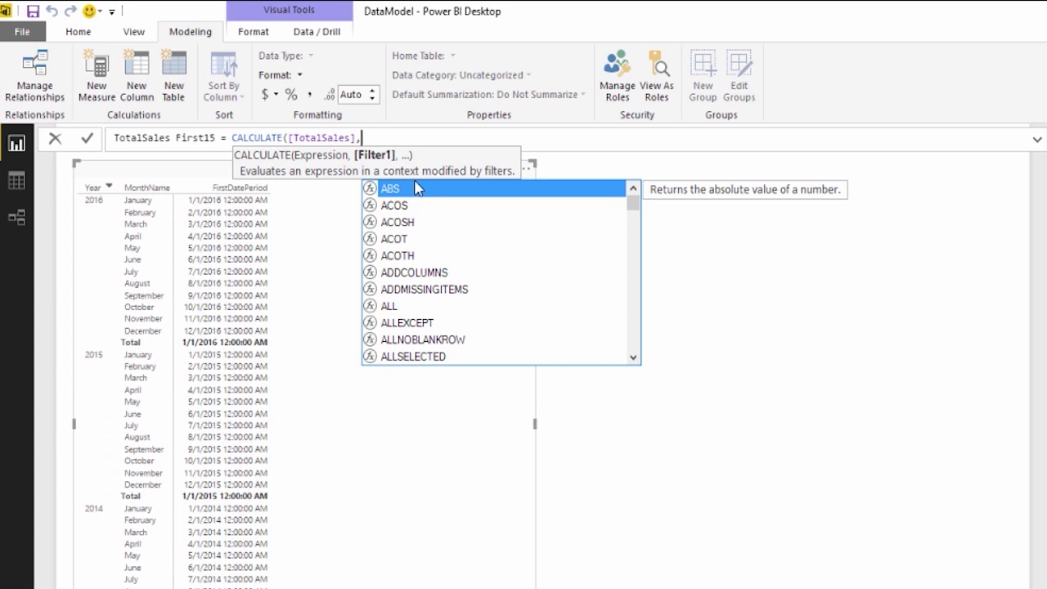
Add DATESBETWEEN as the CALCULATE filter, with Dates[DateKey] as its dates argument, followed by a comma
text(DATESBE)
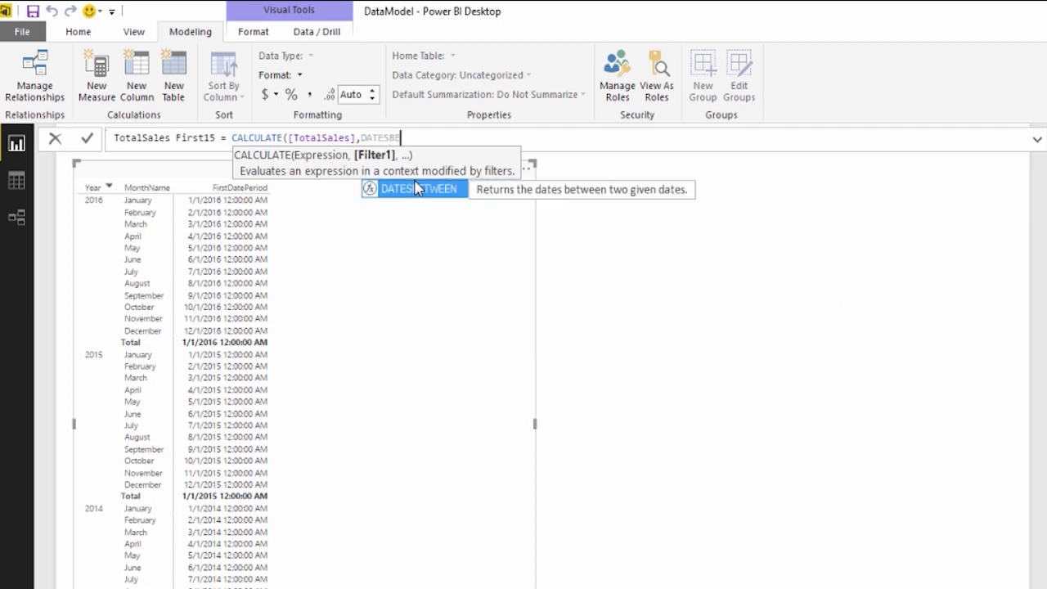
text(TWEEN()
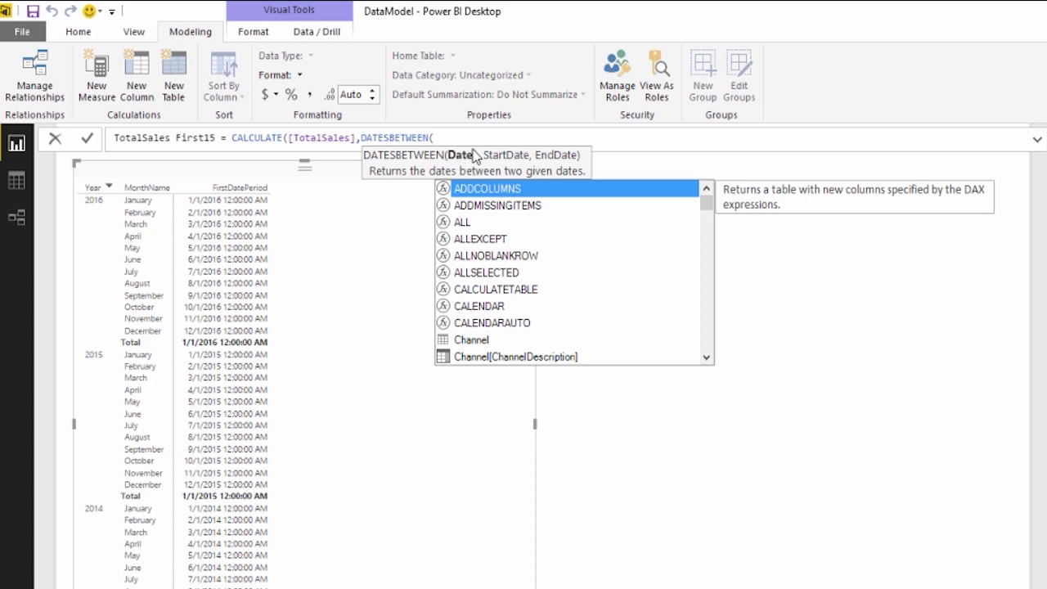
text(Date)
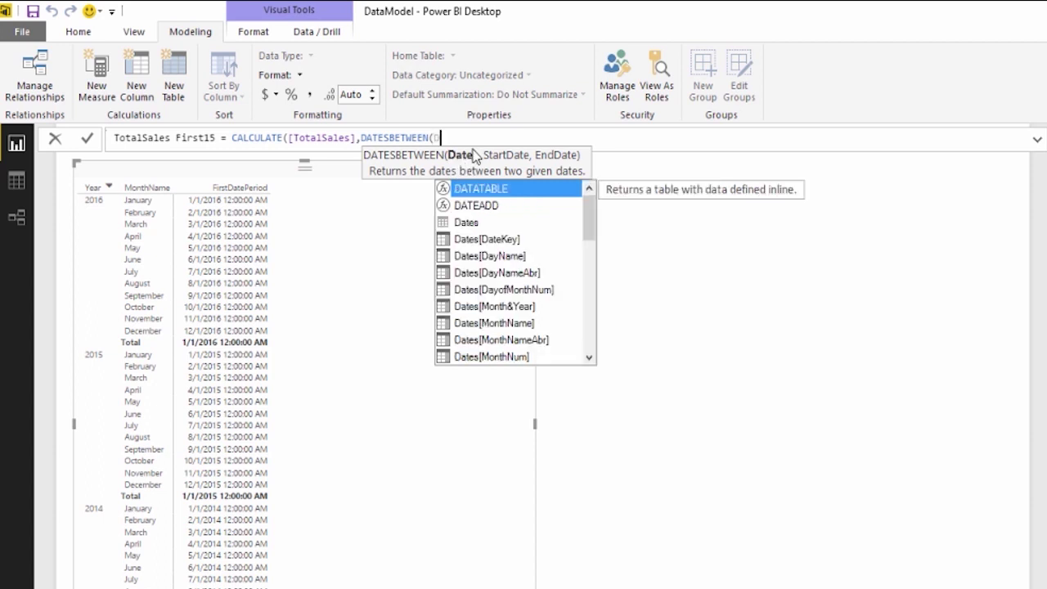
key(Down)
key(Down)
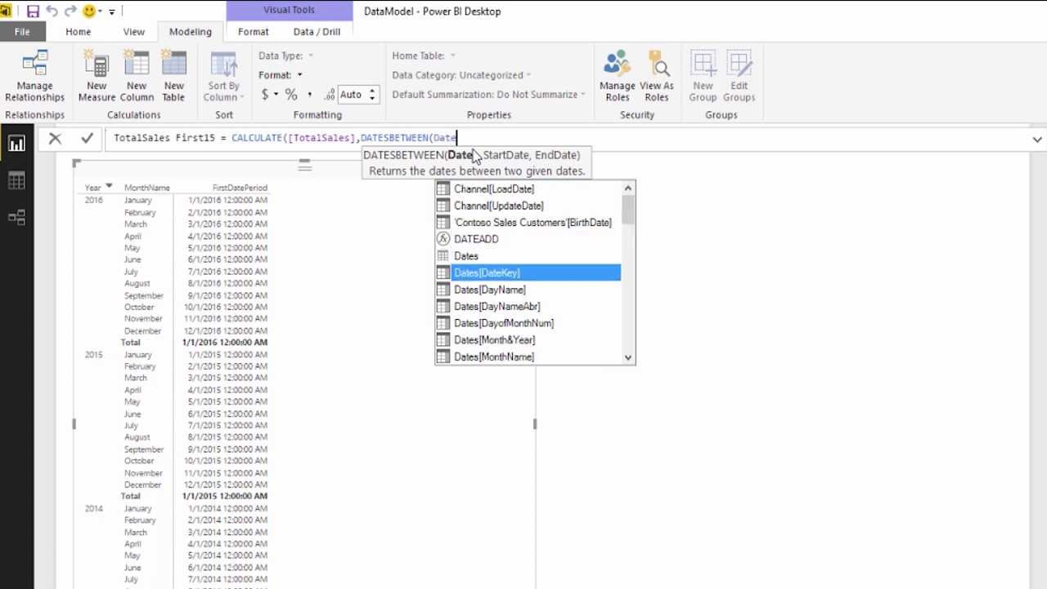
key(Tab)
text(,)
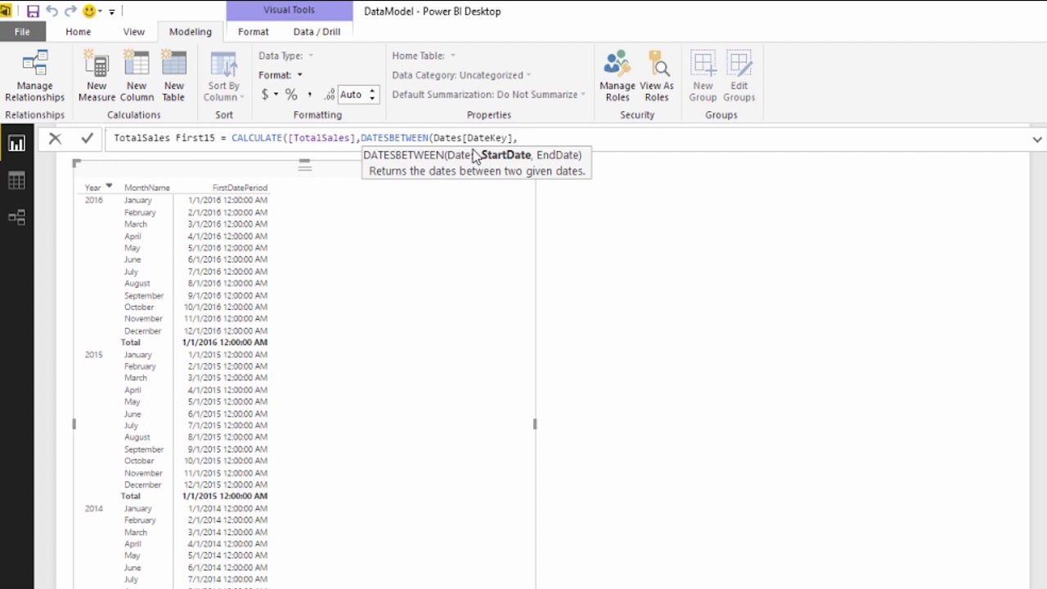
Enter FIRSTDATE(Dates[DateKey]) as the start date of DATESBETWEEN, followed by a comma
text(Fir)
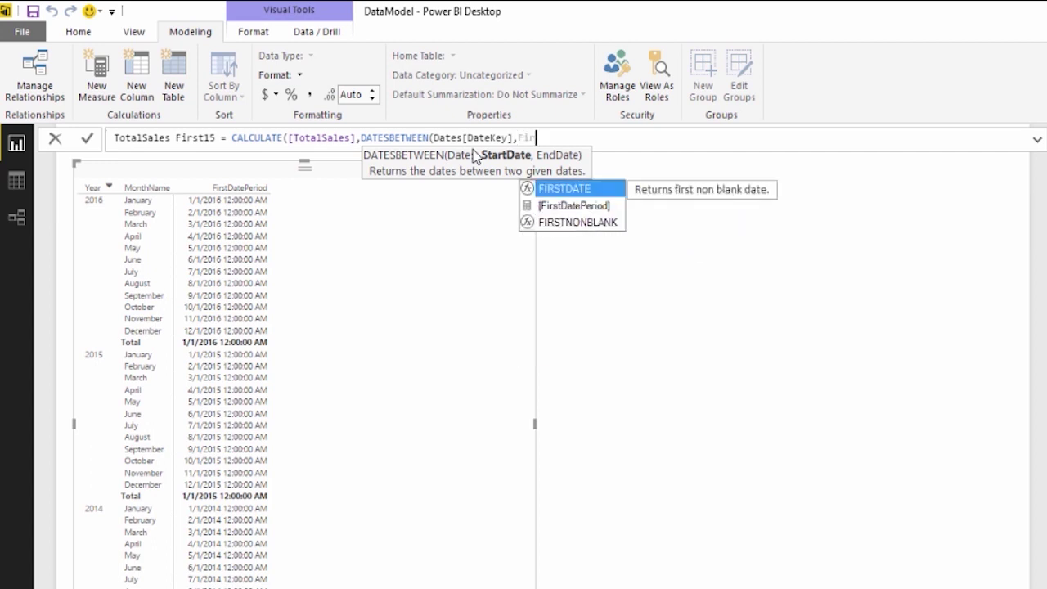
text(st)
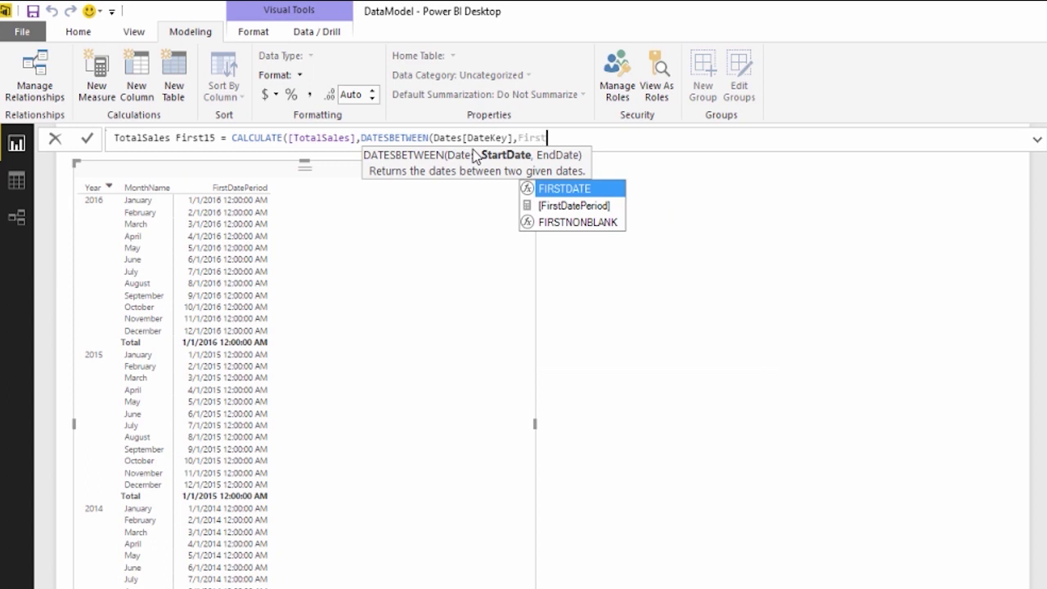
text(Date()
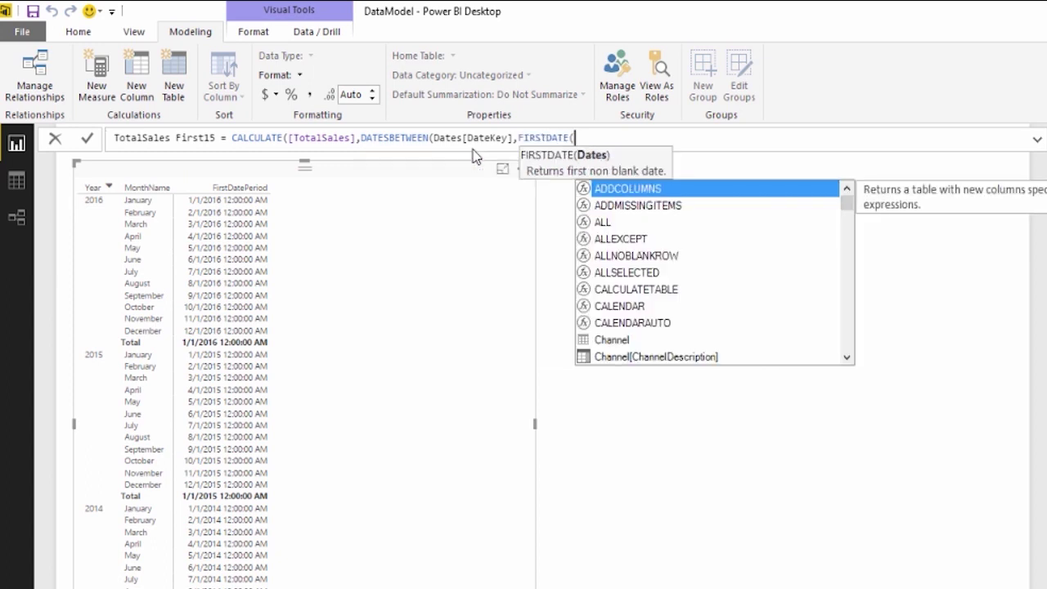
text(Date)
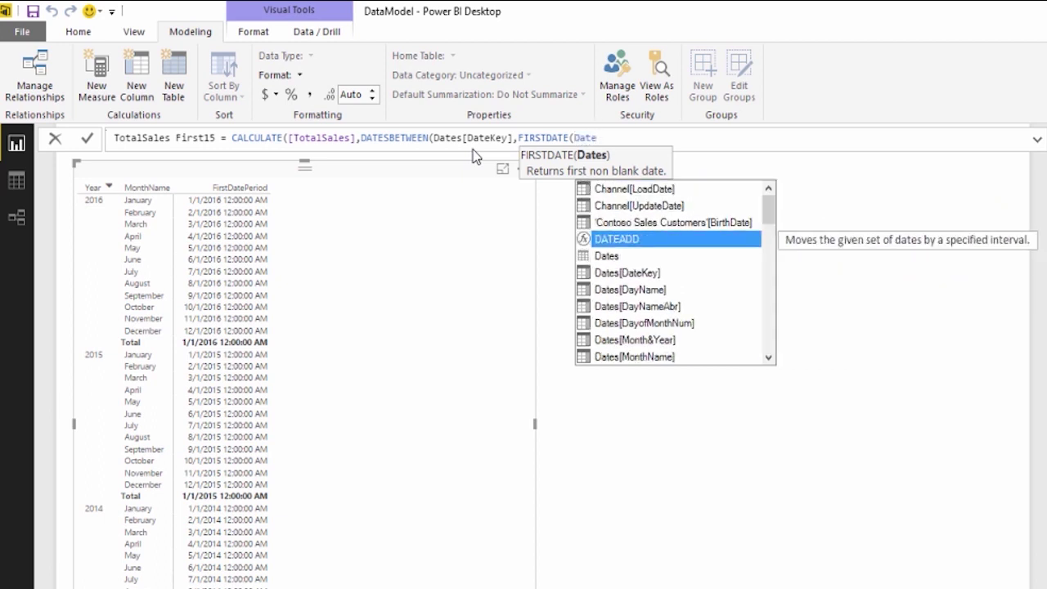
key(Down)
key(Down)
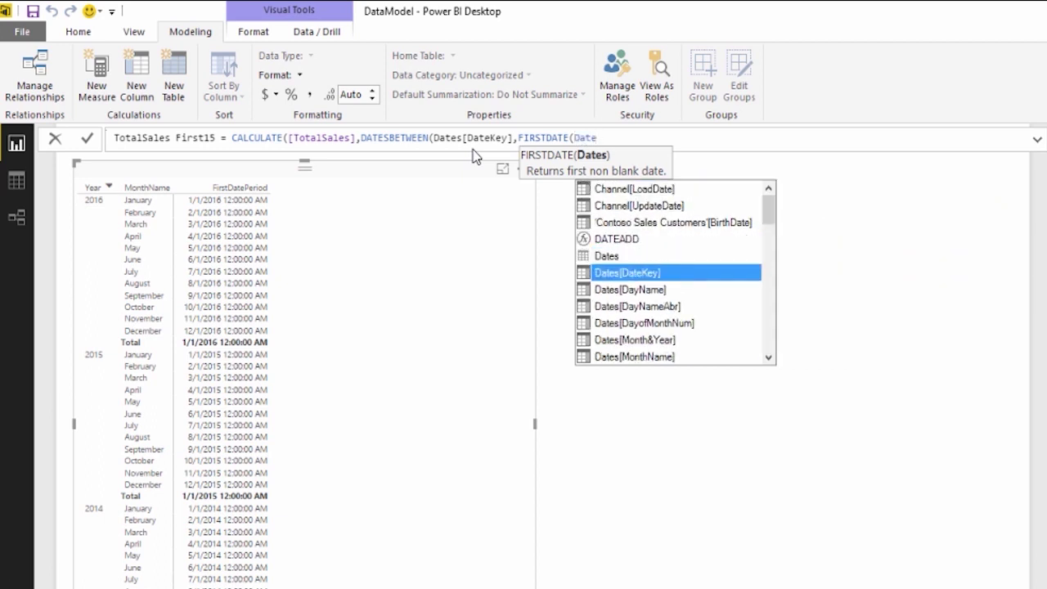
key(Tab)
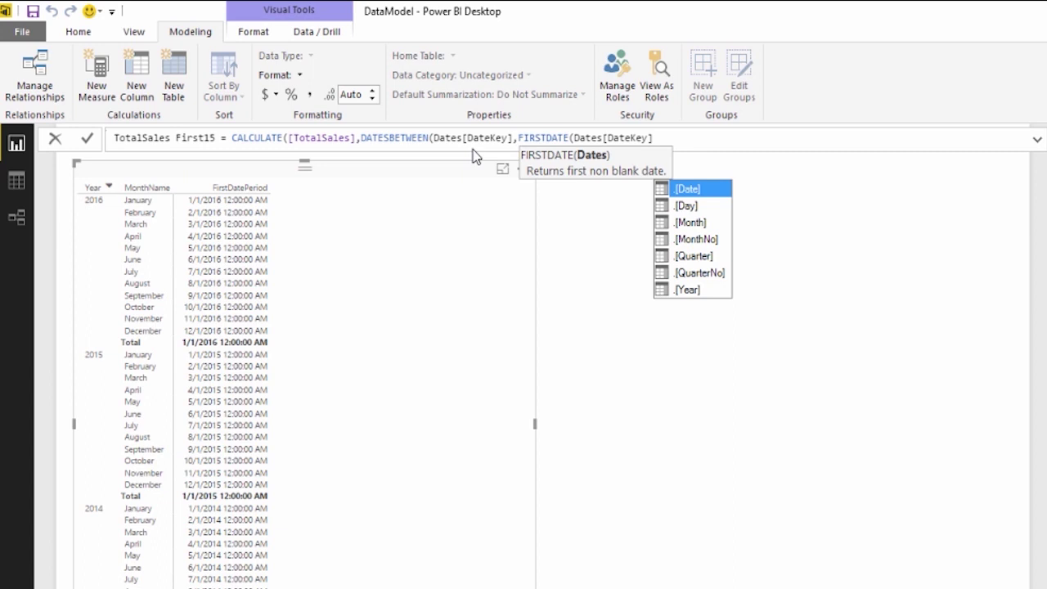
text())
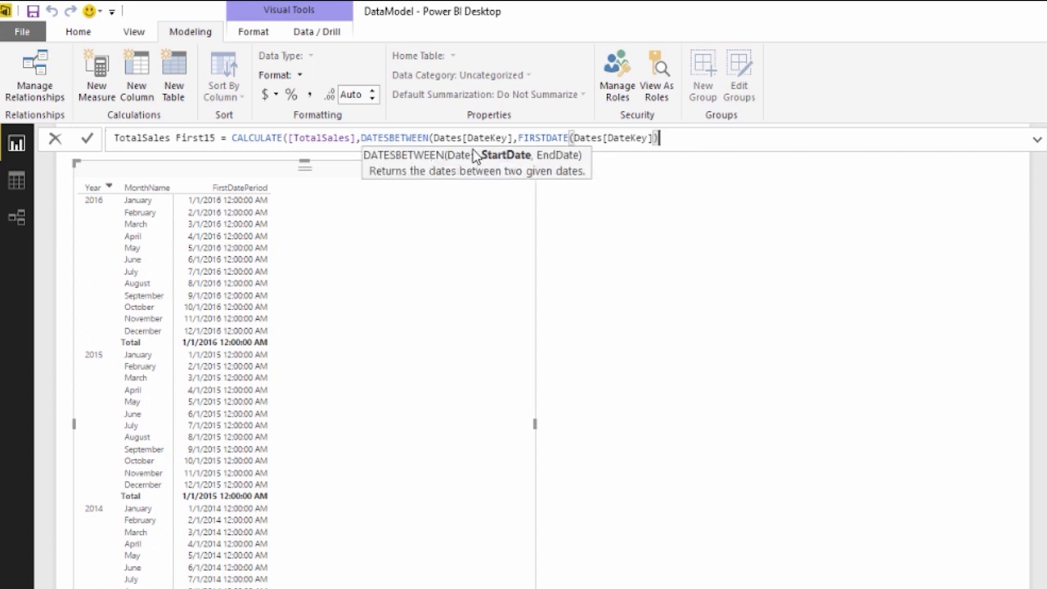
text(,)
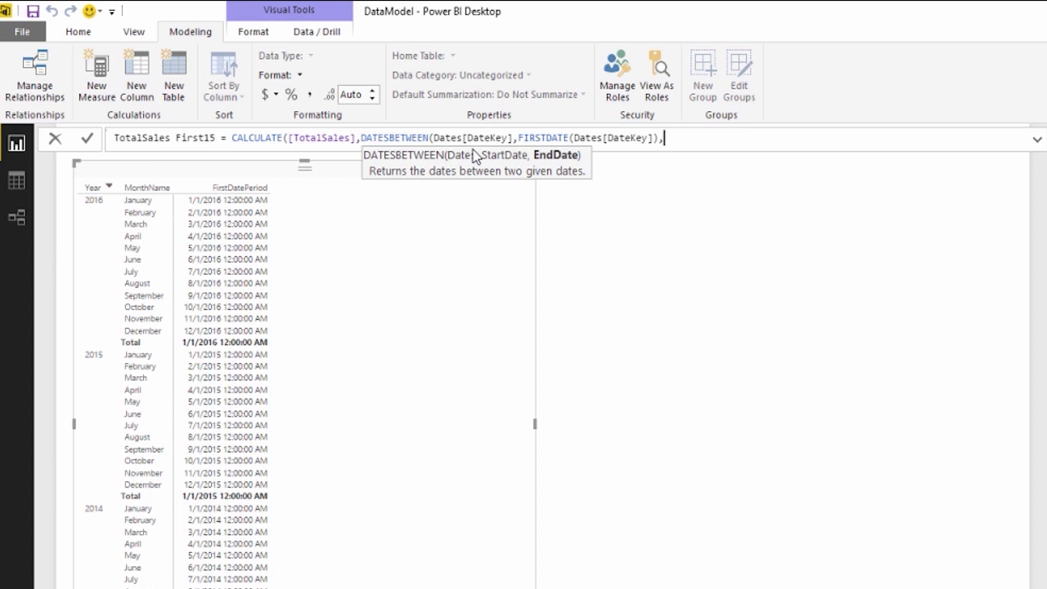
Enter FIRSTDATE(Dates[DateKey])+14 as the end date, close both functions, and commit the TotalSales First15 measure
text(Fir)
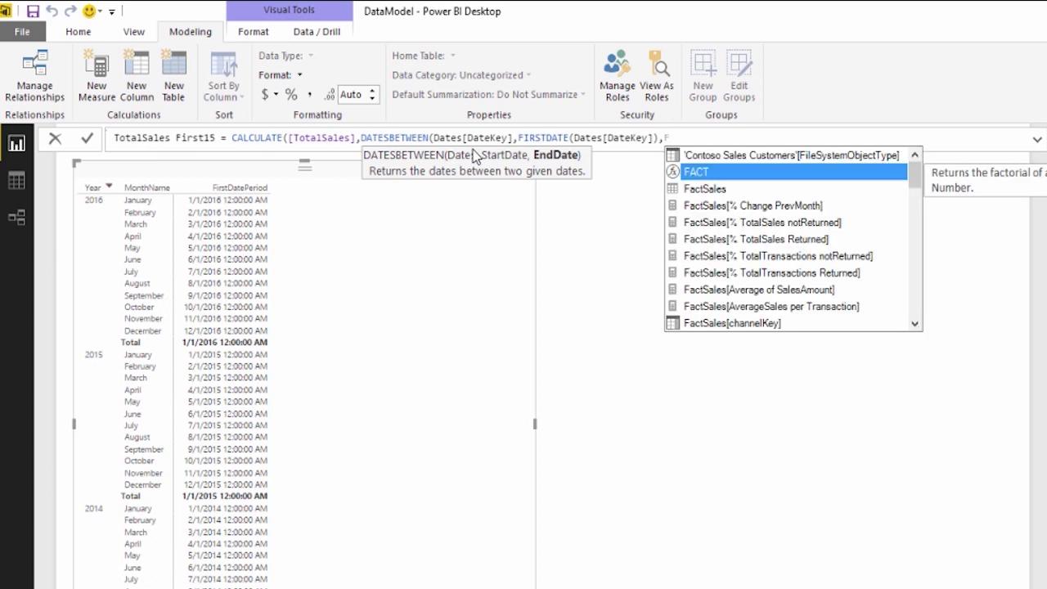
text(st)
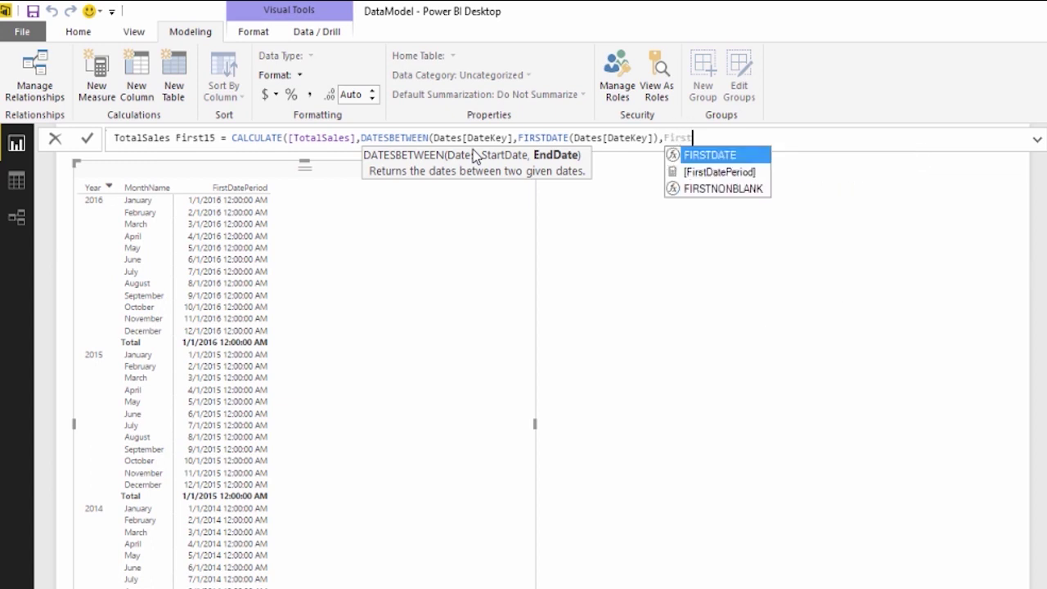
key(Tab)
text(Dates)
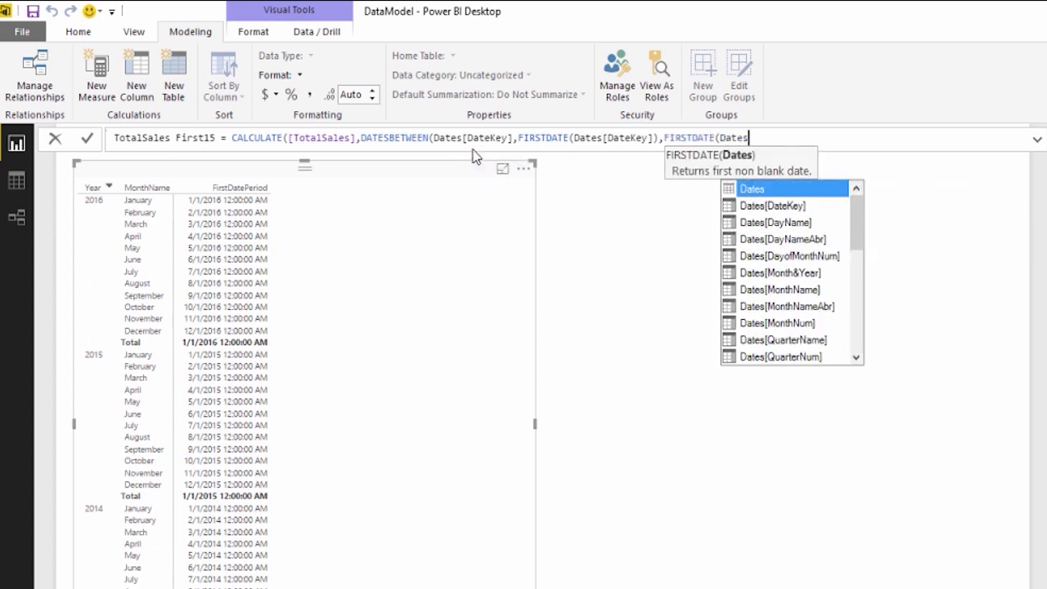
text([DateKey])
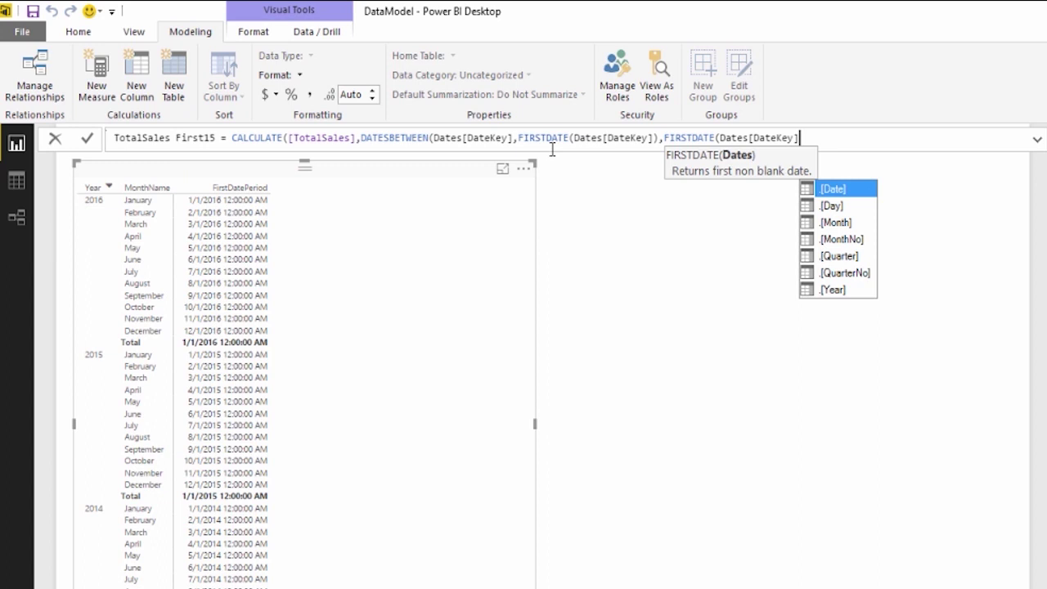
text())
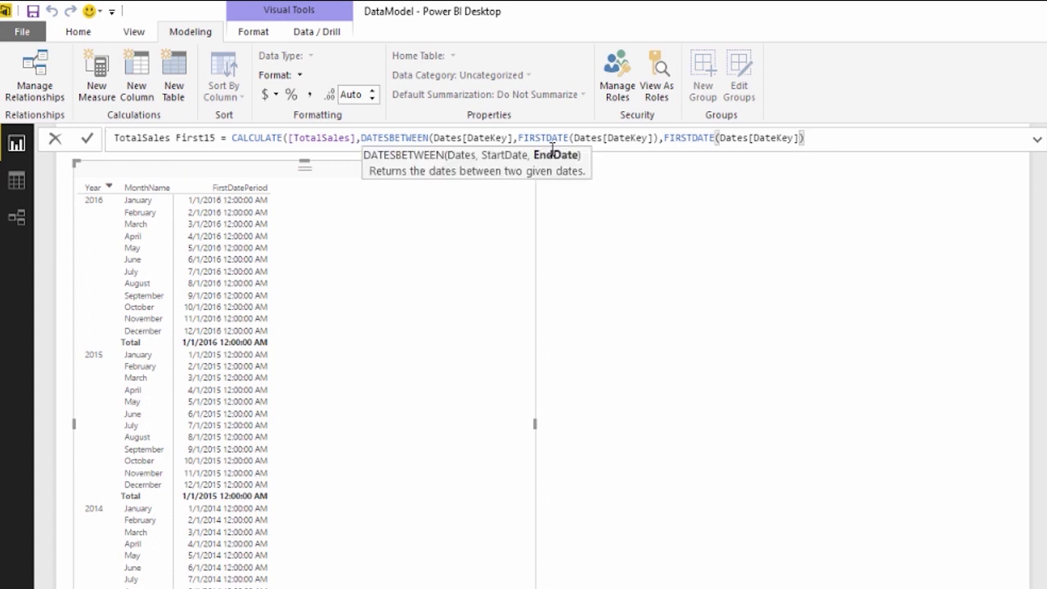
text(+14))
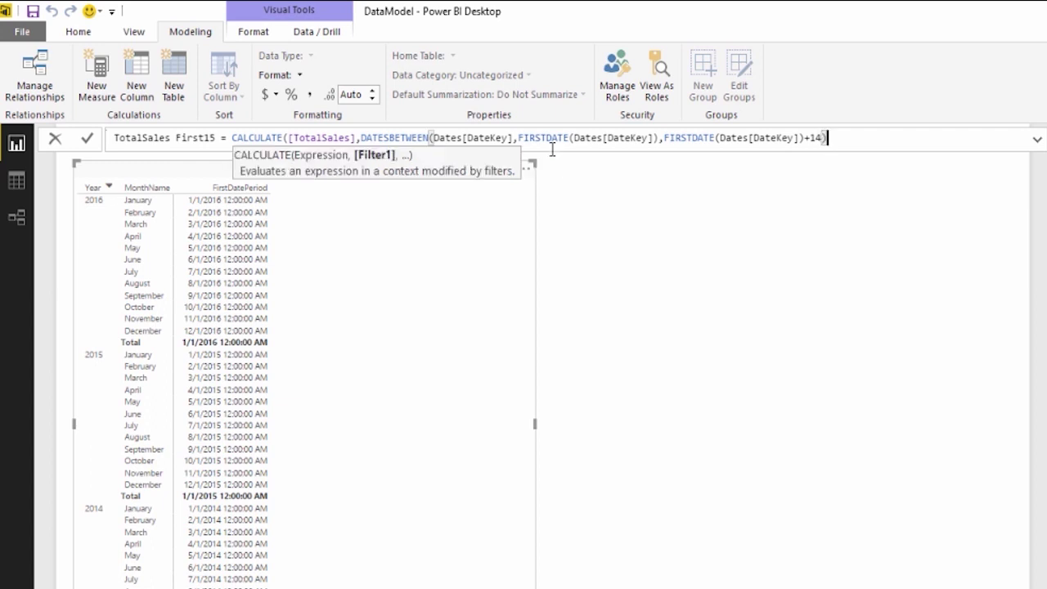
text())
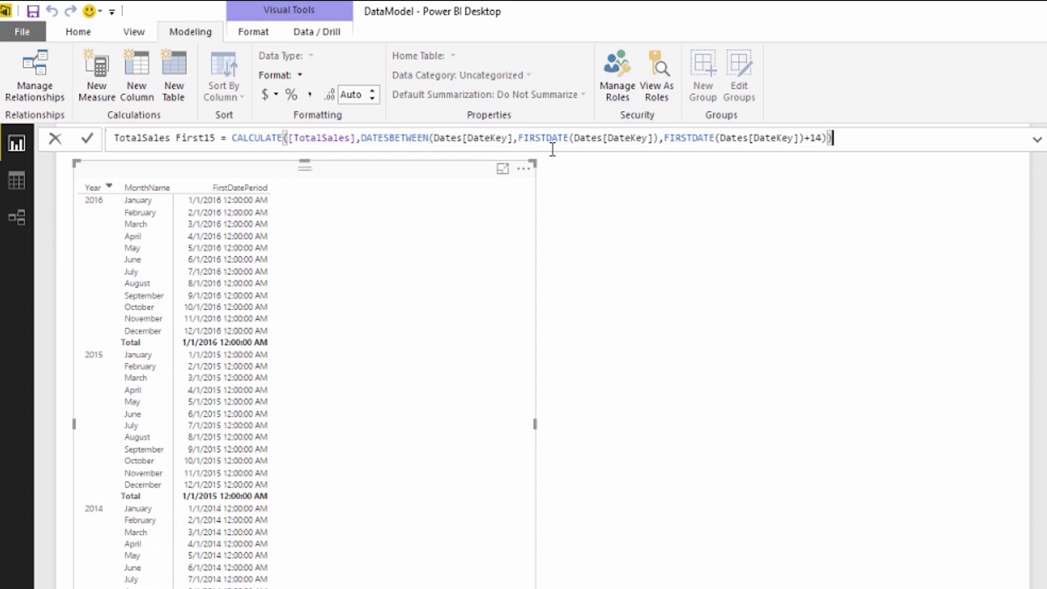
key(Return)
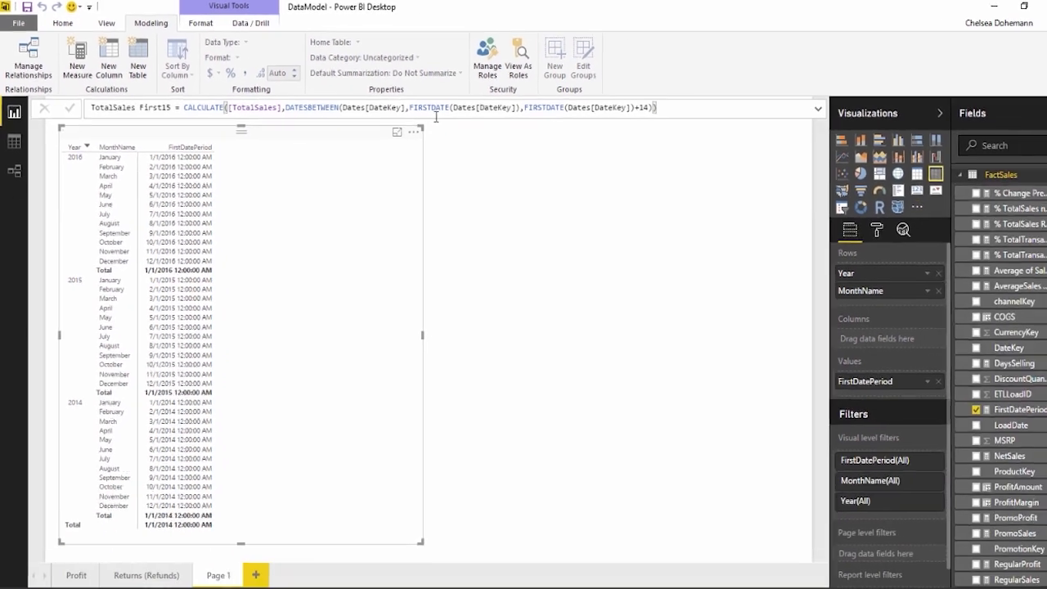
Add TotalSales First15 to the matrix values and collapse the FactSales table's field list
drag(1003, 524, 285, 226)
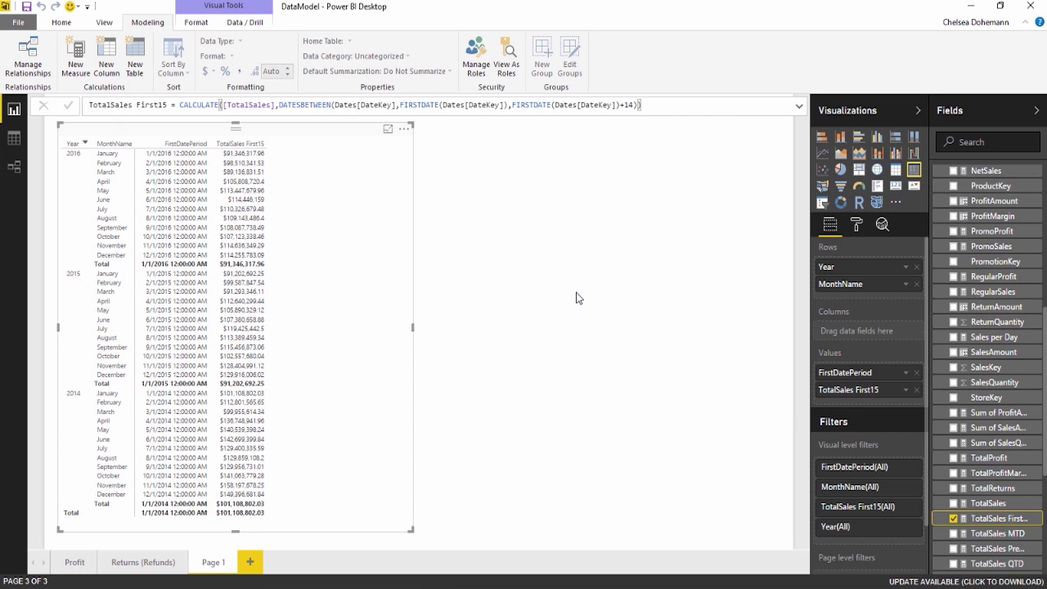
scroll(999, 456, up, 2)
scroll(999, 456, up, 8)
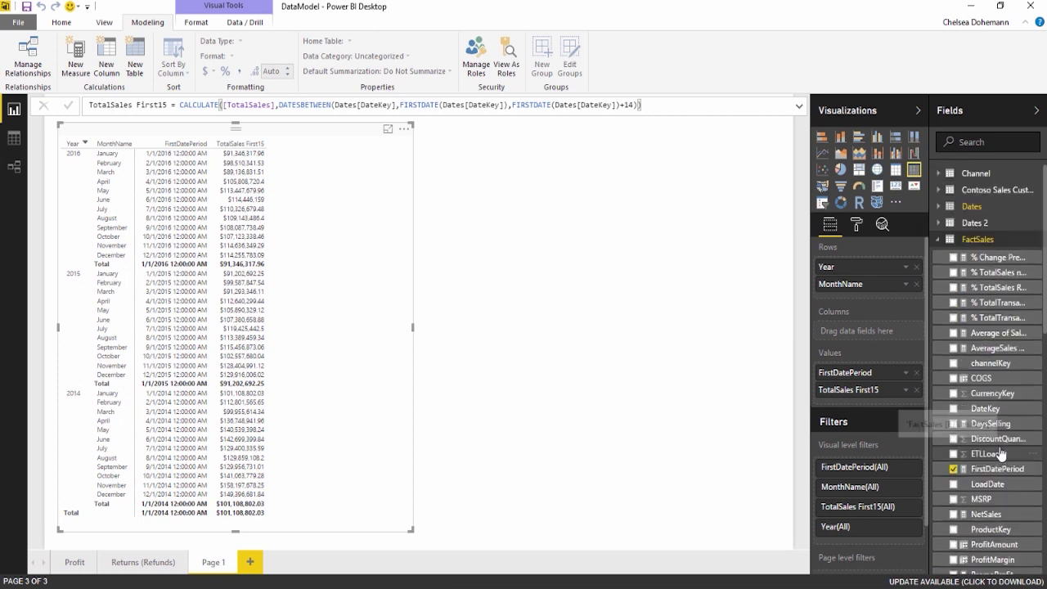
click(939, 239)
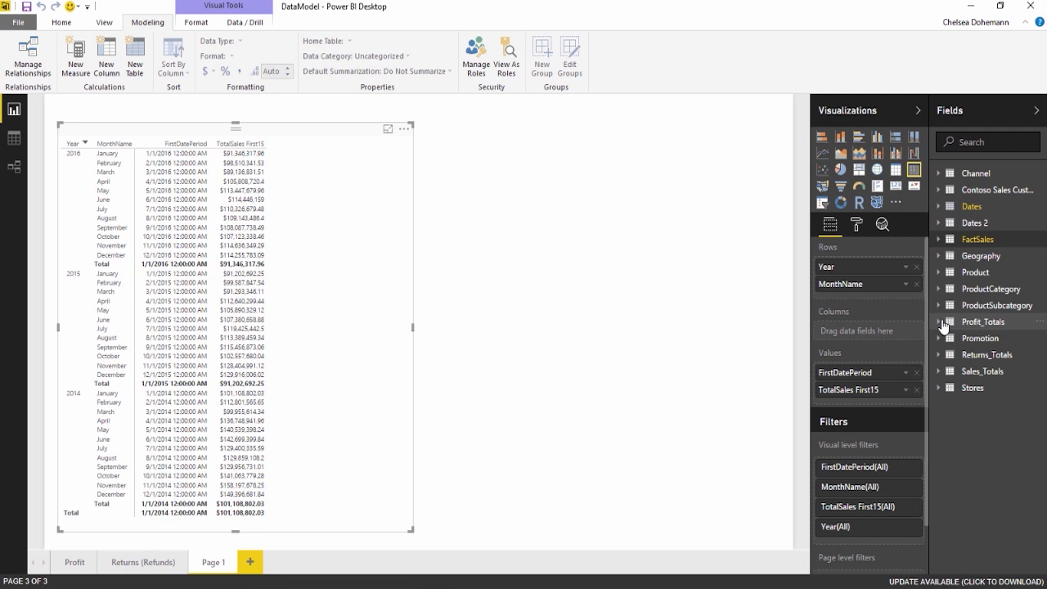
In the relationship diagram, stack Profit_Totals, Returns_Totals and Sales_Totals vertically, and move Dates 2 and Contoso Sales Customers beyond them, away from the related tables
click(20, 176)
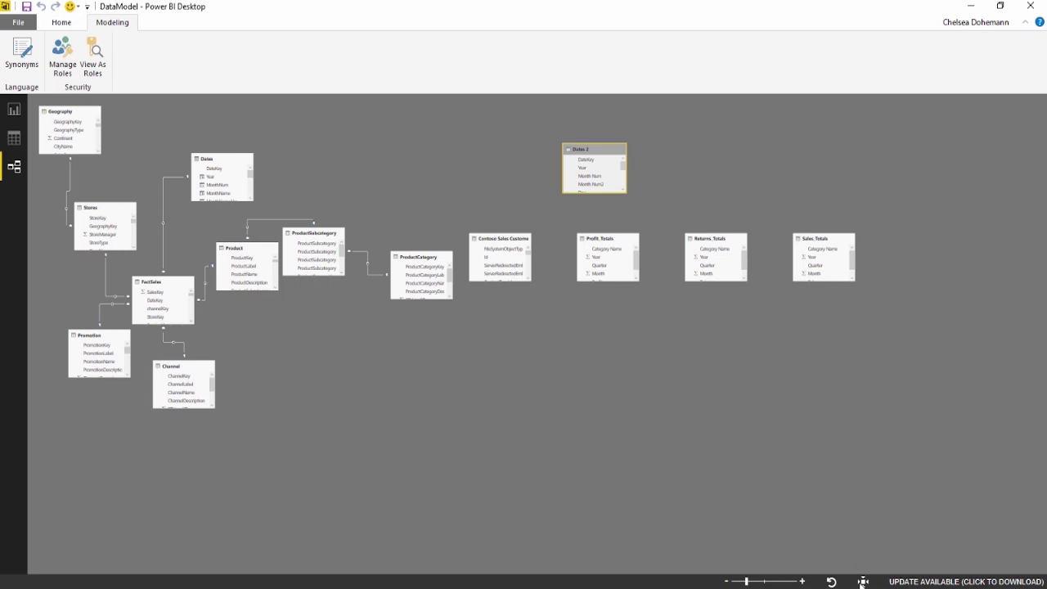
click(862, 581)
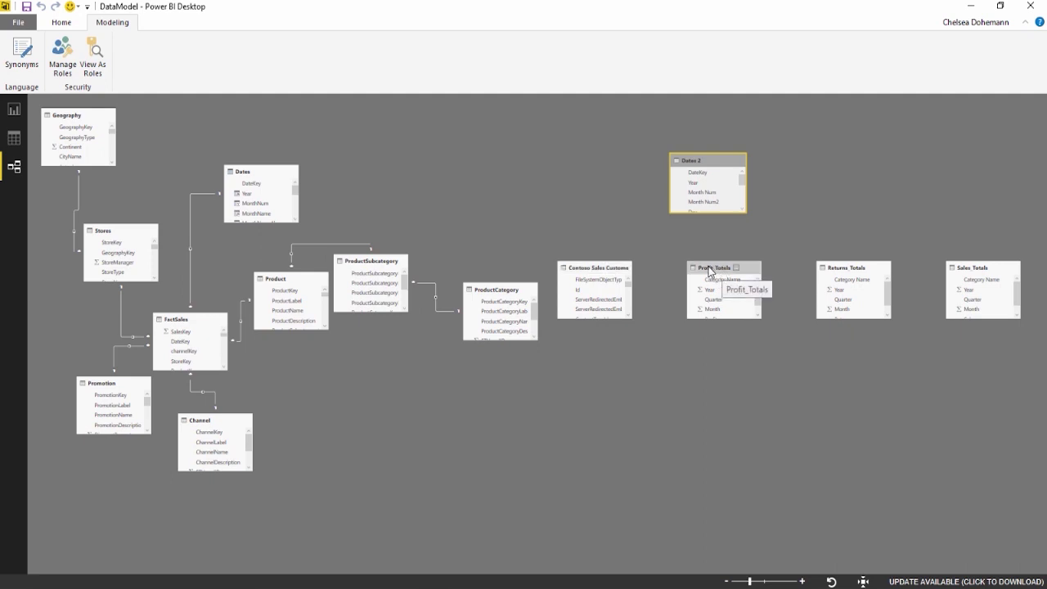
drag(711, 271, 687, 267)
drag(848, 272, 699, 335)
drag(965, 273, 688, 410)
drag(703, 164, 923, 156)
drag(594, 274, 934, 225)
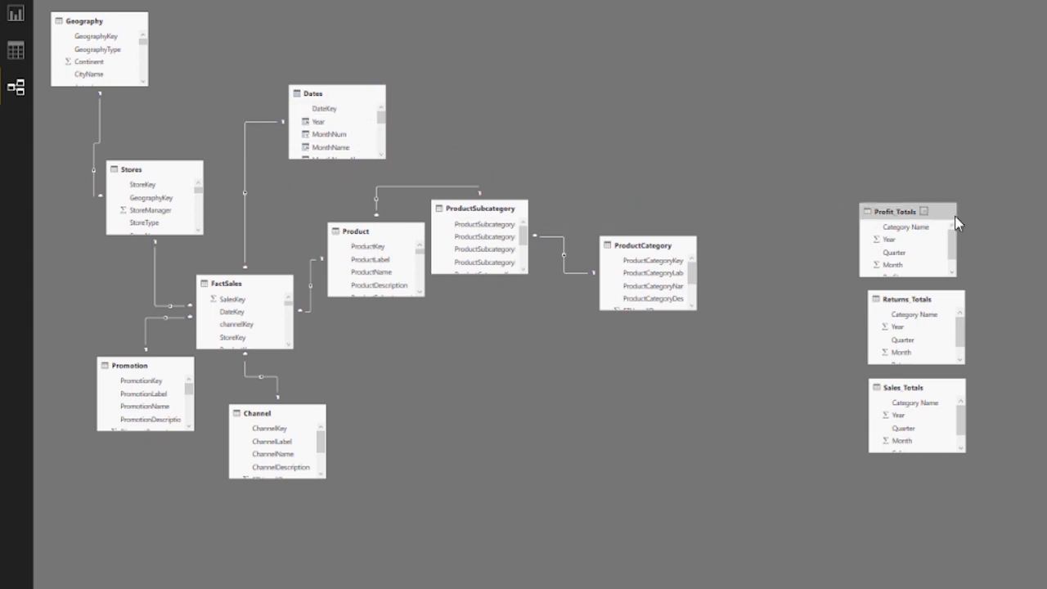
Place the Sales_Totals table beside Dates and enlarge both tables so that more of their fields show
drag(918, 380, 496, 74)
drag(556, 142, 587, 188)
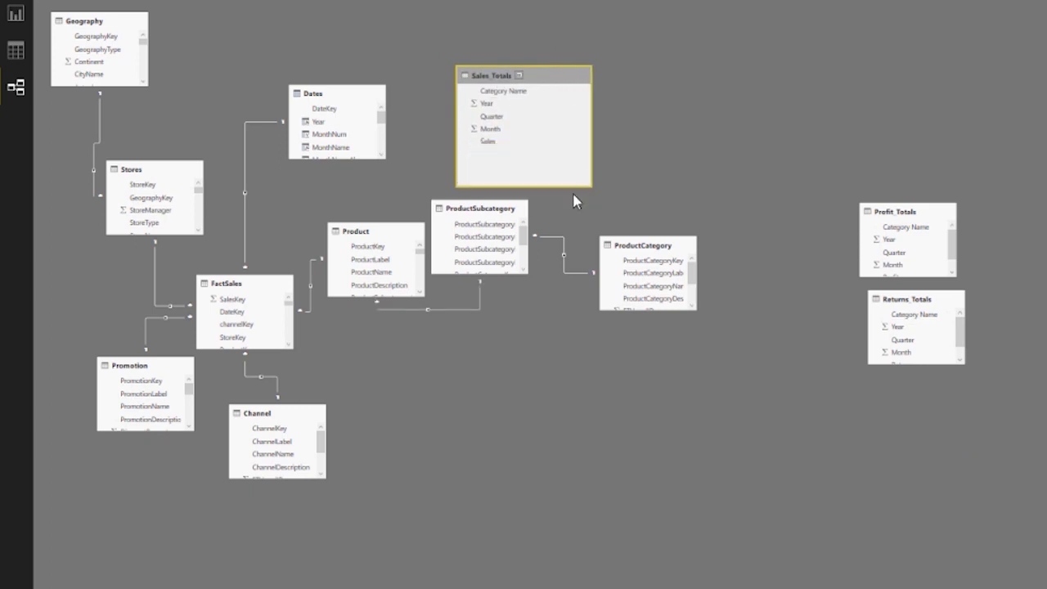
click(382, 161)
drag(386, 166, 393, 212)
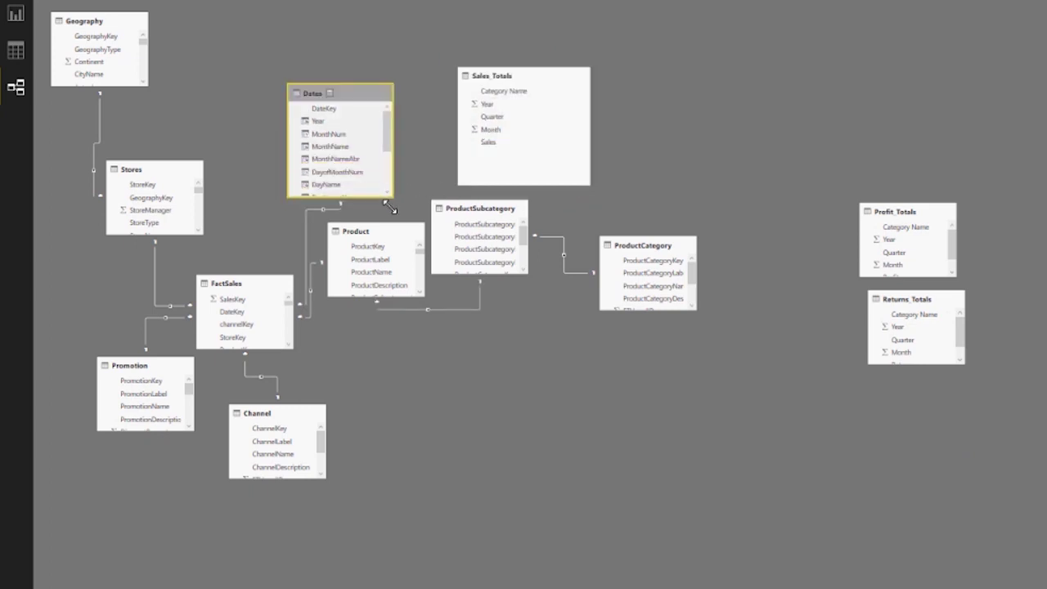
drag(355, 96, 352, 46)
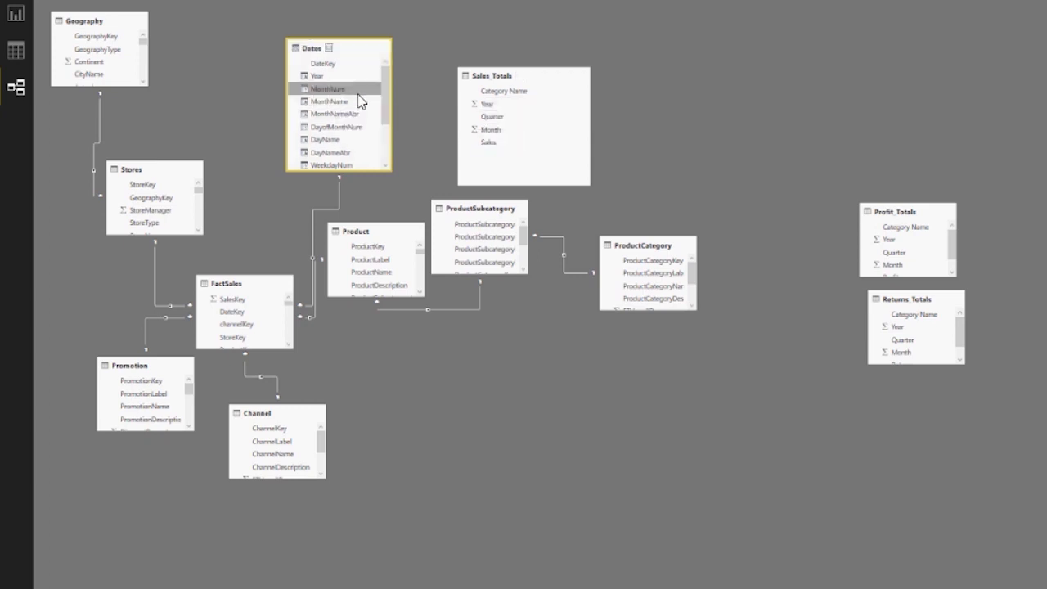
Try to create a relationship between MonthNum in Dates and Month in Sales_Totals
drag(352, 90, 492, 137)
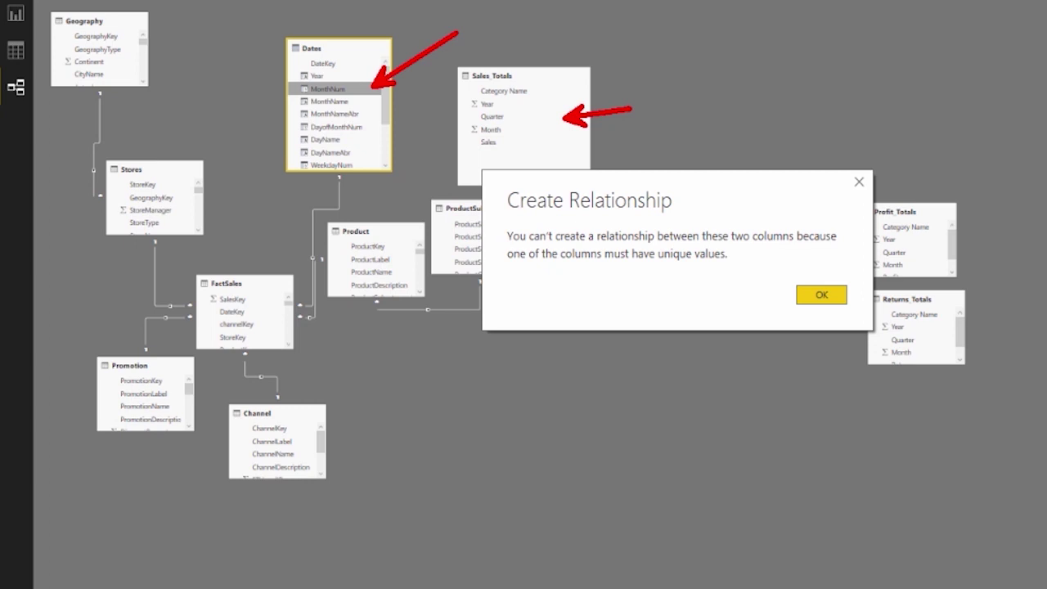
click(859, 184)
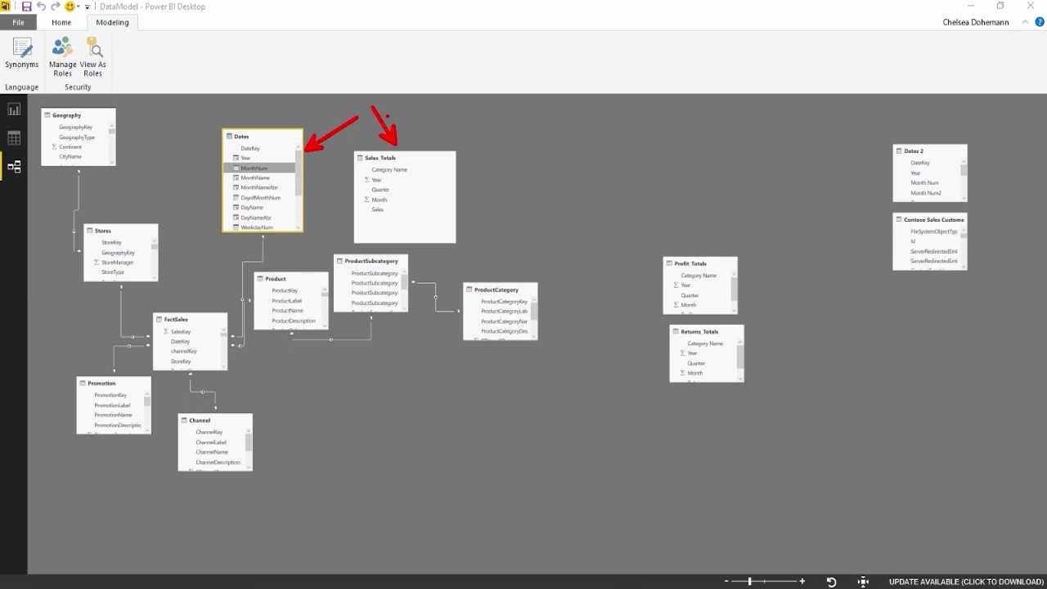
drag(441, 173, 483, 164)
key(Escape)
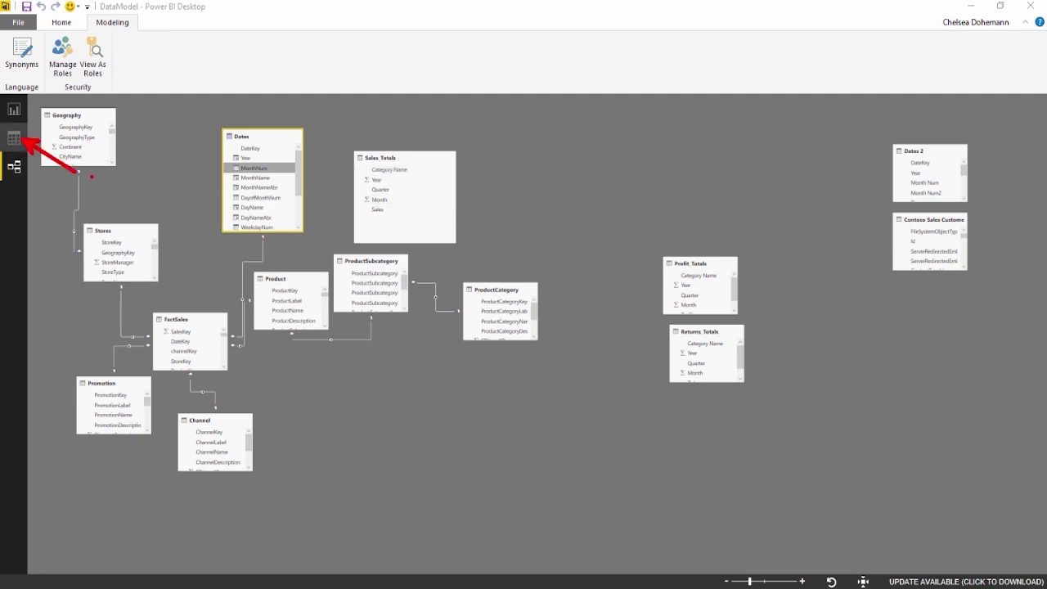
Display the data rows of the Sales_Totals table, with the FactSales field list collapsed
click(14, 139)
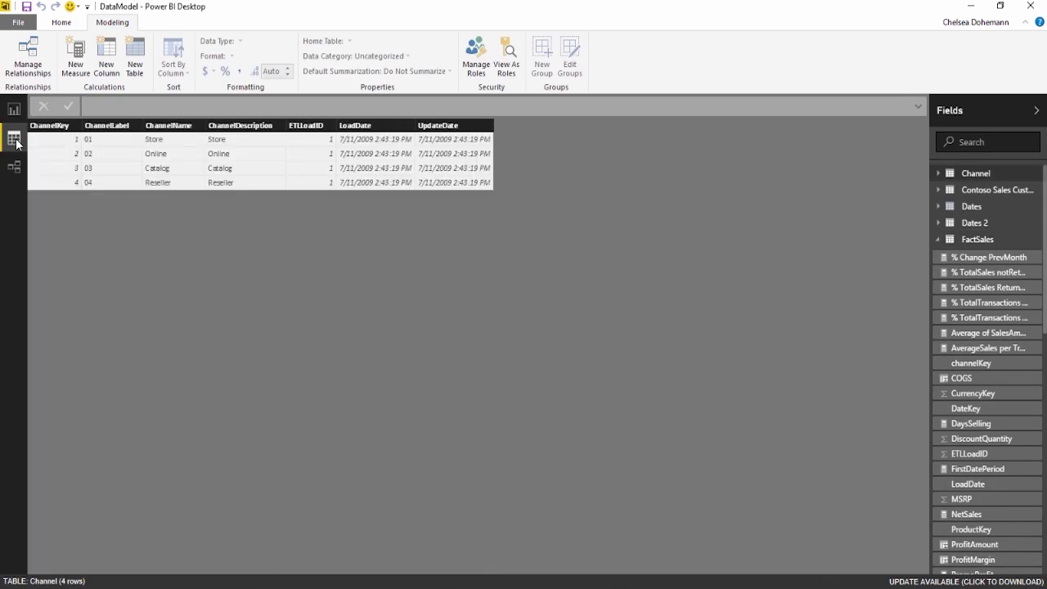
click(939, 240)
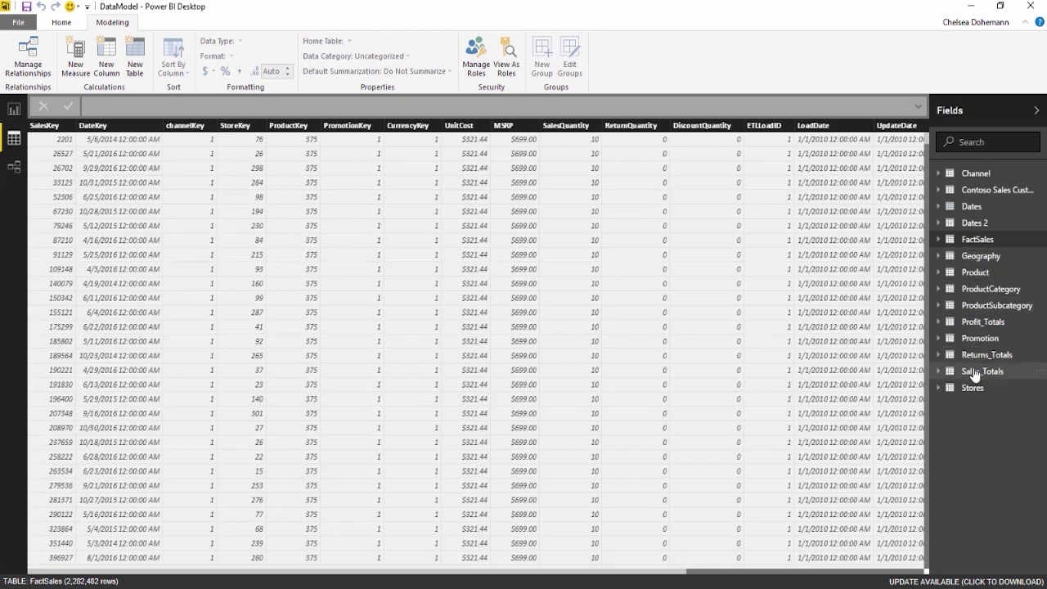
click(975, 373)
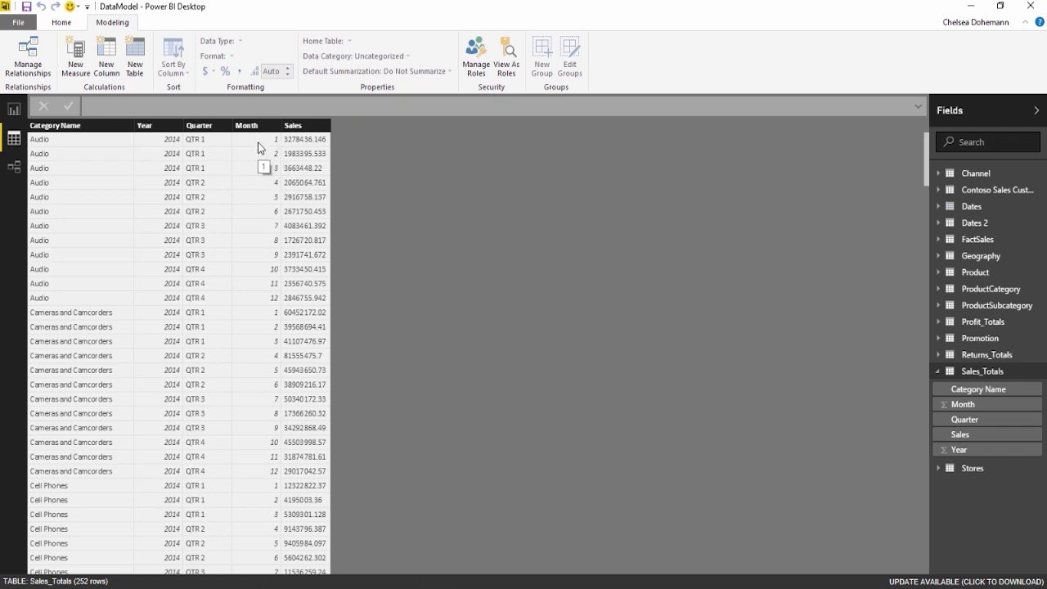
Add a calculated column to Sales_Totals with the formula DateKey = Date(Sales_Totals[Year],Sales_Totals[Month],1)
click(119, 64)
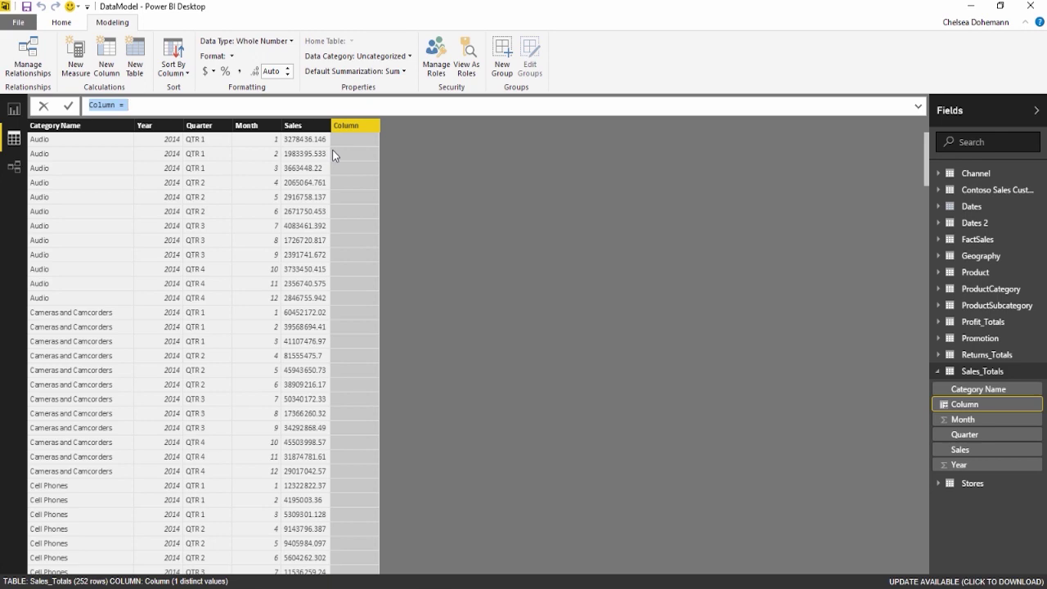
text(Date)
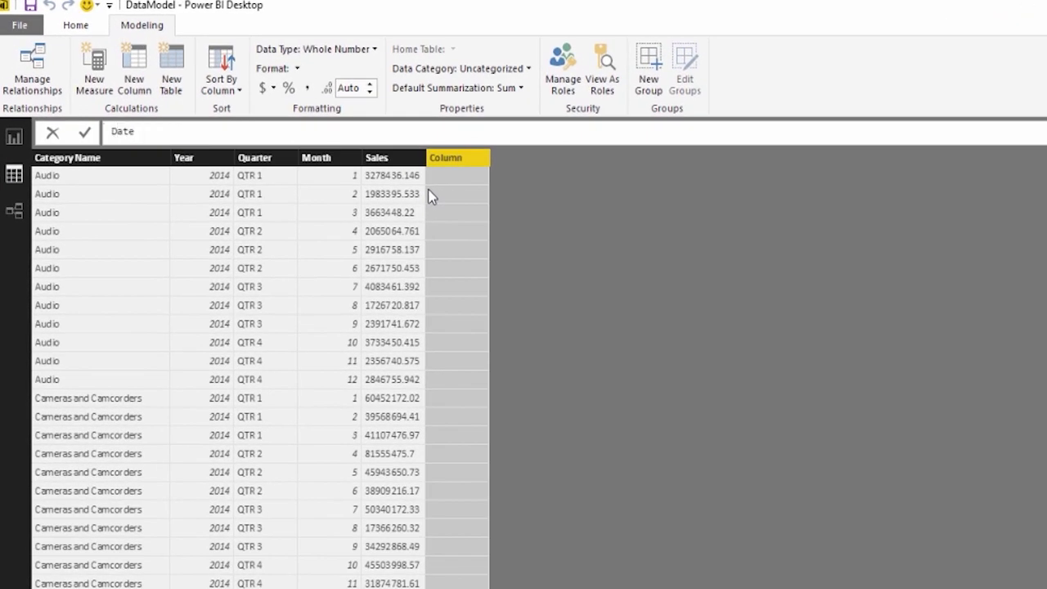
text(Key = Date)
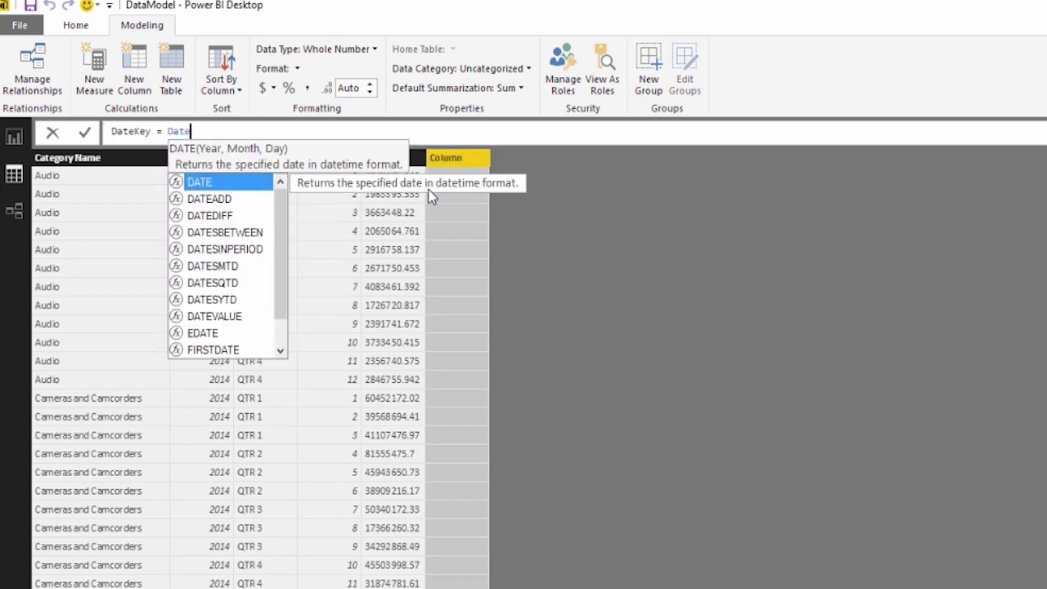
text(()
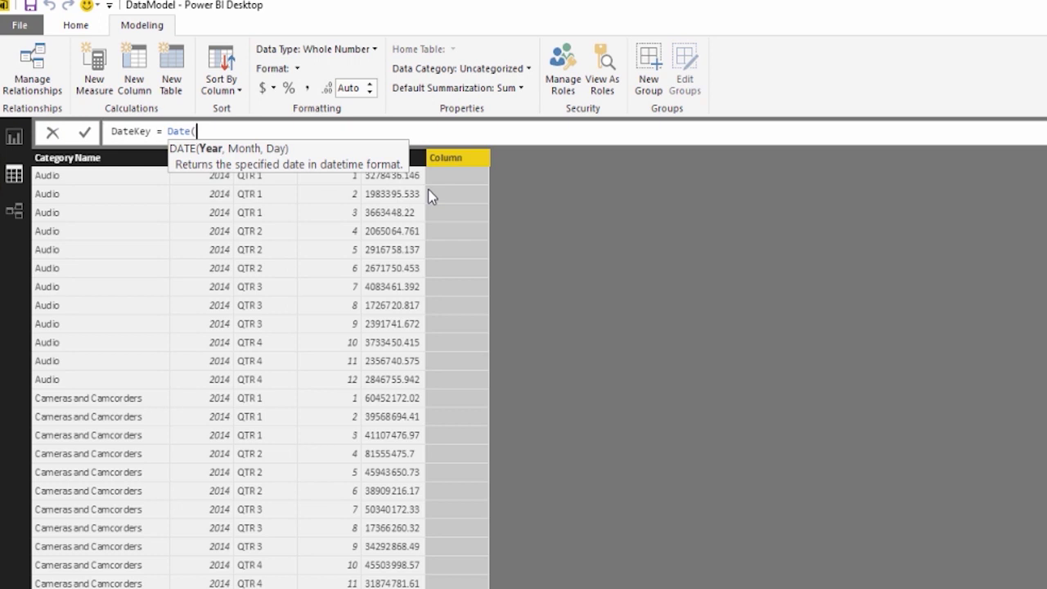
text(year)
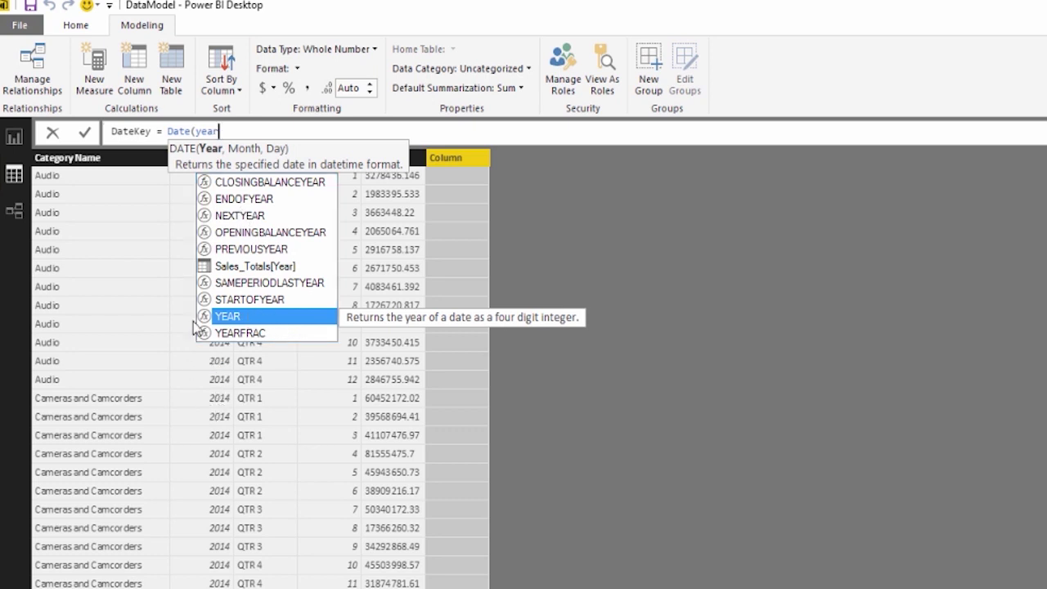
double_click(262, 268)
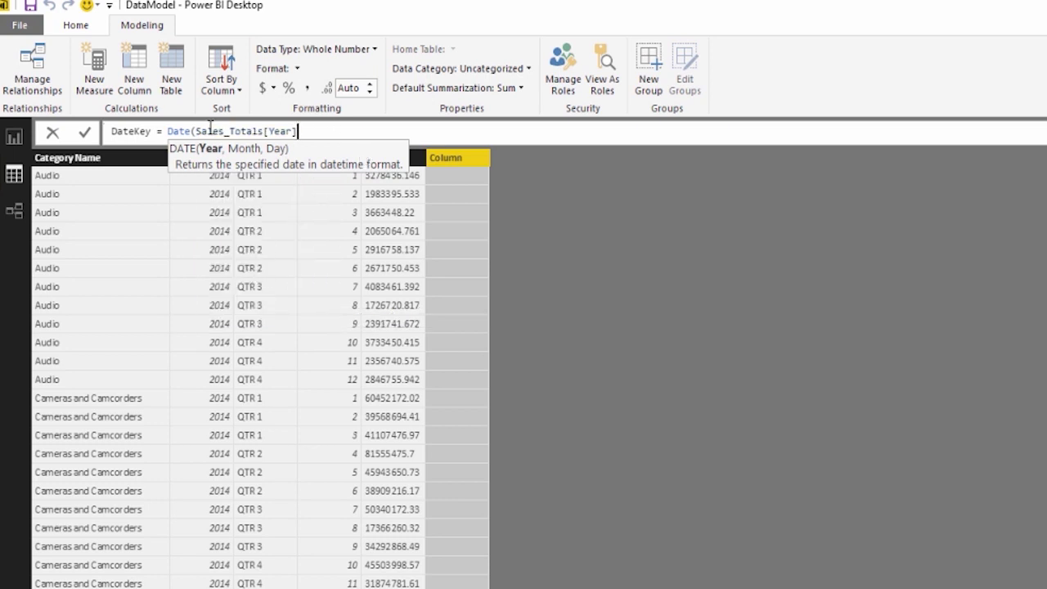
text(,mon)
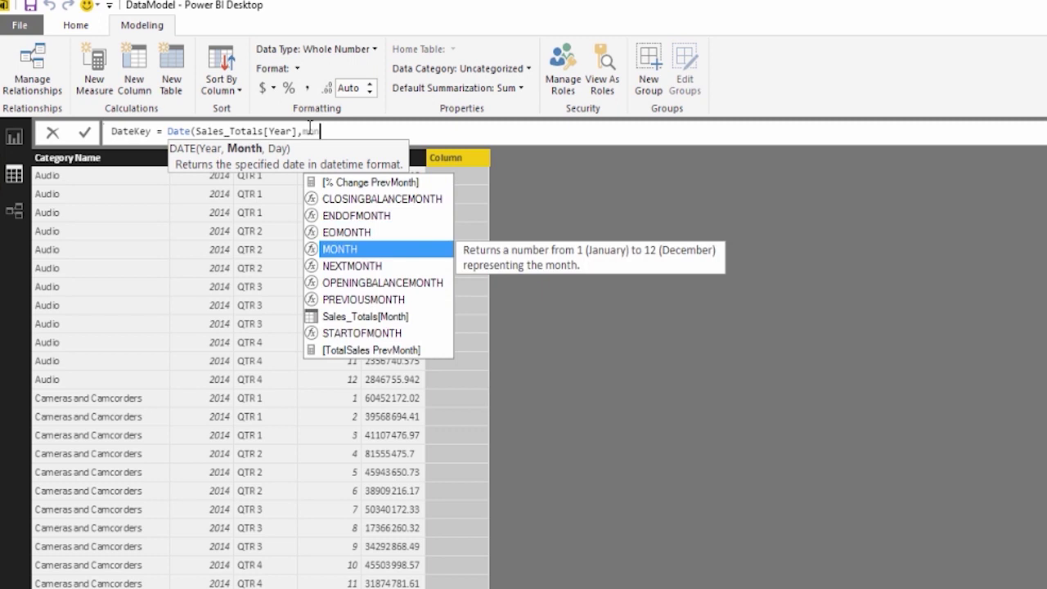
text(th)
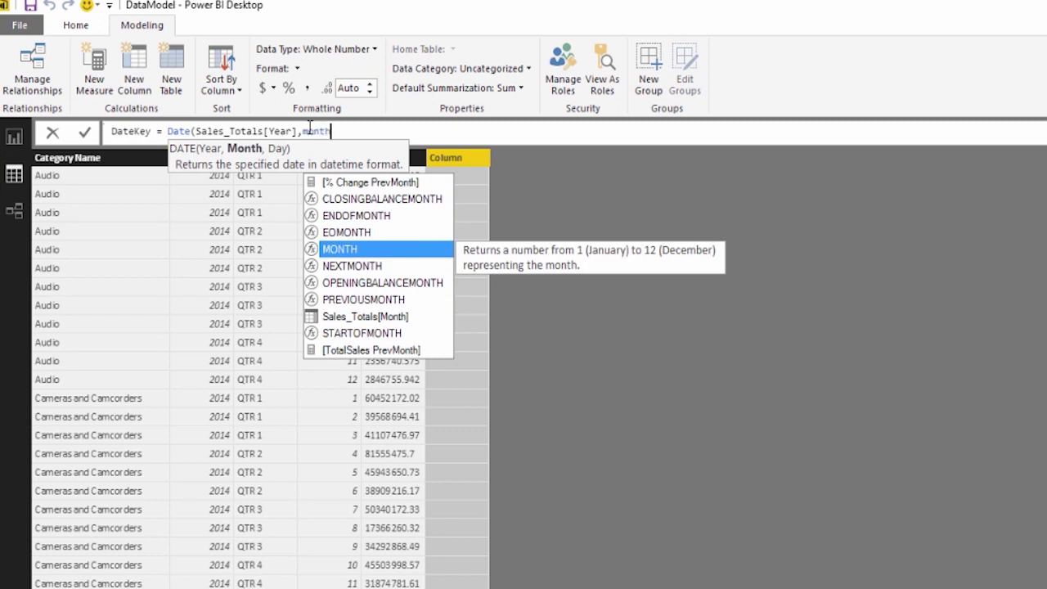
click(372, 318)
text(,)
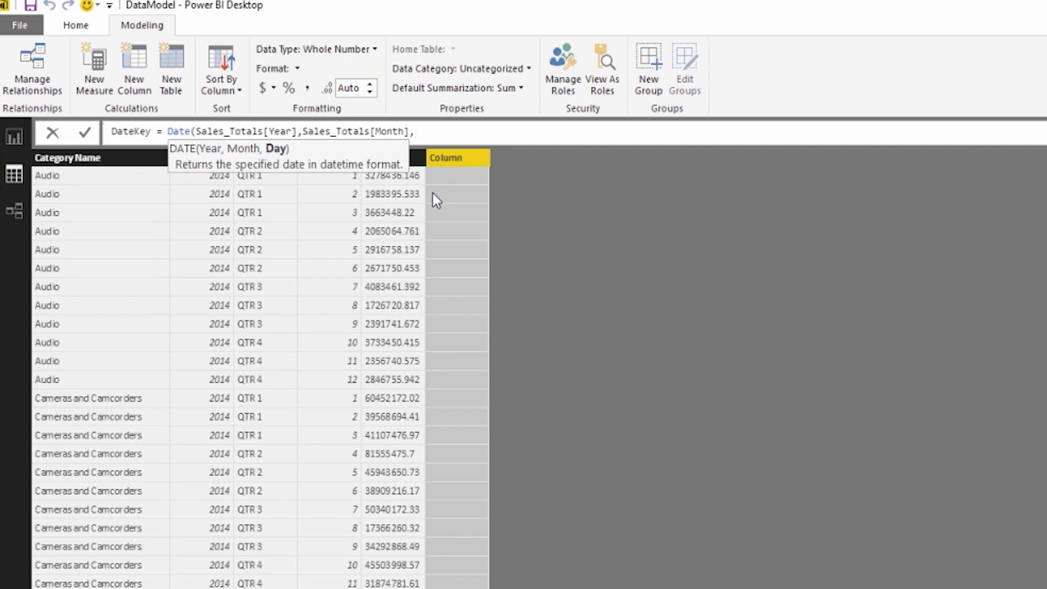
text(1))
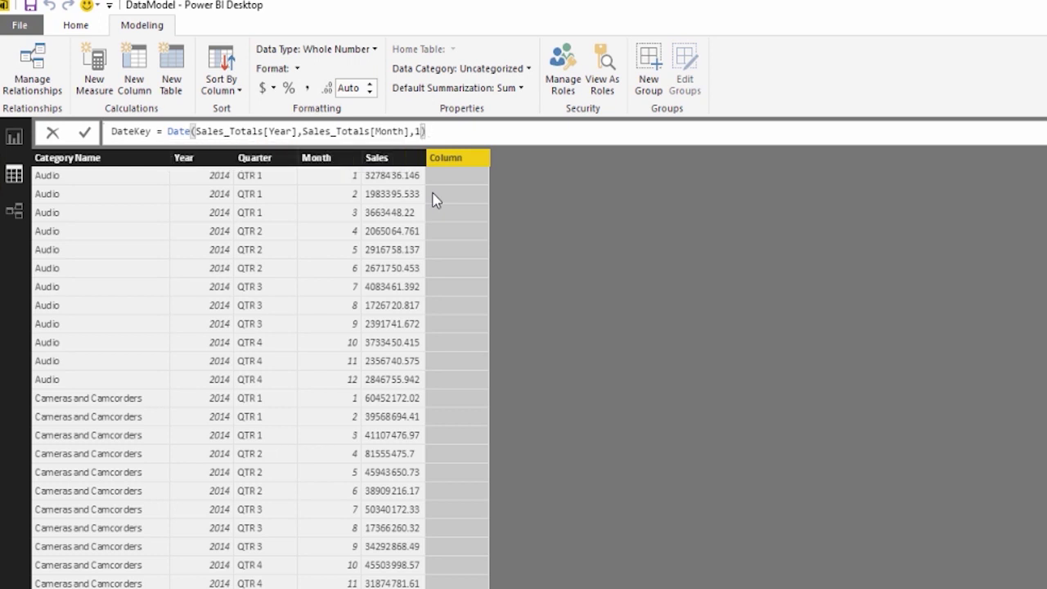
key(Return)
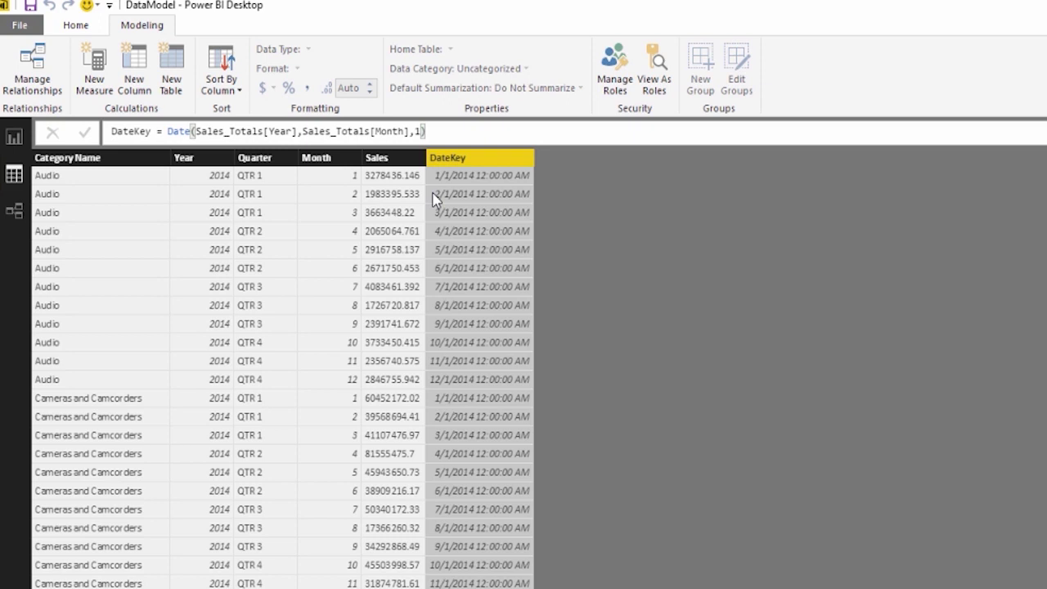
click(547, 248)
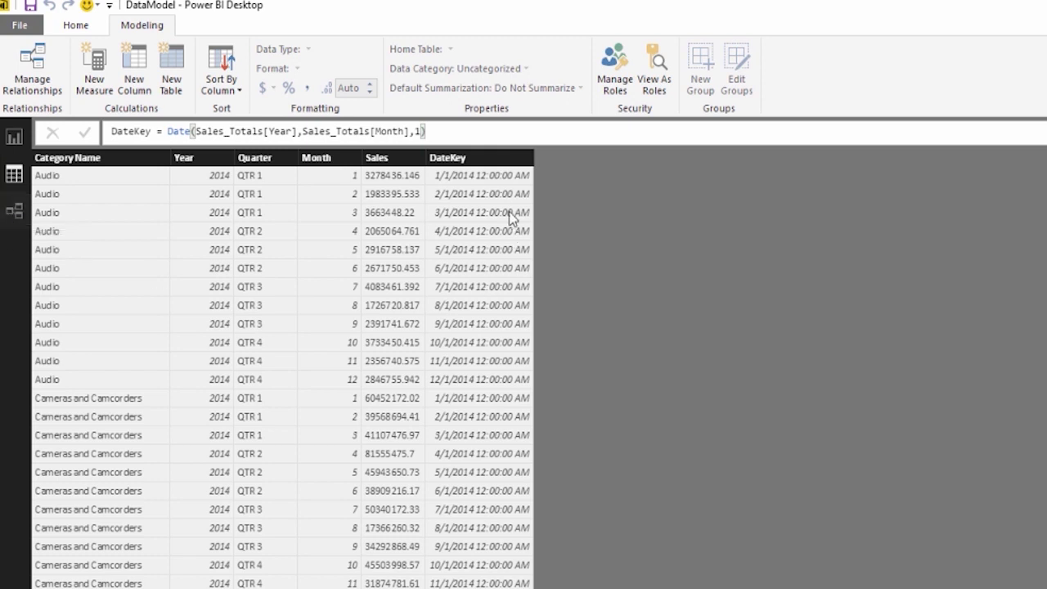
In the relationship diagram, relate DateKey in Sales_Totals to DateKey in Dates
click(15, 212)
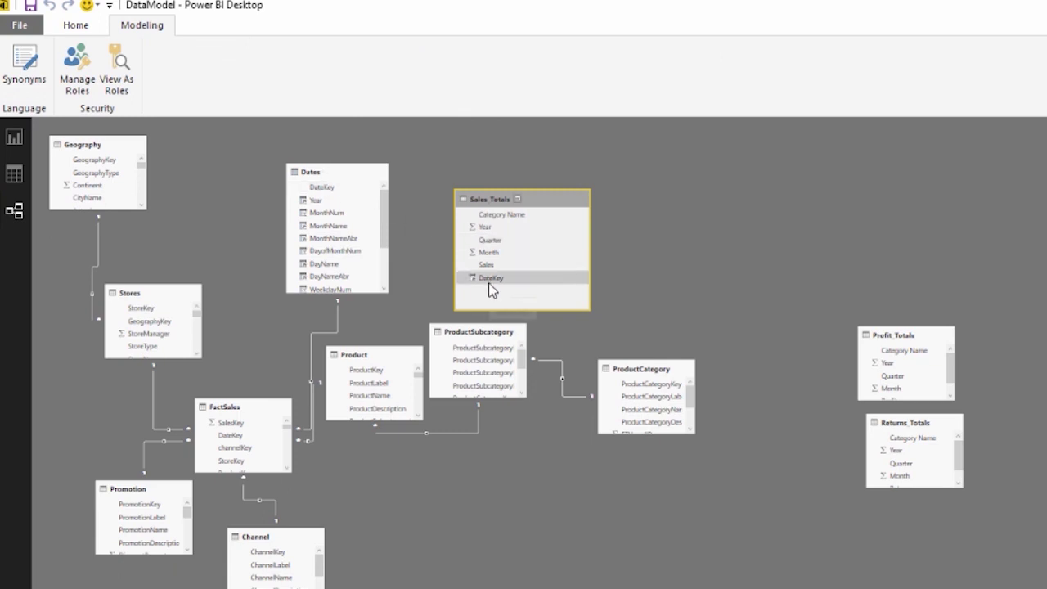
drag(504, 277, 325, 191)
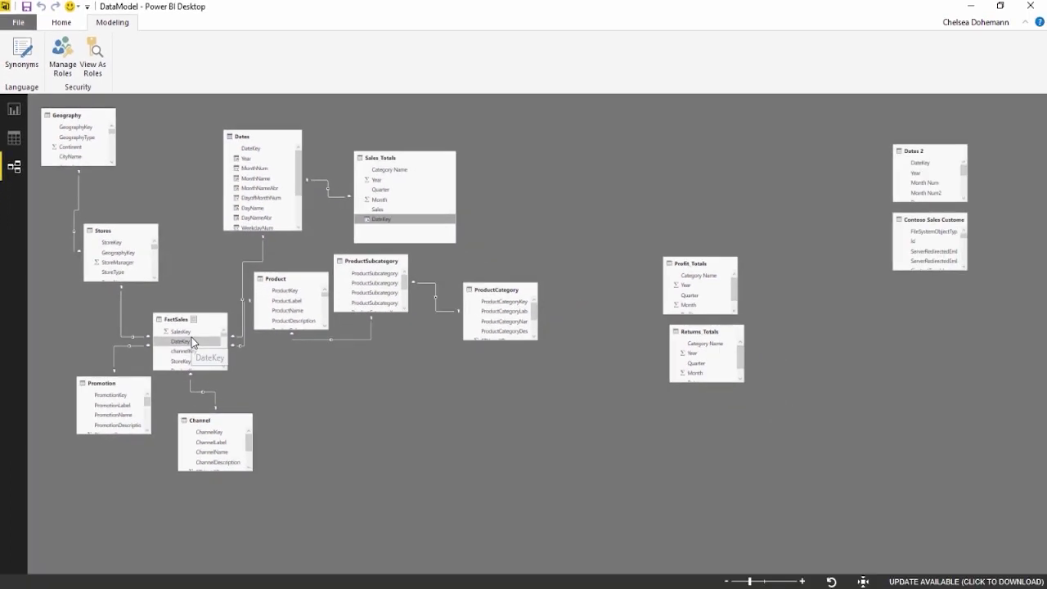
In the report's matrix, replace the FirstDatePeriod and TotalSales First15 values with TotalSales from FactSales
click(14, 110)
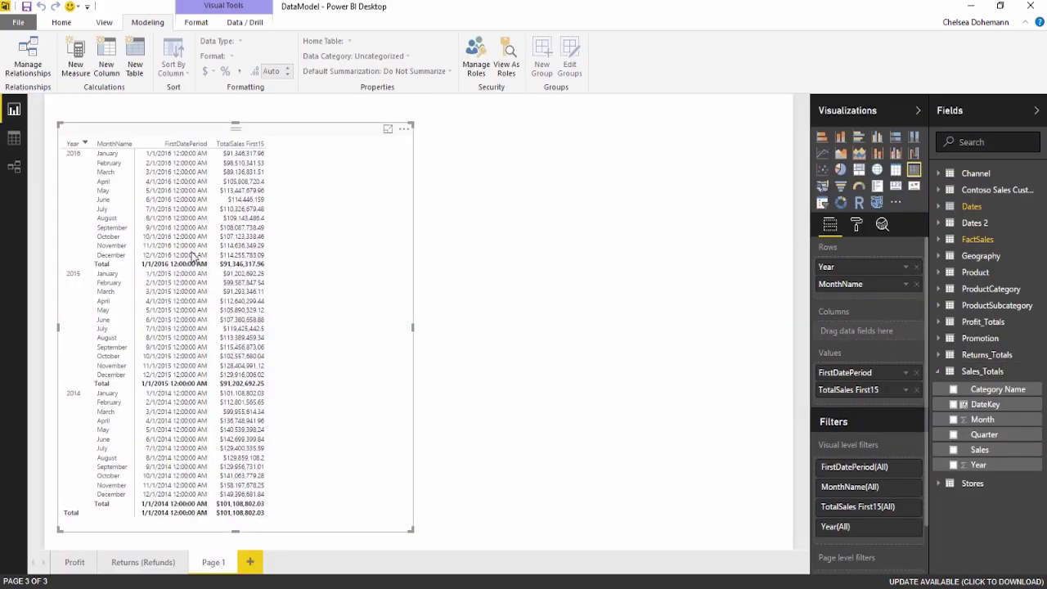
click(939, 242)
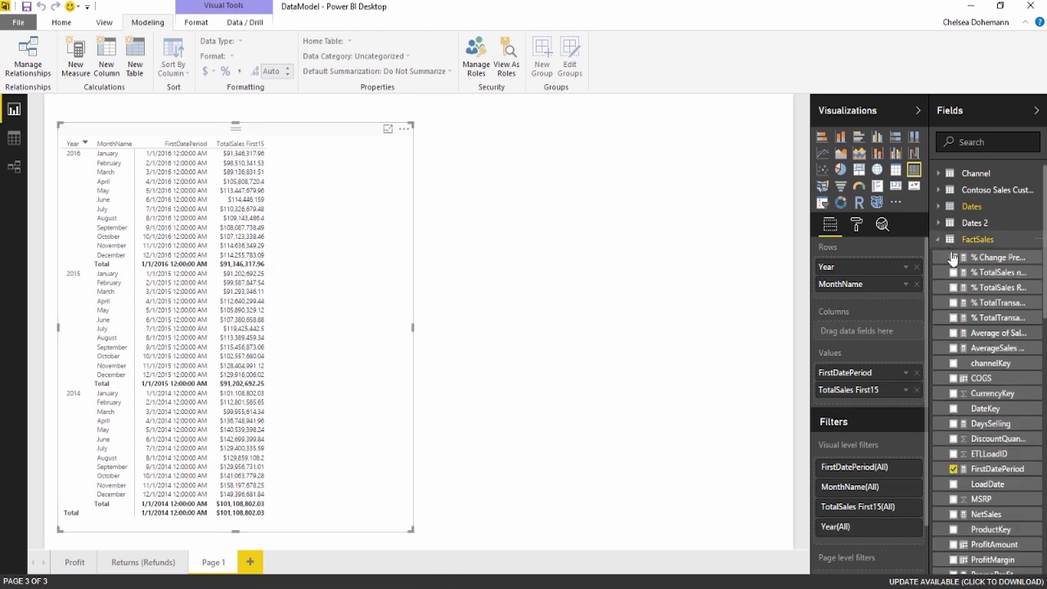
click(954, 469)
scroll(955, 409, down, 10)
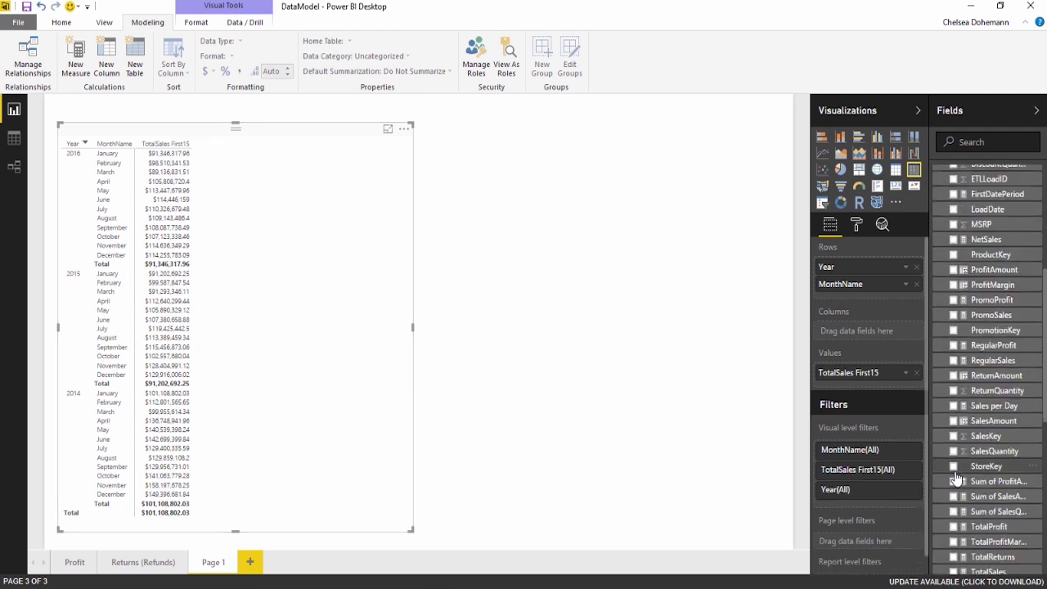
click(953, 313)
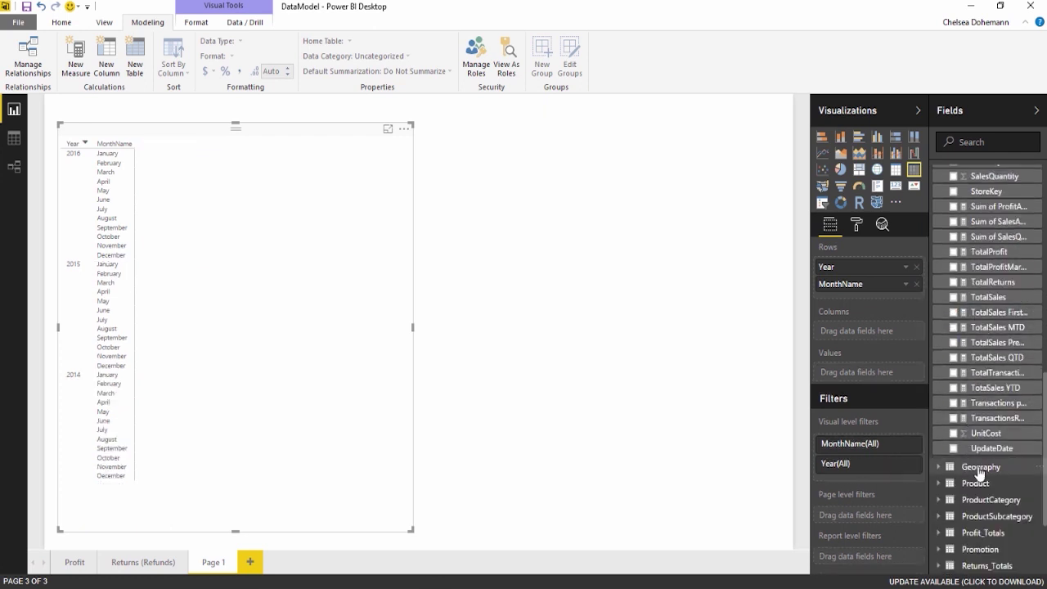
click(954, 298)
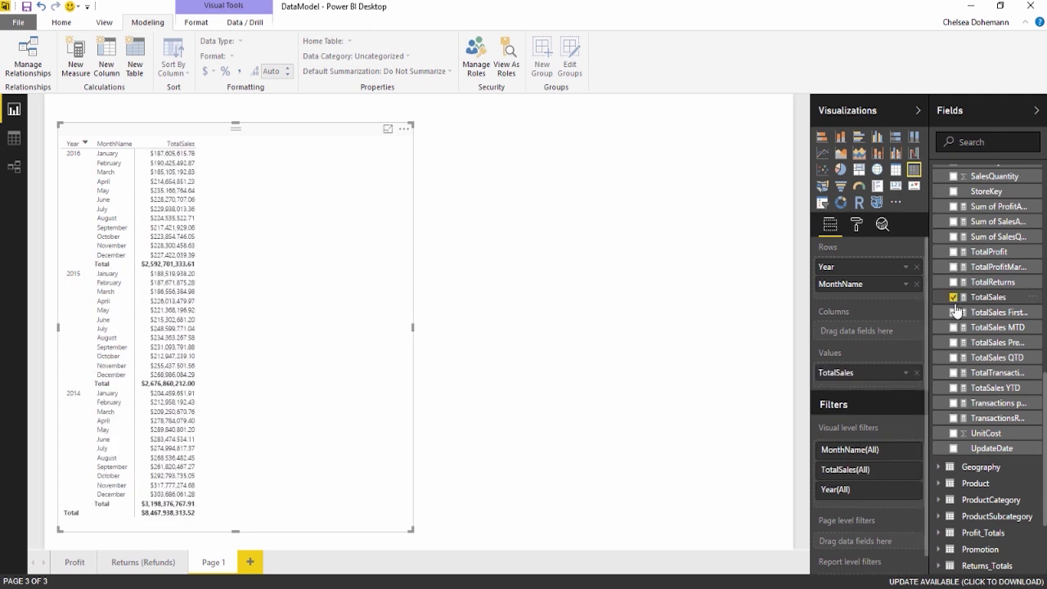
Add Sales from Sales_Totals to the matrix, try it as a row field, and put it back in the values below TotalSales
scroll(970, 372, down, 2)
scroll(971, 372, down, 2)
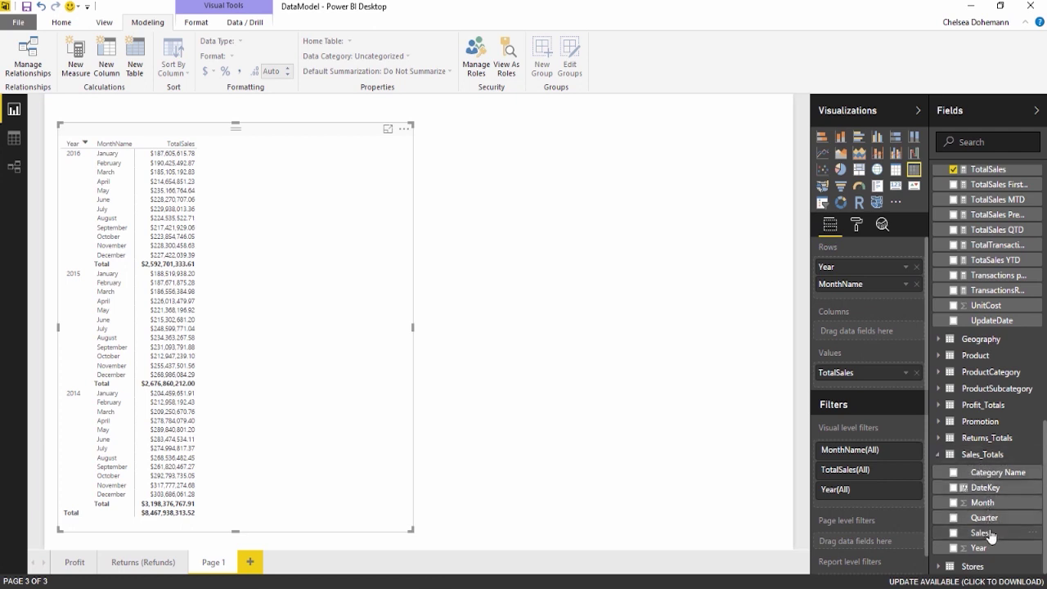
drag(990, 535, 258, 235)
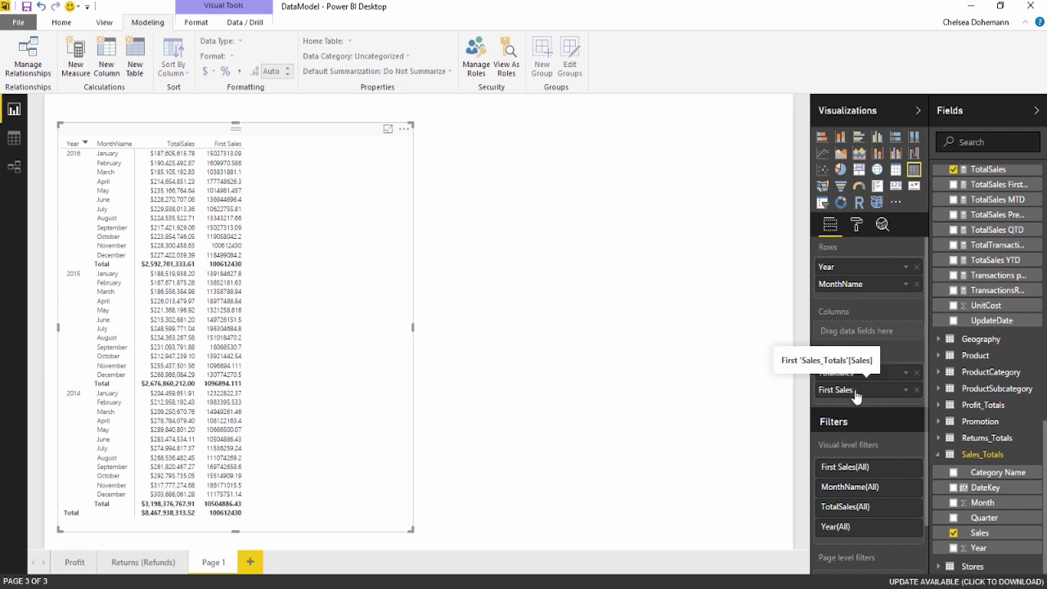
drag(857, 396, 857, 295)
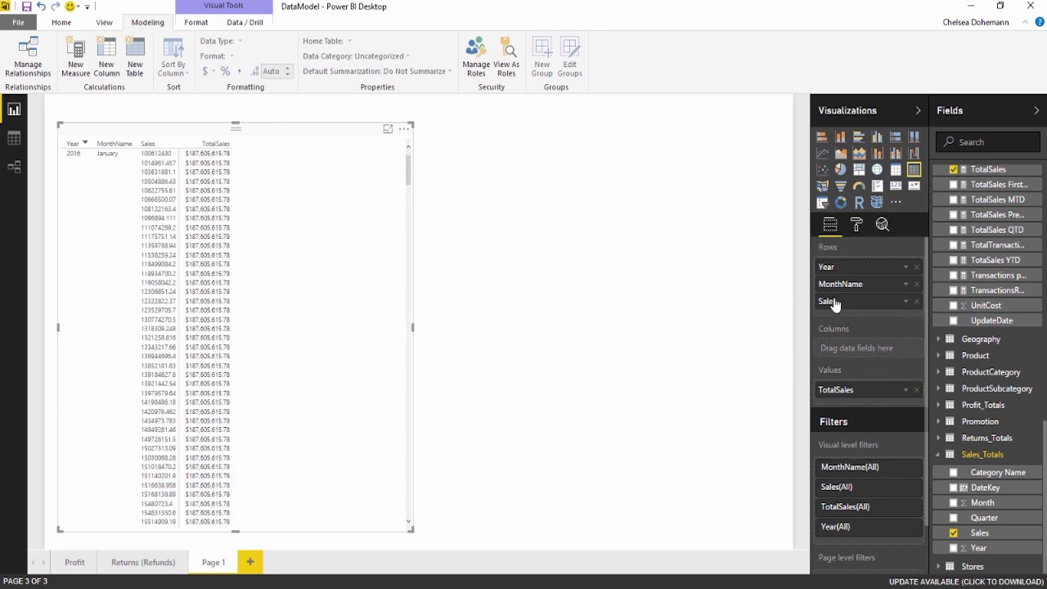
drag(846, 304, 850, 406)
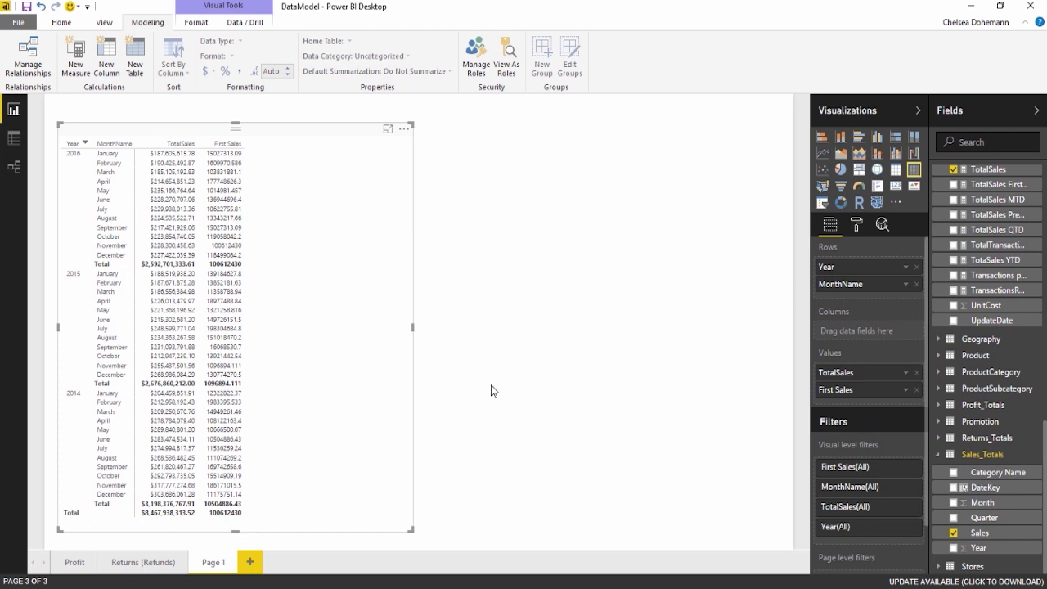
Change the data type of the Sales column in Sales_Totals to Decimal Number and accept the data type change
click(14, 139)
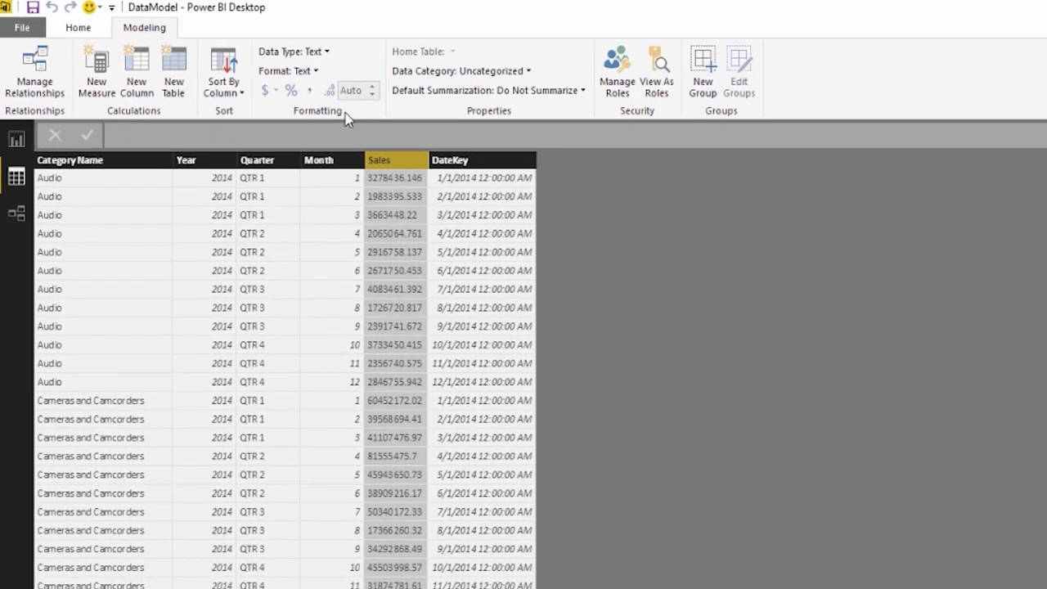
click(327, 52)
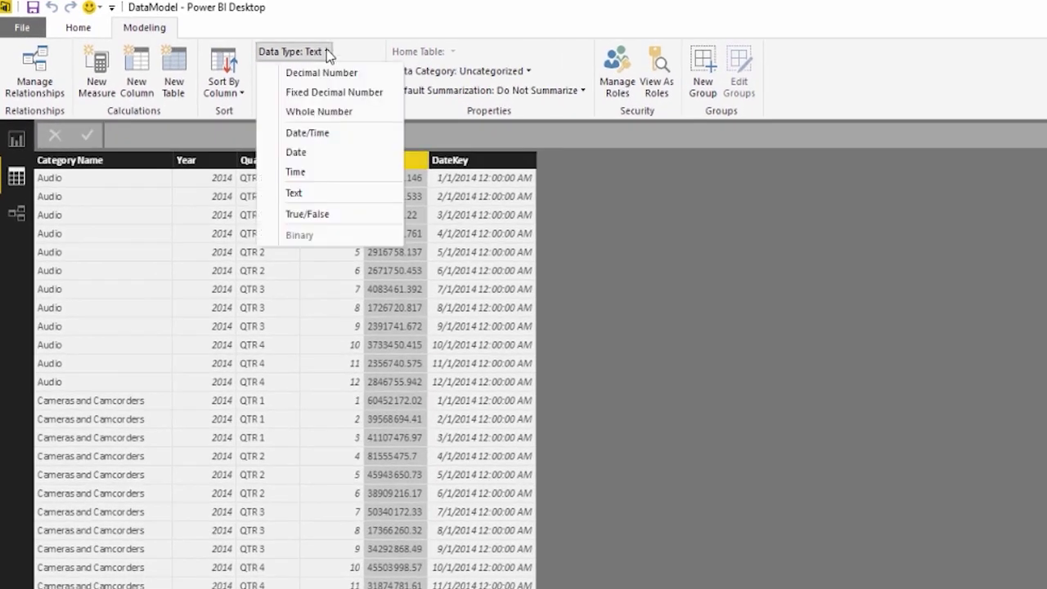
click(326, 71)
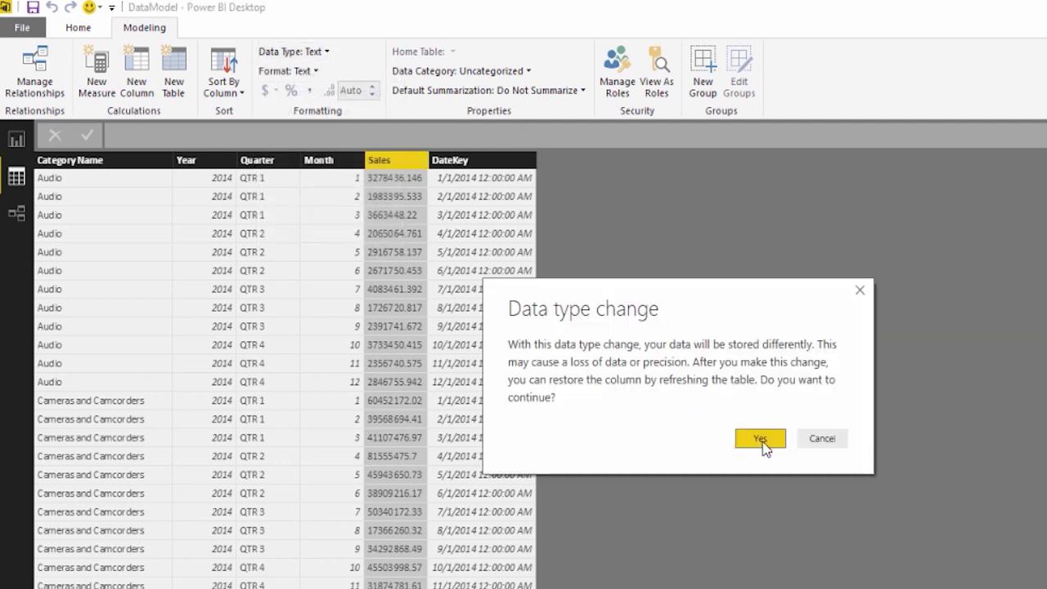
click(760, 439)
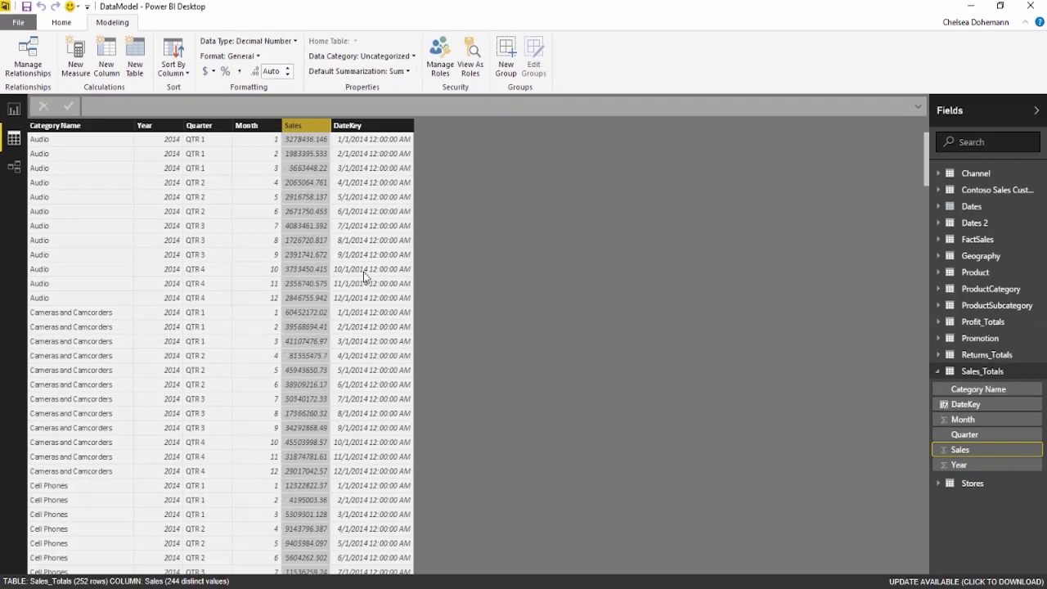
Set the aggregation of the Sales_Totals Sales value in the report's matrix to Sum
click(14, 110)
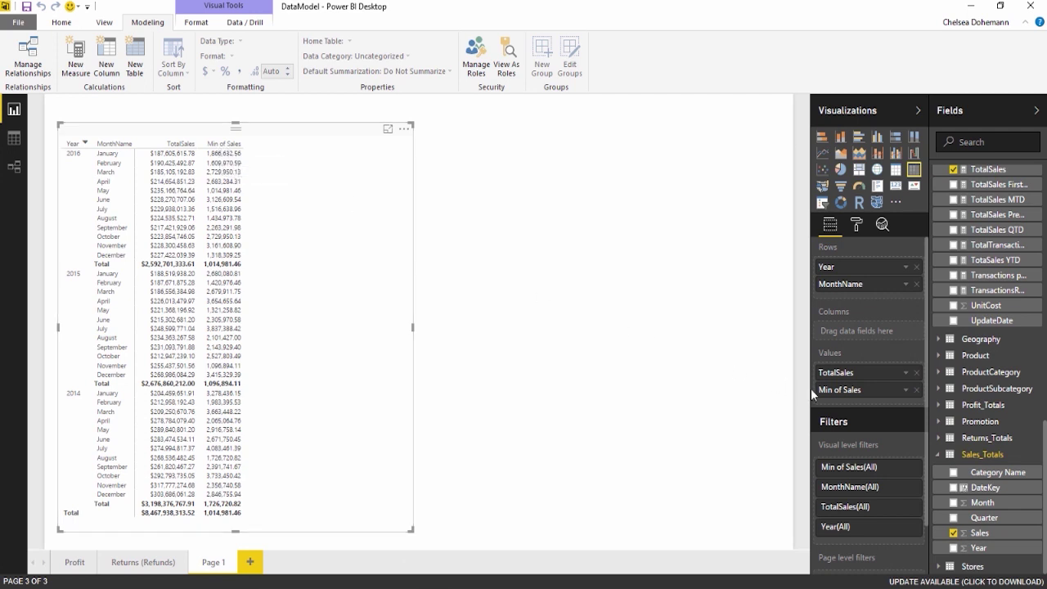
click(905, 390)
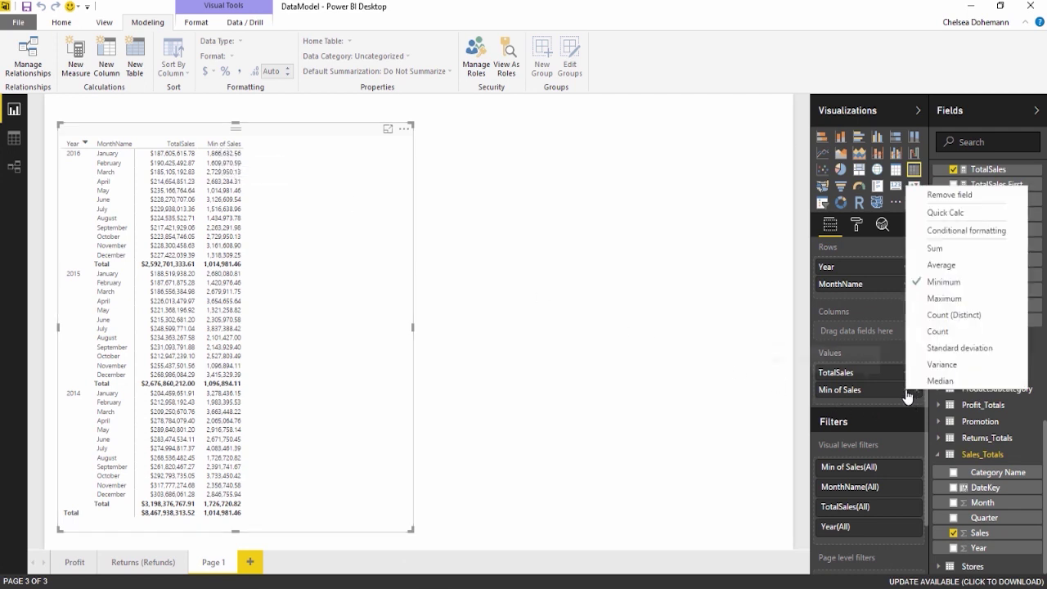
click(932, 249)
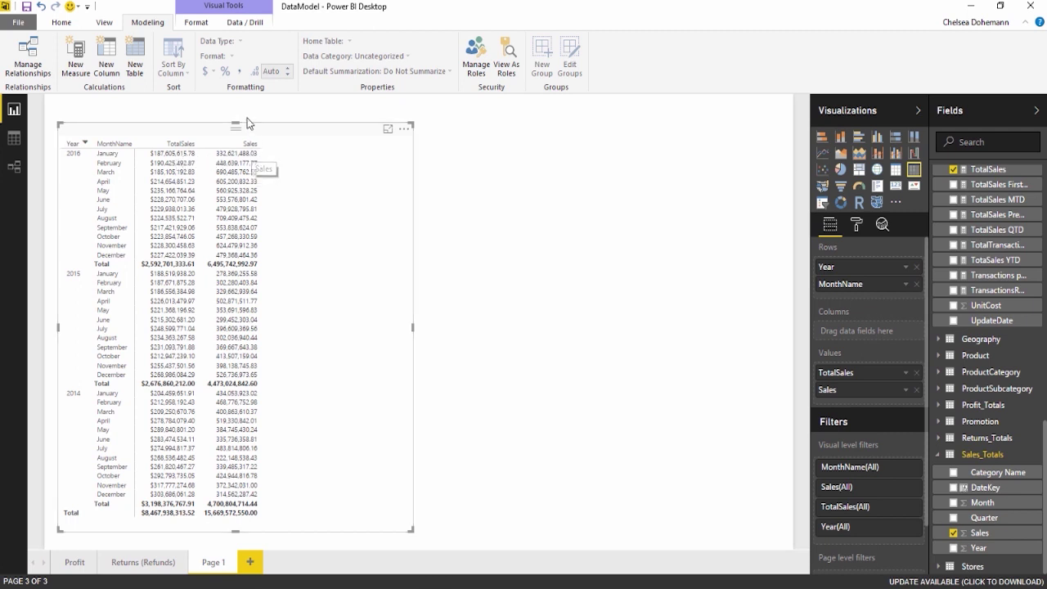
Format the Sales column of Sales_Totals as $ English (United States) currency
click(993, 532)
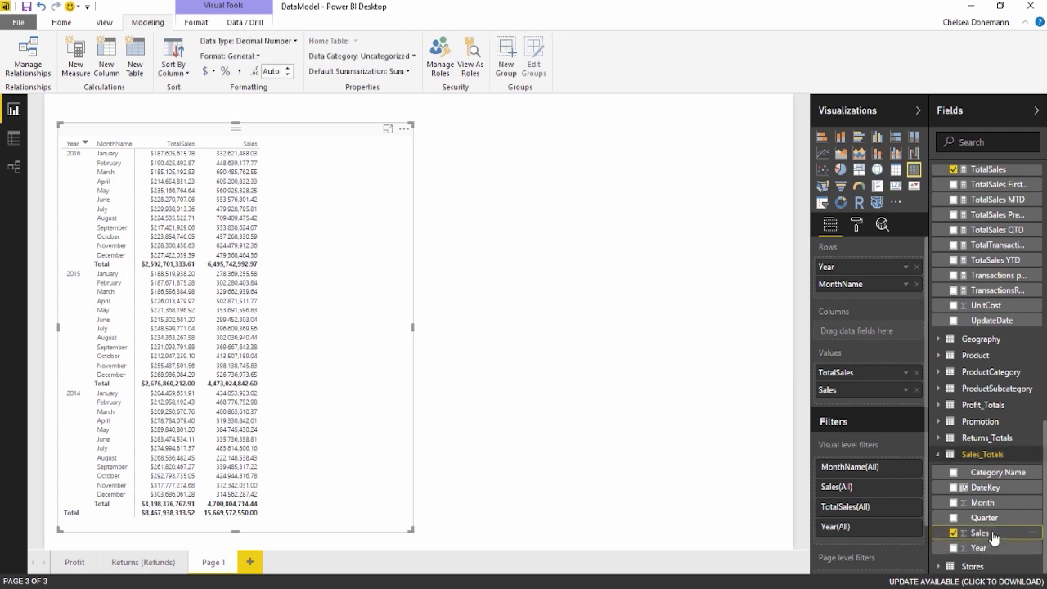
click(212, 72)
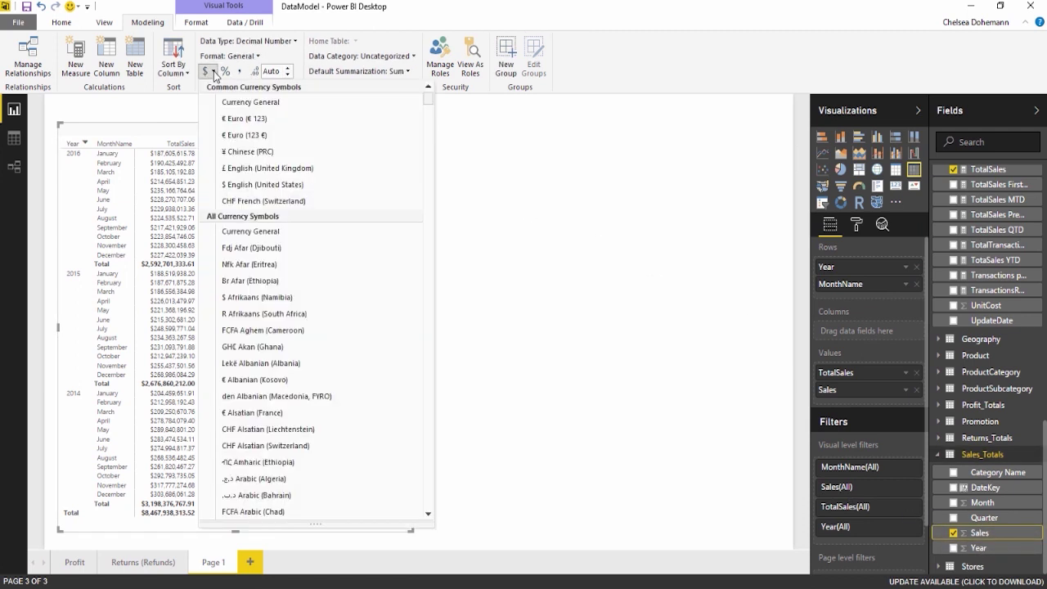
click(263, 184)
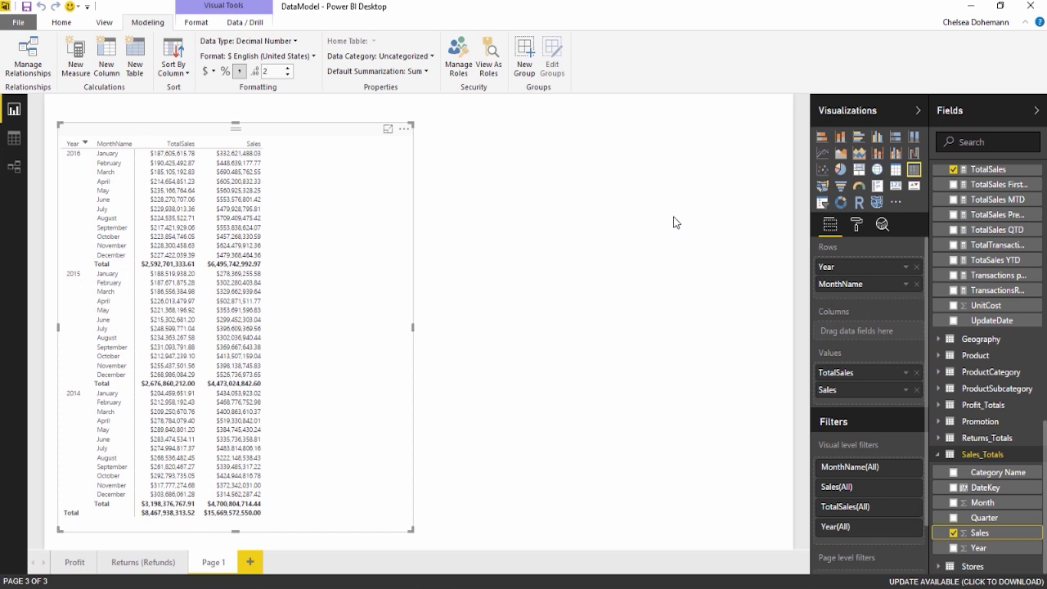
Add a calculated column to the FactSales table in the data view: Payment Due Date = FactSales[DateKey]+15
click(938, 454)
scroll(986, 449, up, 3)
scroll(984, 449, up, 10)
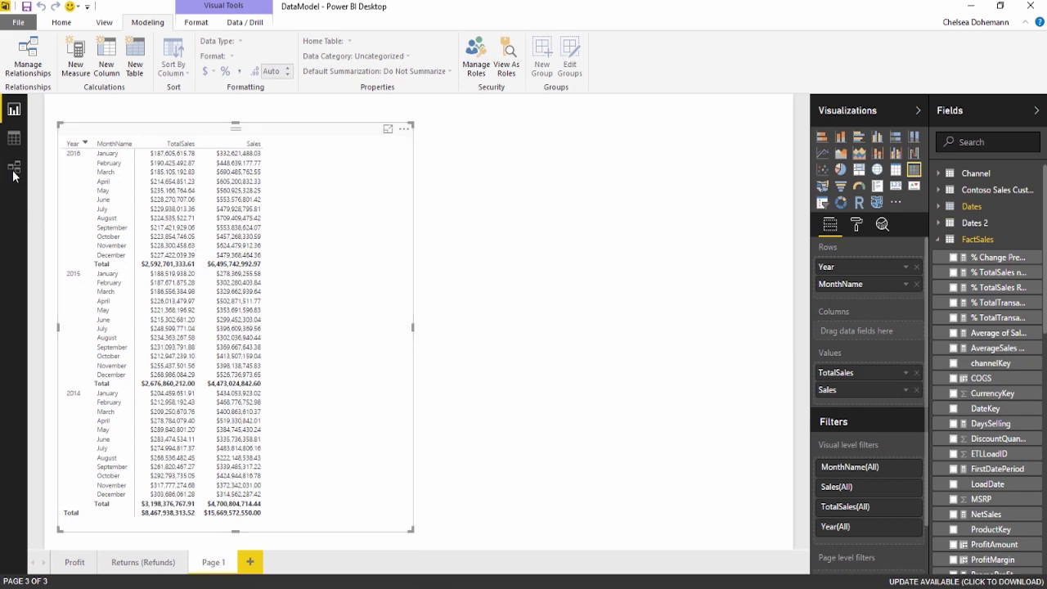
click(12, 141)
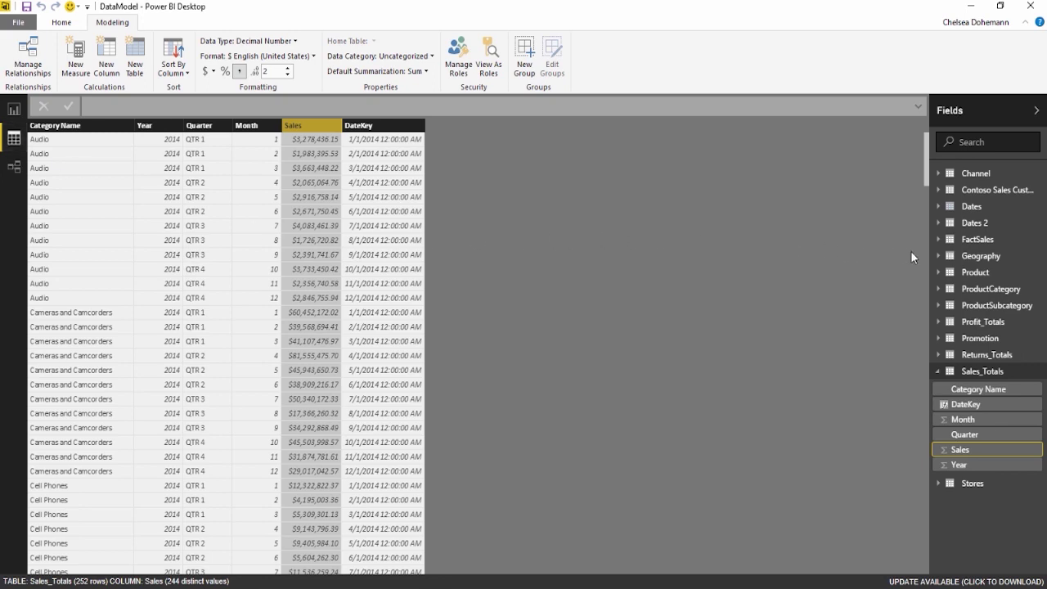
click(965, 245)
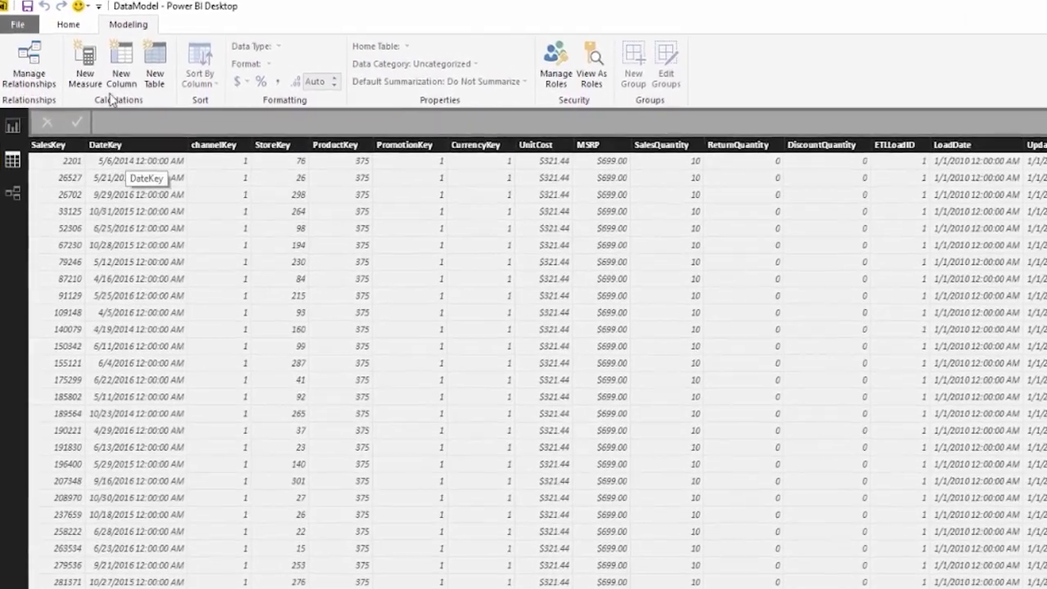
click(128, 88)
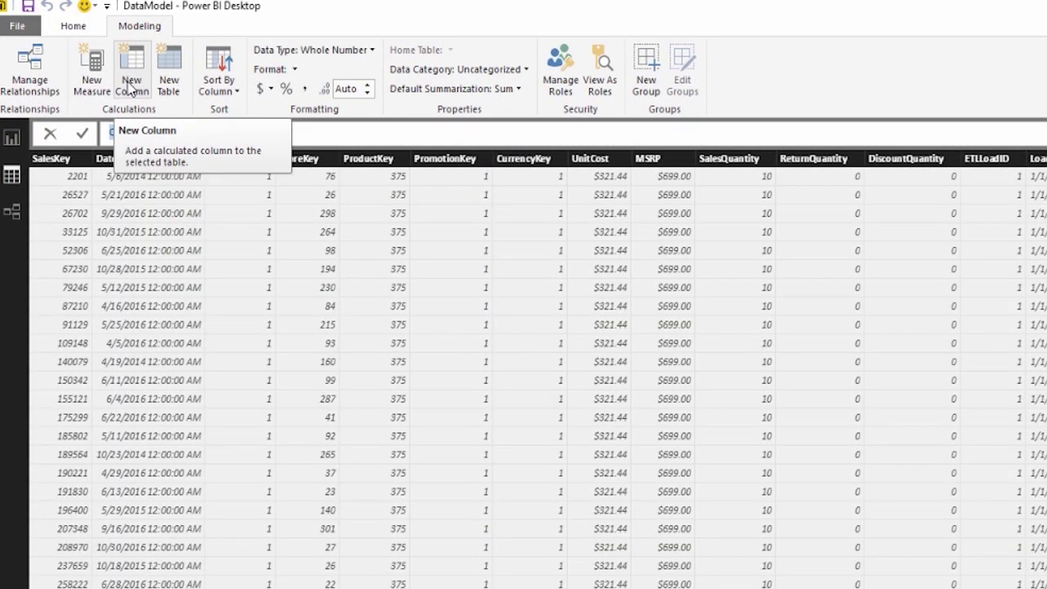
text(Payme)
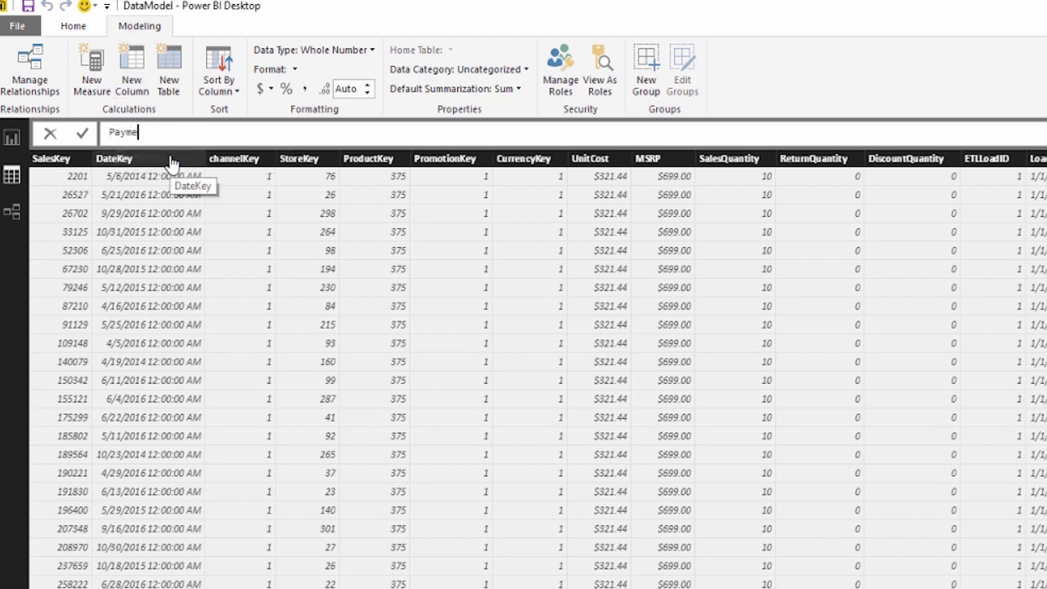
text(nt Due Date = Date)
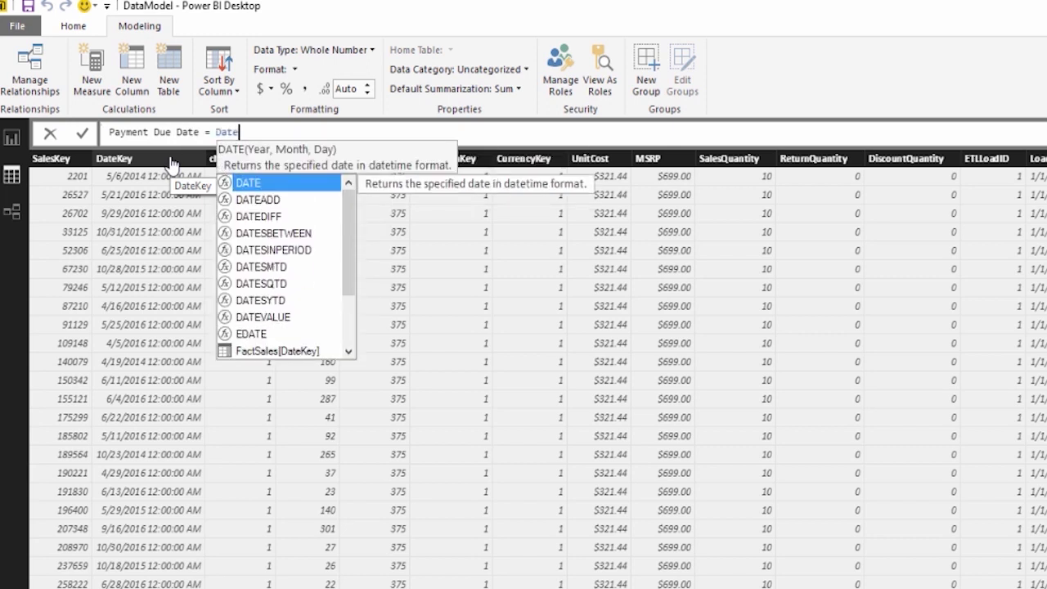
double_click(271, 350)
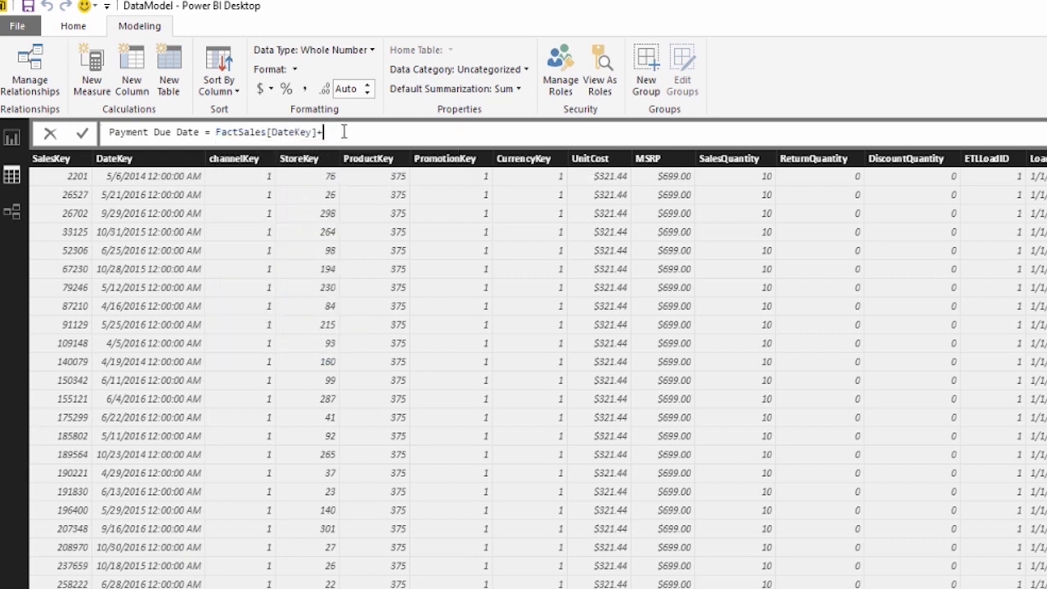
text(+15)
key(Return)
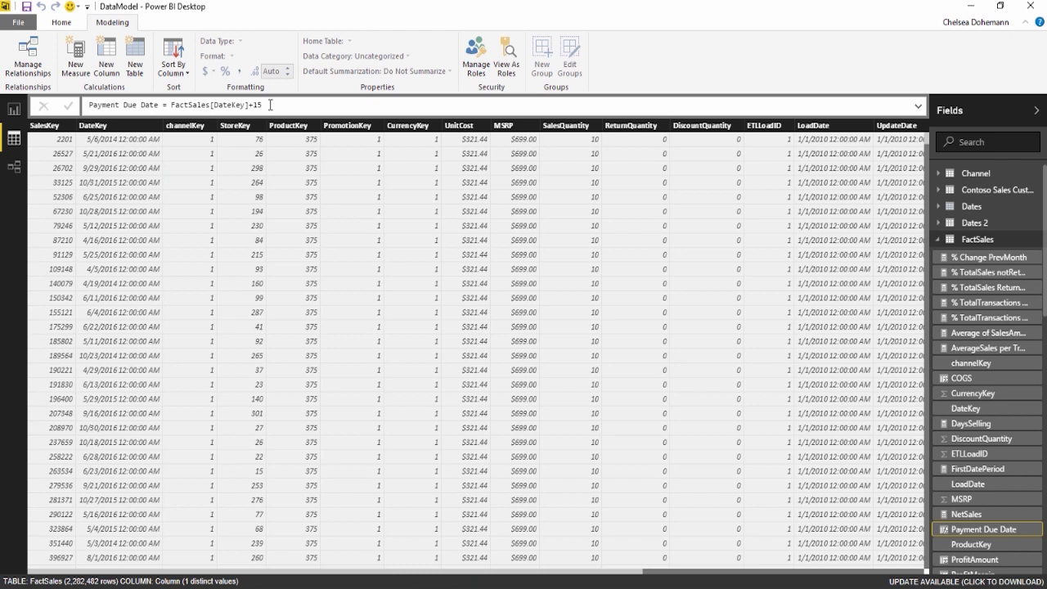
In the relationship diagram, move Stores below Geography, place FactSales beside Dates and enlarge it to show more fields
click(14, 168)
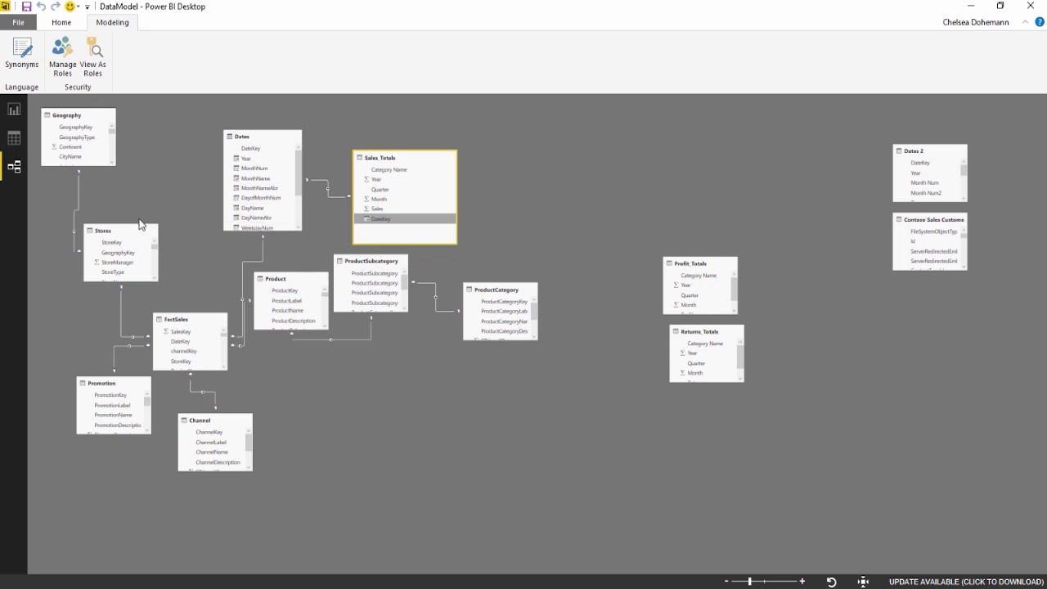
click(130, 235)
drag(129, 234, 97, 252)
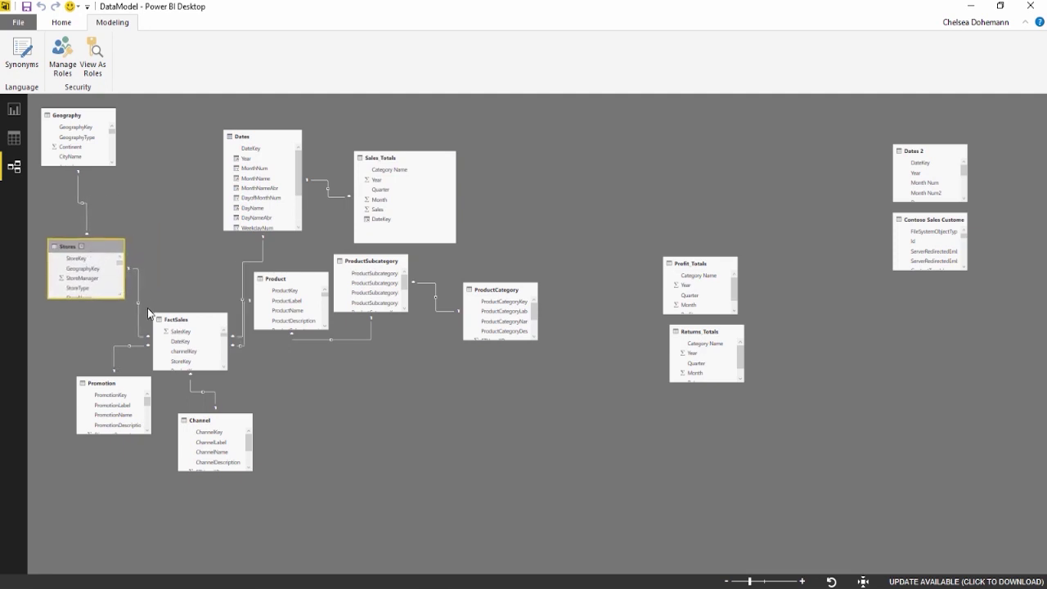
drag(176, 319, 163, 173)
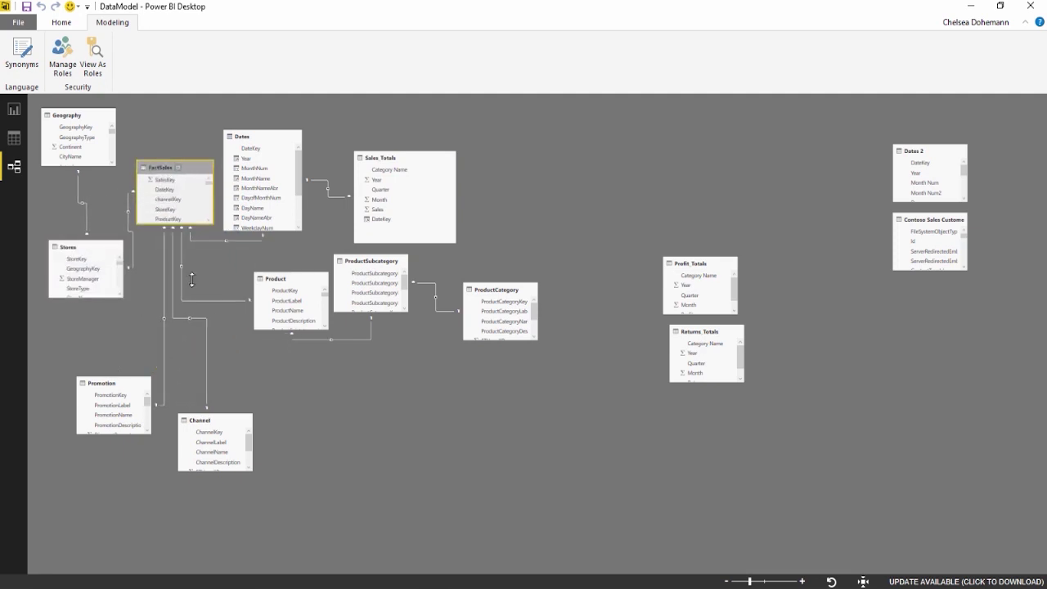
drag(180, 219, 182, 332)
drag(165, 170, 165, 141)
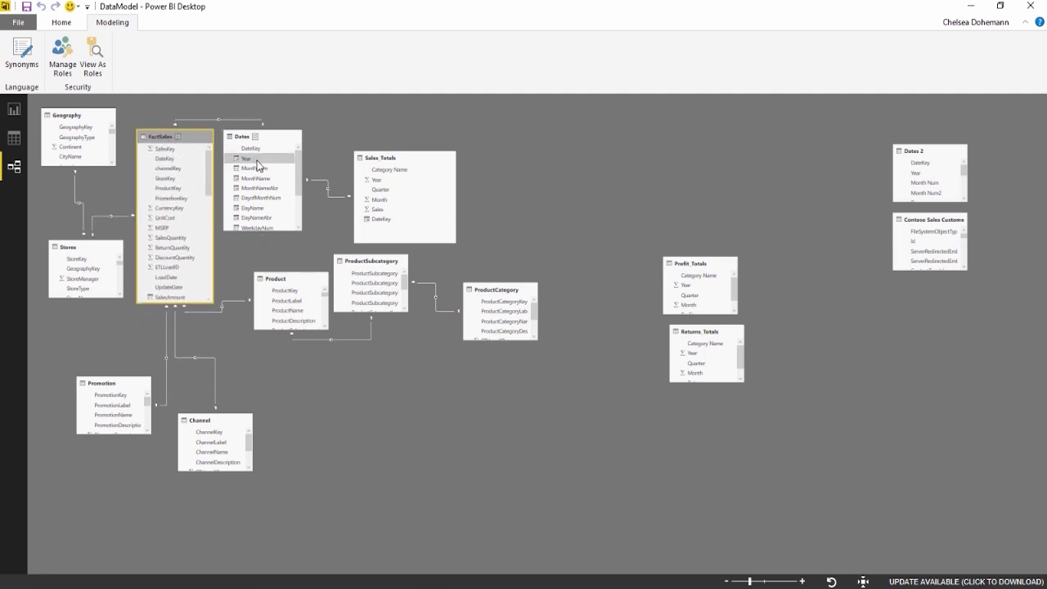
Create a second relationship between FactSales and Dates, linking Payment Due Date to the Dates table's DateKey
drag(250, 149, 173, 160)
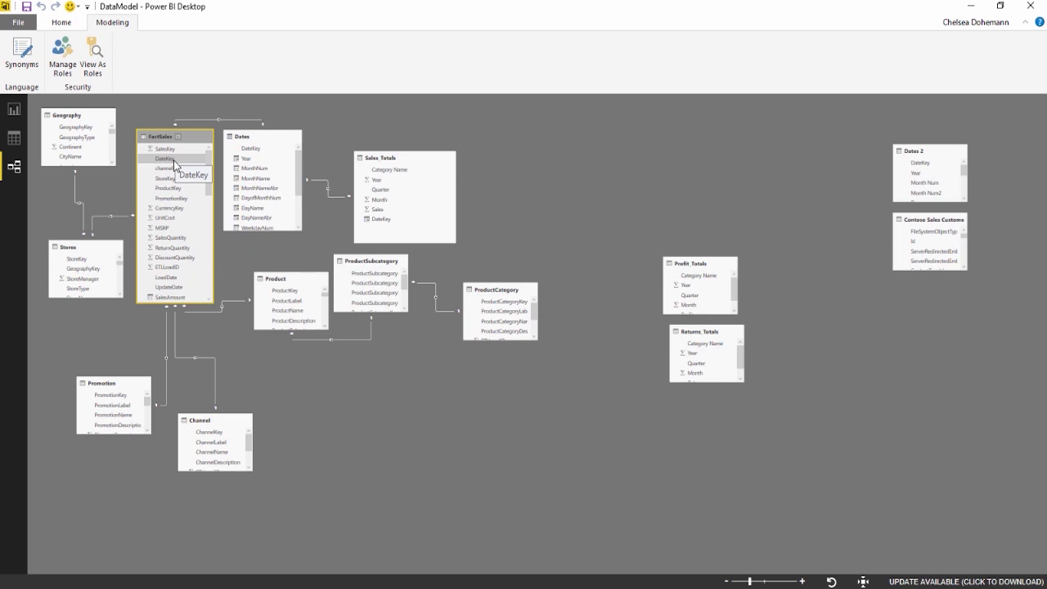
drag(207, 175, 213, 289)
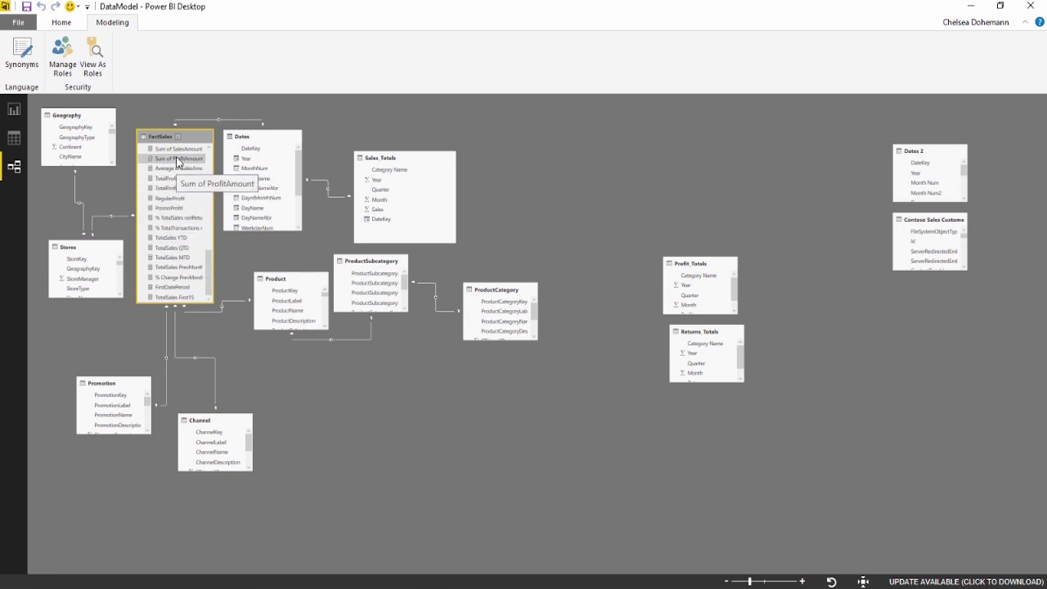
drag(208, 283, 209, 202)
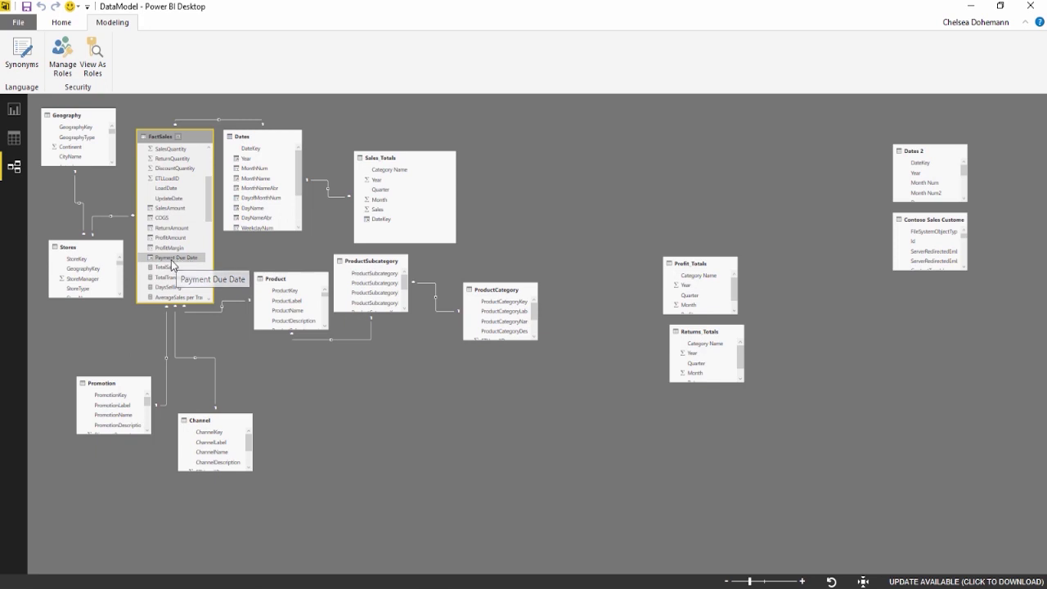
drag(172, 262, 252, 153)
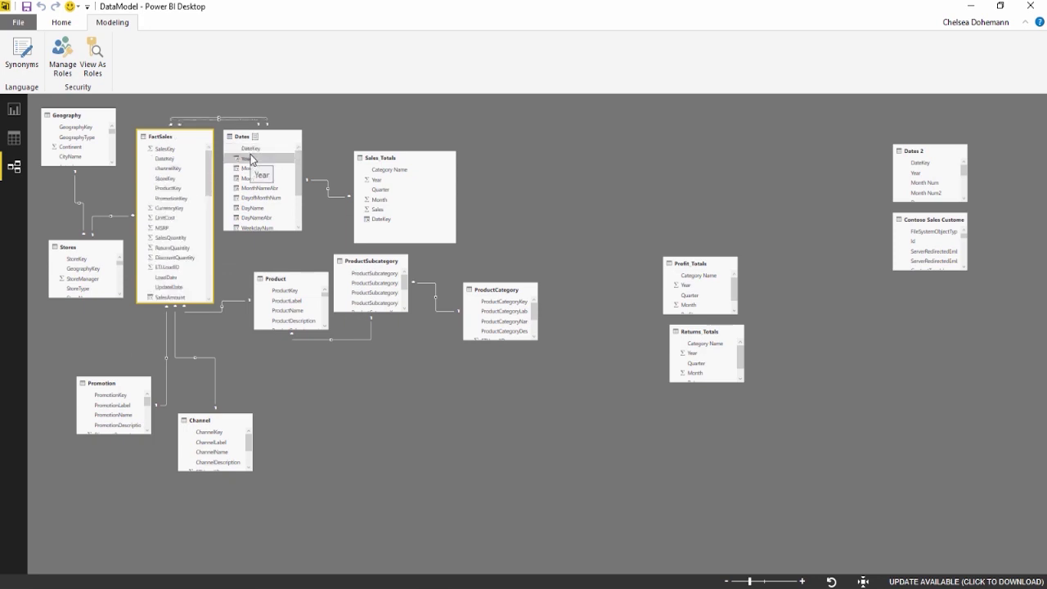
Examine the two relationship lines between FactSales and Dates and the options offered for the dashed one
click(803, 581)
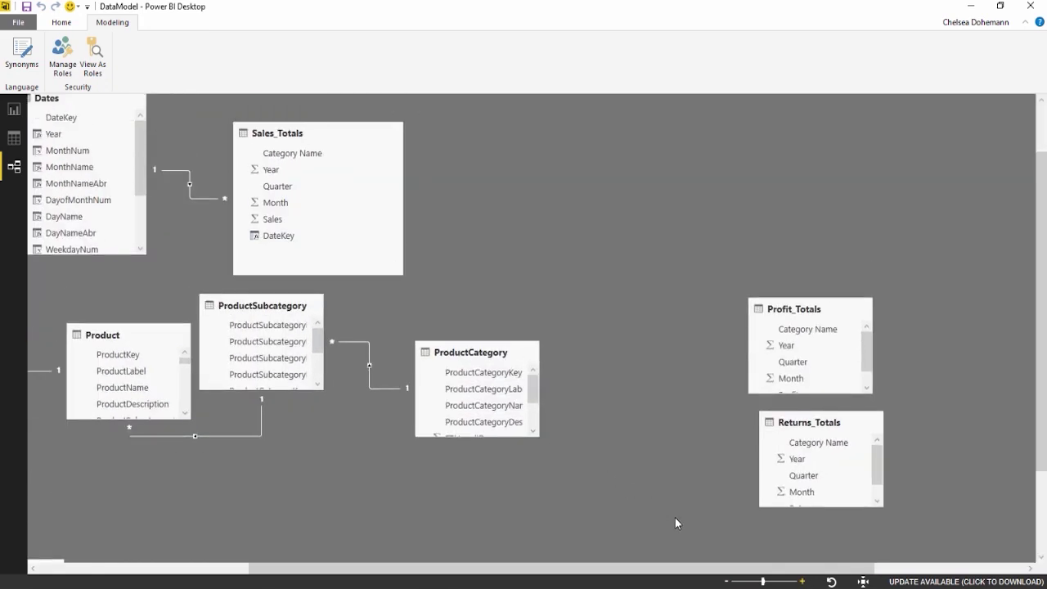
drag(662, 567, 452, 567)
scroll(327, 327, up, 2)
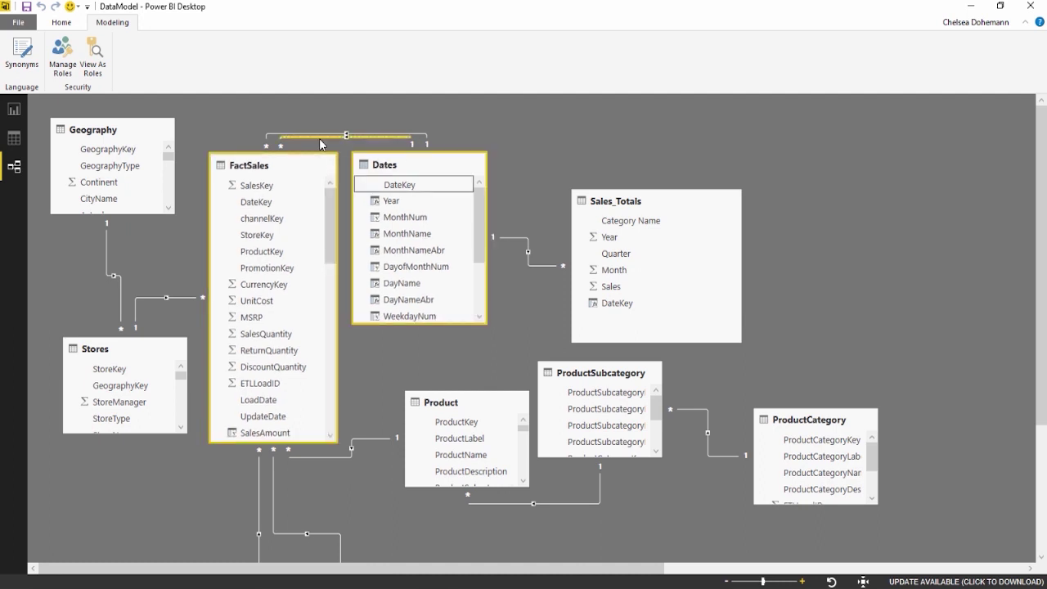
right_click(319, 144)
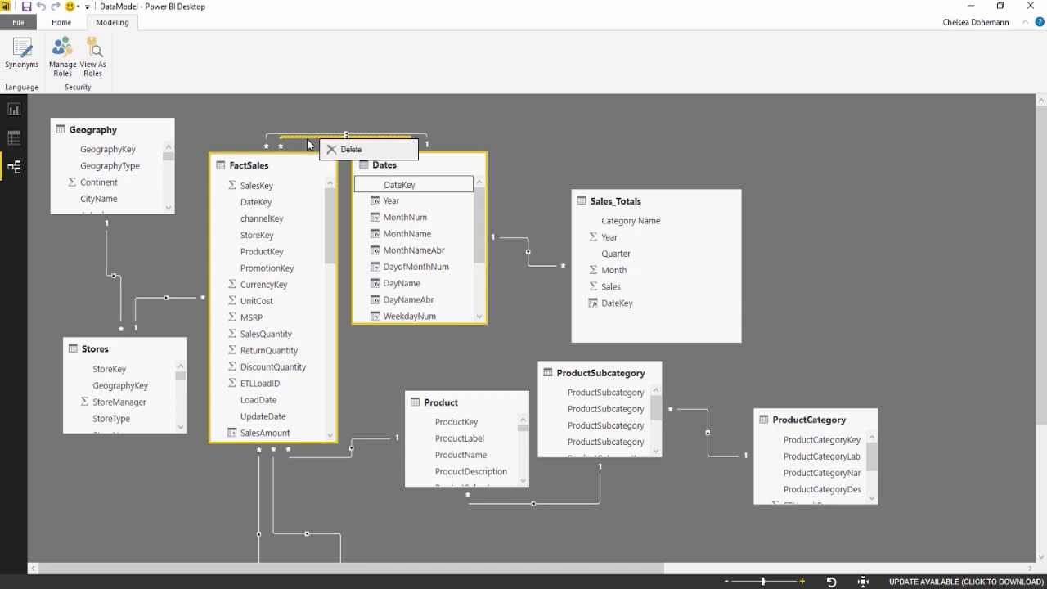
click(305, 146)
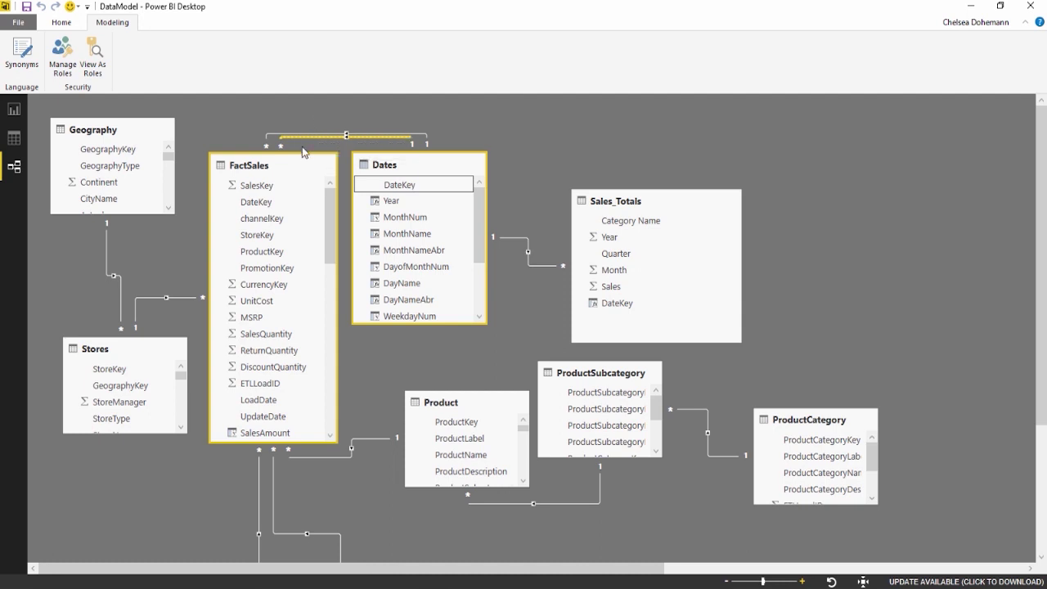
click(355, 135)
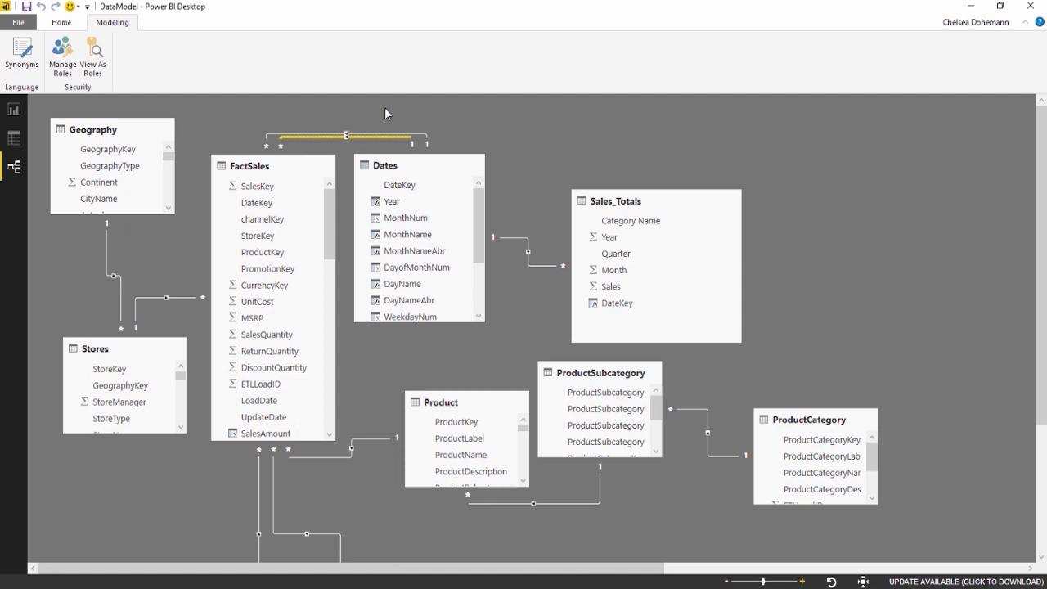
click(246, 170)
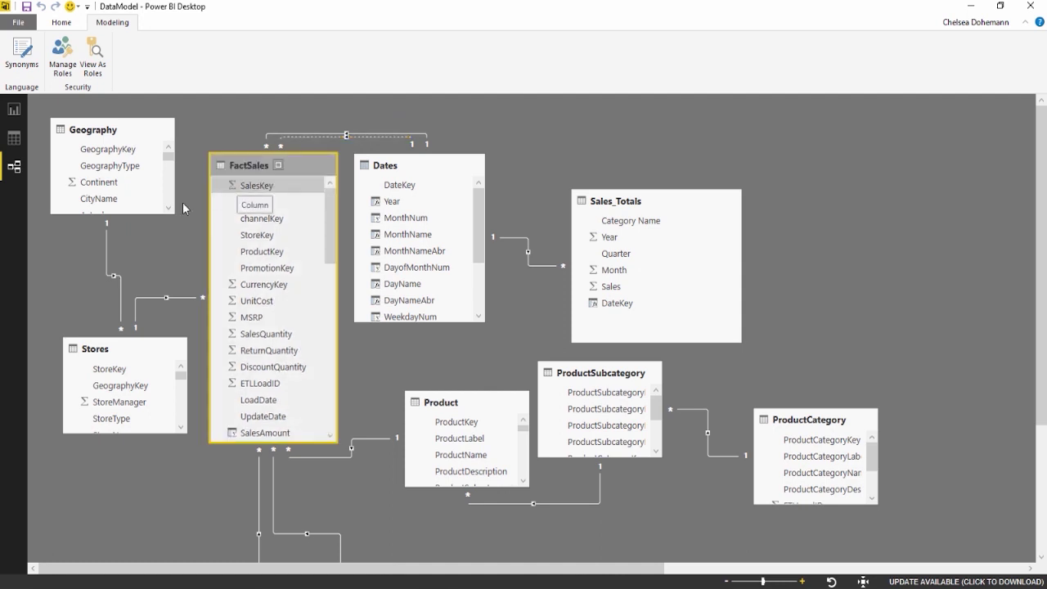
Remove Sales from the values of the report's matrix
click(14, 113)
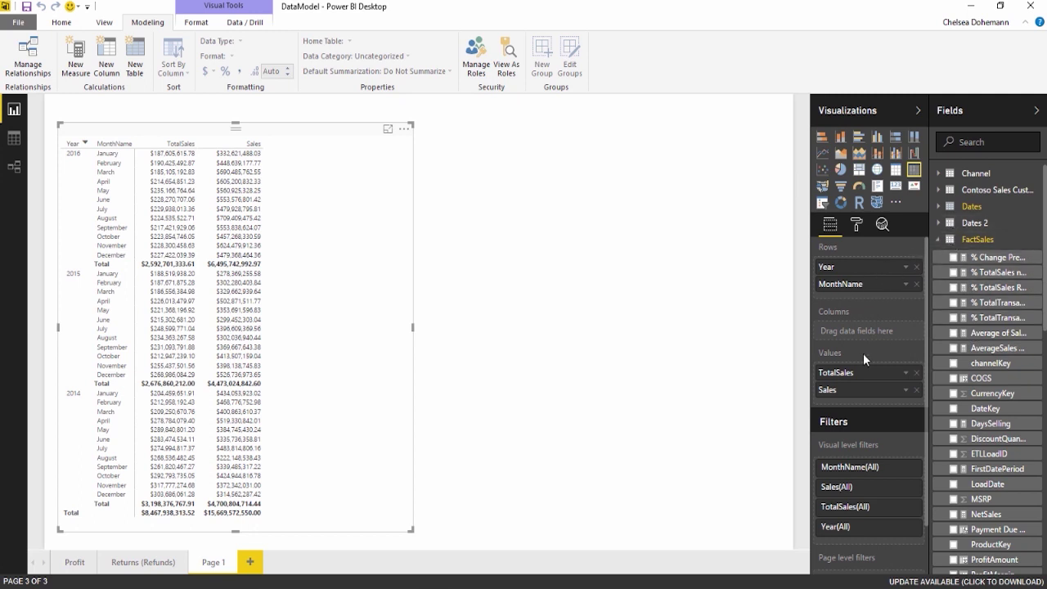
click(916, 391)
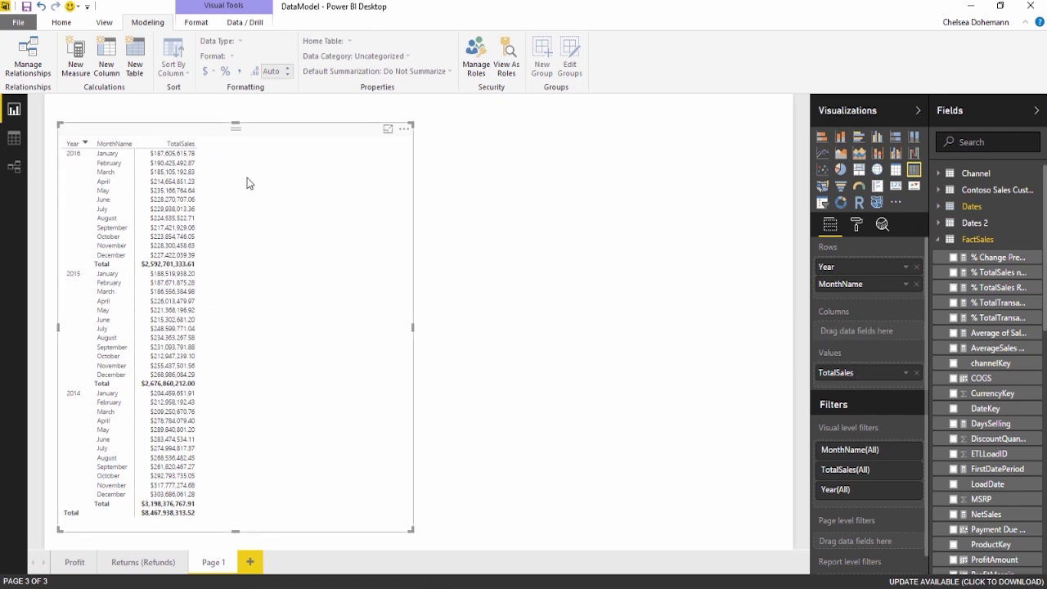
Start a new FactSales measure named TotalSales by DueDate with CALCULATE([TotalSales], as the beginning of its formula
right_click(969, 241)
click(949, 253)
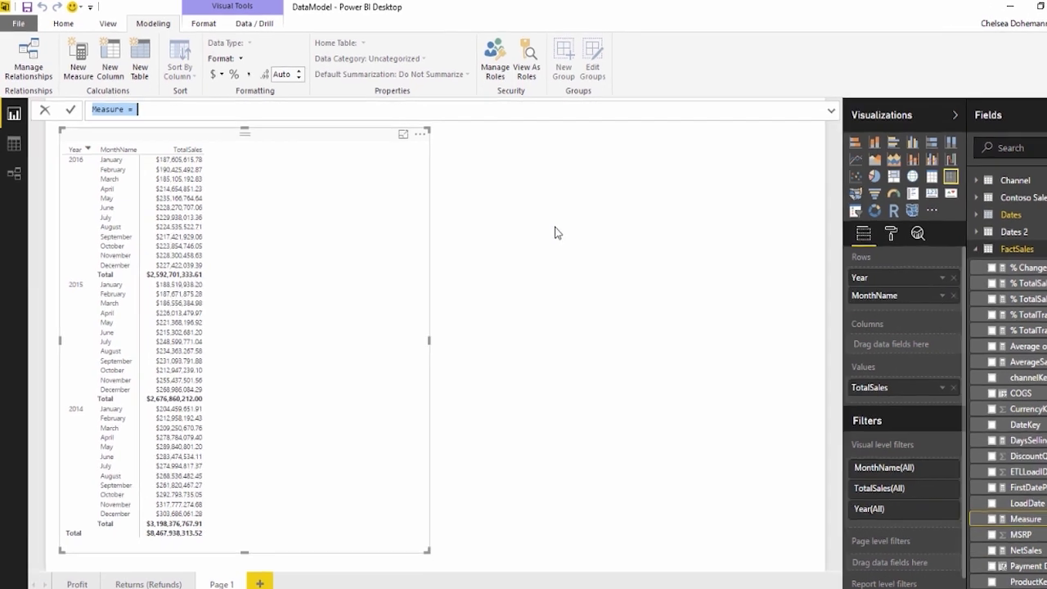
text(T)
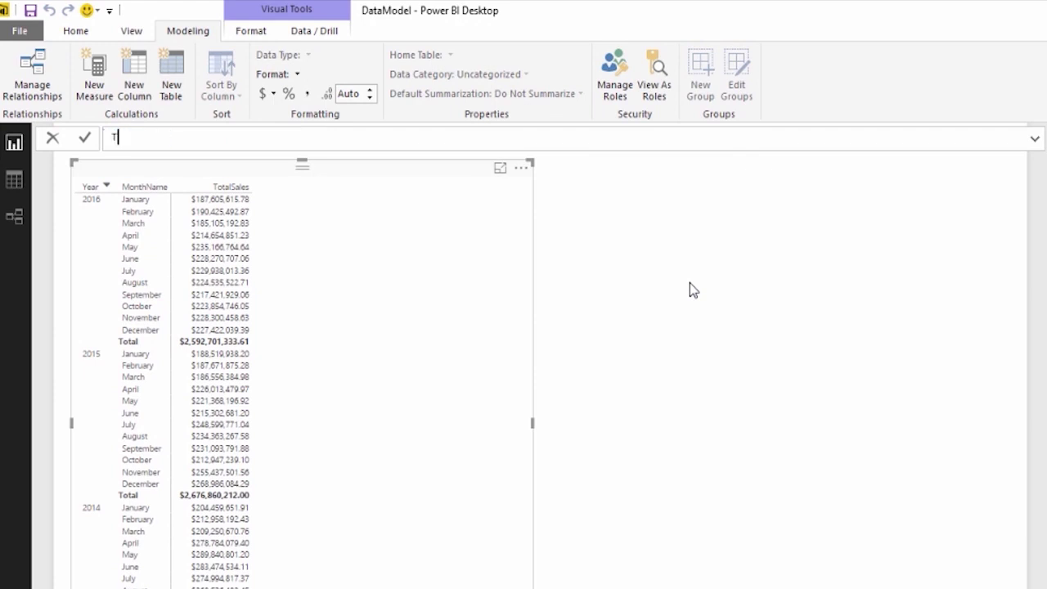
text(otalSales by DueDate)
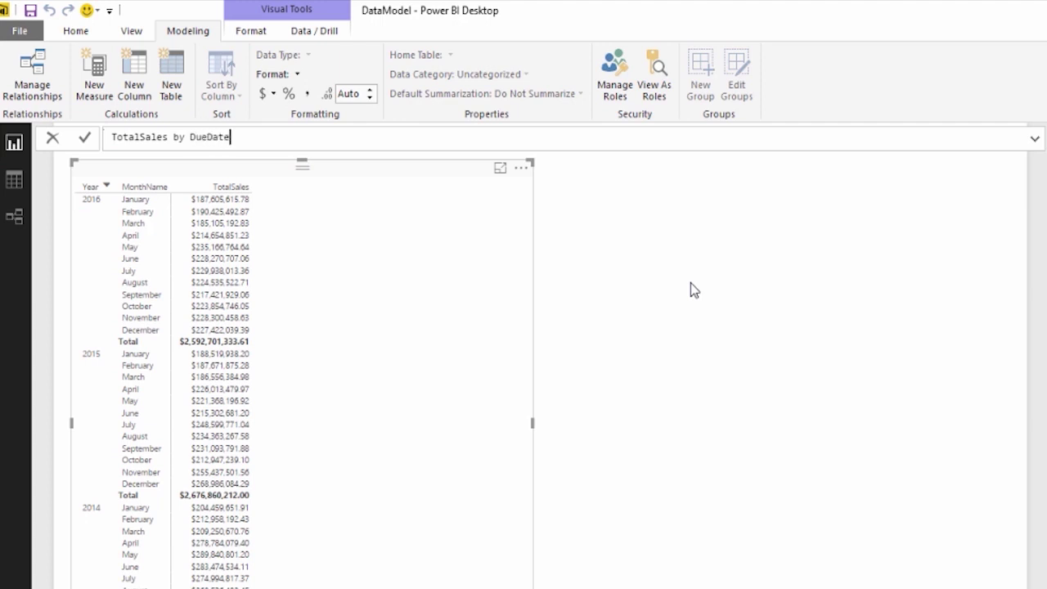
text( = CALCULA)
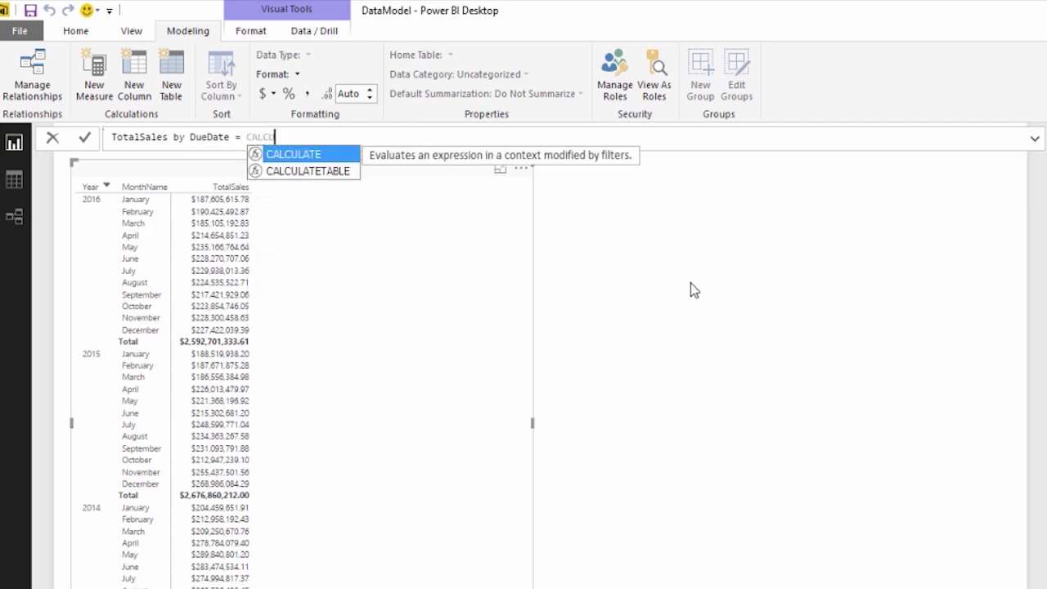
text(TE()
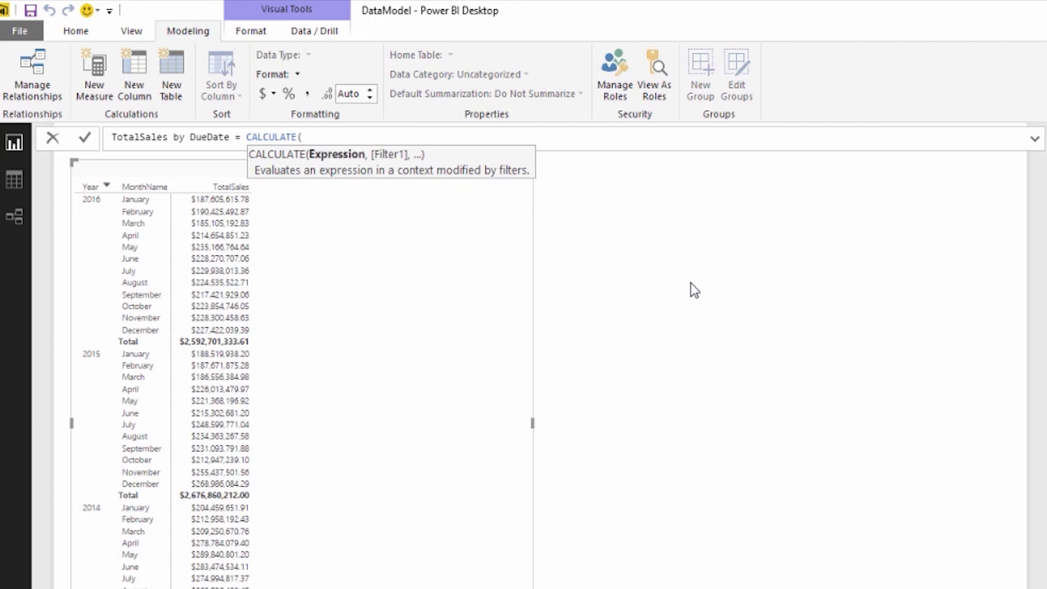
text(total)
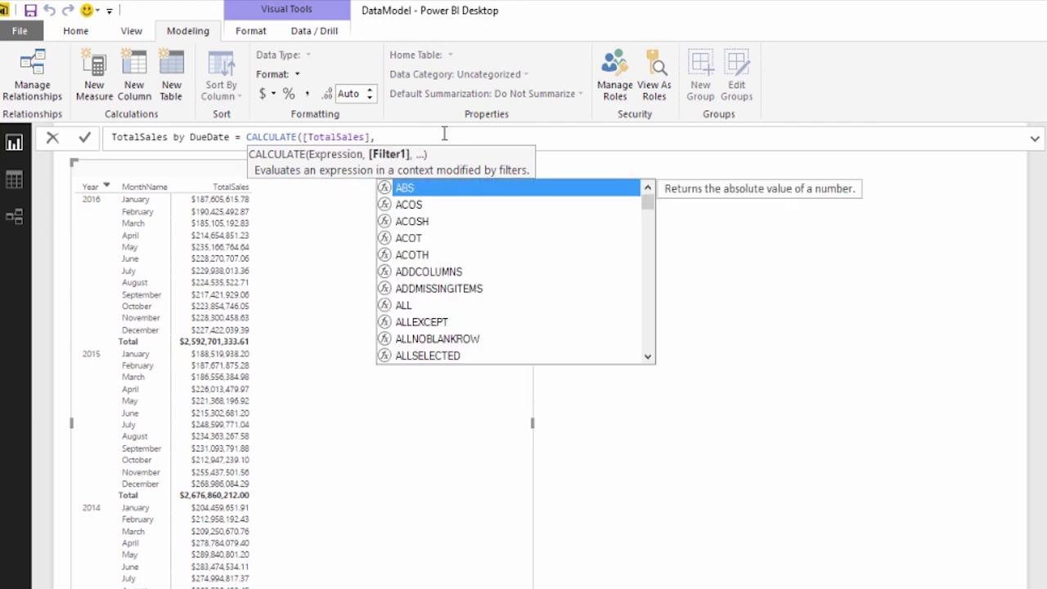
Complete the measure's formula with the filter USERELATIONSHIP(FactSales[Payment Due Date],Dates[DateKey]) and commit it
text(U)
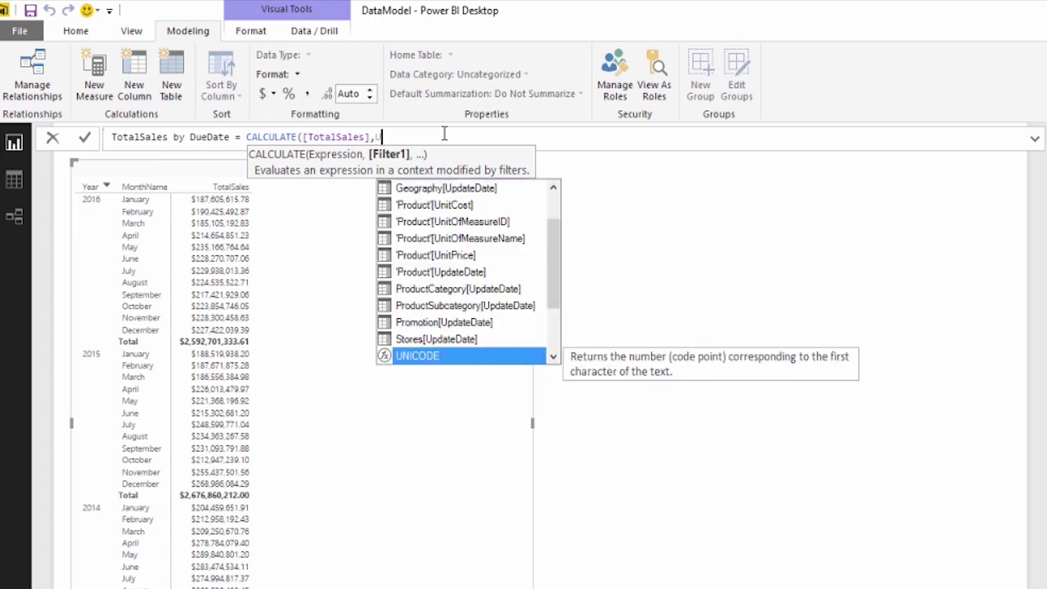
text(SERELA)
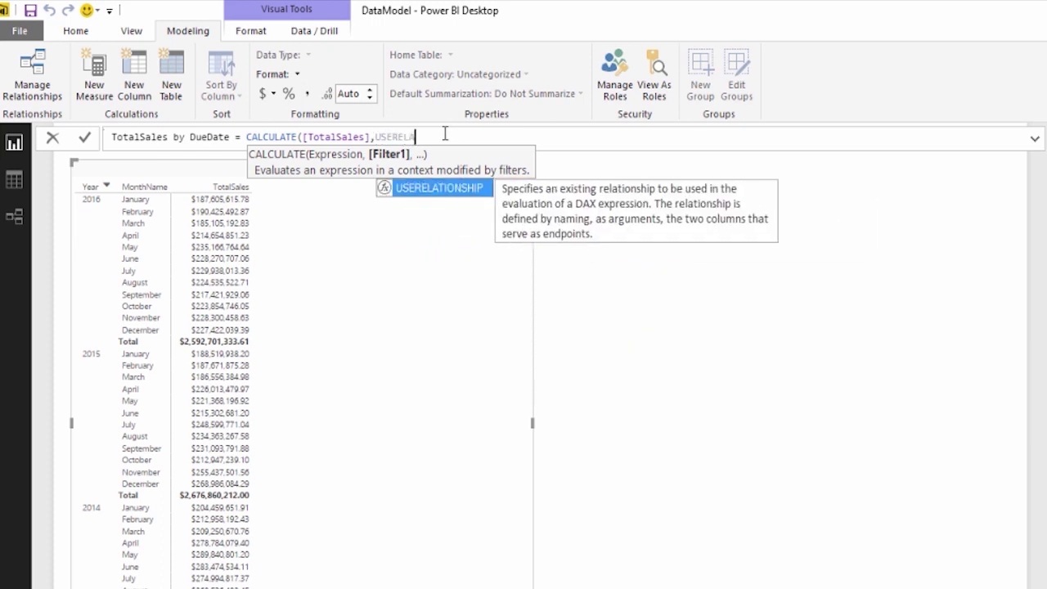
text(TIONSHIP()
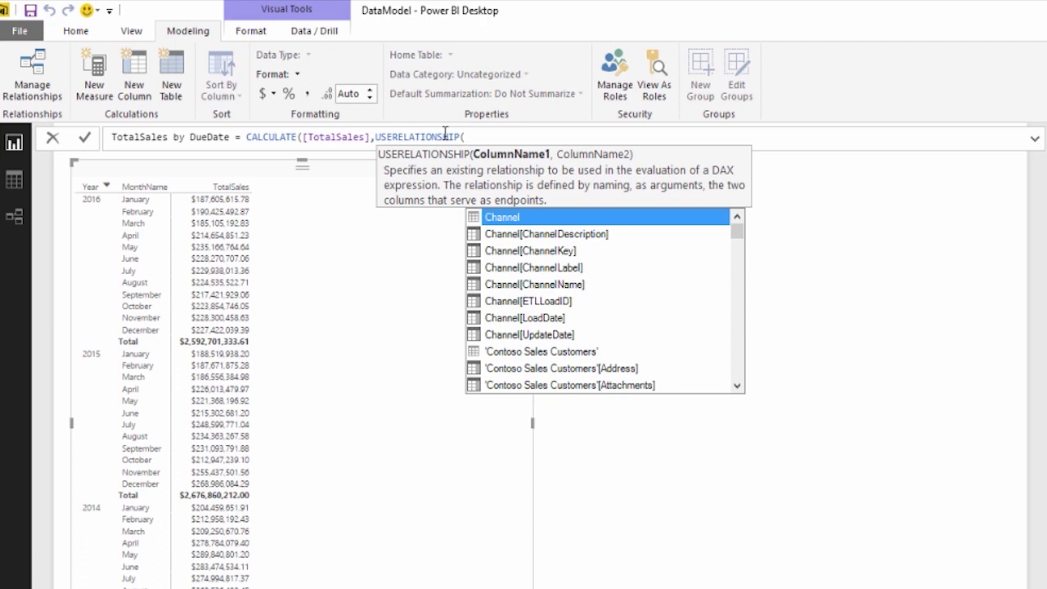
text(Fact)
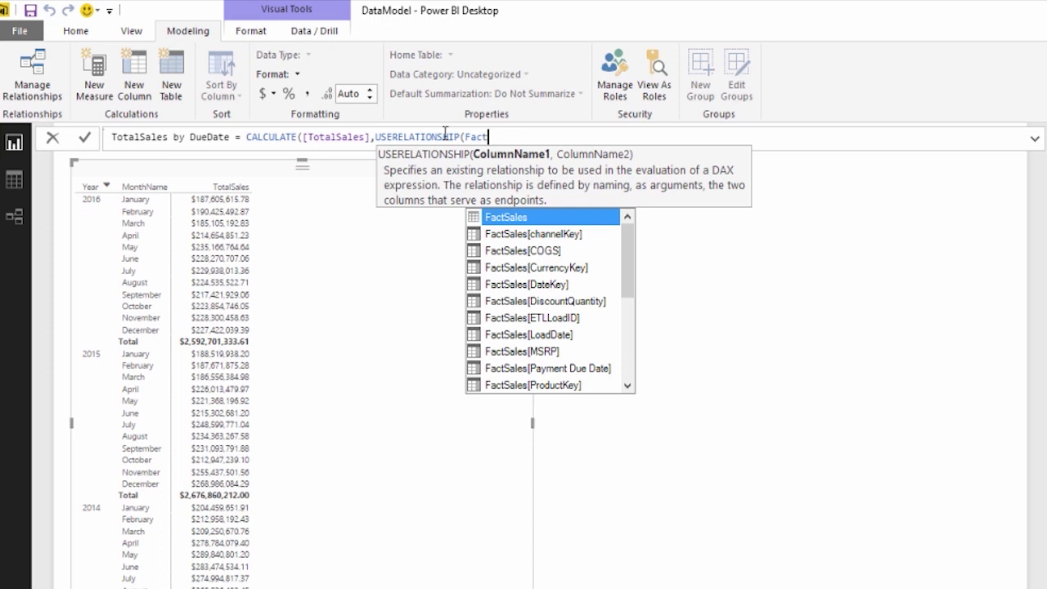
text(Sales)
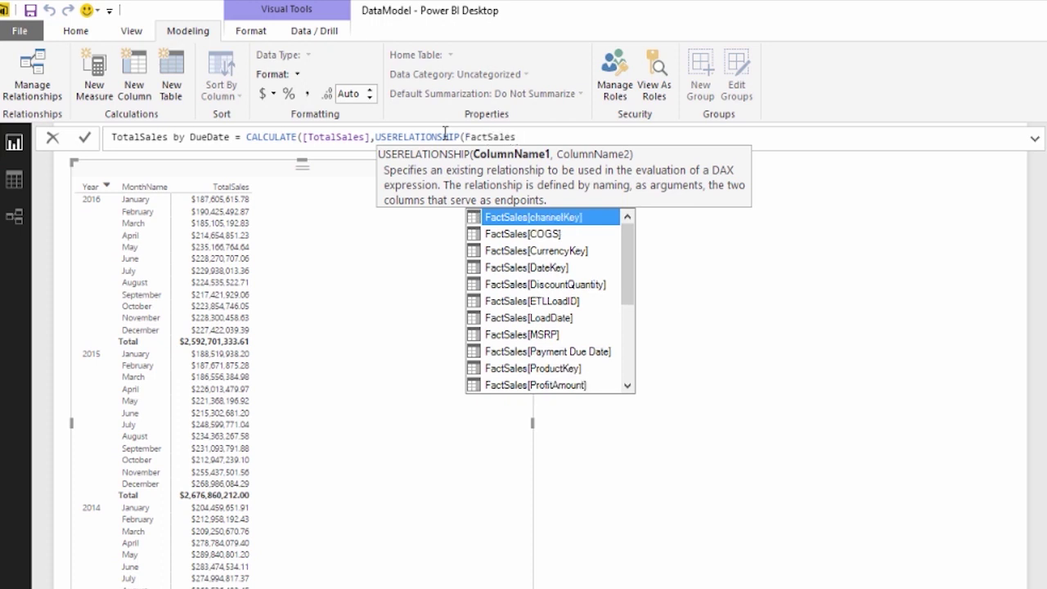
double_click(564, 352)
text(,Date)
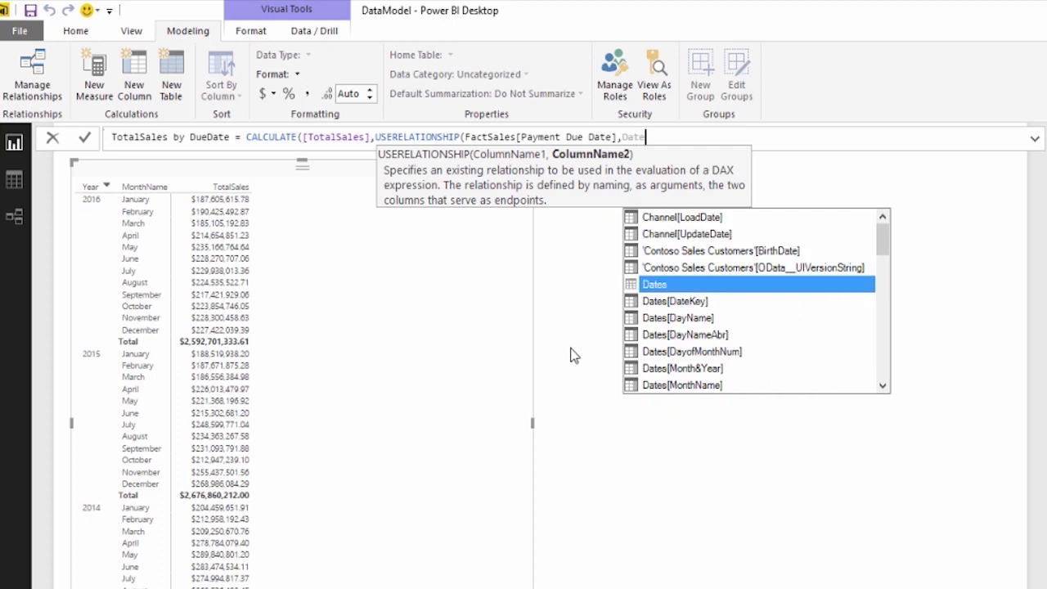
text(s)
double_click(691, 219)
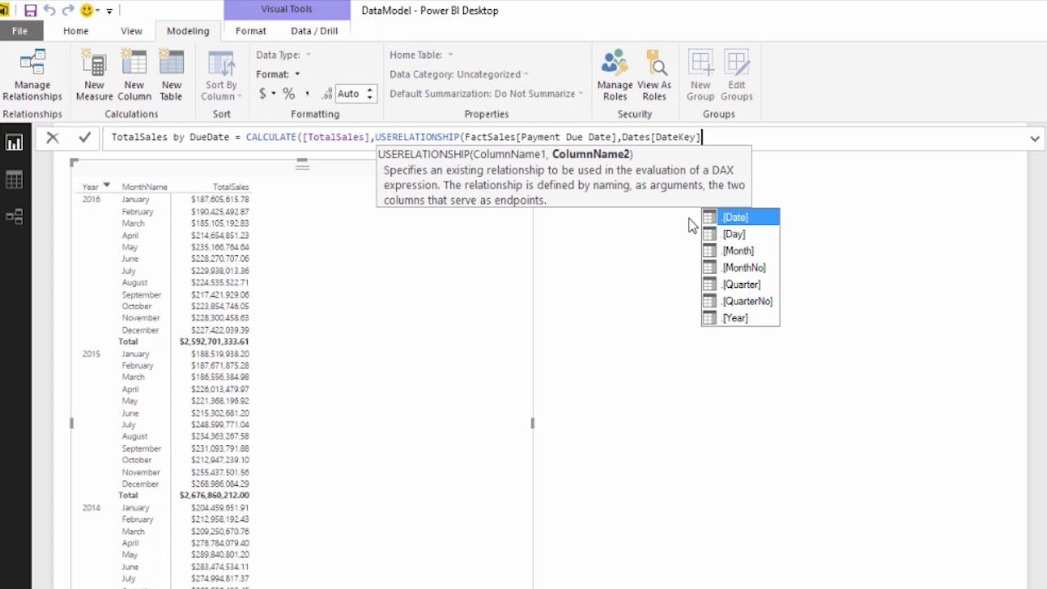
text())
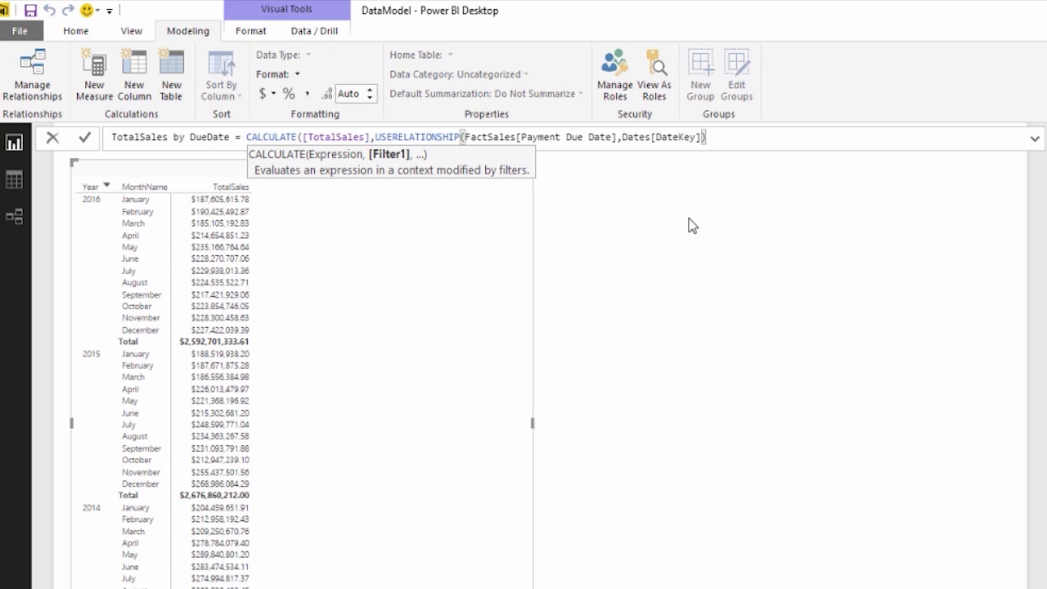
text())
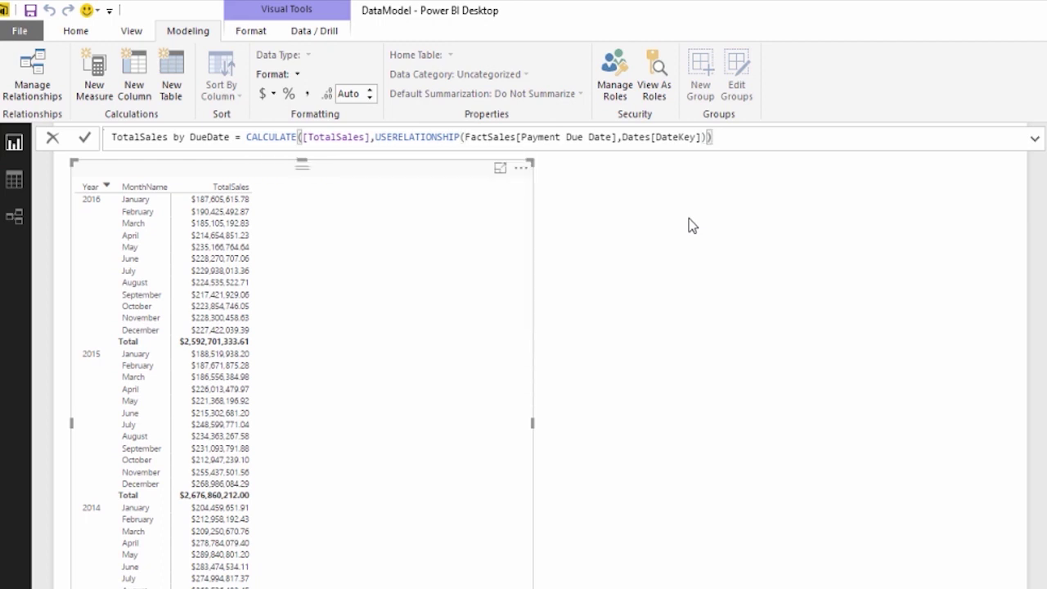
key(Return)
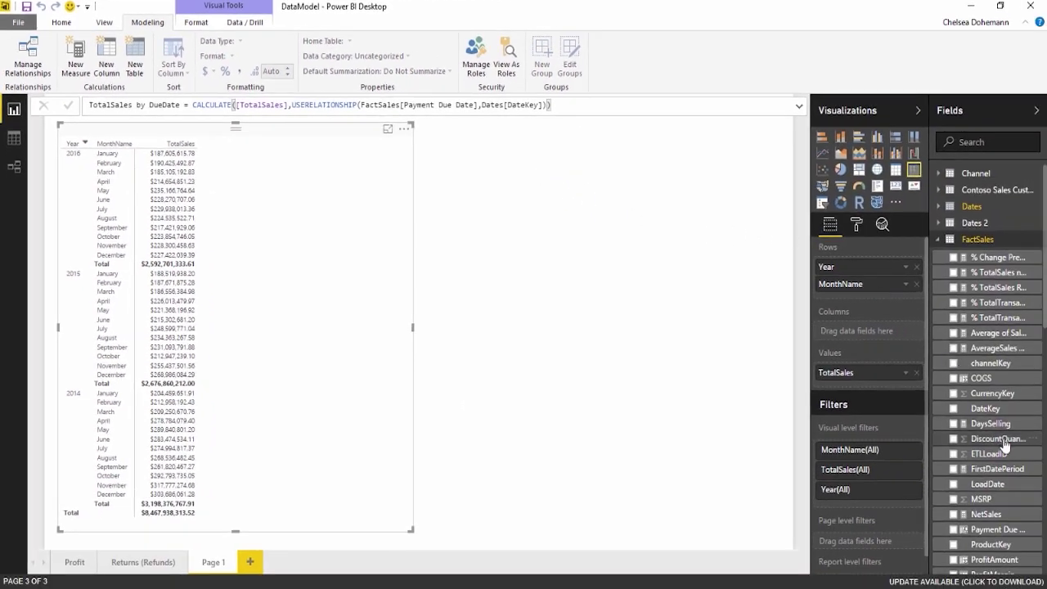
Widen the field list and add the TotalSales by DueDate measure to the matrix beside TotalSales
scroll(1002, 458, down, 5)
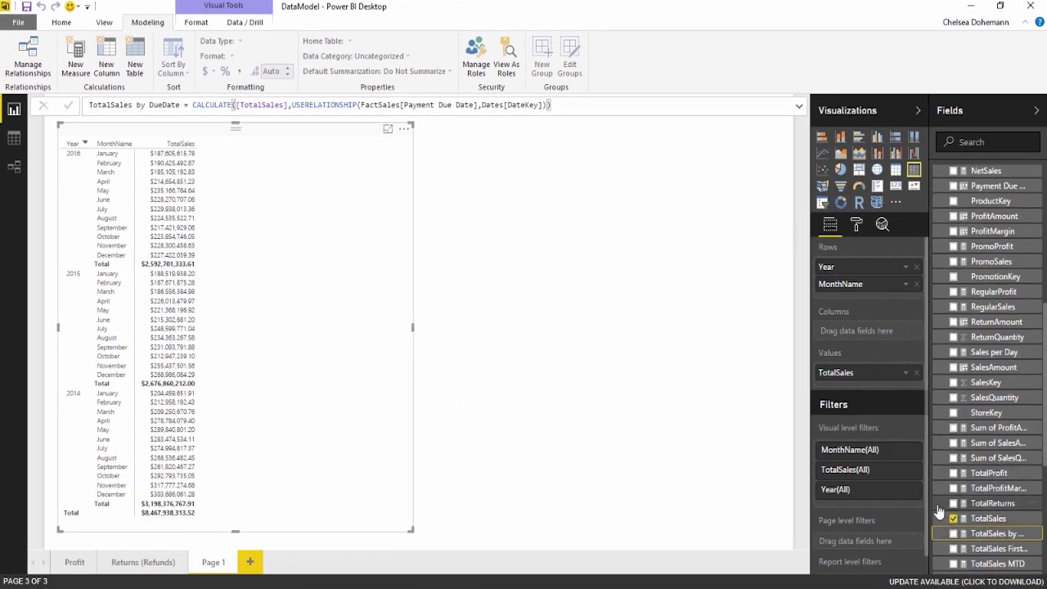
drag(929, 508, 918, 507)
drag(973, 534, 321, 259)
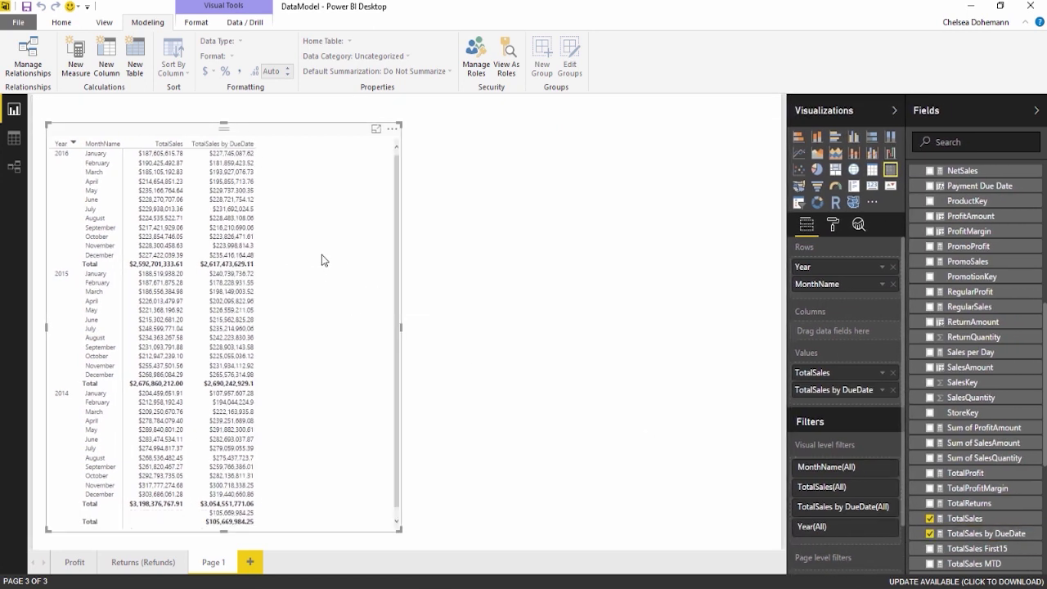
click(945, 536)
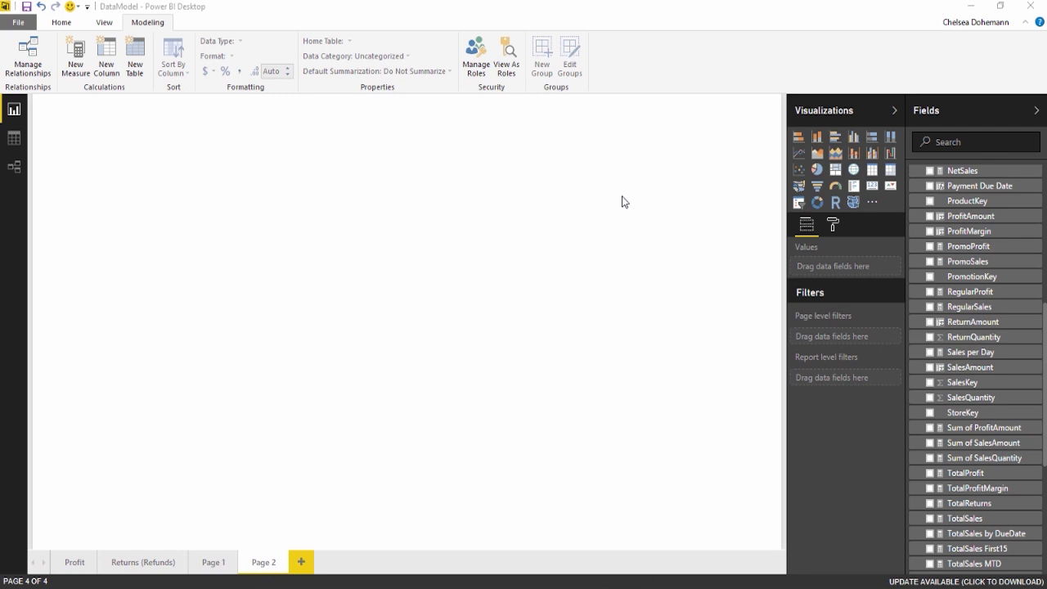
Connect to the Excel workbook ManyToMany in the Day 3 Workfiles folder as a new data source
click(62, 27)
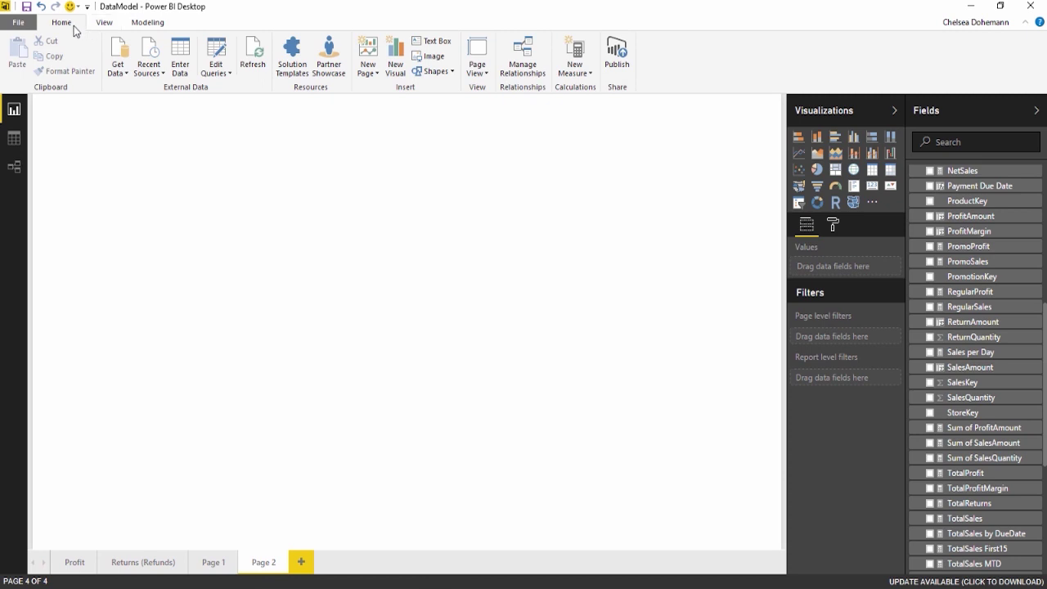
click(118, 71)
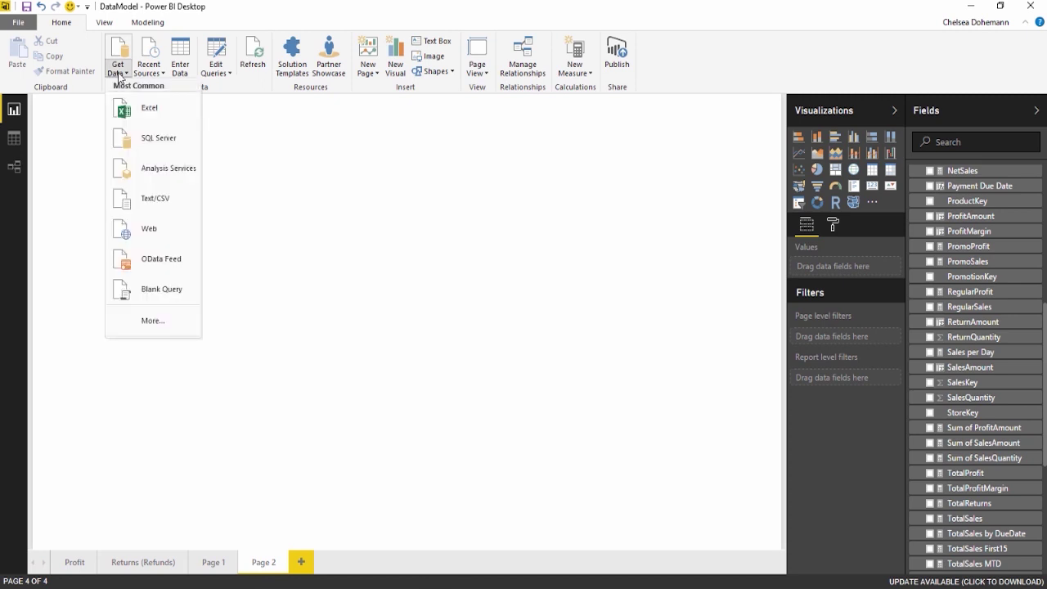
click(137, 109)
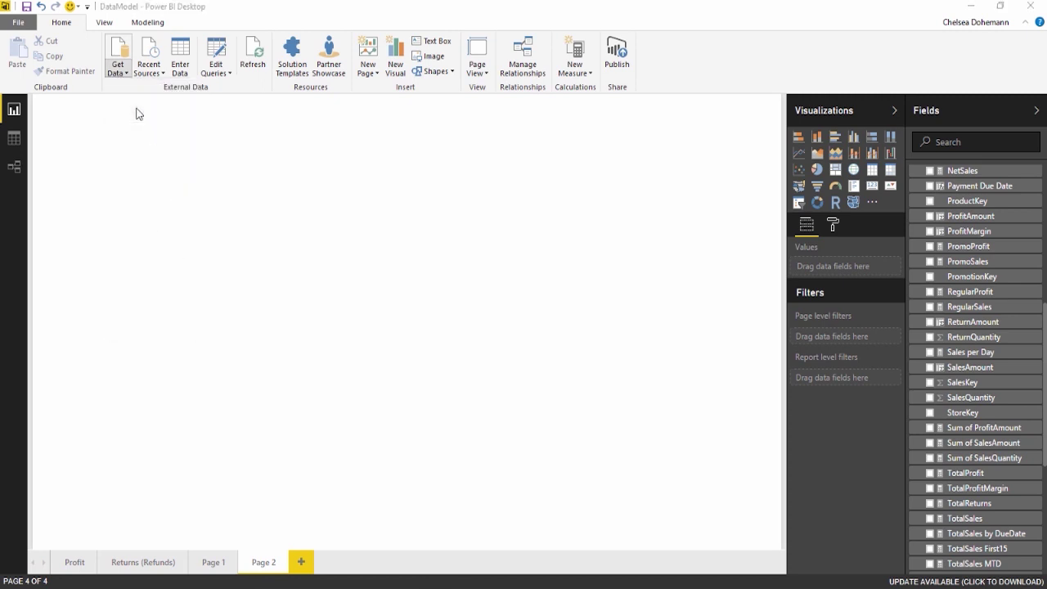
click(217, 155)
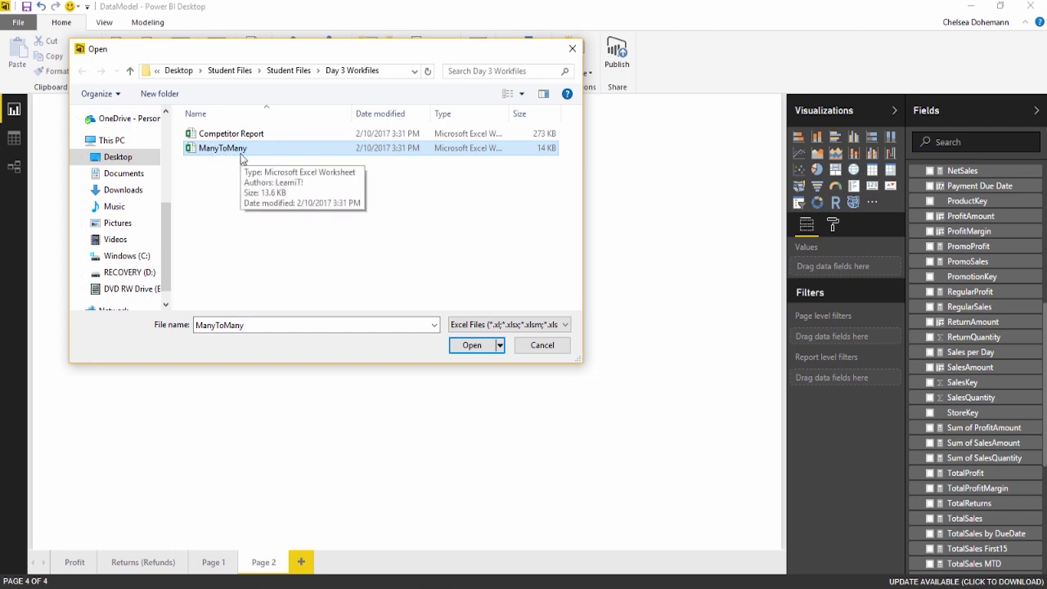
click(463, 347)
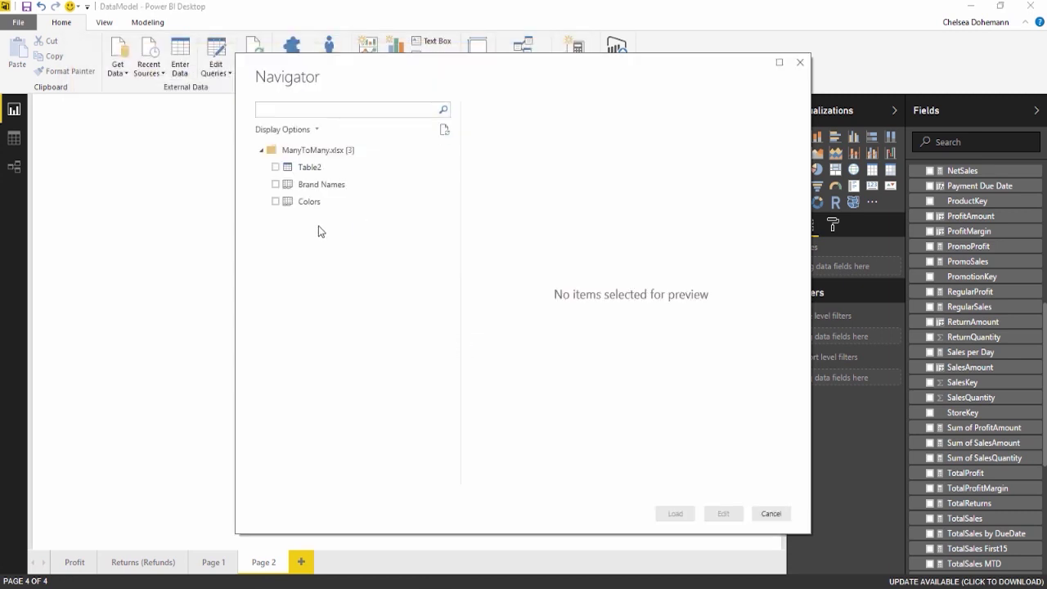
Bring the workbook's Colors sheet into the model through the Query Editor, using its first row as headers
click(305, 206)
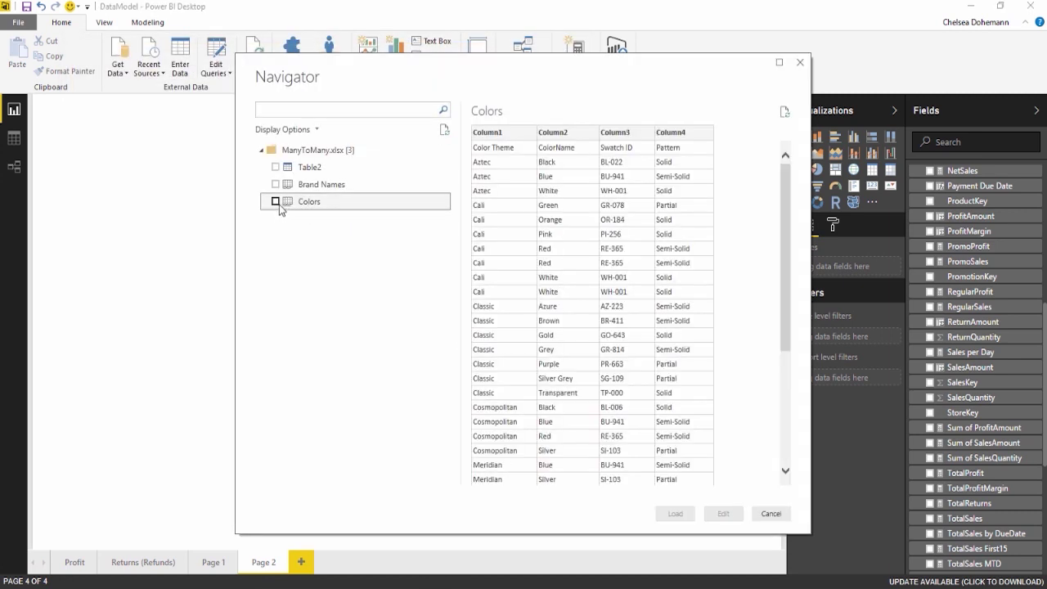
click(275, 201)
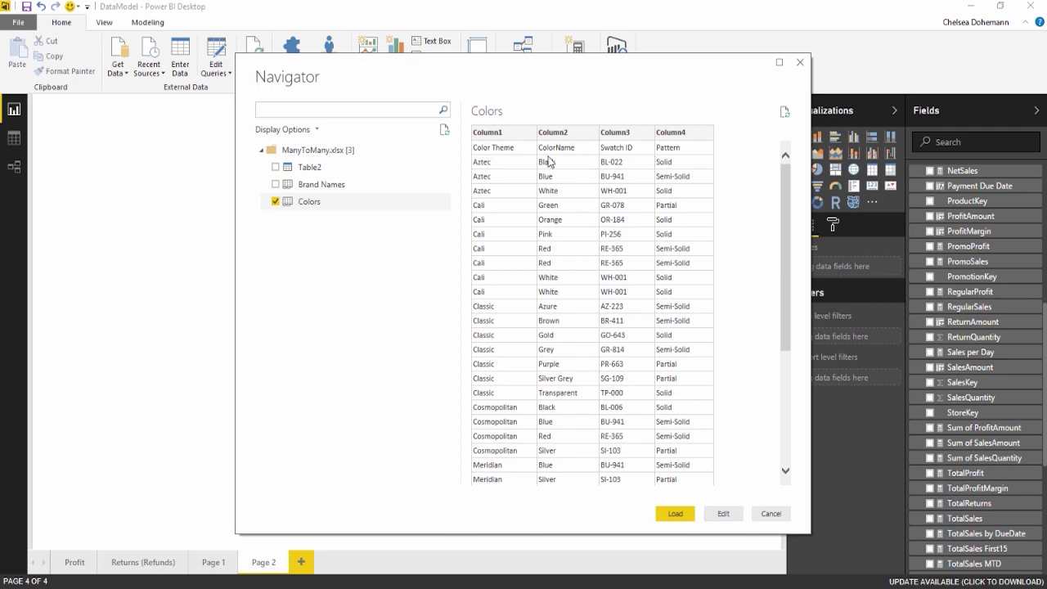
click(724, 513)
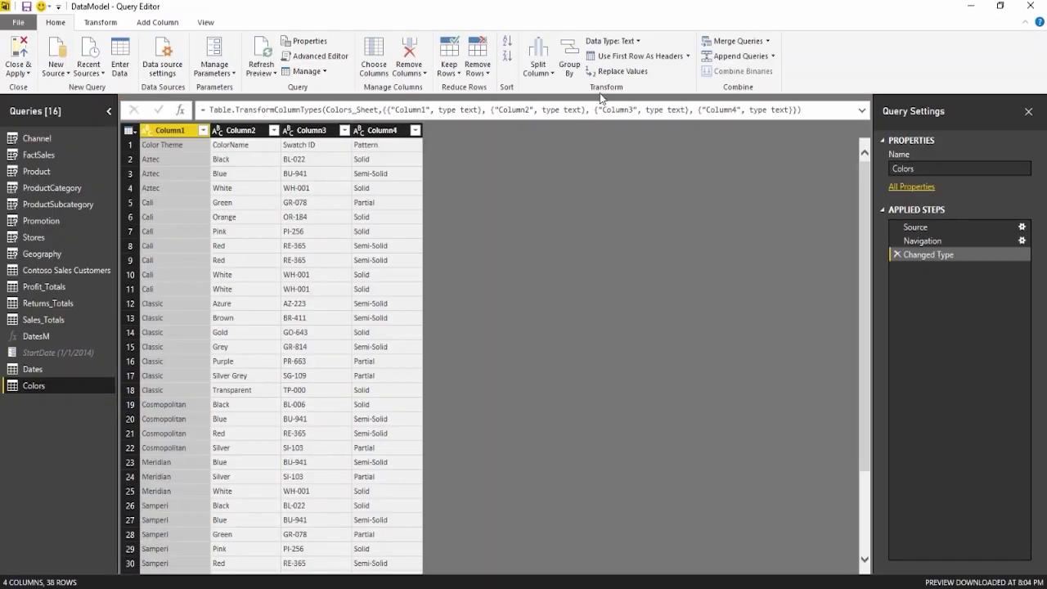
click(638, 59)
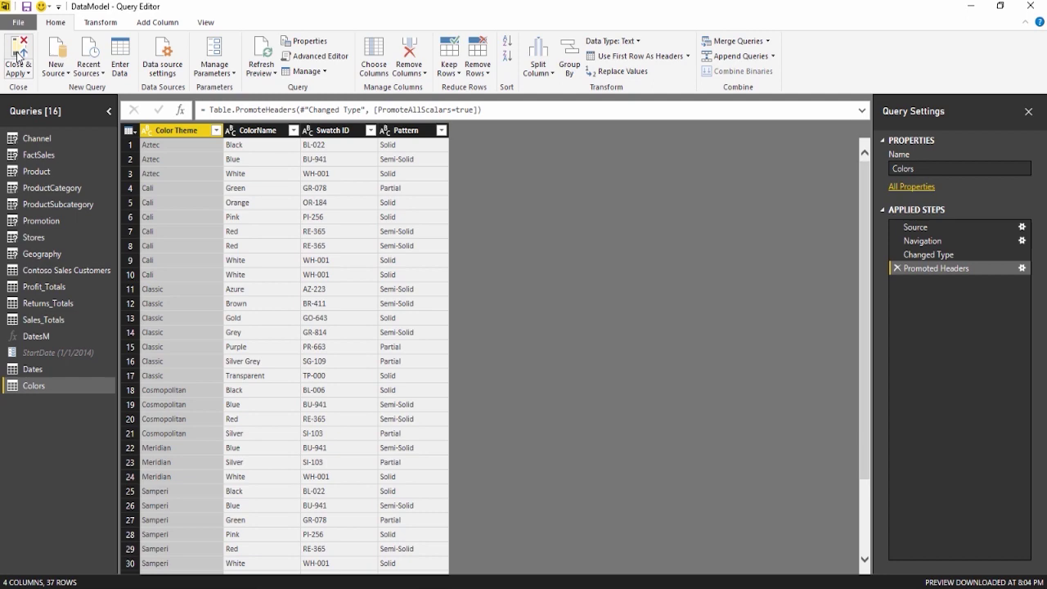
click(17, 57)
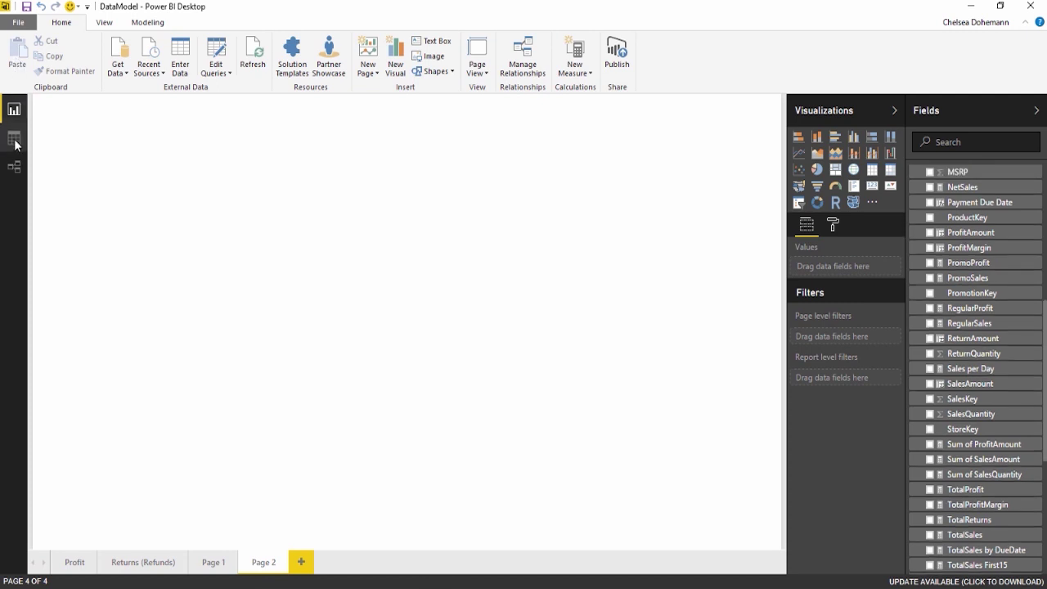
In the relationship diagram, move the new Colors table from the far side to just below Product and ProductSubcategory
click(16, 167)
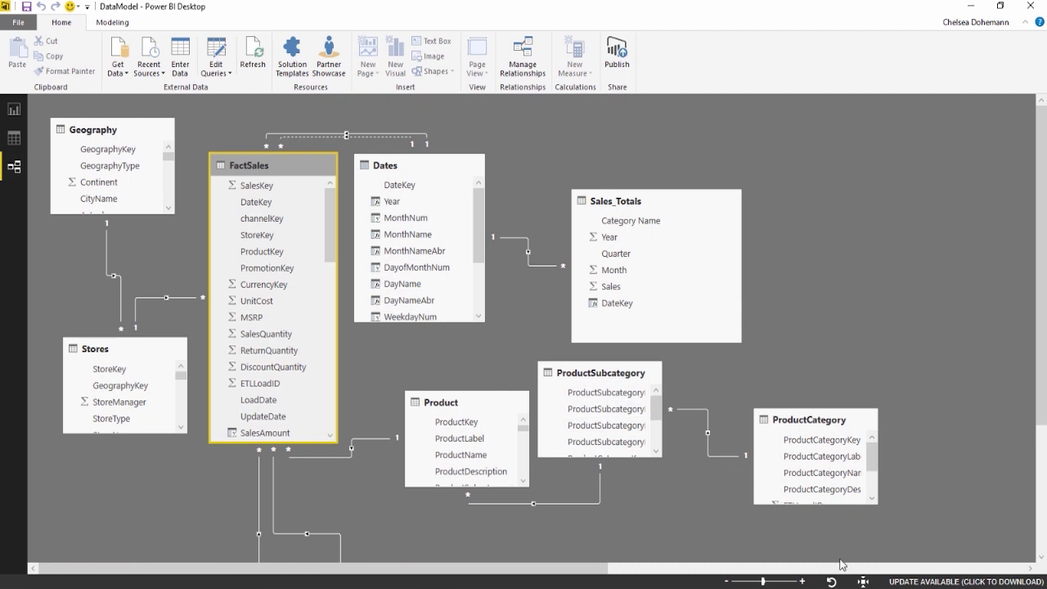
click(863, 582)
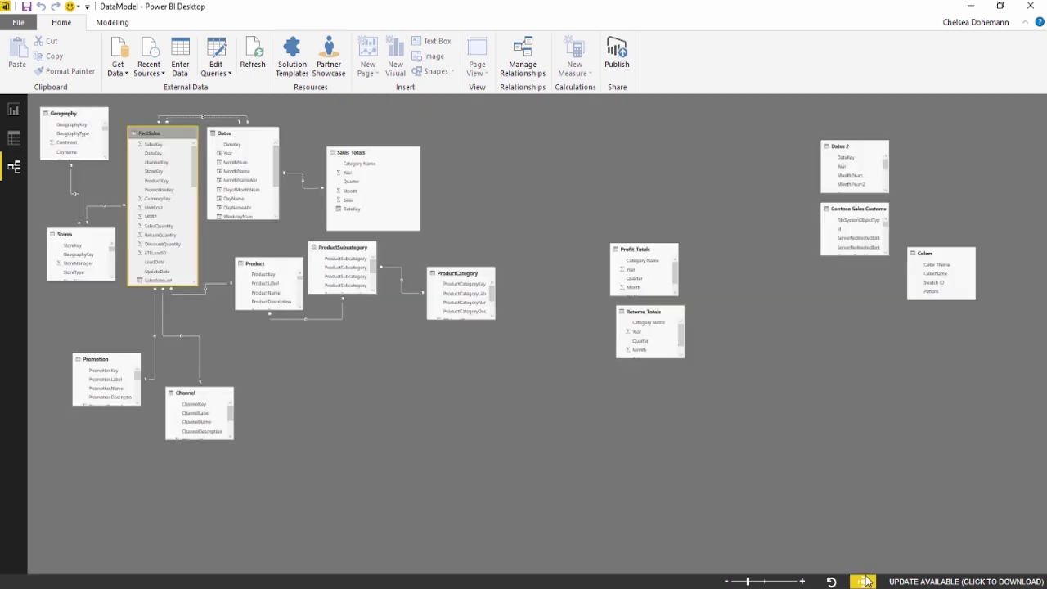
click(943, 252)
drag(877, 253, 520, 172)
drag(468, 260, 350, 362)
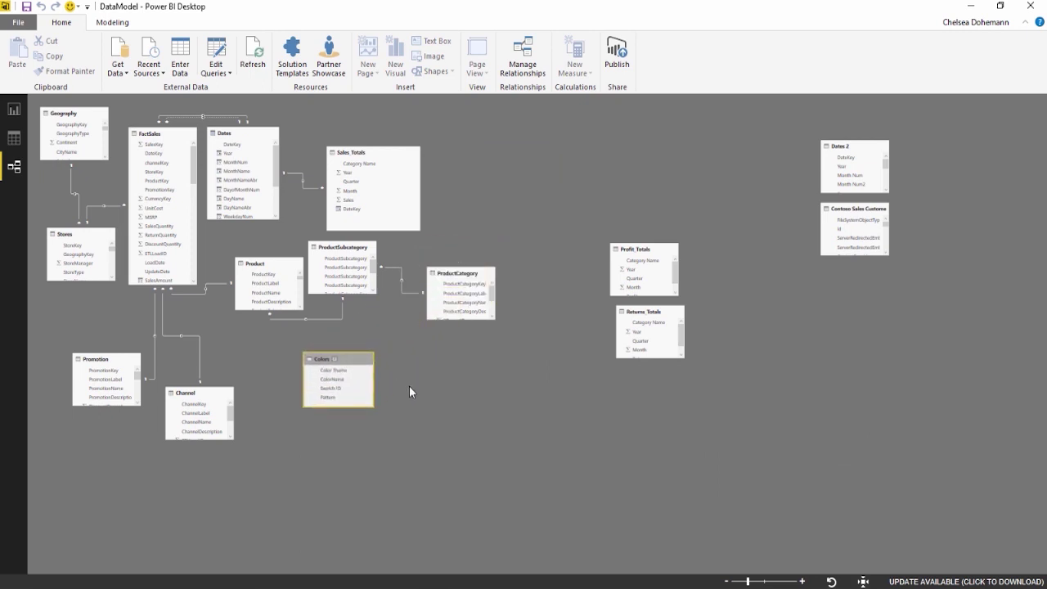
drag(364, 365, 334, 349)
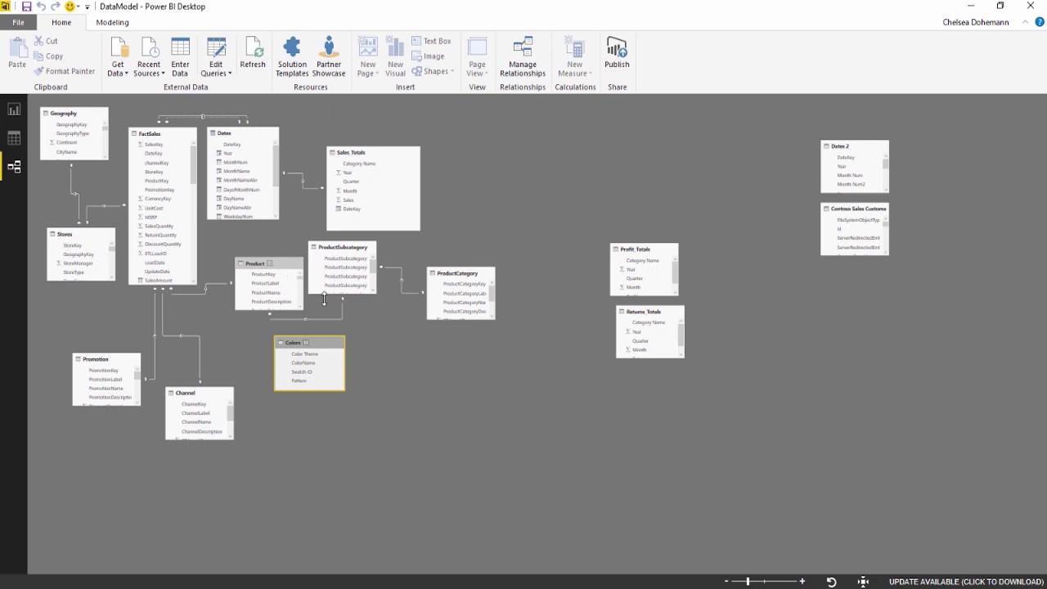
Shift Colors slightly away from Product and enlarge the Product table downward to show more fields, including ColorName
click(802, 581)
click(801, 580)
click(802, 580)
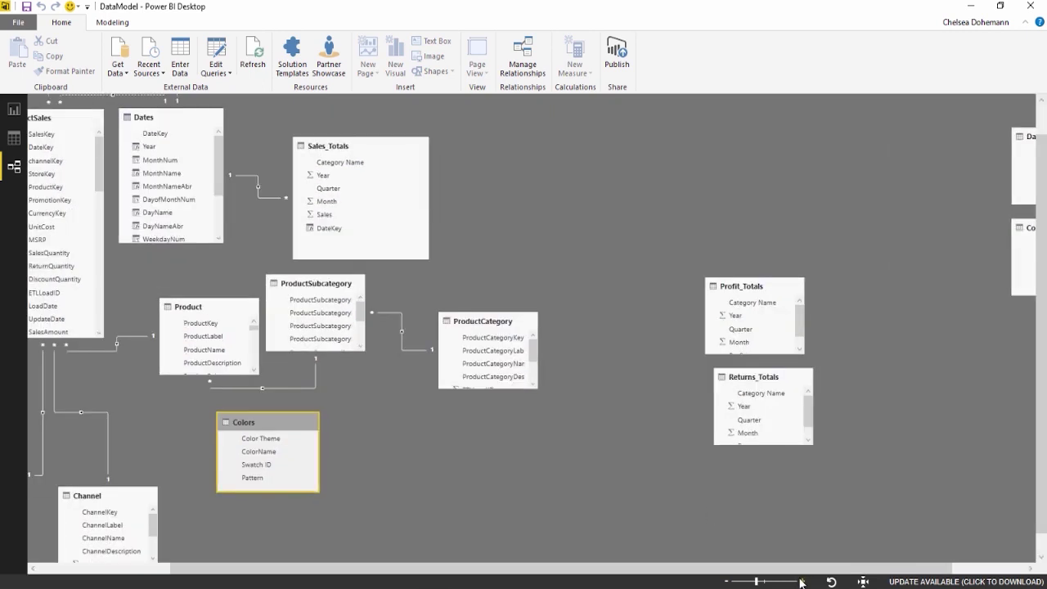
click(801, 580)
drag(274, 434, 330, 441)
drag(185, 380, 189, 537)
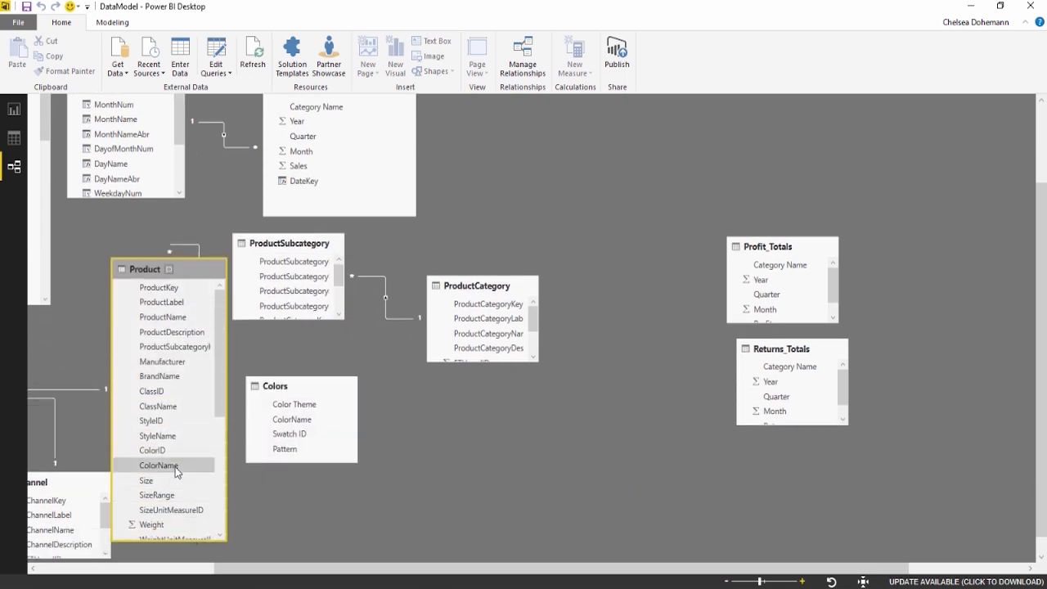
Try to relate ColorName in Colors to ColorName in Product, lengthening the Colors table and moving it farther from Product
drag(329, 462, 325, 511)
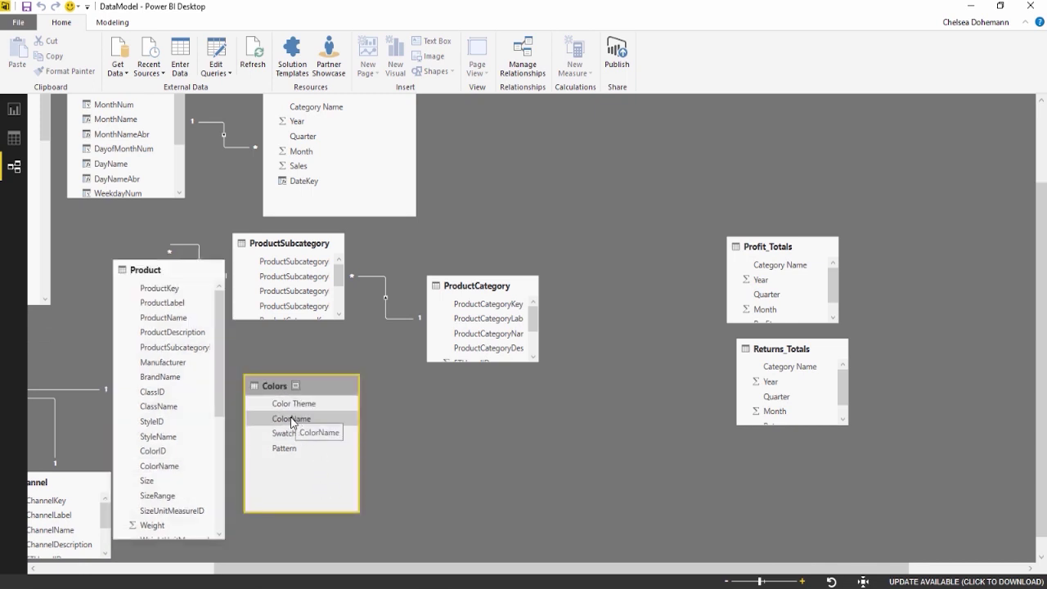
drag(295, 421, 169, 471)
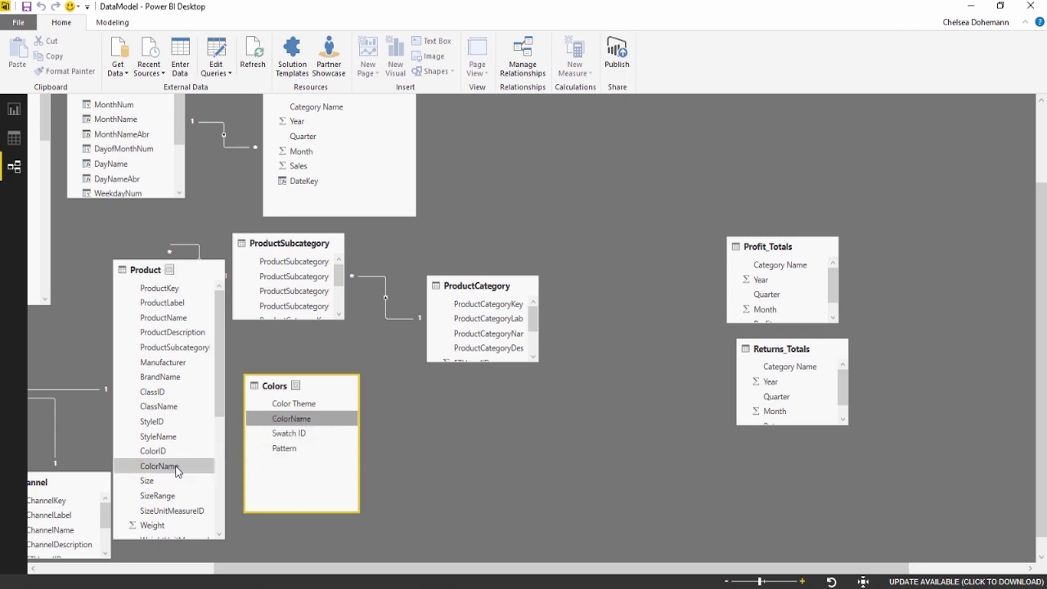
drag(175, 470, 176, 470)
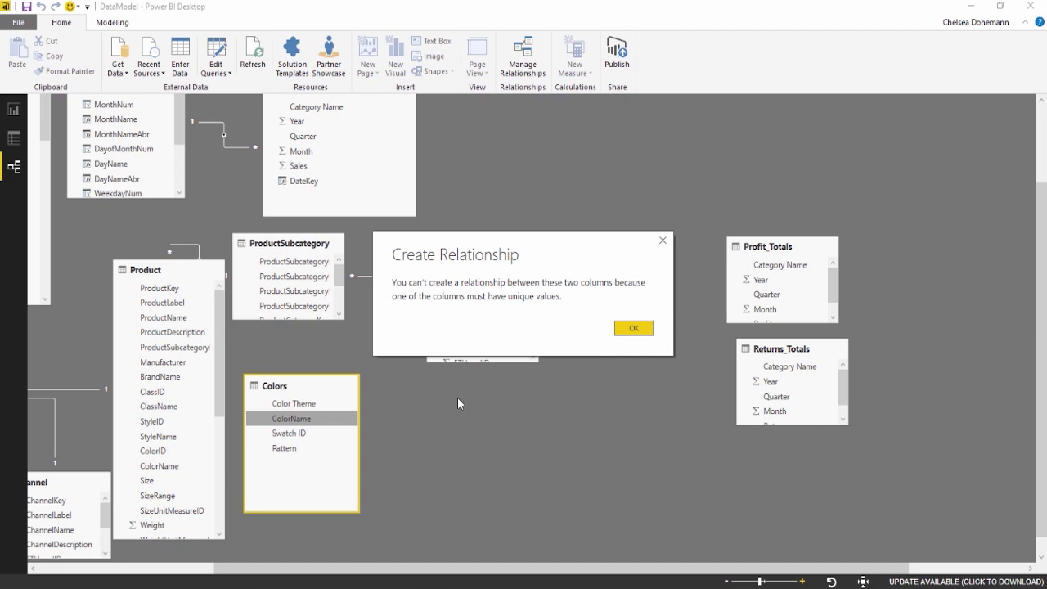
click(630, 330)
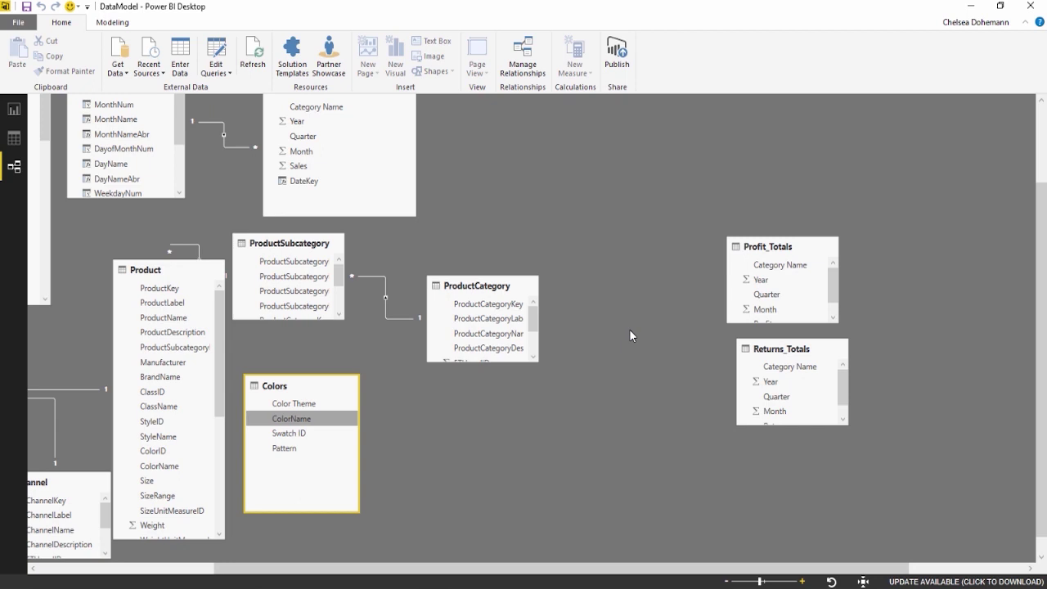
drag(323, 389, 410, 387)
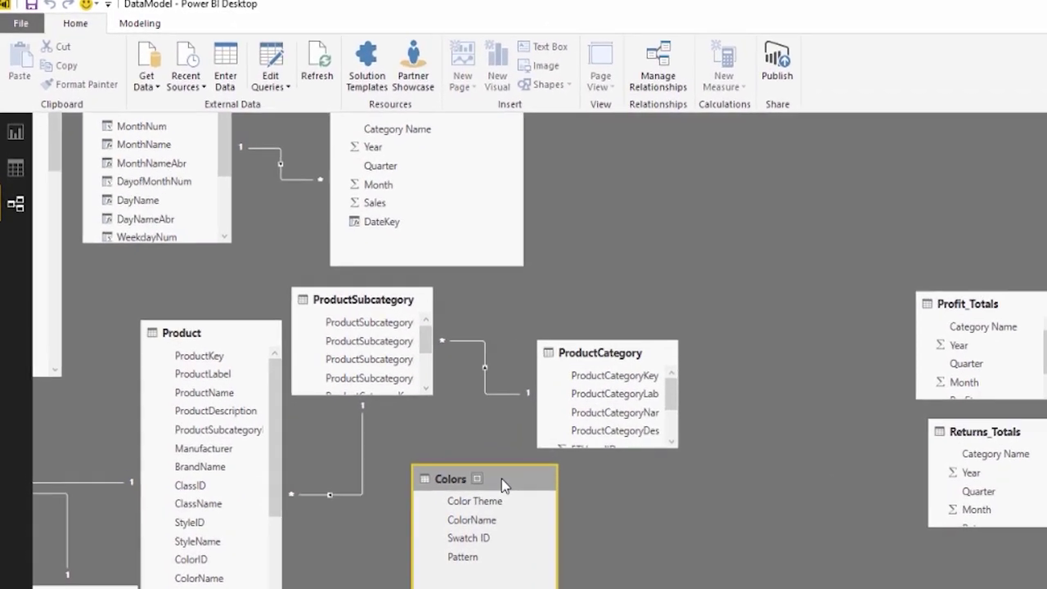
Create a new query in the Query Editor that references the Colors query
click(286, 90)
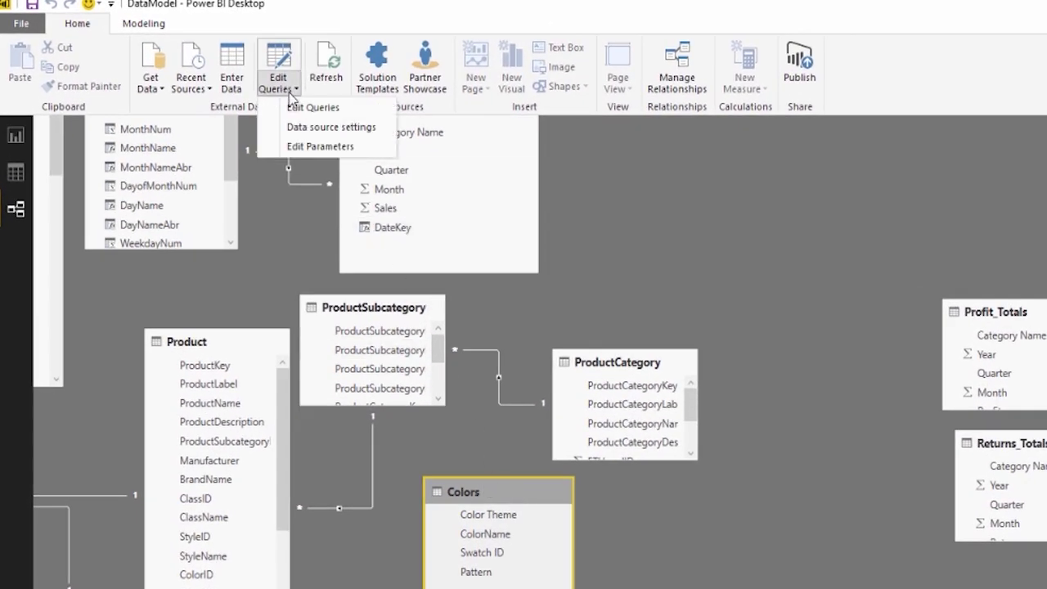
click(307, 117)
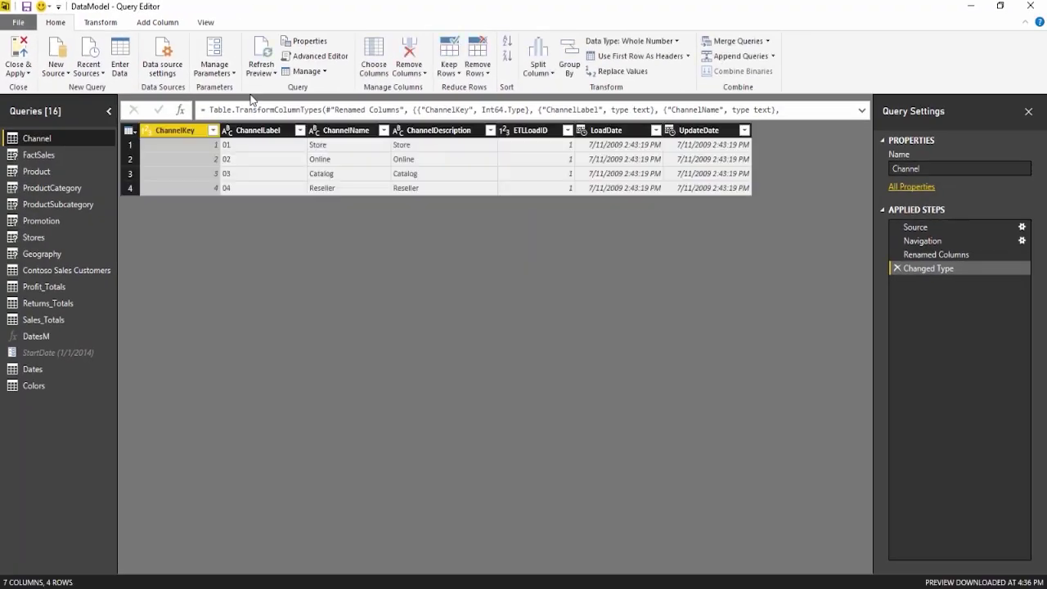
click(52, 387)
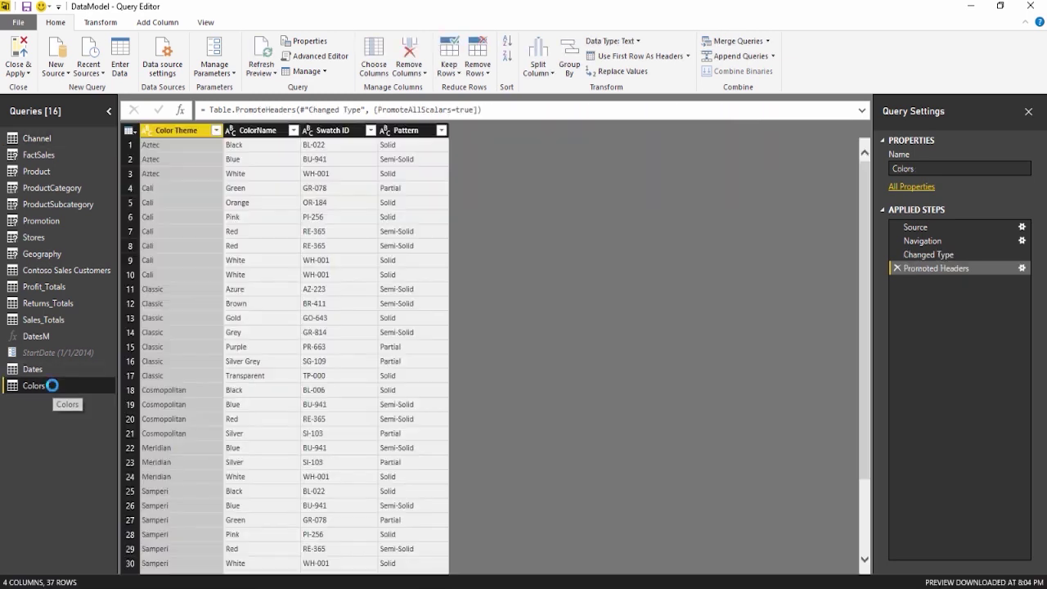
right_click(52, 390)
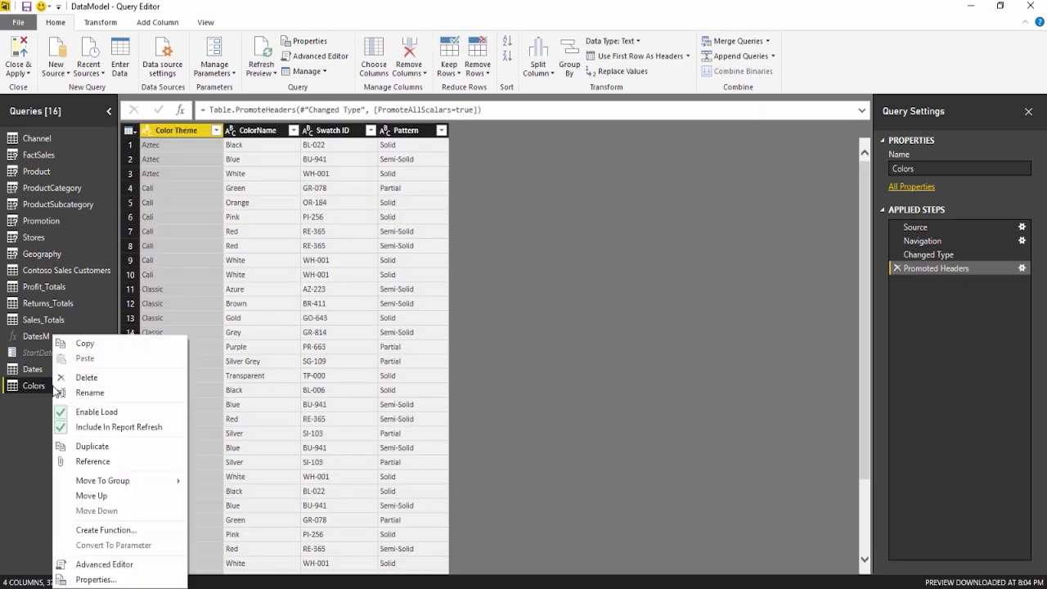
click(92, 462)
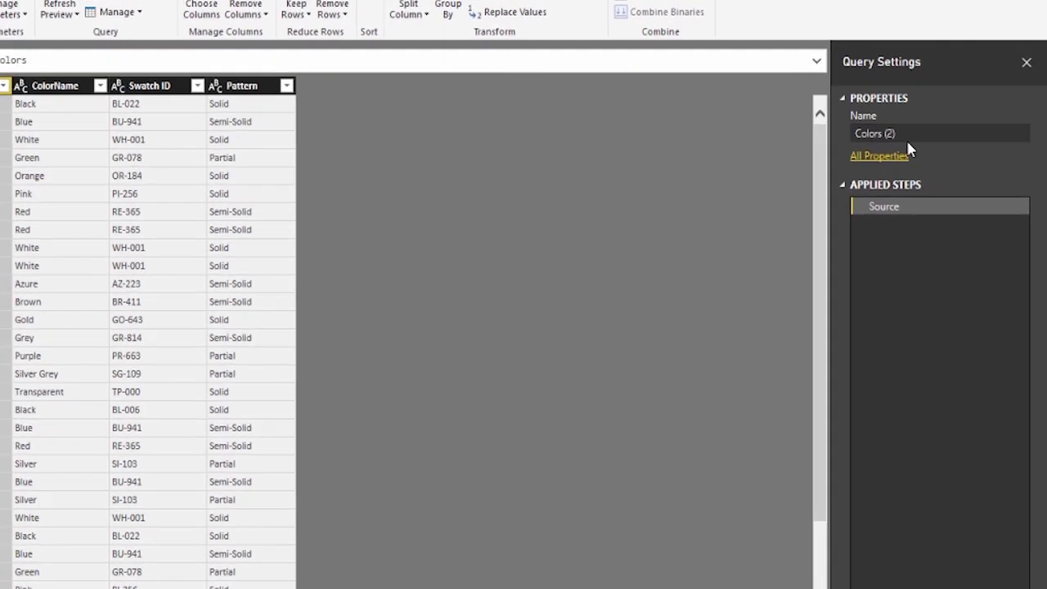
Rename the referenced query as ColorsUnique
click(904, 135)
key(BackSpace)
key(BackSpace)
key(BackSpace)
key(BackSpace)
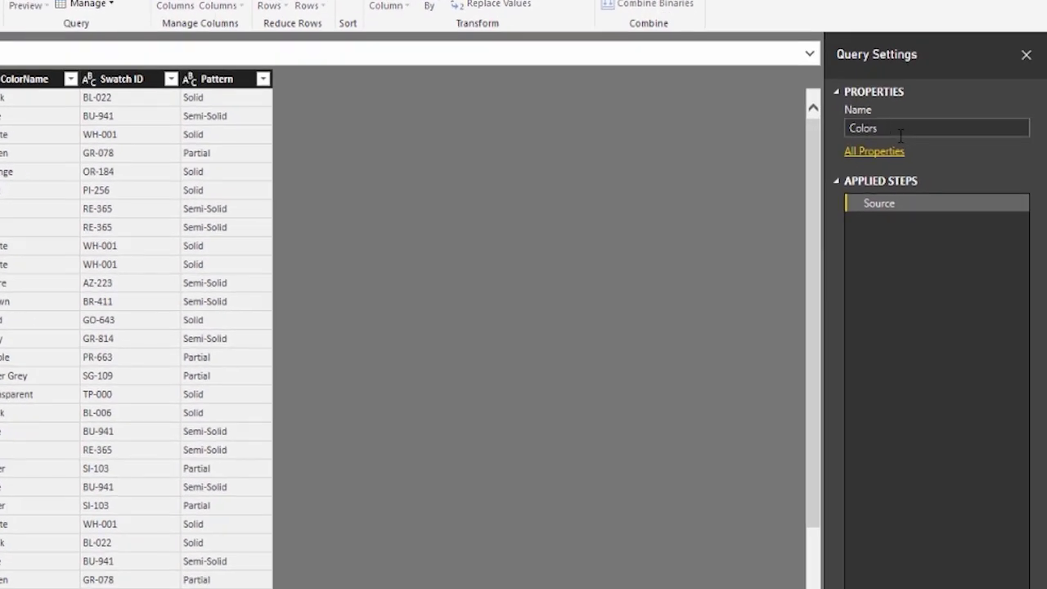
text(Unique)
key(Return)
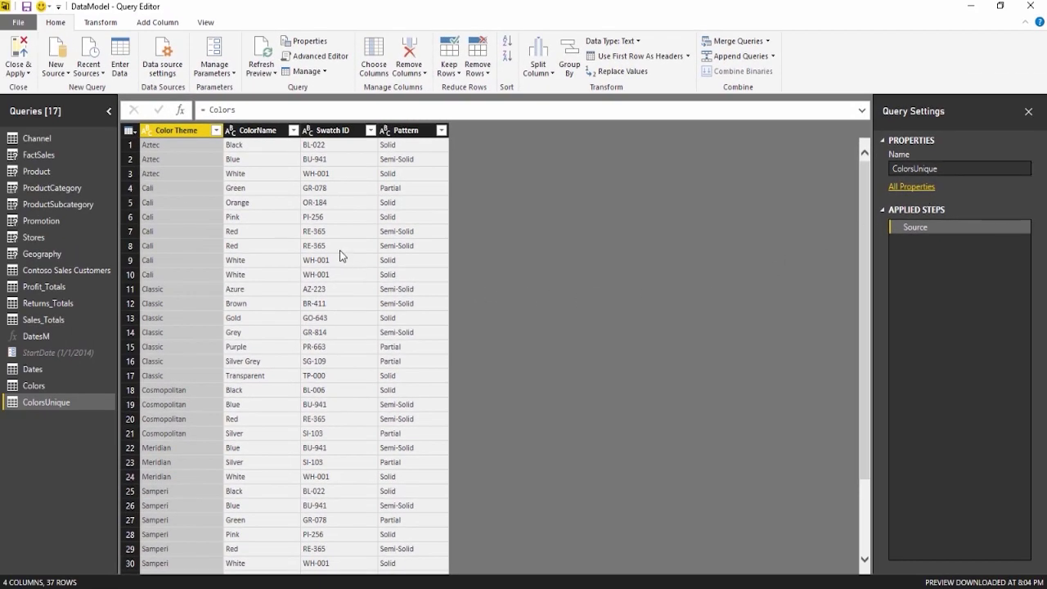
Reduce ColorsUnique to only its ColorName column without duplicates, and apply the query changes to the model
click(272, 132)
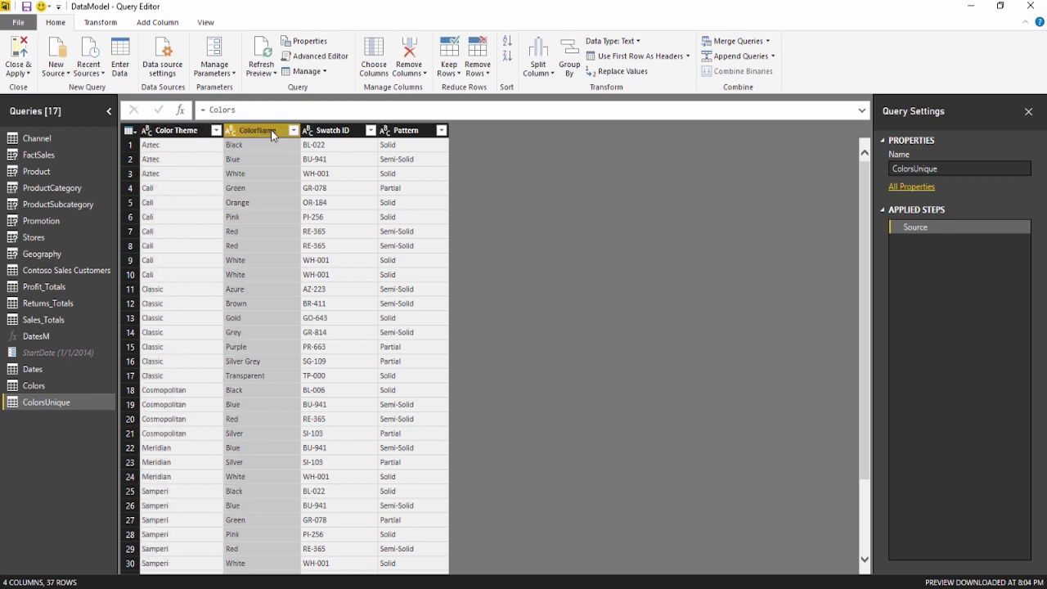
right_click(272, 133)
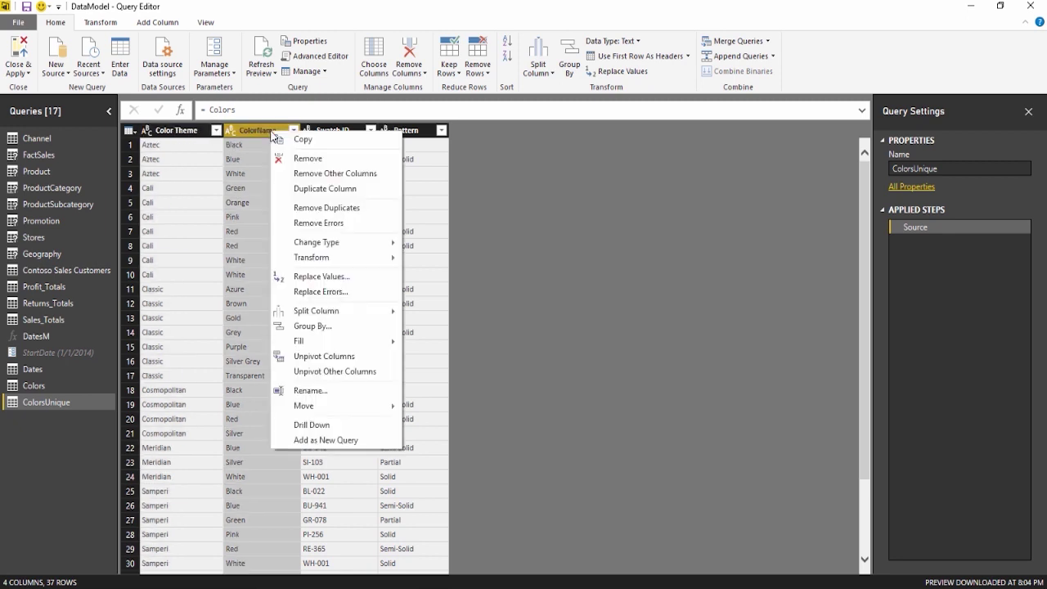
click(288, 175)
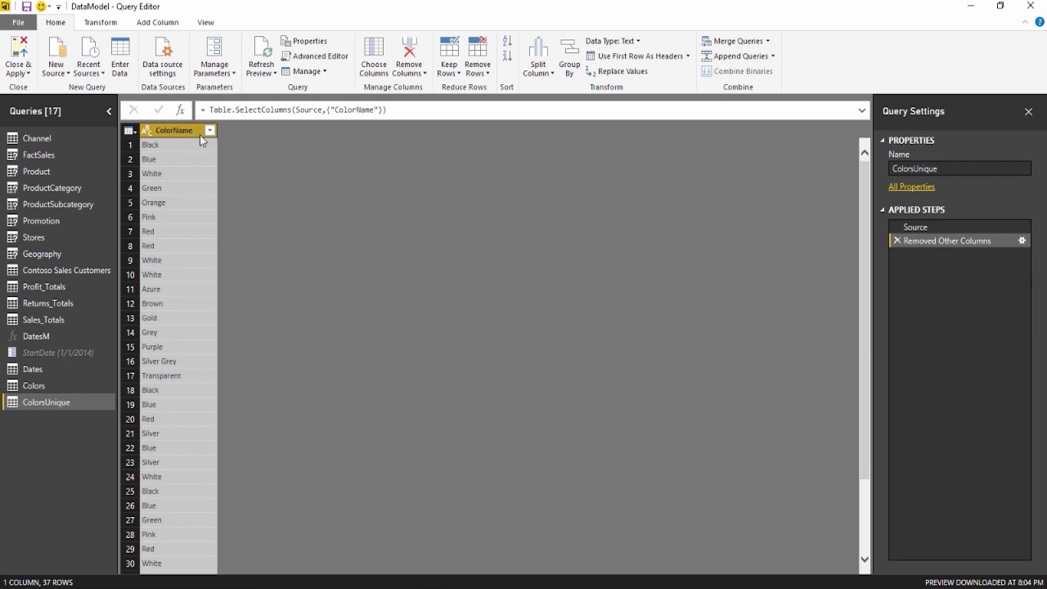
right_click(192, 132)
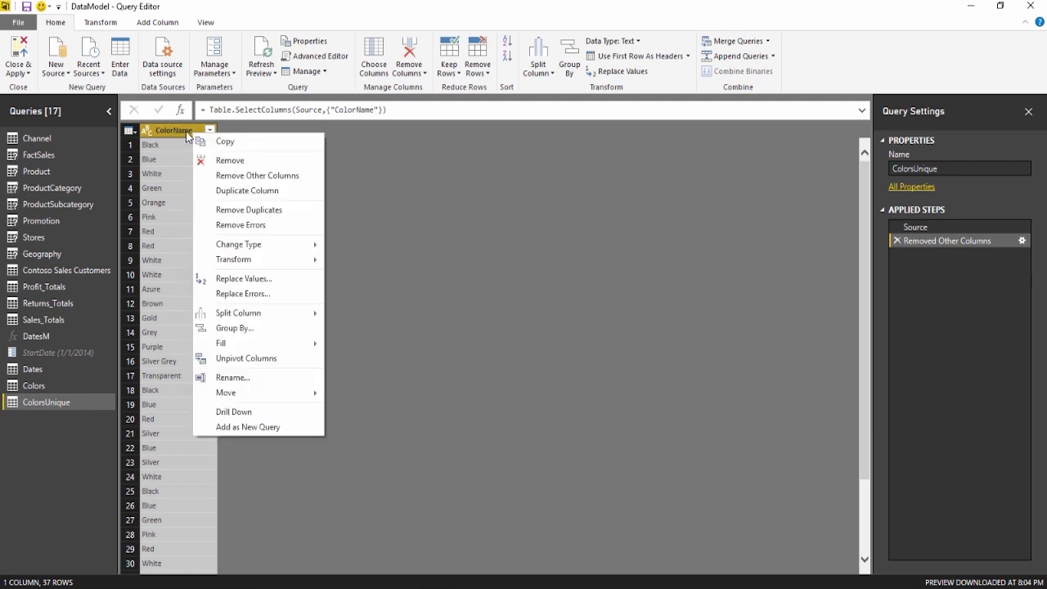
click(267, 211)
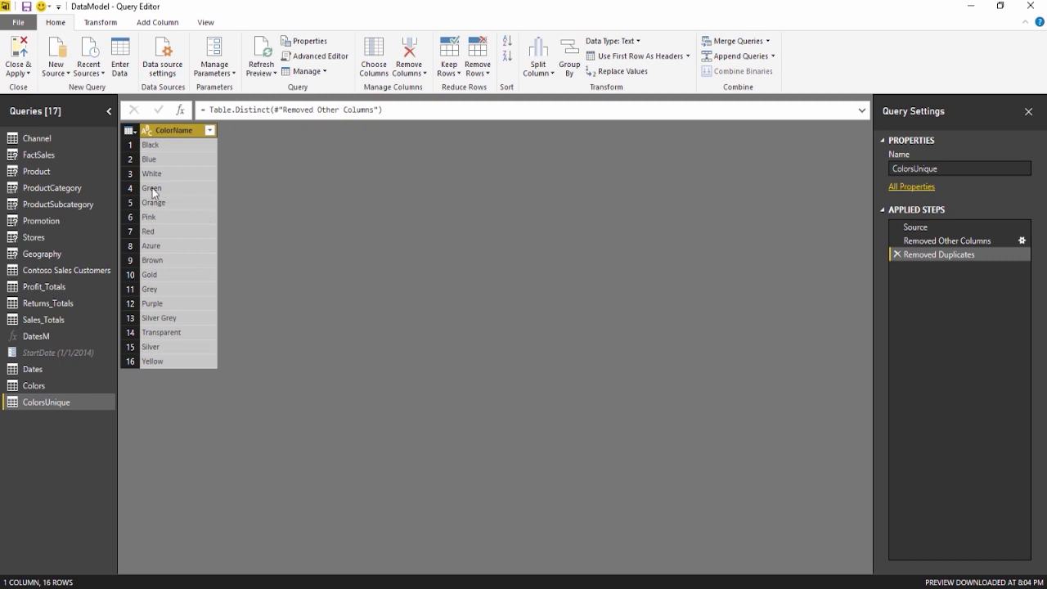
click(20, 56)
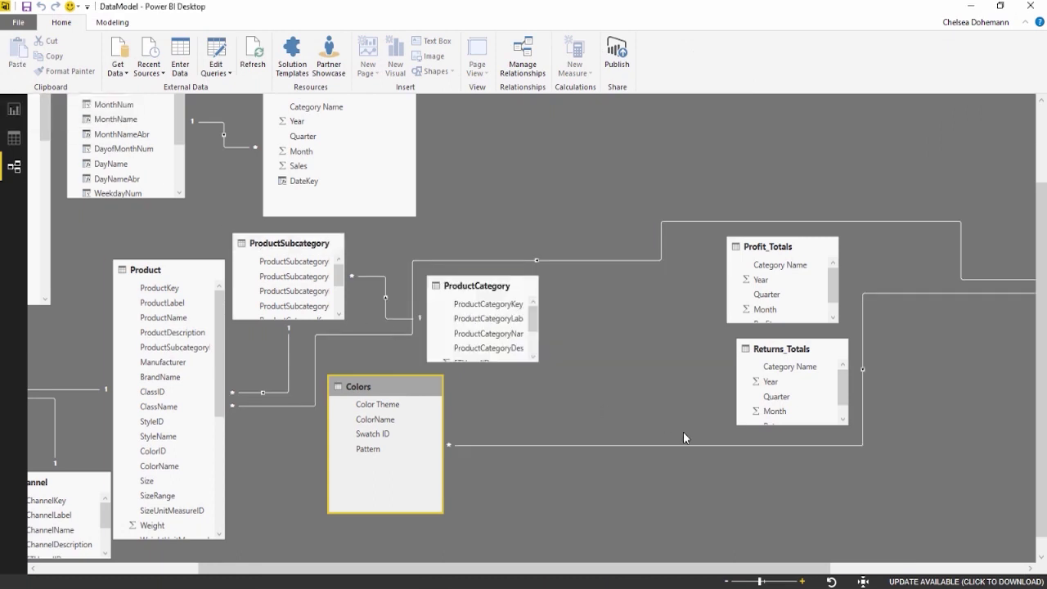
Rearrange the relationship diagram so ColorsUnique sits between Product and Colors, with Colors below ProductCategory
drag(816, 570, 995, 570)
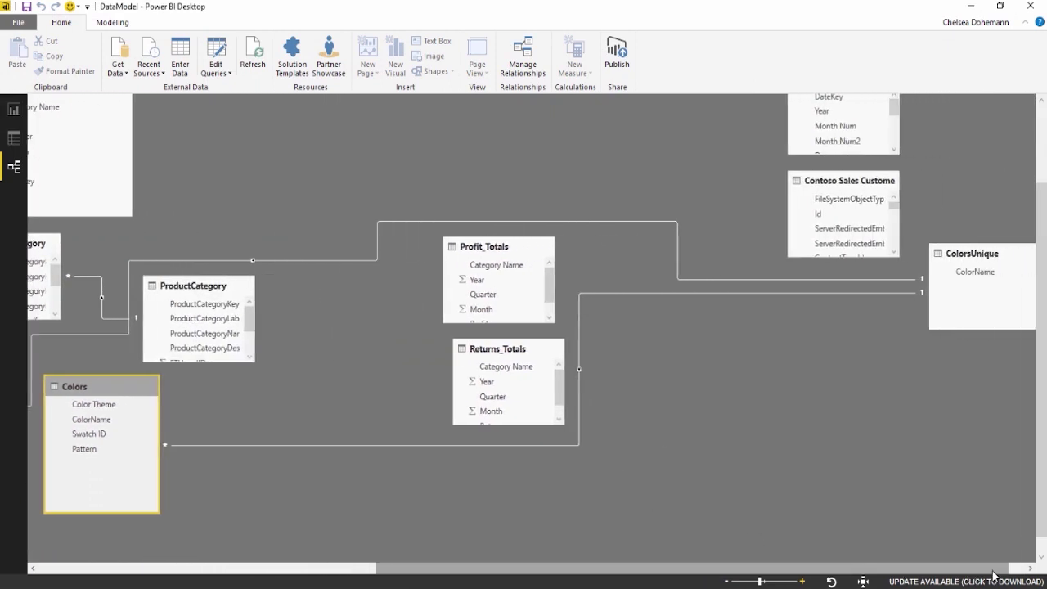
drag(995, 264, 456, 456)
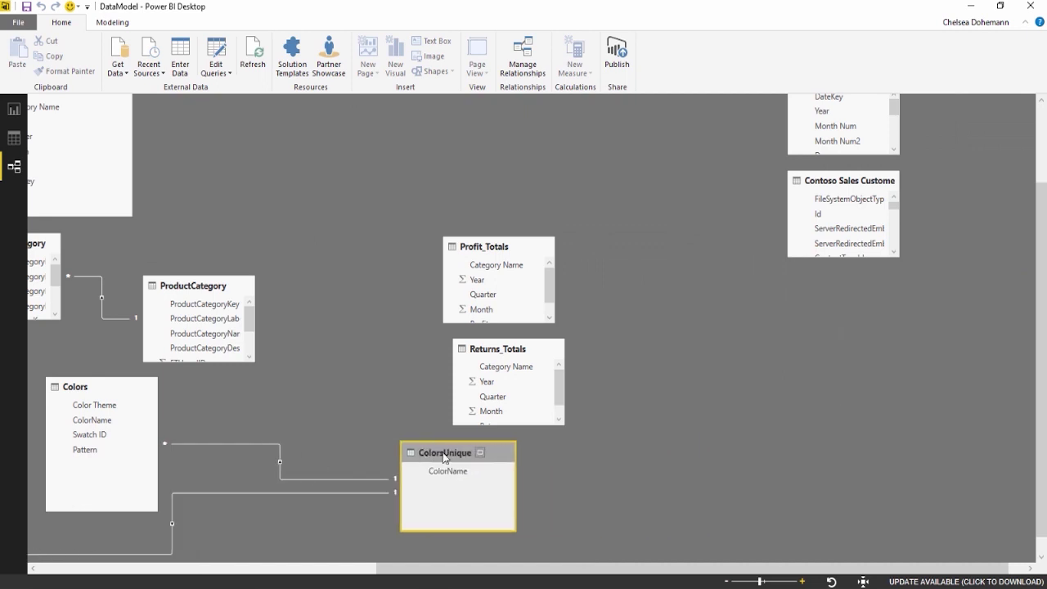
drag(812, 568, 638, 568)
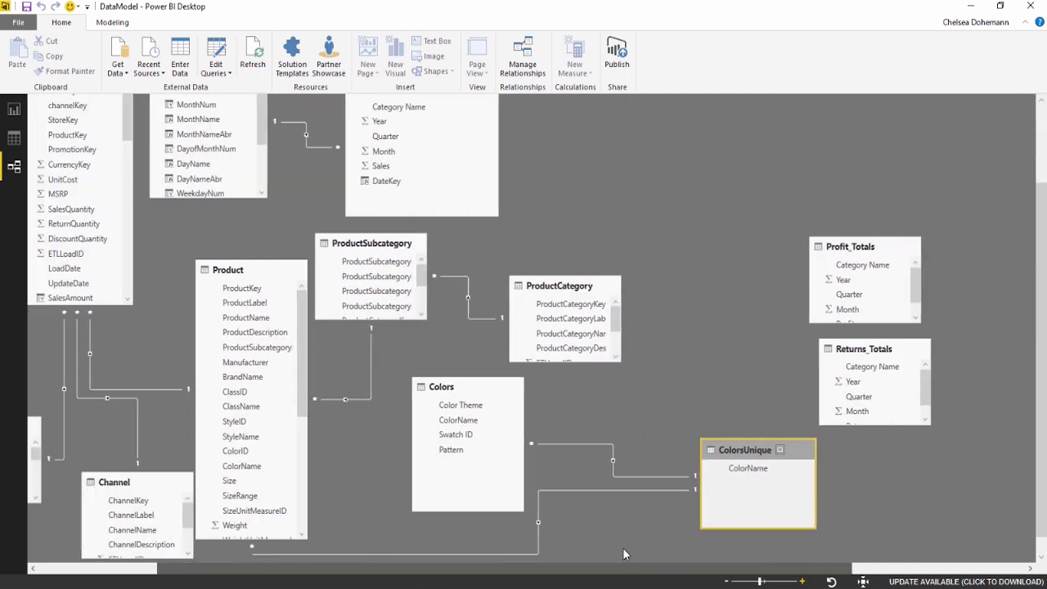
drag(752, 435, 419, 448)
drag(494, 365, 619, 380)
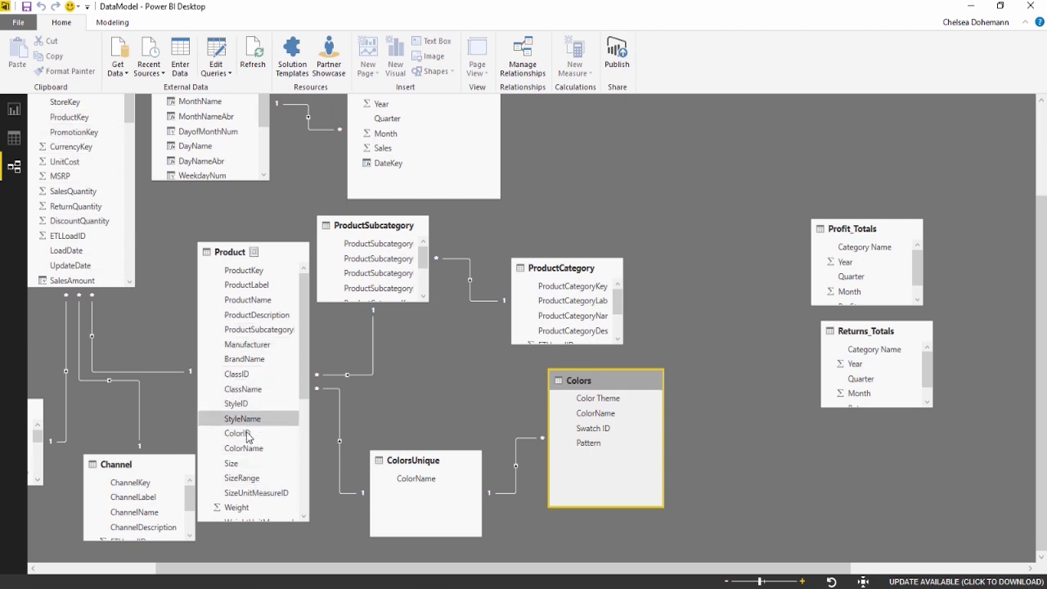
On report Page 2, create a table visual listing Color Theme from the Colors table
click(8, 118)
scroll(949, 472, down, 5)
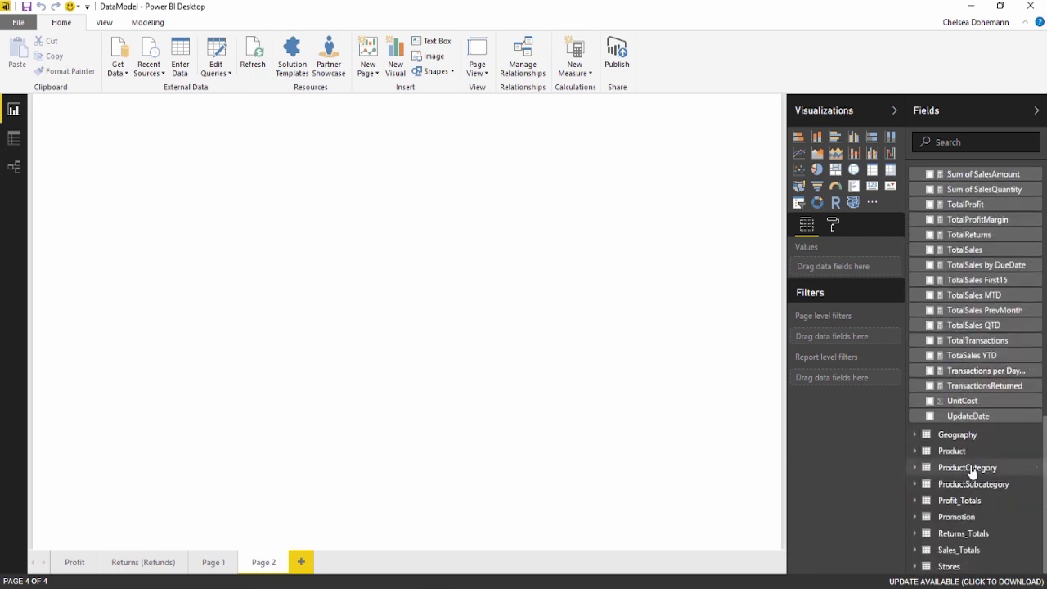
scroll(972, 473, up, 3)
scroll(973, 470, up, 10)
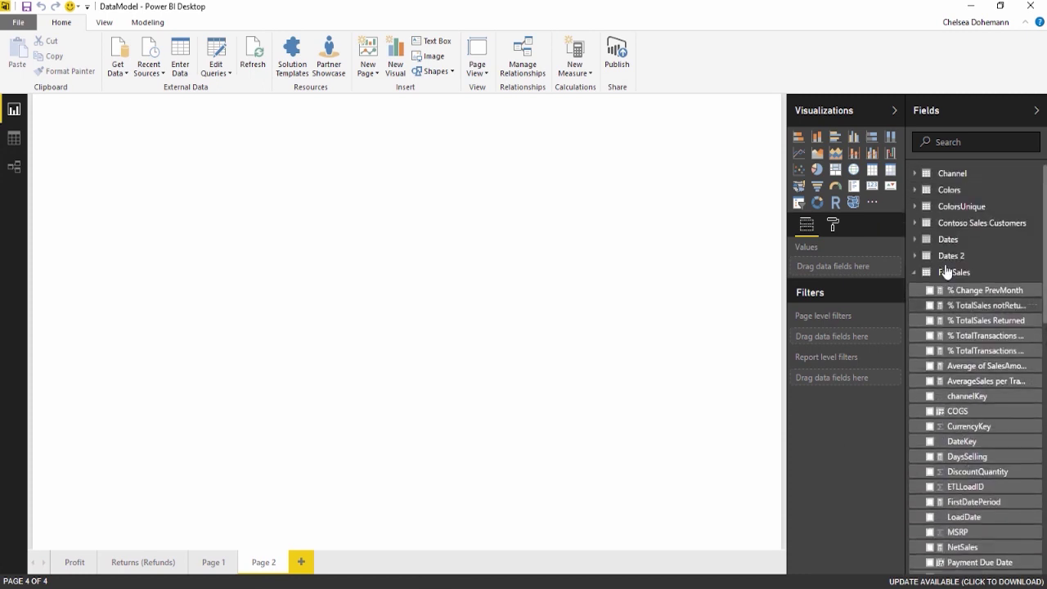
click(916, 191)
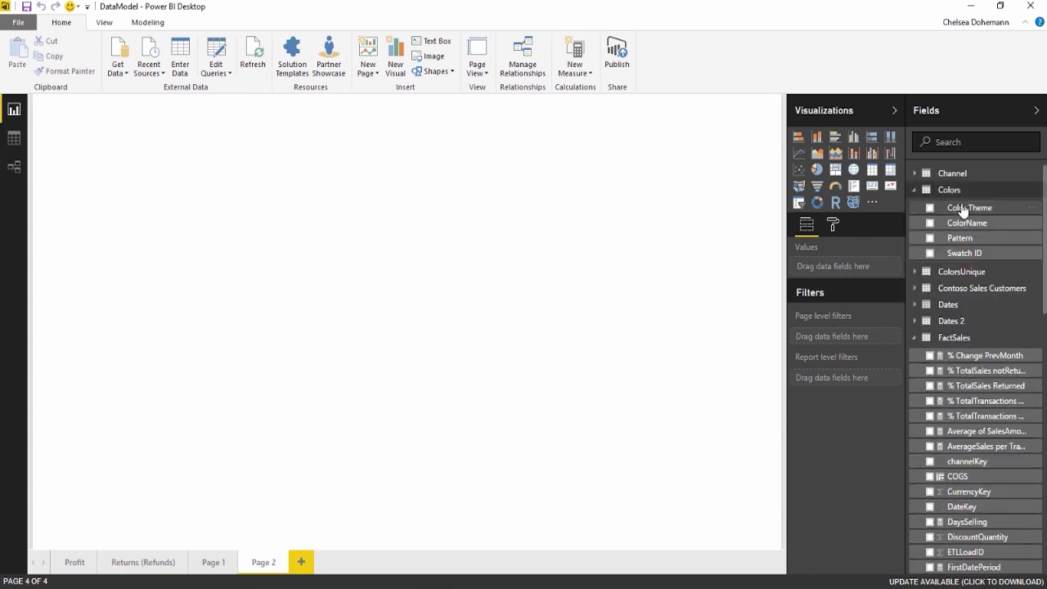
drag(968, 210, 78, 187)
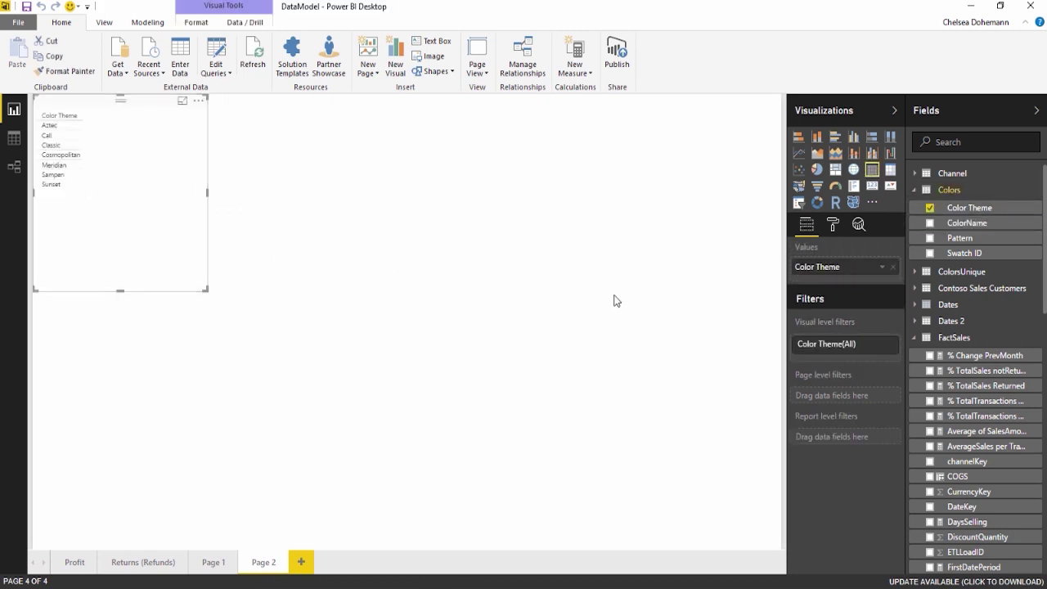
Add ColorName from the Product table to the Color Theme visual
scroll(973, 441, down, 5)
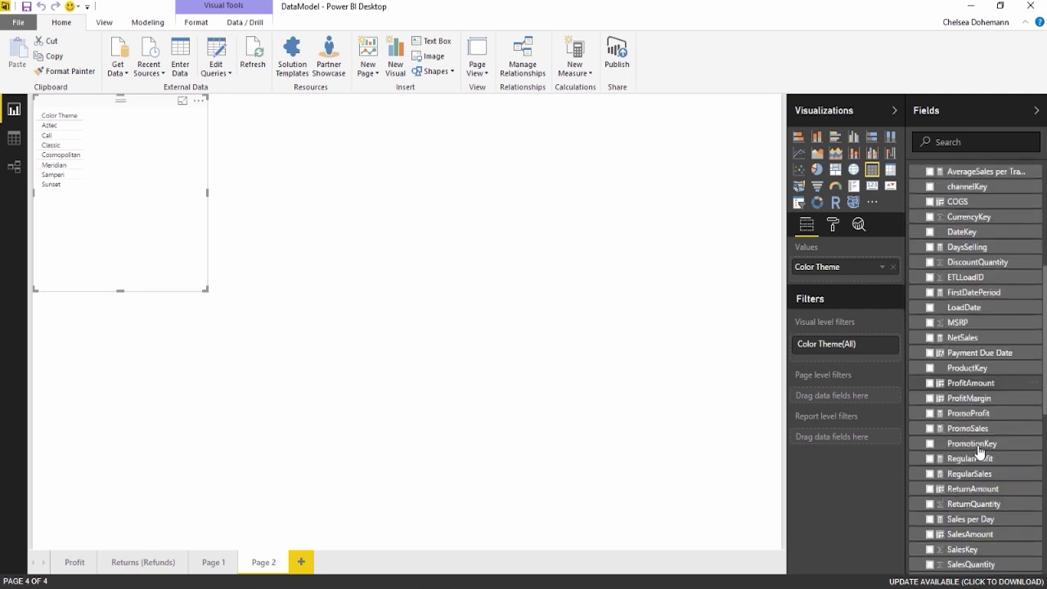
scroll(979, 452, down, 5)
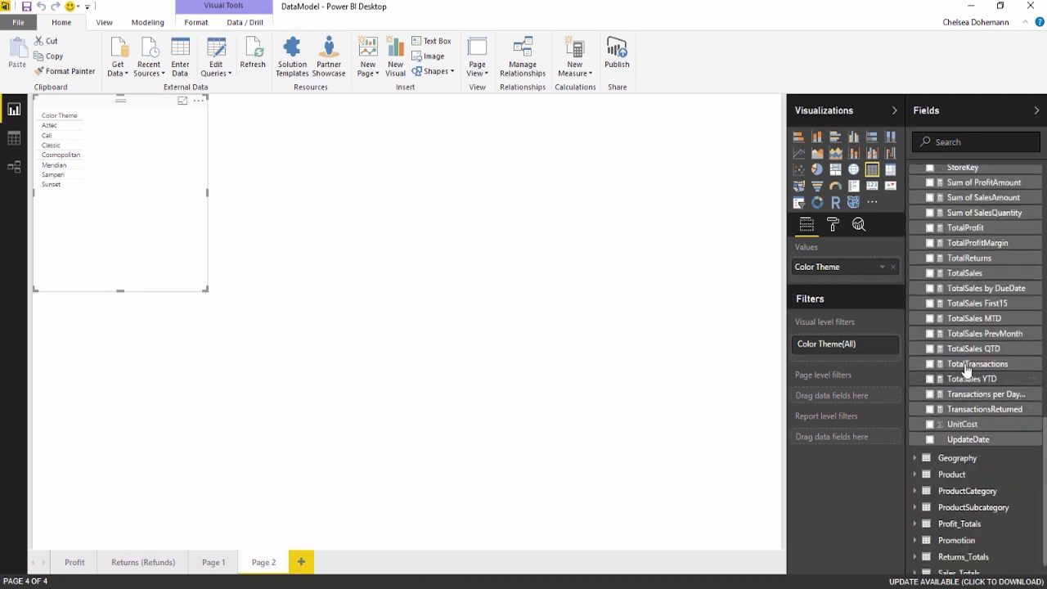
click(918, 474)
scroll(979, 458, down, 4)
drag(970, 226, 132, 161)
Convert the visual to a matrix with Color Theme as rows and the count of ColorName as values
click(890, 169)
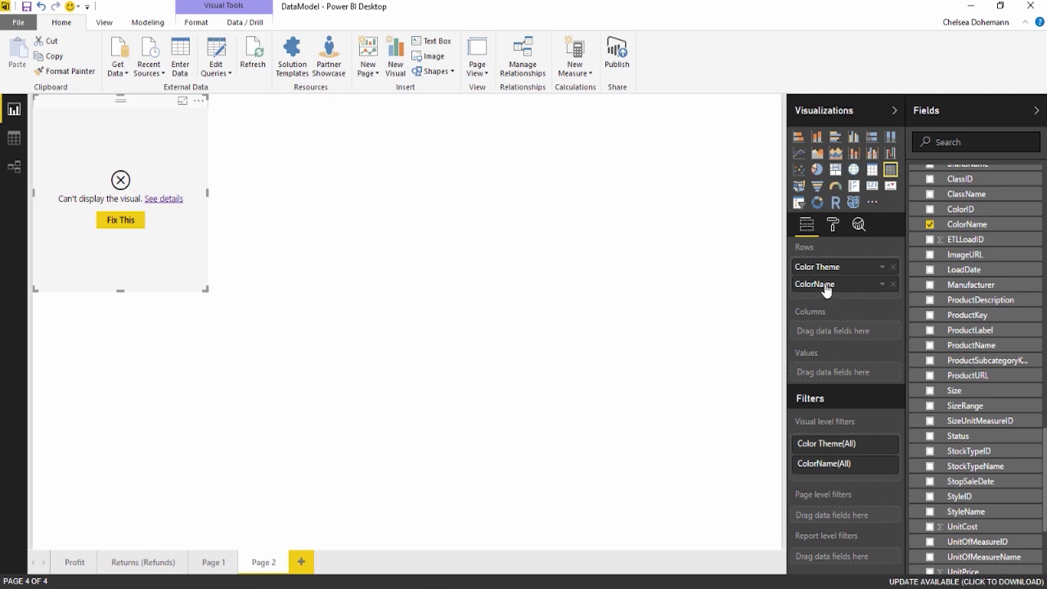
drag(826, 290, 833, 373)
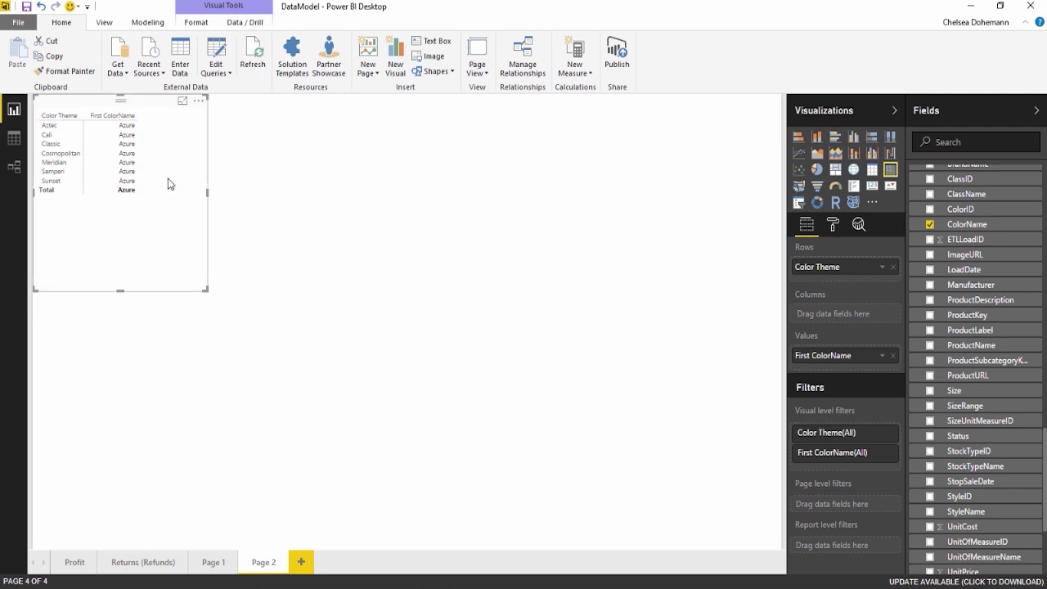
click(883, 358)
click(901, 454)
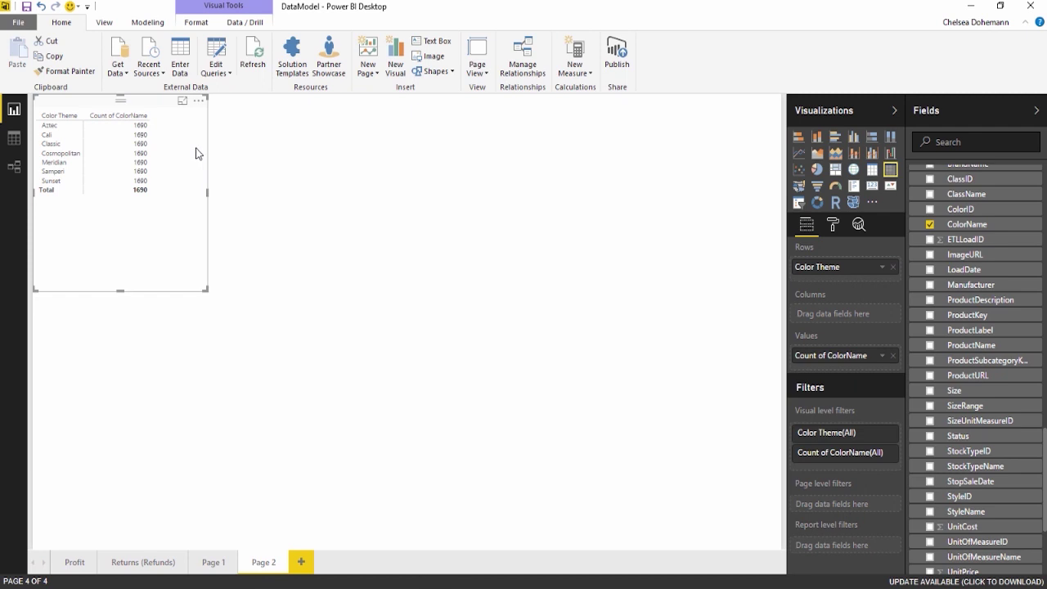
Examine how ColorsUnique relates to Product and Colors in the relationship diagram, and return to the report page
click(18, 172)
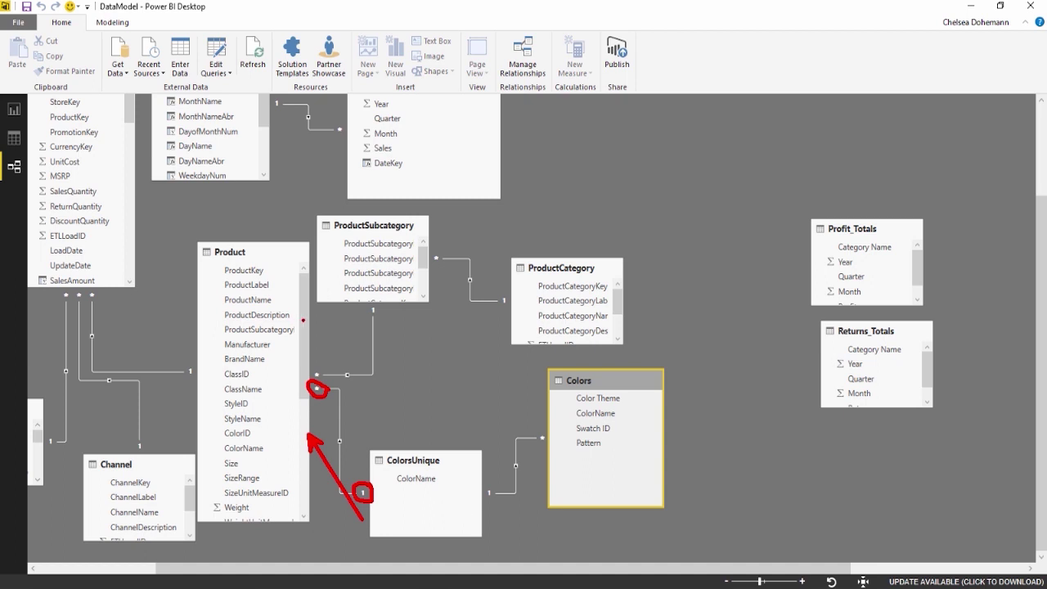
drag(252, 253, 314, 245)
drag(488, 530, 559, 492)
key(ctrl+z)
mouse_move(498, 482)
mouse_down()
mouse_move(478, 486)
mouse_move(488, 502)
mouse_move(494, 483)
mouse_move(553, 479)
mouse_up()
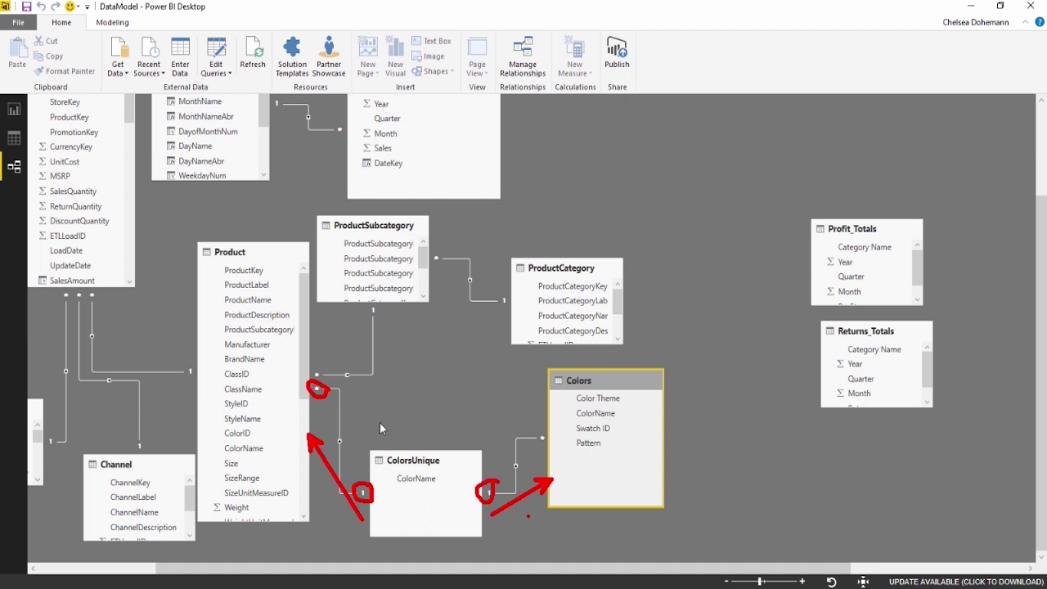
key(Escape)
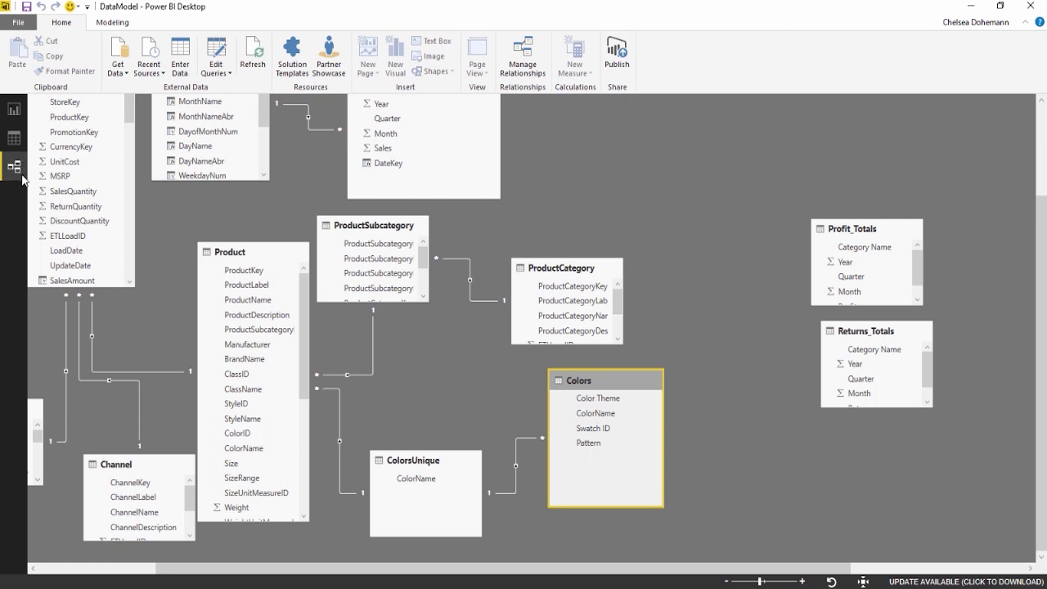
click(14, 111)
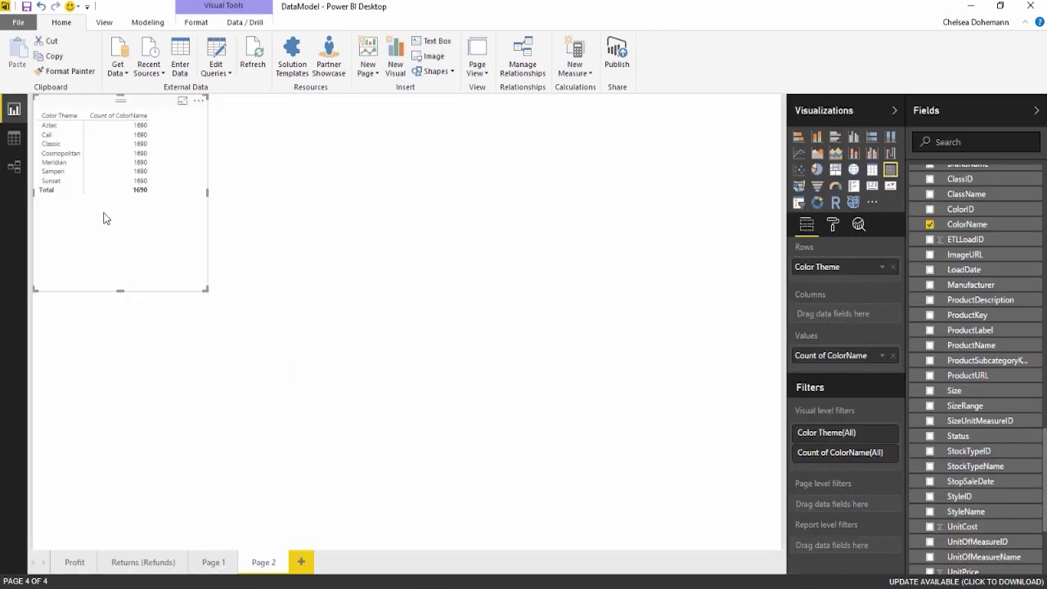
Create a new measure in the FactSales table named Count of Sales Quantity
scroll(925, 350, up, 5)
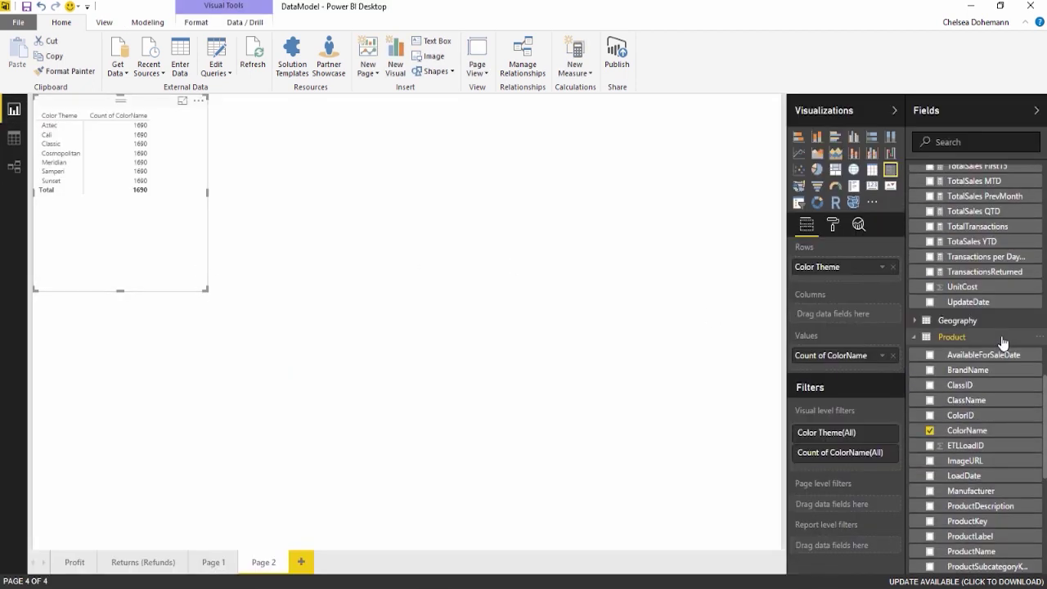
scroll(958, 350, up, 15)
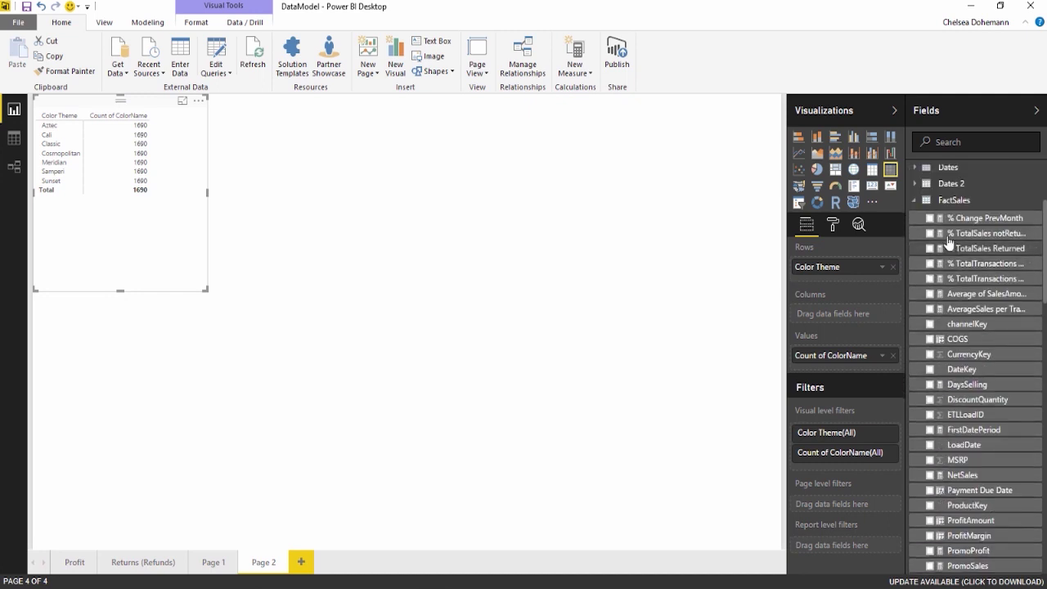
right_click(944, 201)
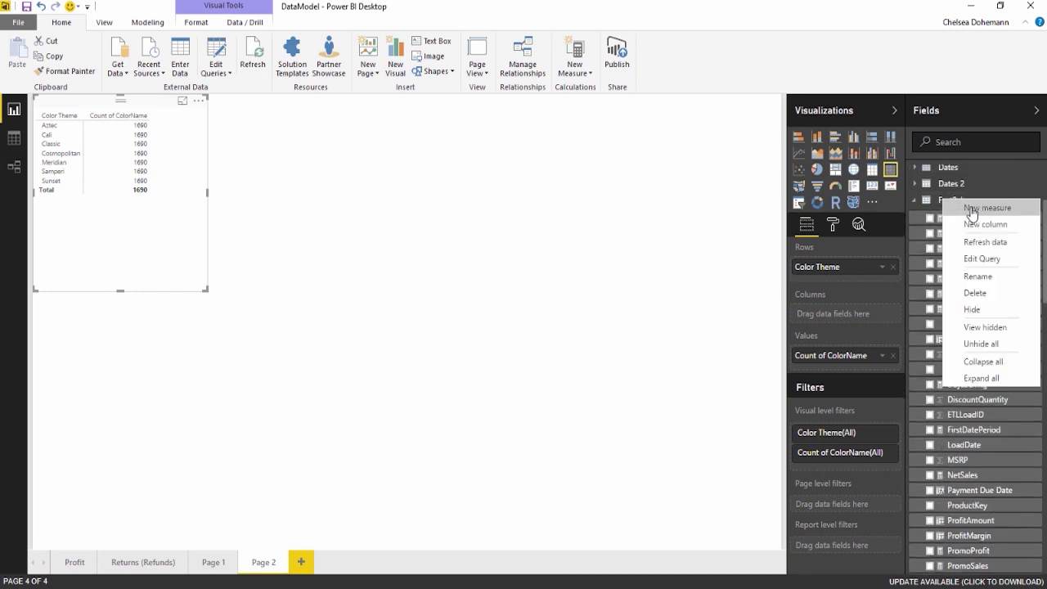
click(971, 210)
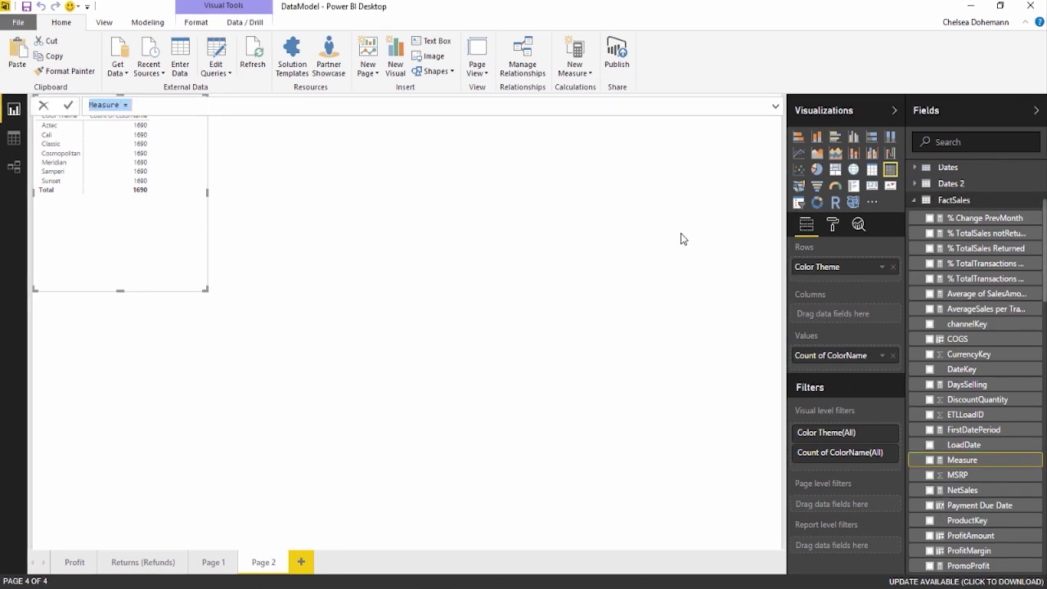
text(C)
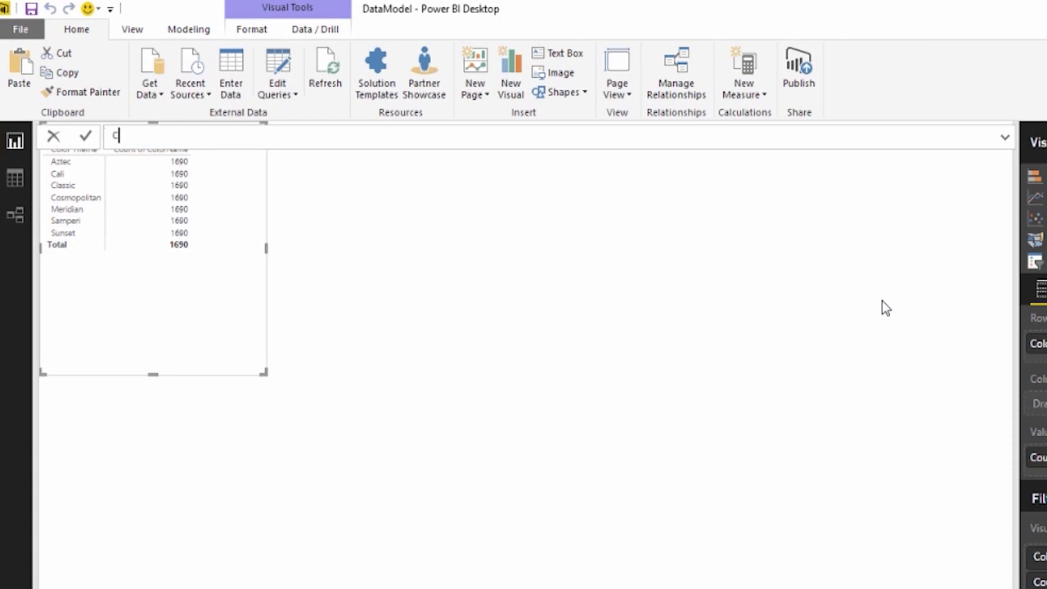
text(ount of Sales Quanti)
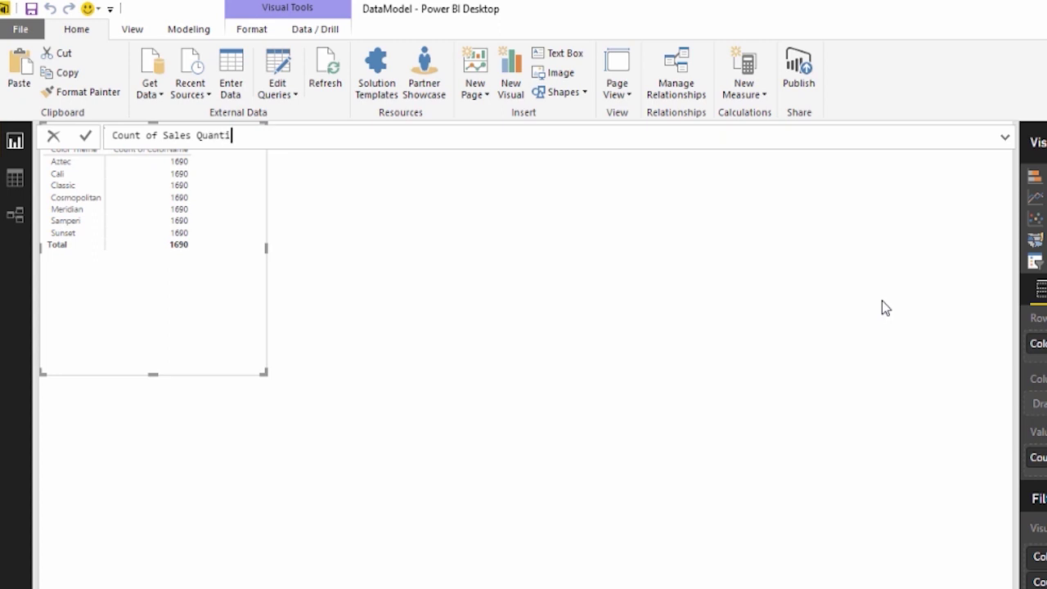
text(ty =)
Start the measure's formula with CALCULATE(SUM(FactSales[SalesQuantity]) as the expression
text(CALCULATE)
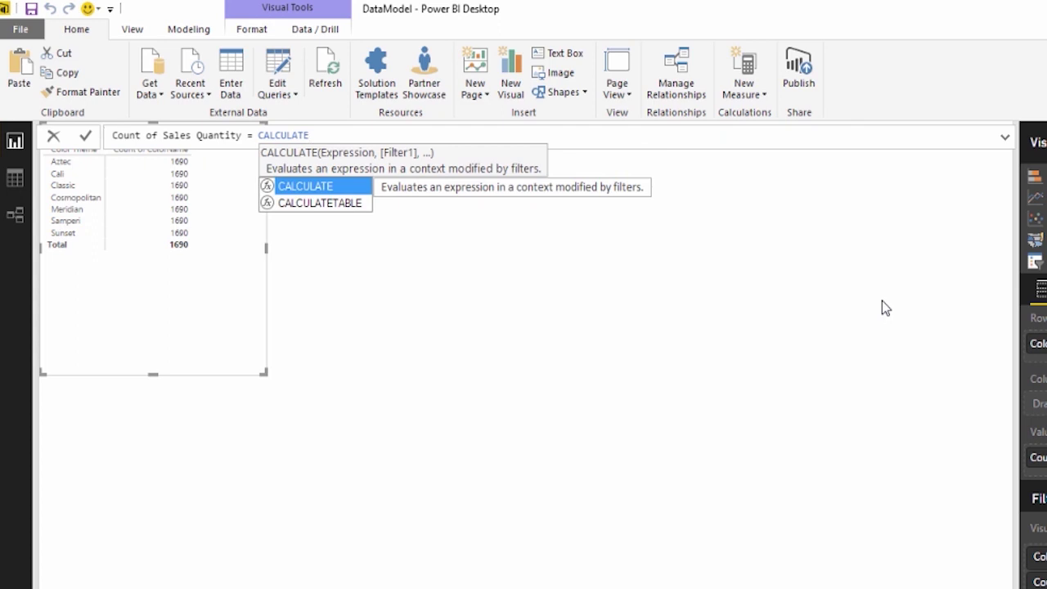
text((SUM()
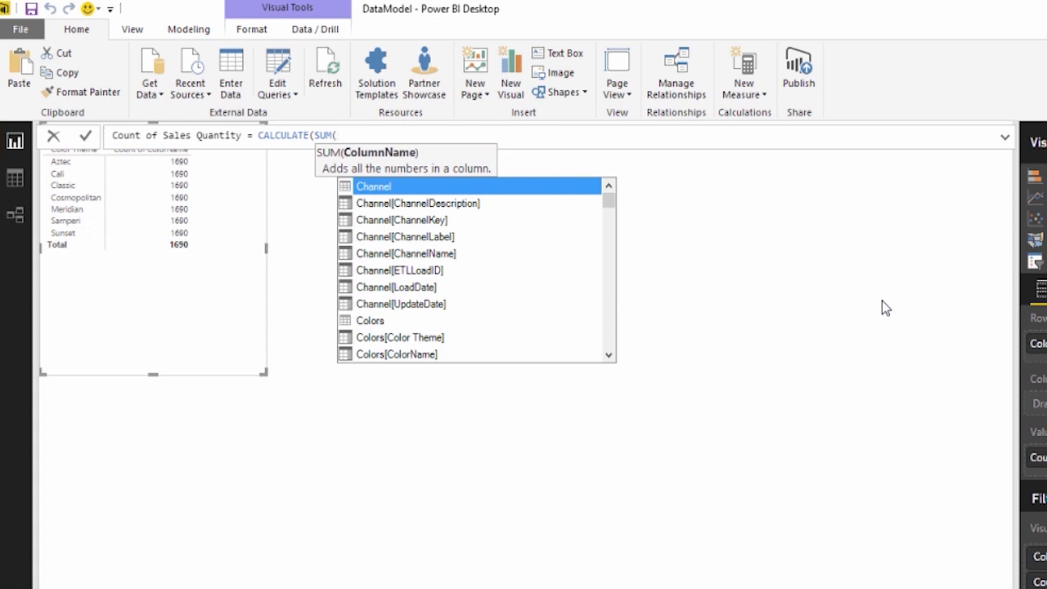
text(FactSales[)
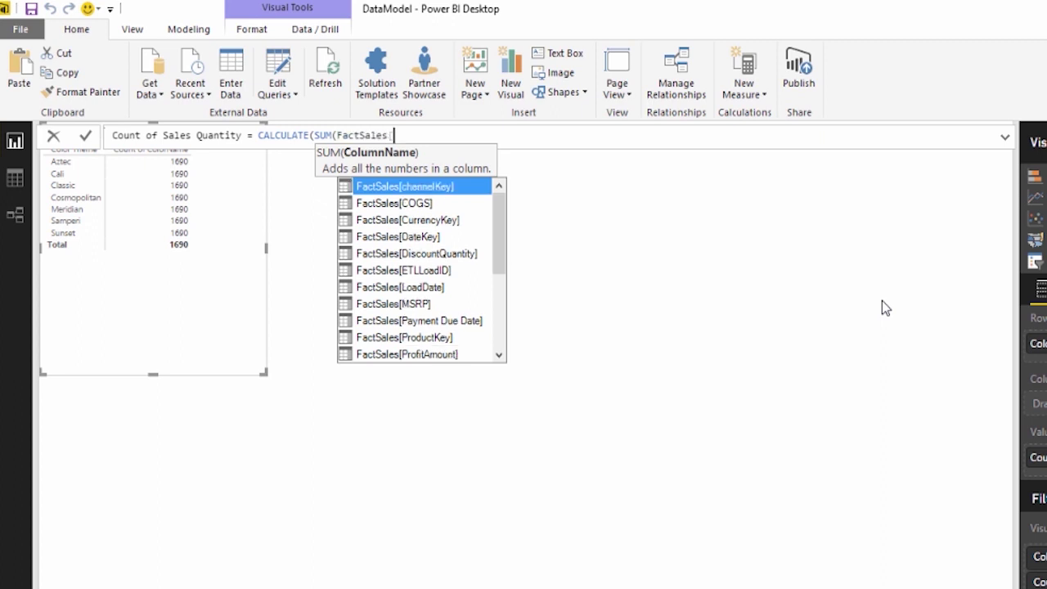
text(sales)
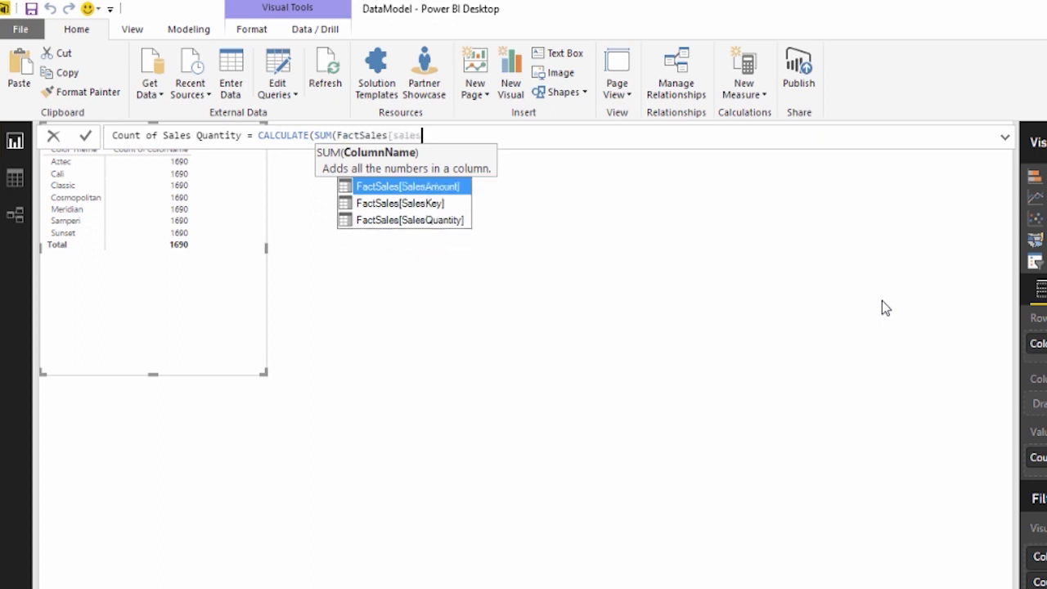
key(Down)
key(Down)
key(Tab)
text())
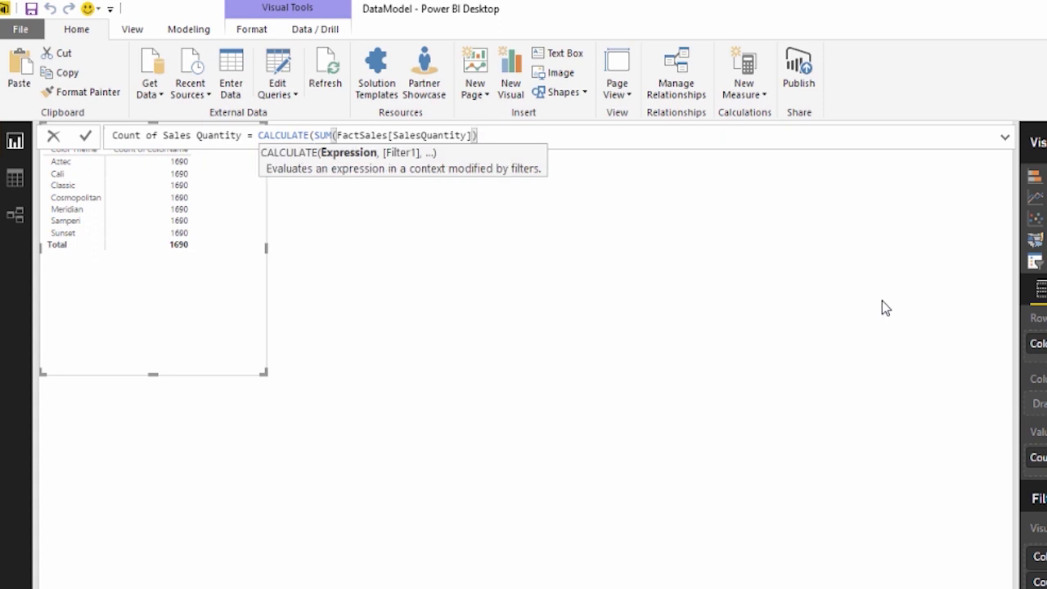
Add the Colors table as the CALCULATE filter argument and commit the Count of Sales Quantity measure
text(,)
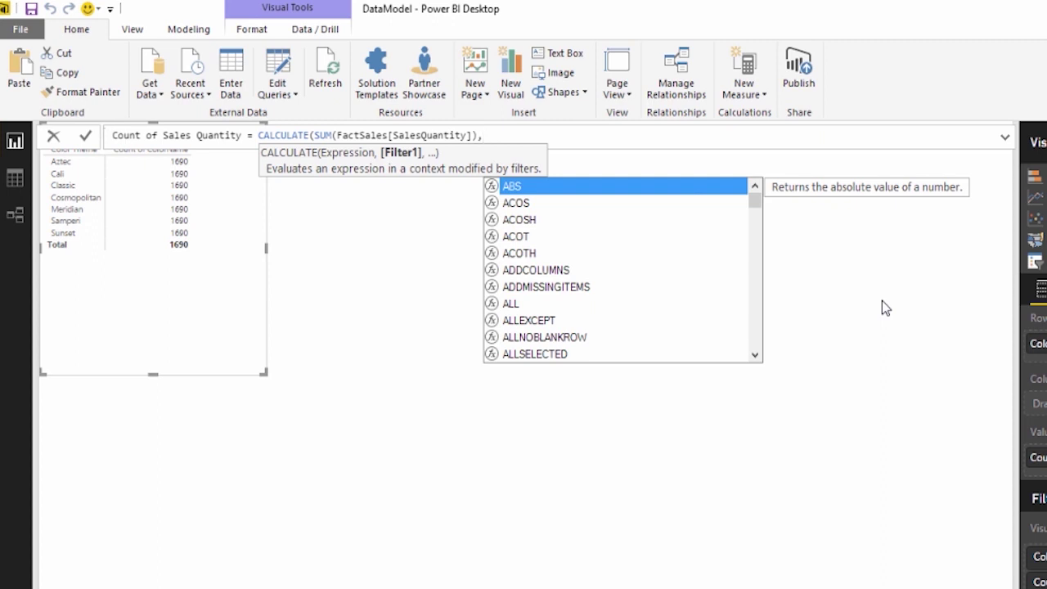
text(Co)
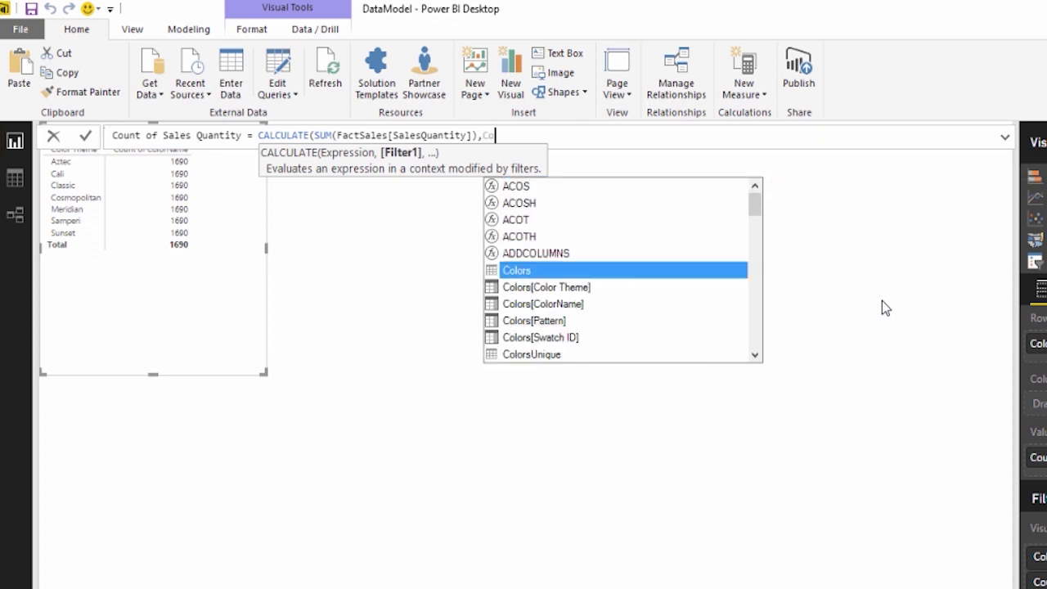
text(lors))
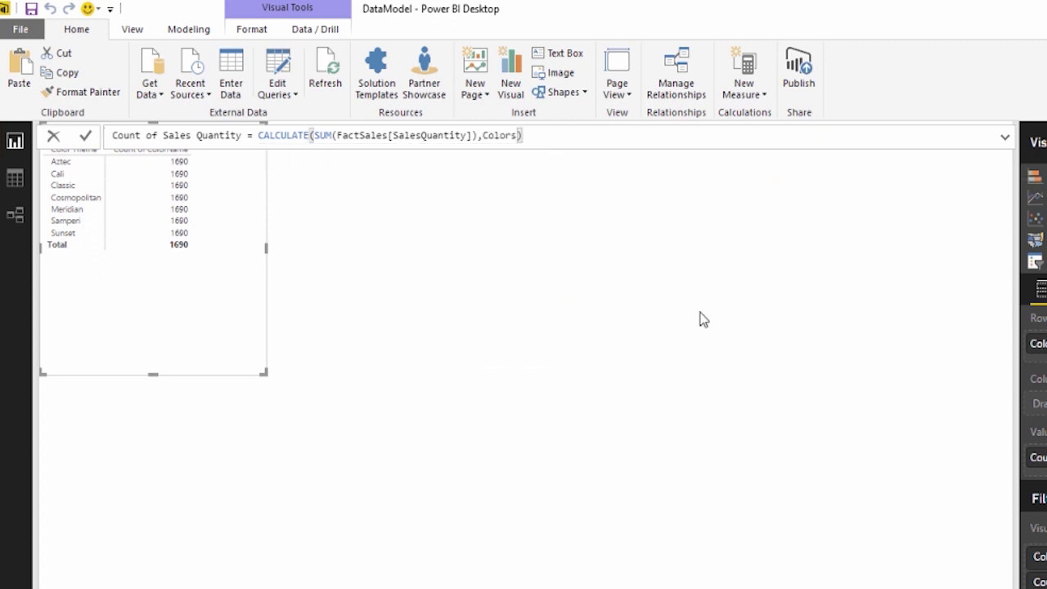
key(Return)
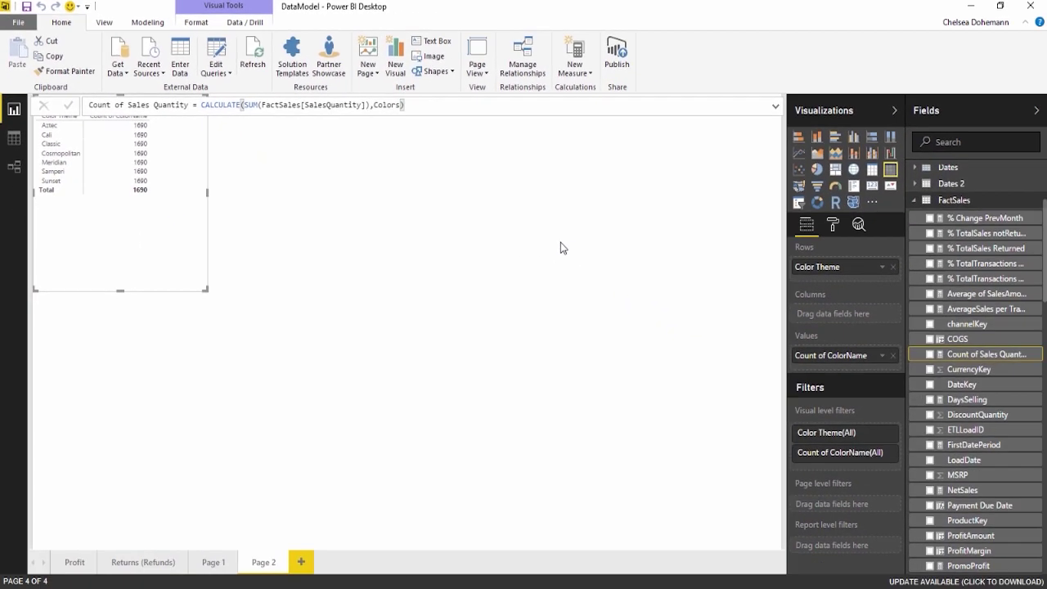
Add the Count of Sales Quantity measure to the Color Theme matrix, and widen and lower the visual so all columns are readable
drag(1023, 357, 186, 164)
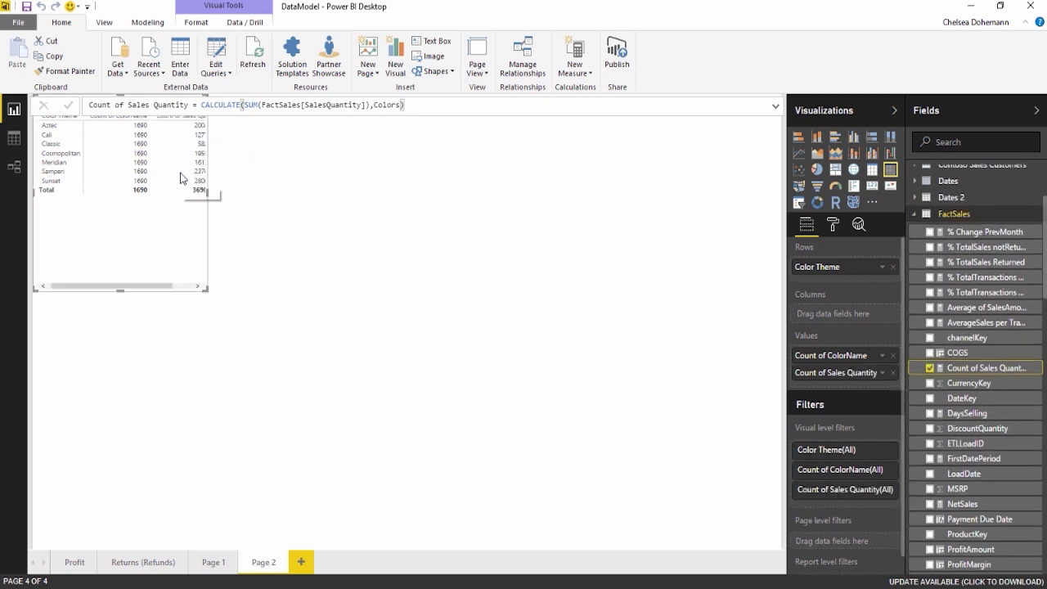
drag(209, 196, 298, 197)
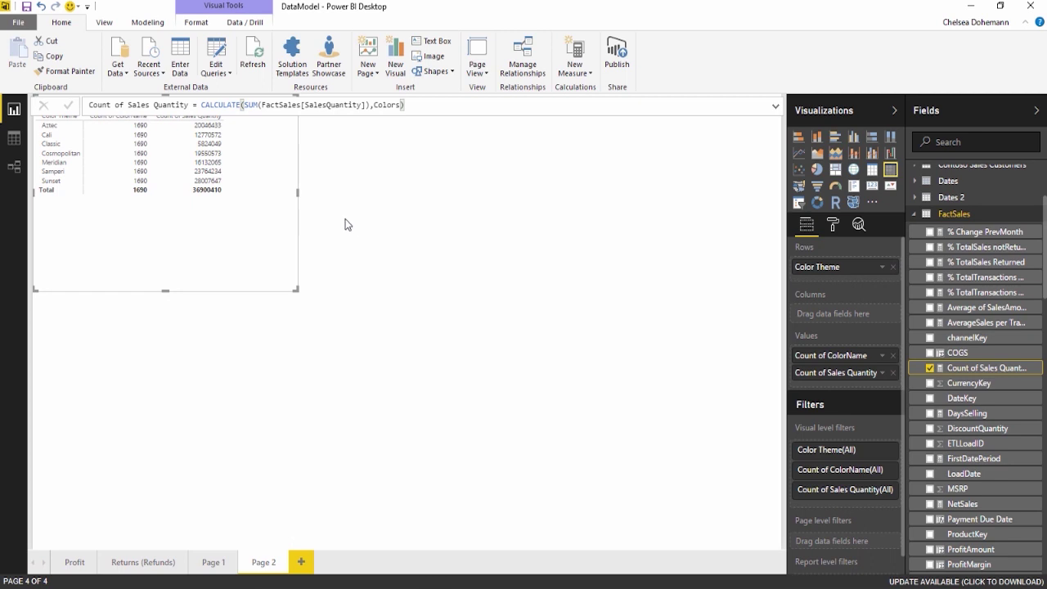
drag(294, 134, 295, 217)
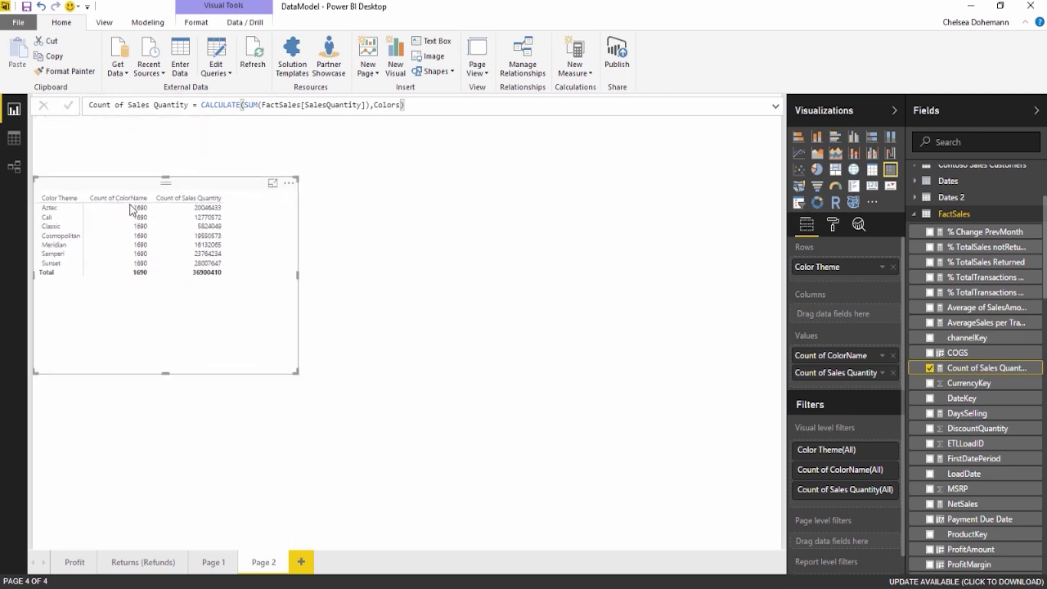
Remove Count of ColorName from the matrix values and add SalesQuantity from FactSales for comparison
click(892, 355)
scroll(1009, 414, down, 10)
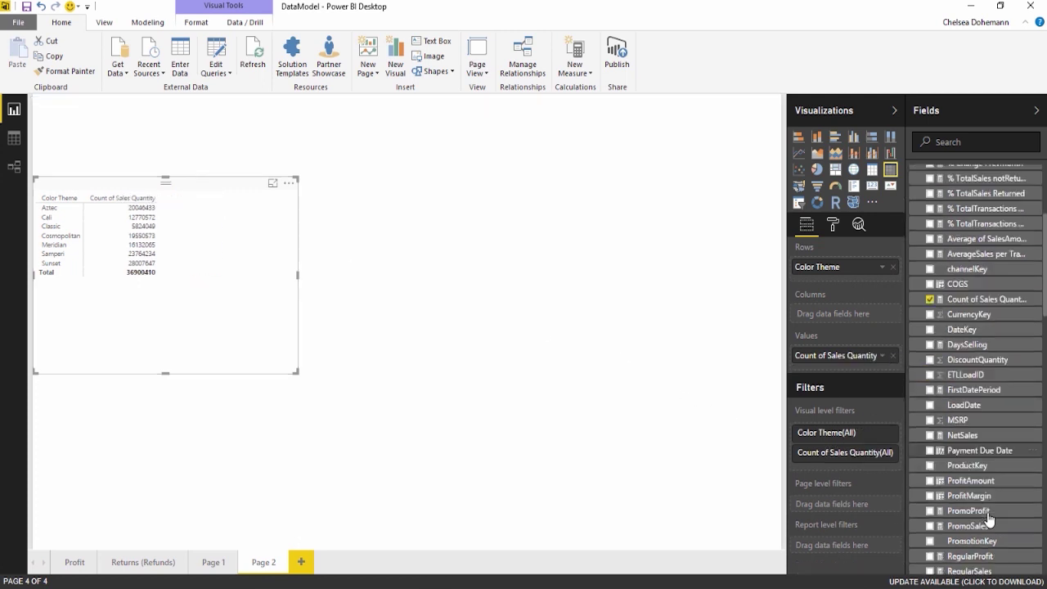
scroll(990, 519, down, 3)
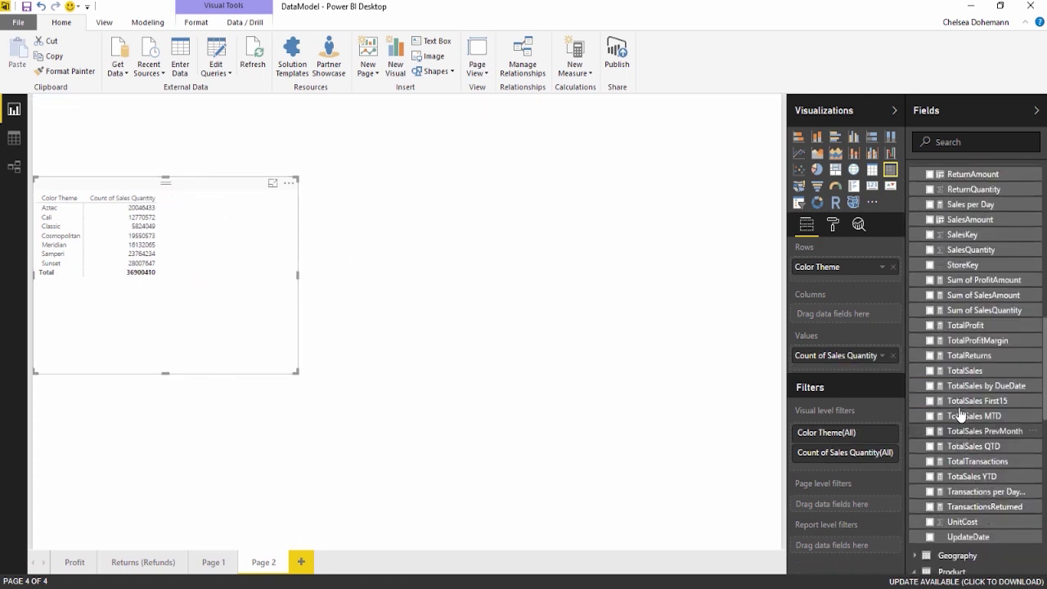
drag(971, 249, 215, 254)
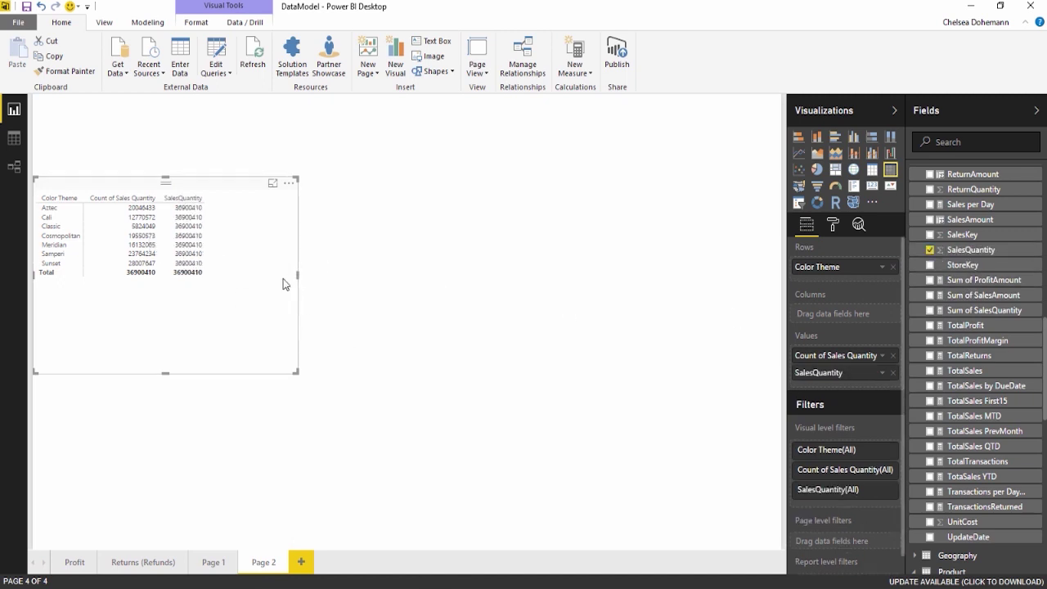
Sort the Color Theme matrix by Count of Sales Quantity in descending order
drag(222, 234, 286, 214)
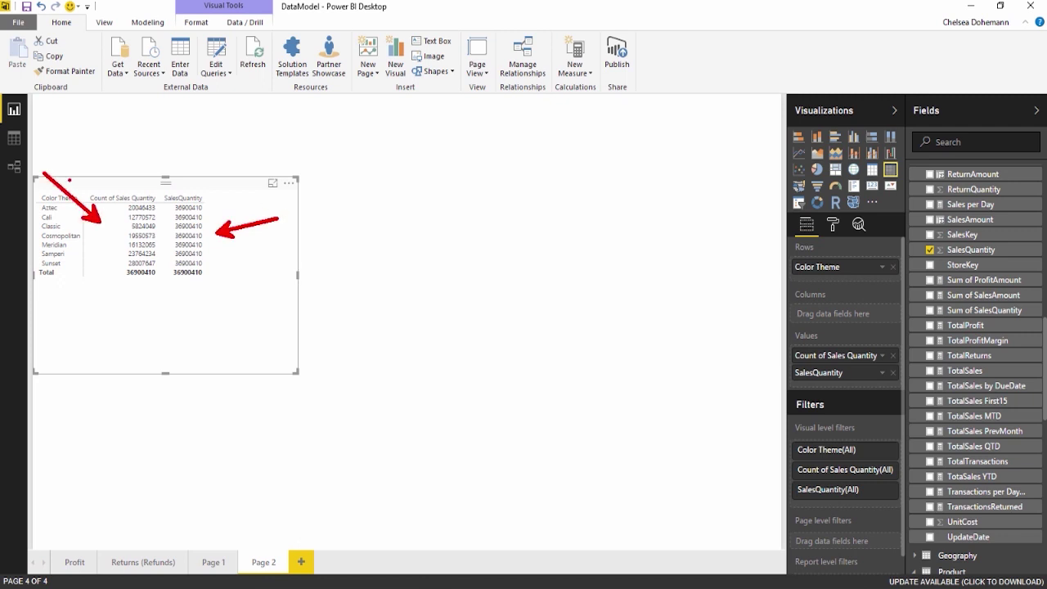
key(Escape)
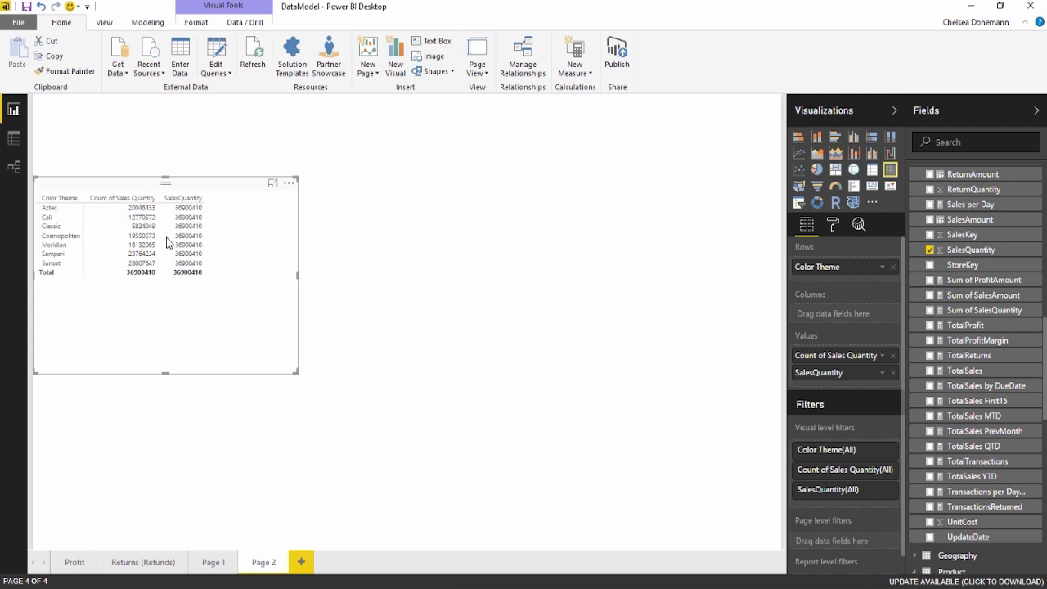
click(153, 197)
Change the aggregation function in the Count of Sales Quantity measure to COUNT and commit the formula
scroll(991, 374, up, 6)
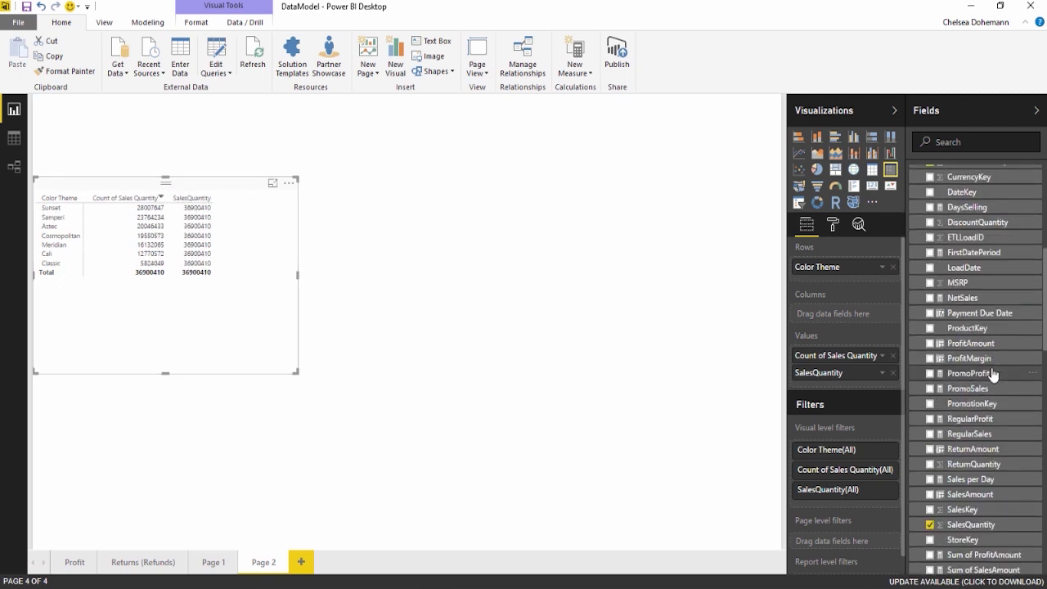
scroll(991, 372, up, 2)
click(971, 238)
click(403, 104)
text(),Colors))
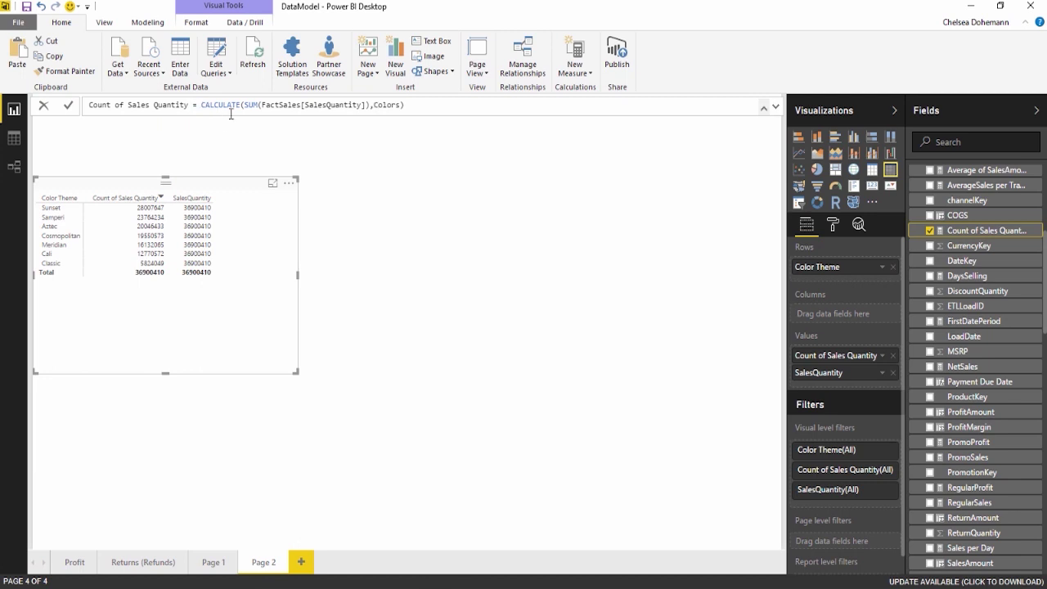
click(254, 105)
click(259, 105)
key(BackSpace)
key(BackSpace)
key(BackSpace)
text(COUNT)
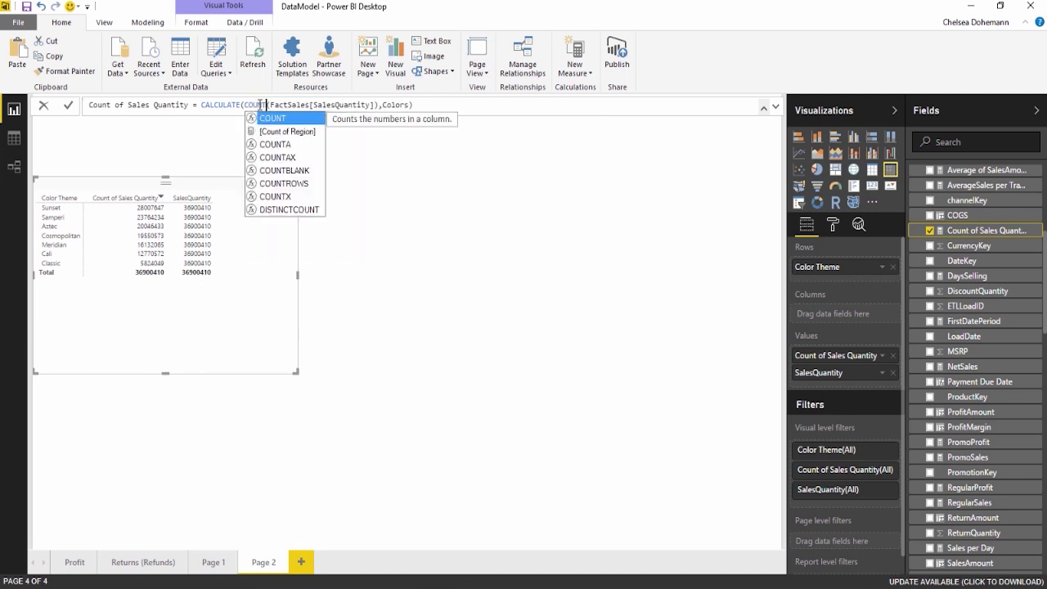
click(430, 107)
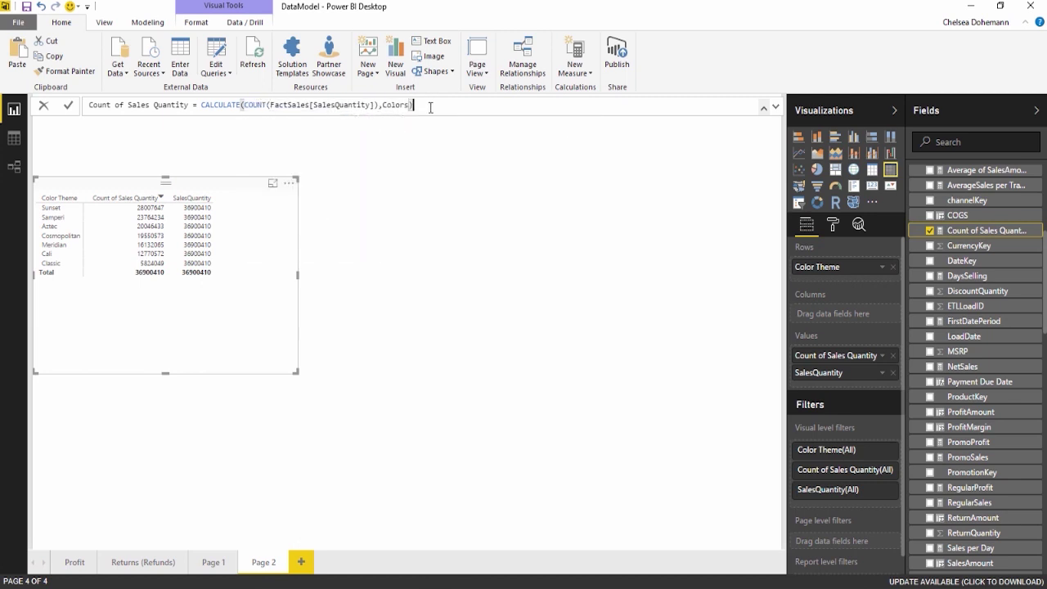
key(Return)
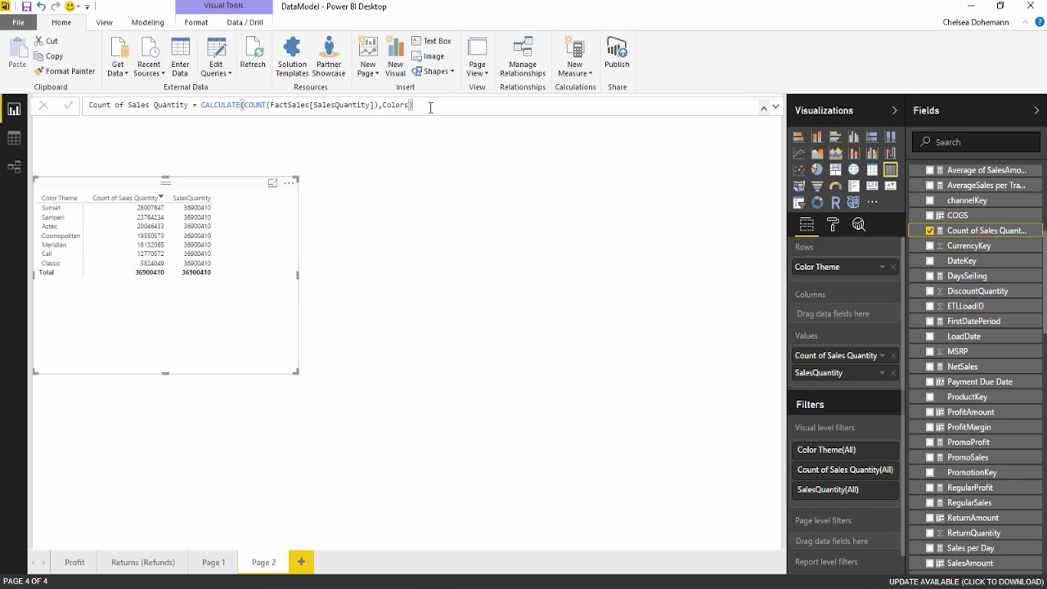
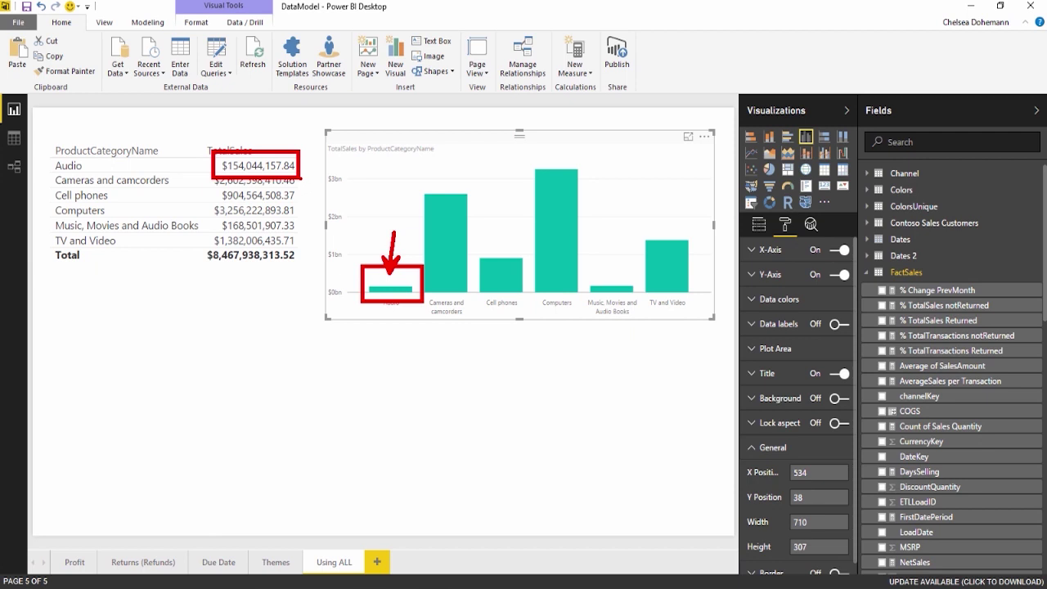
click(583, 78)
click(586, 76)
click(587, 76)
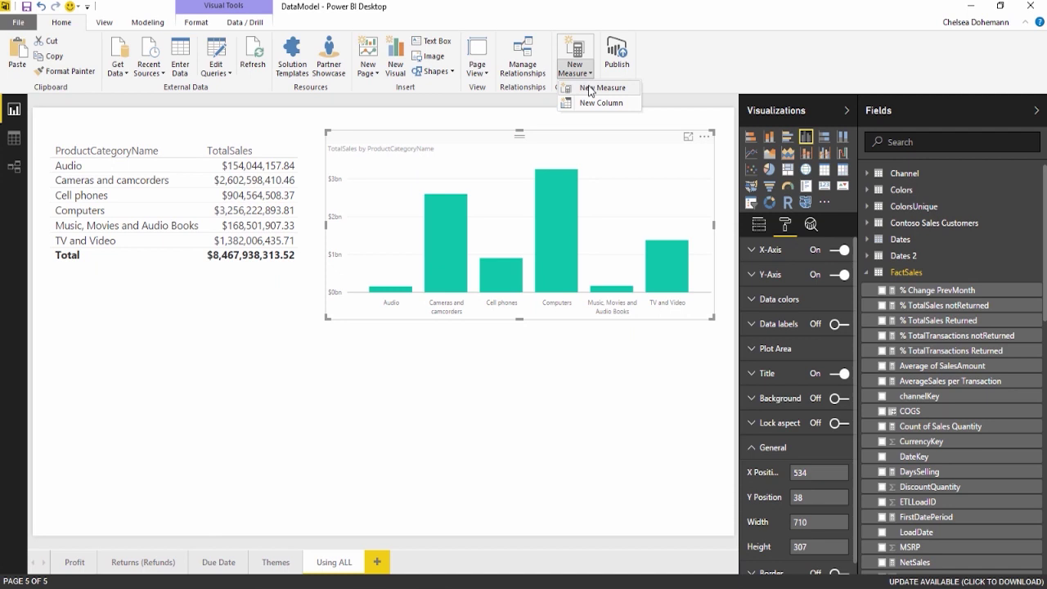
Create a measure in FactSales named TotalSales ALL ProductCategories and begin its formula with the CALCULATE function
right_click(897, 272)
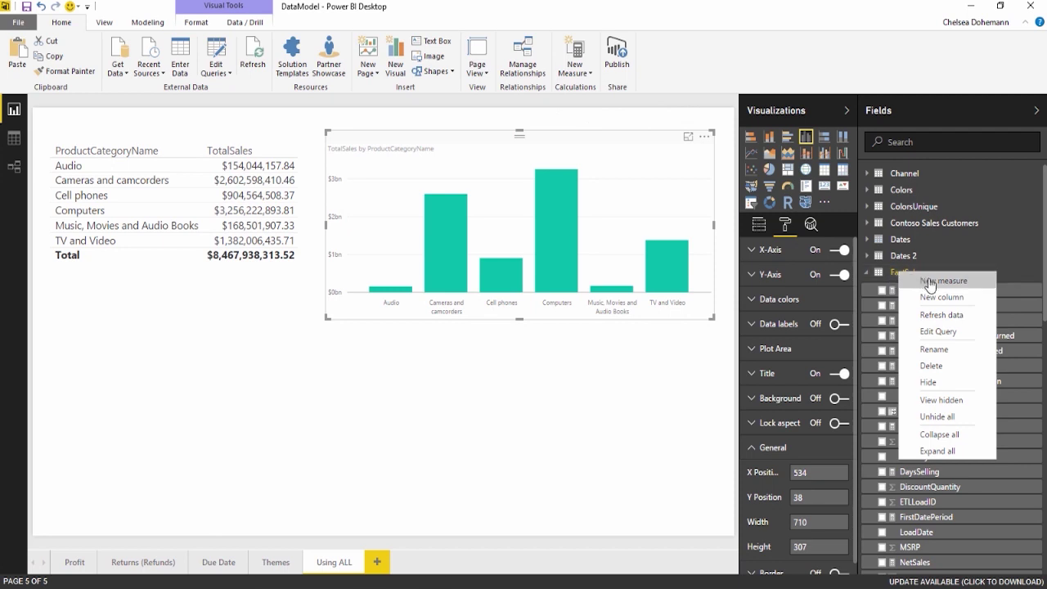
click(933, 282)
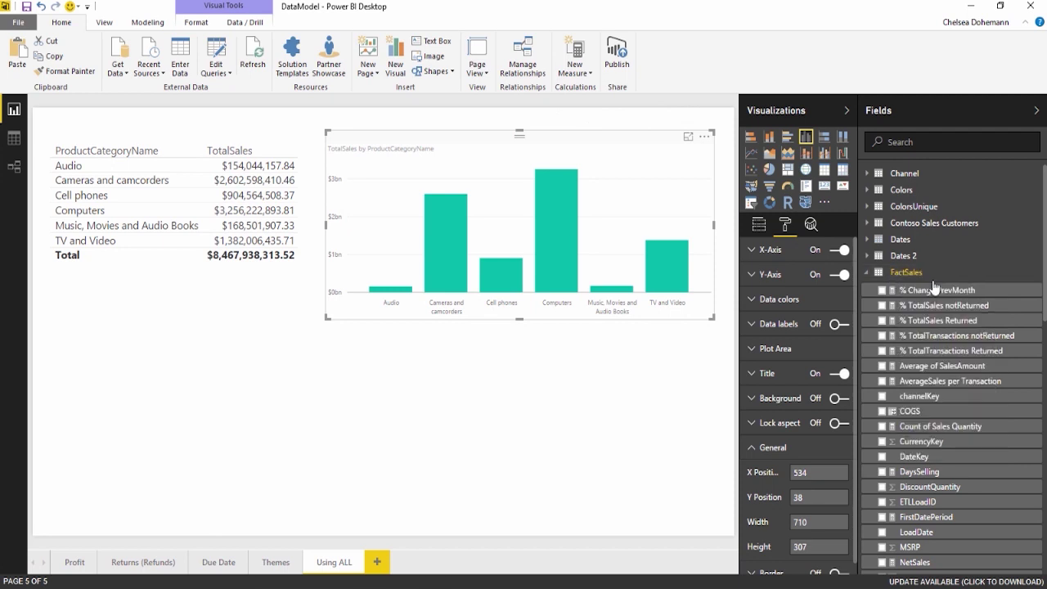
text(TotalSales ALL)
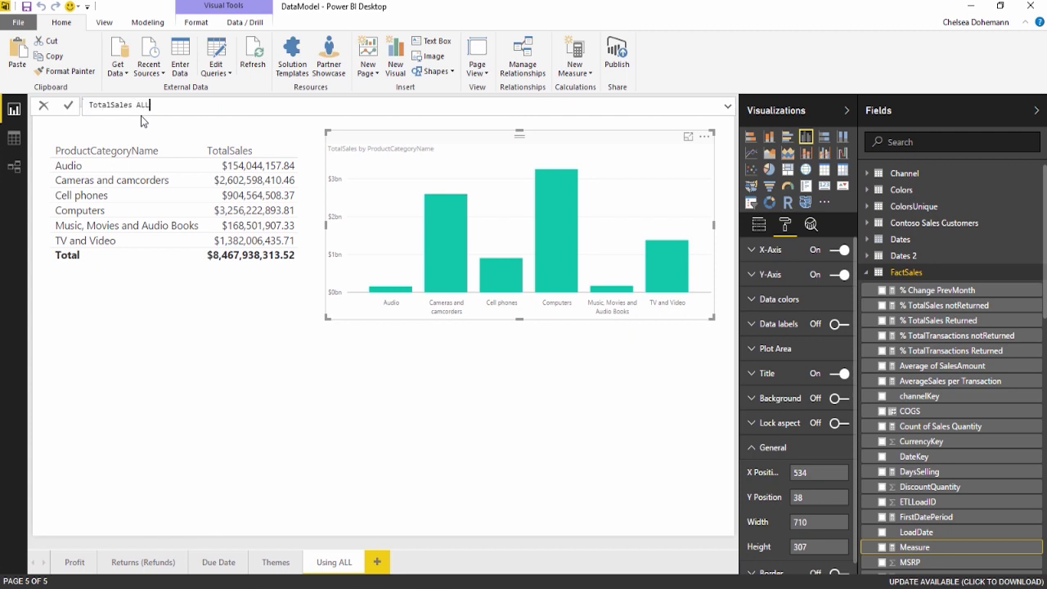
text( ProductCategories = CALCULATE)
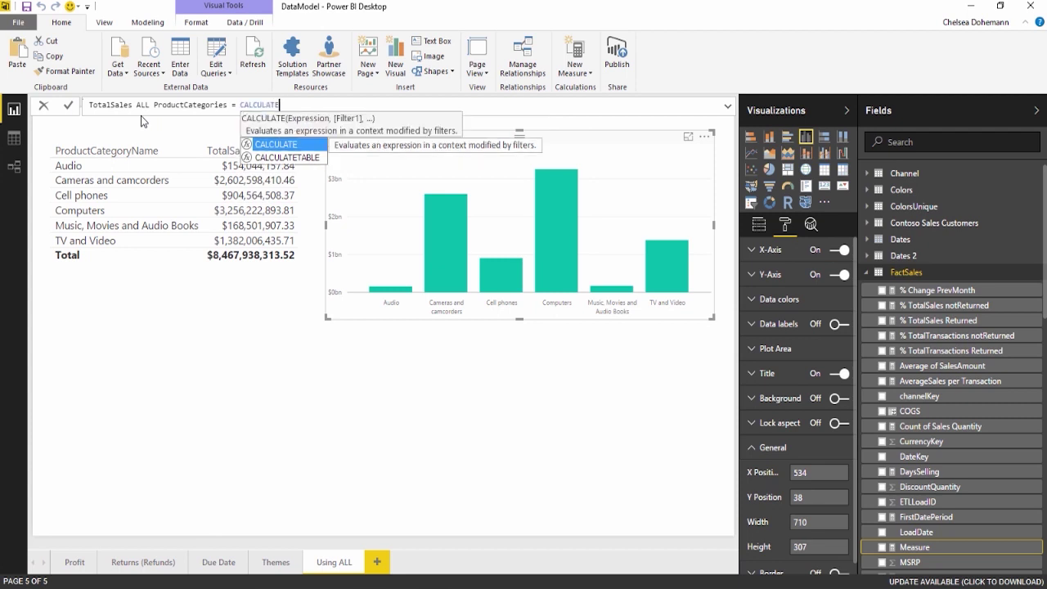
text(()
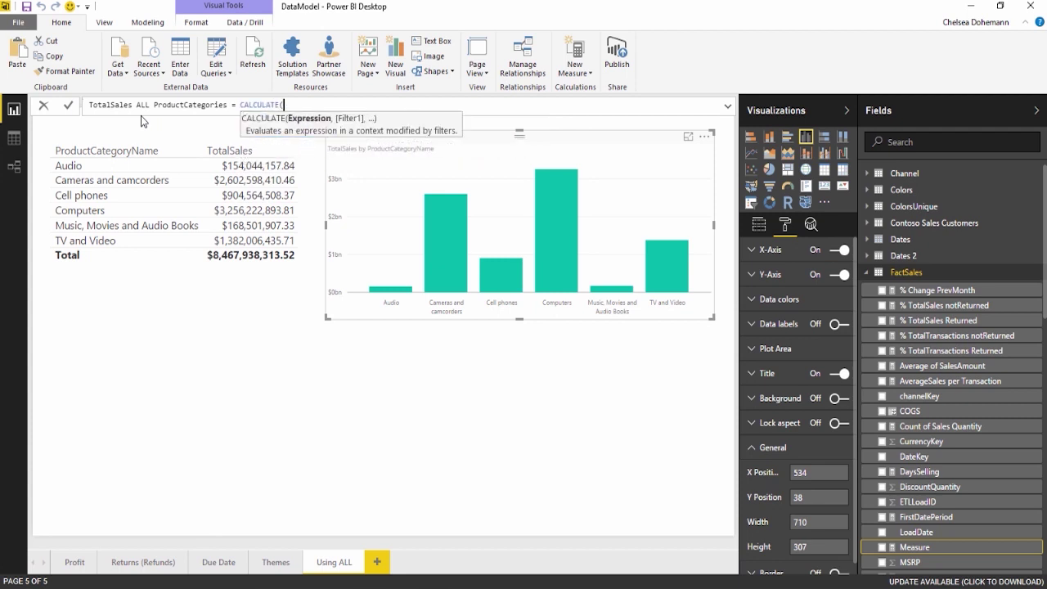
Enter the [TotalSales] measure as the expression argument of CALCULATE in the TotalSales ALL ProductCategories formula
text(Tota)
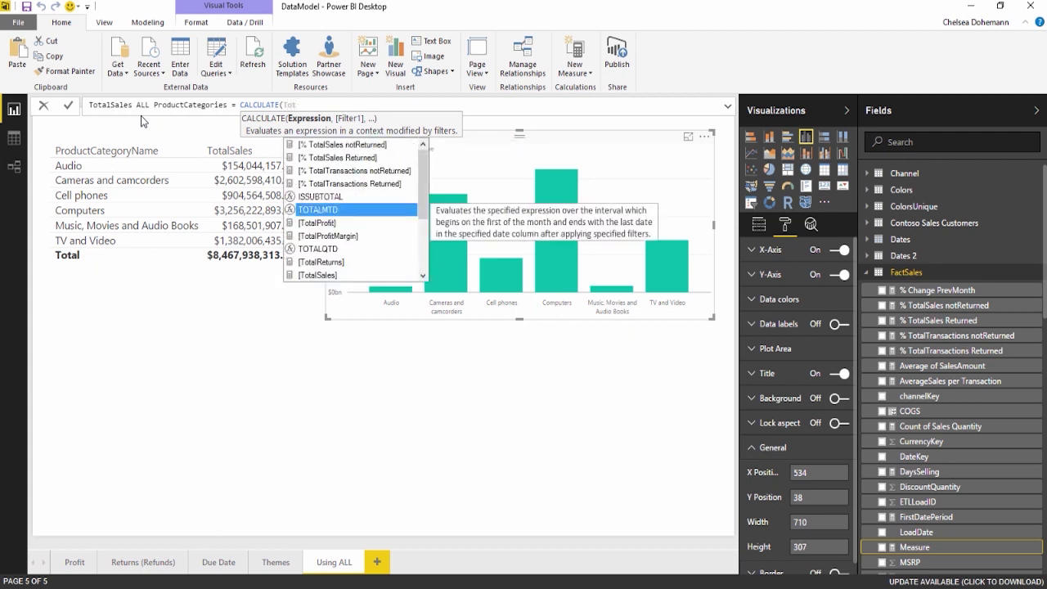
text(l)
key(Down)
key(Down)
key(Down)
key(Down)
key(Down)
key(Tab)
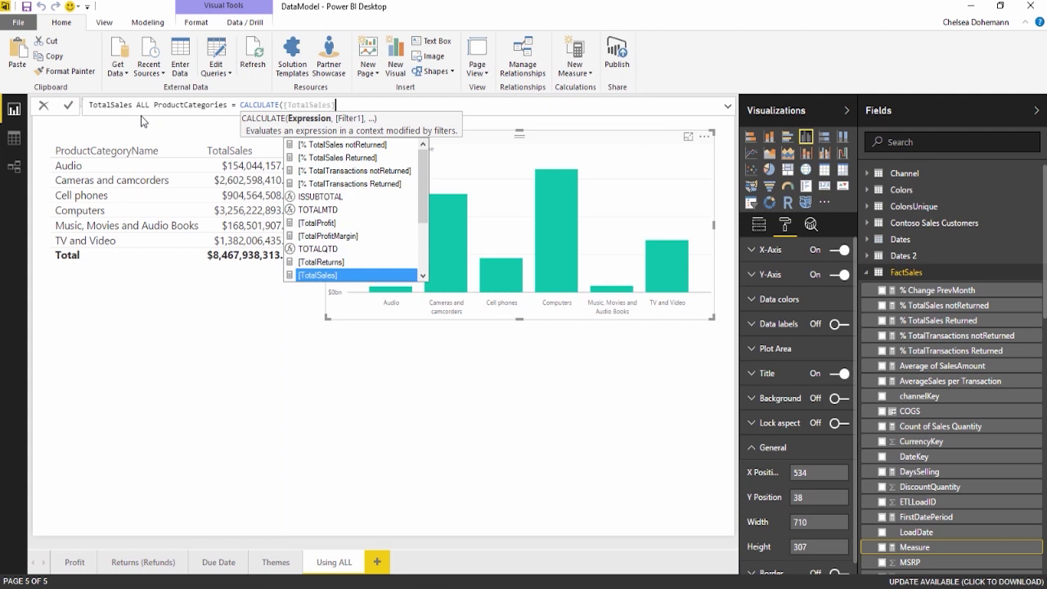
text(,)
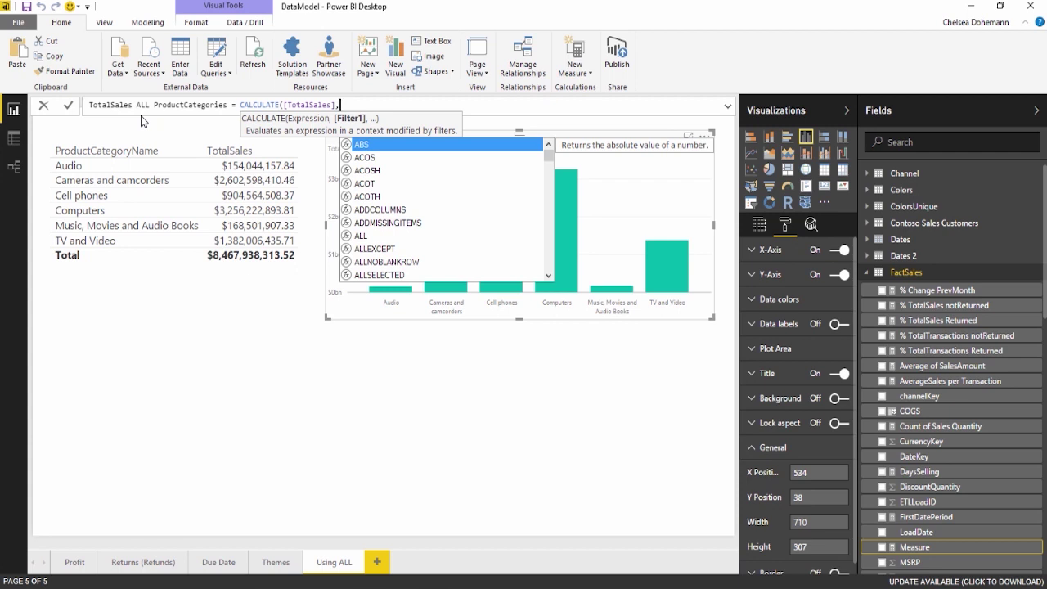
Complete the TotalSales ALL ProductCategories formula with the filter ALL(ProductCategory) and commit the measure
text(ALL)
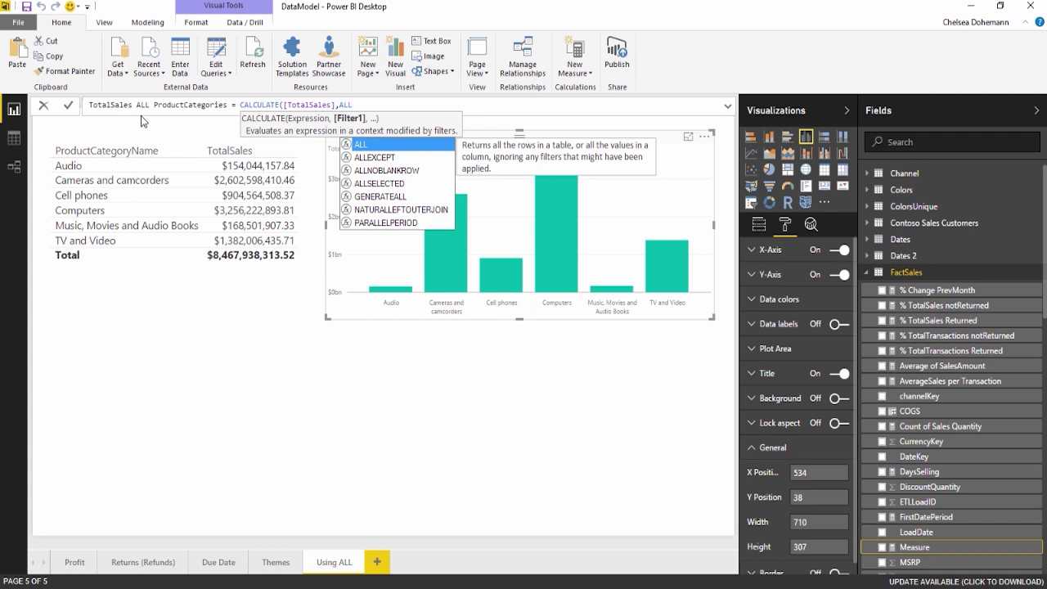
text(()
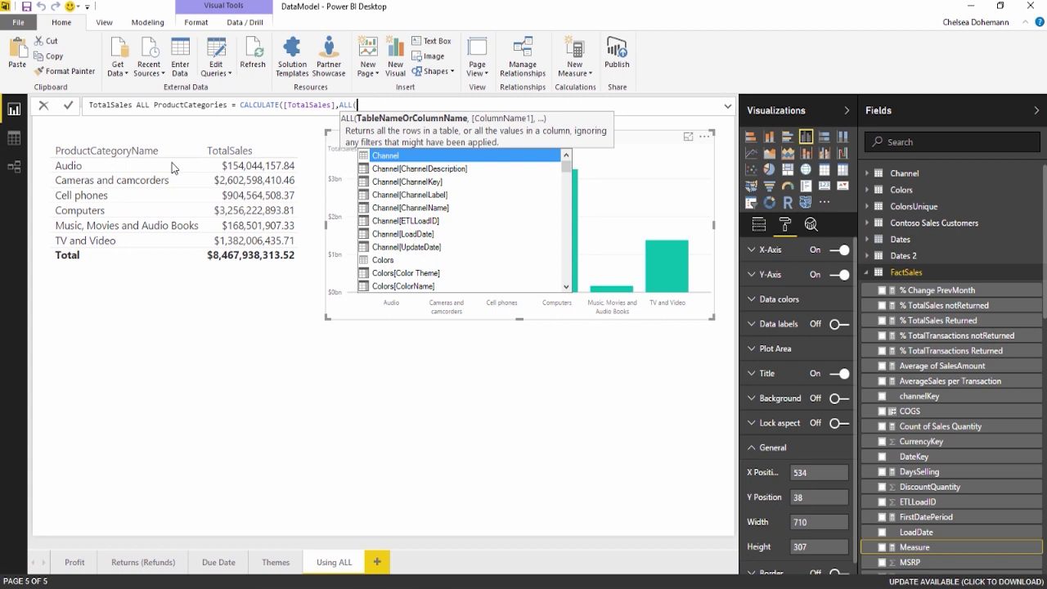
text(Product)
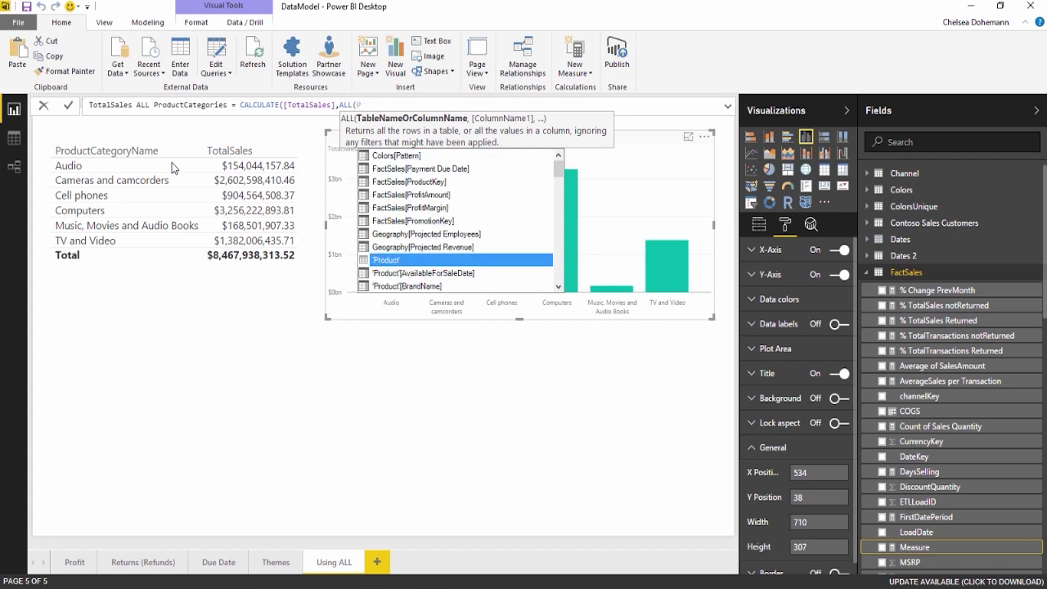
text(Category)
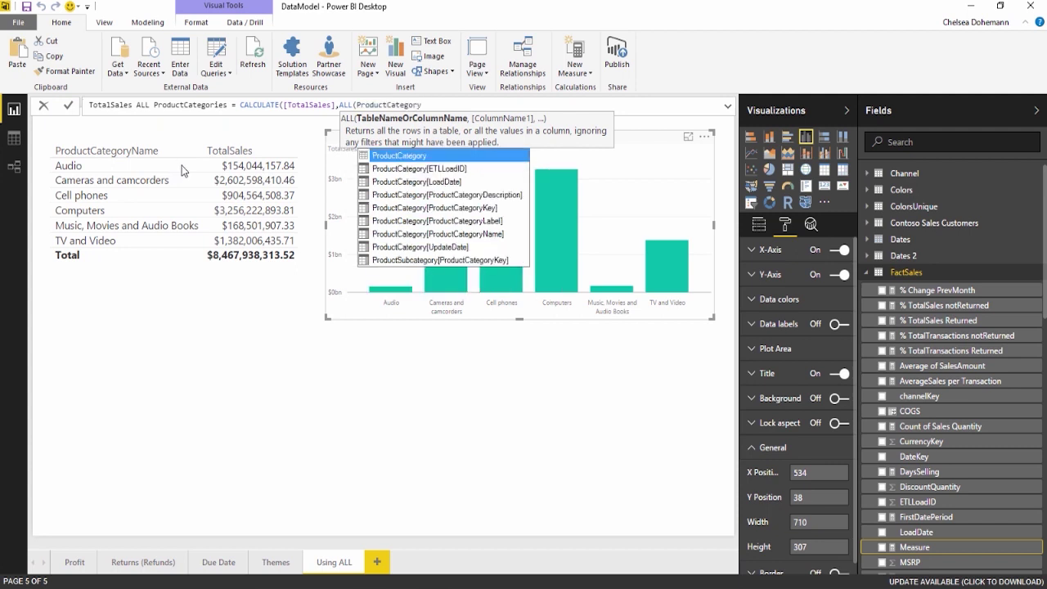
double_click(407, 155)
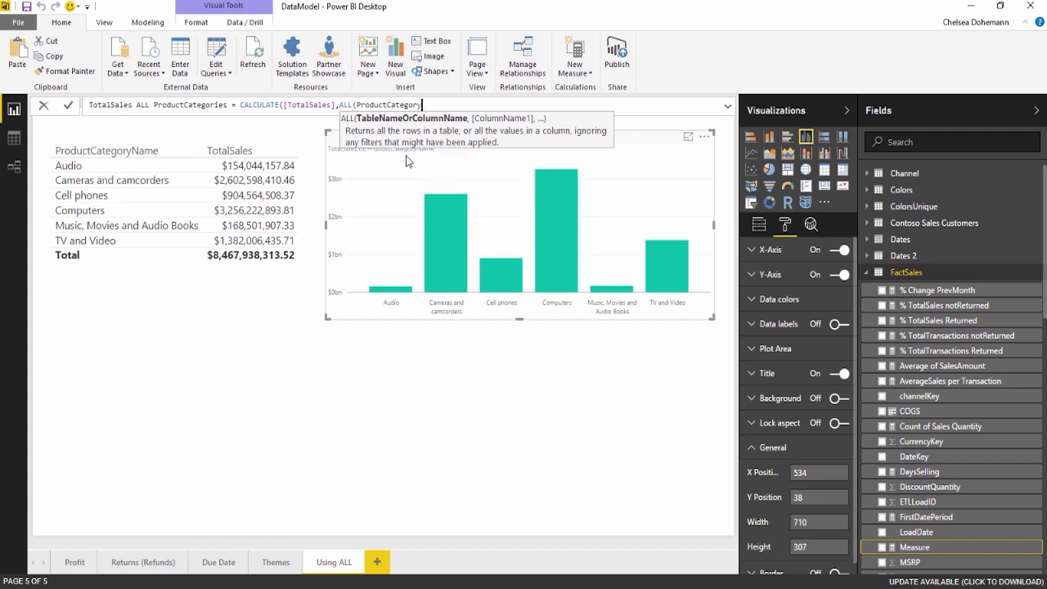
text())
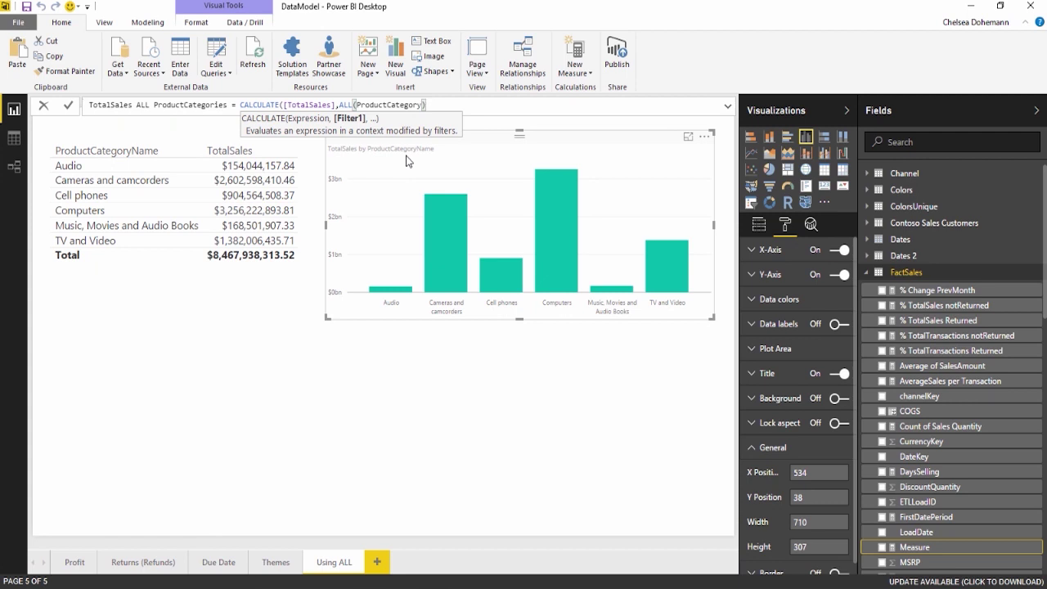
text())
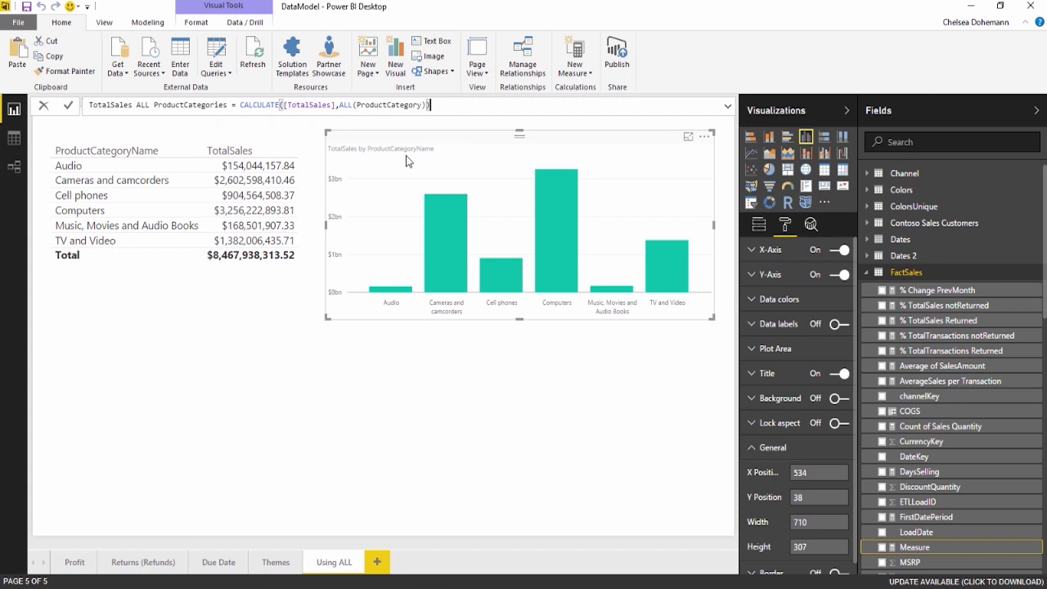
key(Return)
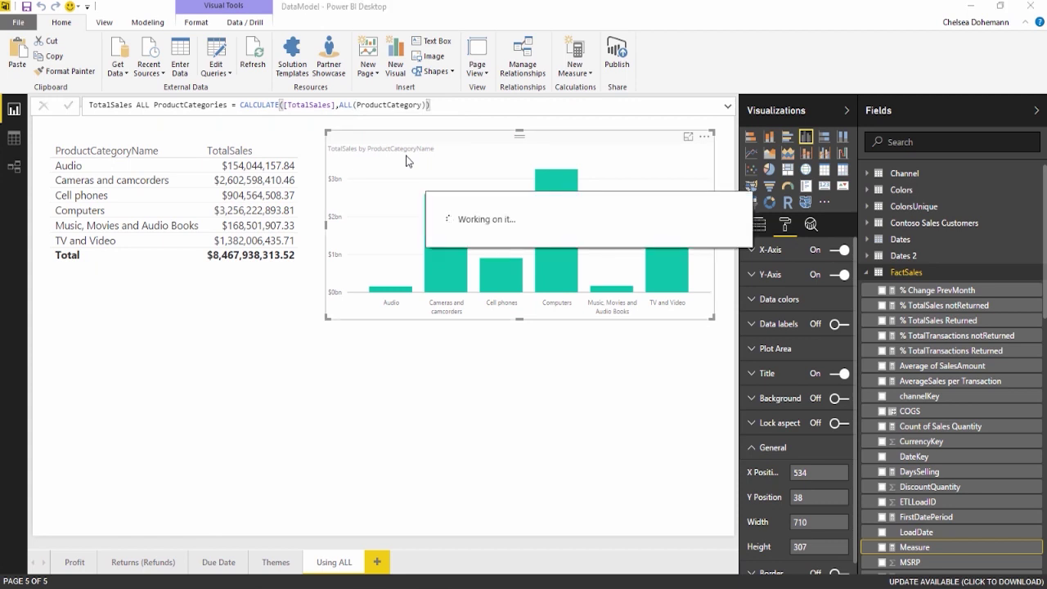
Add the TotalSales ALL ProductCategories measure to the column chart of TotalSales by ProductCategoryName
scroll(914, 422, down, 10)
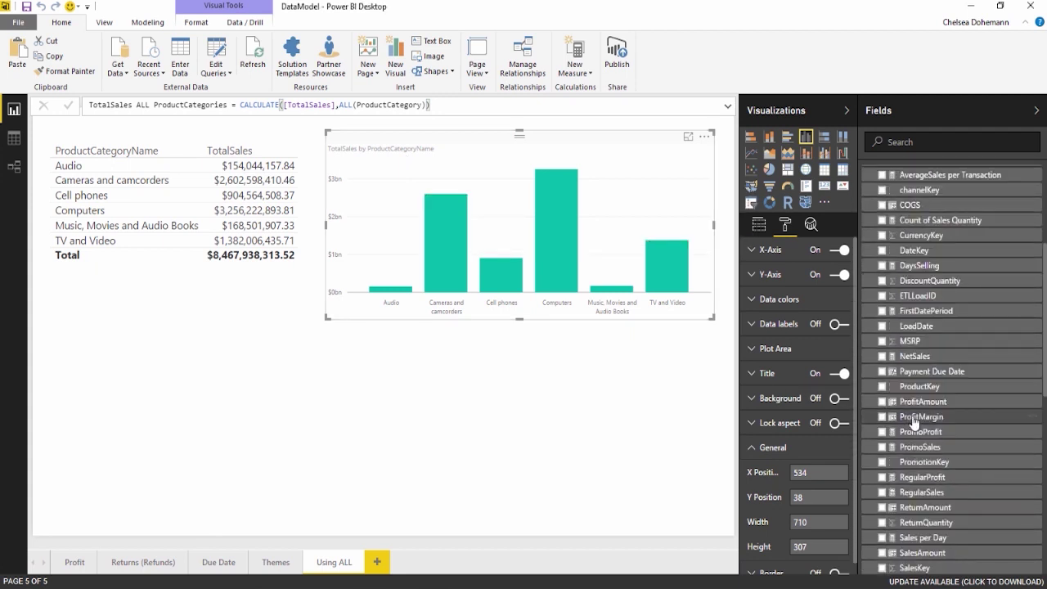
scroll(913, 422, down, 2)
drag(945, 446, 519, 194)
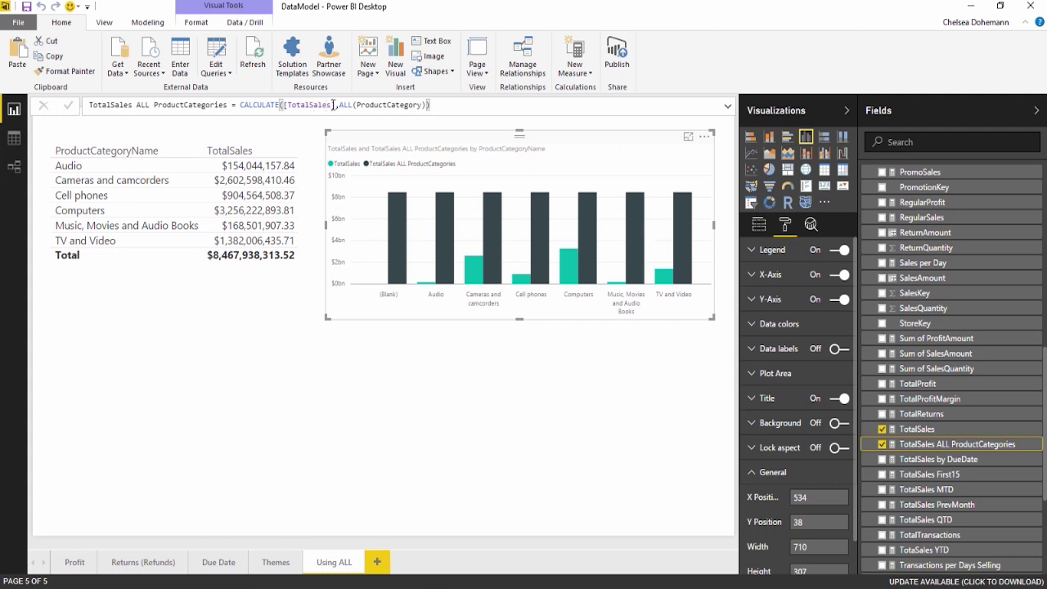
Place separate cards for TotalSales and TotalSales ALL ProductCategories side by side in the empty area below the table
drag(340, 105, 424, 109)
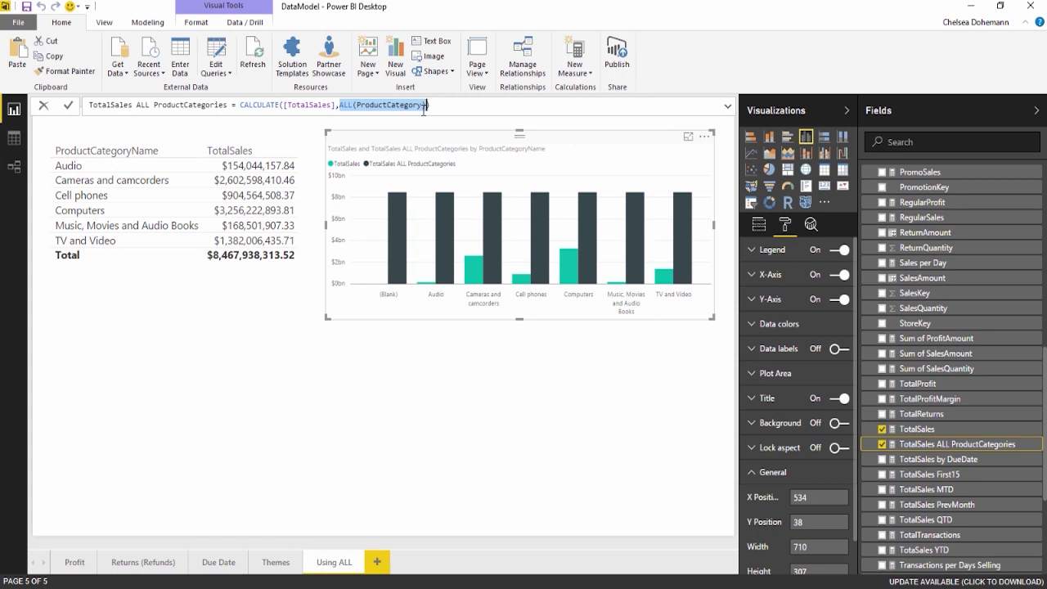
text())
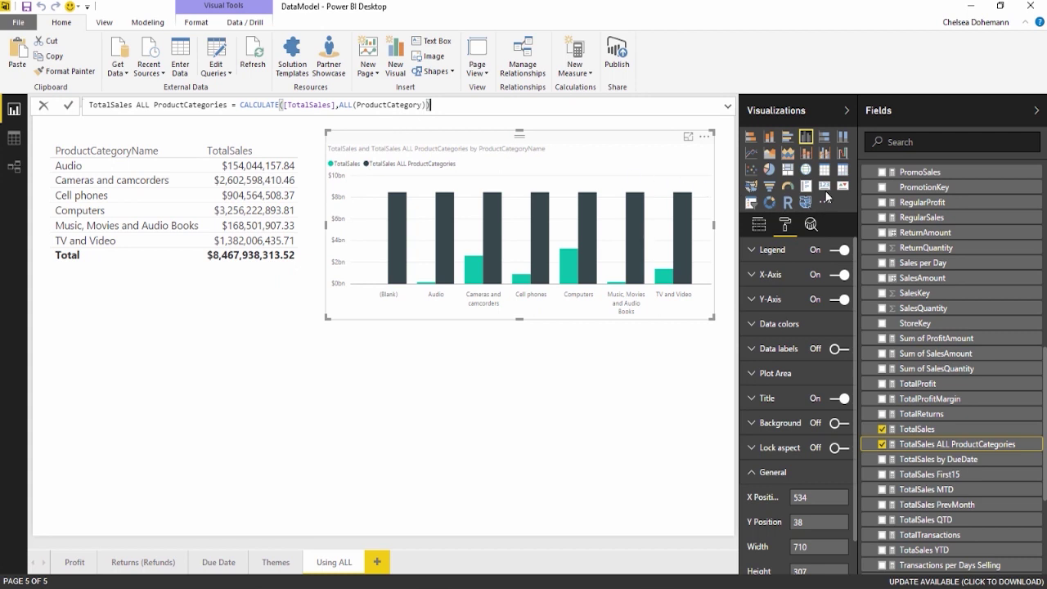
click(232, 338)
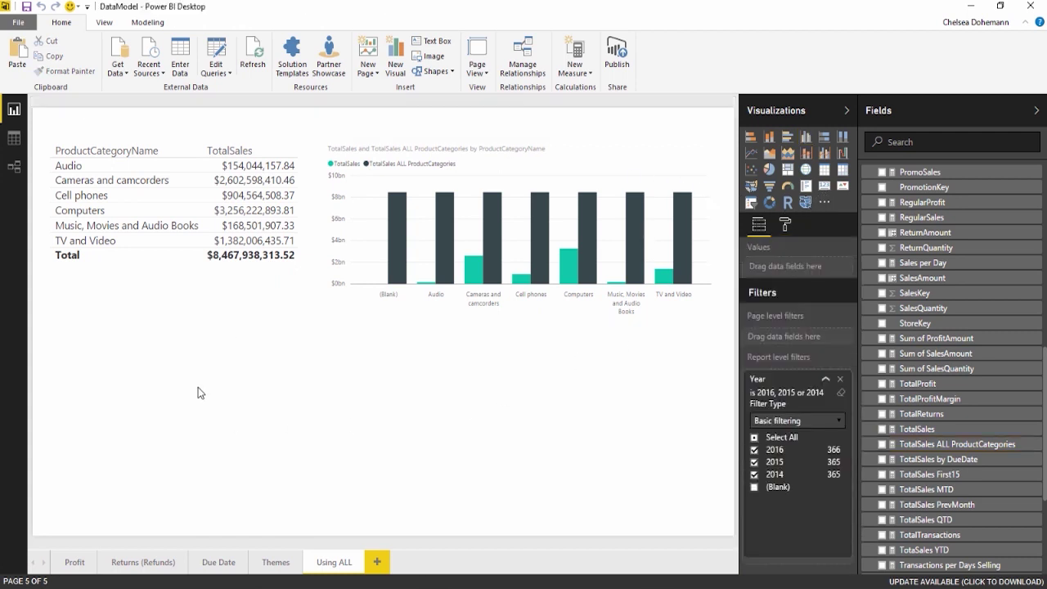
drag(918, 428, 112, 352)
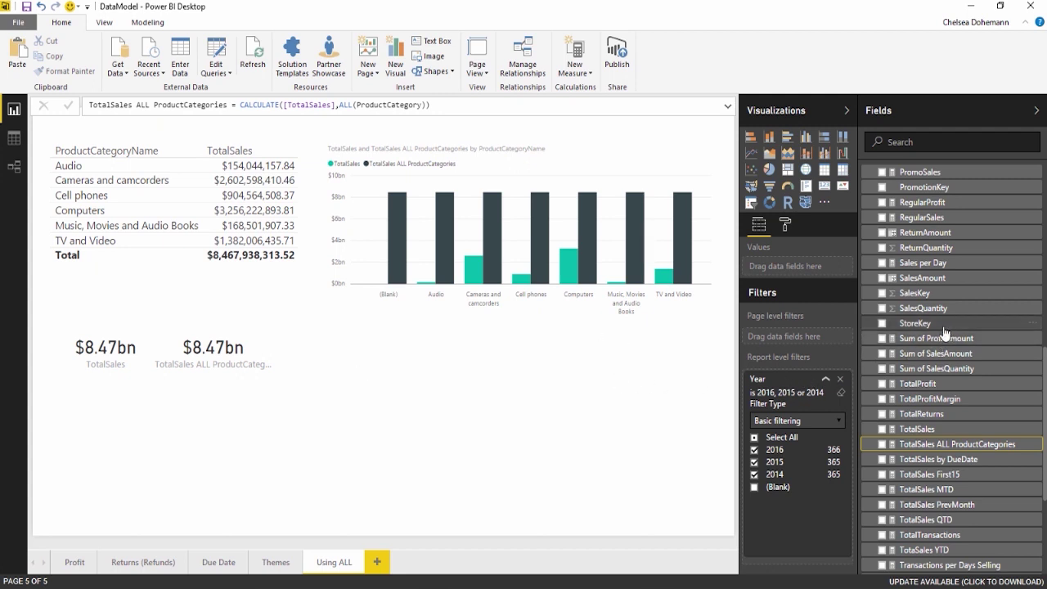
Create a measure in FactSales named % of Total Sales and start its formula with [TotalSales]
scroll(944, 331, up, 10)
scroll(945, 331, up, 3)
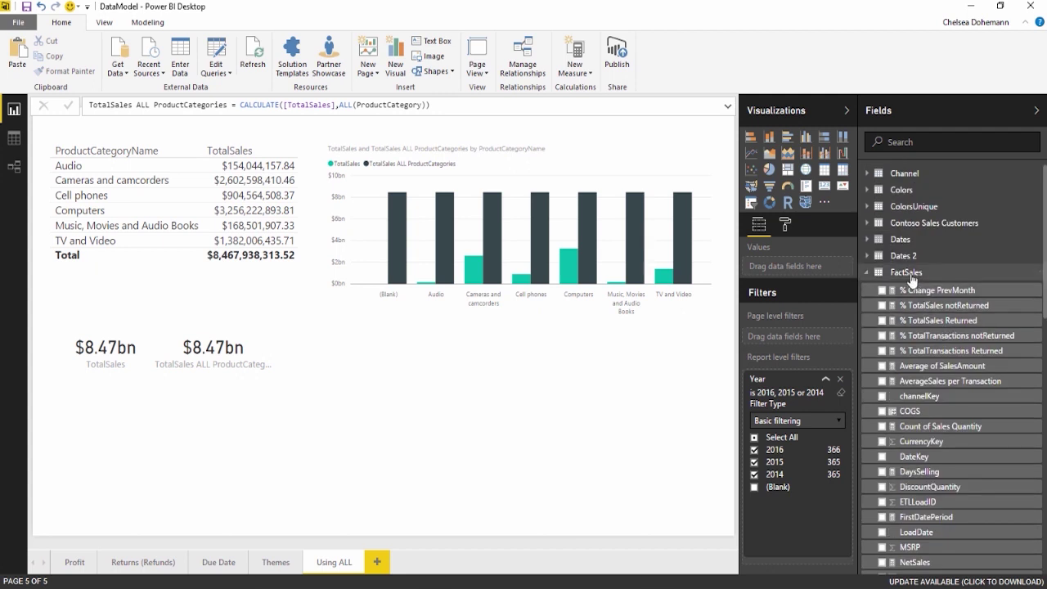
right_click(928, 273)
click(938, 283)
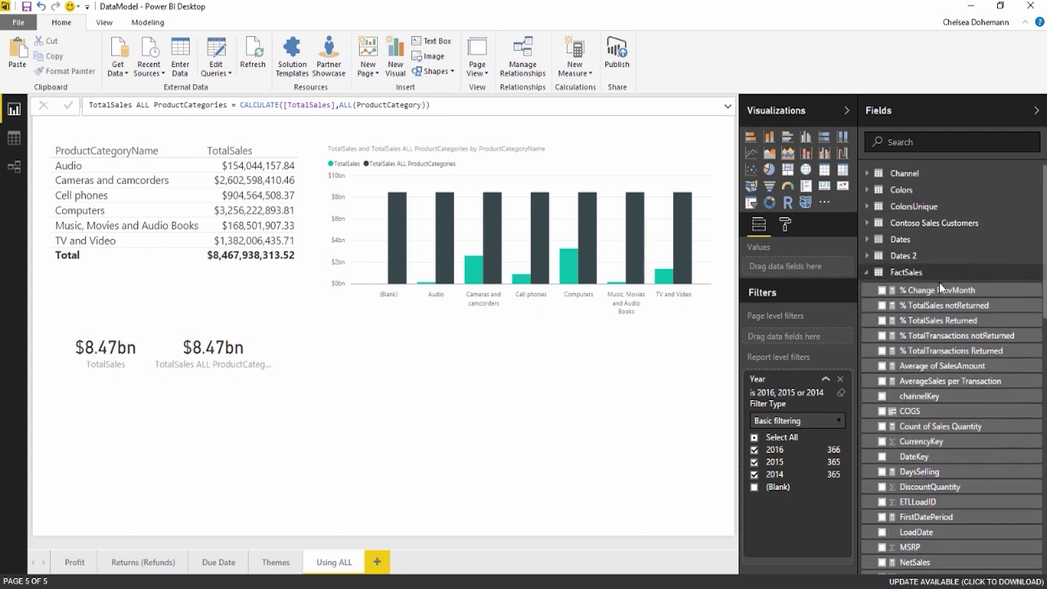
key(BackSpace)
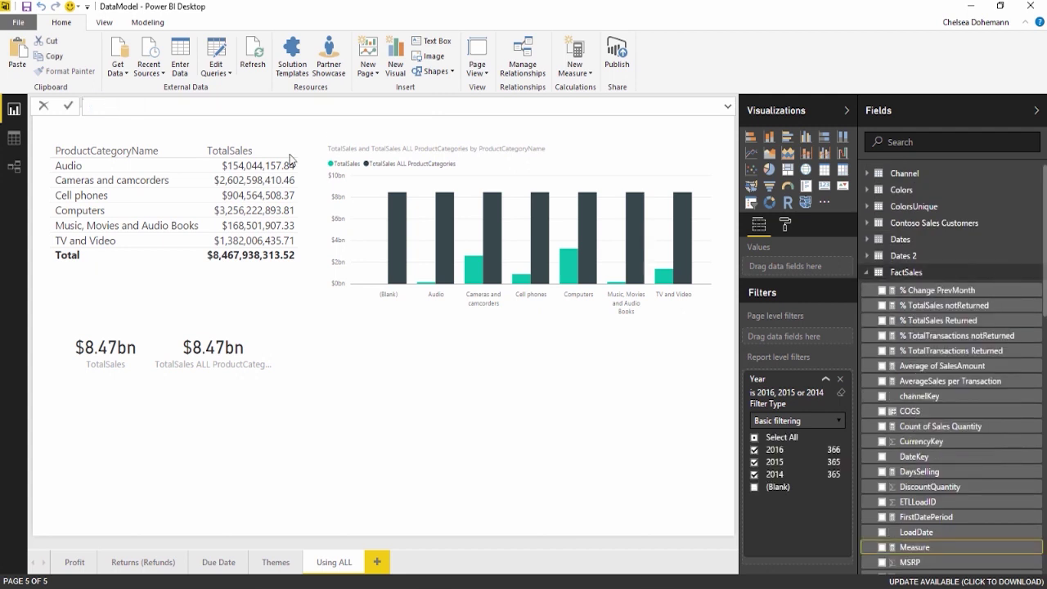
text(% of Total Sales = Total)
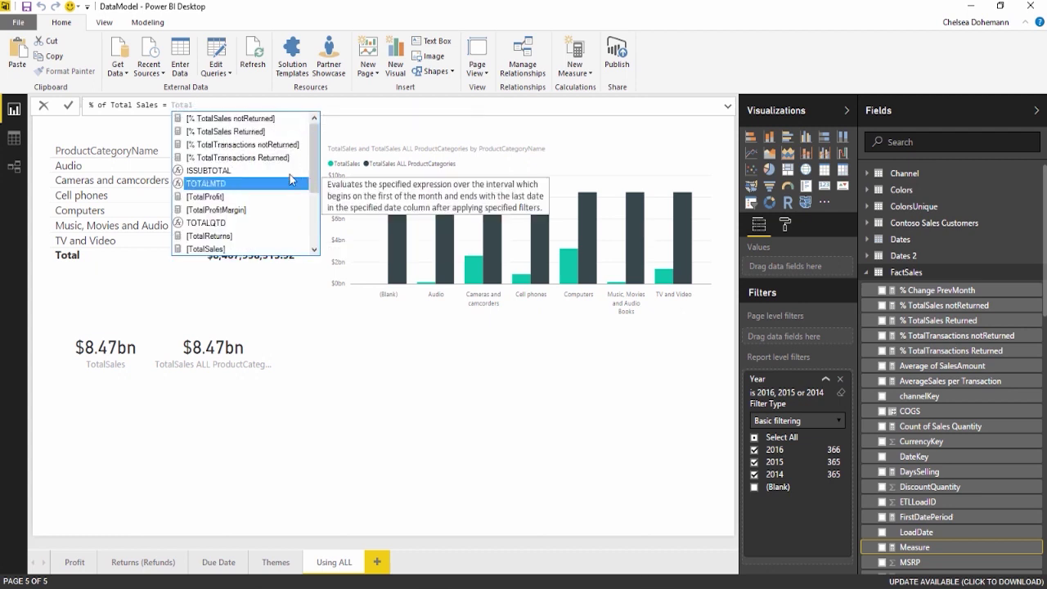
double_click(229, 248)
Divide by [TotalSales ALL ProductCategories] in the % of Total Sales formula and commit the measure
text(/)
text(Tota)
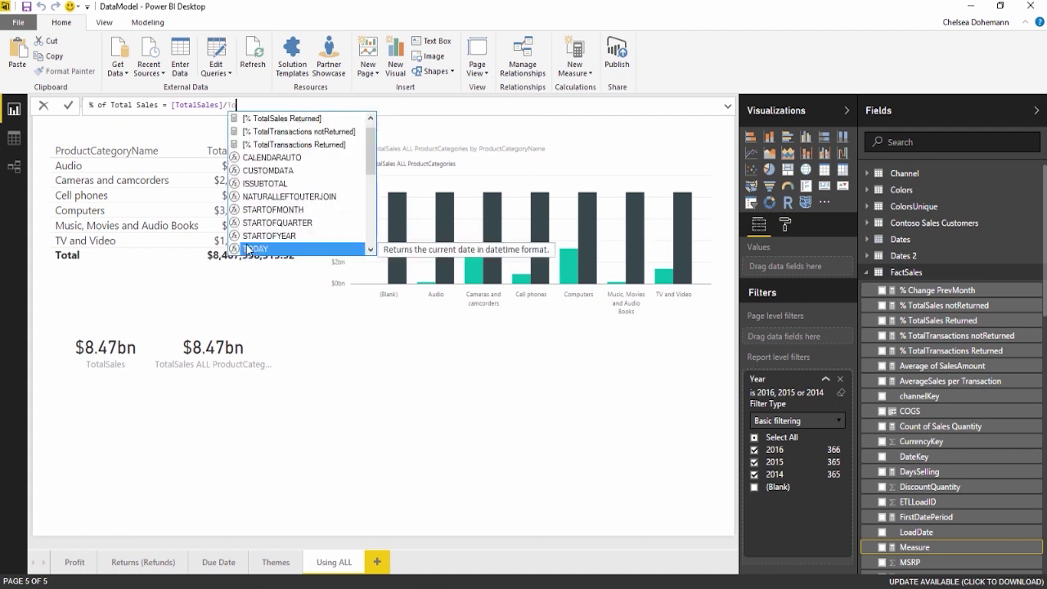
text(l)
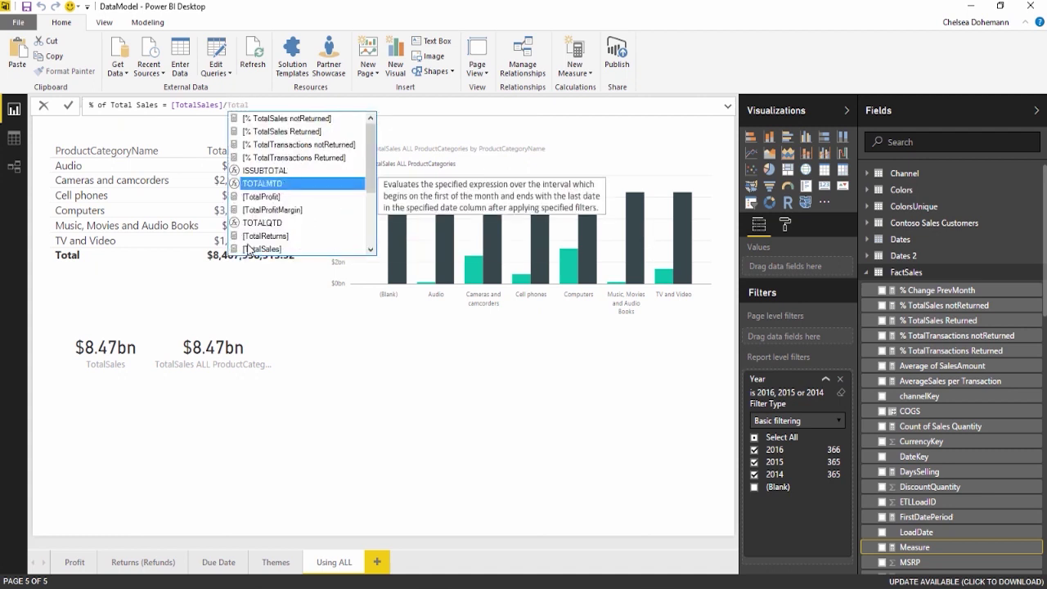
scroll(270, 245, down, 3)
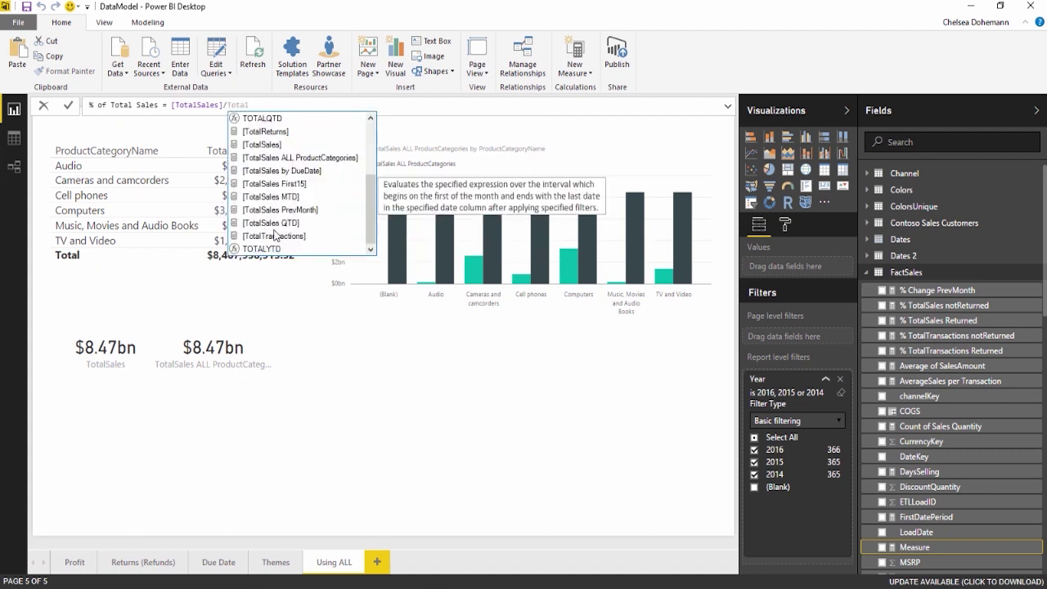
double_click(293, 157)
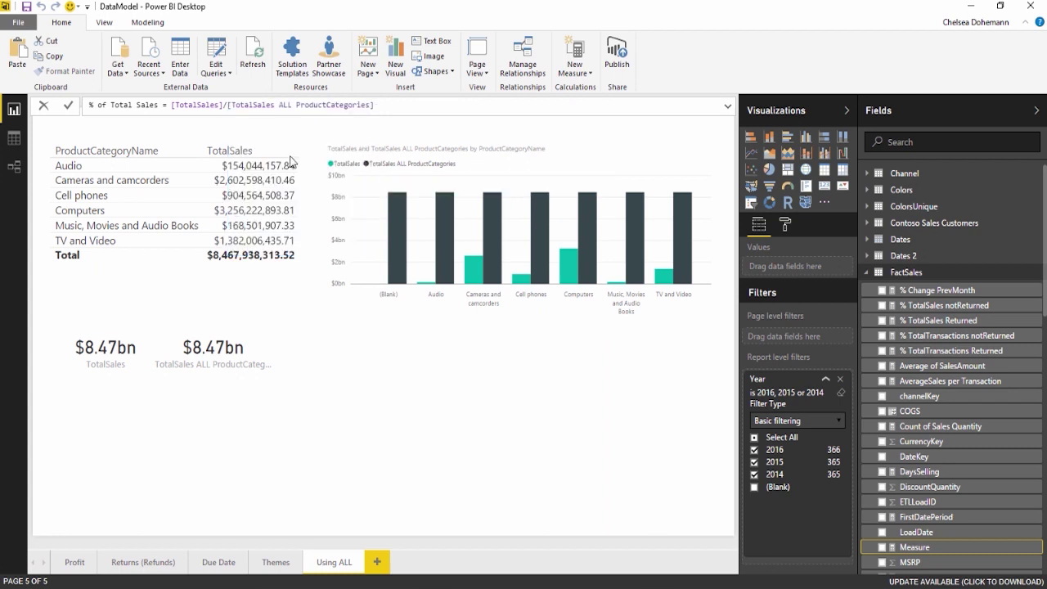
key(Return)
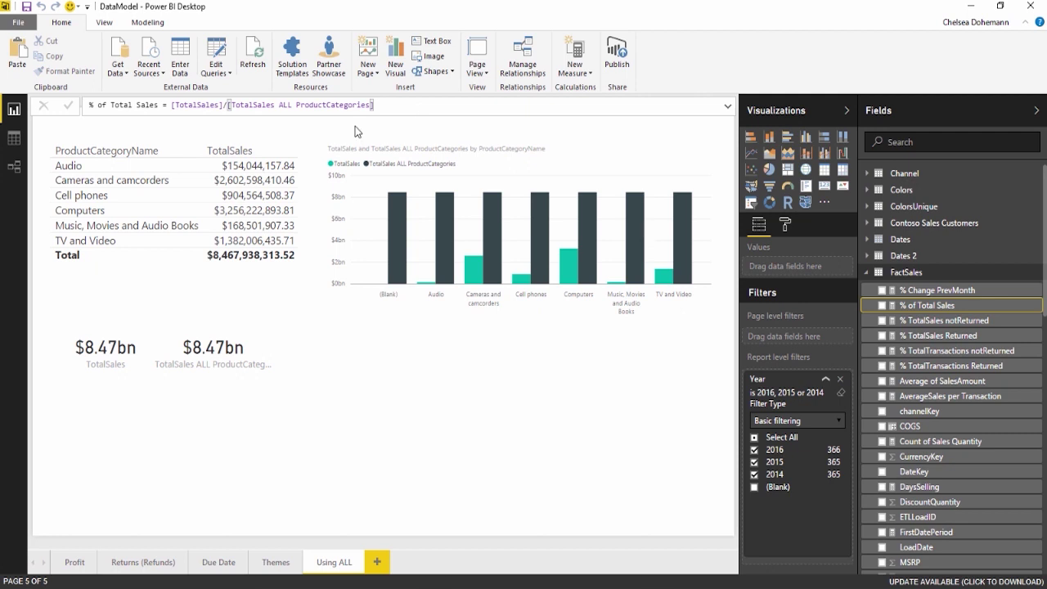
Format the % of Total Sales measure as a percentage and add it to the TotalSales column chart
click(147, 24)
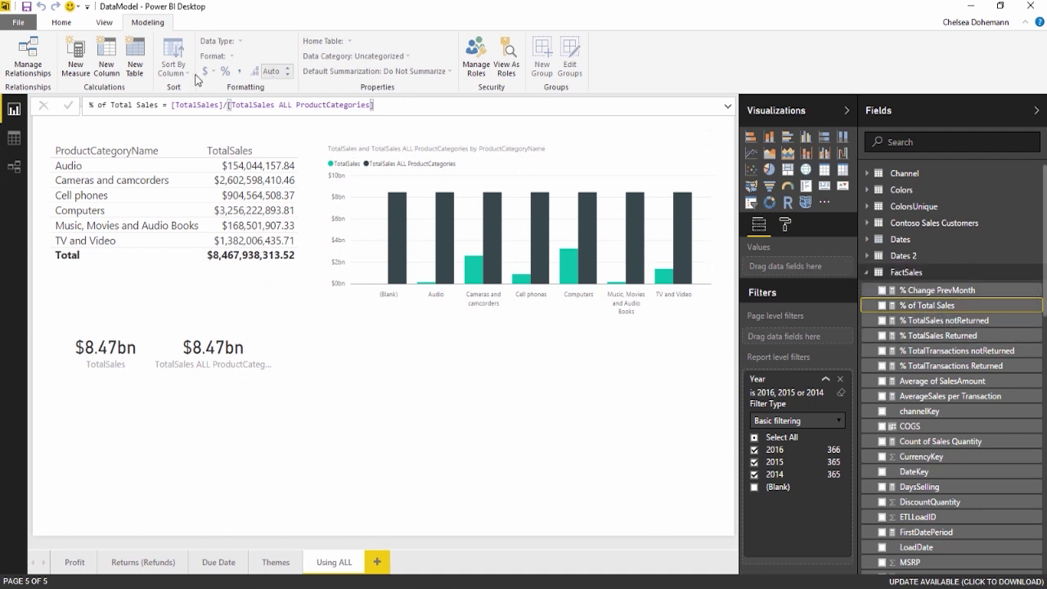
click(935, 321)
click(926, 306)
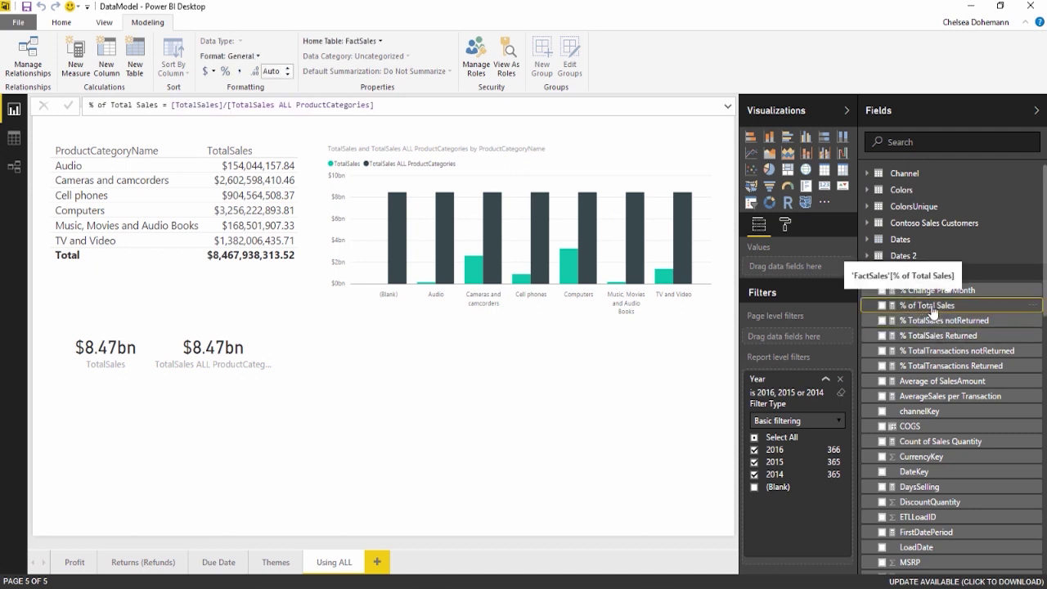
click(226, 74)
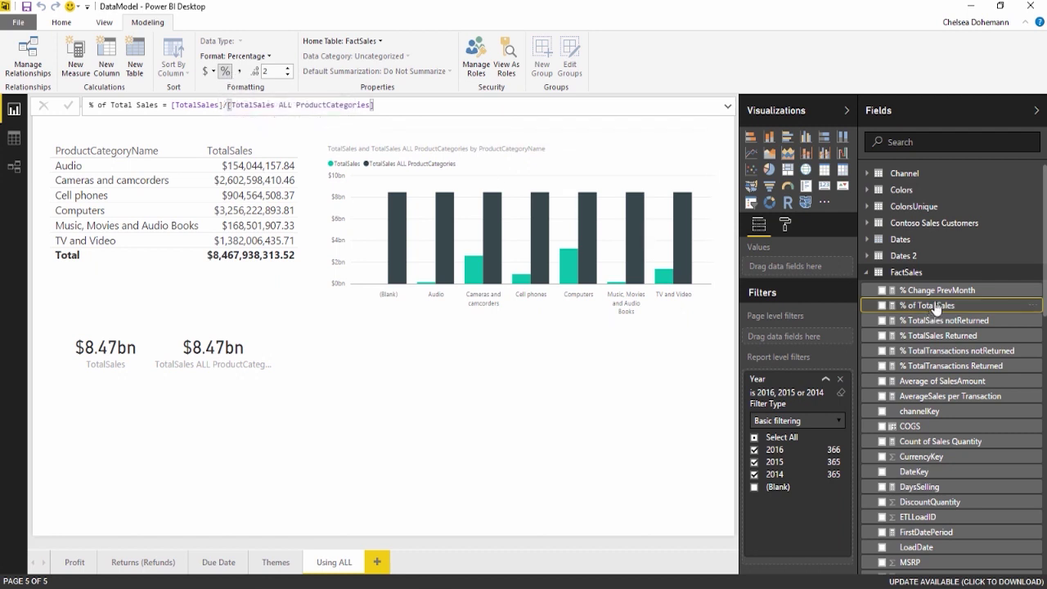
drag(936, 306, 470, 240)
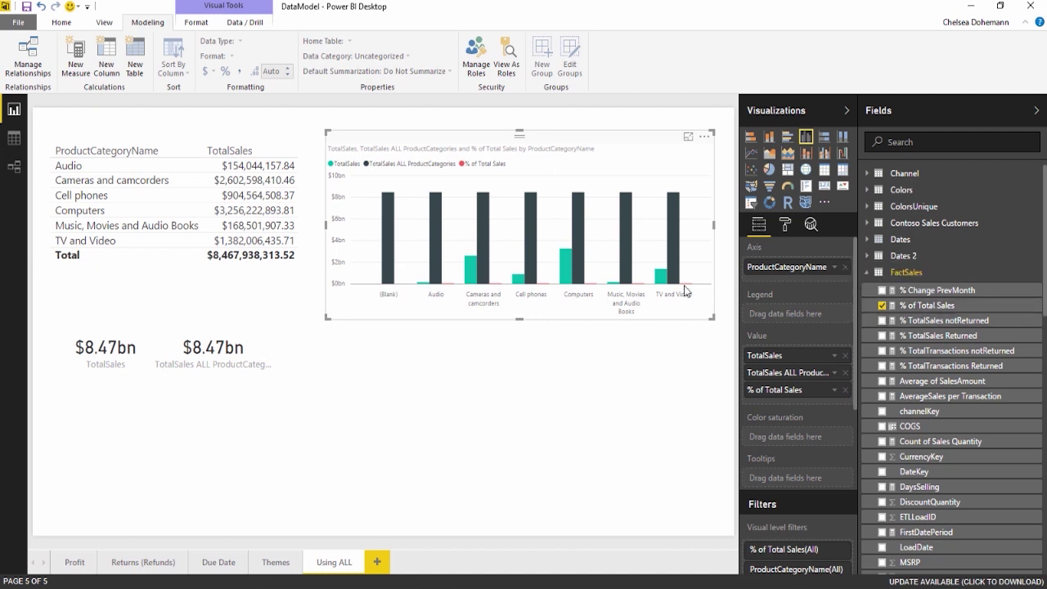
Convert the TotalSales column chart to a line and clustered column chart, with % of Total Sales as its line value
mouse_move(435, 240)
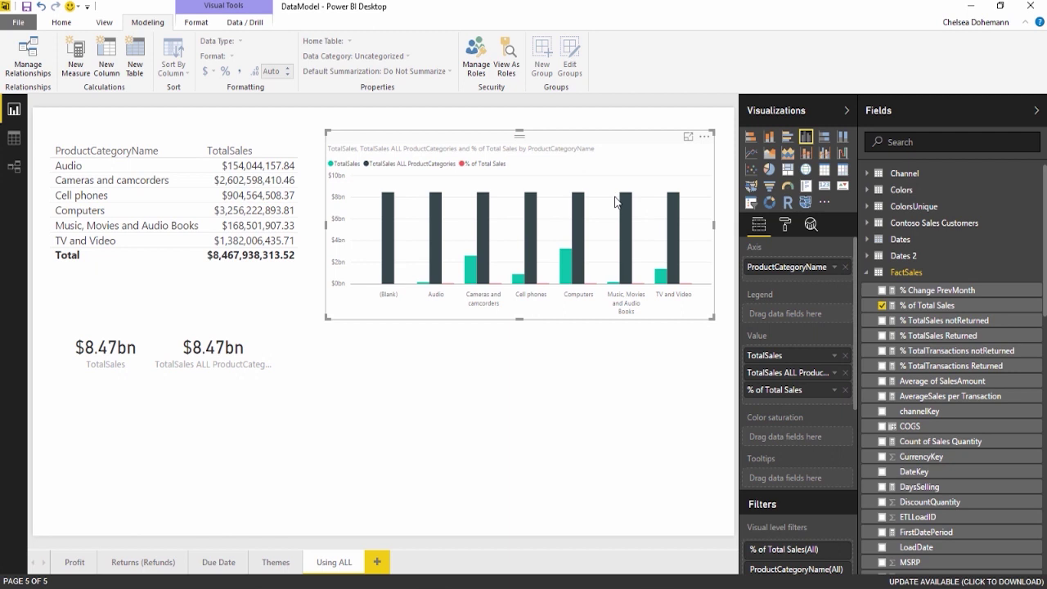
mouse_move(641, 215)
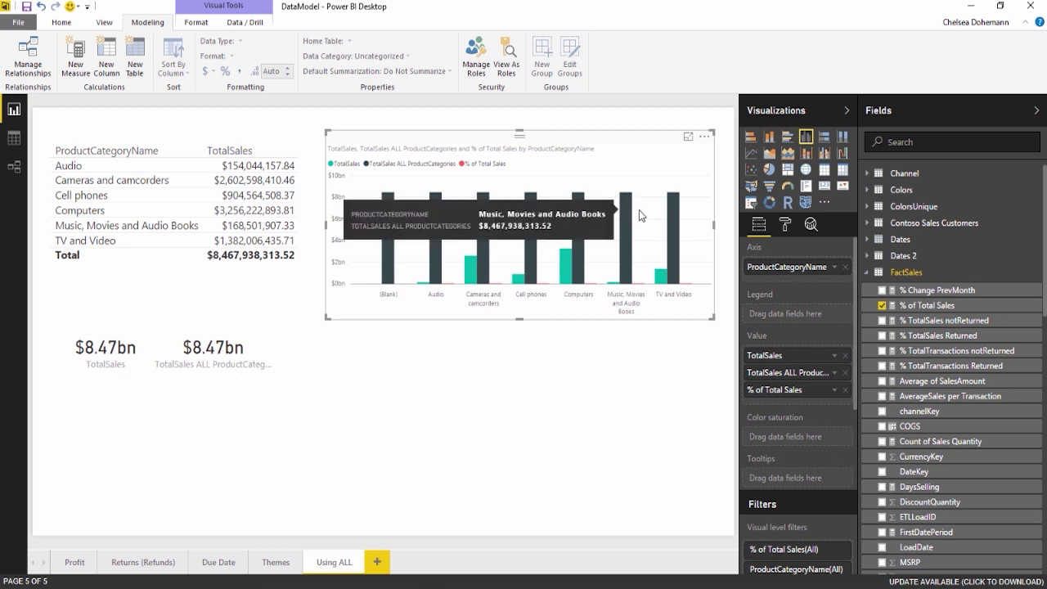
click(824, 157)
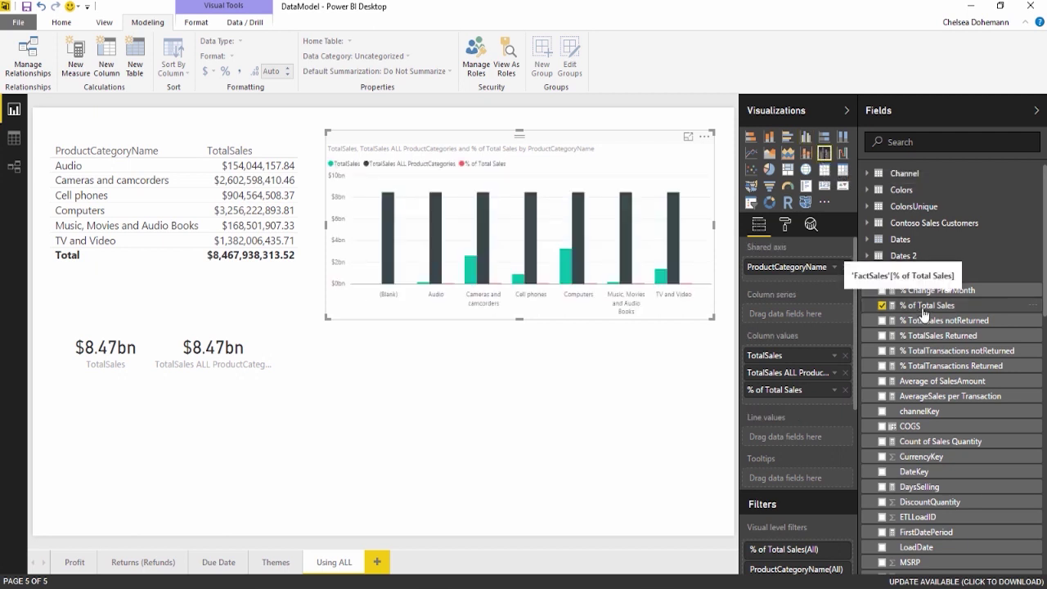
mouse_move(755, 394)
mouse_down()
mouse_move(784, 399)
mouse_move(785, 441)
mouse_up()
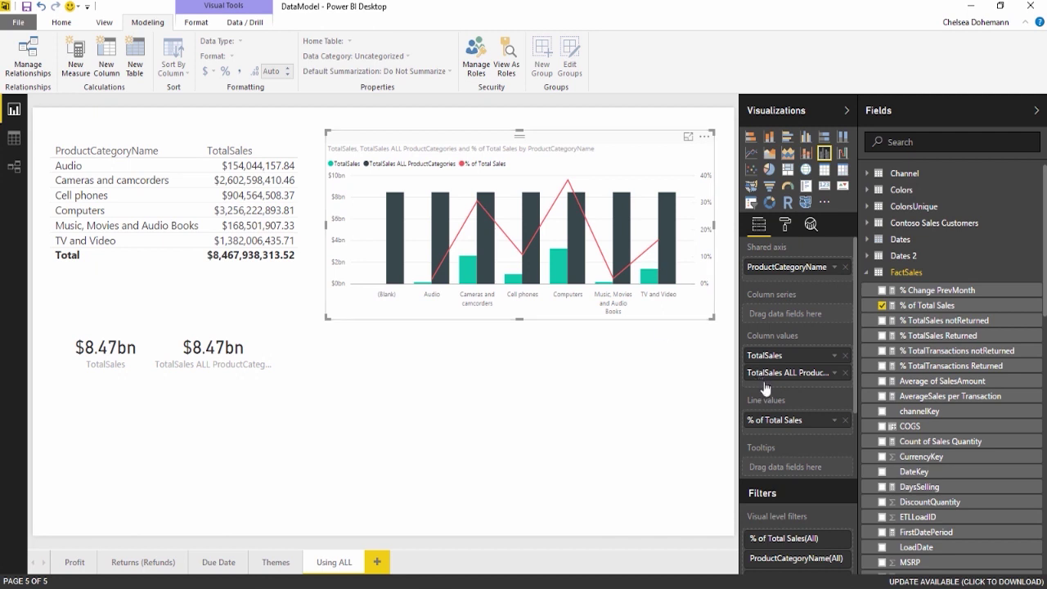
Create a separate column chart of % of Total Sales by ProductCategoryName in the empty area below the combo chart
drag(784, 425, 443, 373)
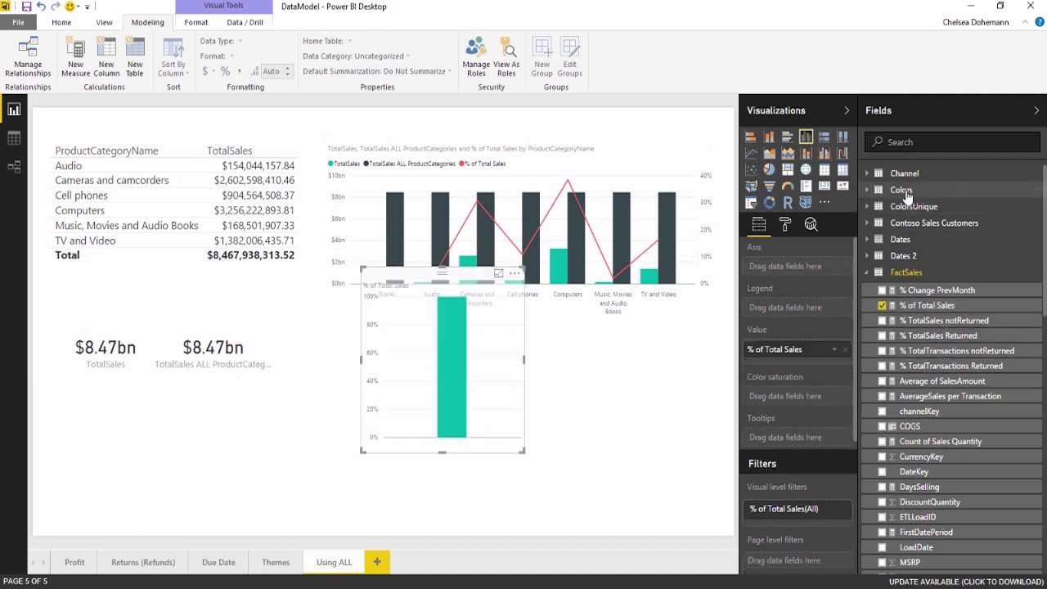
click(867, 274)
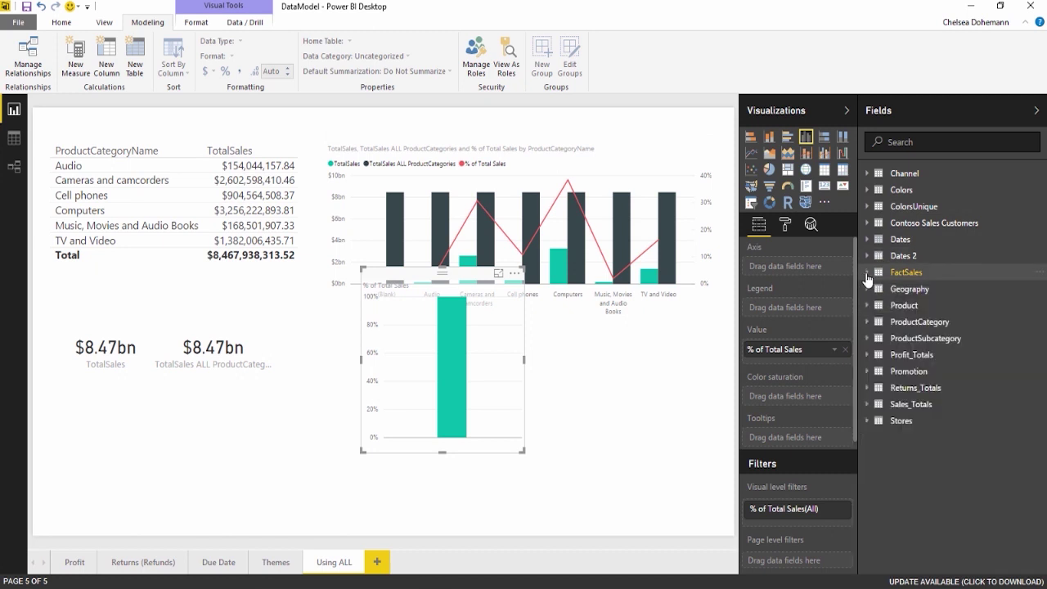
click(868, 321)
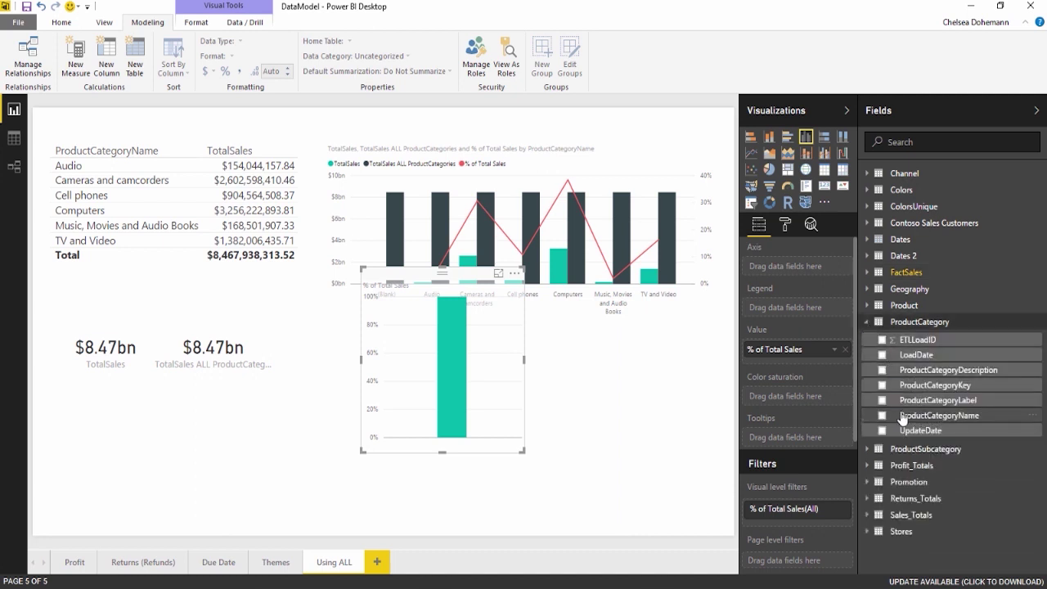
drag(899, 416, 462, 359)
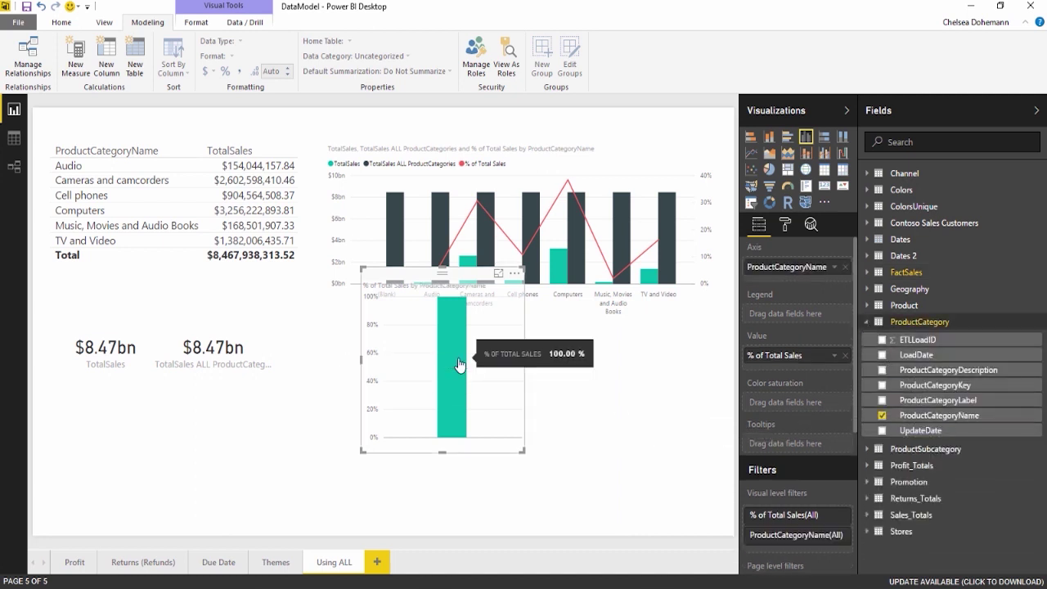
Enlarge the % of Total Sales column chart, position it clear of the combo chart and turn on its data labels
drag(523, 451, 734, 464)
drag(615, 278, 590, 324)
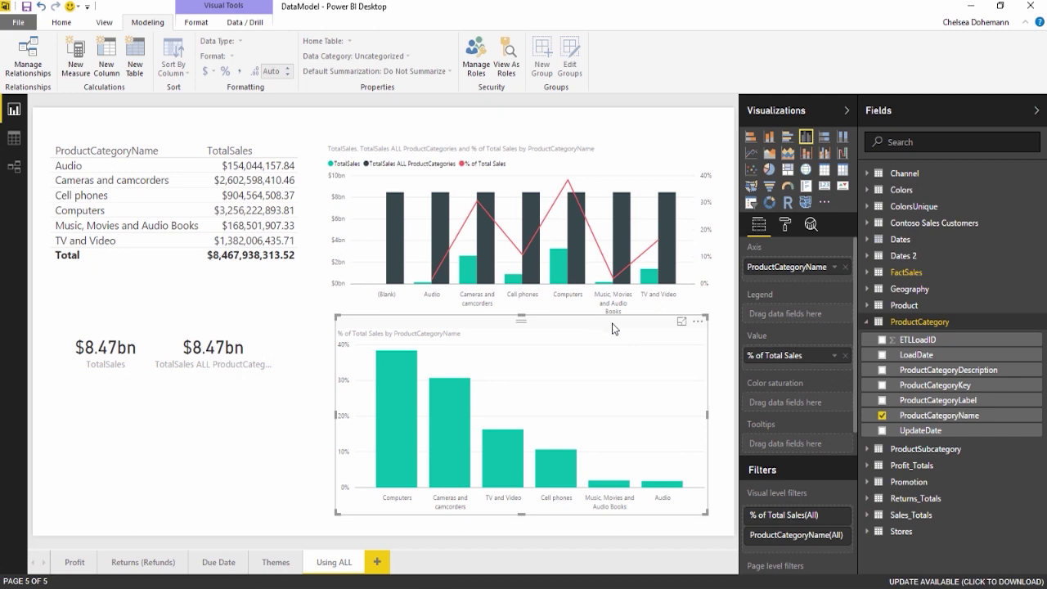
click(783, 228)
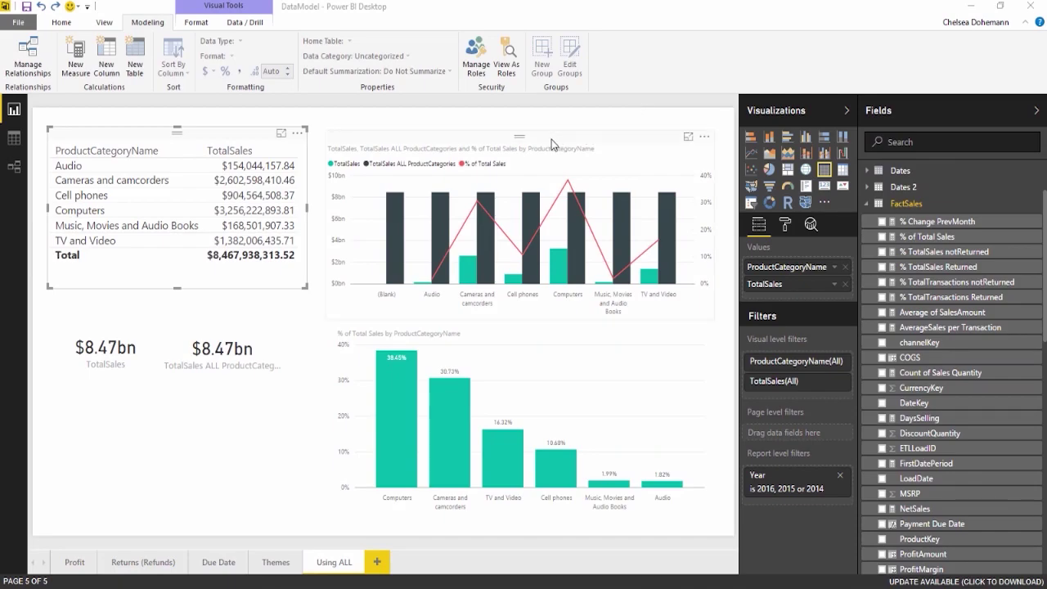
Delete the combo chart and widen the TotalSales table into the freed space
click(551, 139)
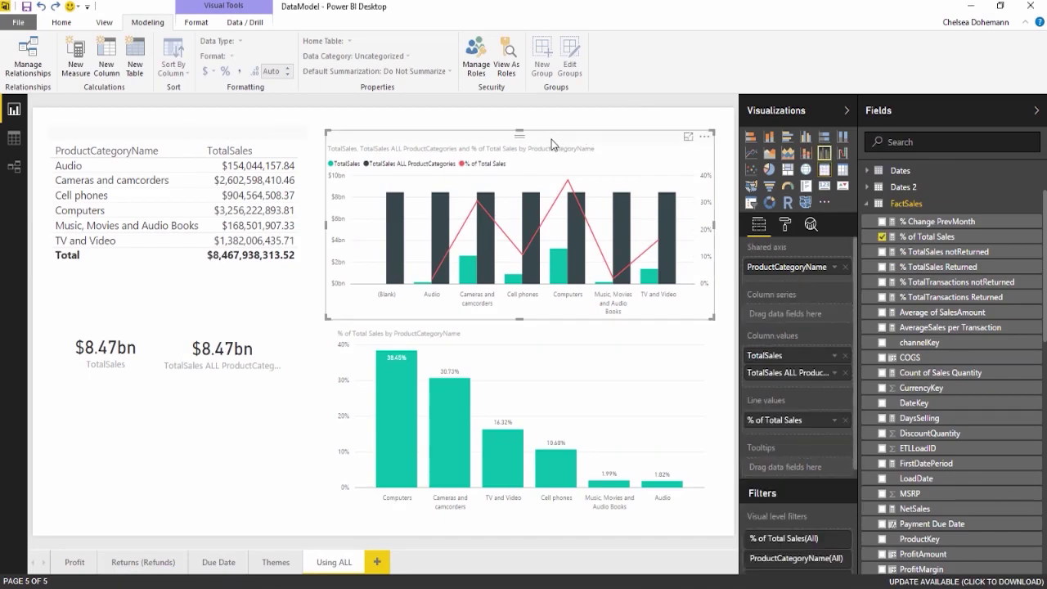
key(Delete)
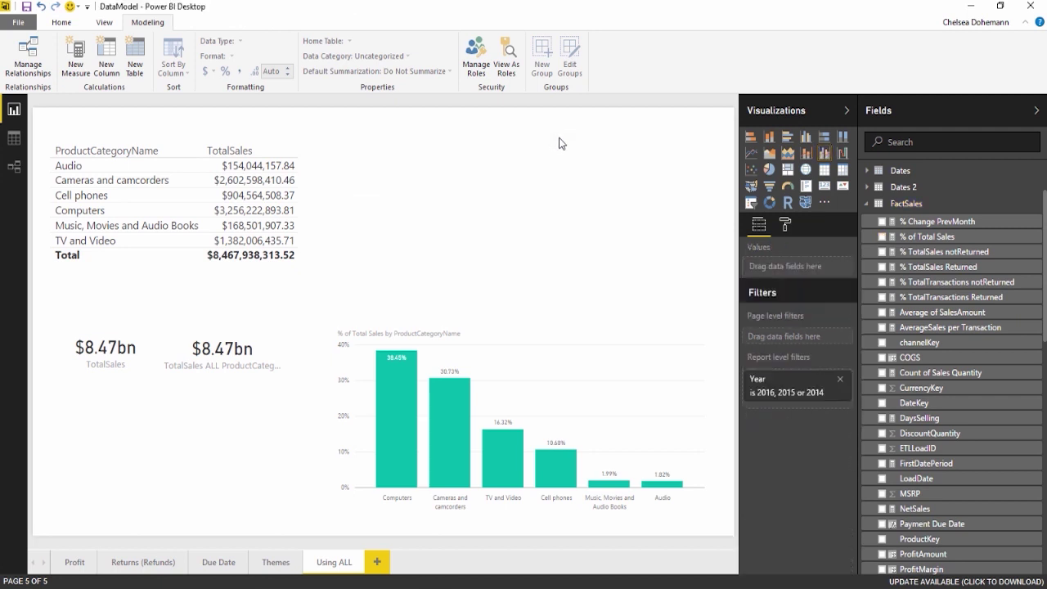
click(193, 139)
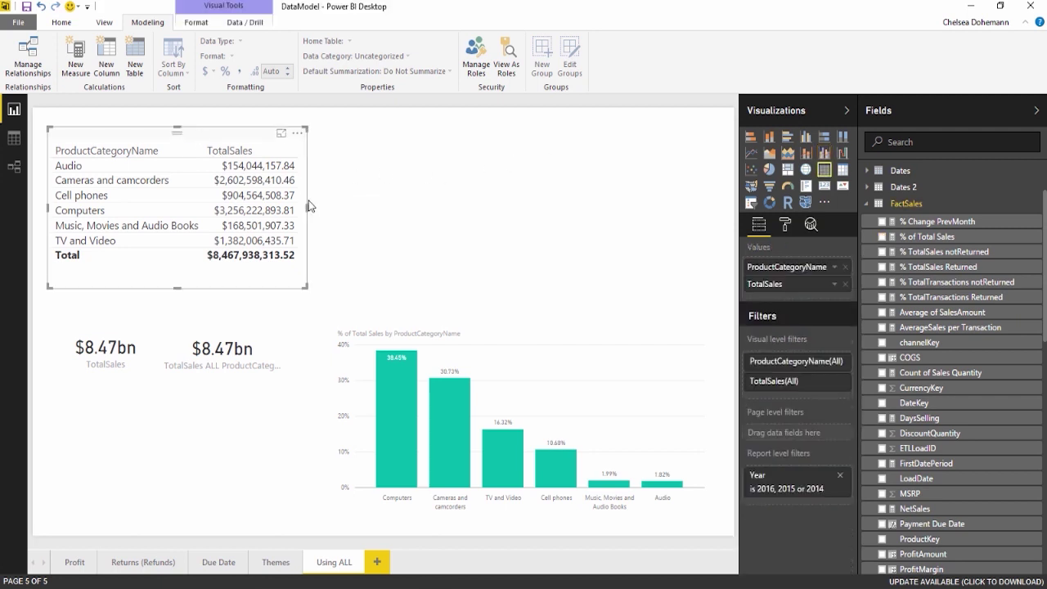
drag(308, 206, 556, 202)
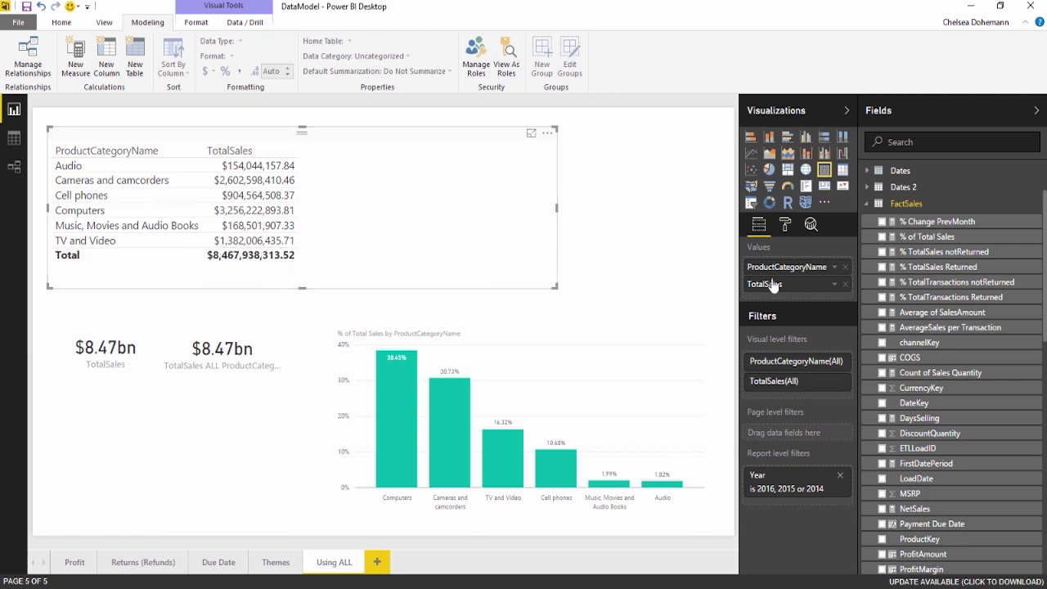
Add ProductSubcategoryName from the ProductSubcategory table to the table visual, placed between ProductCategoryName and TotalSales
scroll(969, 427, down, 2)
scroll(969, 428, down, 5)
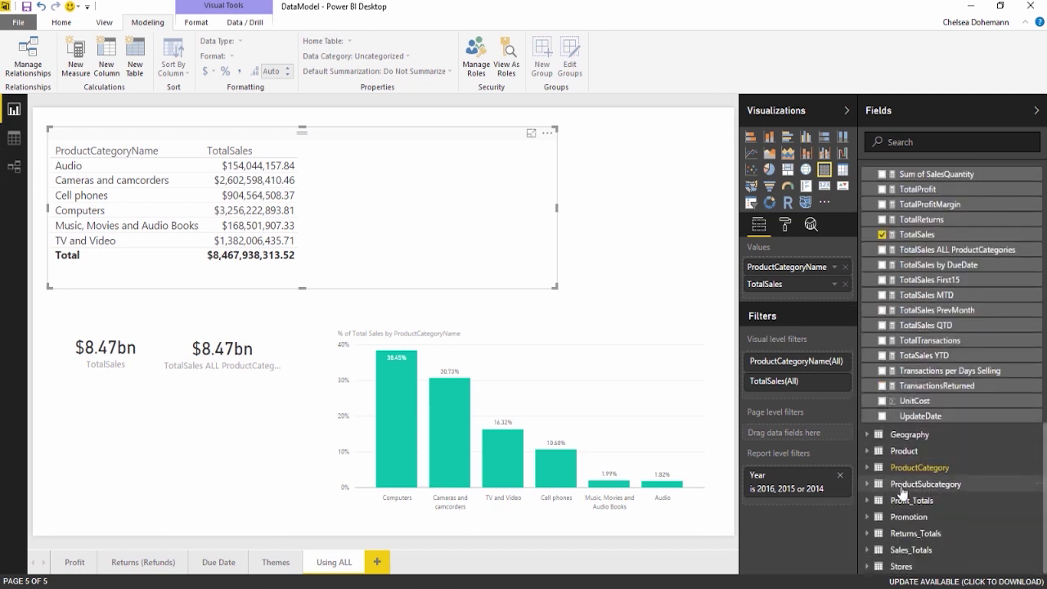
click(880, 491)
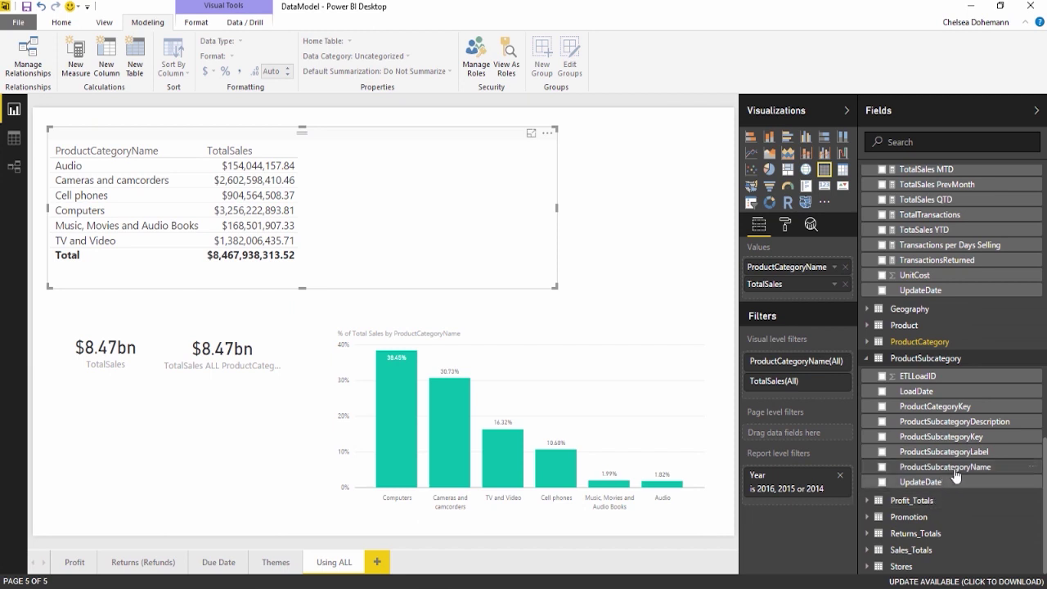
drag(957, 470, 164, 194)
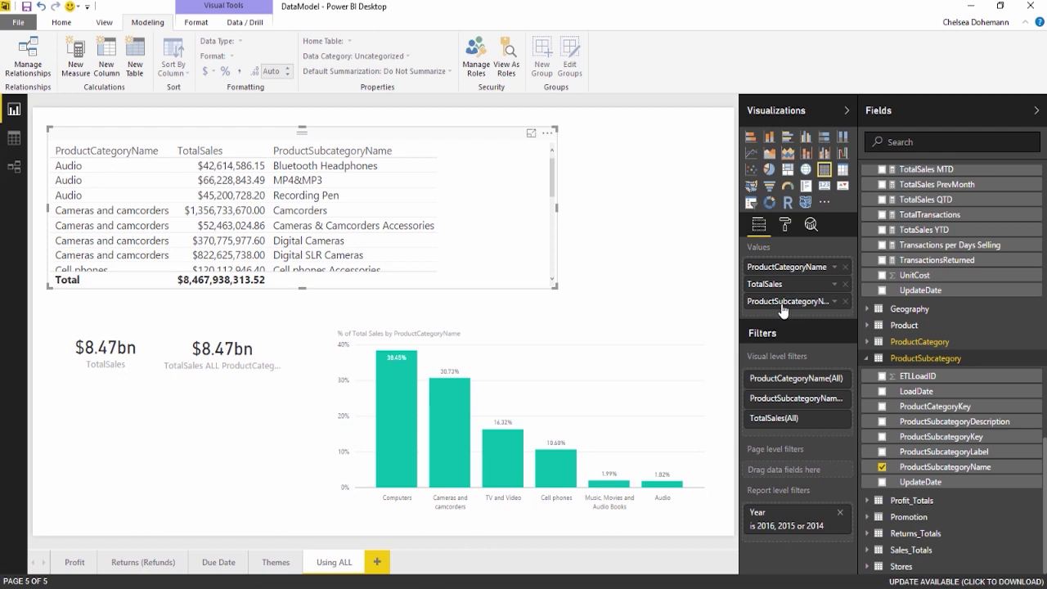
drag(784, 302, 784, 285)
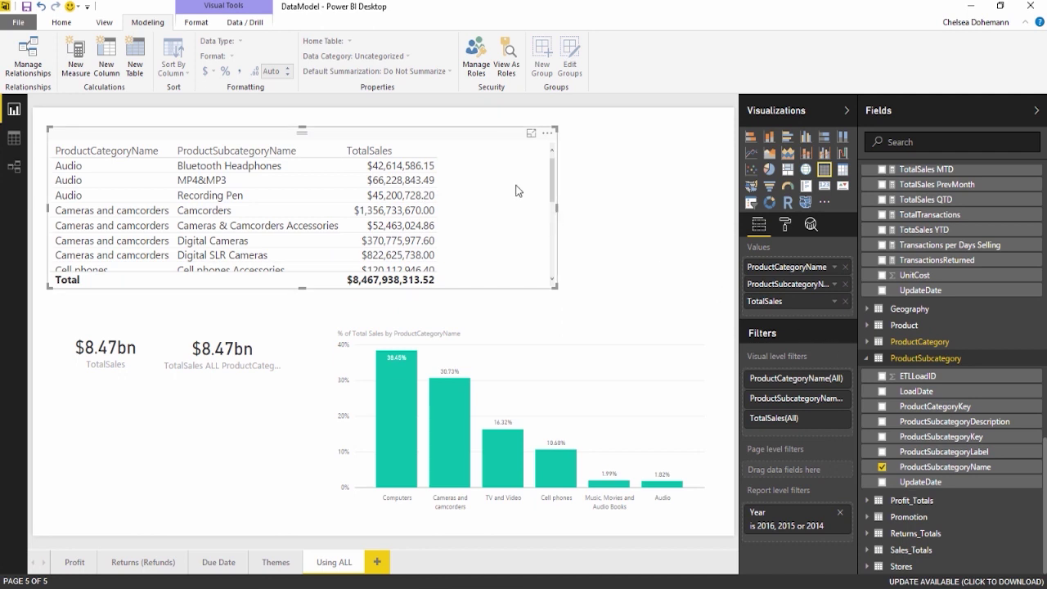
Add the % of Total Sales measure from FactSales as the last column of the table visual
click(865, 360)
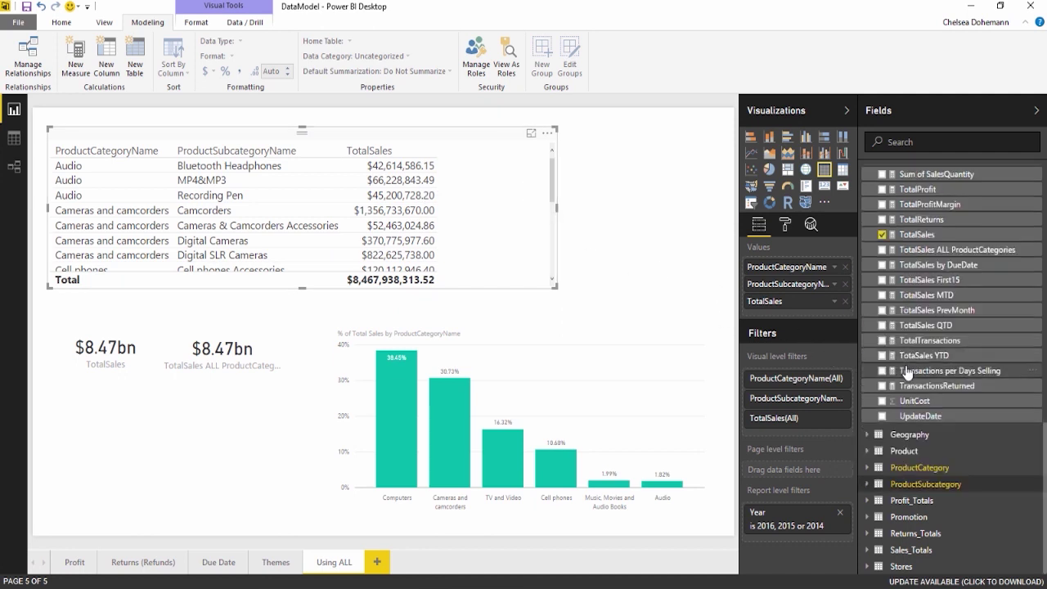
scroll(926, 311, up, 10)
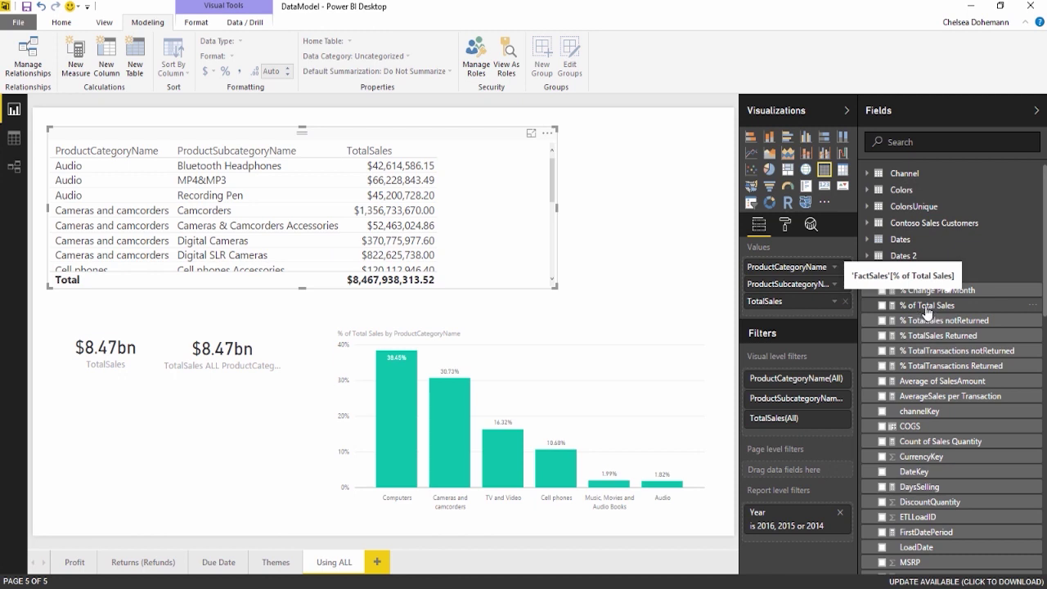
drag(926, 309, 797, 318)
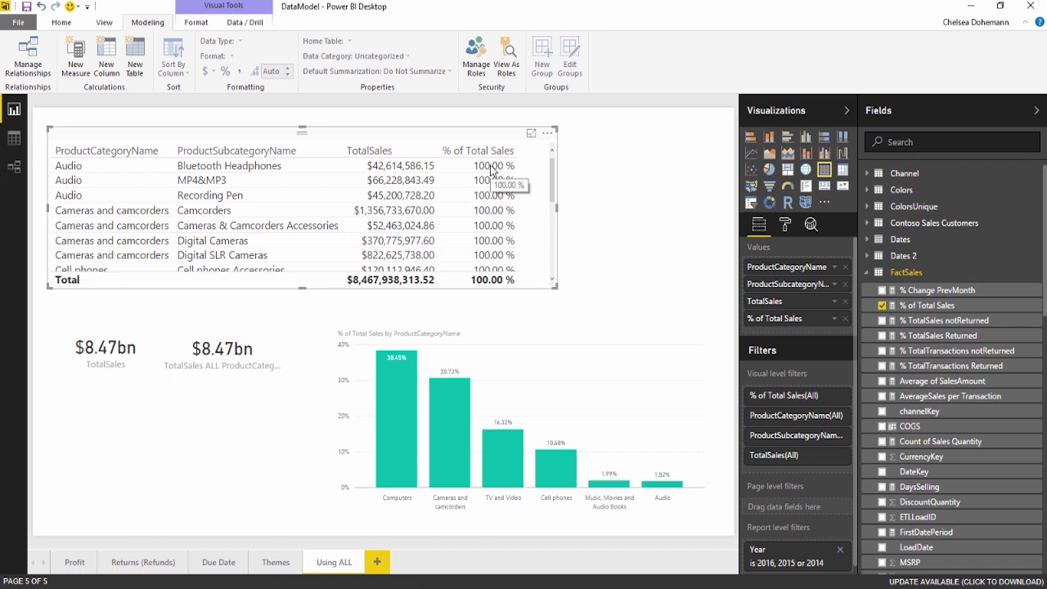
drag(465, 157, 521, 174)
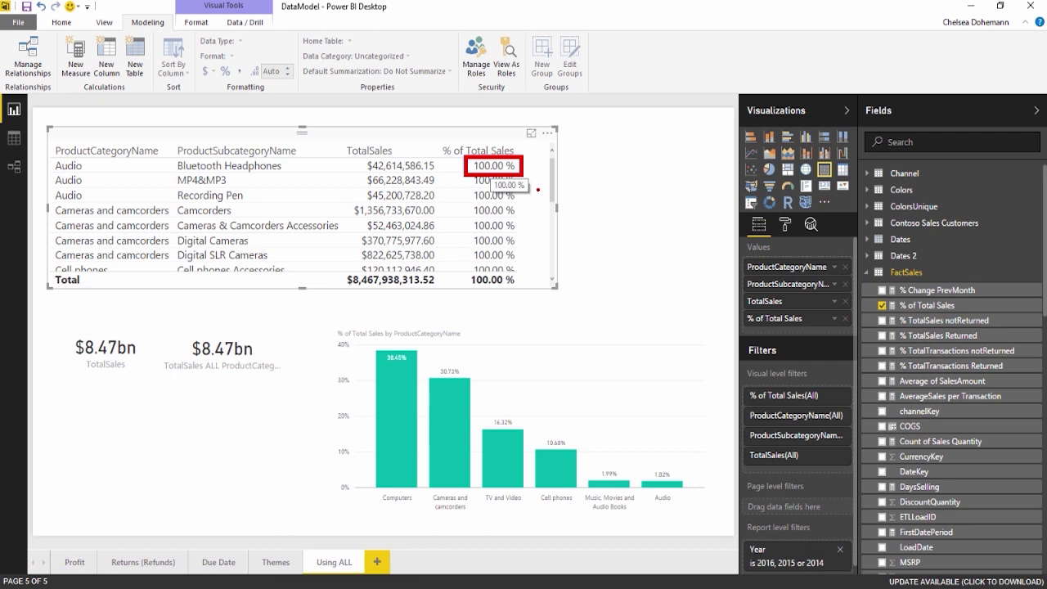
drag(502, 142, 506, 104)
key(ctrl+z)
drag(91, 159, 50, 112)
drag(299, 165, 237, 104)
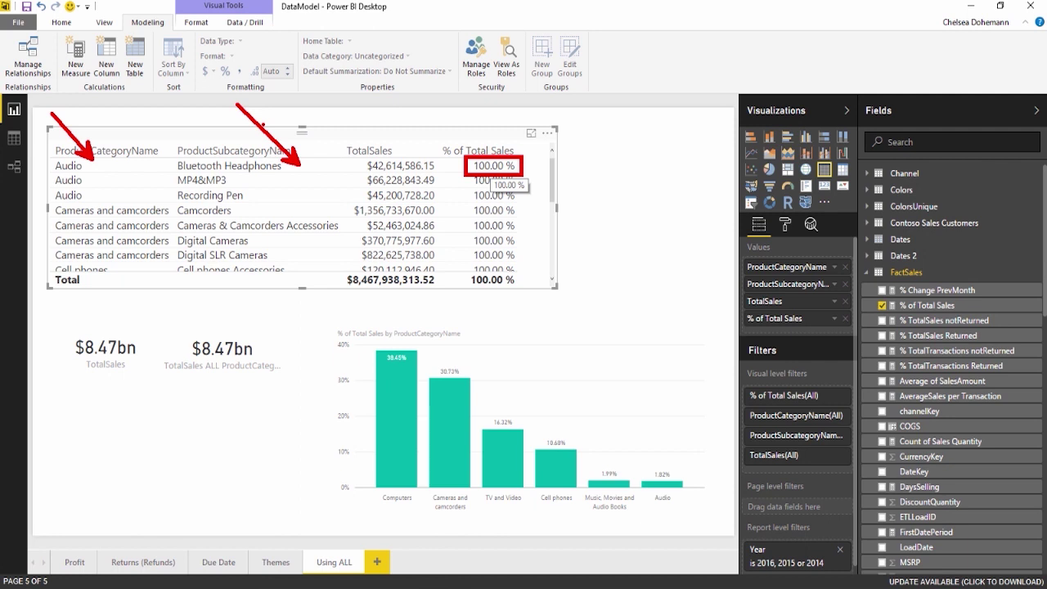
key(ctrl+z)
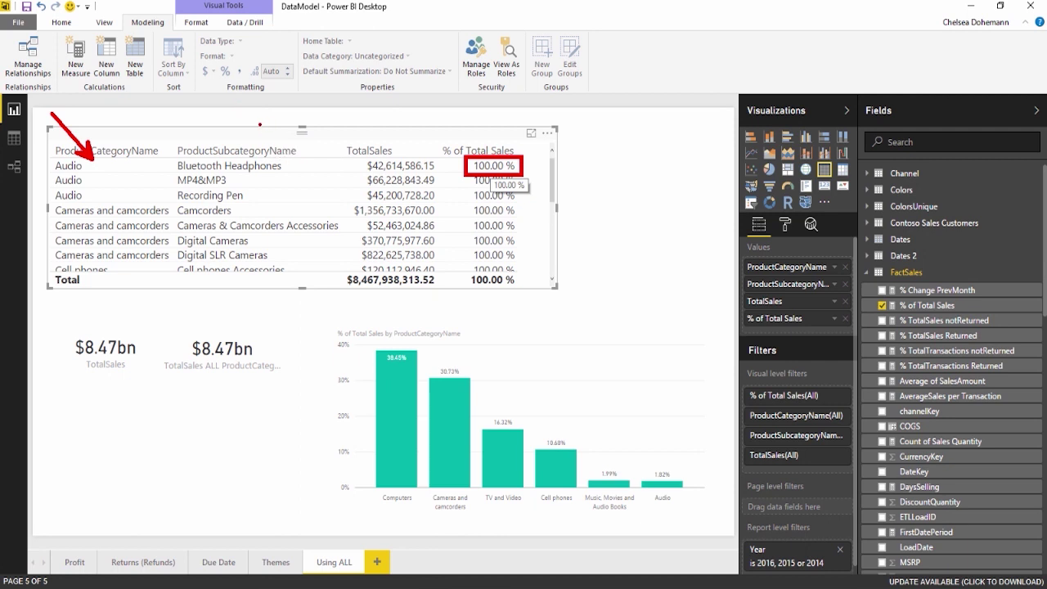
key(ctrl+z)
drag(266, 161, 303, 128)
drag(150, 161, 127, 120)
drag(354, 155, 443, 175)
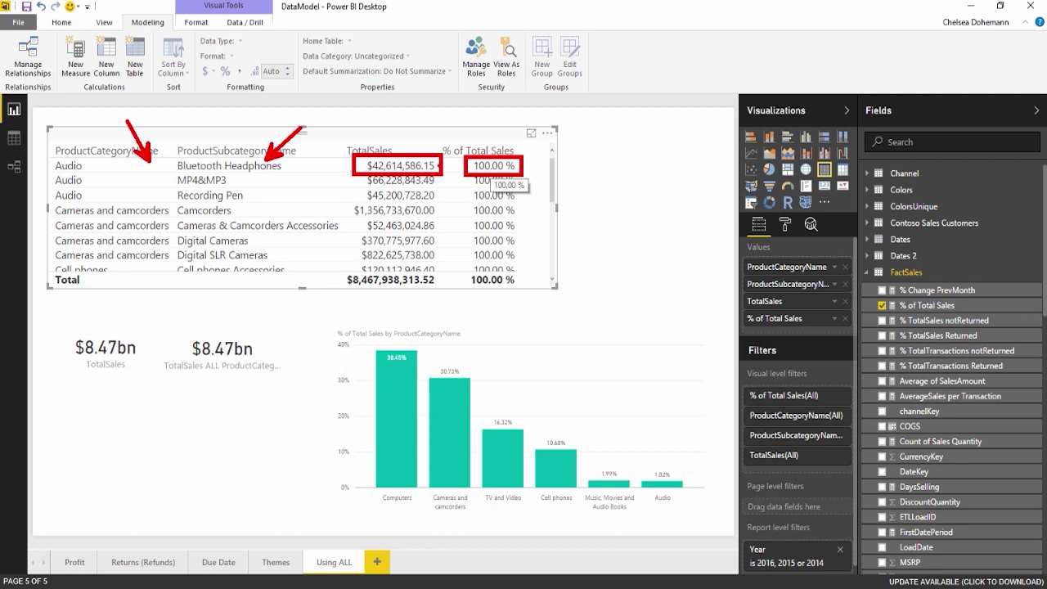
key(ctrl+z)
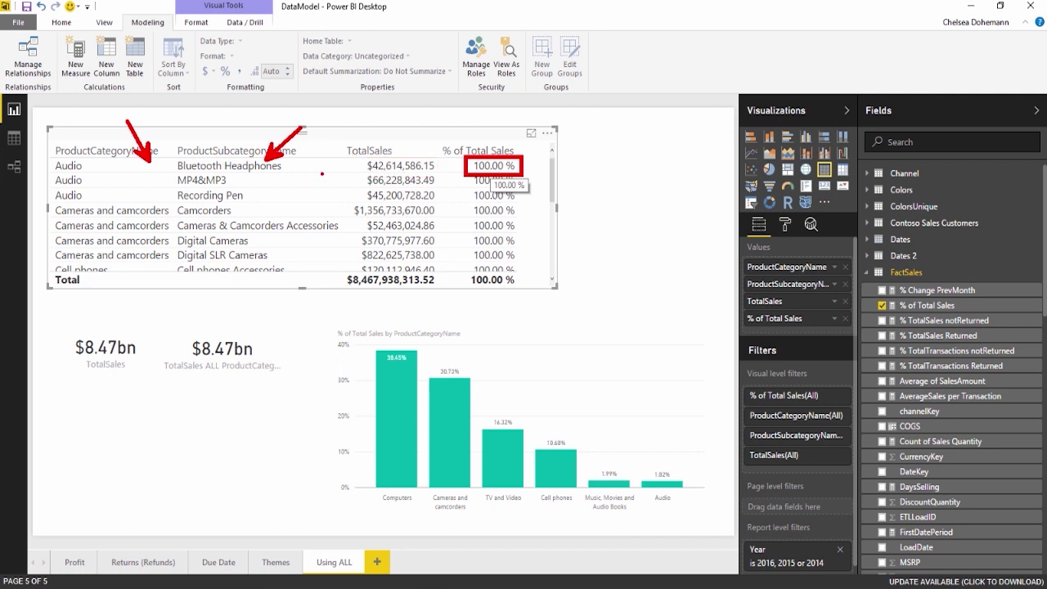
drag(174, 153, 291, 175)
drag(43, 153, 97, 173)
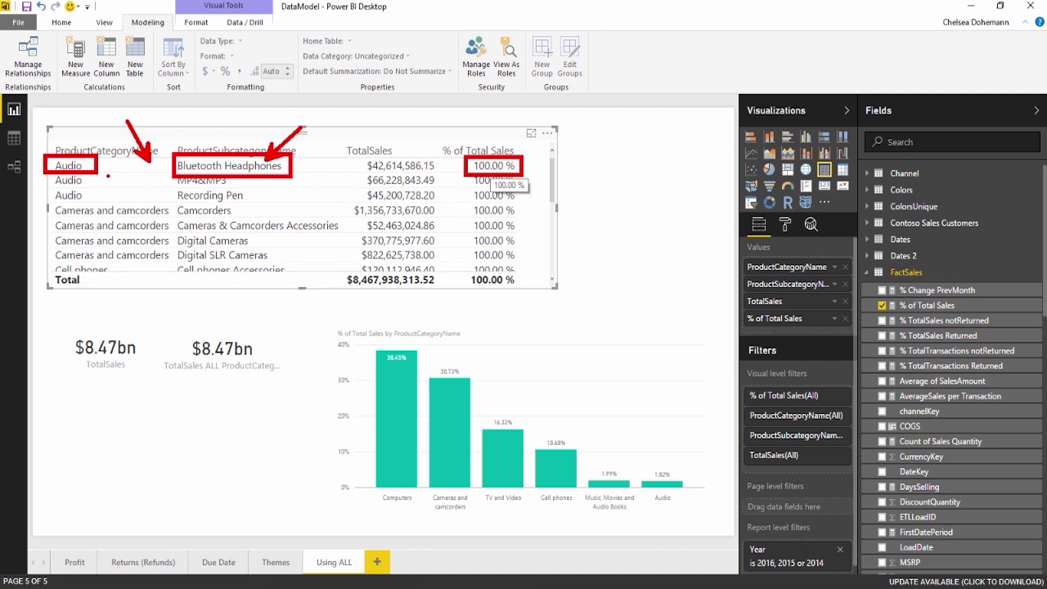
key(Escape)
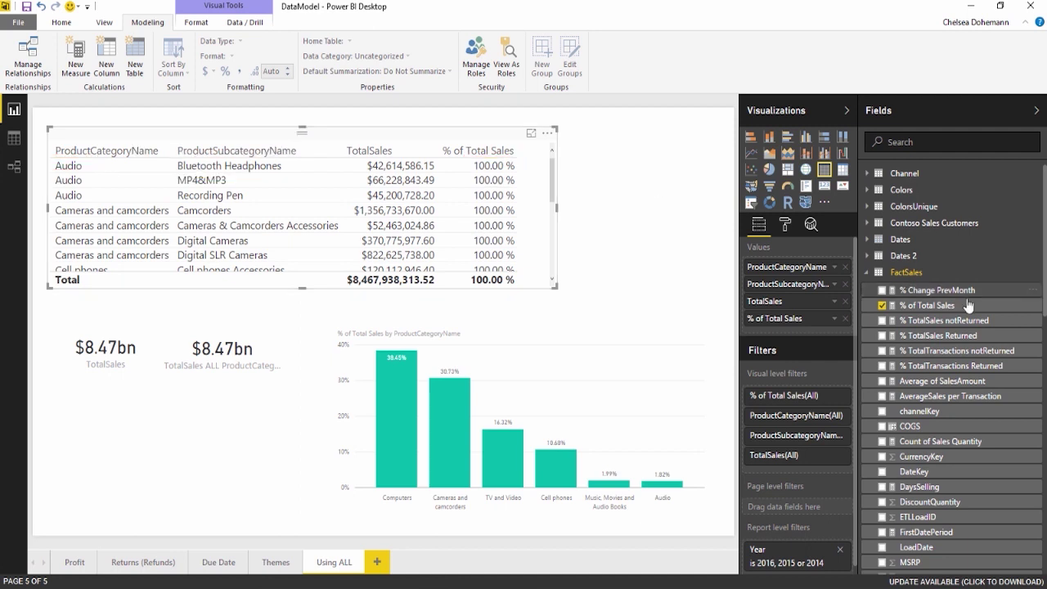
Review the formulas of the % of Total Sales and TotalSales ALL ProductCategories measures in FactSales
click(934, 307)
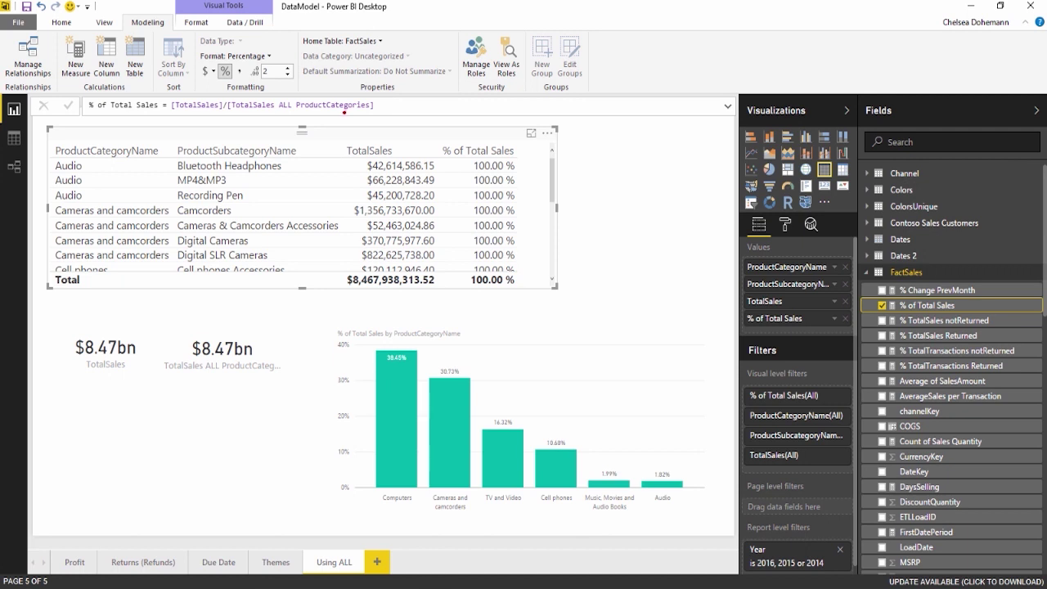
mouse_move(223, 96)
mouse_down()
mouse_move(314, 115)
mouse_move(387, 114)
mouse_up()
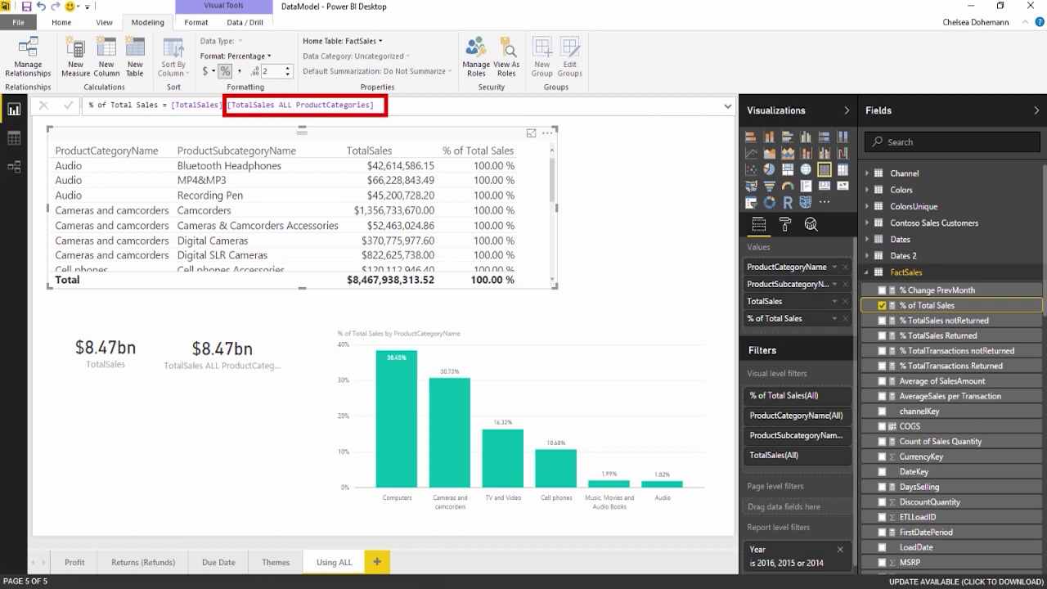
key(Escape)
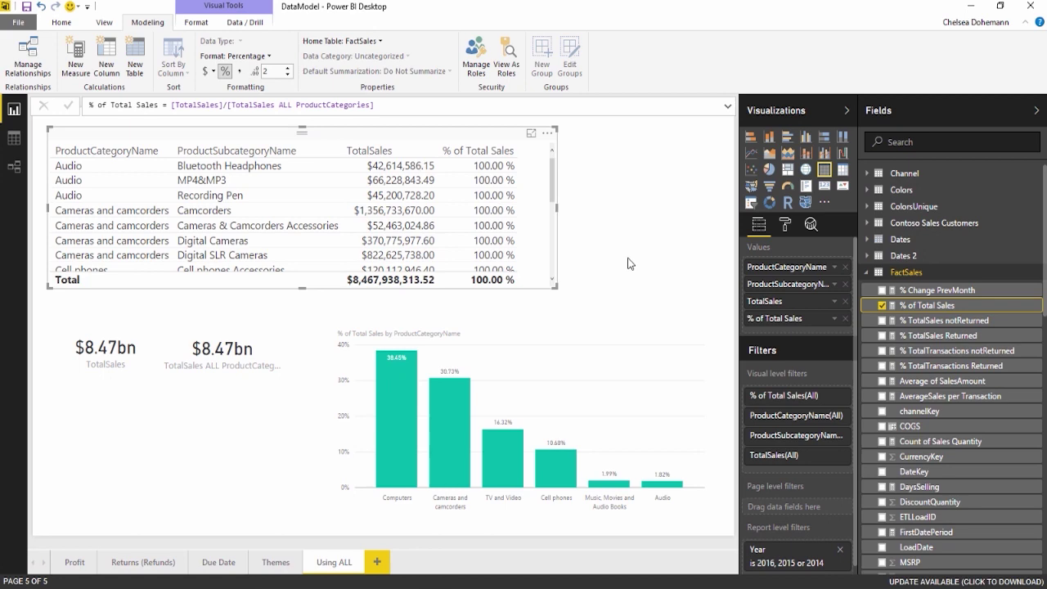
scroll(920, 433, down, 15)
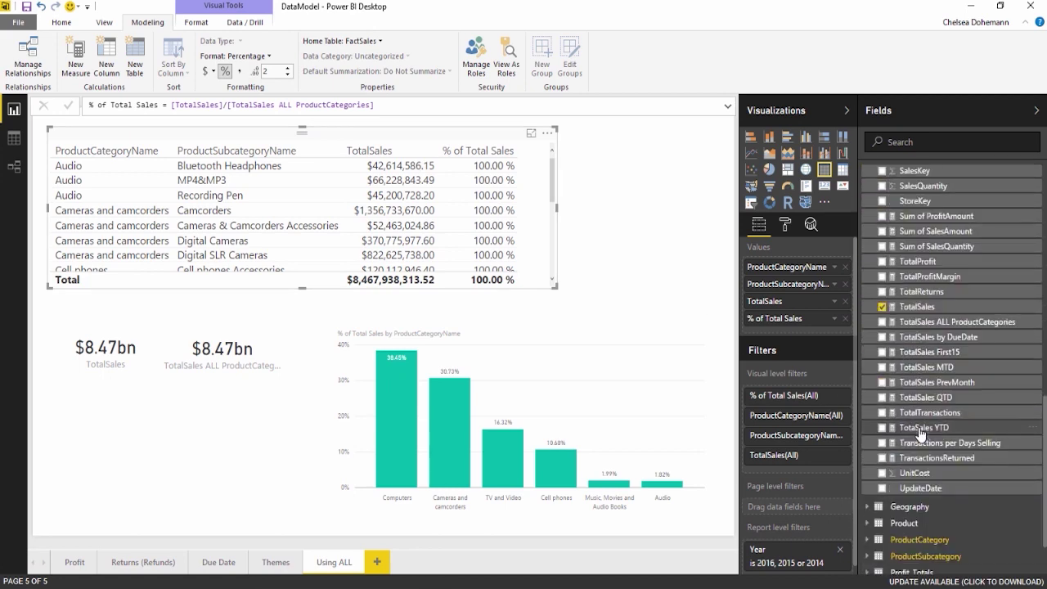
click(928, 326)
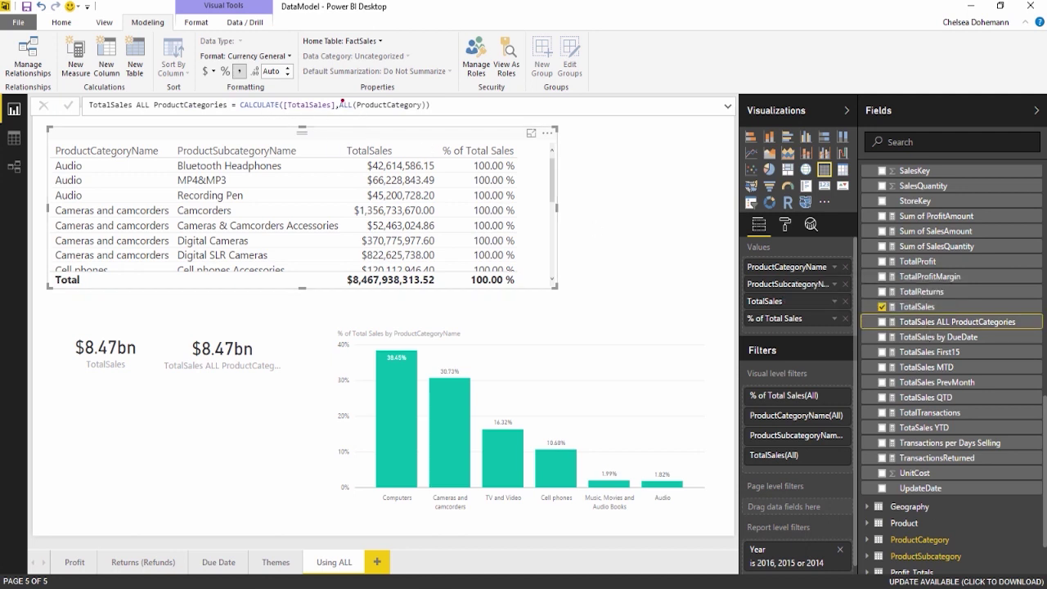
drag(333, 91, 436, 126)
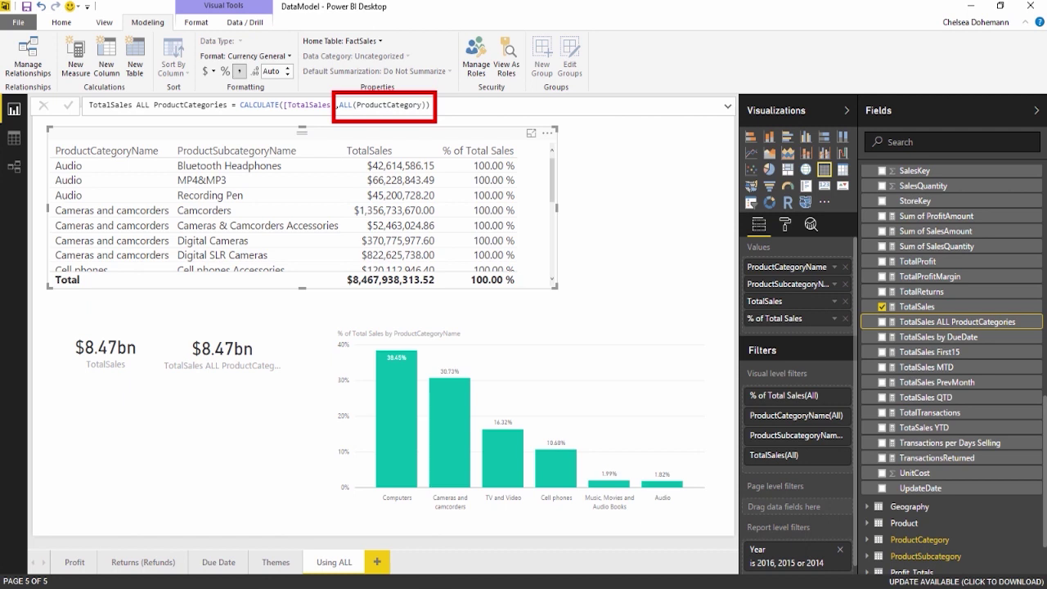
key(Escape)
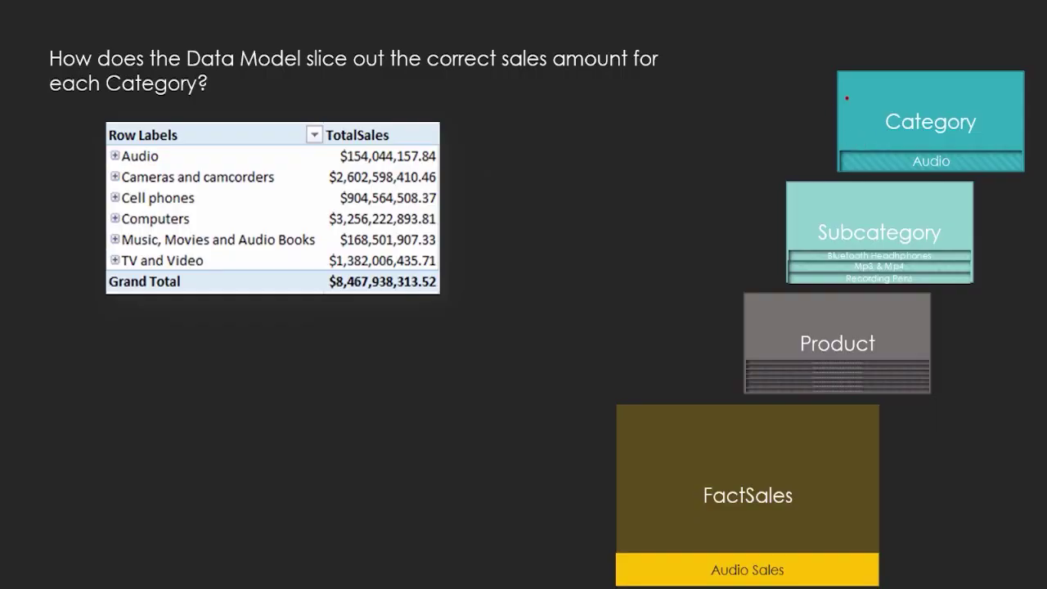
drag(854, 101, 784, 50)
drag(790, 228, 964, 254)
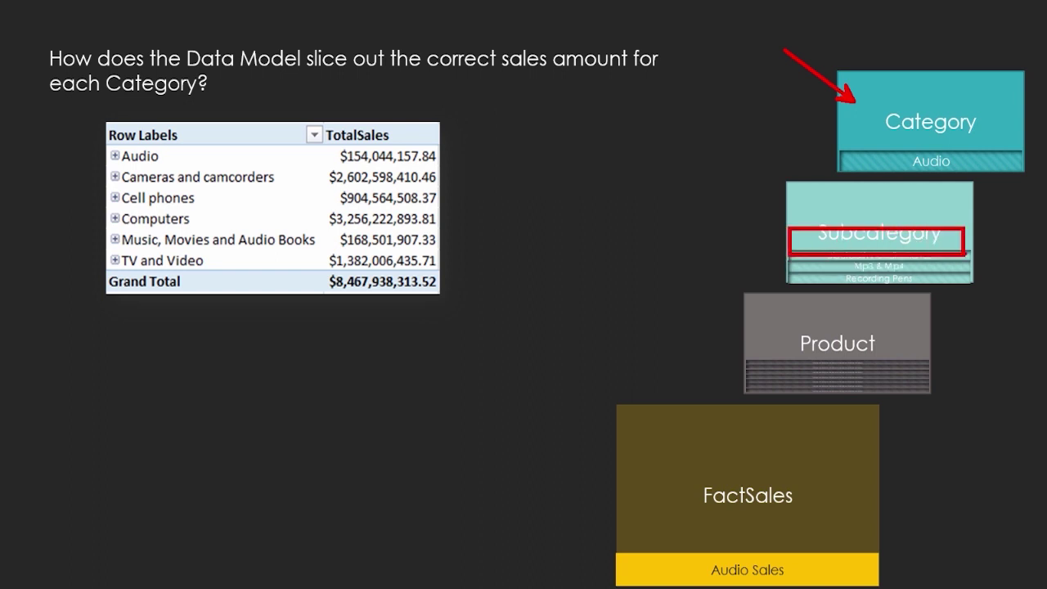
drag(710, 421, 787, 255)
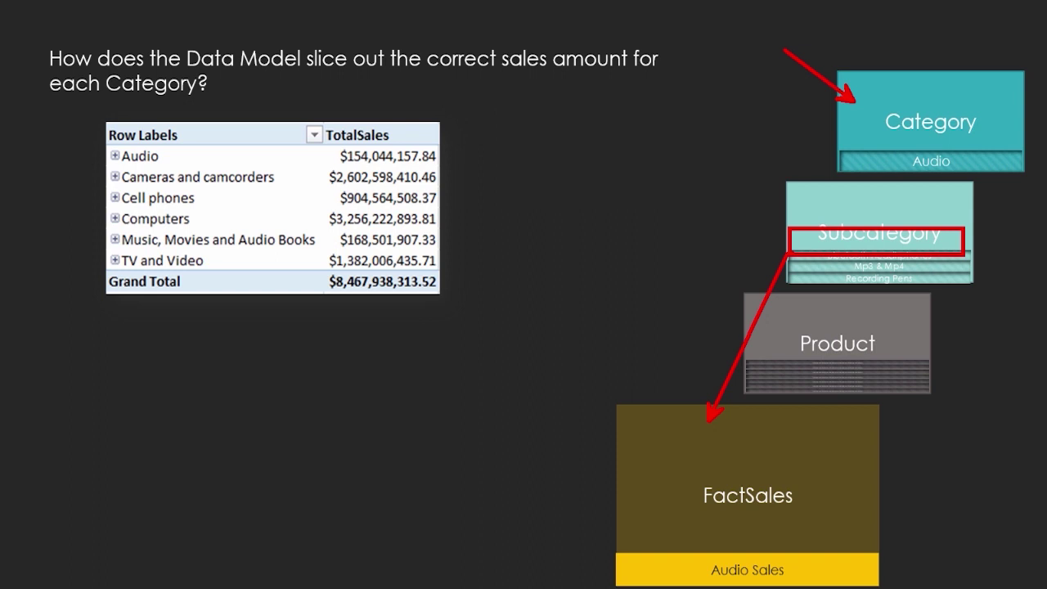
key(e)
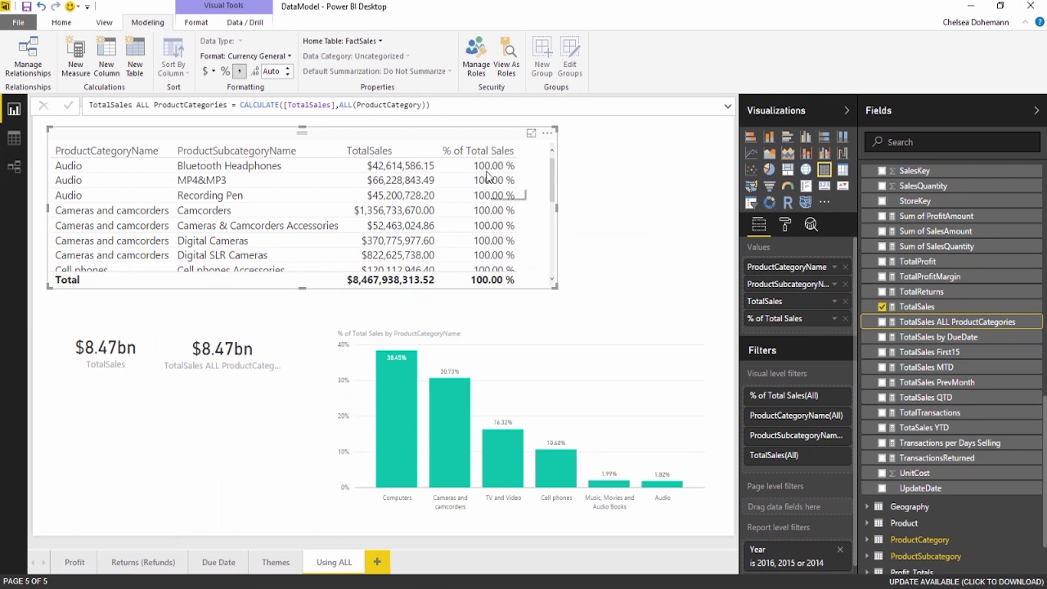
Examine the % of Total Sales values for the Audio subcategories against the TotalSales ALL ProductCategories formula
drag(456, 150, 517, 177)
drag(65, 159, 49, 138)
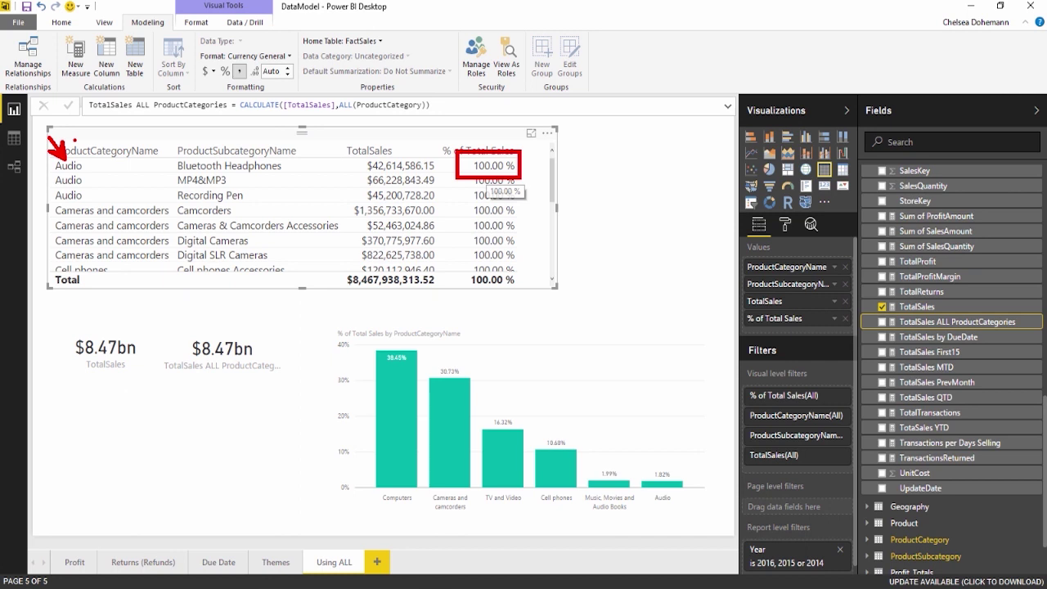
mouse_move(167, 155)
mouse_down()
mouse_move(201, 170)
mouse_move(296, 177)
mouse_up()
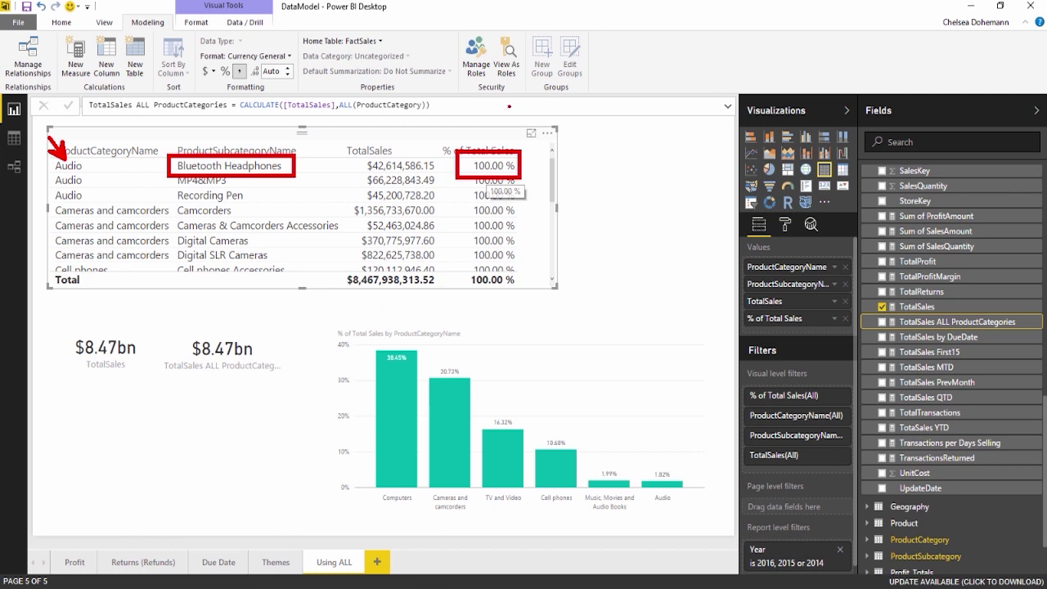
key(Escape)
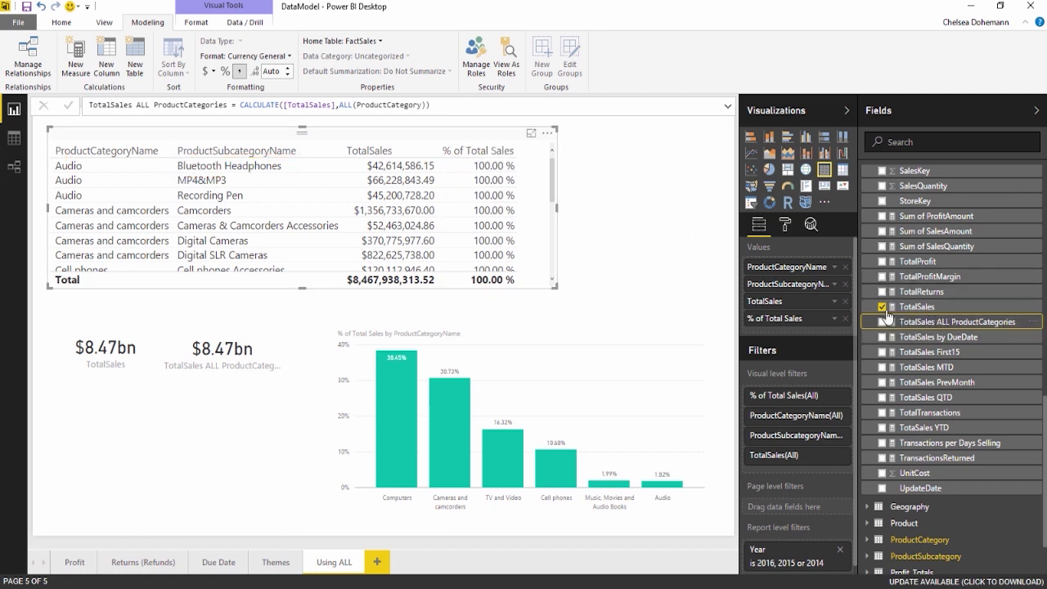
drag(430, 105, 149, 99)
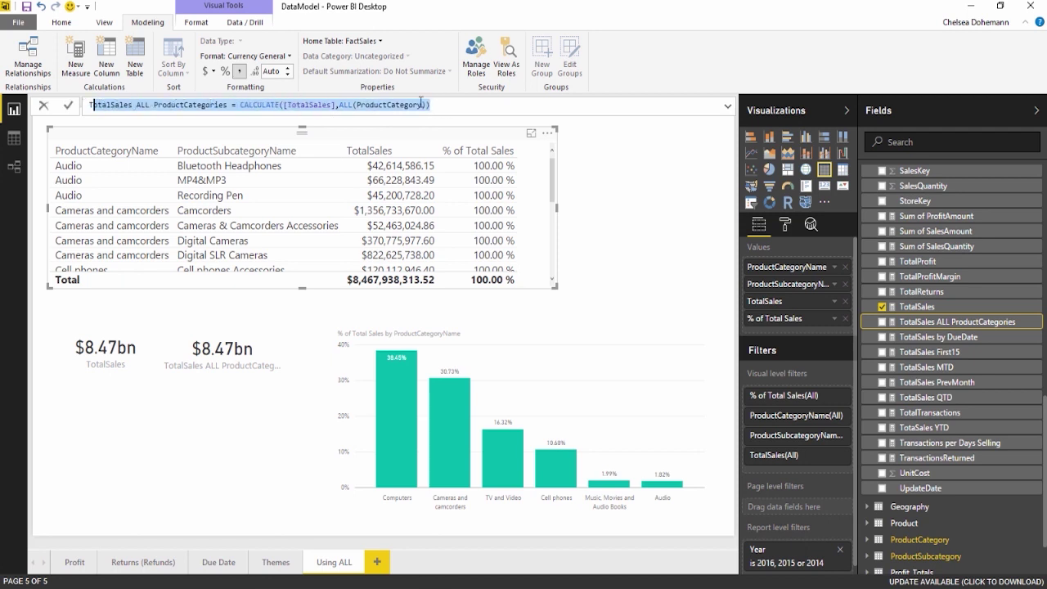
click(463, 103)
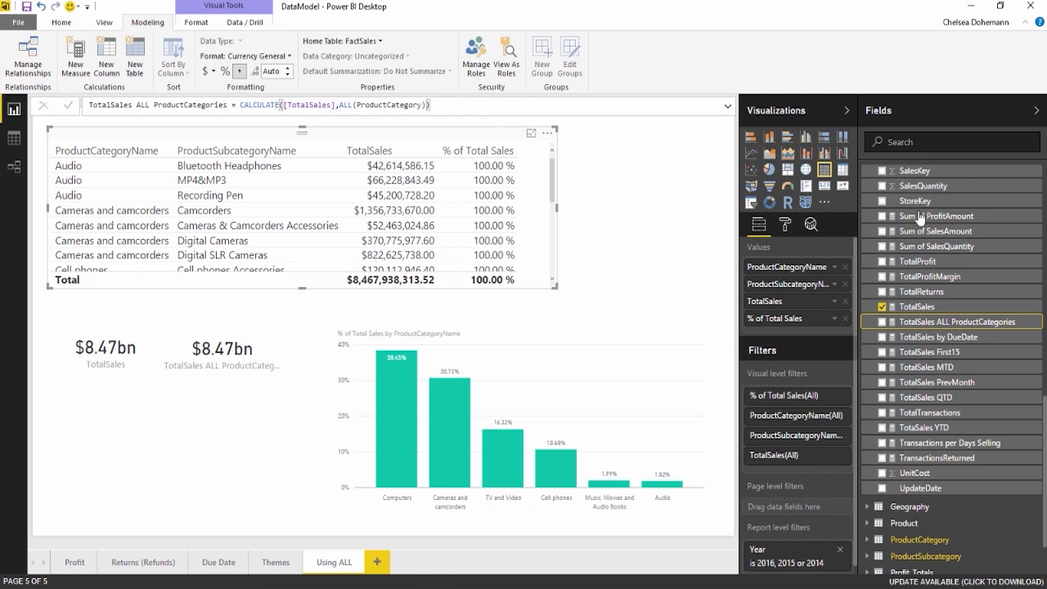
Start creating a new measure in the FactSales table
scroll(920, 218, up, 10)
scroll(922, 268, up, 2)
right_click(917, 272)
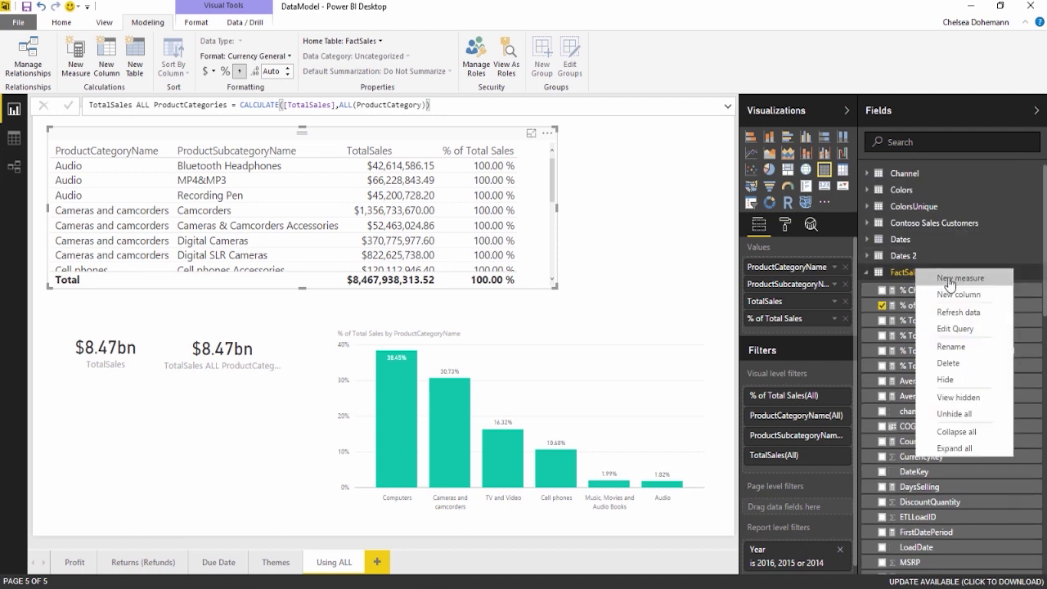
Create the FactSales measure TotalSales ALL ProductSubcategories = CALCULATE([TotalSales],ALL(ProductSubcategory))
click(949, 279)
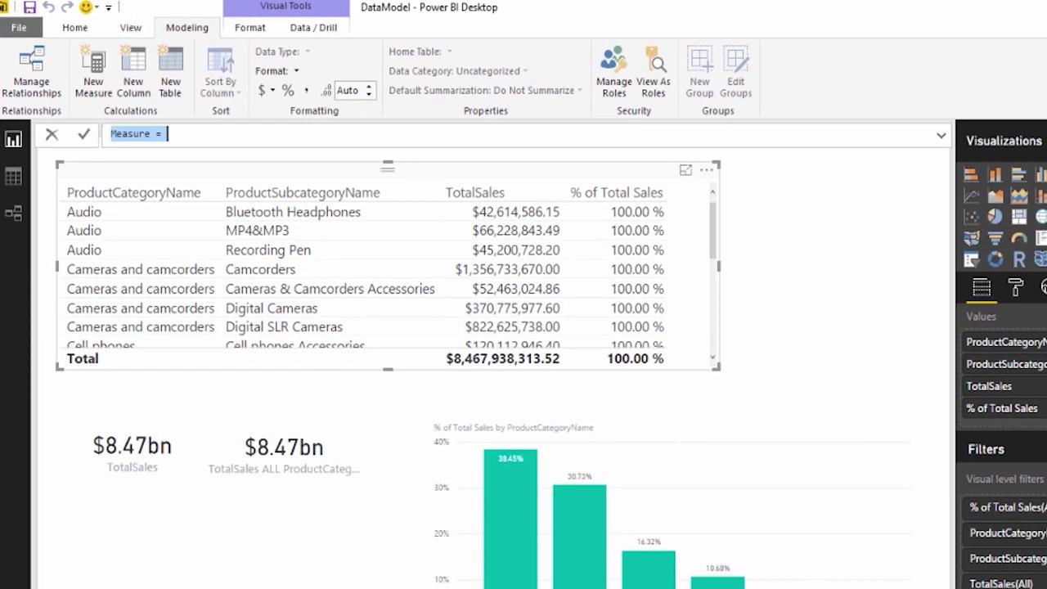
text(TotalSales ALL ProductSubcategories)
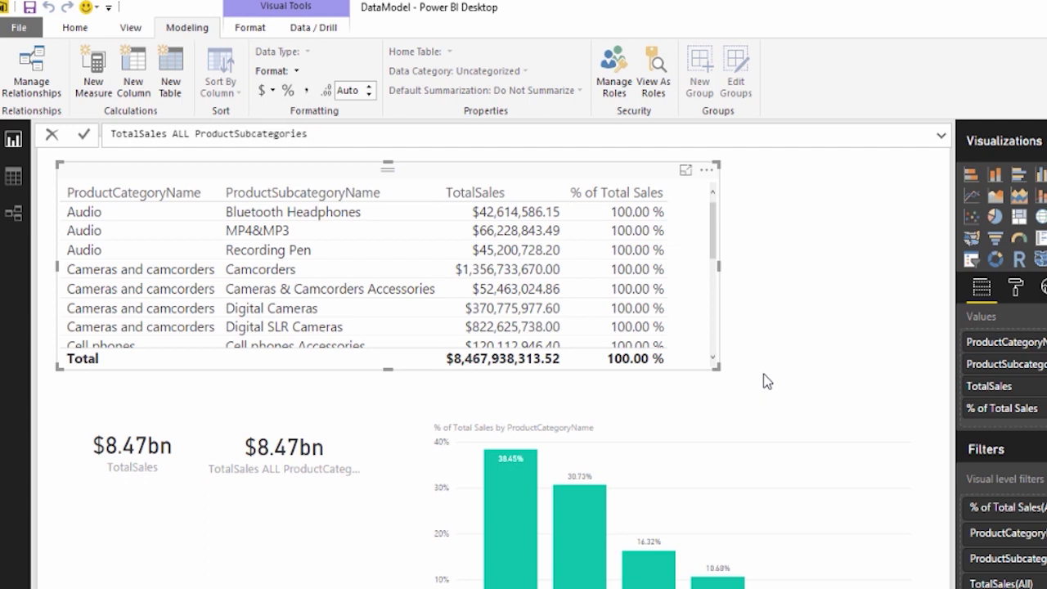
text( = CALCUL)
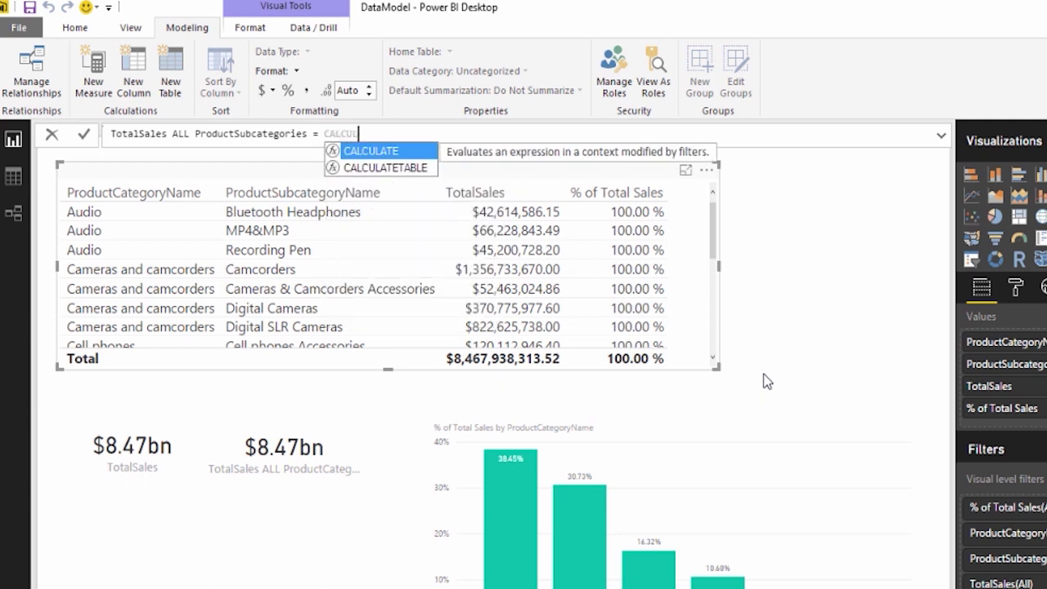
text(ATE(T)
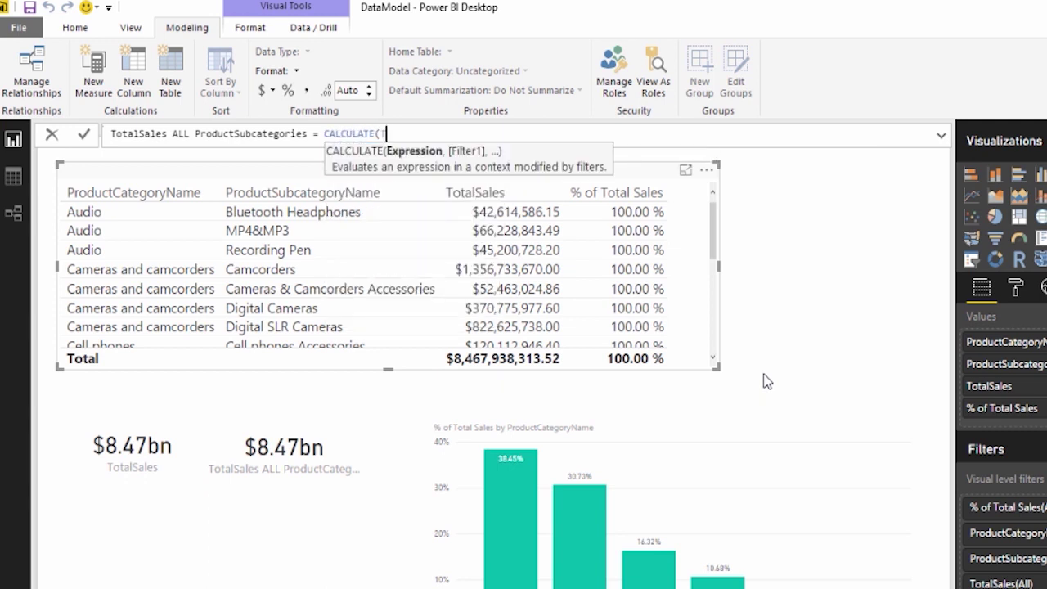
text(otal)
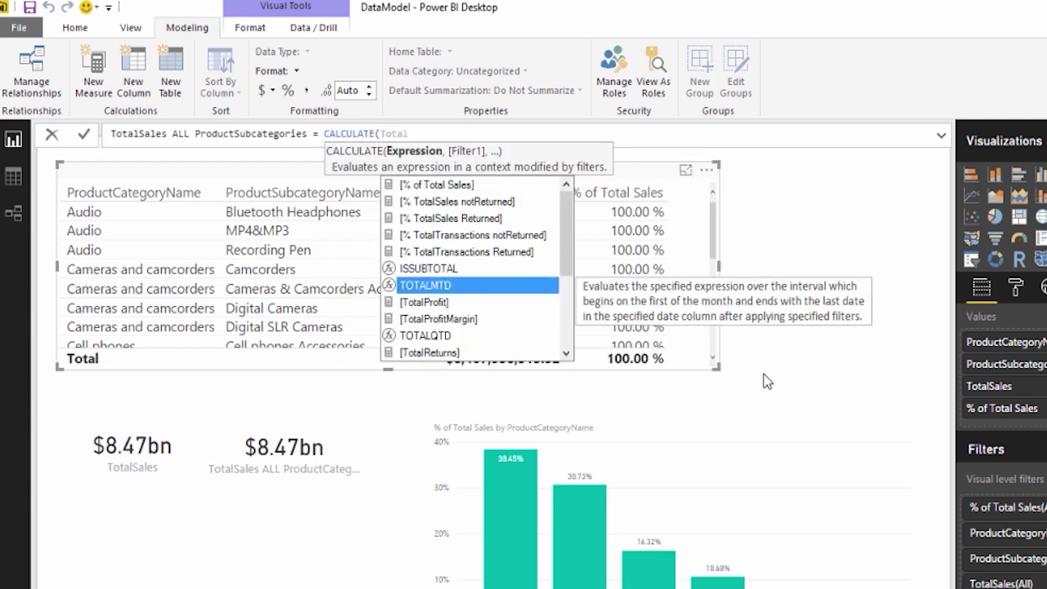
text(Sa)
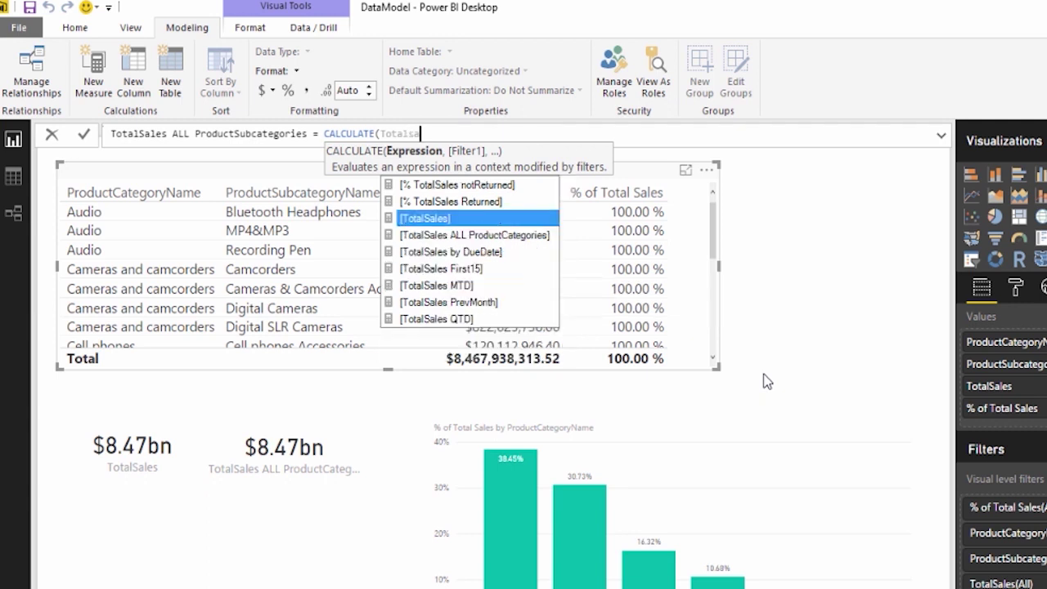
key(Tab)
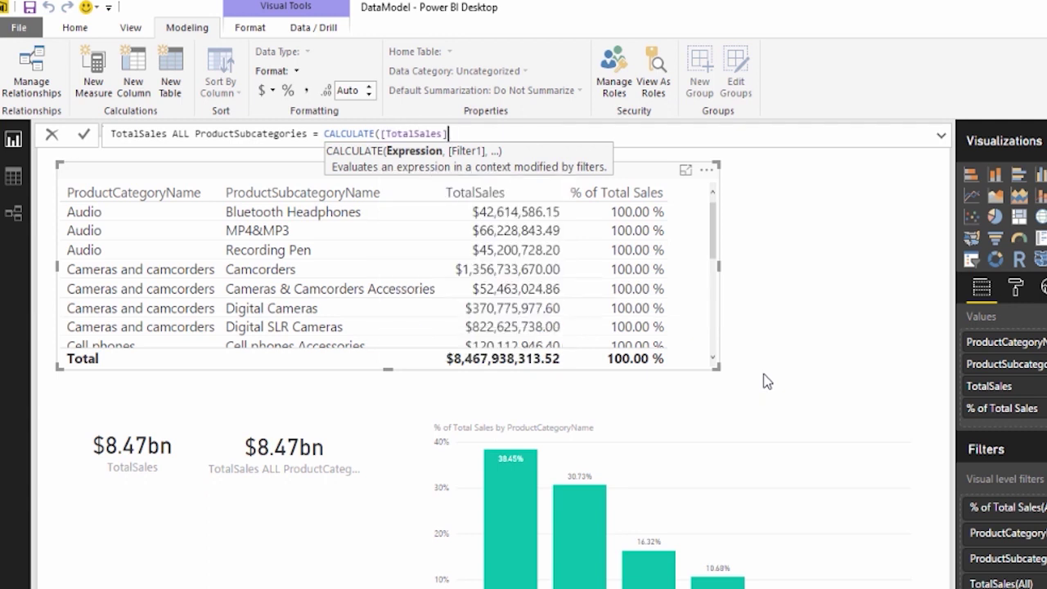
text(,A)
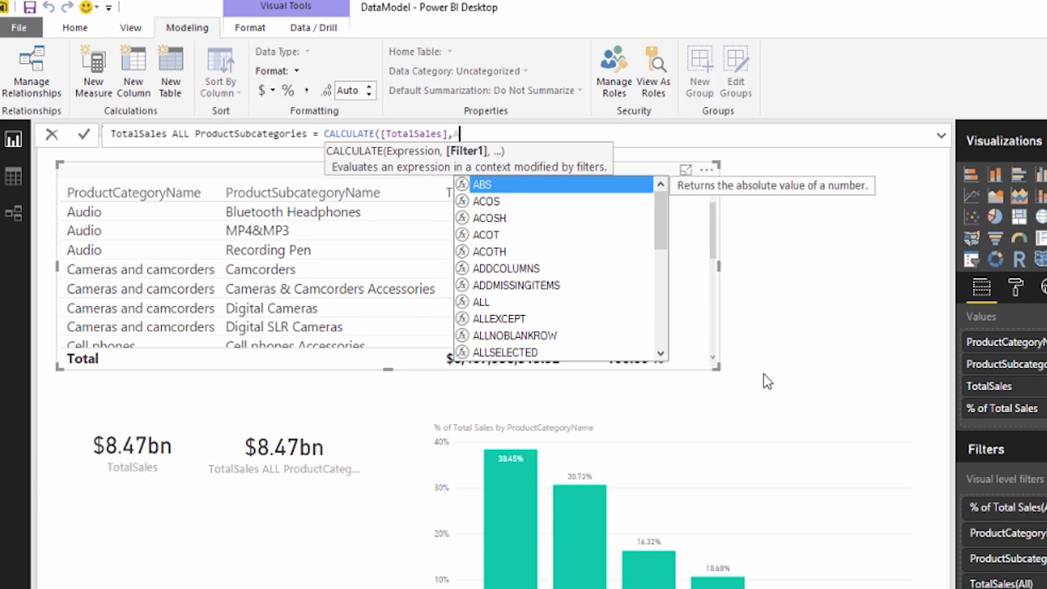
text(LL)
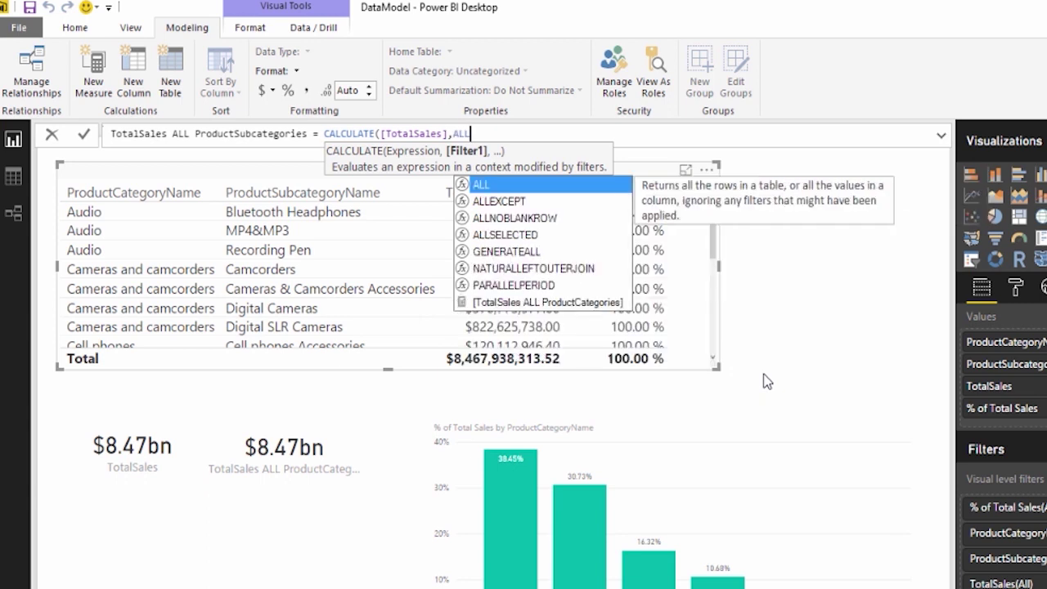
text(()
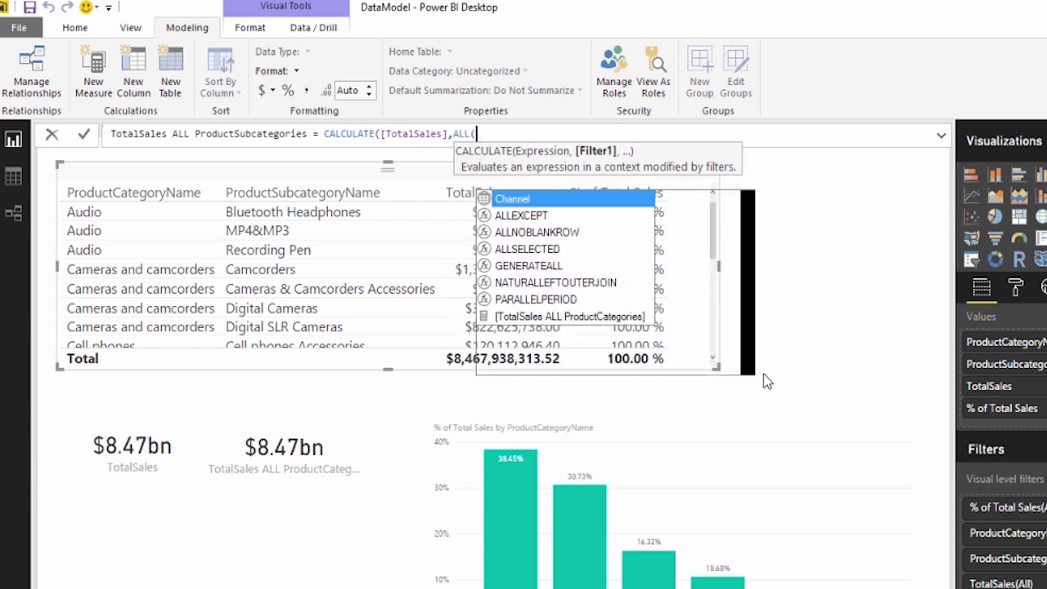
text(Product)
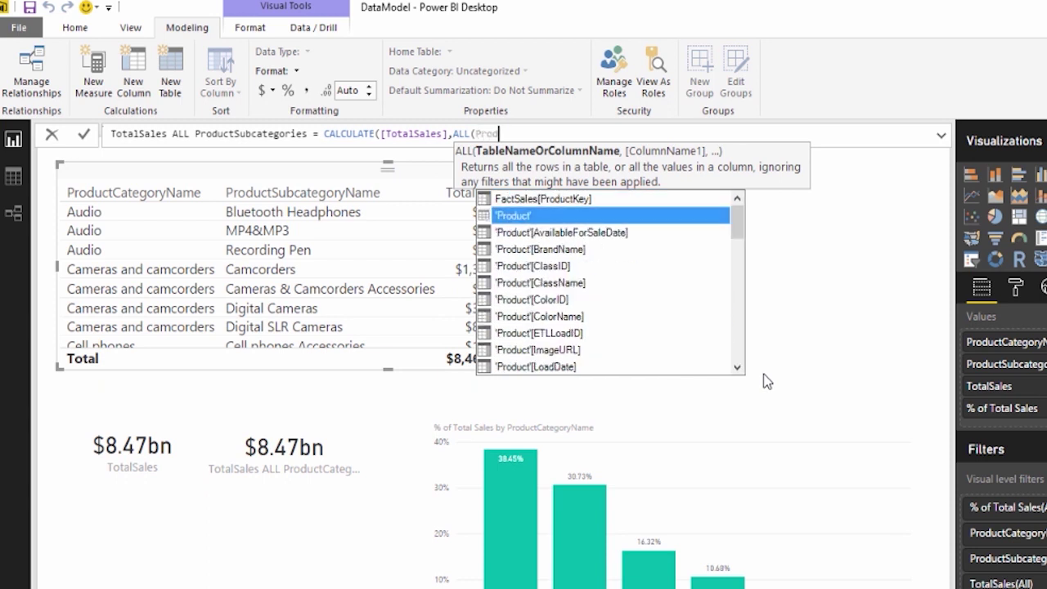
text(Sub)
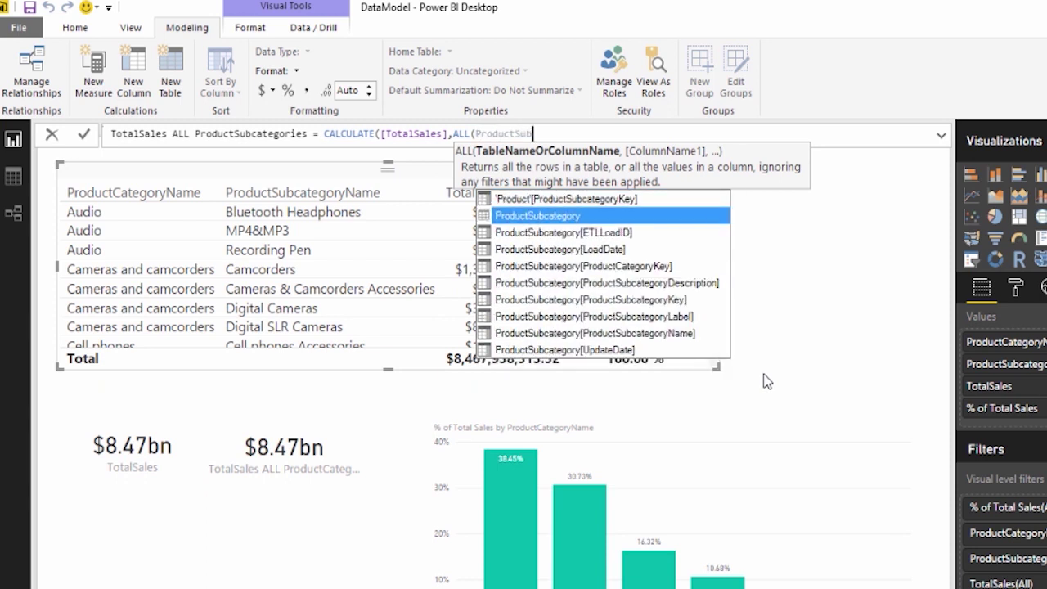
text(category))
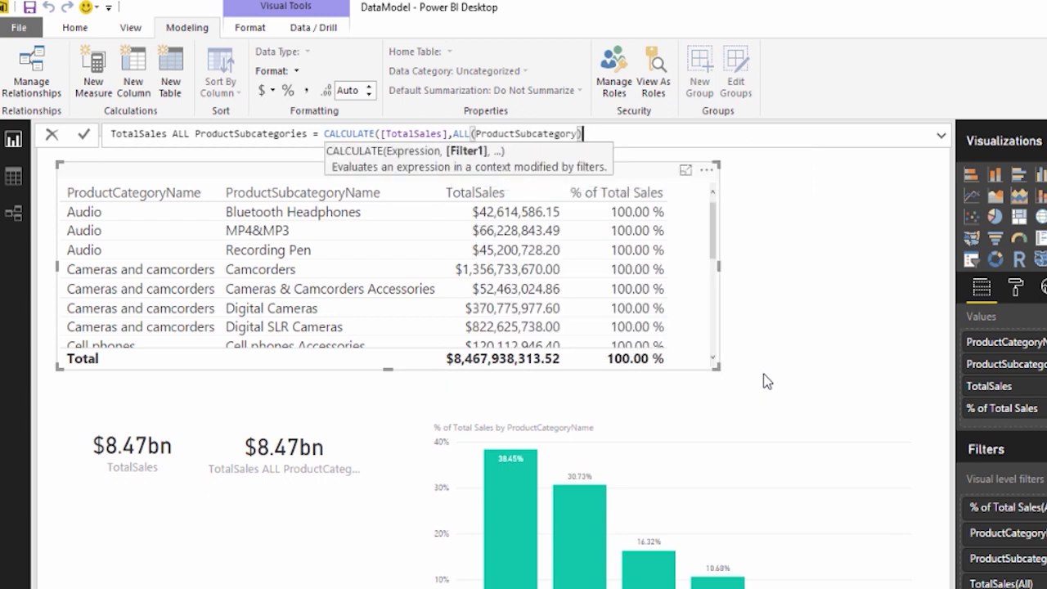
text())
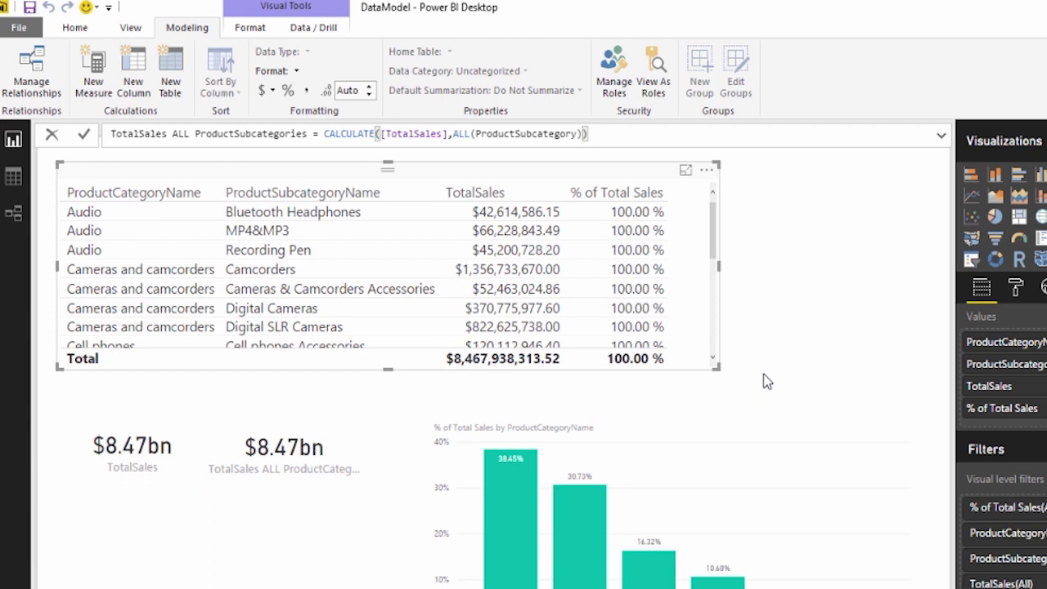
key(Return)
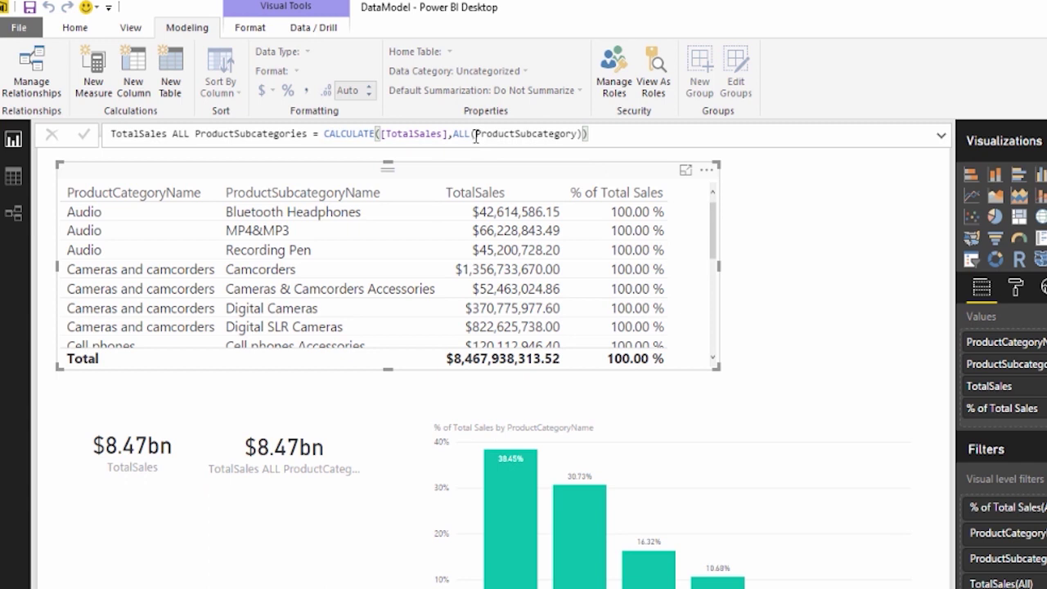
drag(453, 136, 584, 136)
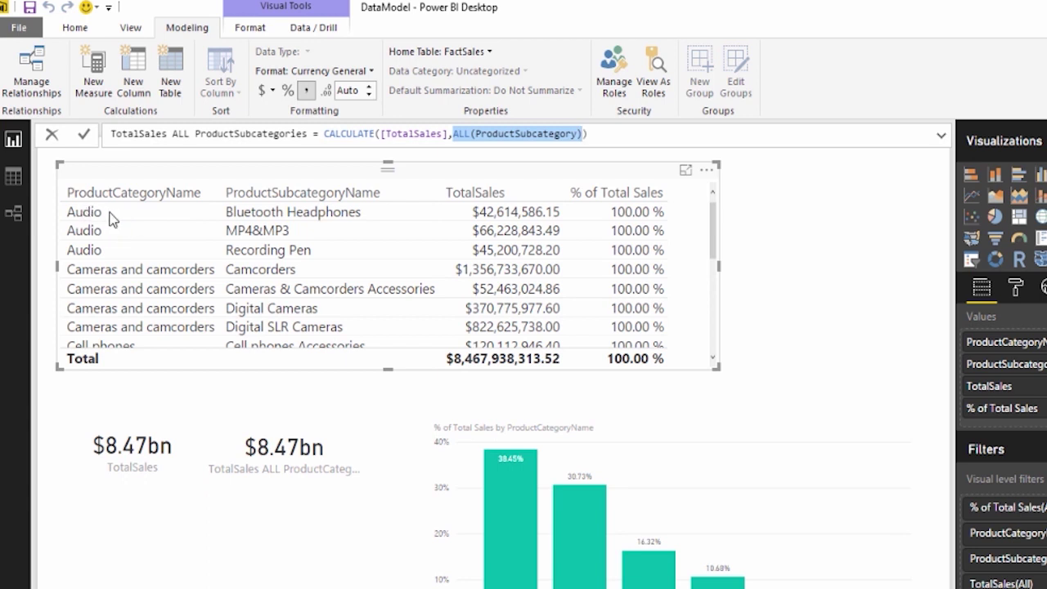
click(615, 137)
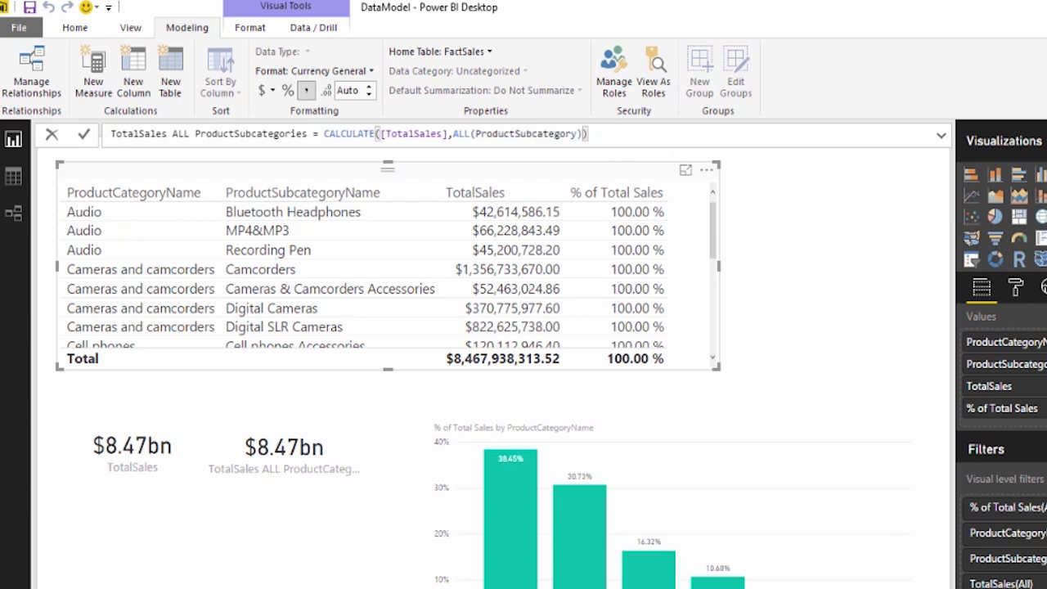
key(Return)
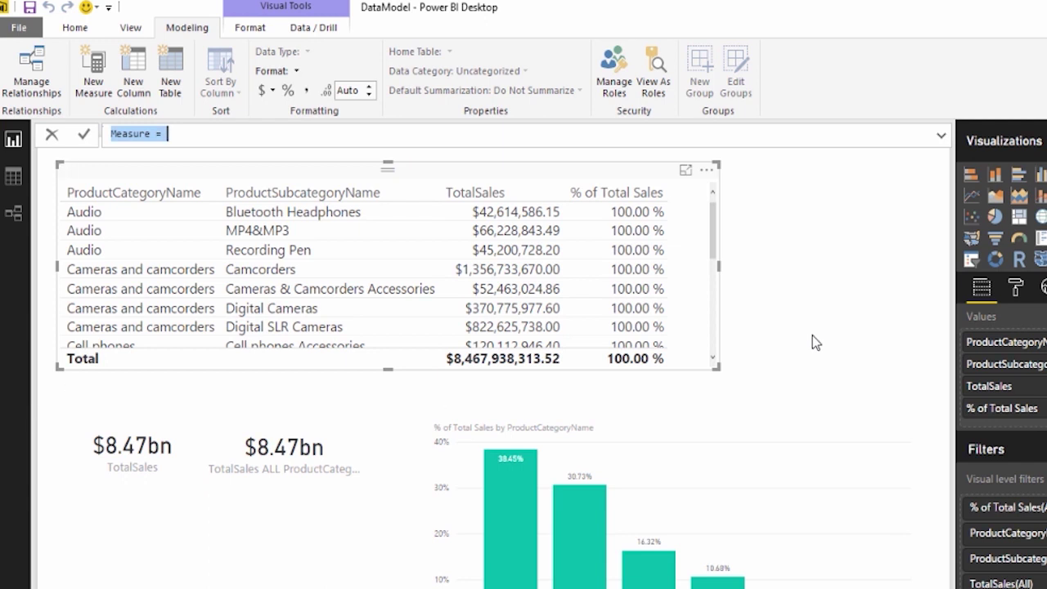
Create a second FactSales measure, % TotalSales of Parent Category = [TotalSales]/[TotalSales ALL ProductSubcategories]
text(% Total)
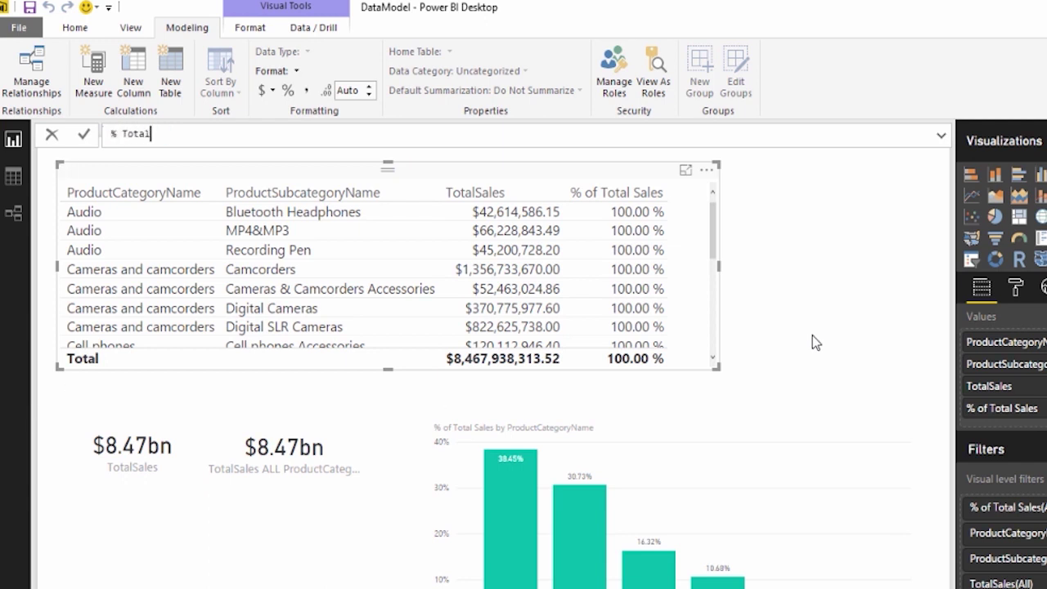
text(Sales of Parent Category)
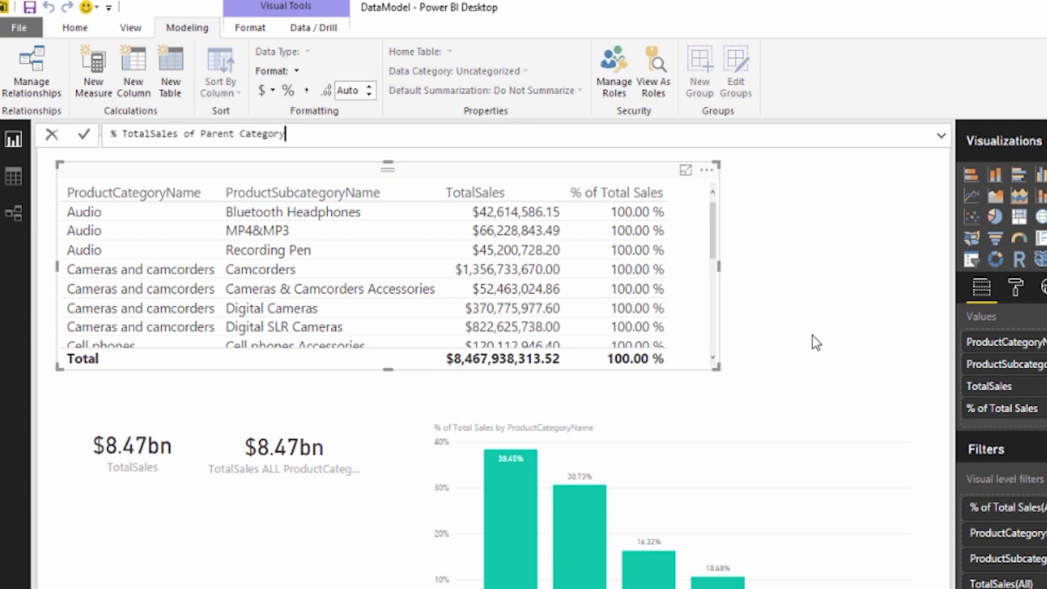
text( = Tot)
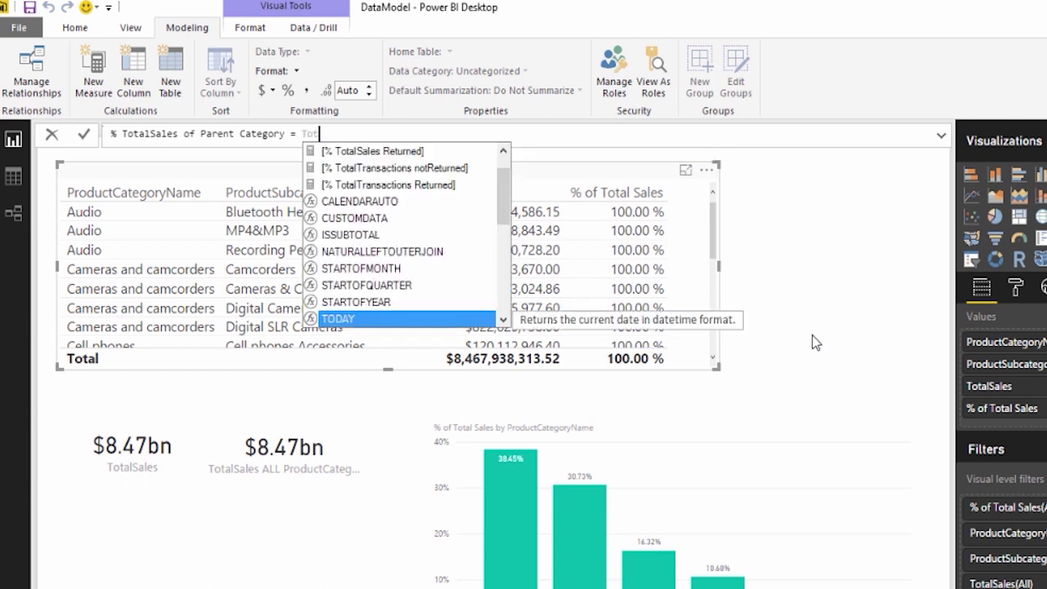
text(alSal)
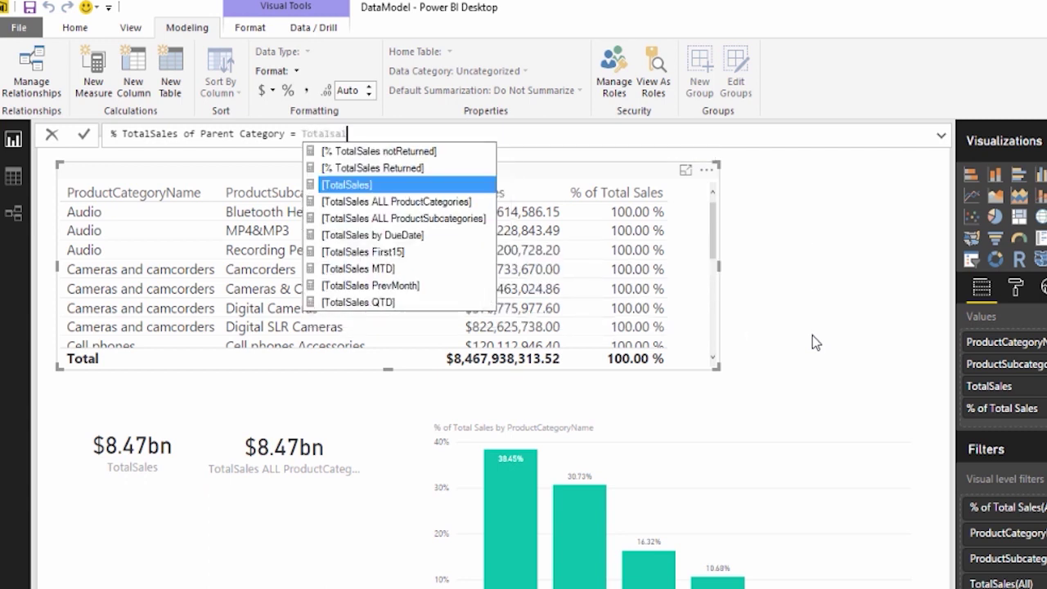
key(Tab)
text(/)
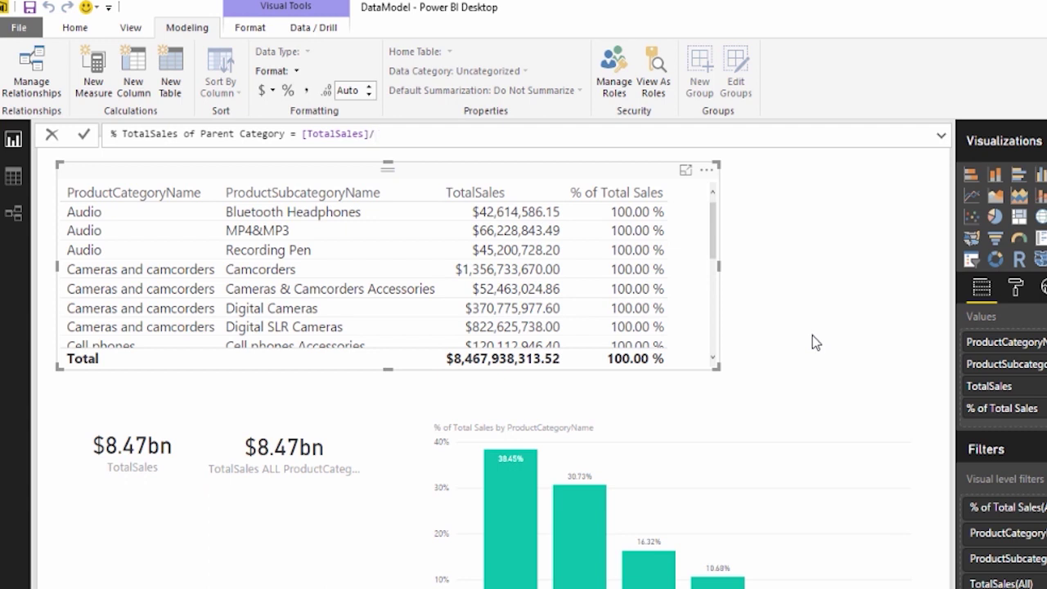
text(To)
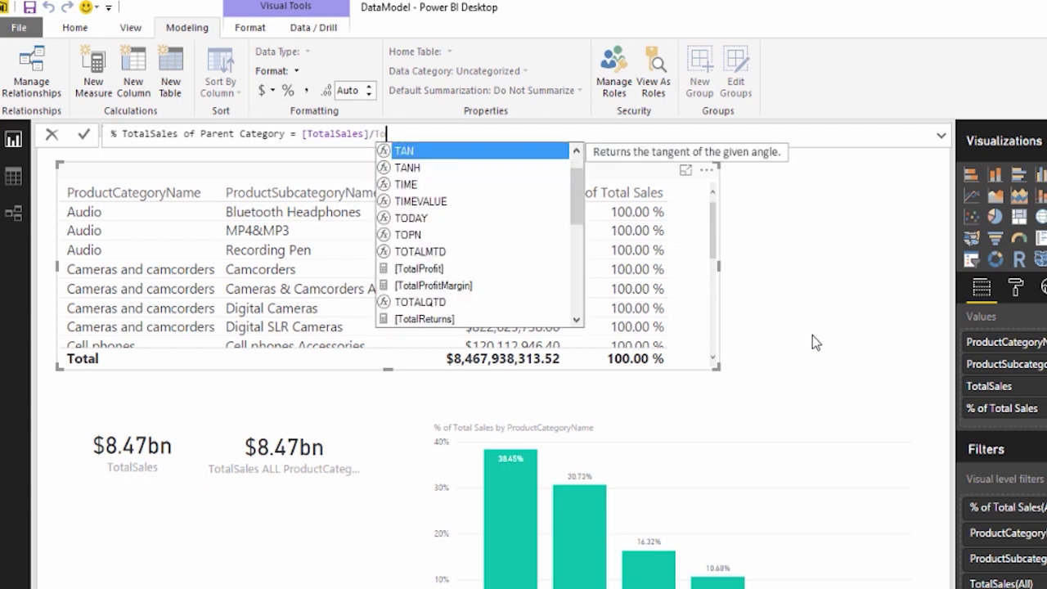
text(talSales)
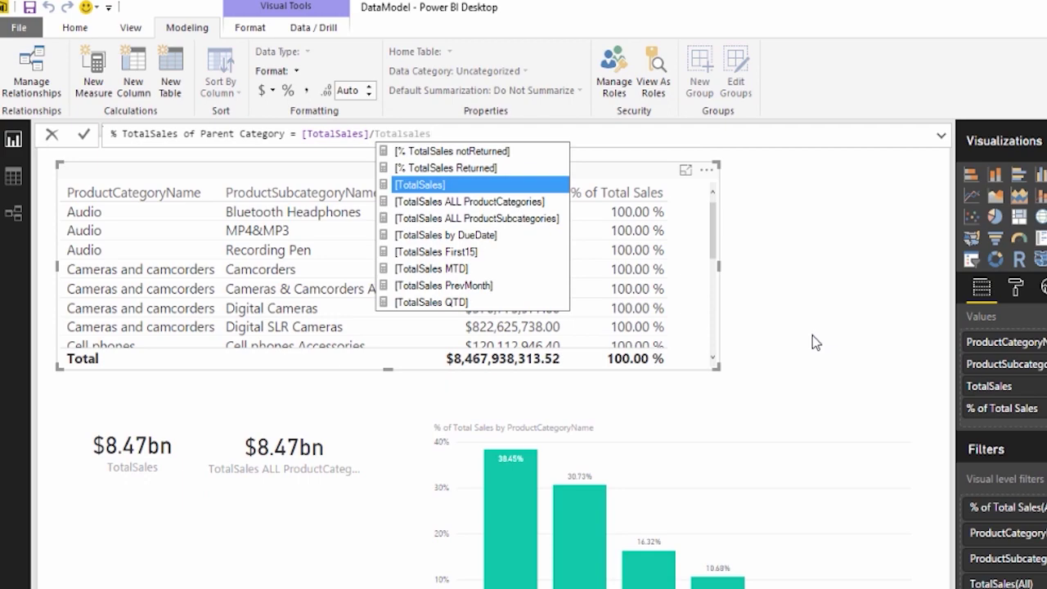
text( all)
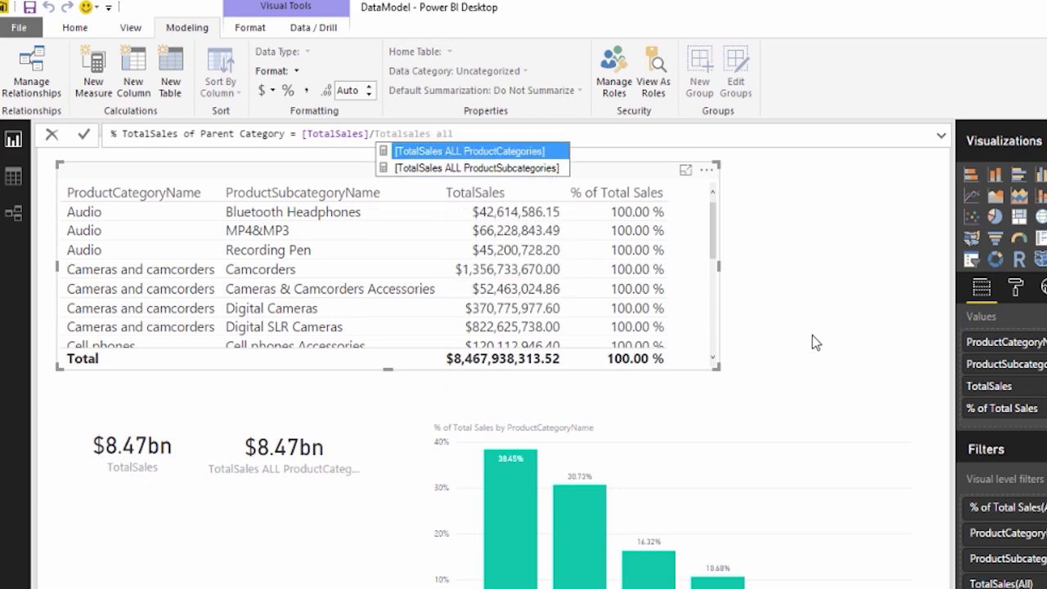
key(Down)
key(Tab)
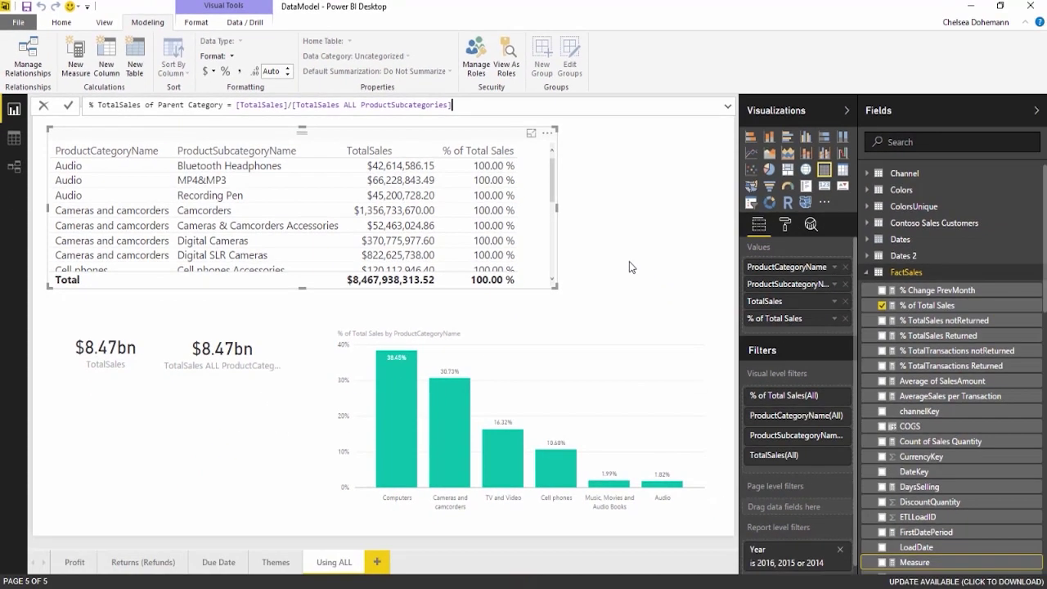
key(Return)
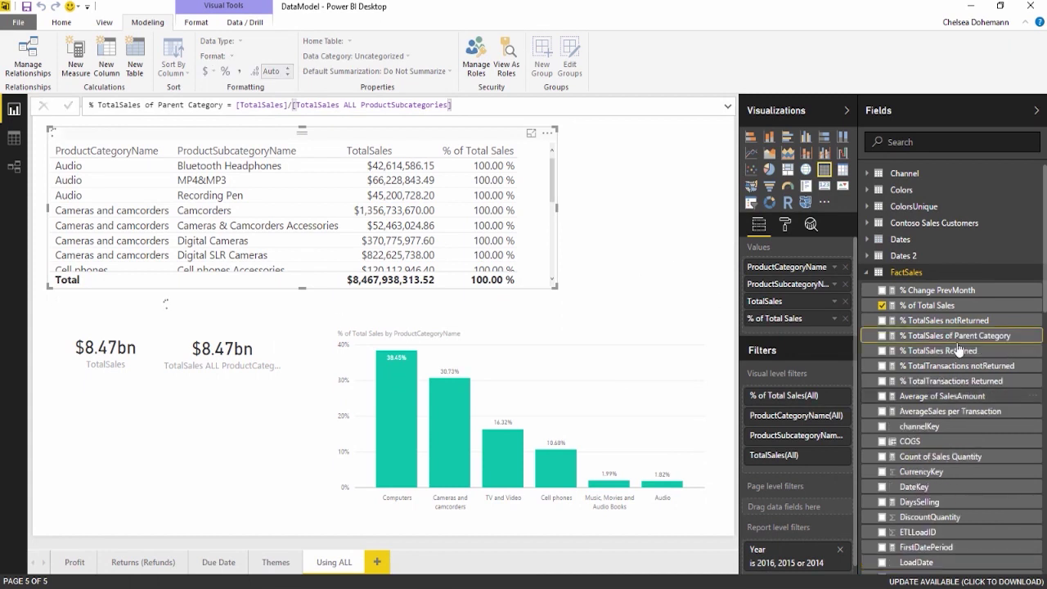
Add % TotalSales of Parent Category to the enlarged sales table and format the measure as a percentage
drag(805, 349, 524, 183)
drag(557, 286, 697, 319)
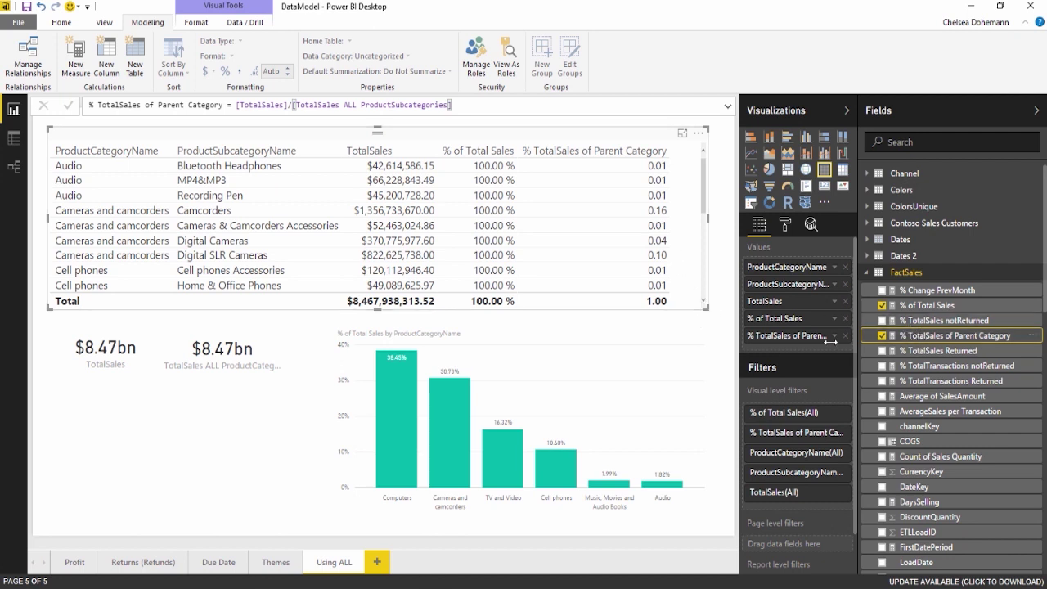
click(933, 321)
click(925, 337)
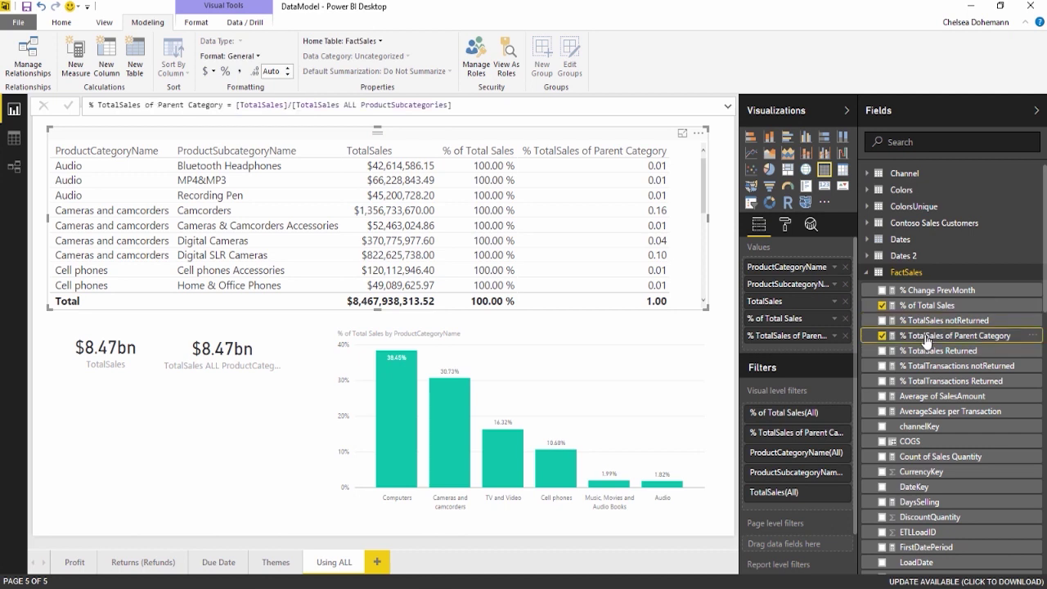
click(225, 74)
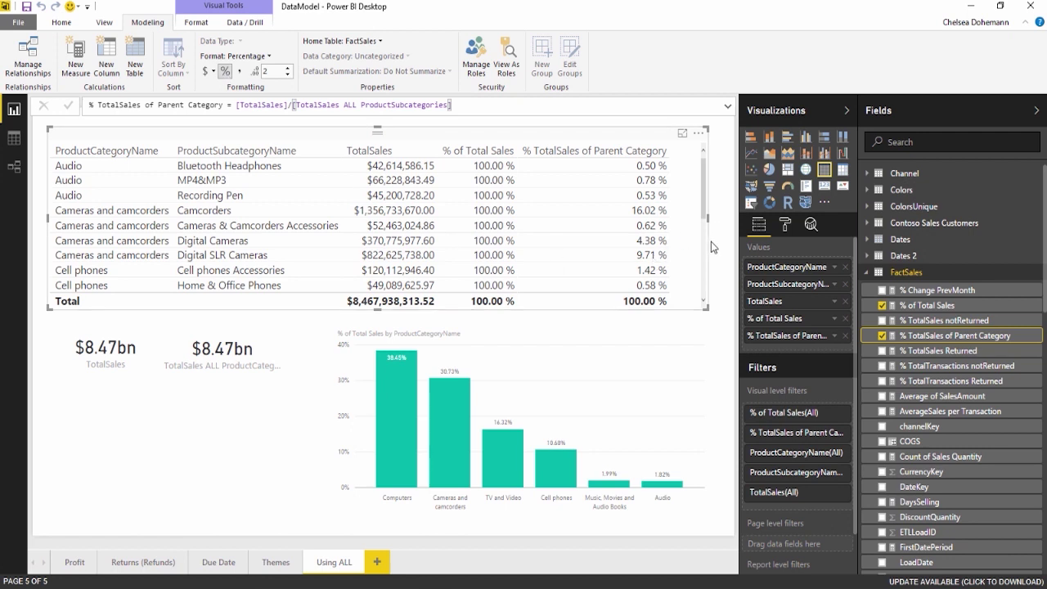
Remove % of Total Sales from the sales table and narrow the table to fit its remaining columns
click(881, 308)
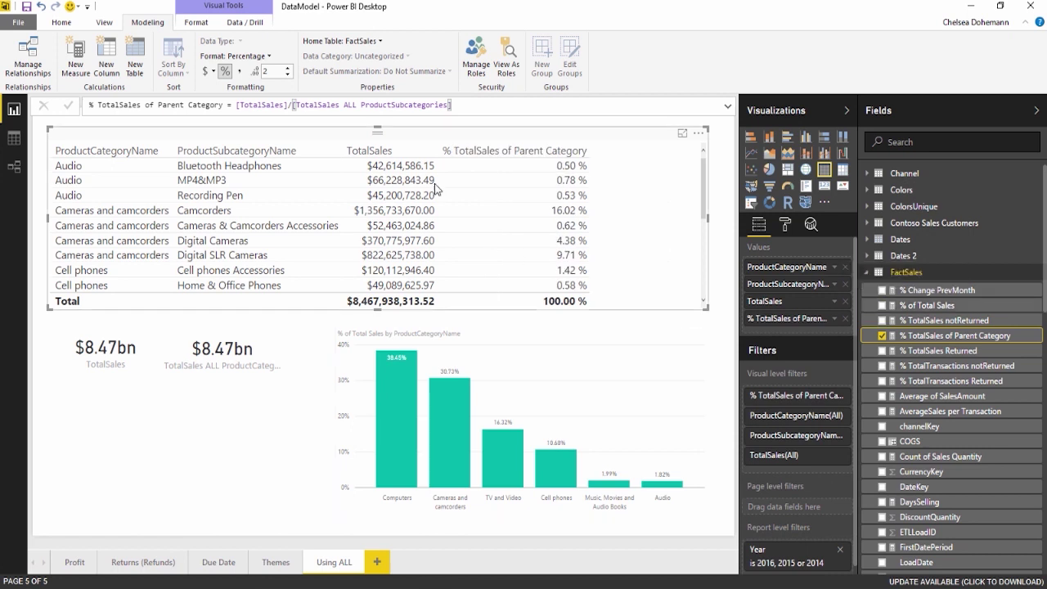
drag(706, 308, 631, 307)
scroll(531, 240, down, 3)
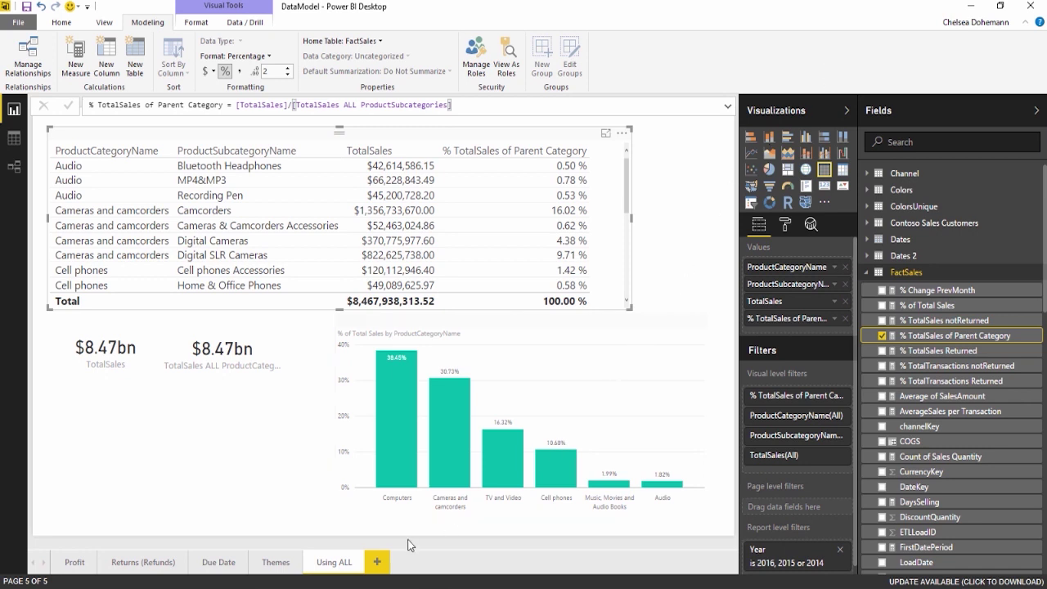
Add a blank report page after Using ALL and show the rows of the FactSales table in Data view
click(379, 562)
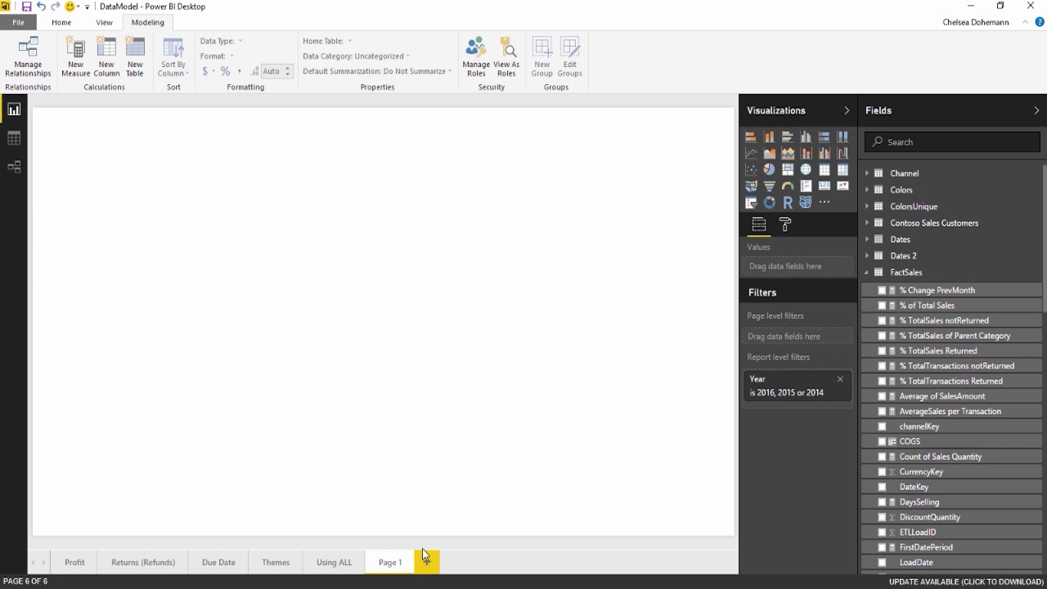
scroll(950, 304, down, 10)
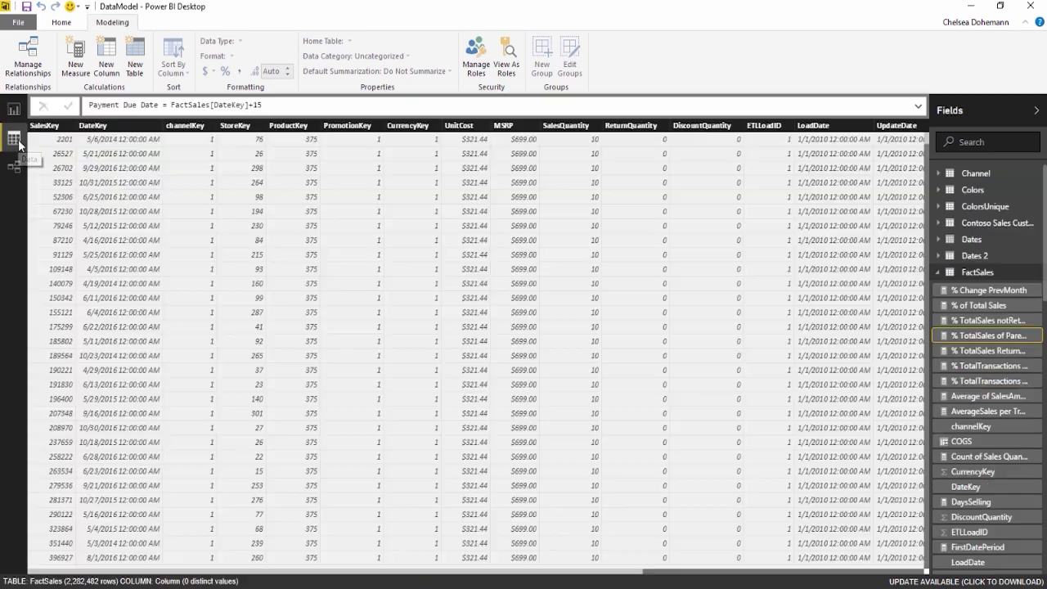
Collapse the expanded FactSales and Sales_Totals field lists and show the rows of the Promotion table in Data view
click(17, 139)
click(975, 272)
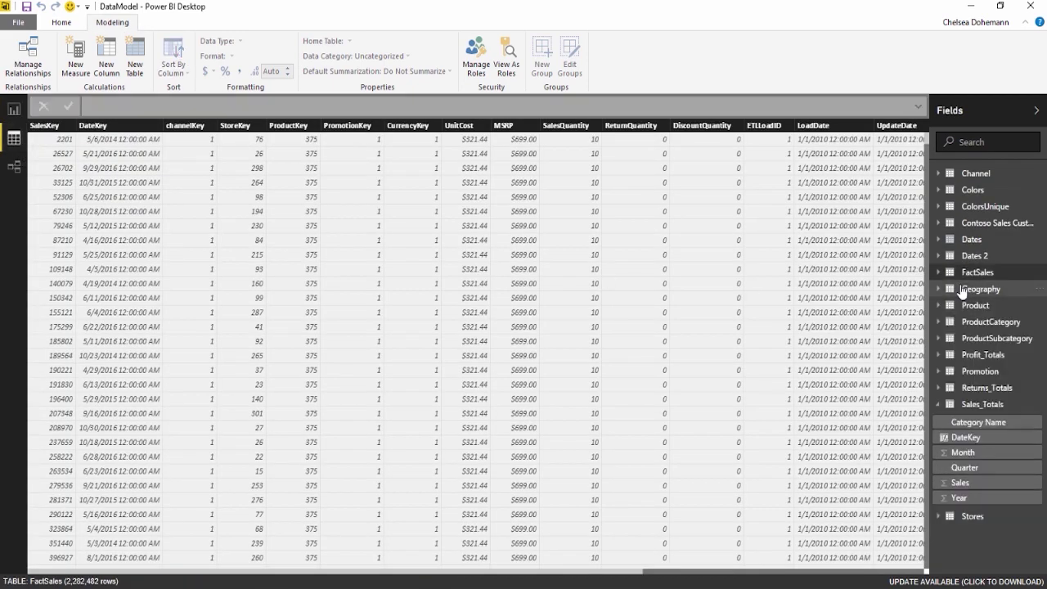
click(981, 404)
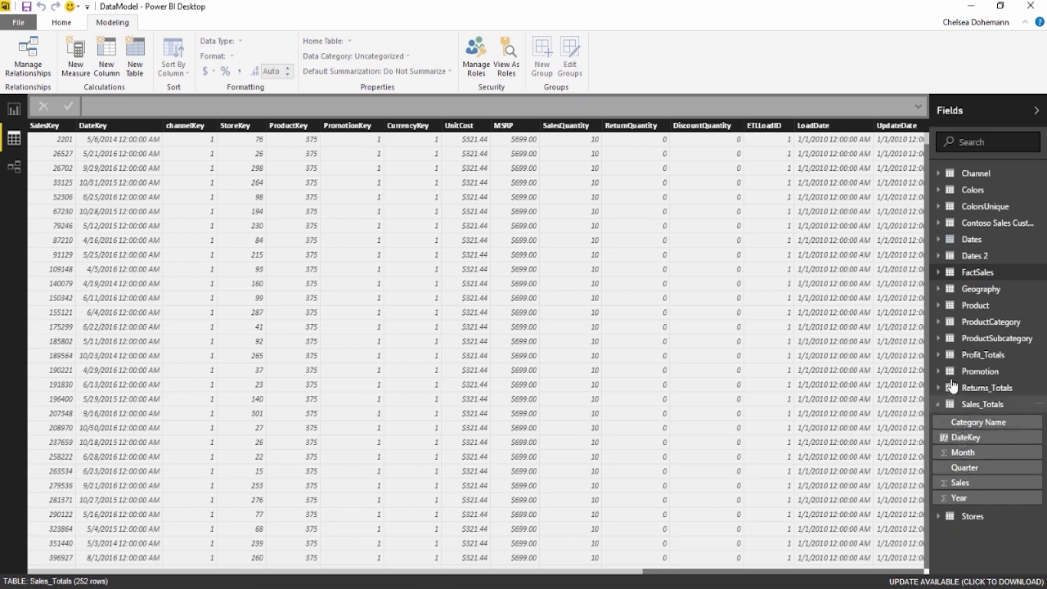
click(979, 371)
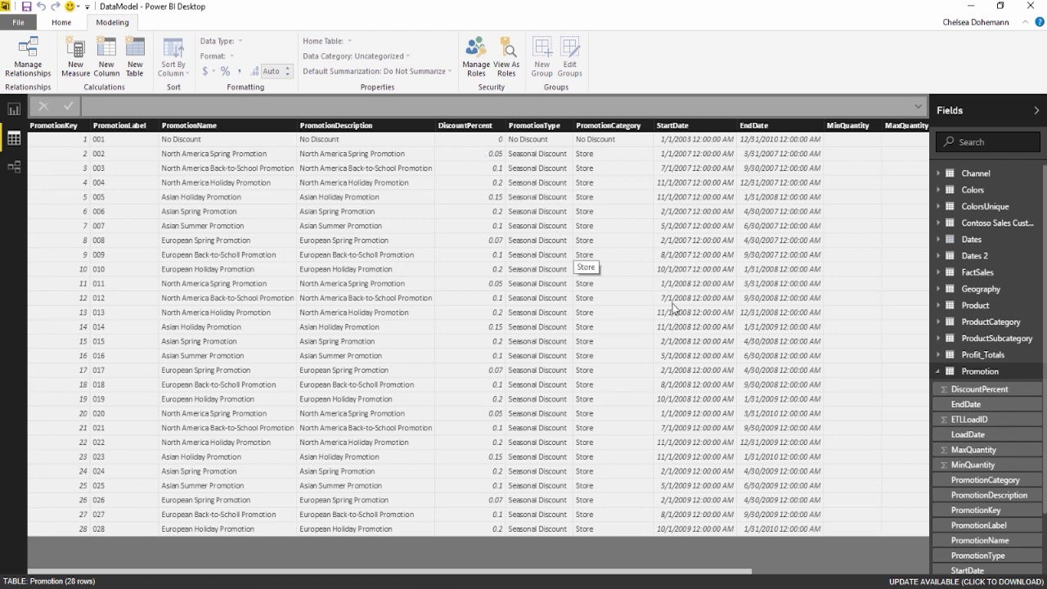
Create a measure in the Promotion table, AveragePromo = AVERAGE(Promotion[DiscountPercent])
right_click(978, 372)
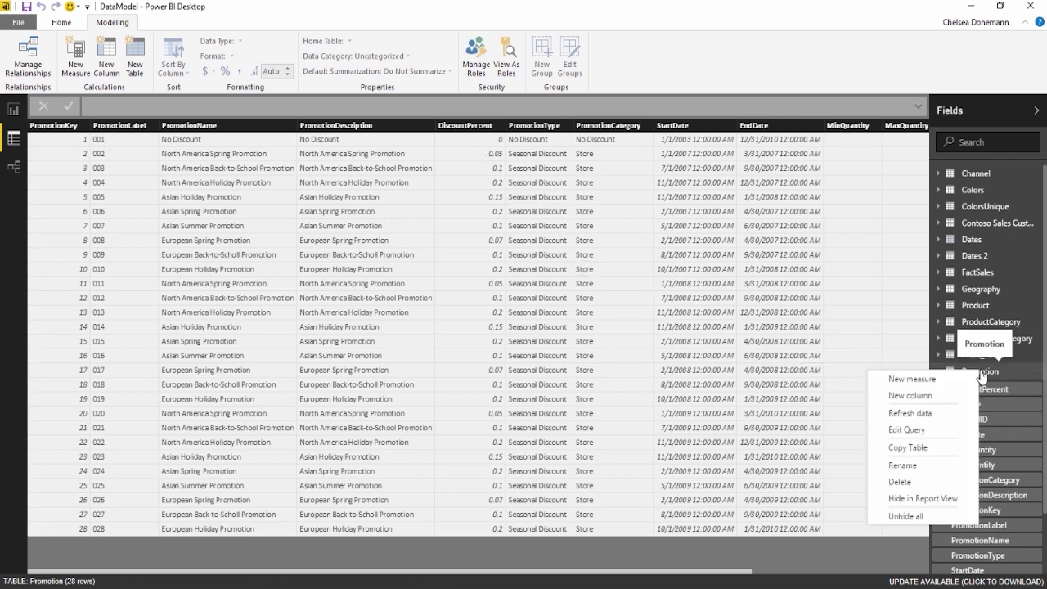
click(939, 381)
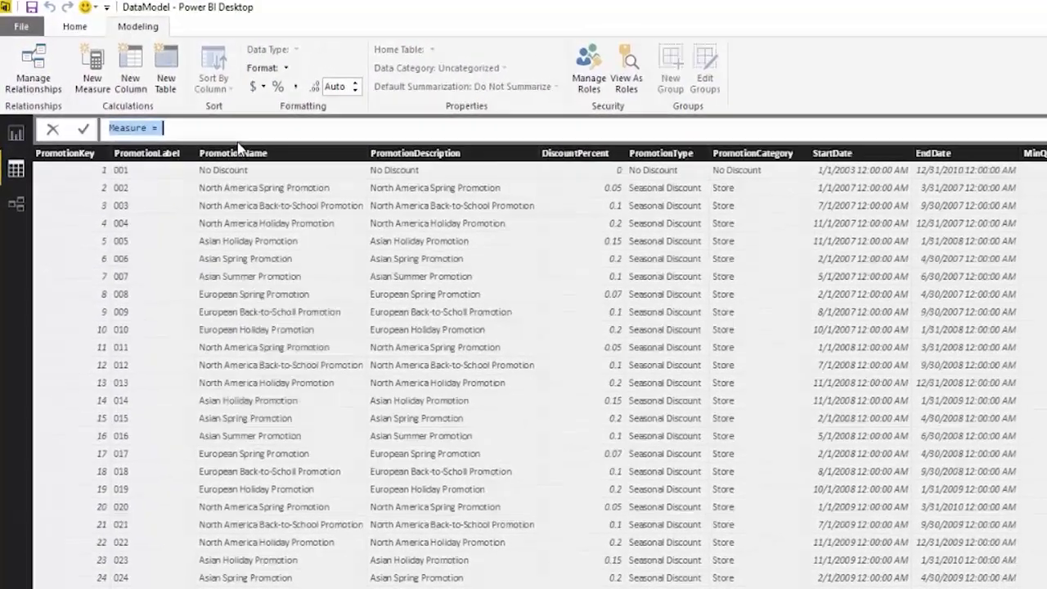
text(AveragePromo = )
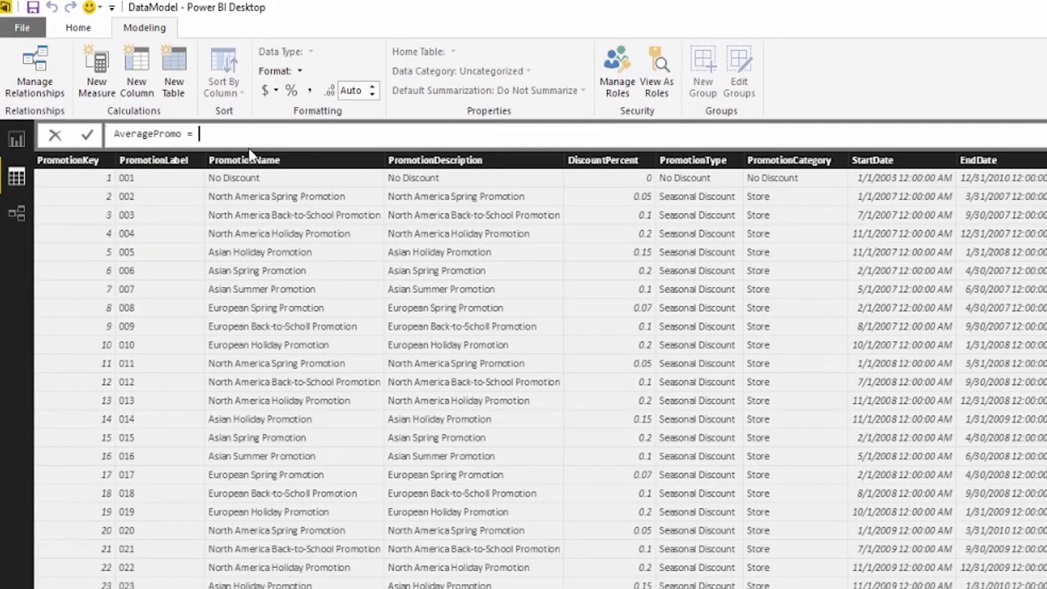
text(AVERAGE()
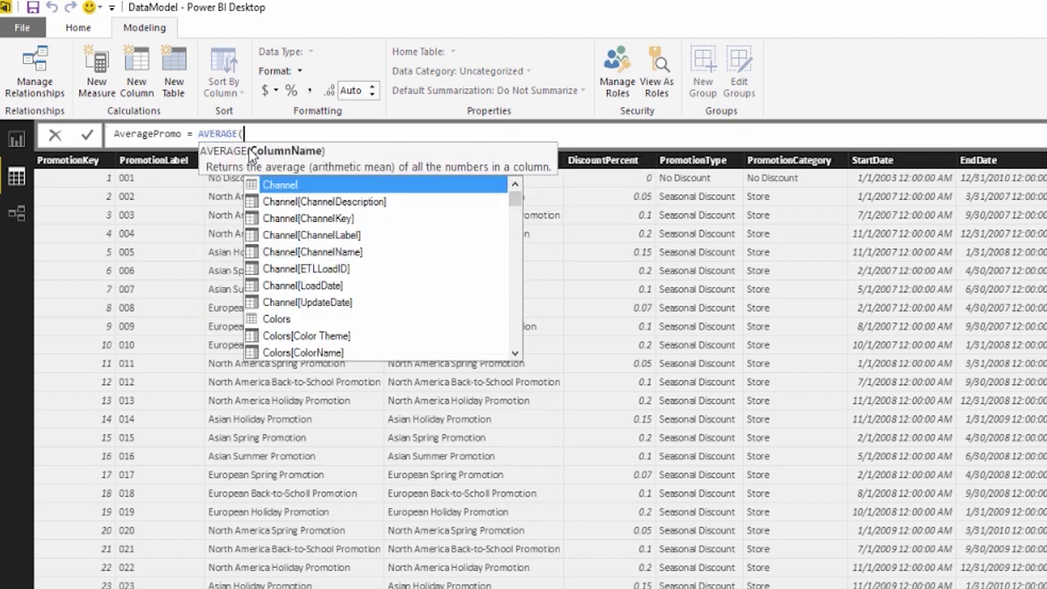
text(Promo)
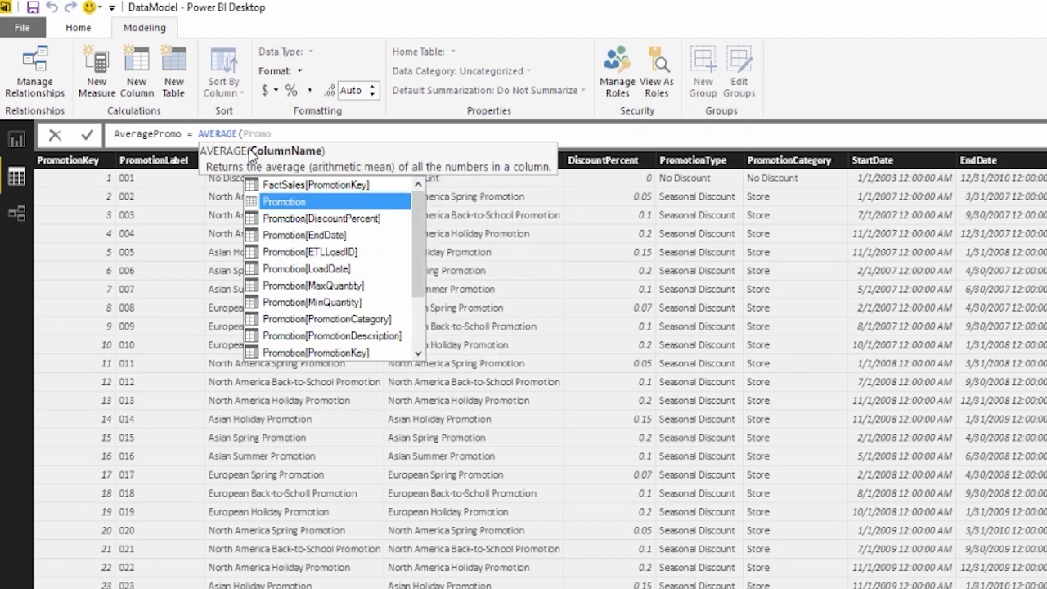
text(tion)
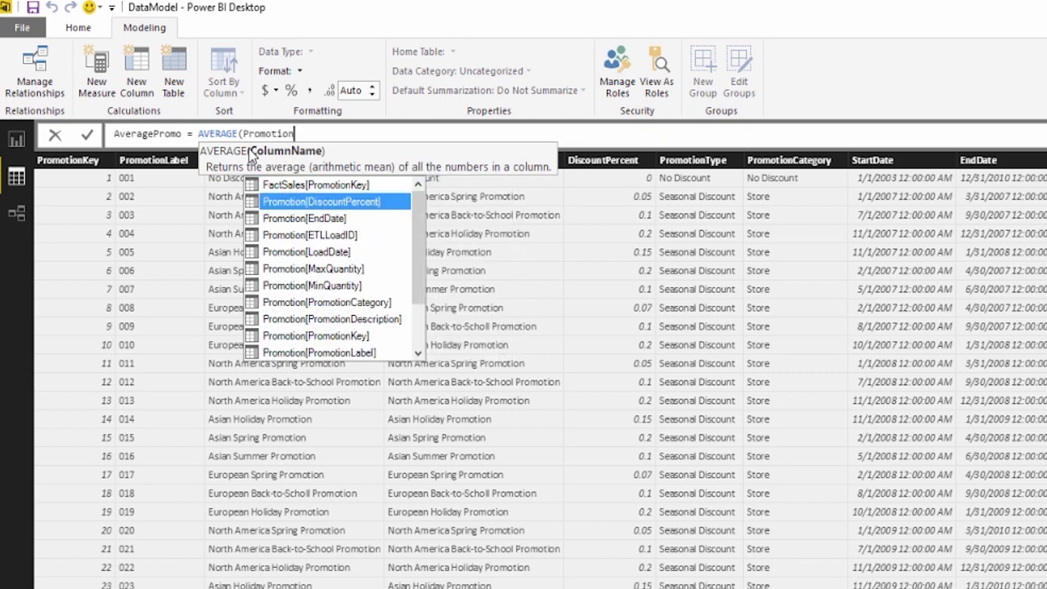
key(Down)
key(Up)
key(Tab)
text())
key(Return)
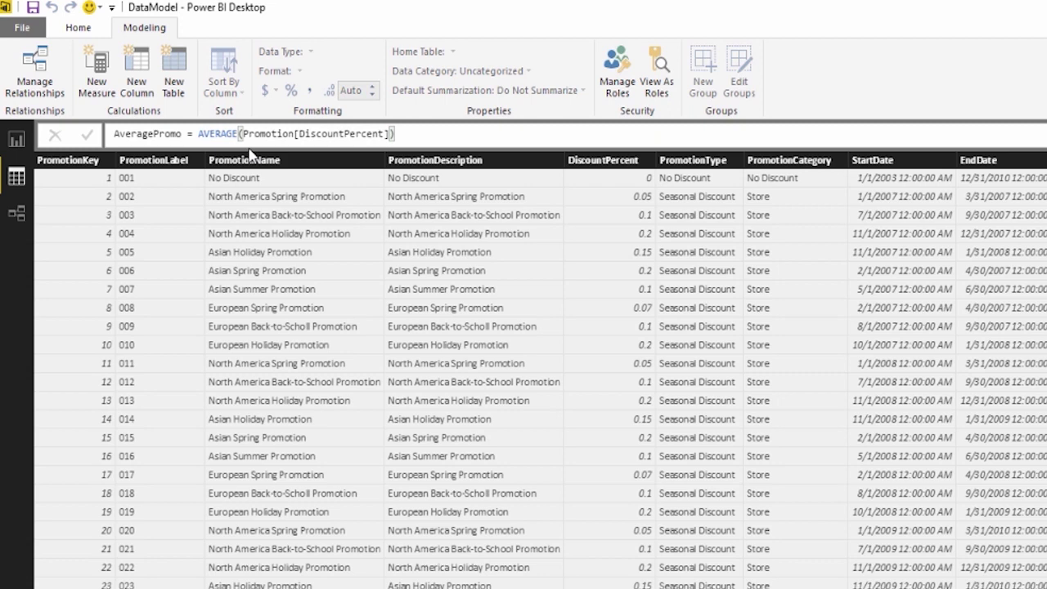
On the blank report page Page 1, build an enlarged clustered column chart of TotalSales by ProductCategoryName
click(17, 139)
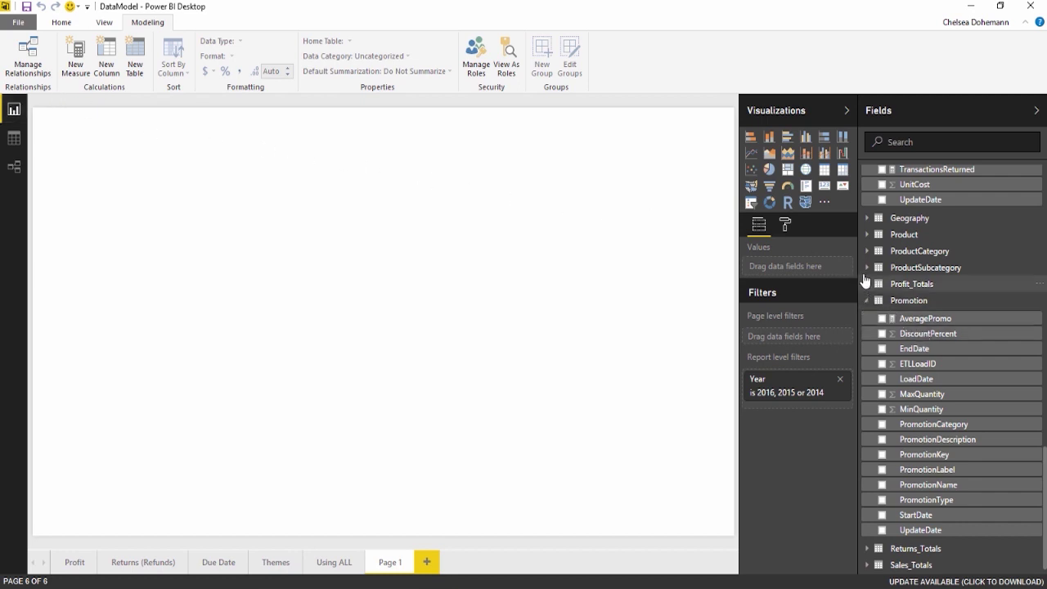
click(867, 251)
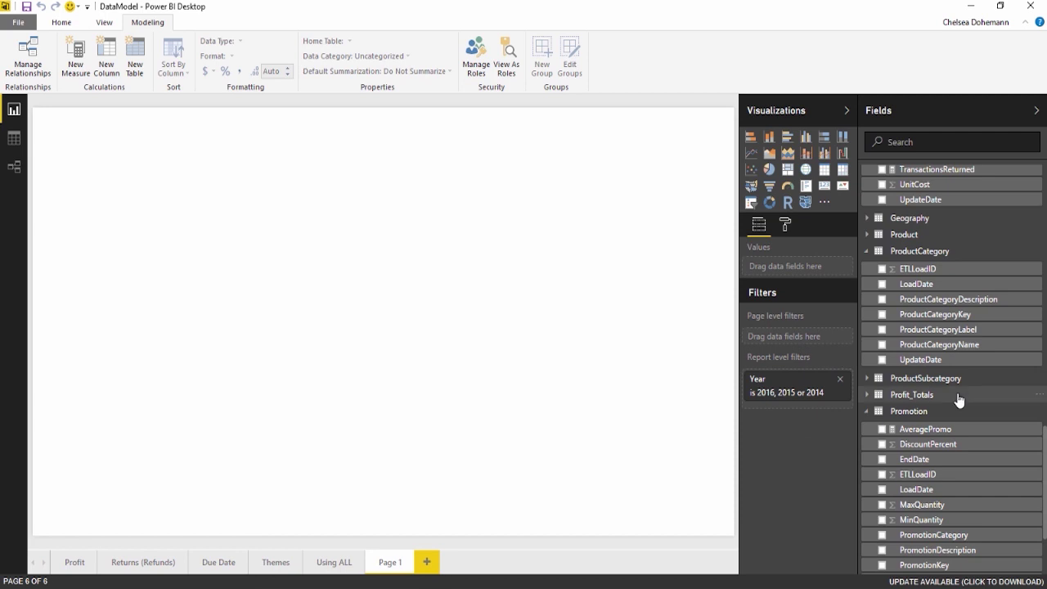
drag(947, 346, 237, 217)
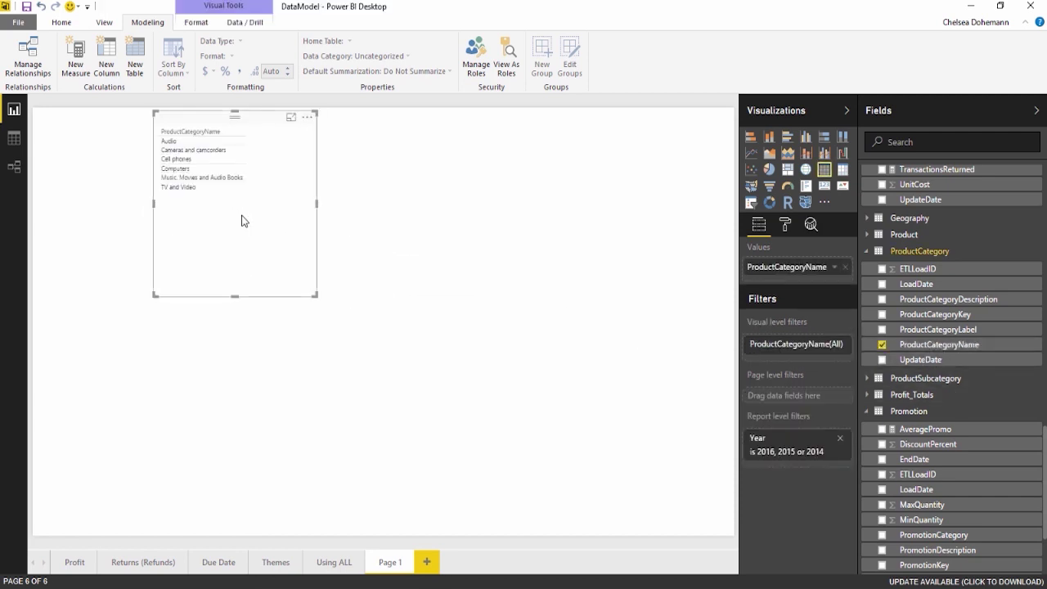
click(868, 252)
scroll(869, 305, up, 5)
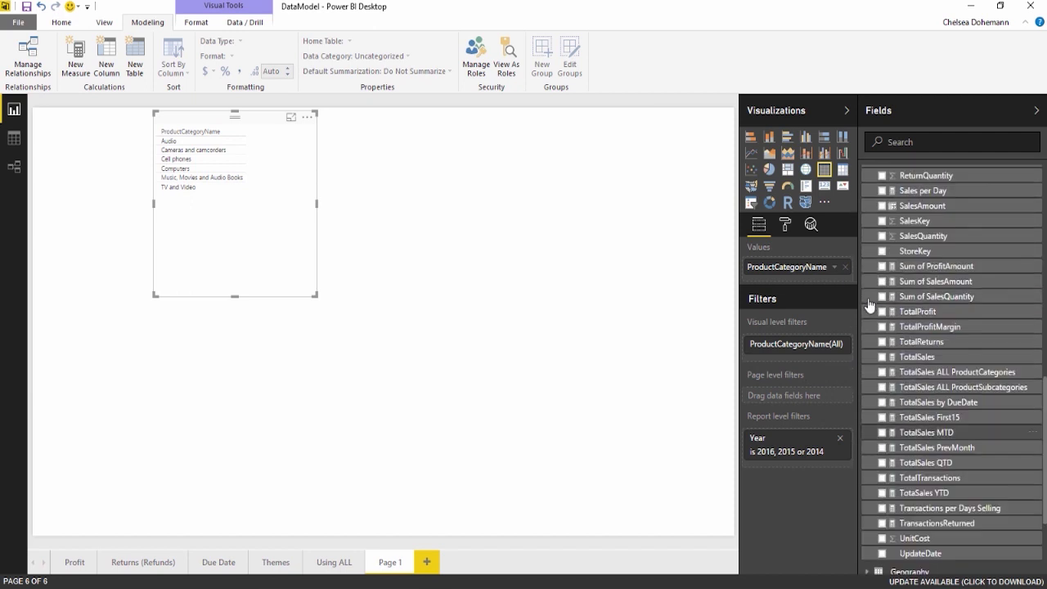
drag(929, 370, 225, 184)
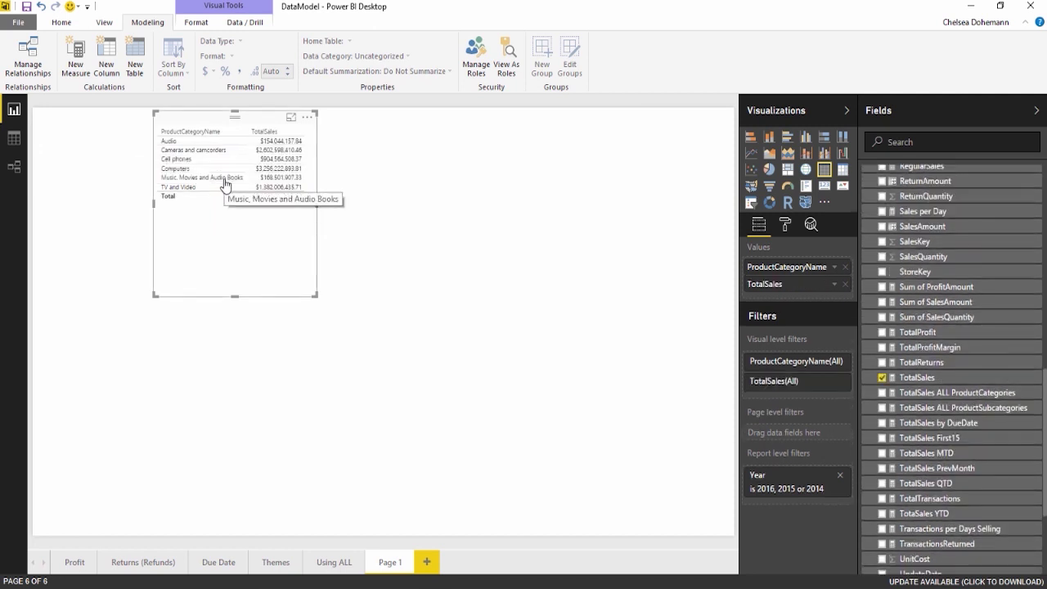
click(807, 141)
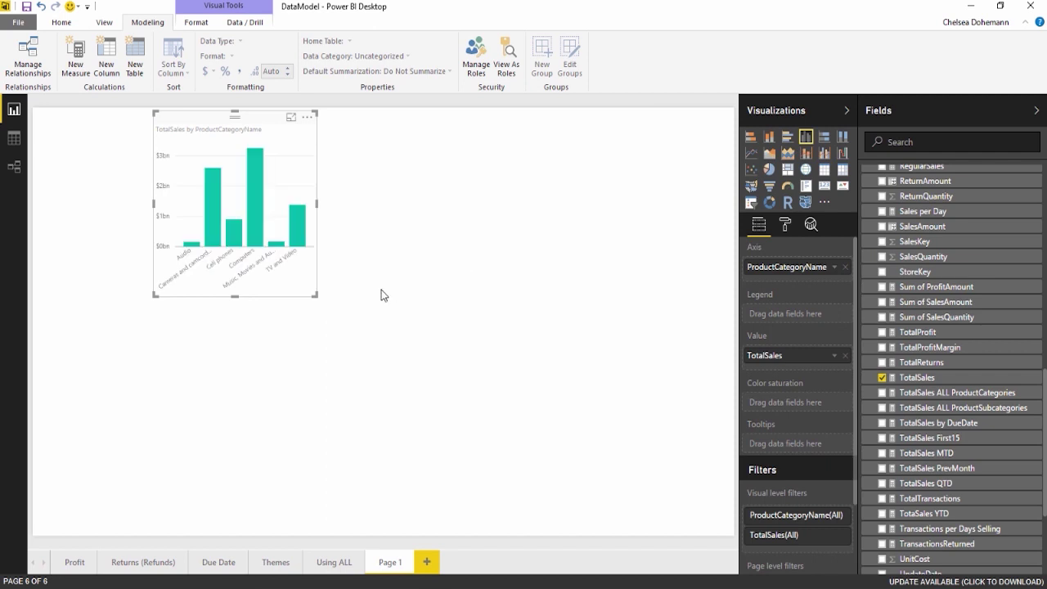
drag(321, 300, 545, 344)
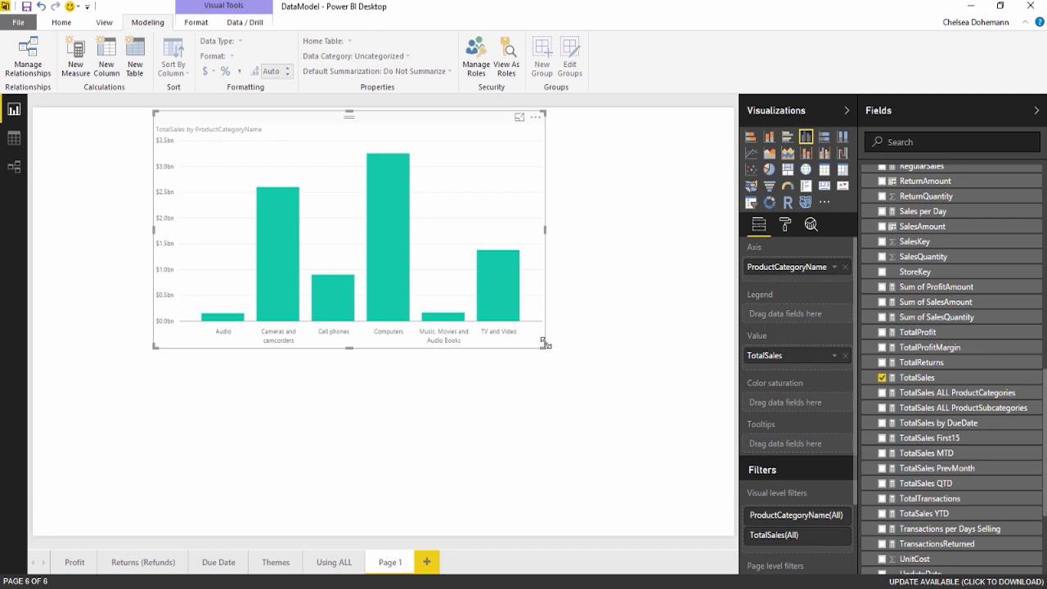
Start a new FactSales measure named TotalSales - Low Promo with CALCULATE and [TotalSales] as its expression
scroll(907, 352, up, 10)
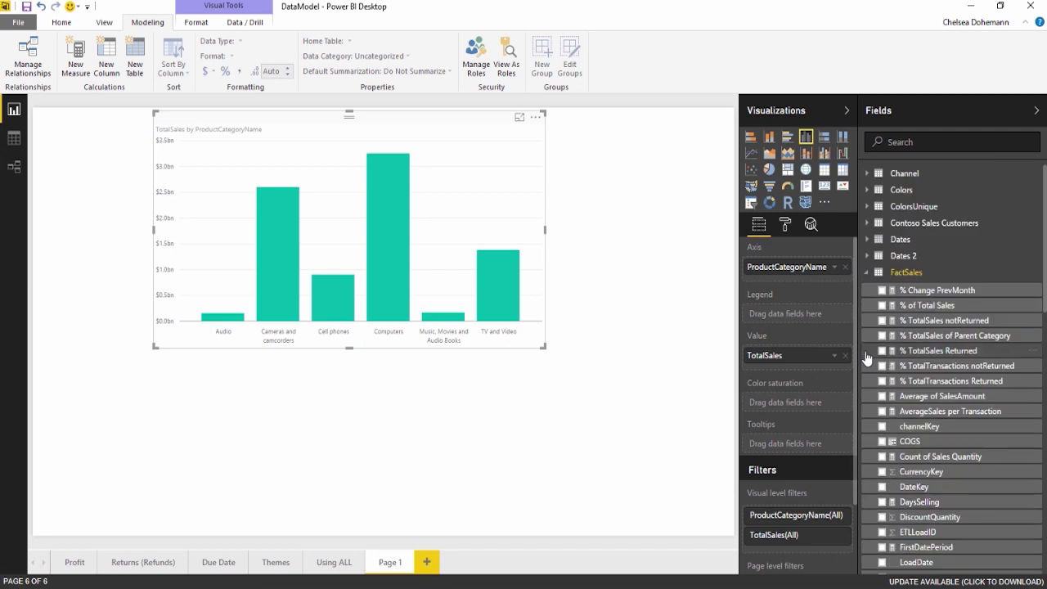
right_click(905, 278)
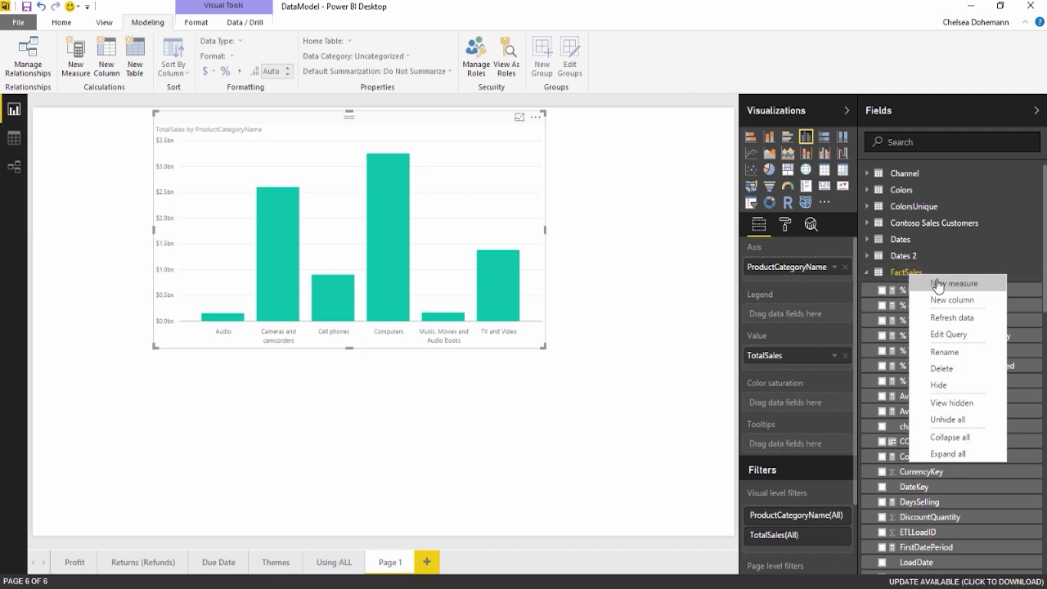
click(940, 284)
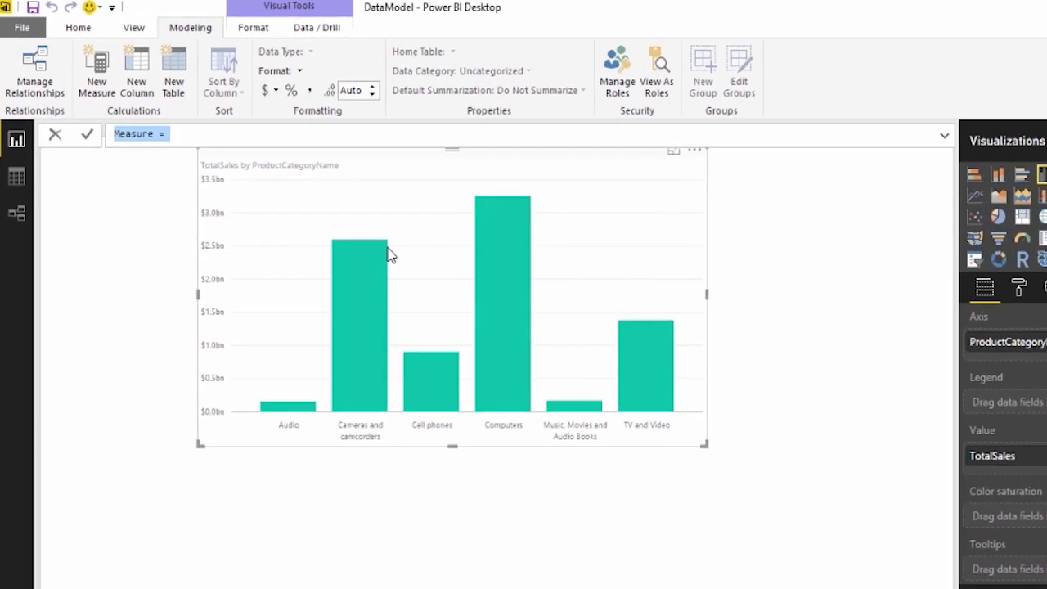
text(Total)
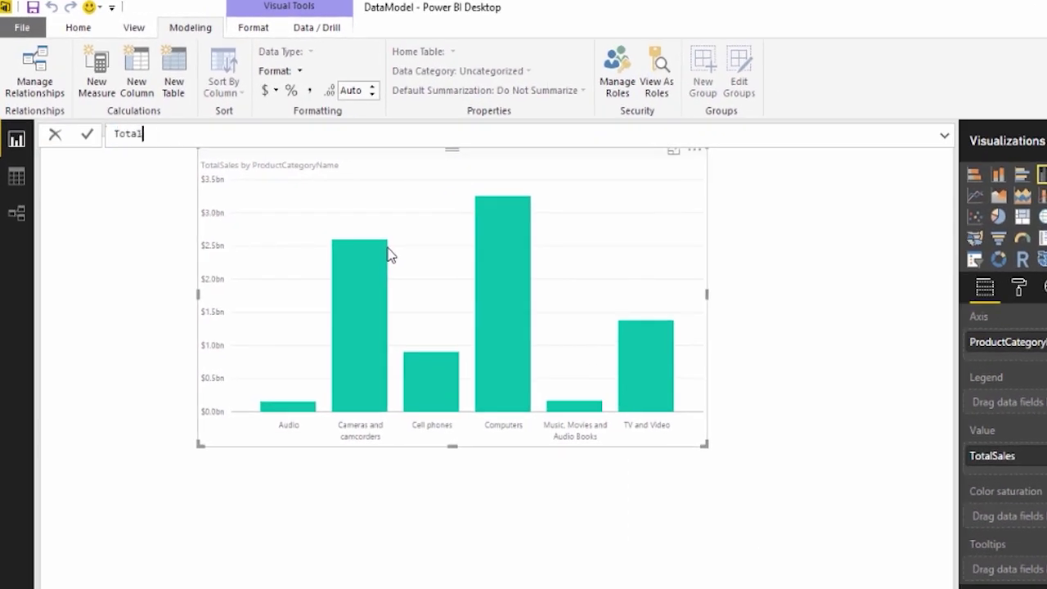
text(Sales - Low Promo =)
text(CALCULATE)
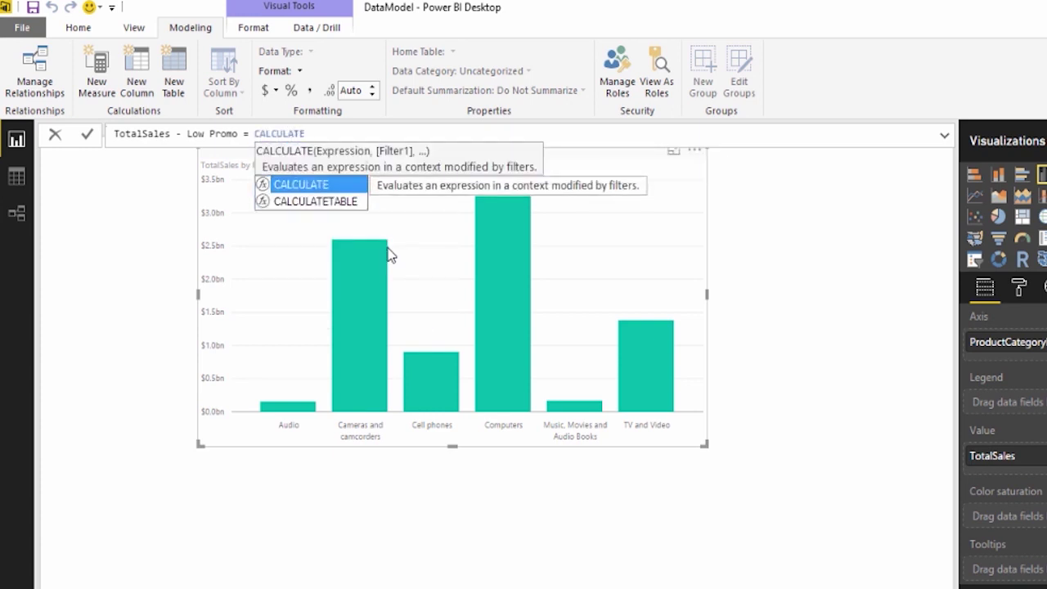
text((t)
text(otals)
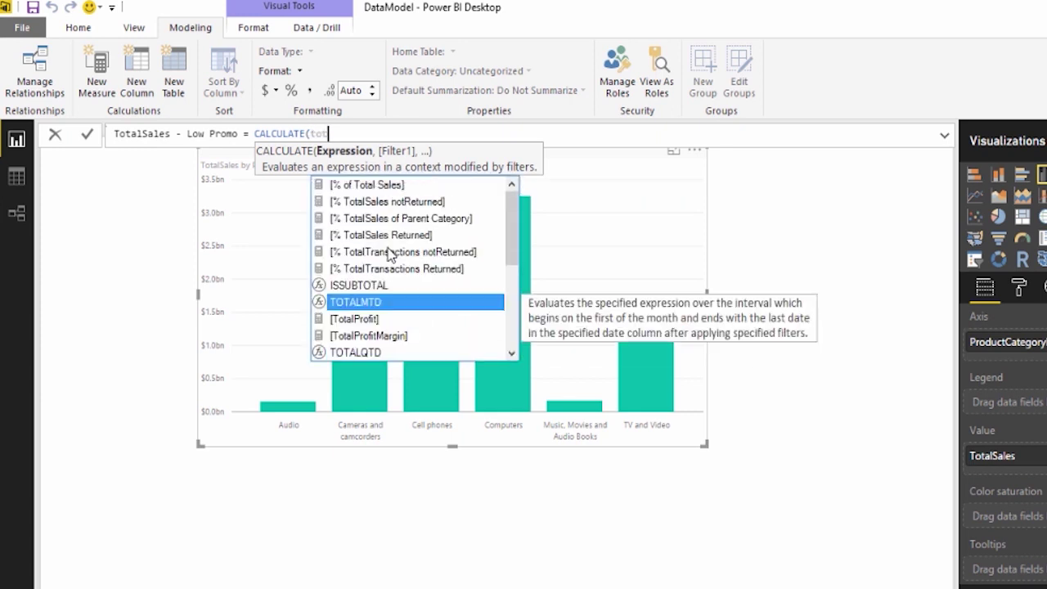
text(ale)
key(Tab)
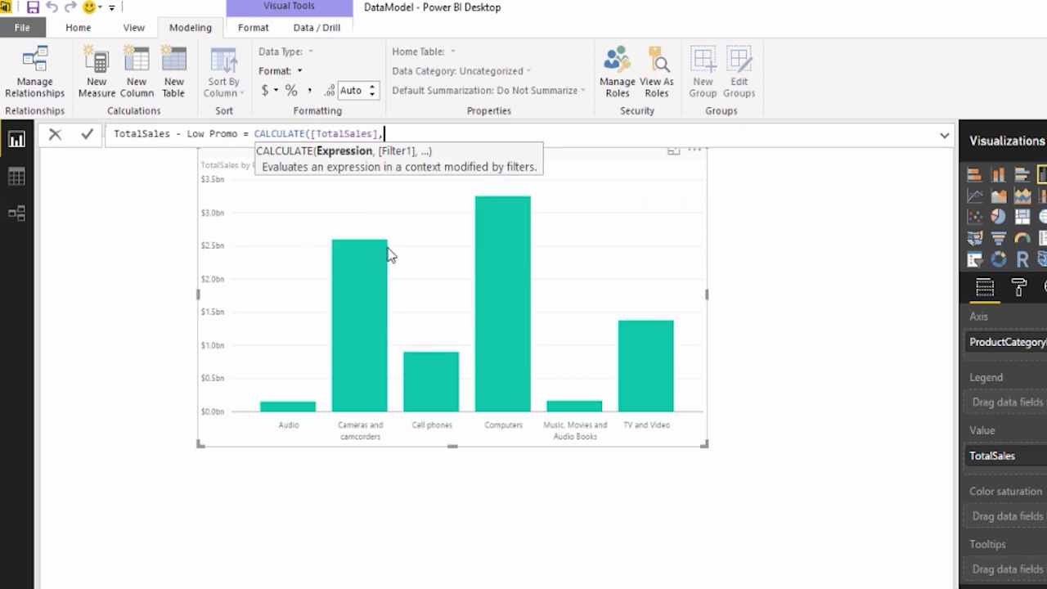
Complete the CALCULATE formula with the filter condition [AveragePromo]<0.1 and commit the measure
text(,)
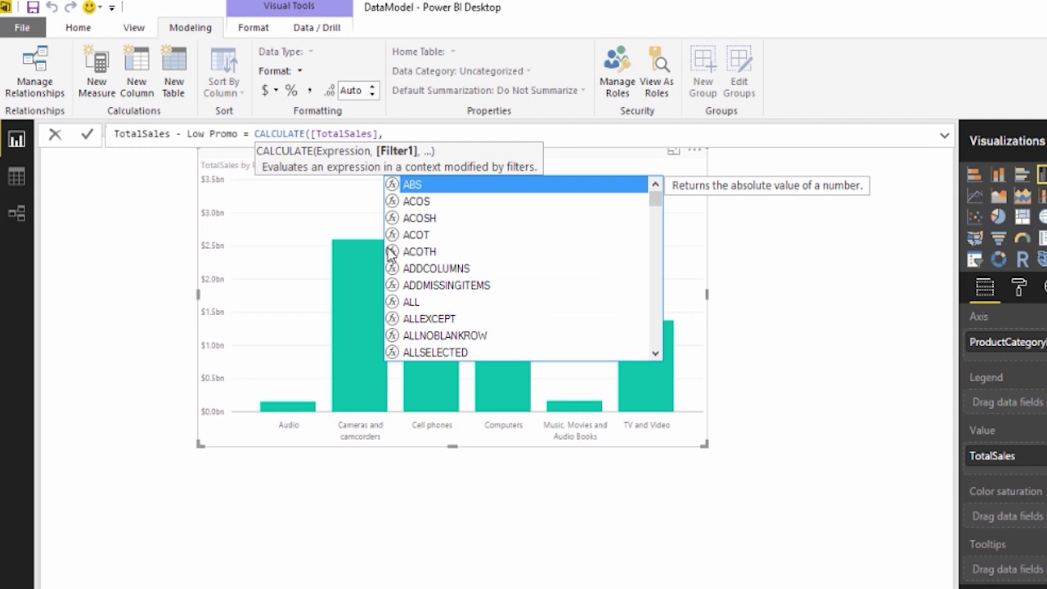
text(ave)
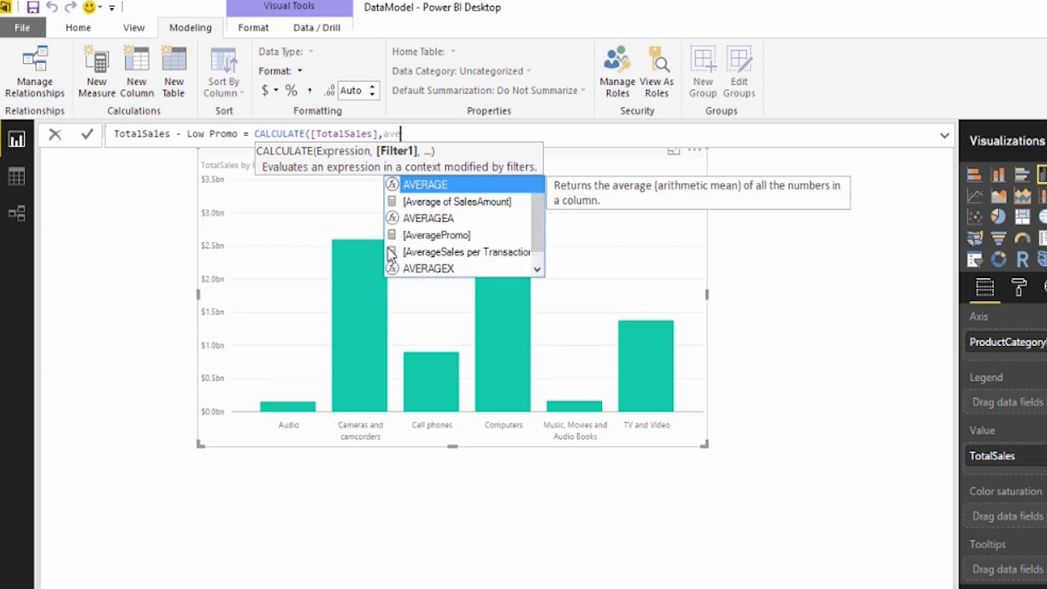
double_click(442, 235)
text(<0)
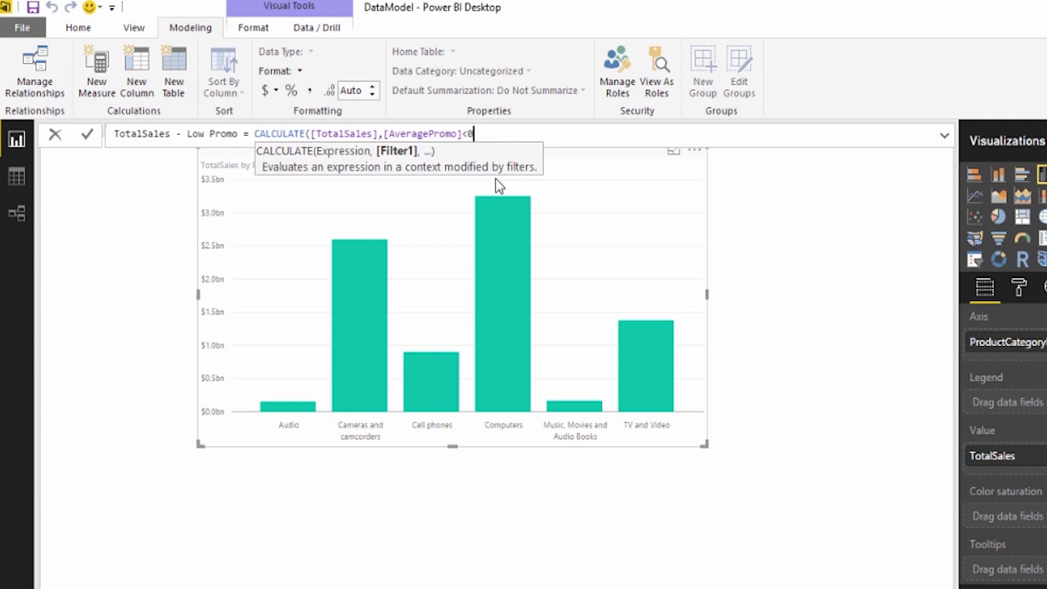
text(.1))
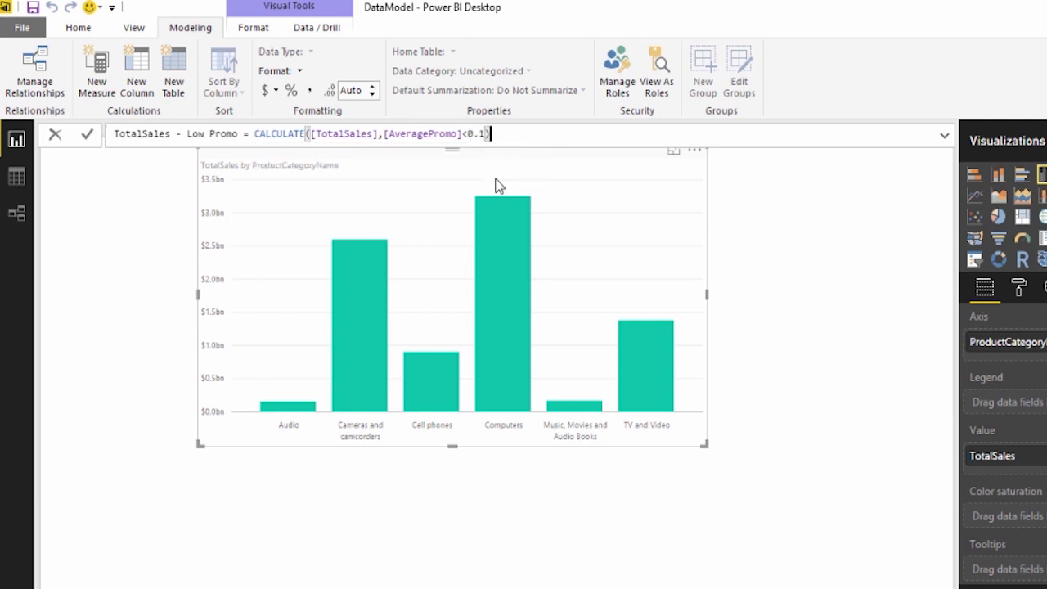
key(Return)
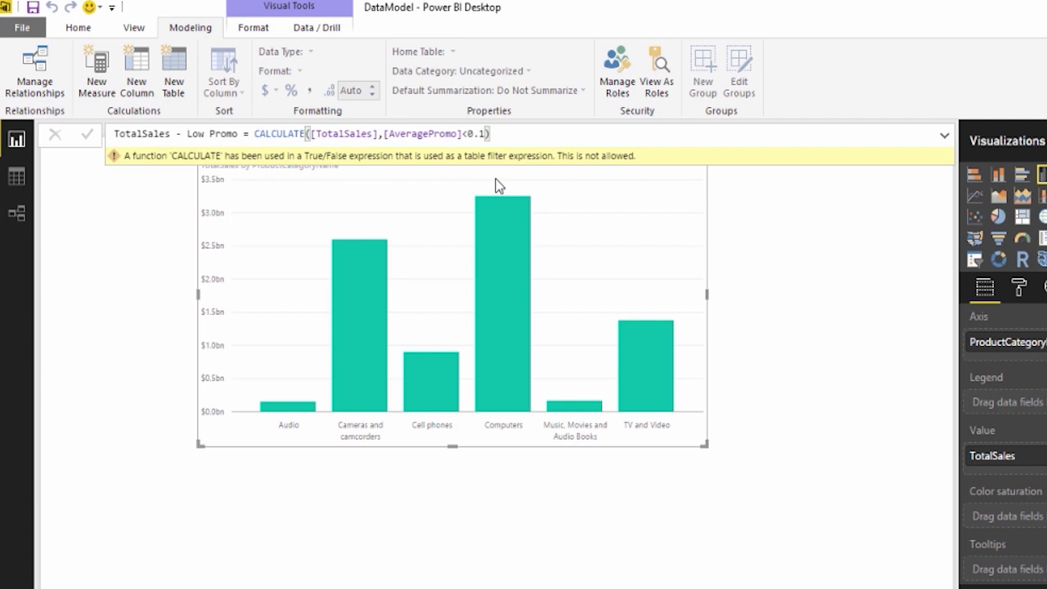
Wrap the measure's [AveragePromo]<0.1 condition in a FILTER over the Promotion table, close the formula's parentheses and commit it
click(462, 134)
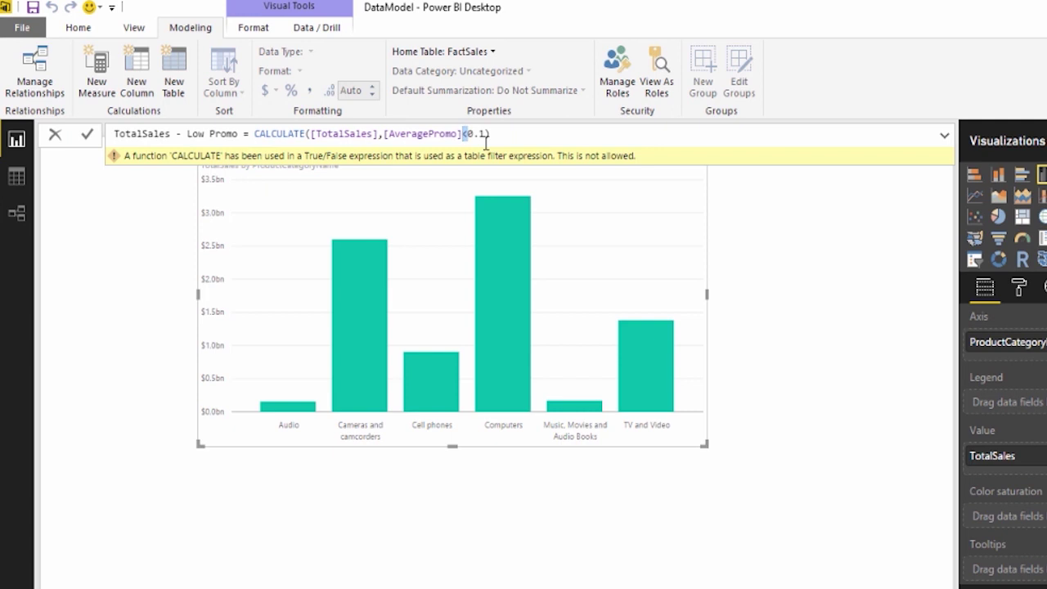
click(384, 133)
text(F)
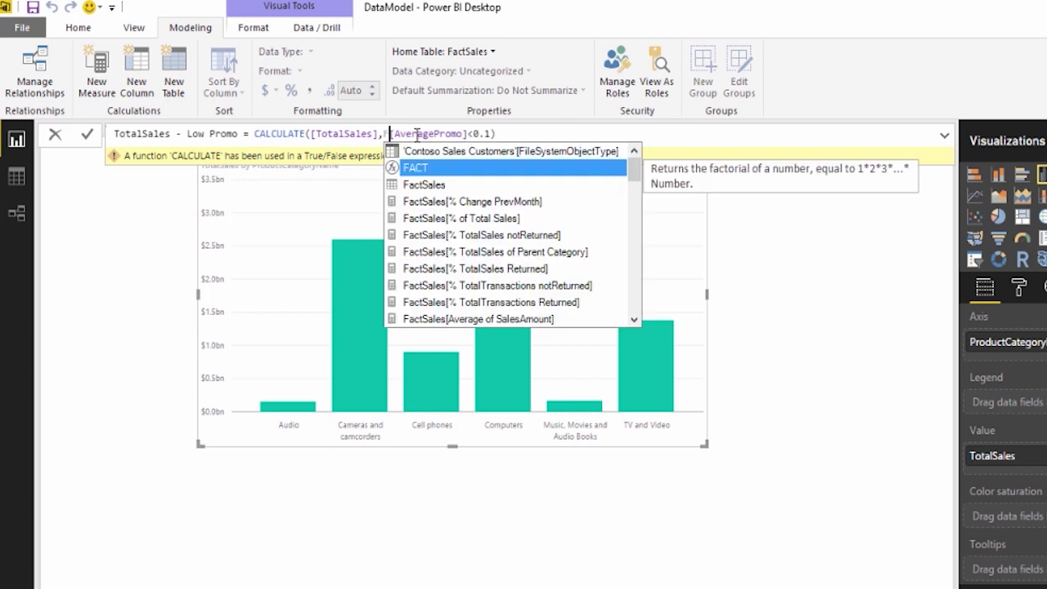
text(ILTER)
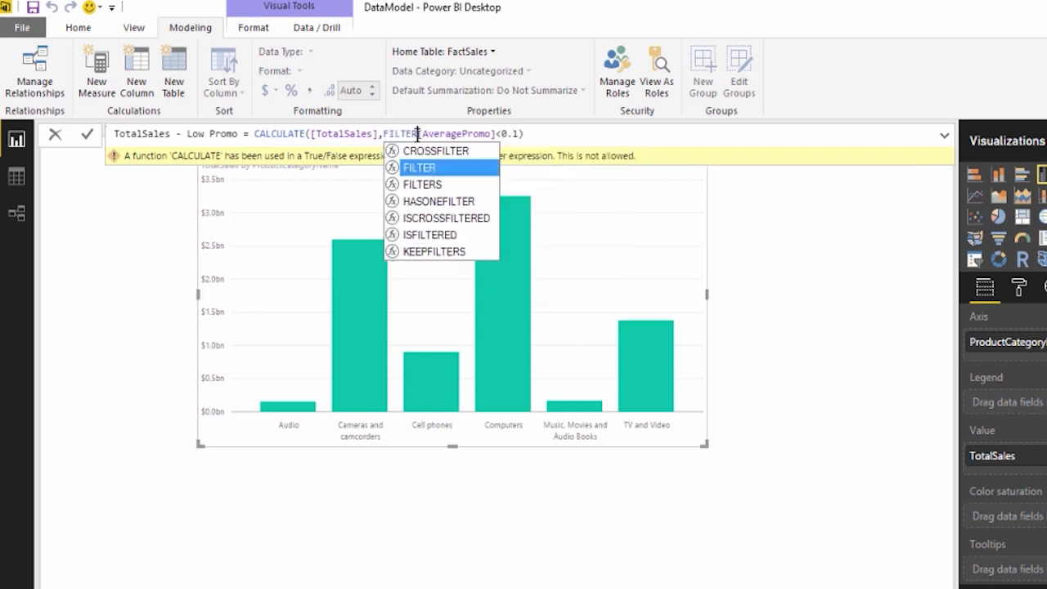
text(()
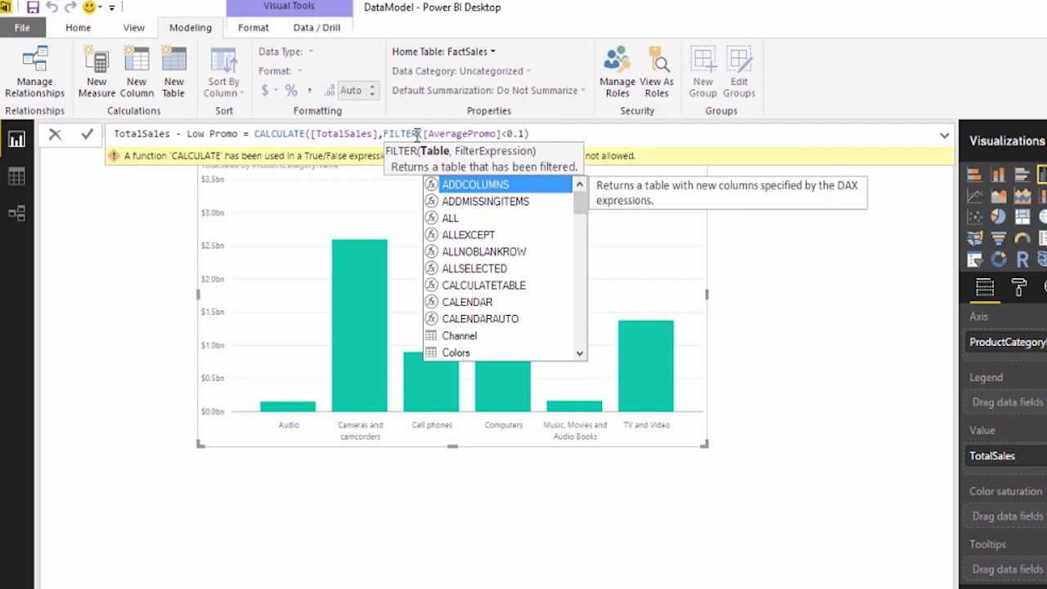
text(Promo)
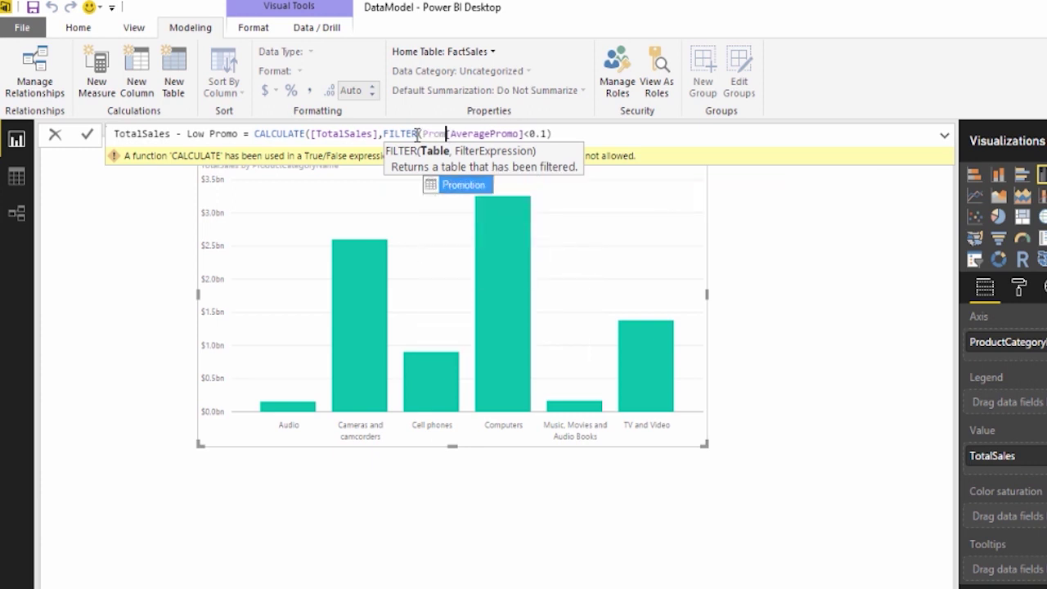
text(tion)
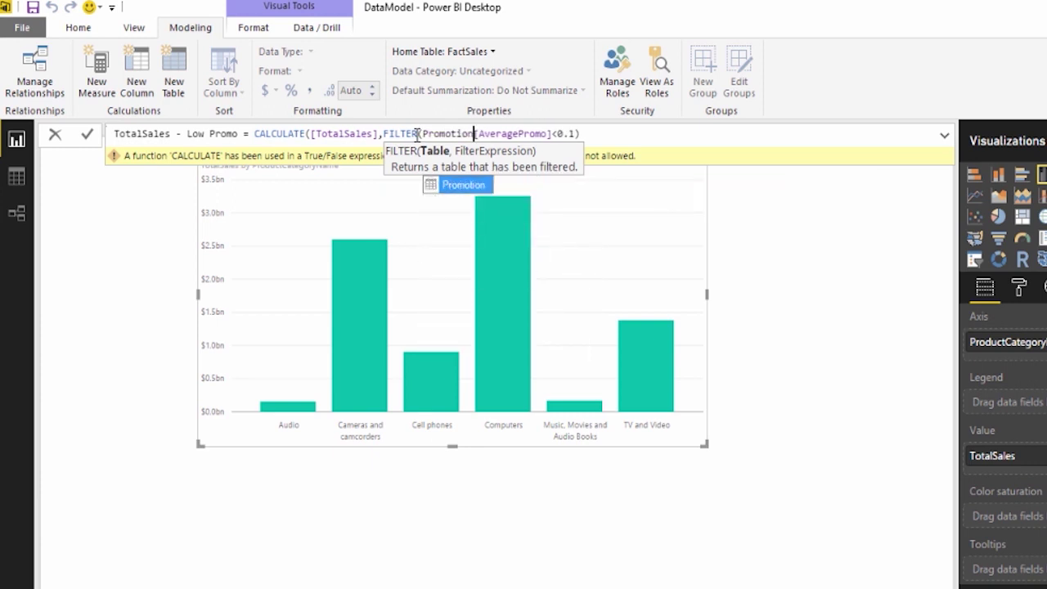
text(,)
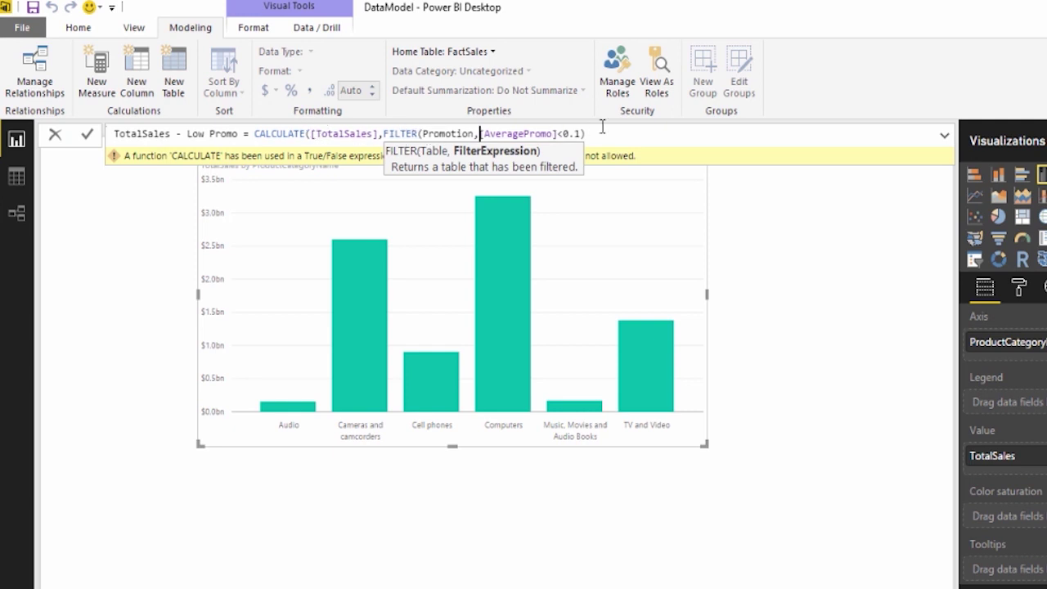
click(620, 129)
text())
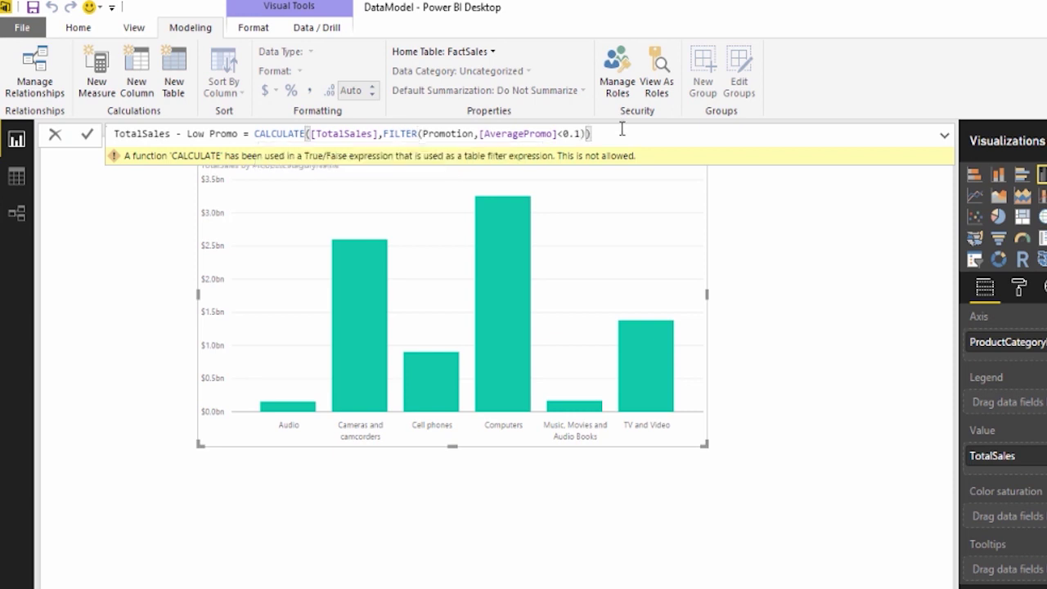
key(Return)
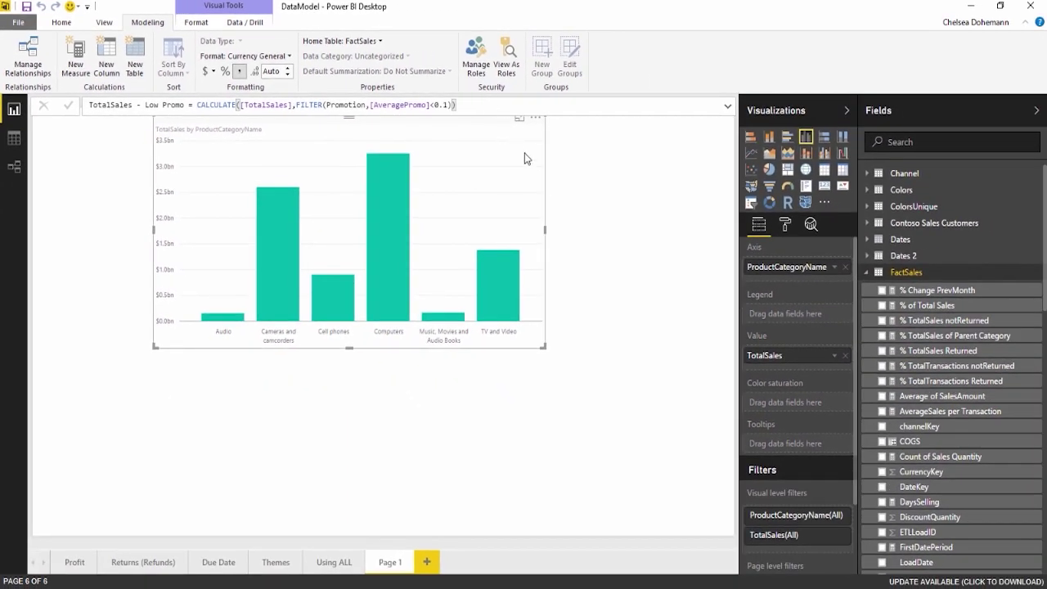
Add TotalSales - Low Promo as a second value on the product category chart and place the cursor in its formula
scroll(930, 458, down, 10)
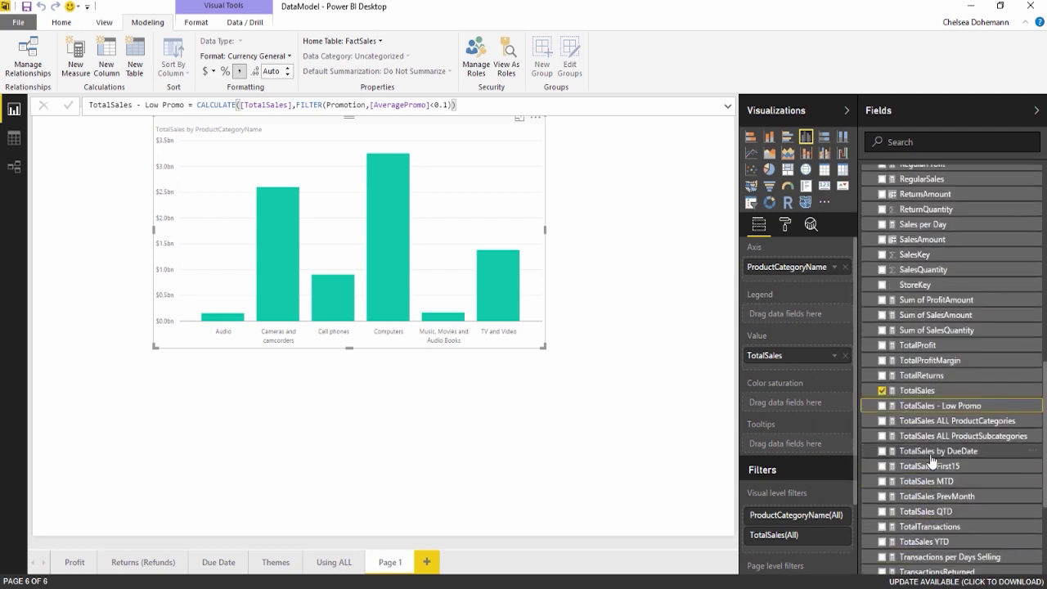
drag(899, 406, 245, 260)
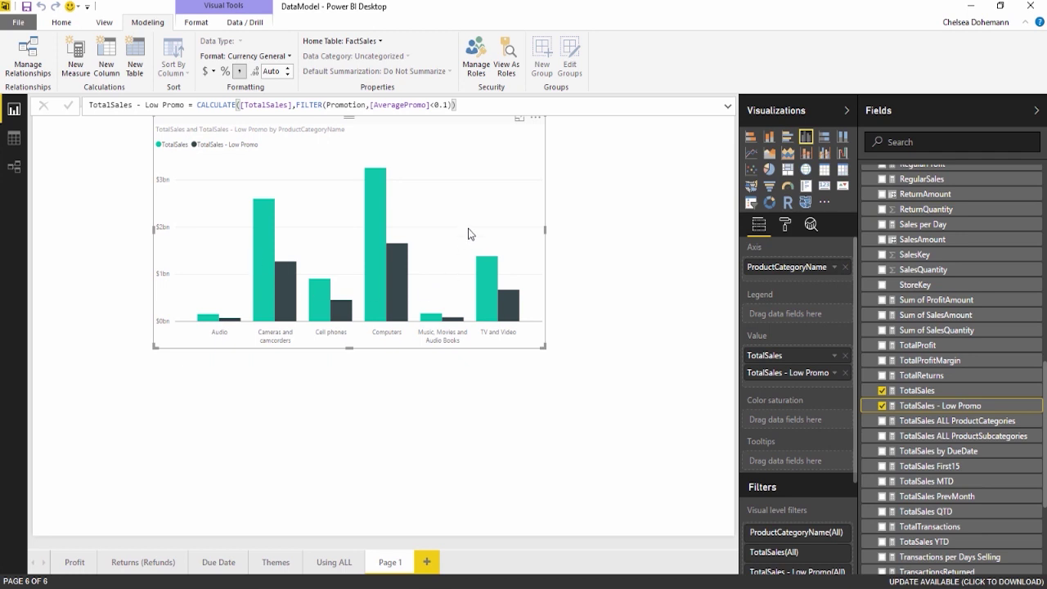
click(469, 103)
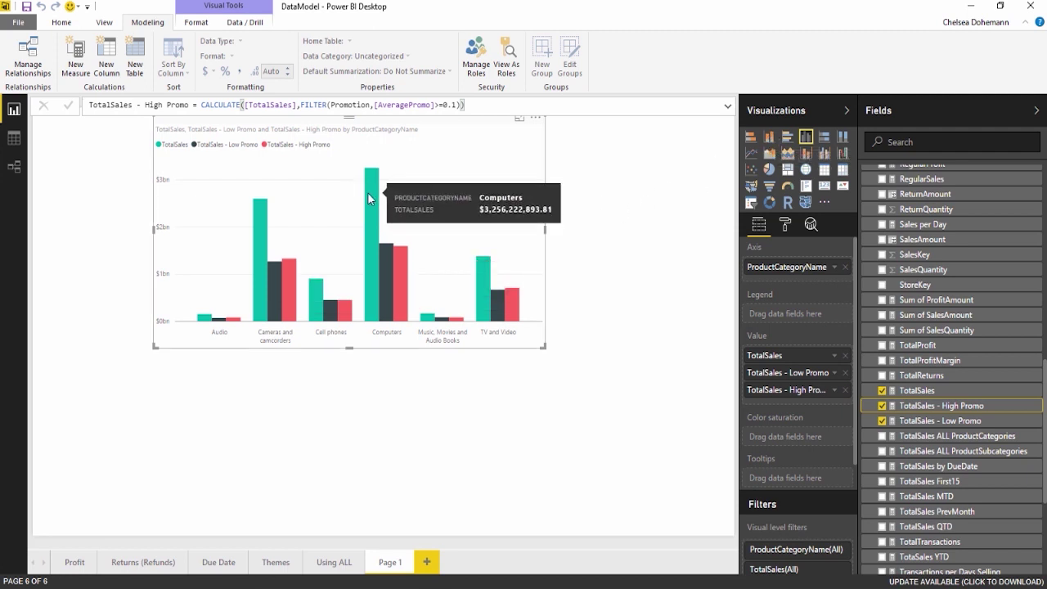
Remove TotalSales from the chart's values and convert it to a stacked column chart
click(844, 355)
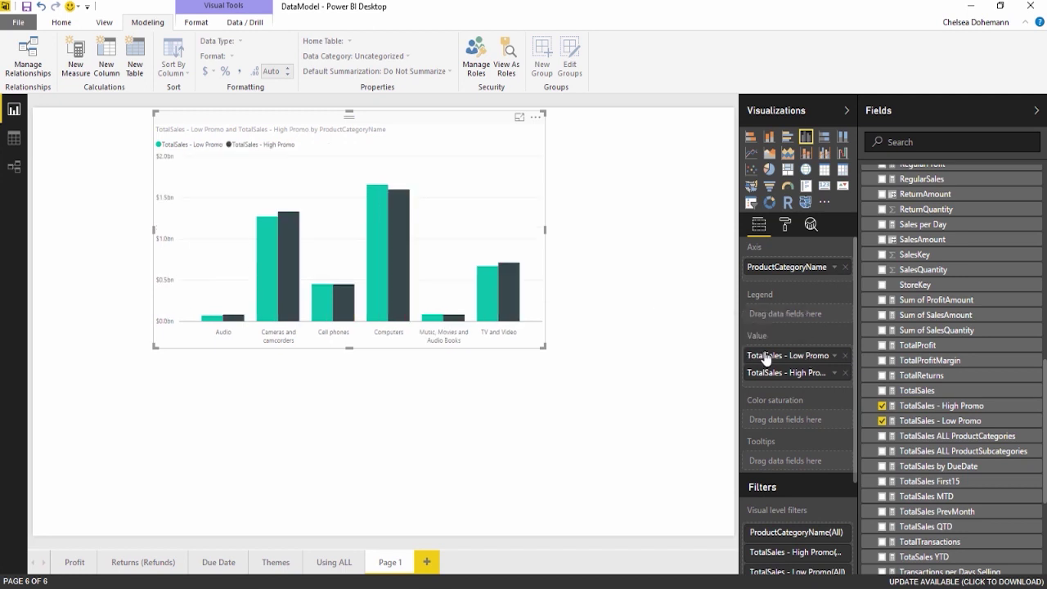
click(770, 137)
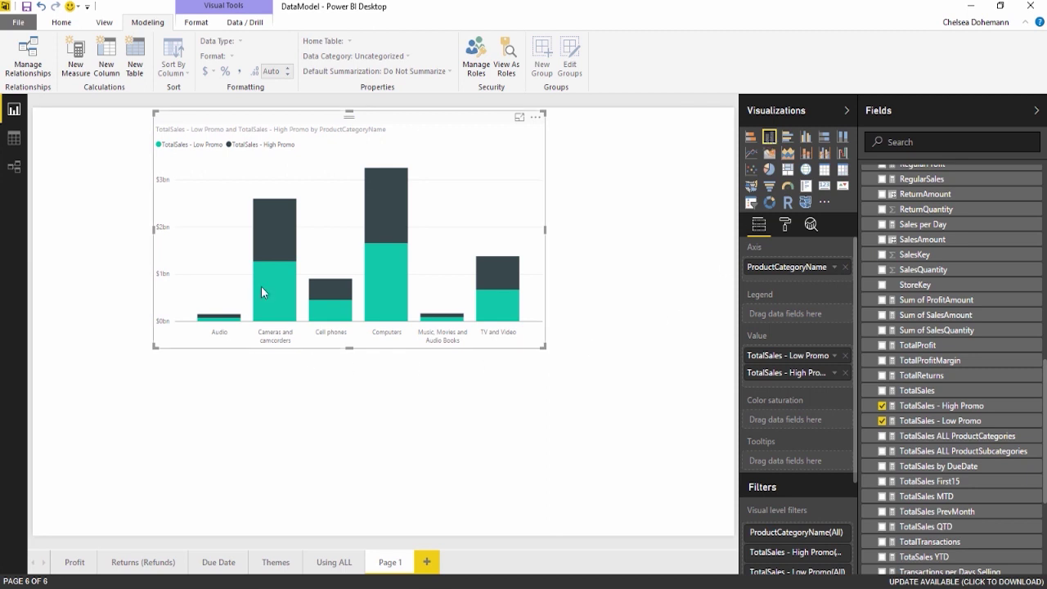
mouse_move(270, 283)
mouse_move(280, 279)
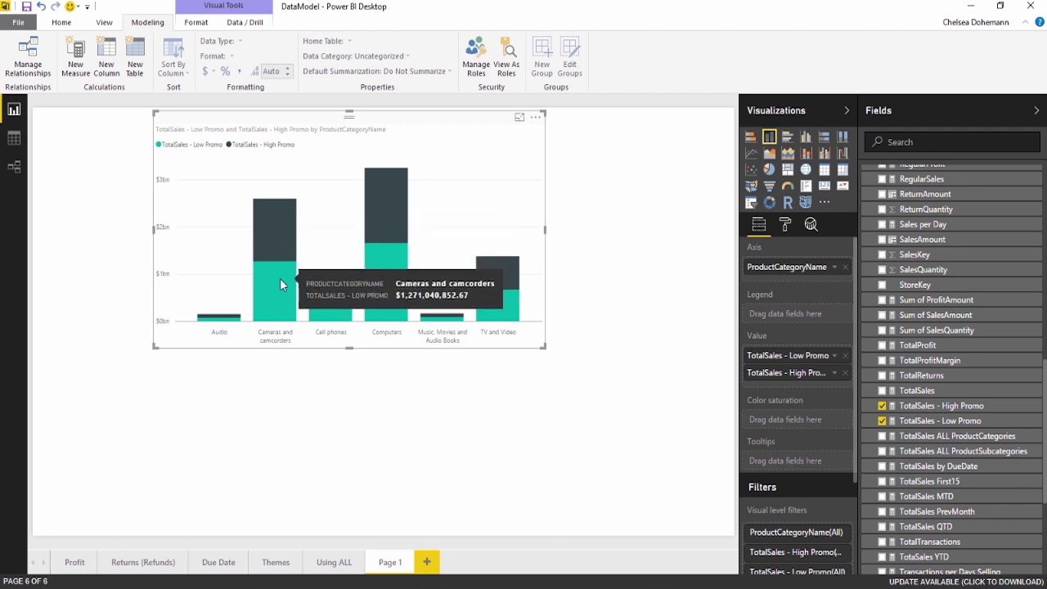
mouse_move(389, 199)
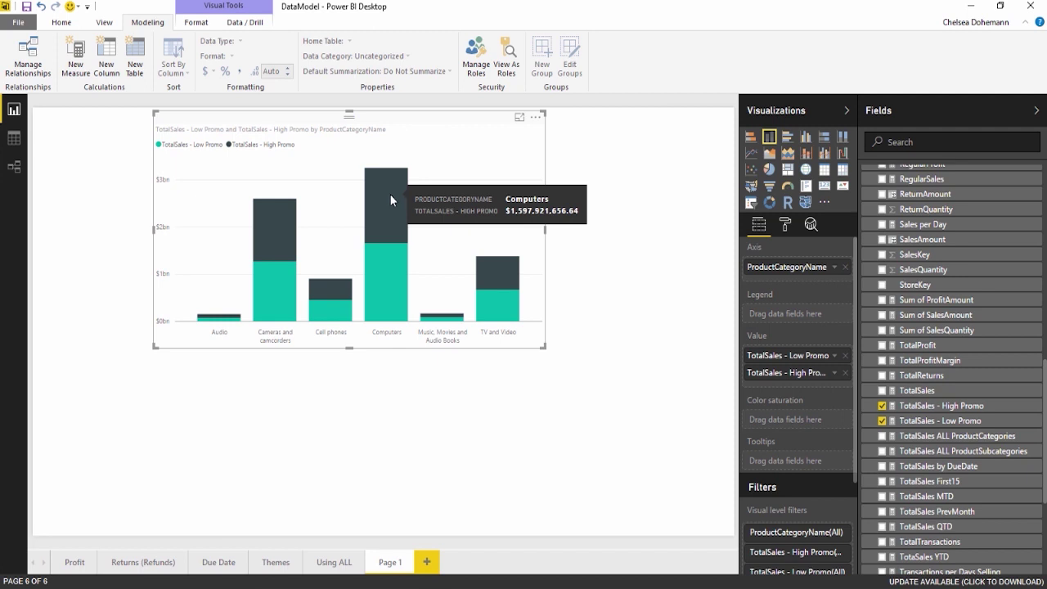
mouse_move(383, 173)
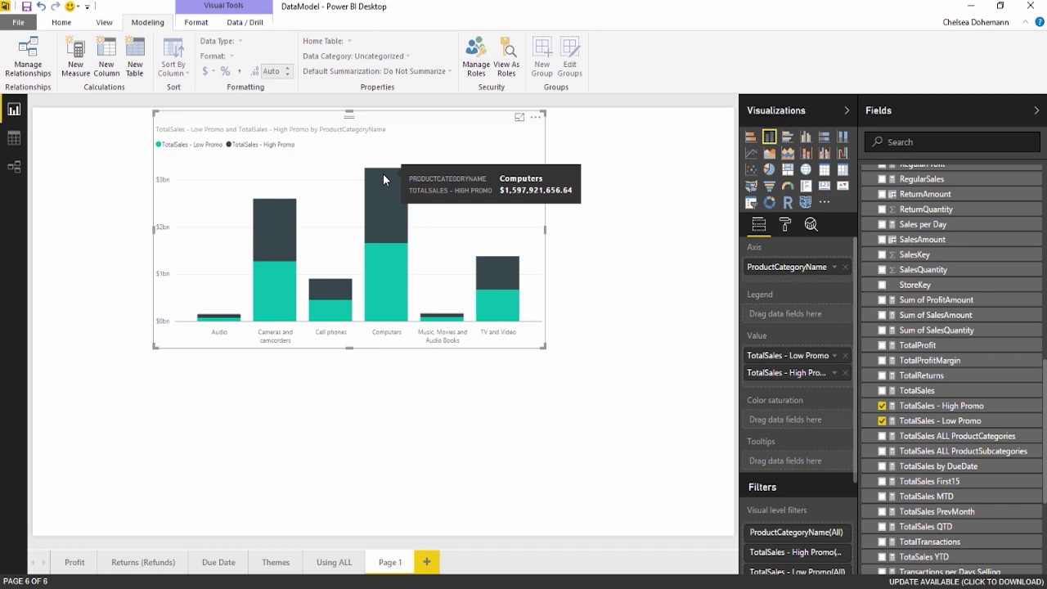
Add TotalSales to the stacked column chart's tooltips, and select the TotalSales - High Promo measure
drag(906, 393, 802, 462)
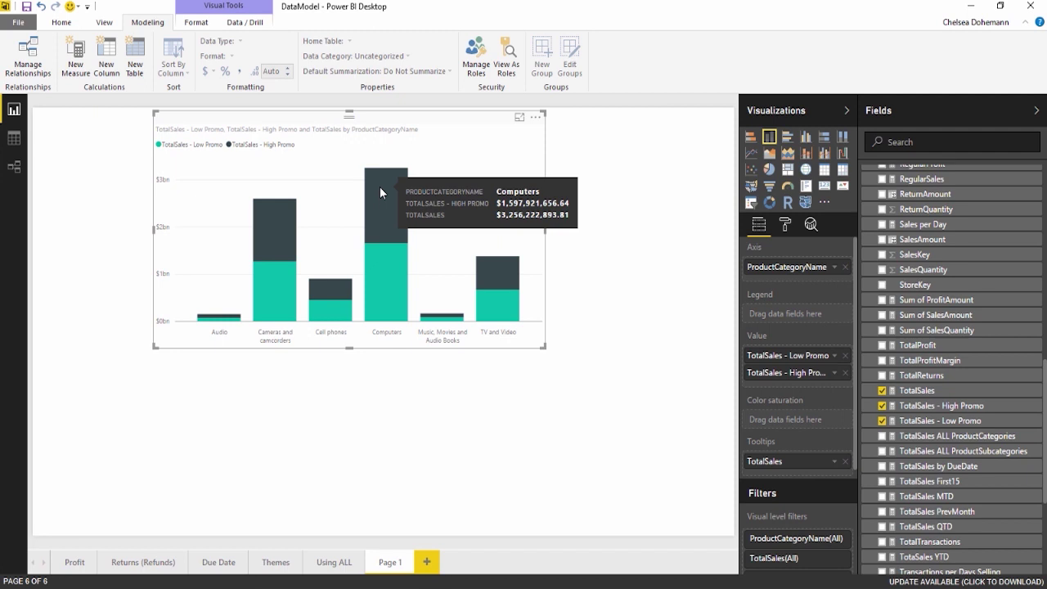
mouse_move(381, 261)
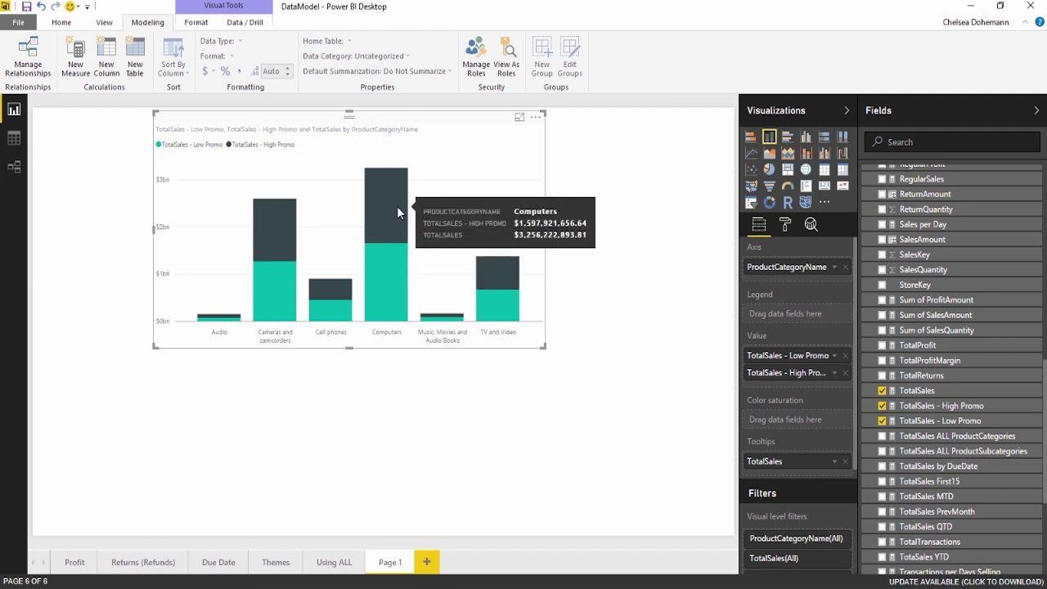
click(945, 406)
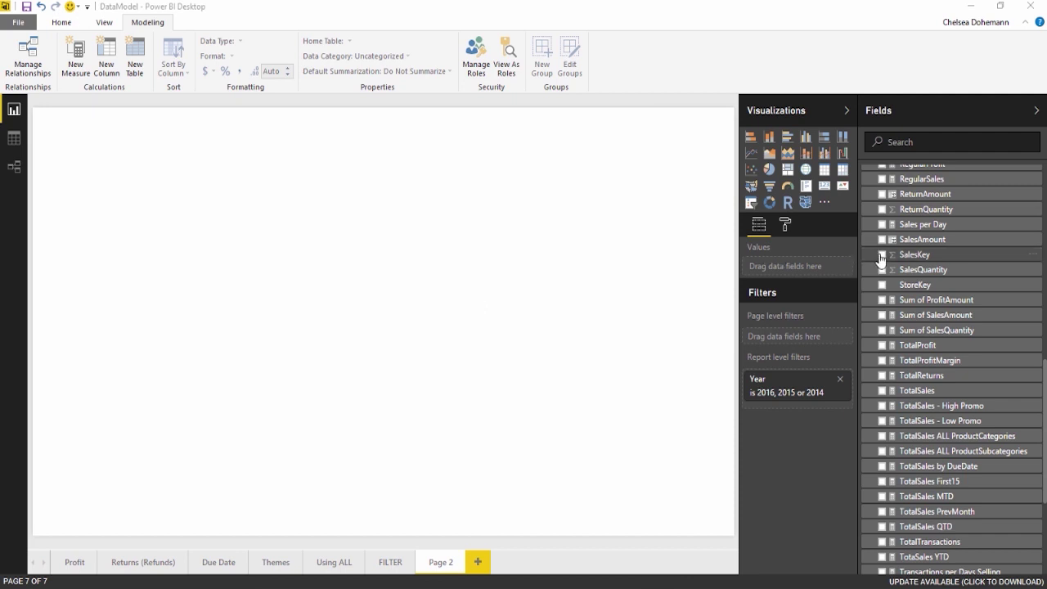
On the blank Page 2, build an enlarged clustered column chart of TotalSales by ProductCategoryName, shifted in from the page corner
click(882, 393)
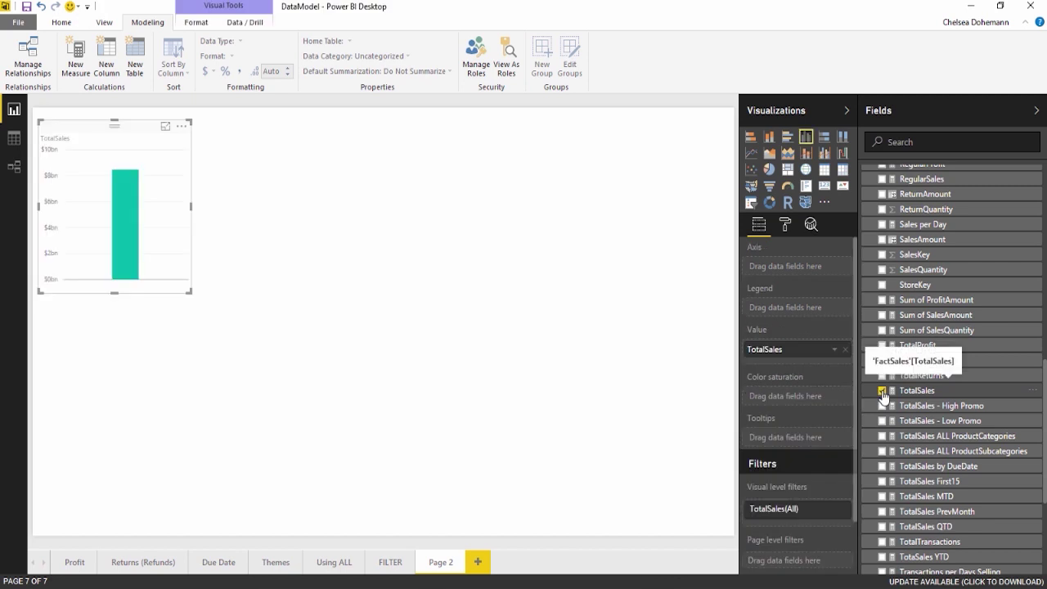
scroll(887, 392, up, 15)
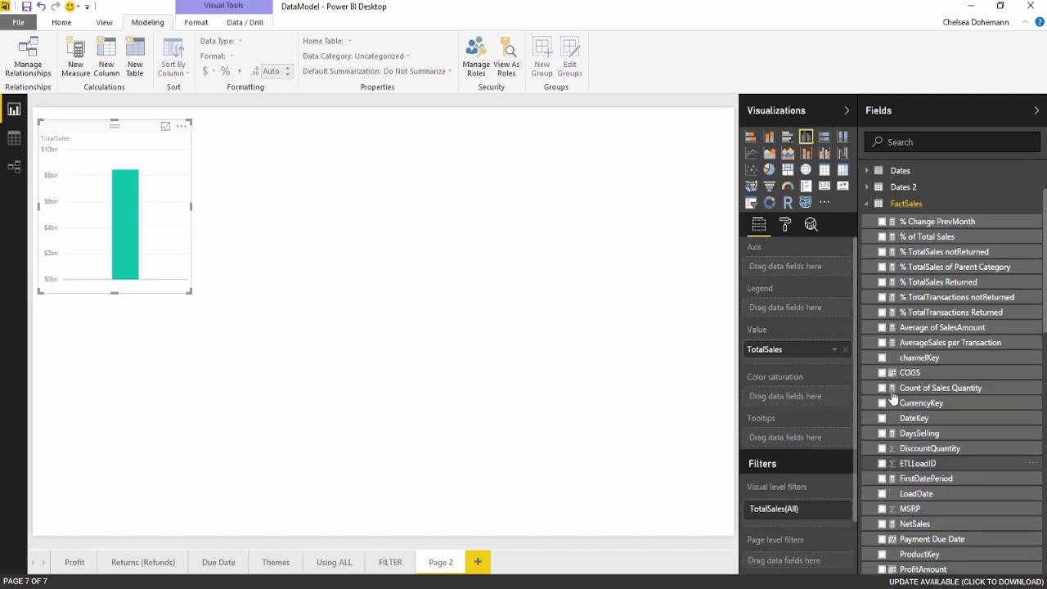
click(867, 273)
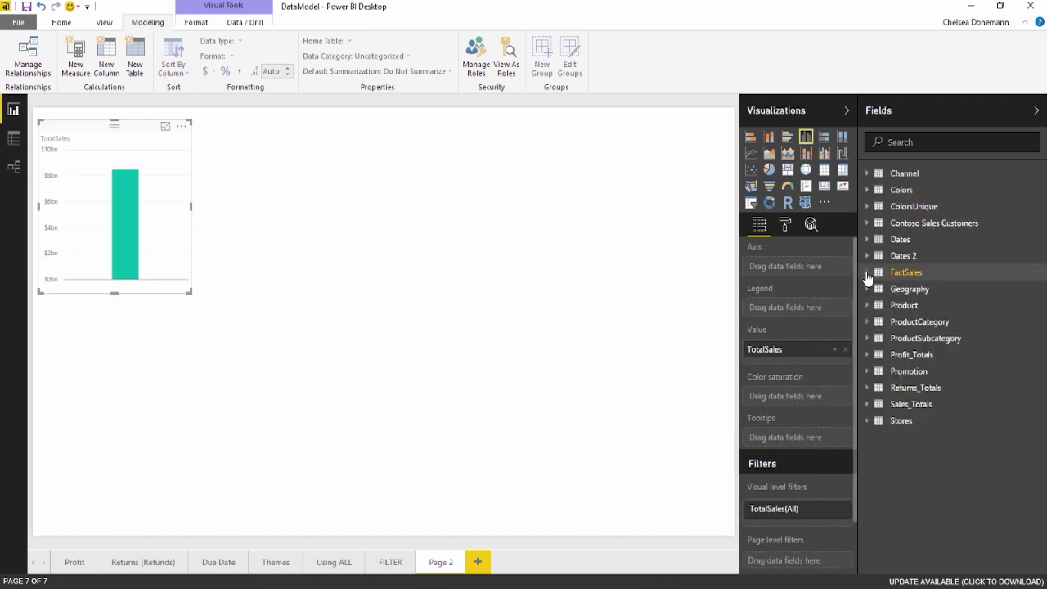
click(867, 321)
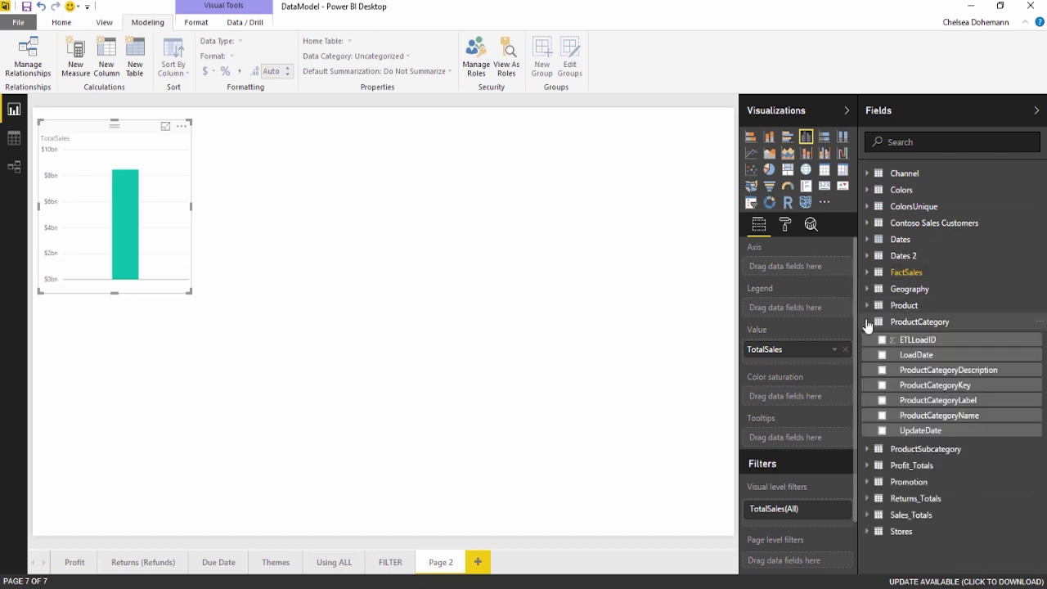
click(881, 415)
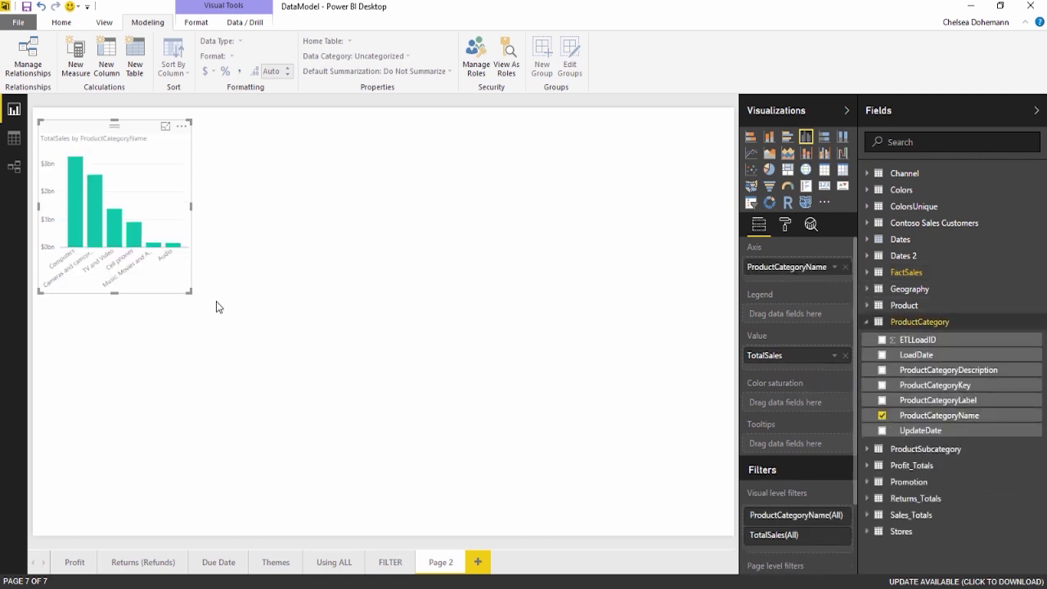
drag(210, 293, 374, 338)
drag(261, 122, 321, 131)
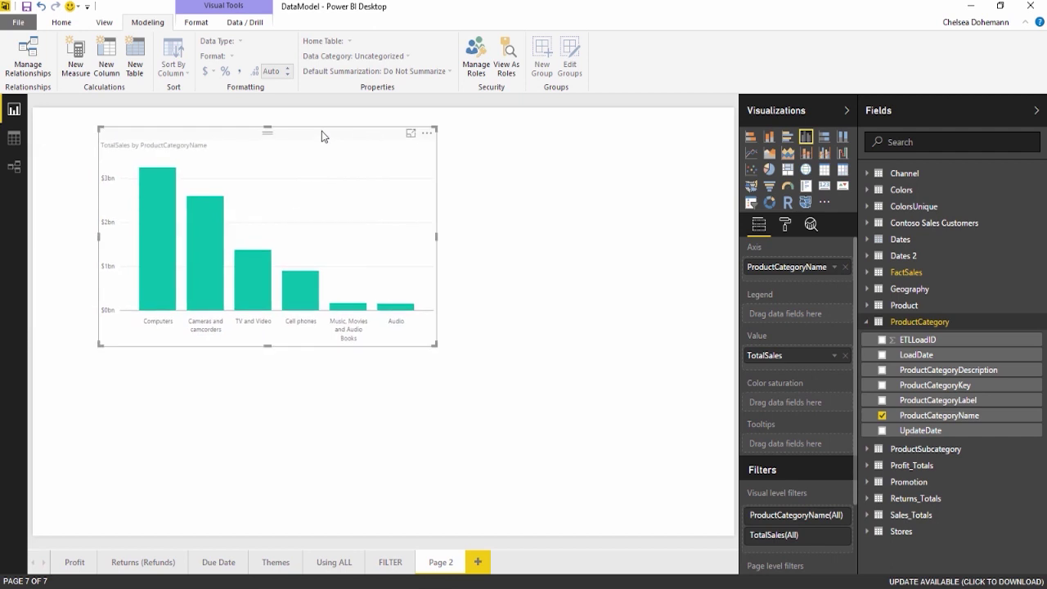
Convert the TotalSales by ProductCategoryName chart to a matrix and set its text size to 14
click(842, 170)
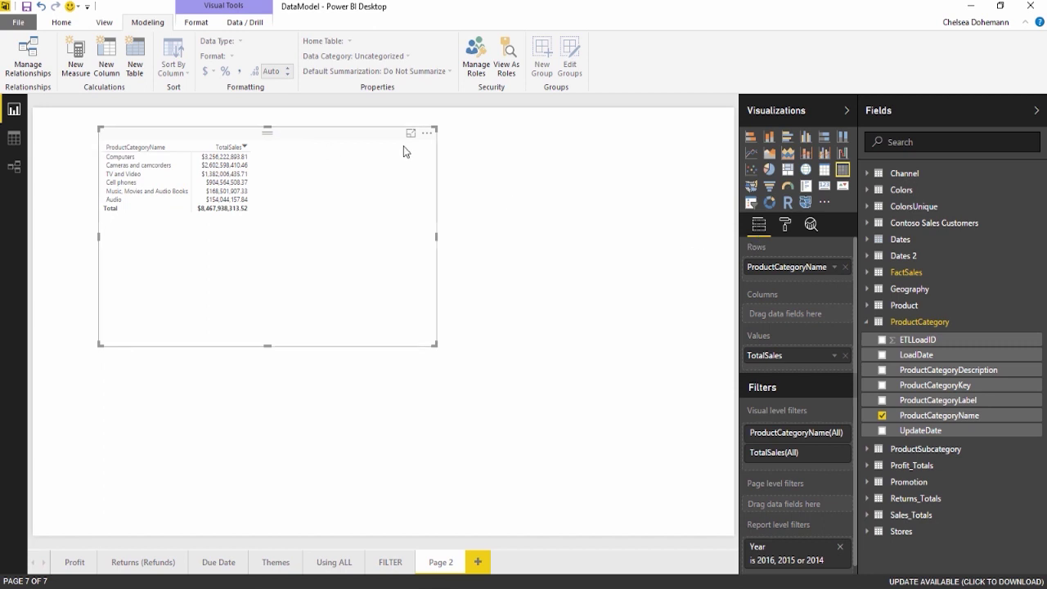
click(784, 225)
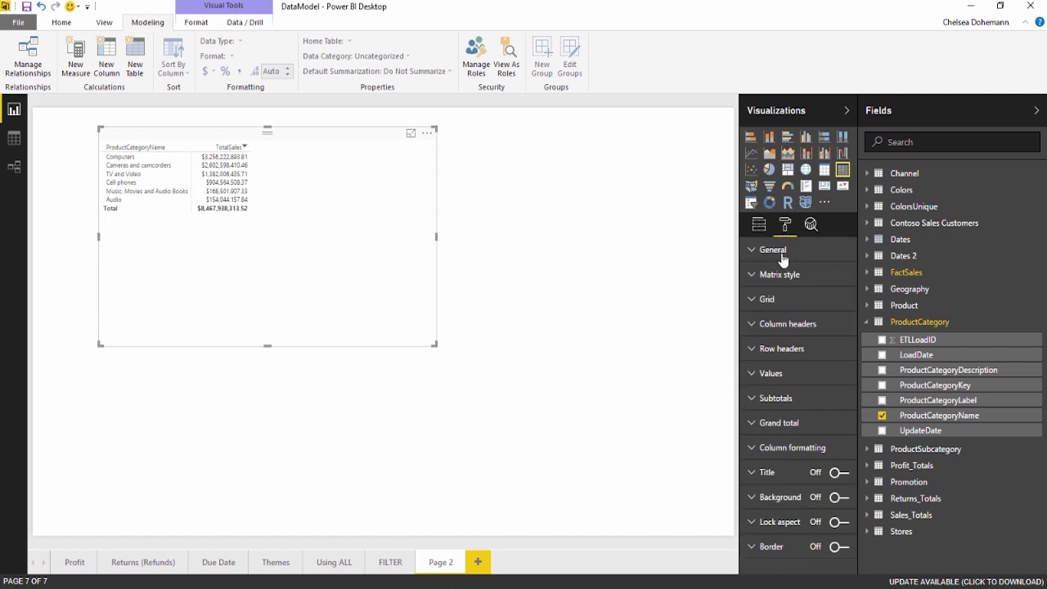
click(781, 254)
click(787, 299)
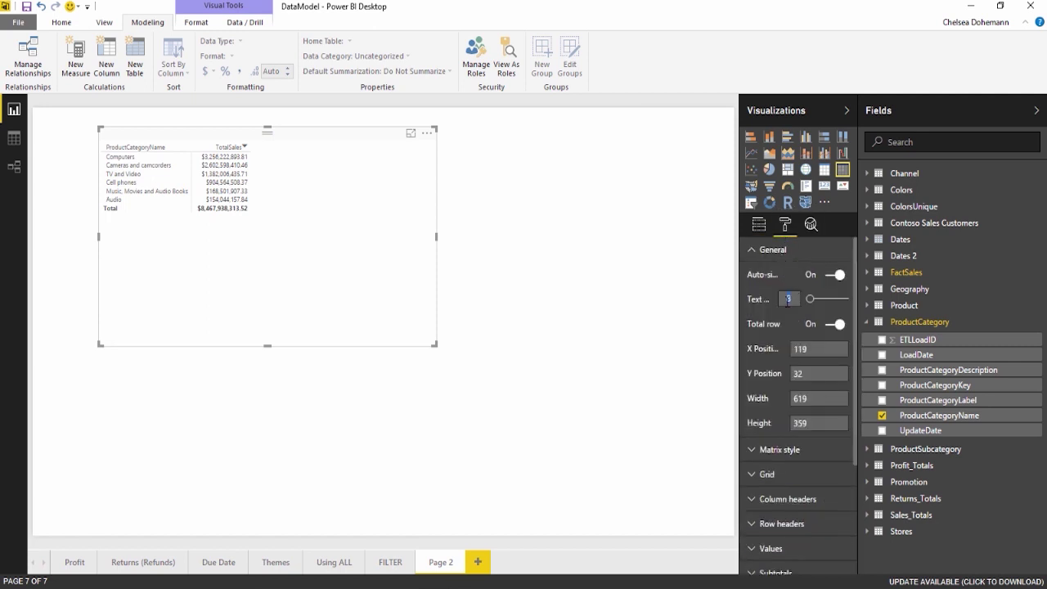
text(14)
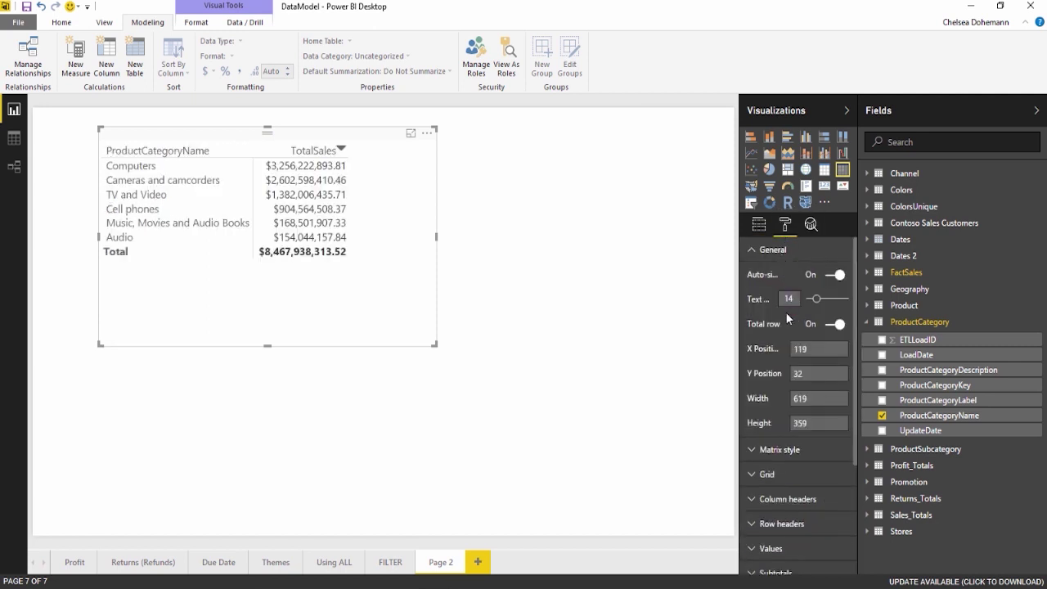
Widen the matrix to about 1047 and move it lower on the page, to about X 38, Y 173
drag(436, 236, 671, 237)
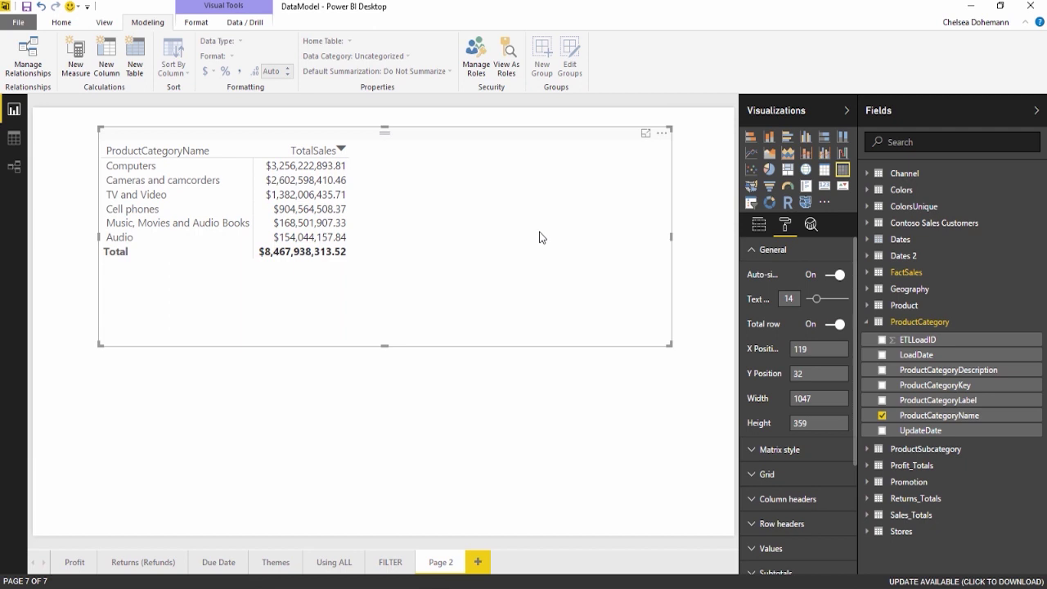
drag(404, 142, 363, 169)
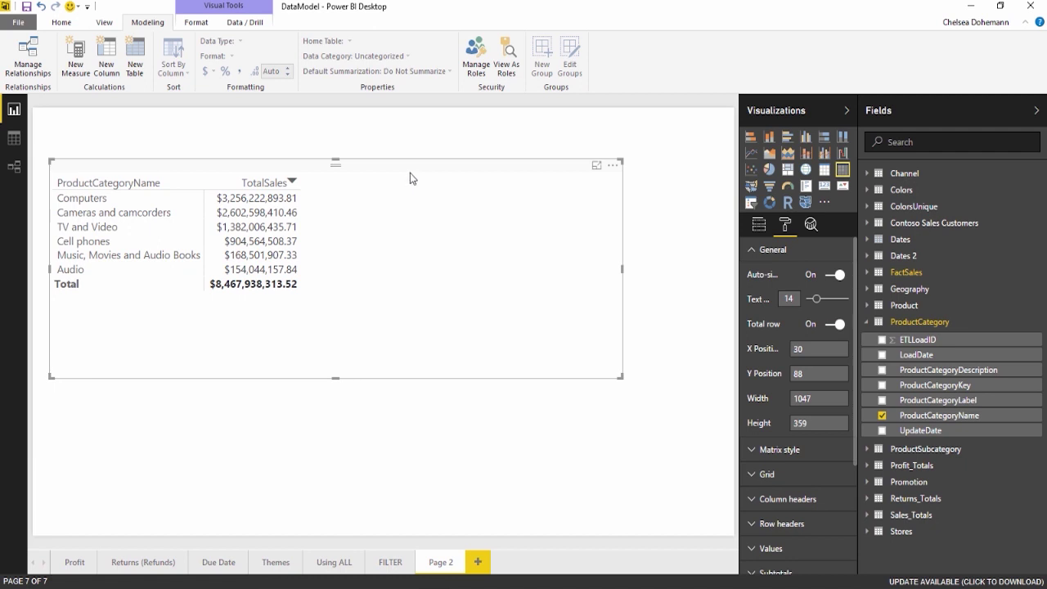
drag(395, 169, 390, 213)
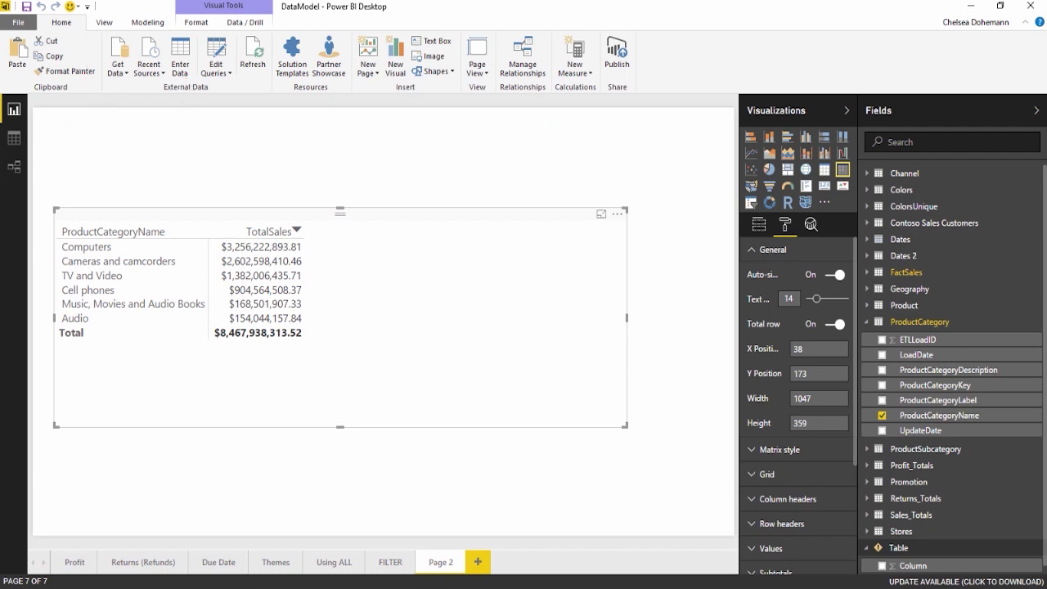
Start a manually entered table and name its first column USD per Euro
click(190, 65)
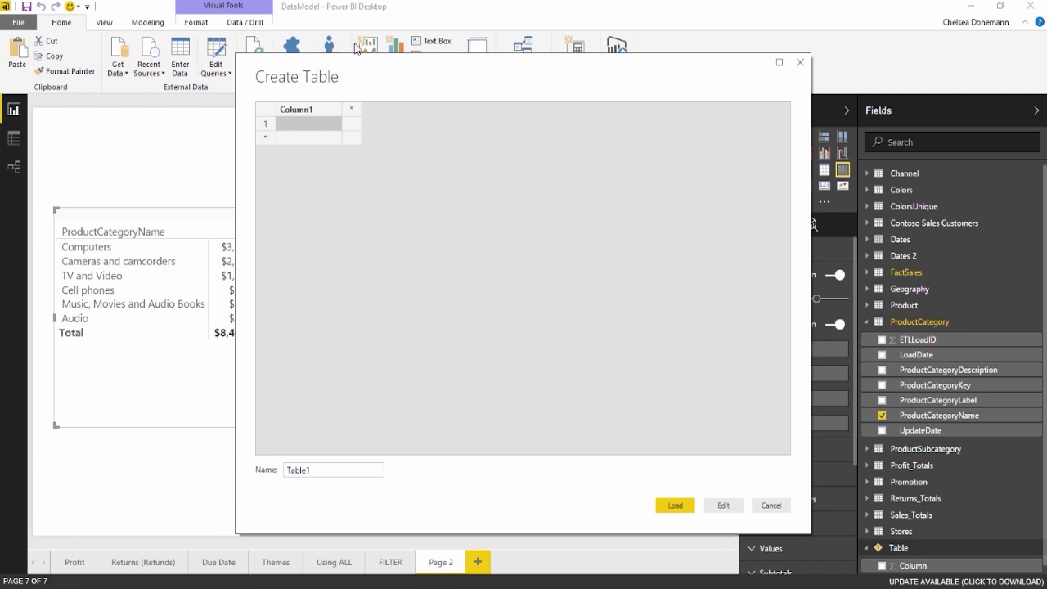
double_click(321, 107)
text(USD p)
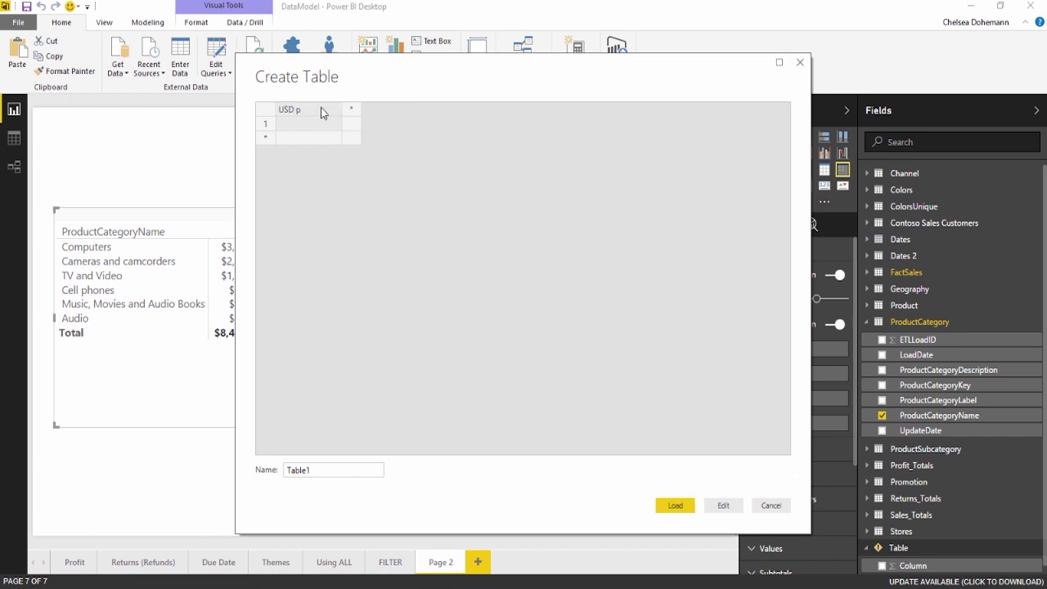
text(er Euro)
key(Return)
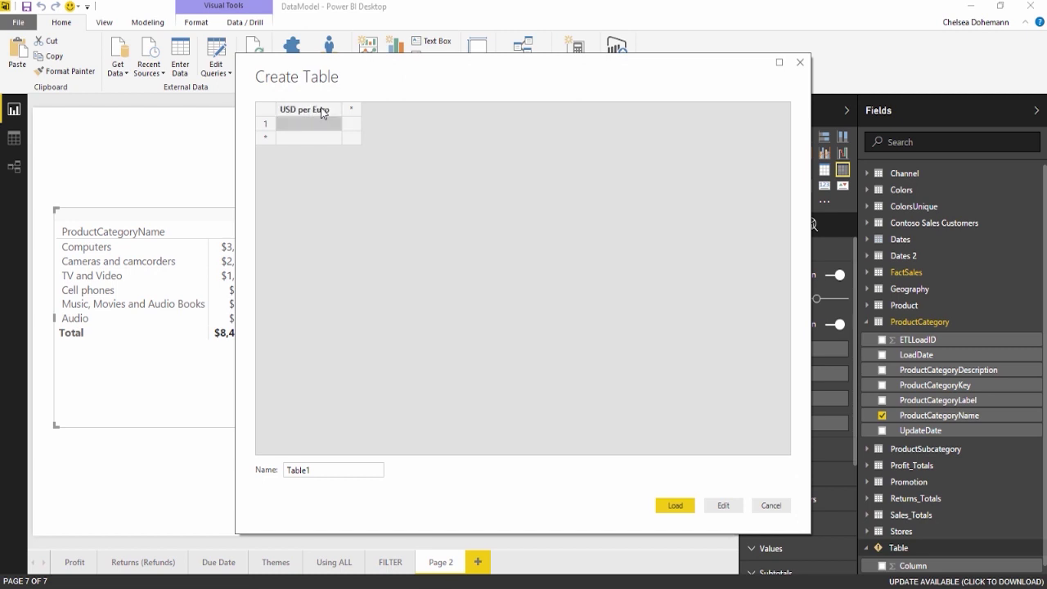
Fill the USD per Euro column with five rows: 1.00, 1.1, 1.2, 1.3 and 1.4
text(1.00)
key(Return)
text(1.1)
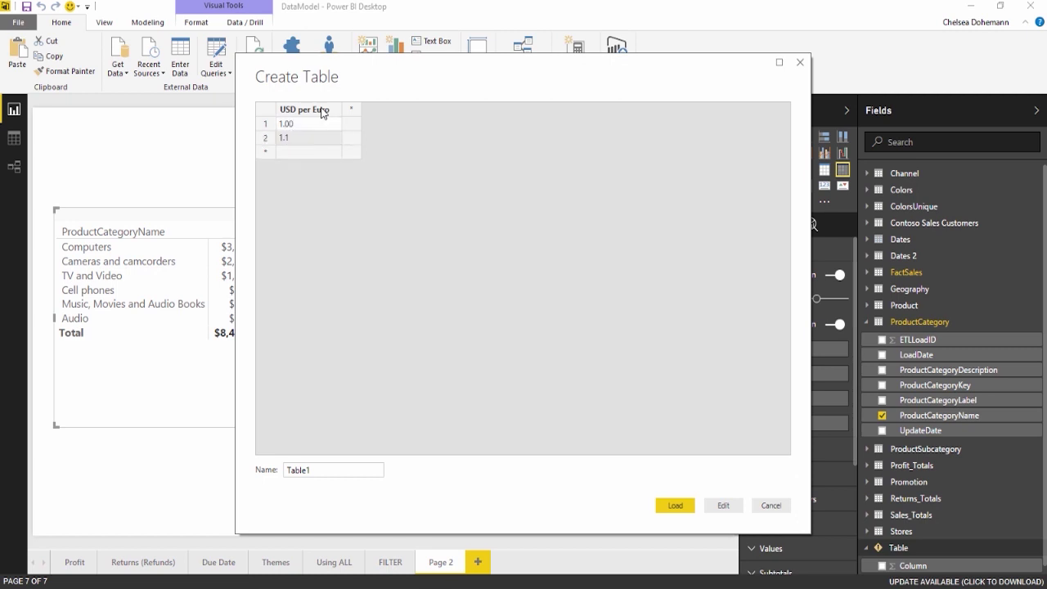
key(Return)
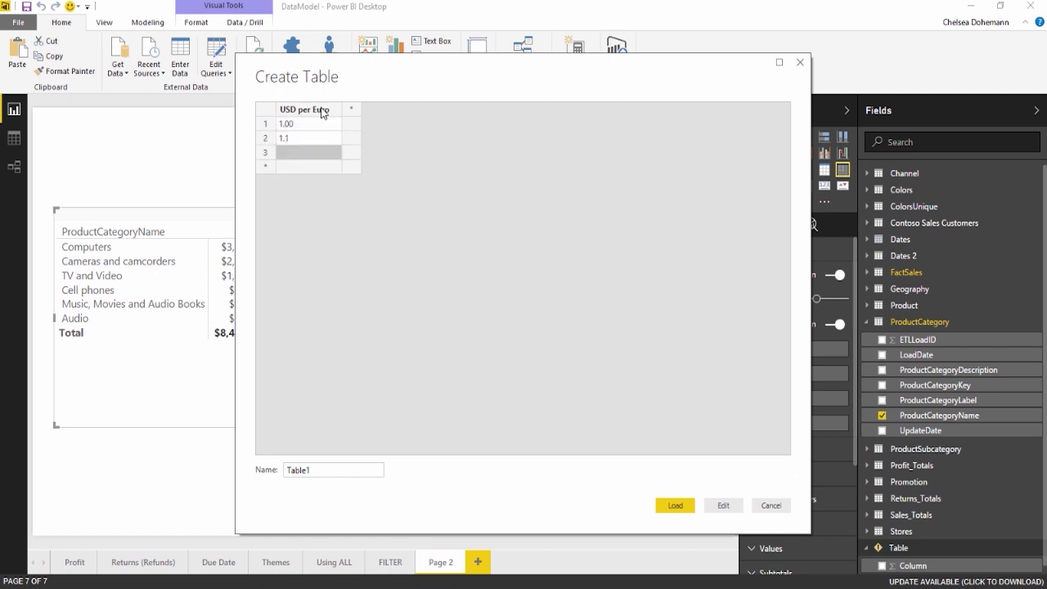
text(1.2)
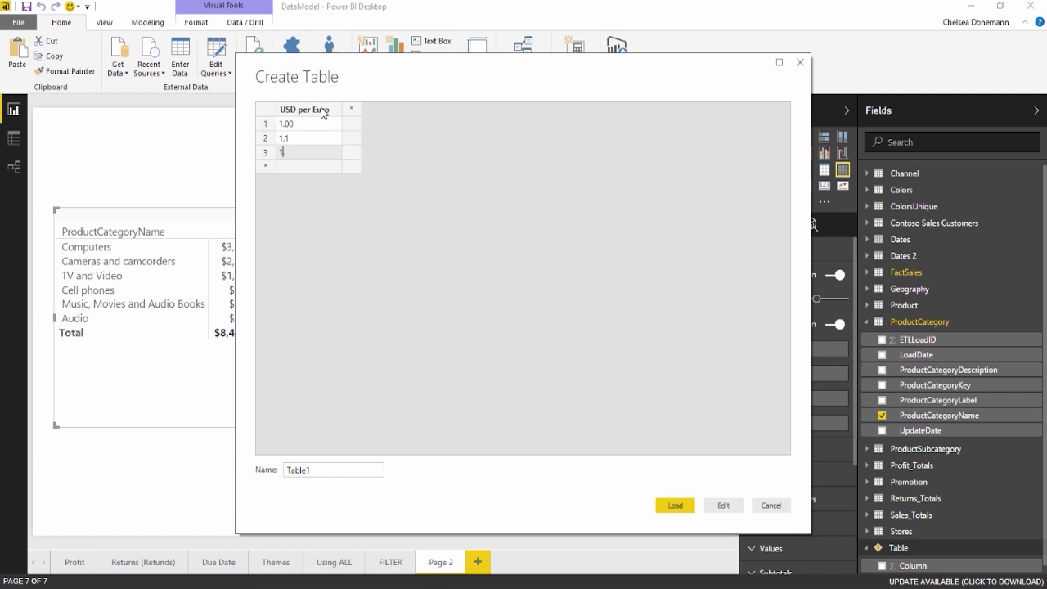
key(Return)
text(1.3)
key(Return)
text(1.4)
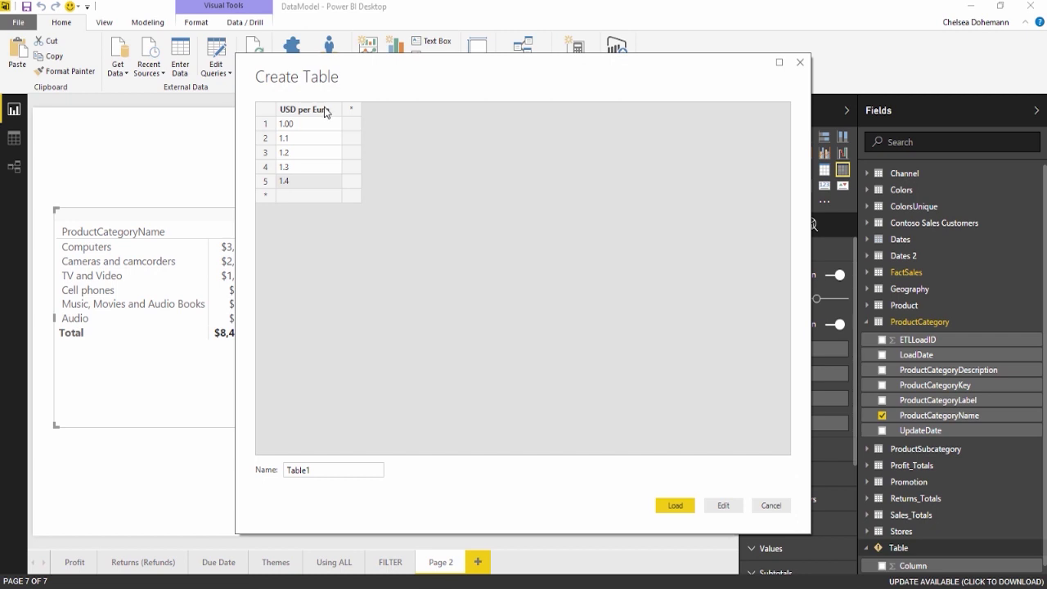
Name the table USD per Euro and load it into the model
drag(319, 469, 279, 468)
text(USD per Euro)
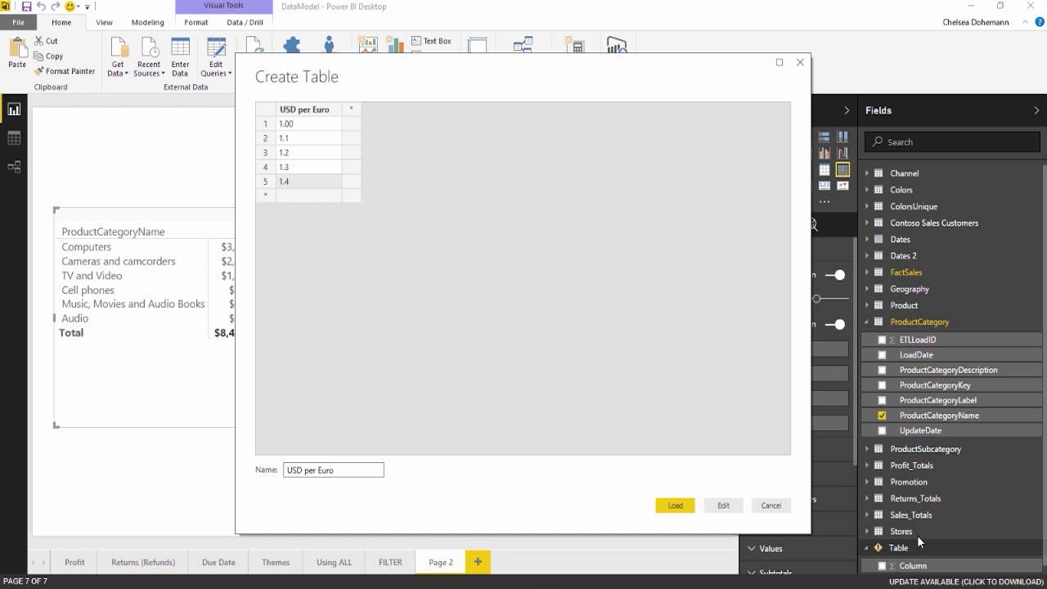
click(675, 506)
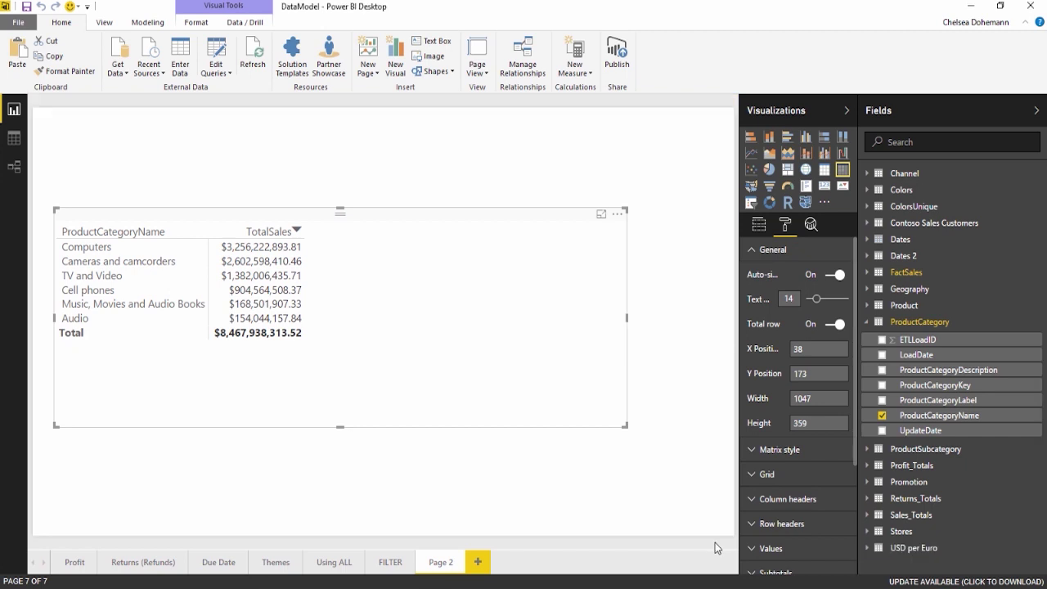
Add a slicer on the USD per Euro field to the empty area above the matrix on Page 2
click(890, 548)
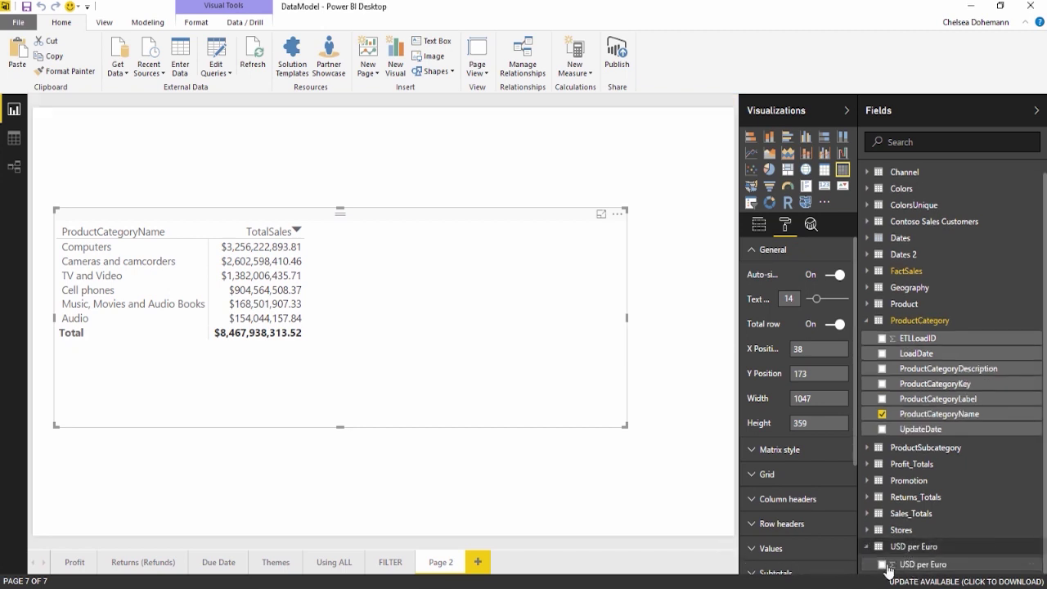
drag(877, 573, 567, 156)
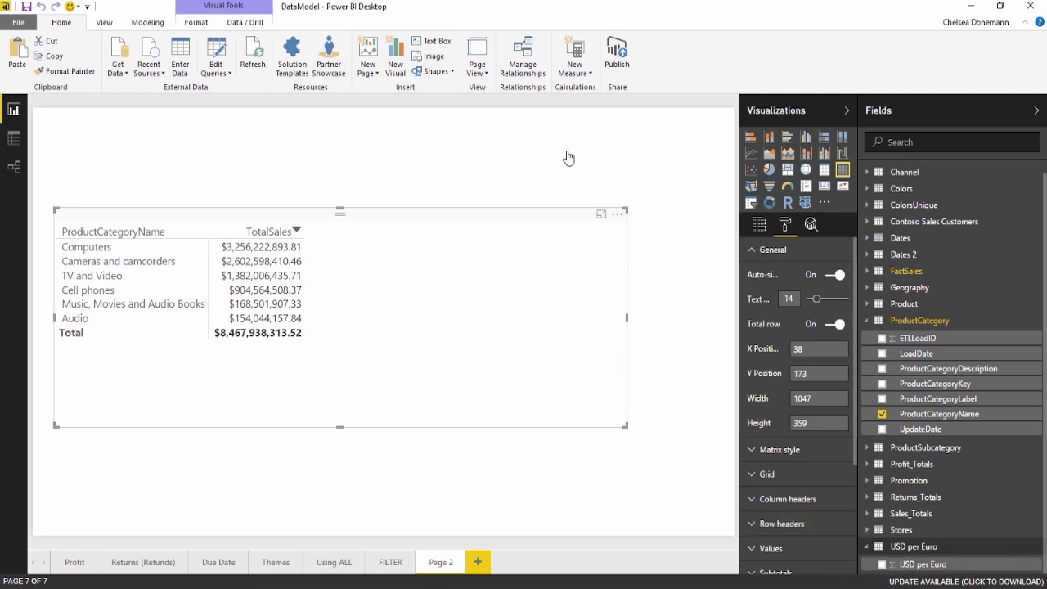
click(751, 203)
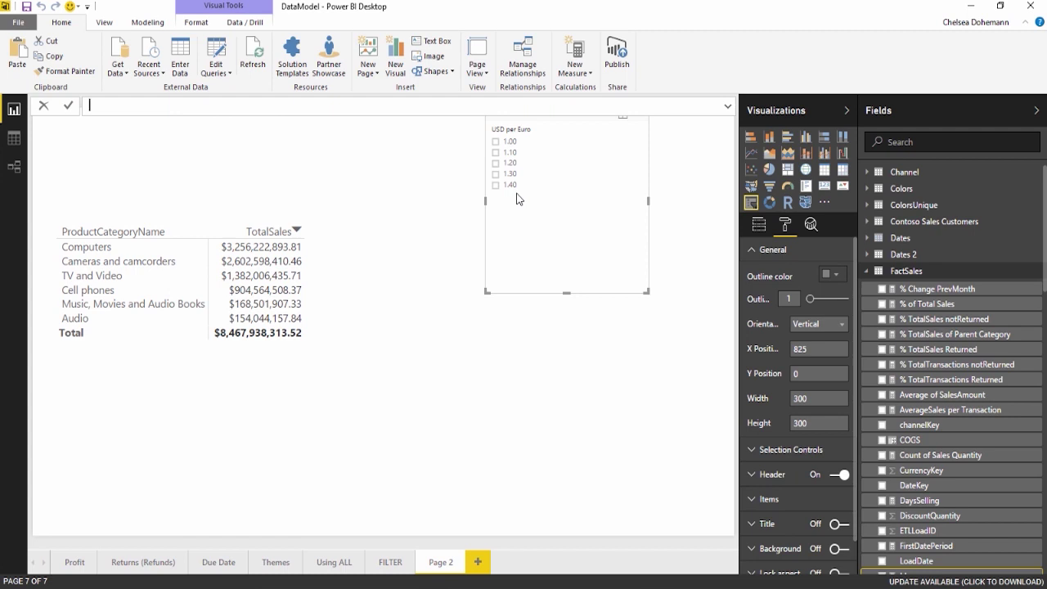
Try the slicer's rates, finishing with 1.00 selected, and move the slicer to about X 833, Y 37
click(495, 142)
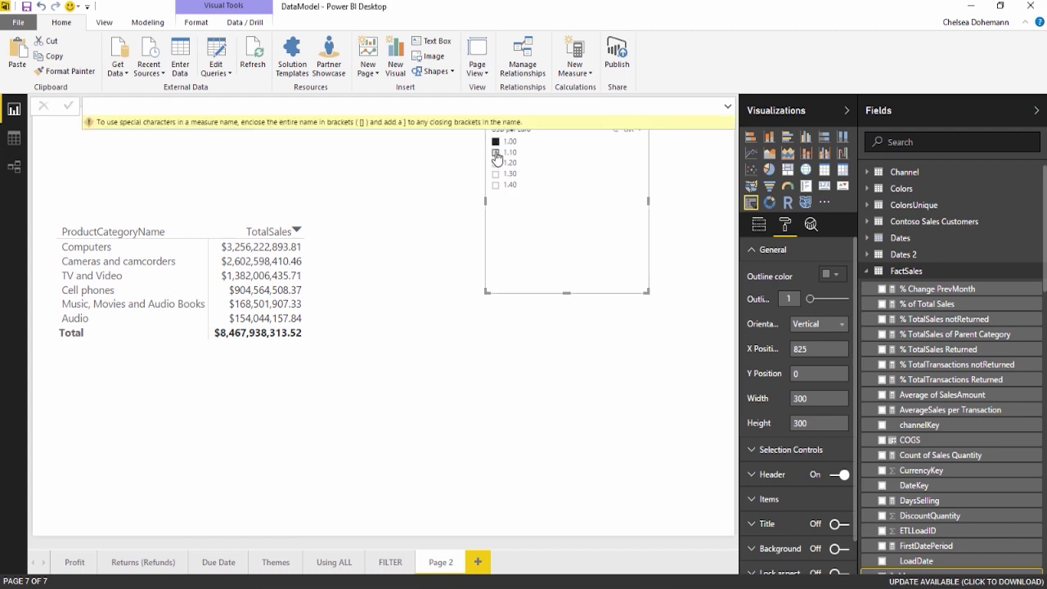
click(496, 164)
click(496, 175)
click(495, 185)
click(496, 142)
click(559, 108)
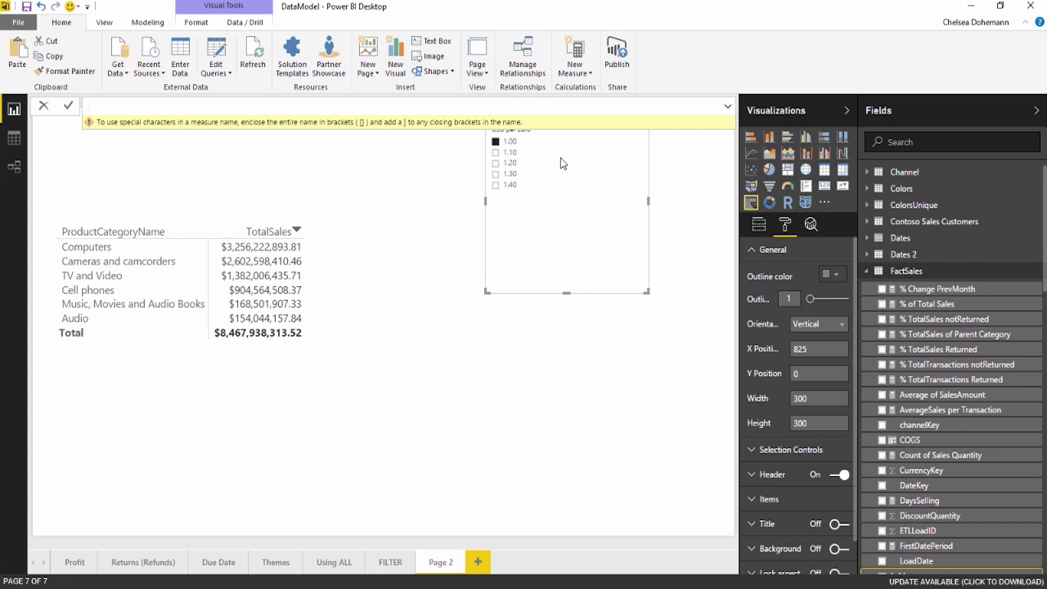
click(561, 163)
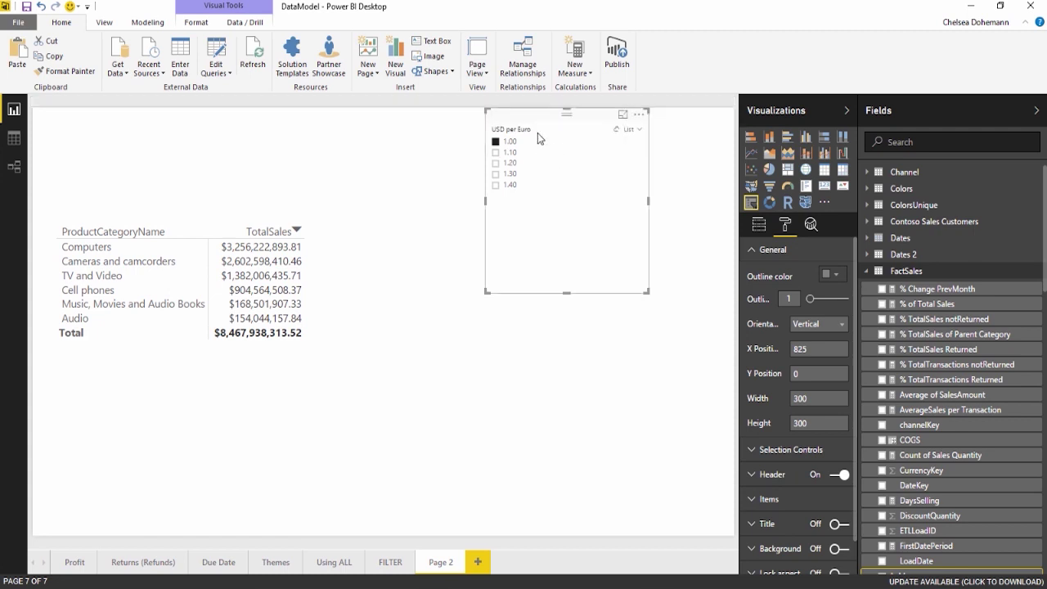
drag(523, 117, 529, 136)
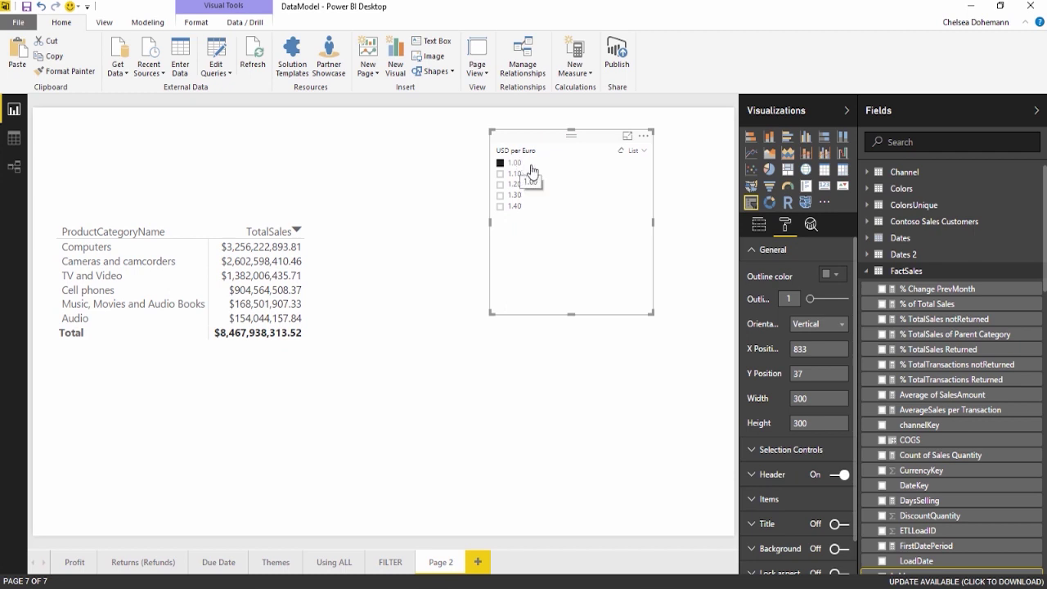
Create a new measure named EuroConversion in the USD per Euro table
scroll(972, 445, down, 10)
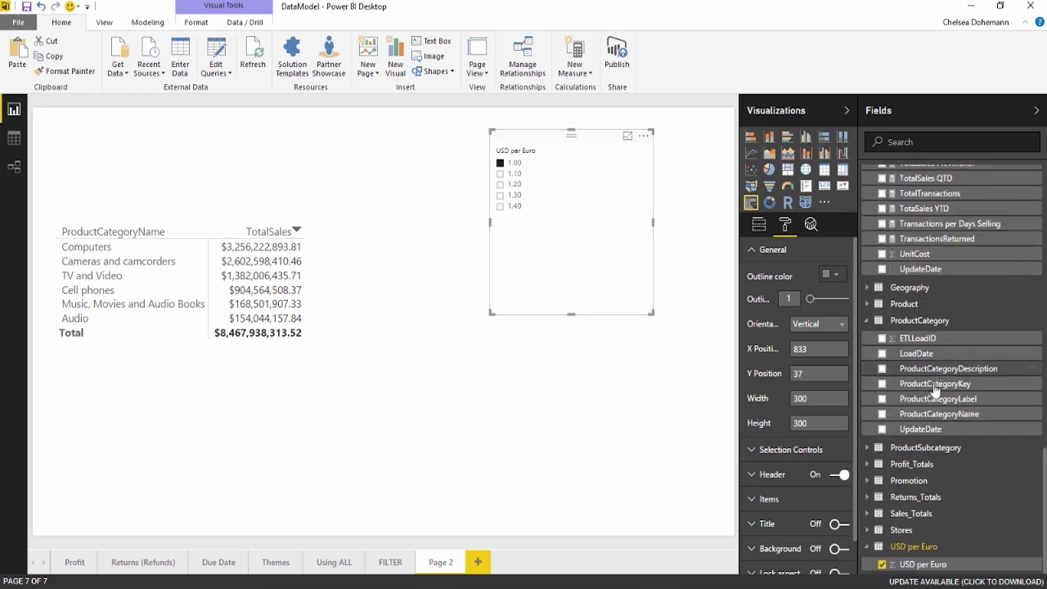
right_click(899, 547)
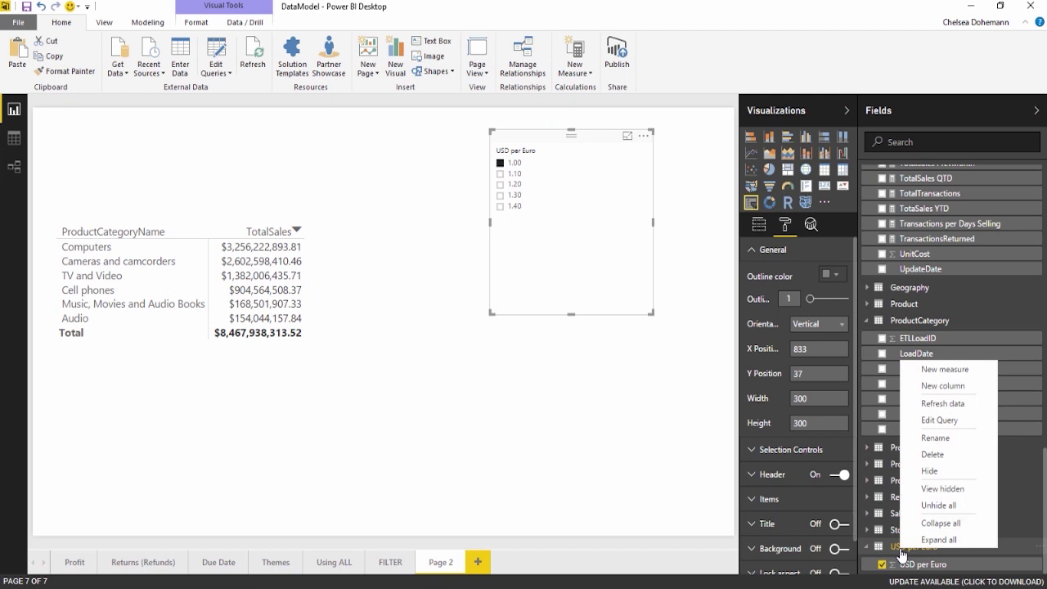
click(955, 370)
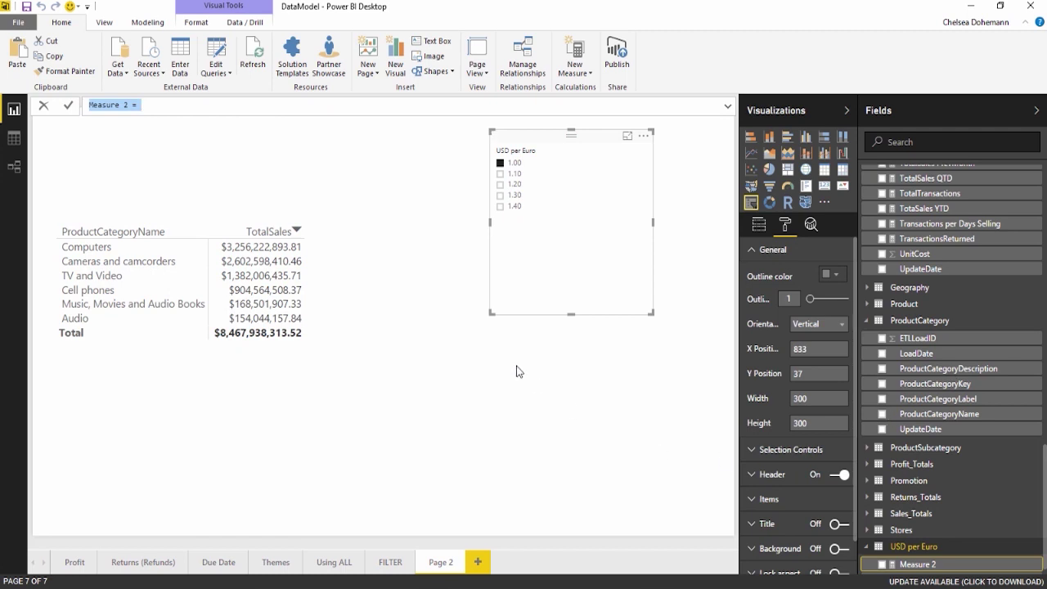
text(Eur)
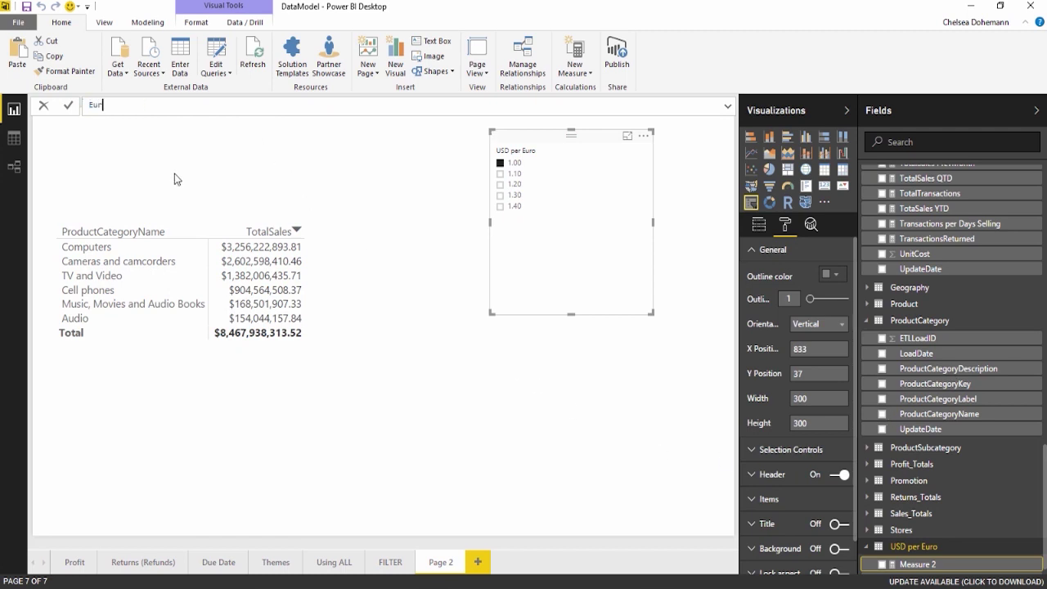
text(oConversion =)
click(501, 164)
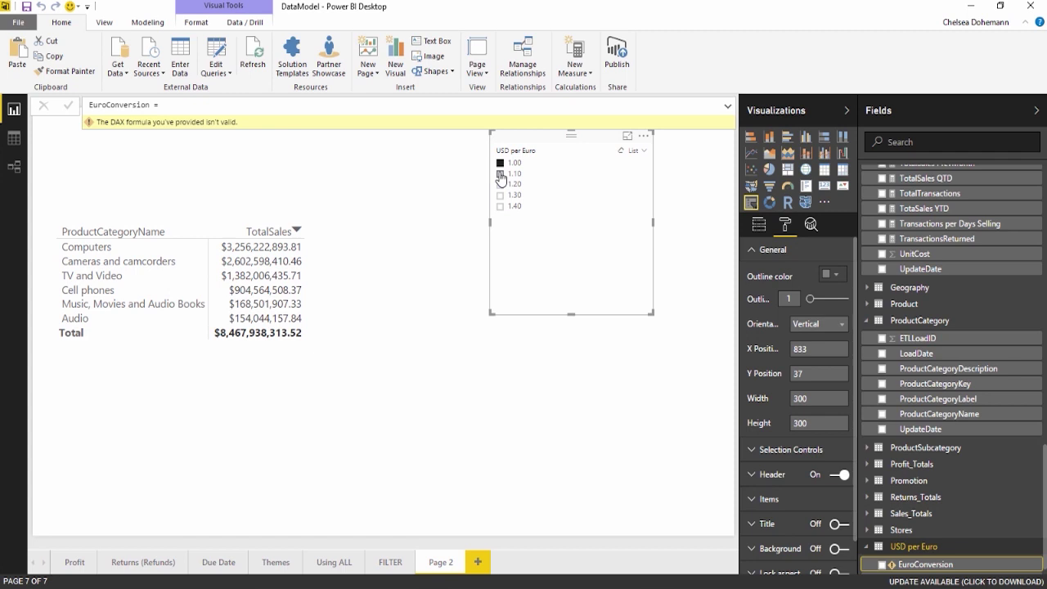
click(274, 105)
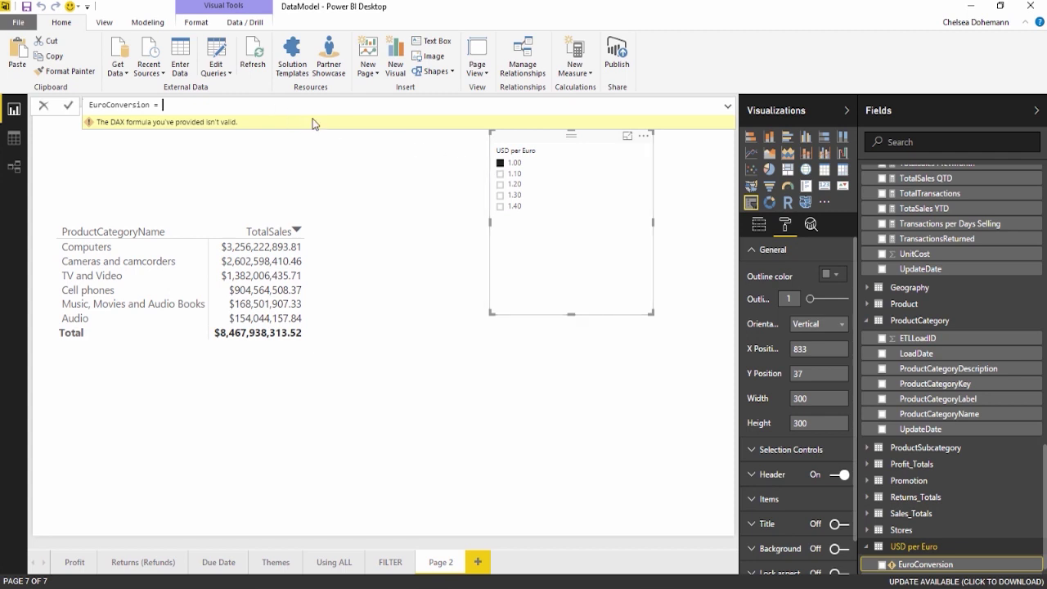
text(USD)
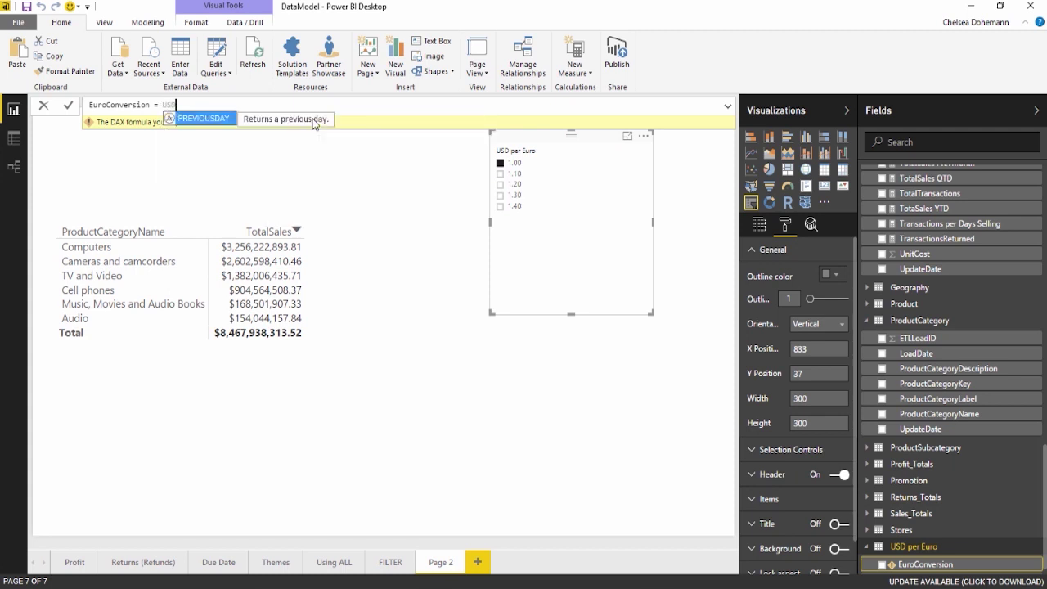
text(per)
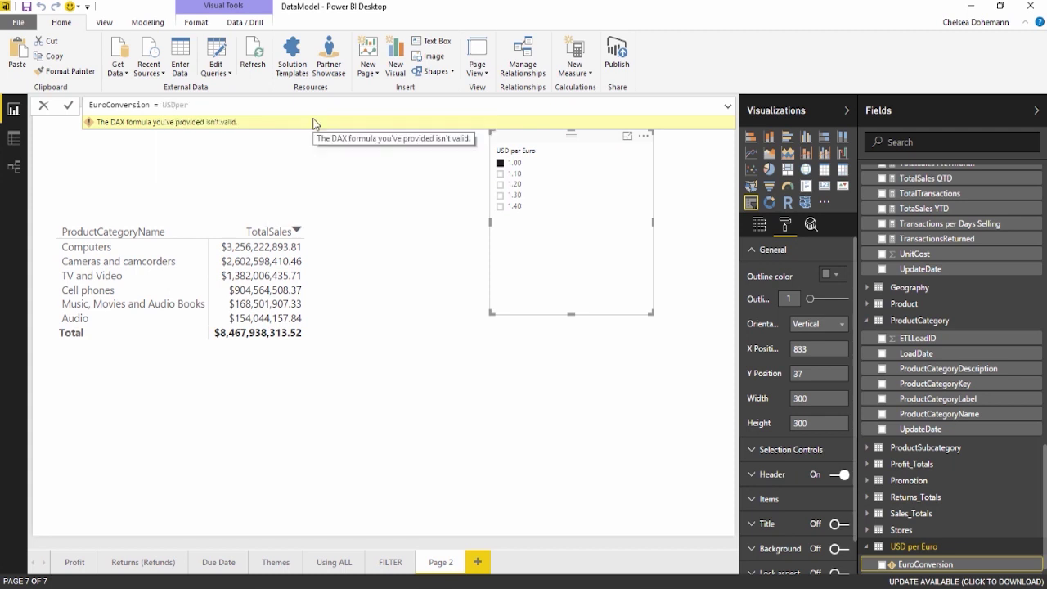
text(Euro)
key(BackSpace)
key(BackSpace)
key(BackSpace)
key(BackSpace)
key(BackSpace)
key(BackSpace)
key(BackSpace)
key(BackSpace)
key(BackSpace)
key(BackSpace)
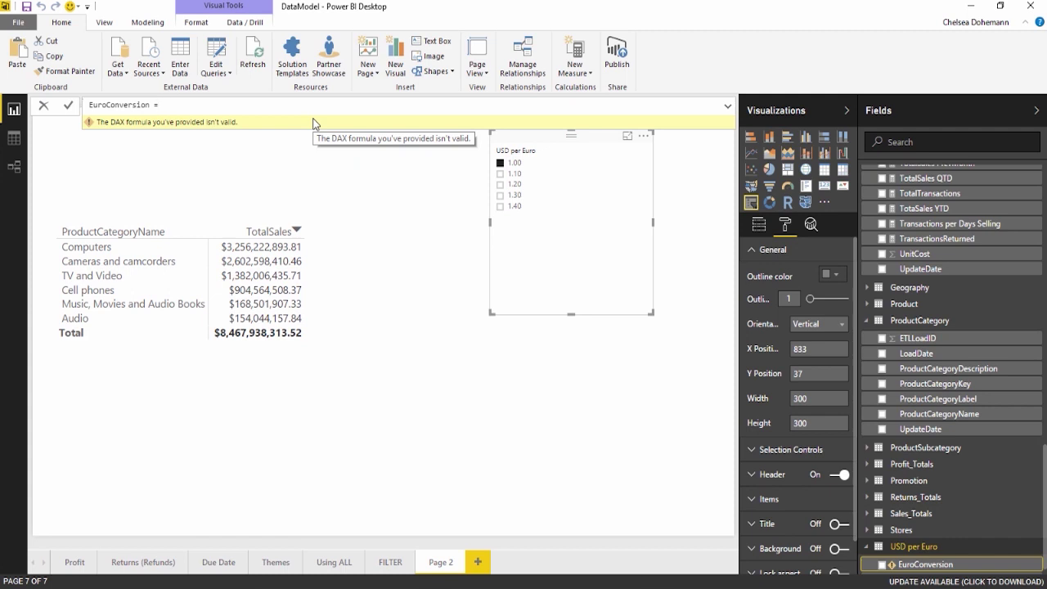
text(AVERAge)
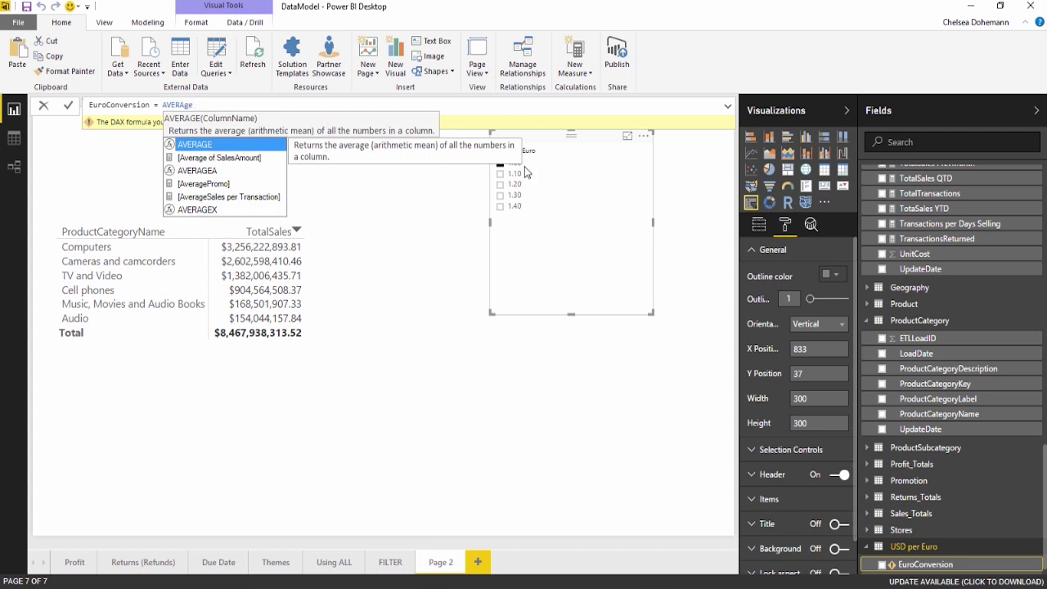
key(BackSpace)
key(BackSpace)
key(BackSpace)
key(BackSpace)
key(BackSpace)
key(BackSpace)
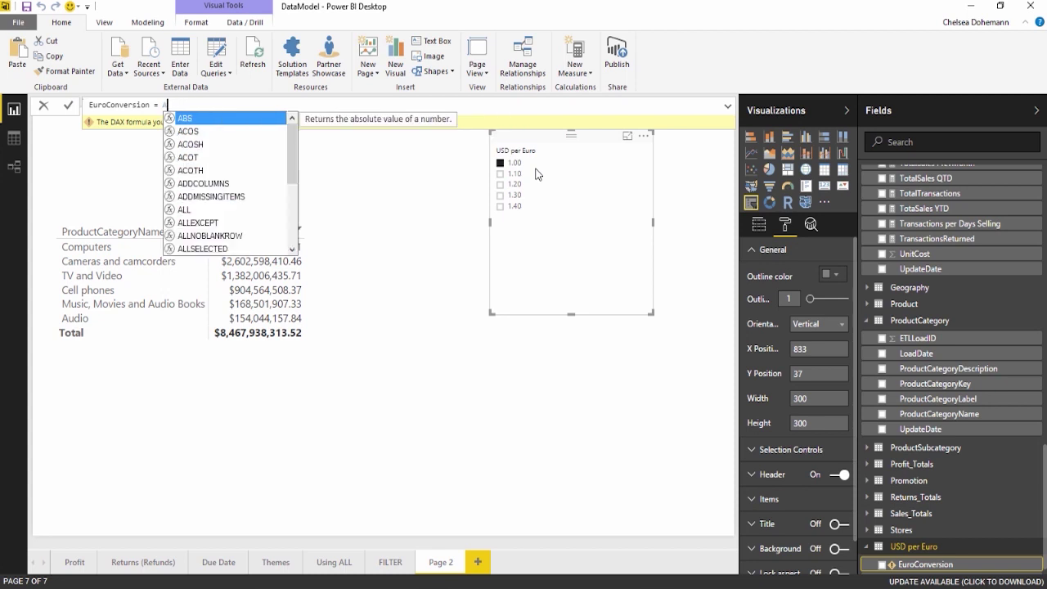
key(BackSpace)
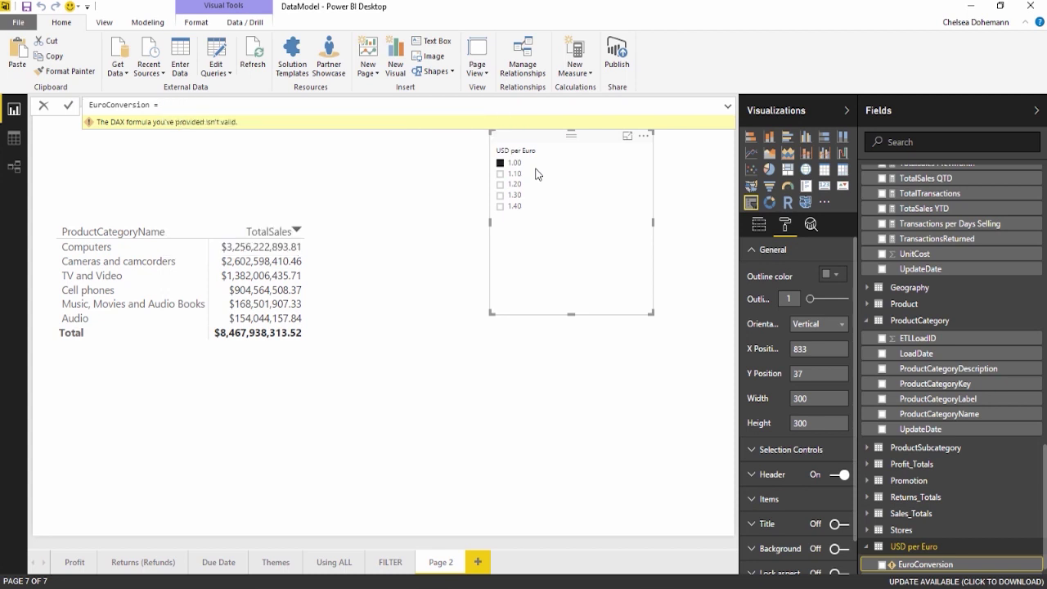
text(MAX)
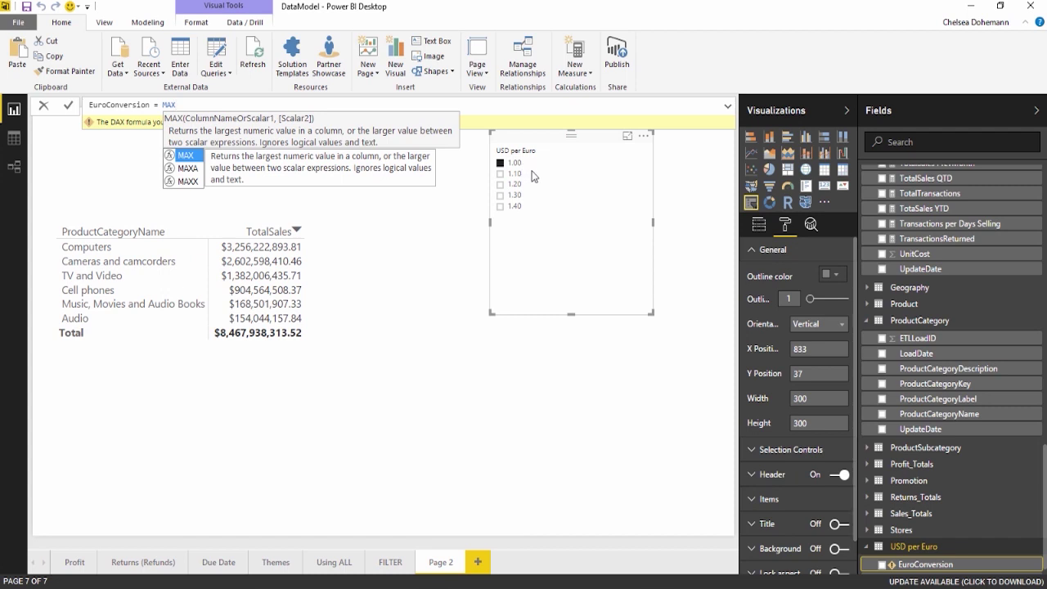
key(BackSpace)
key(BackSpace)
key(BackSpace)
text(S)
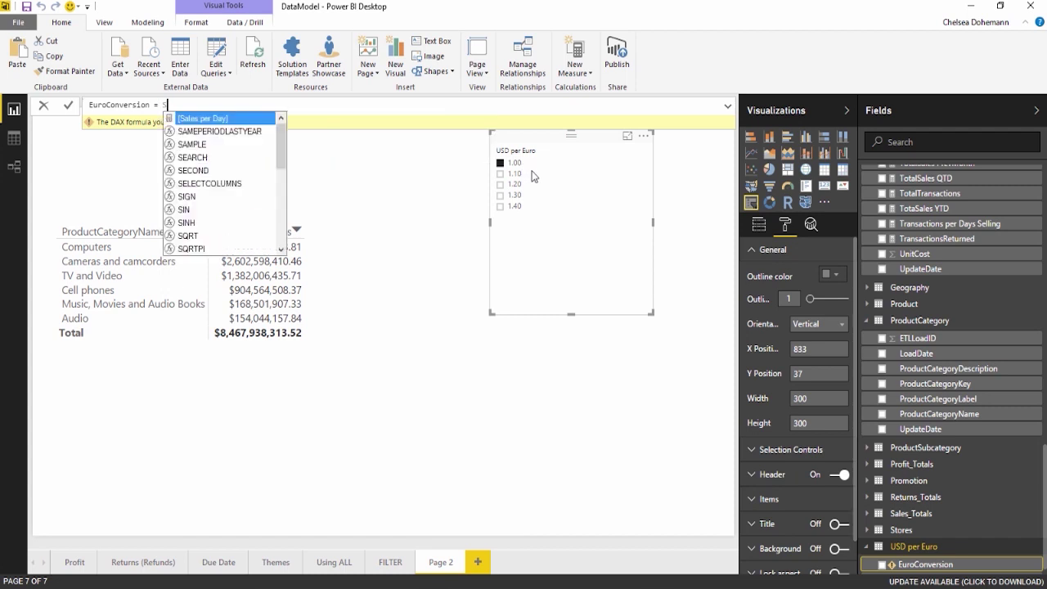
text(UM)
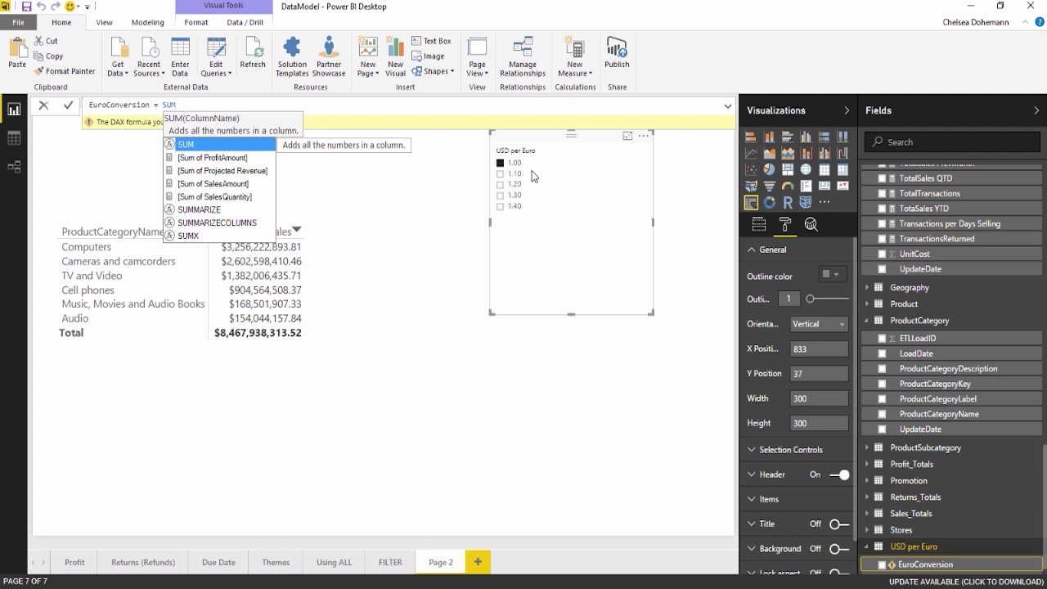
key(BackSpace)
key(BackSpace)
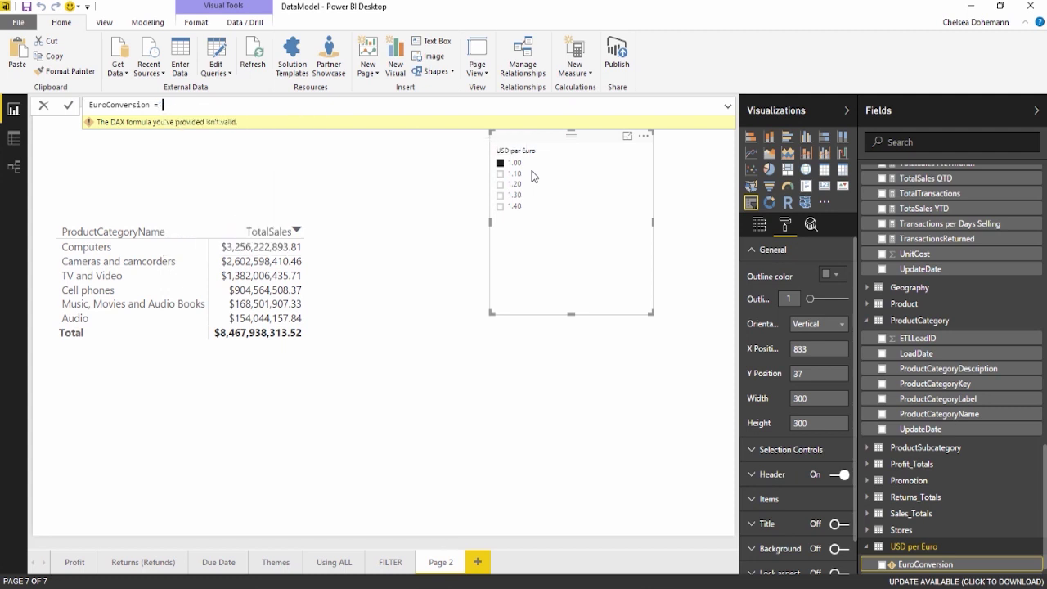
Define the EuroConversion measure as MAX('USD per Euro'[USD per Euro])
text(MAX)
text(()
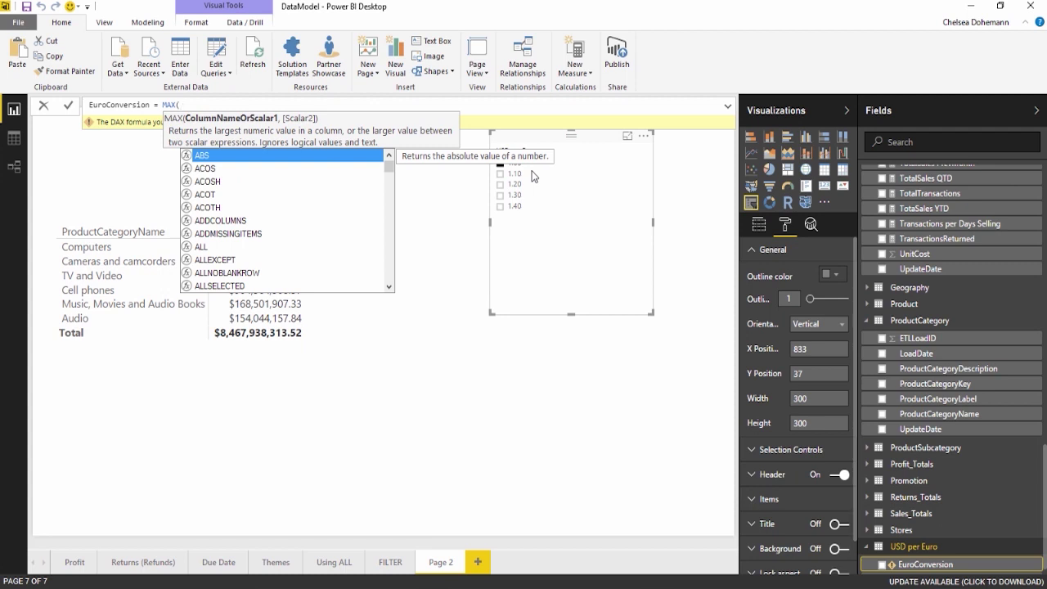
text(USD)
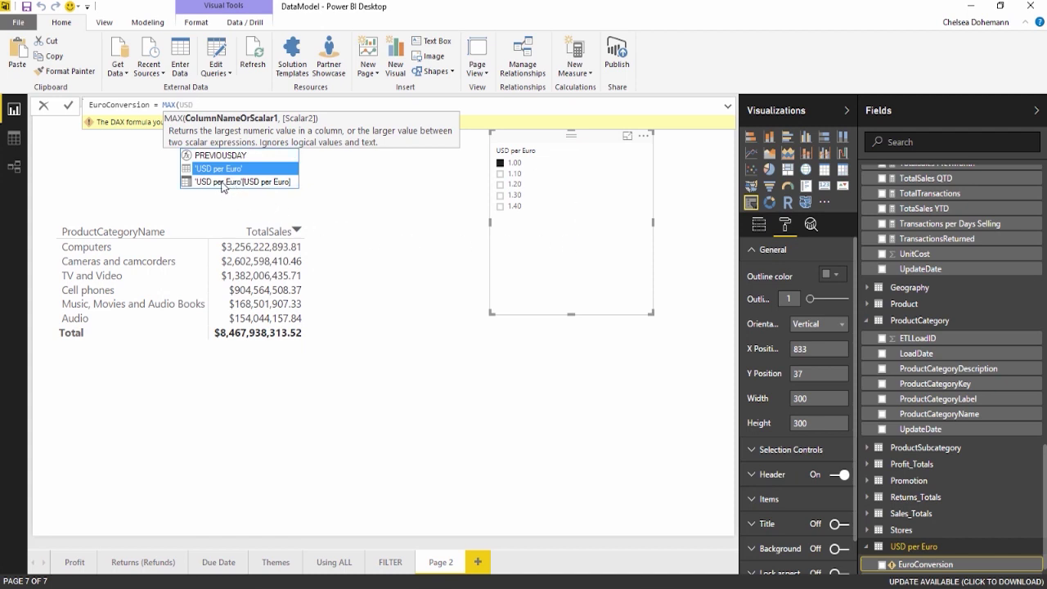
double_click(256, 182)
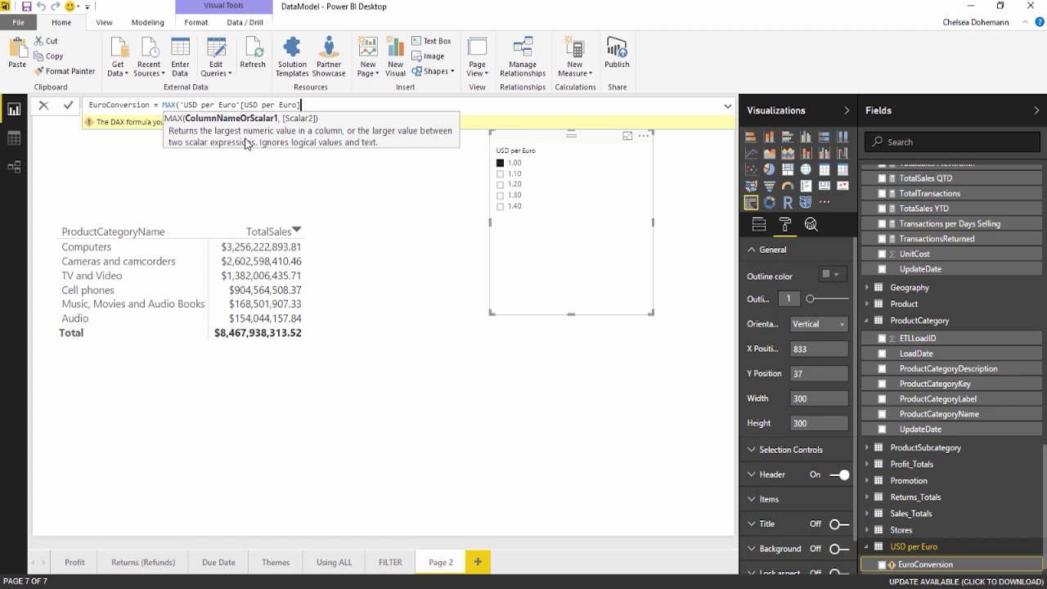
text())
key(Return)
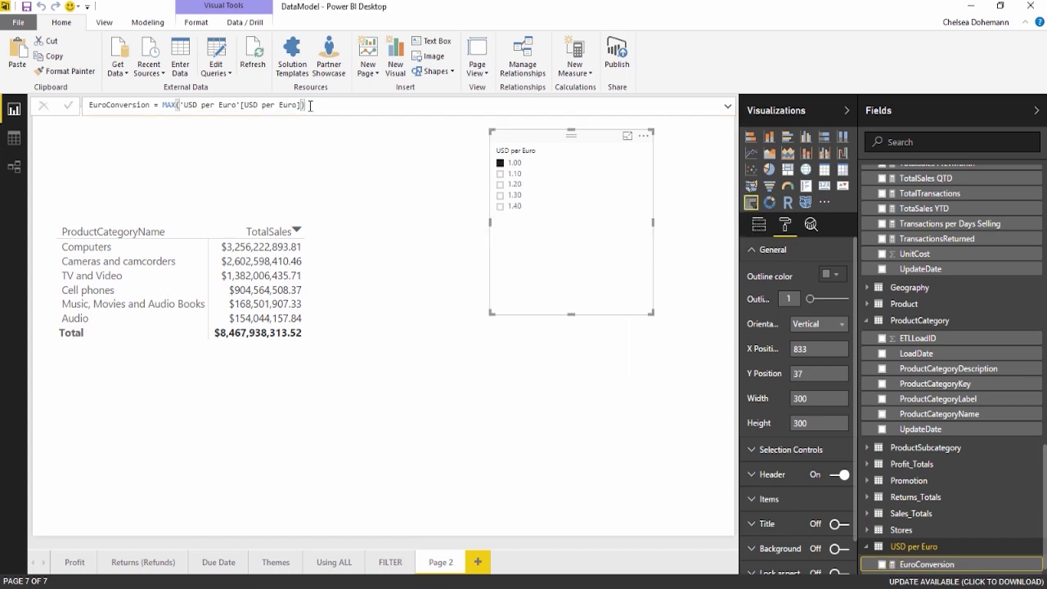
scroll(920, 497, down, 1)
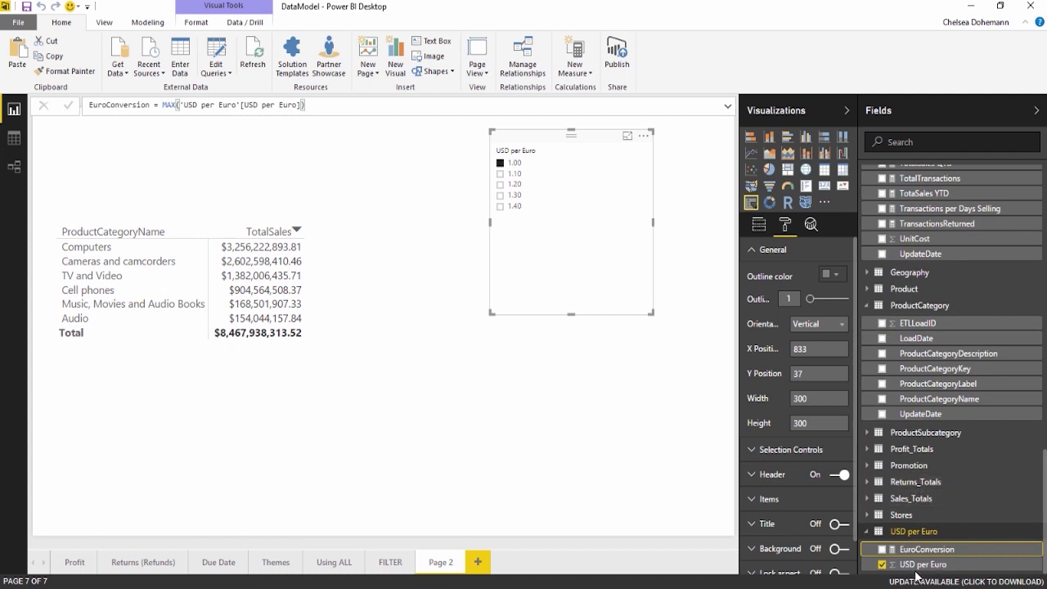
drag(922, 554, 545, 391)
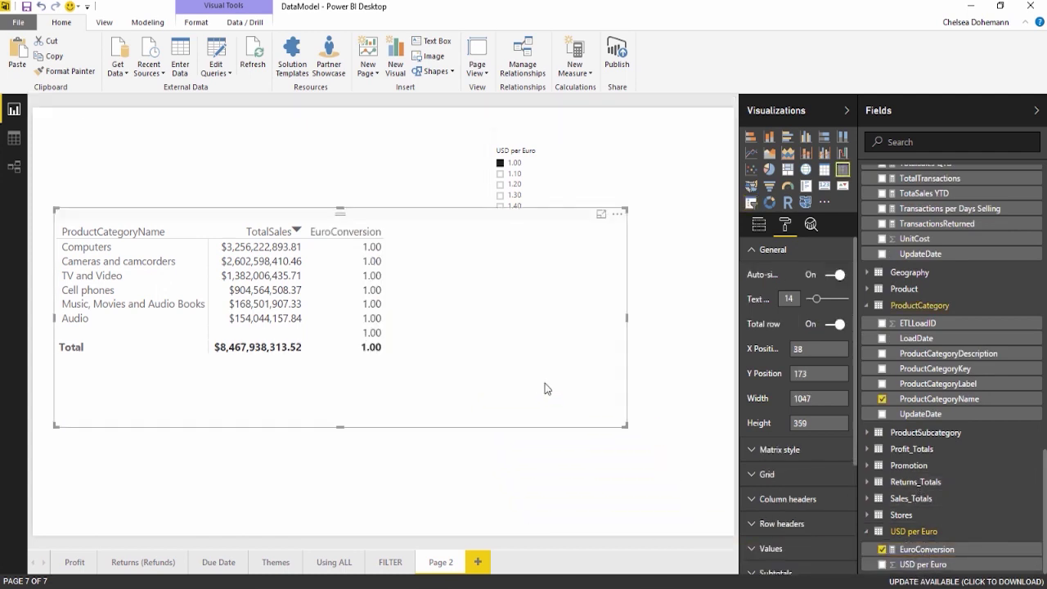
key(ctrl+z)
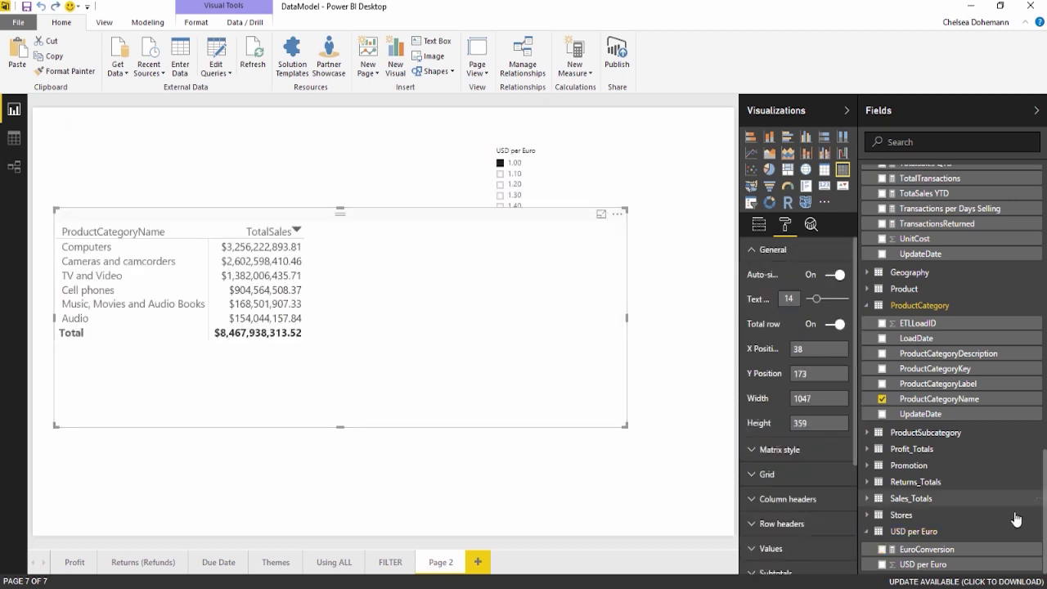
Add a card visual showing EuroConversion, size it to about 229 by 128, and place it below the USD per Euro slicer's right edge
drag(924, 552, 556, 482)
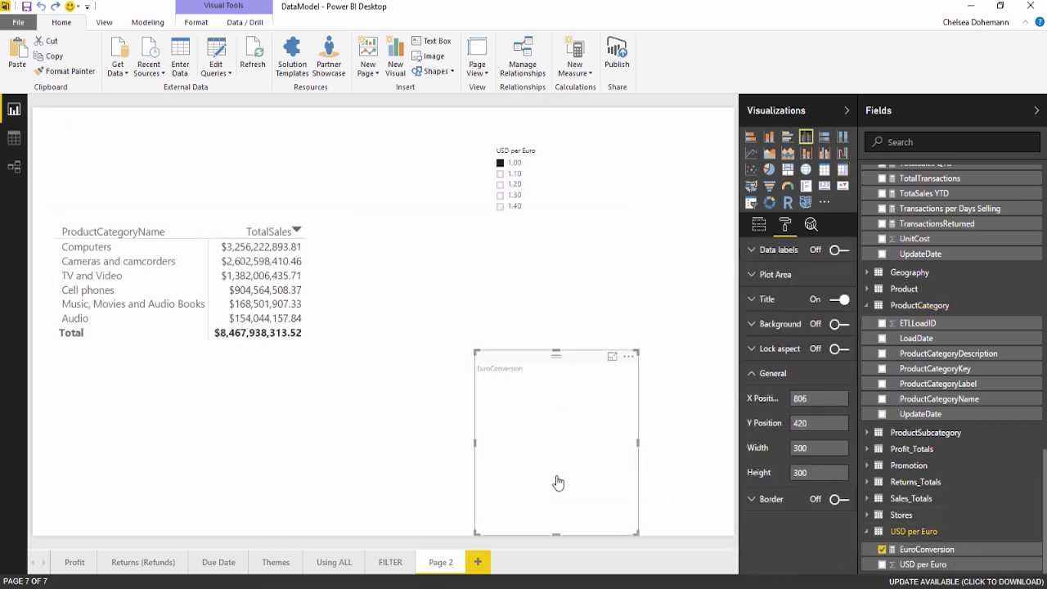
click(823, 186)
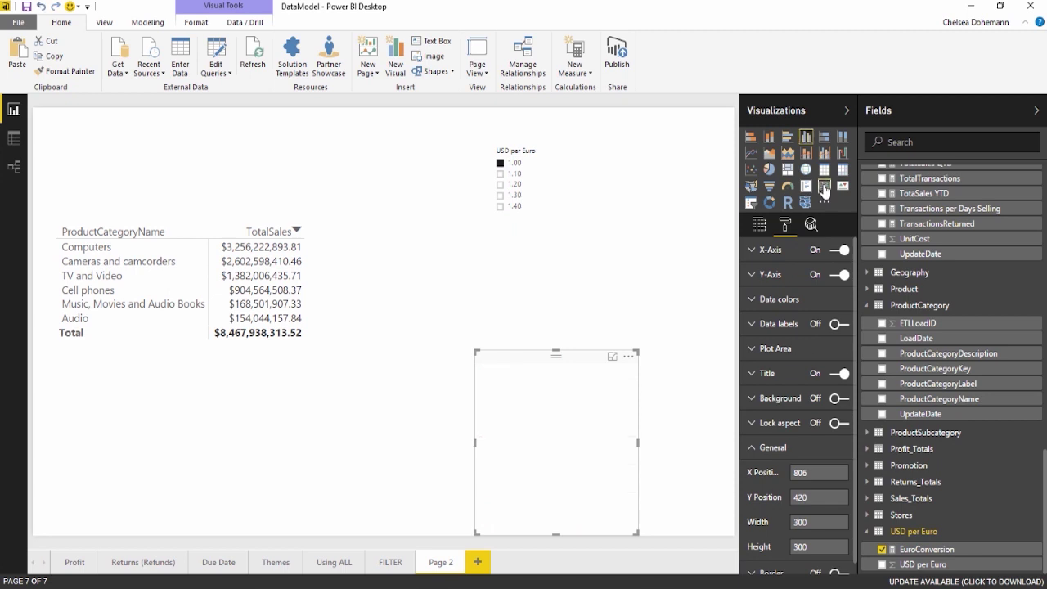
drag(637, 532, 598, 435)
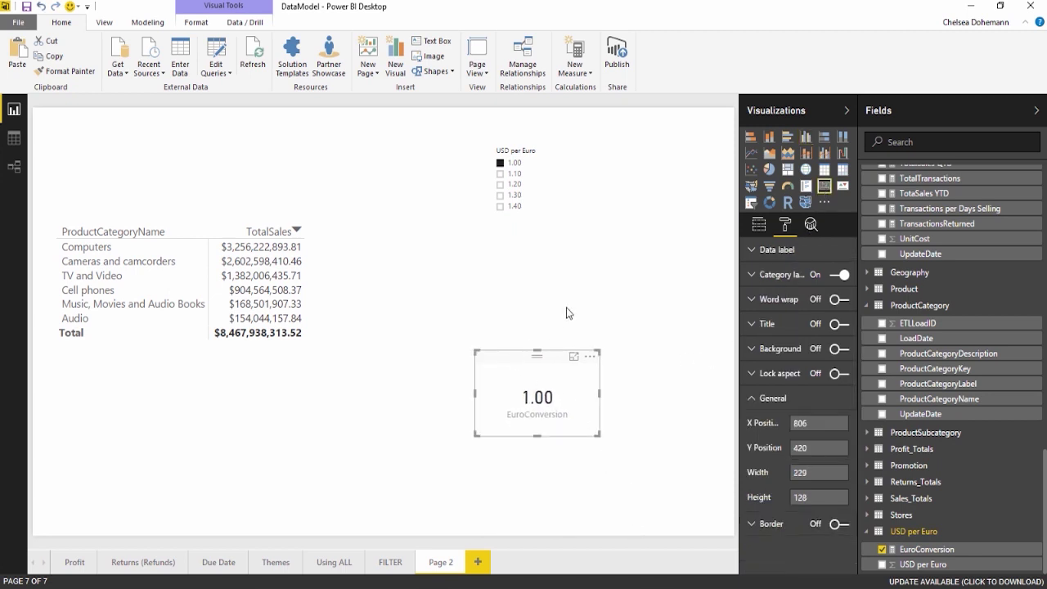
drag(508, 353, 629, 219)
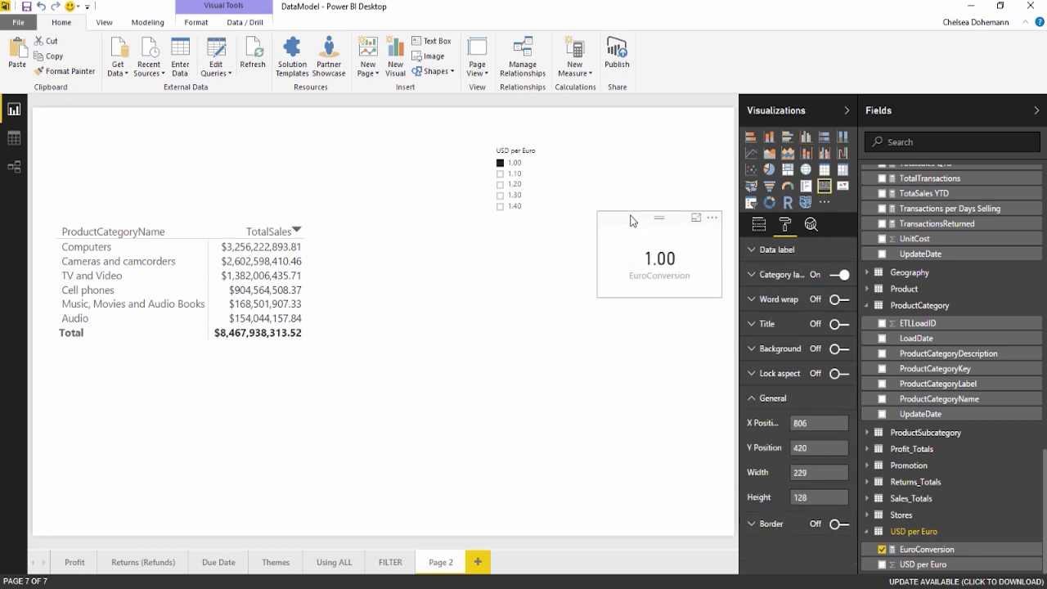
Move the EuroConversion card clear of the slicer and shorten the USD per Euro slicer to a height of about 146
click(500, 174)
click(499, 184)
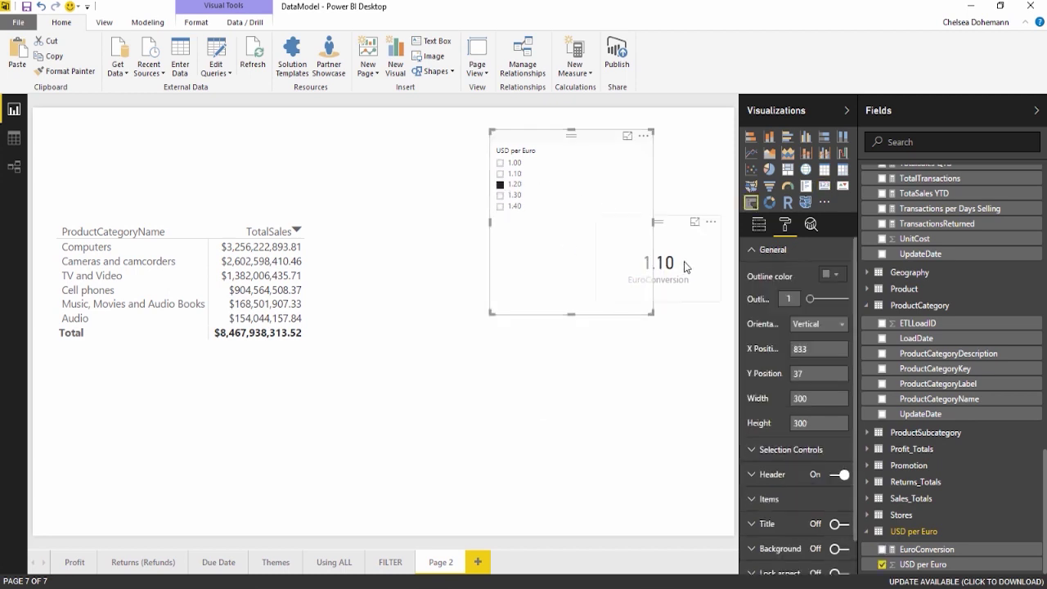
drag(682, 220, 690, 258)
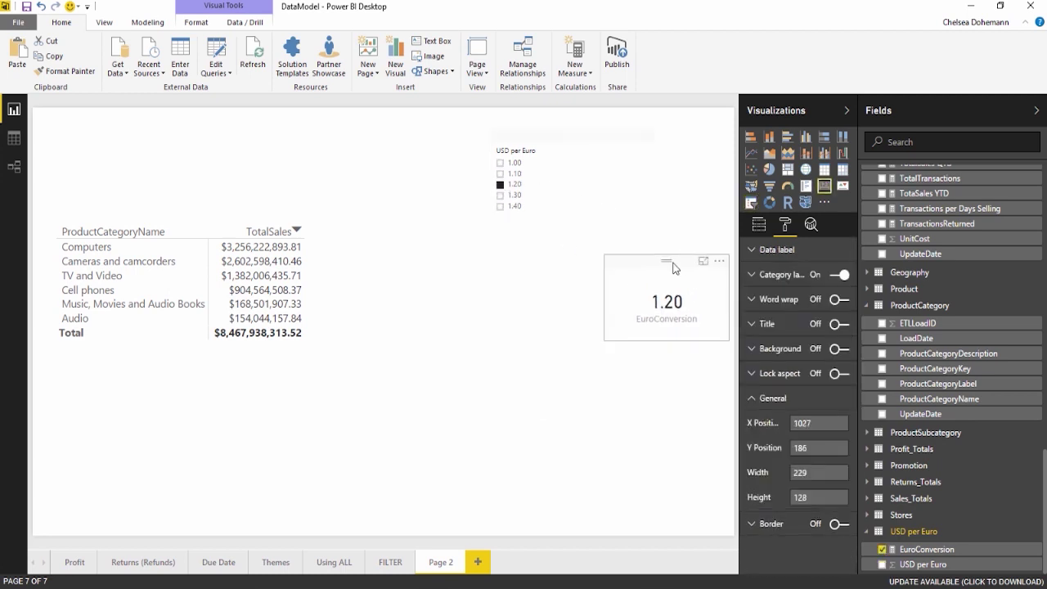
click(565, 292)
drag(575, 320, 563, 225)
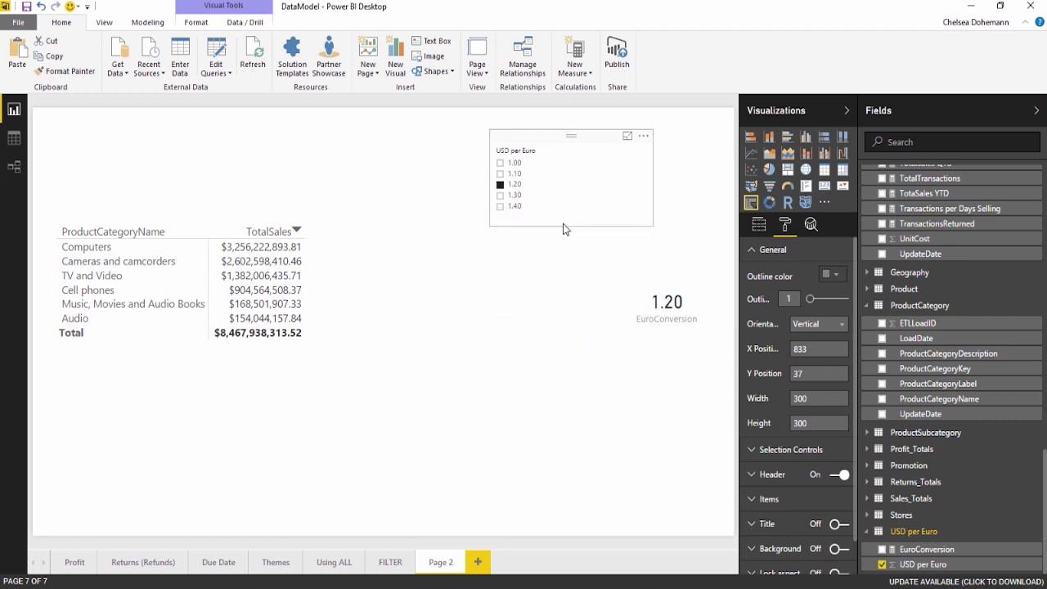
Check the EuroConversion card against each USD per Euro rate from 1.00 to 1.40, finishing with 1.00 selected
click(501, 196)
click(501, 207)
click(501, 164)
click(501, 173)
click(501, 185)
click(500, 195)
click(500, 207)
click(501, 163)
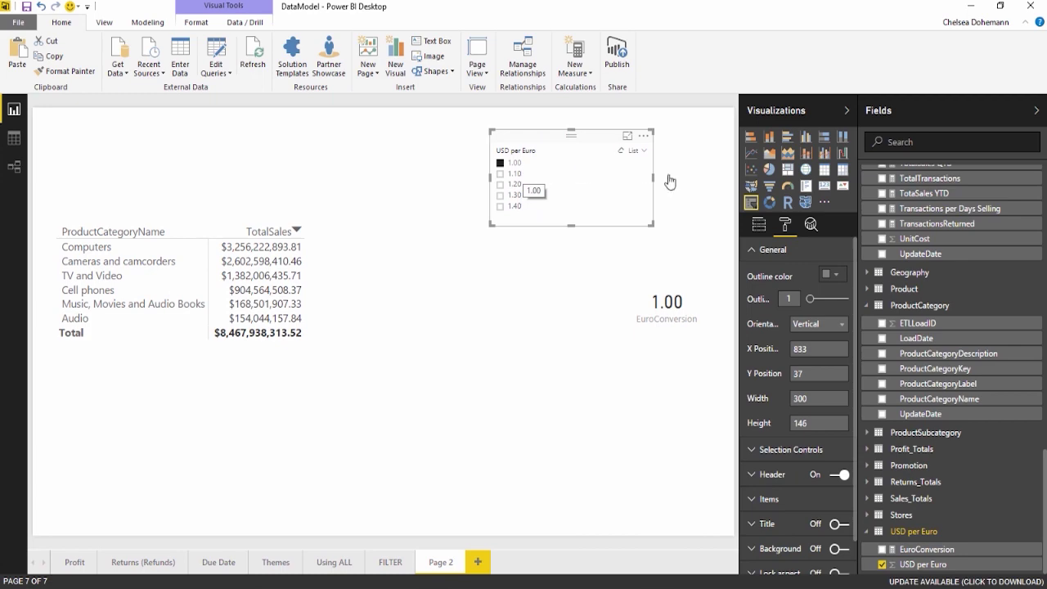
Collapse the FactSales table's field list and create a new measure in that table
scroll(877, 343, up, 10)
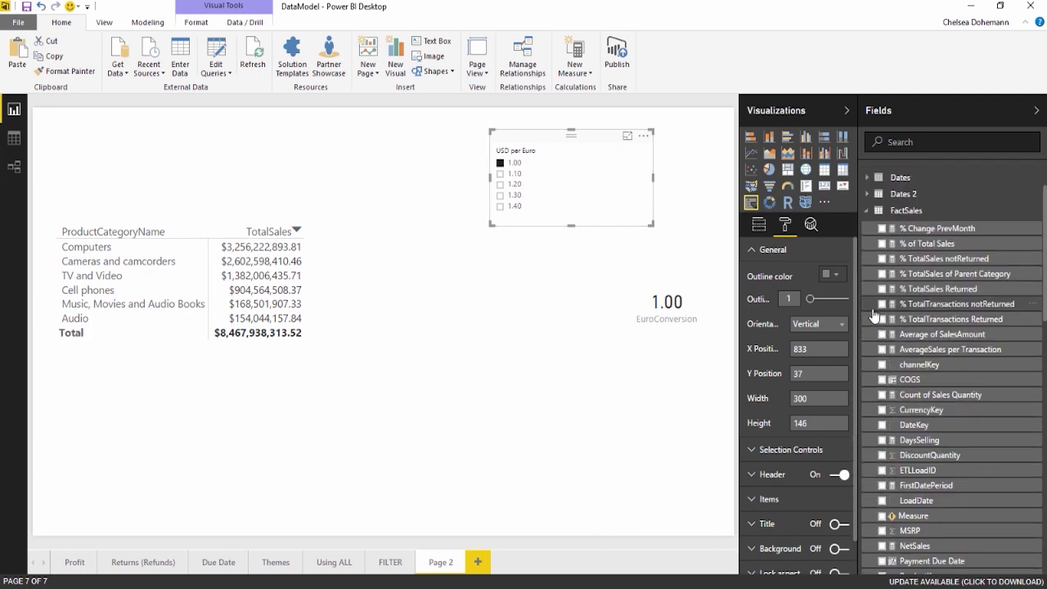
click(869, 212)
right_click(898, 272)
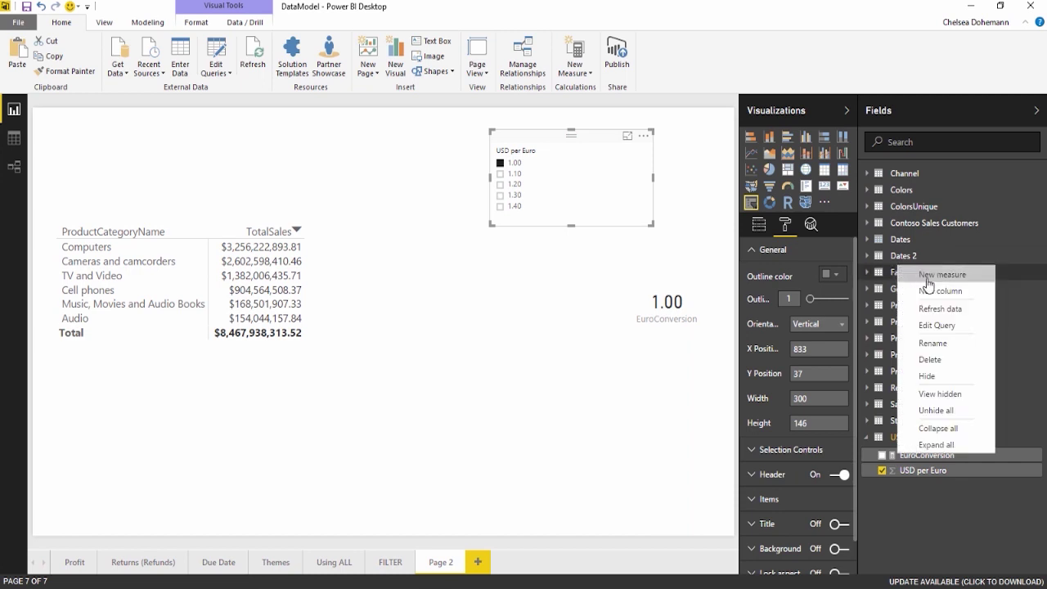
key(Escape)
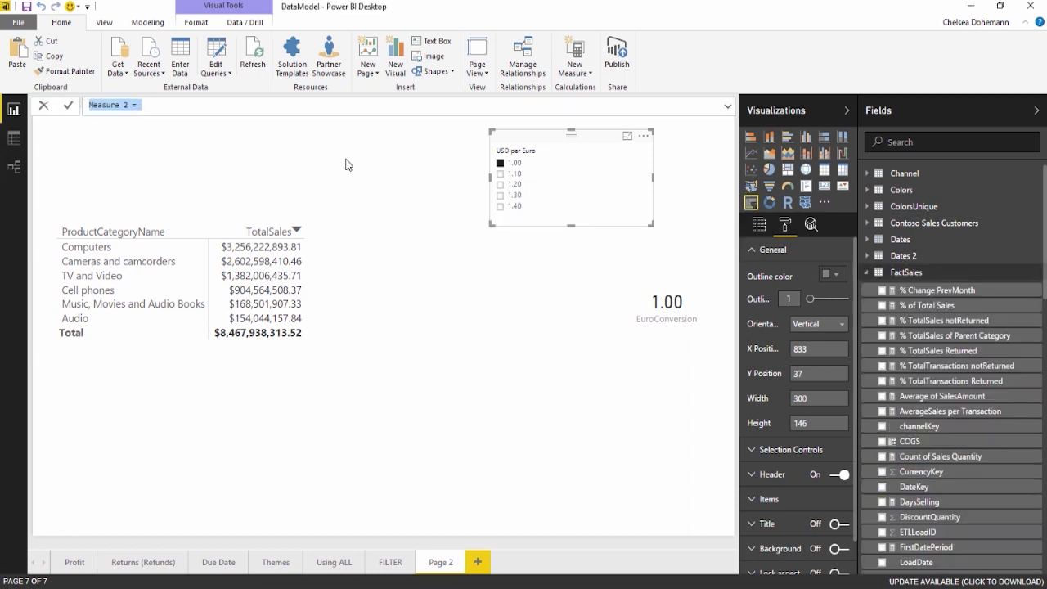
Name the new measure TotalSales Euro and define it as [TotalSales]/[EuroConversion]
text(TotalSales)
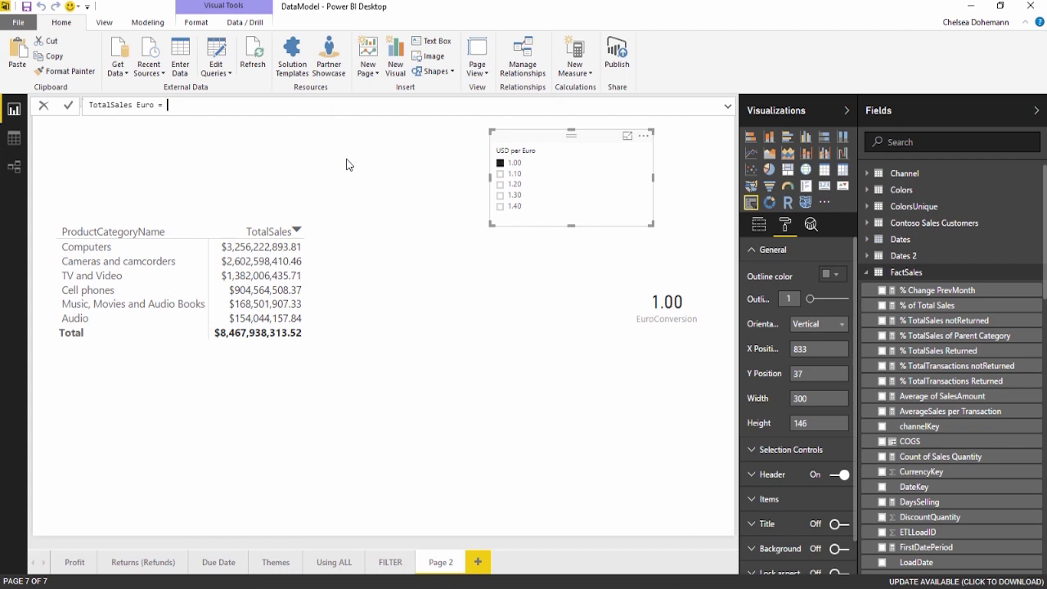
text(Euro = Tot)
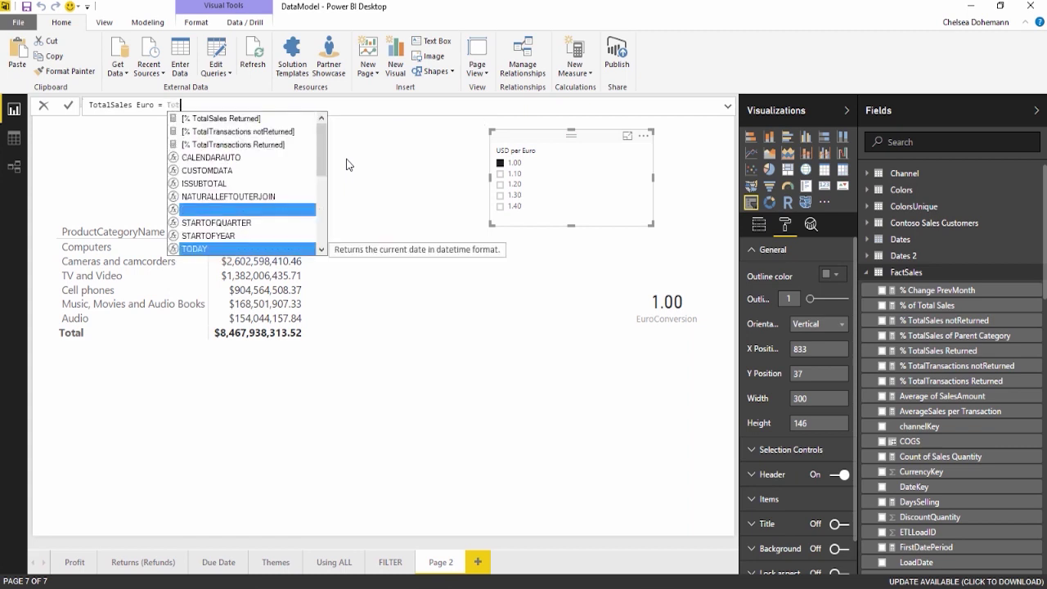
text(alsales)
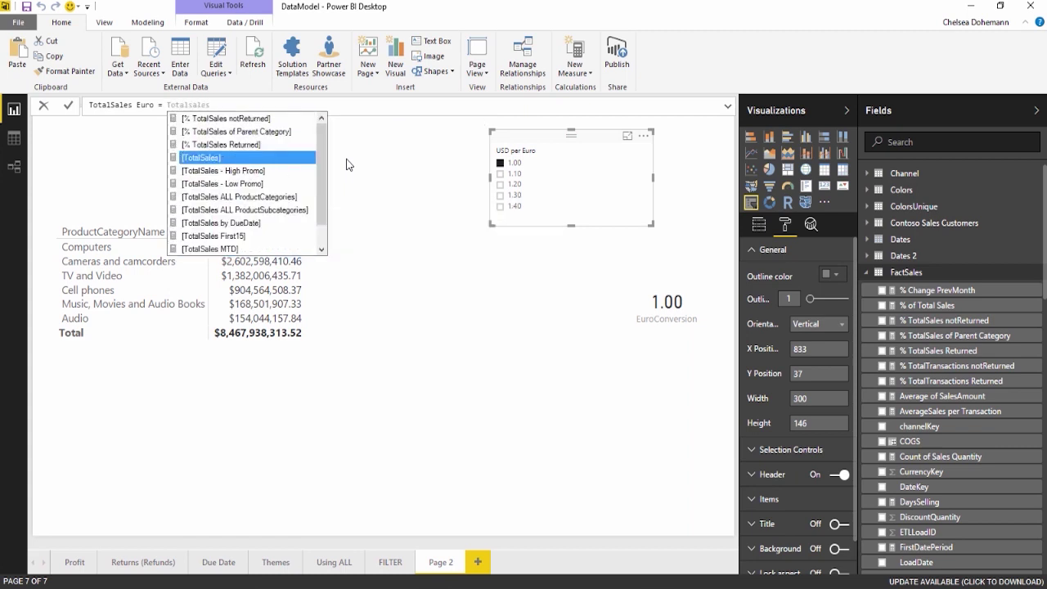
key(Tab)
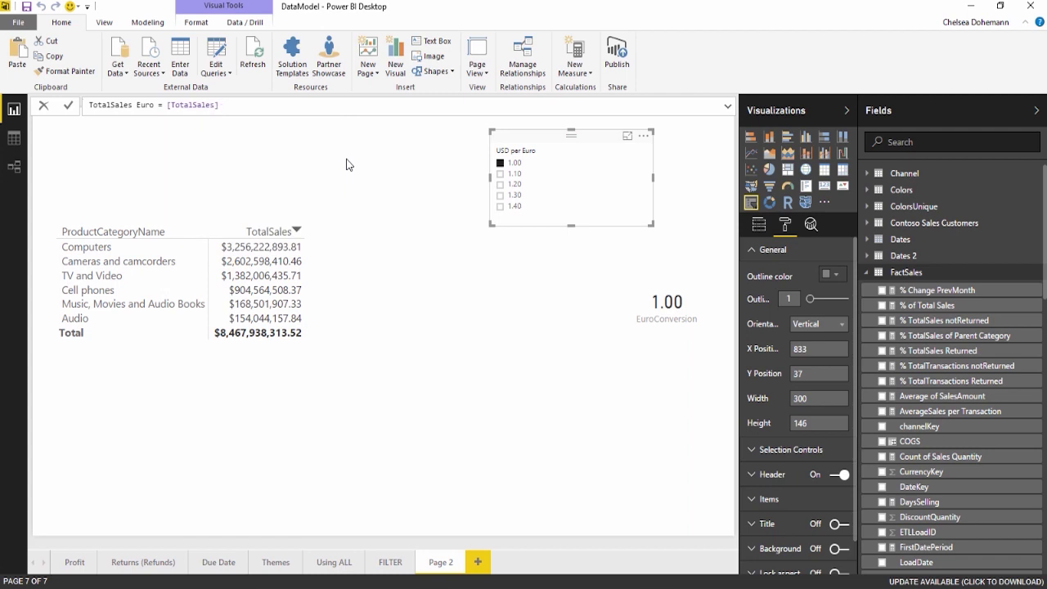
text(/Euro)
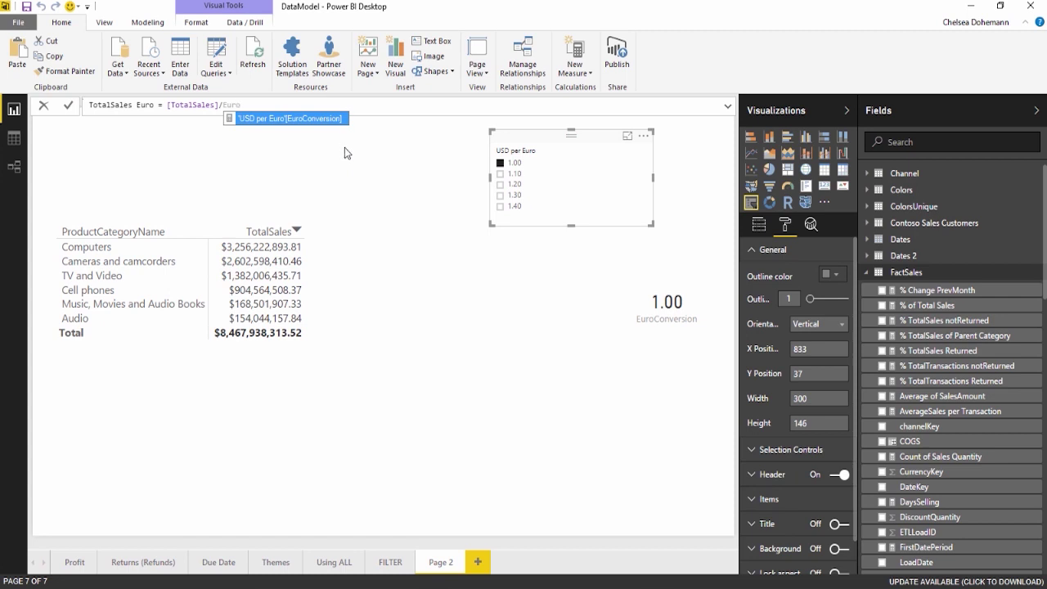
text(conver)
key(Tab)
key(Return)
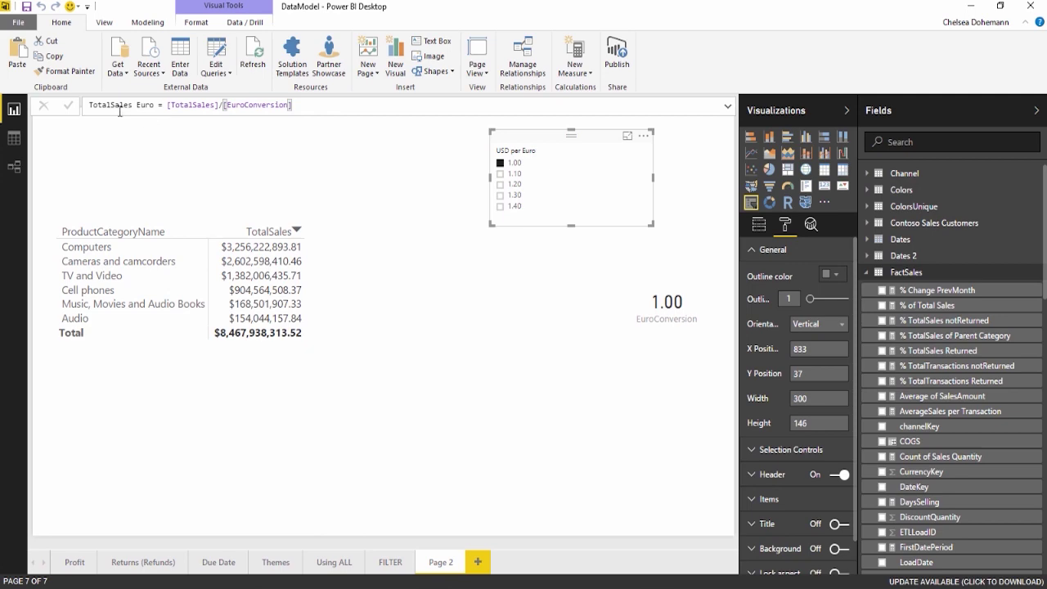
Add TotalSales Euro to the product category matrix and move the matrix to about X 11, Y 322
scroll(949, 417, down, 10)
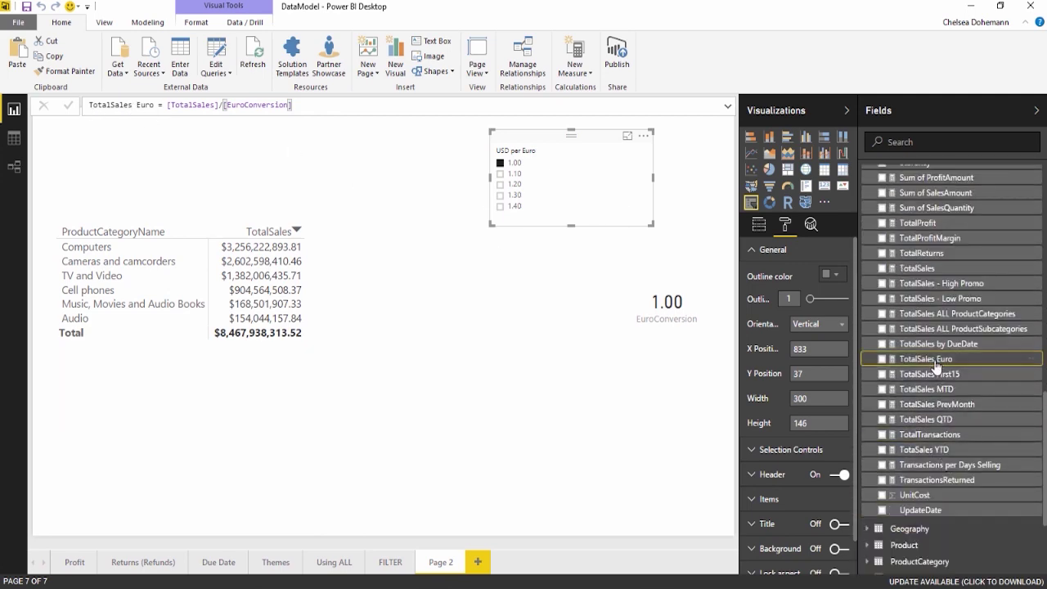
drag(924, 358, 246, 278)
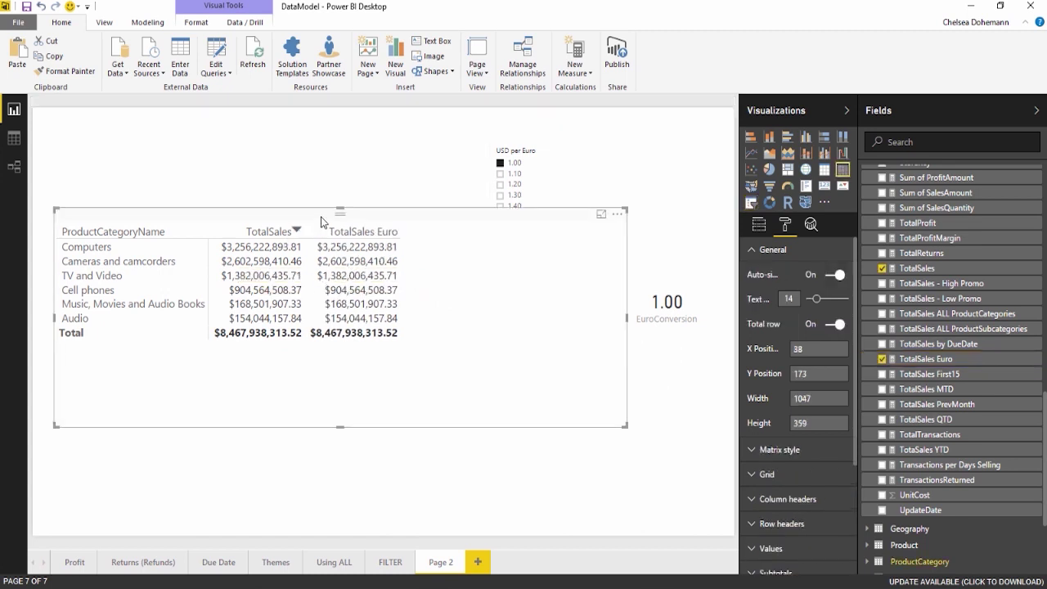
drag(314, 240, 299, 300)
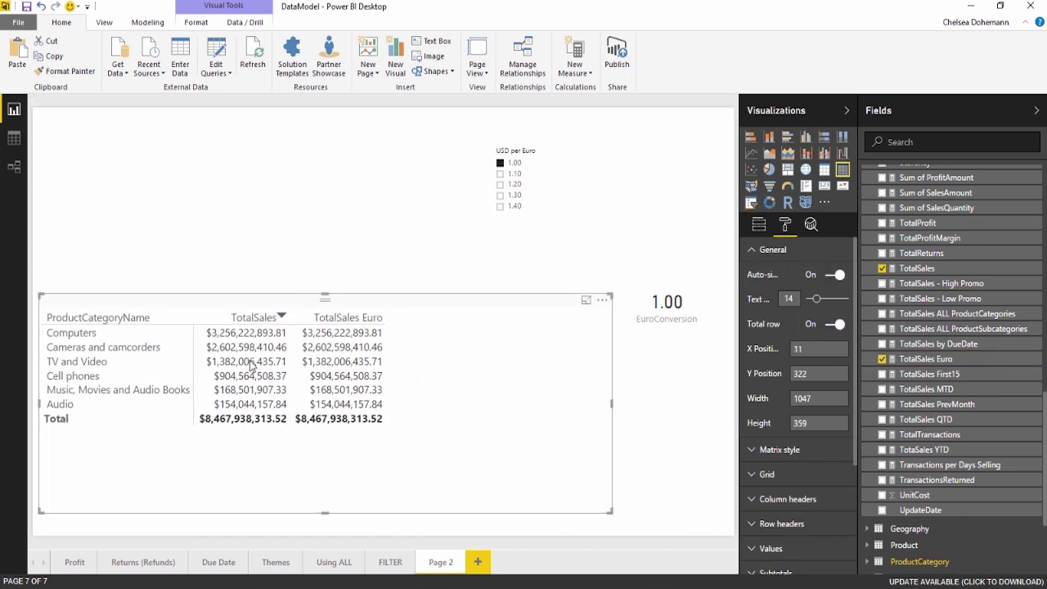
Test the TotalSales Euro column with each rate in the USD per Euro slicer, finishing with 1.40 selected
click(500, 174)
click(500, 184)
click(501, 195)
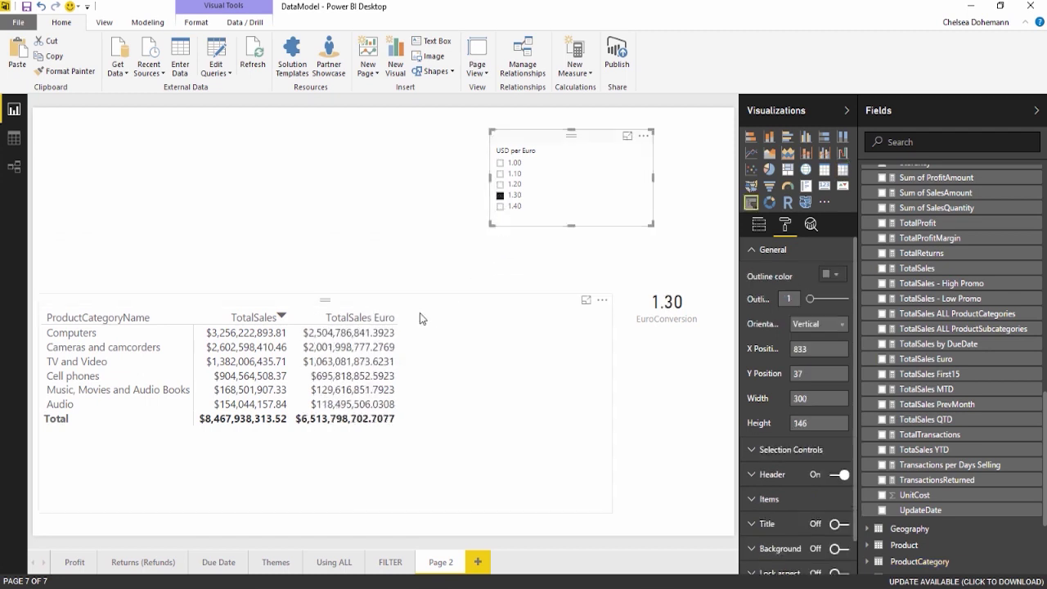
click(499, 205)
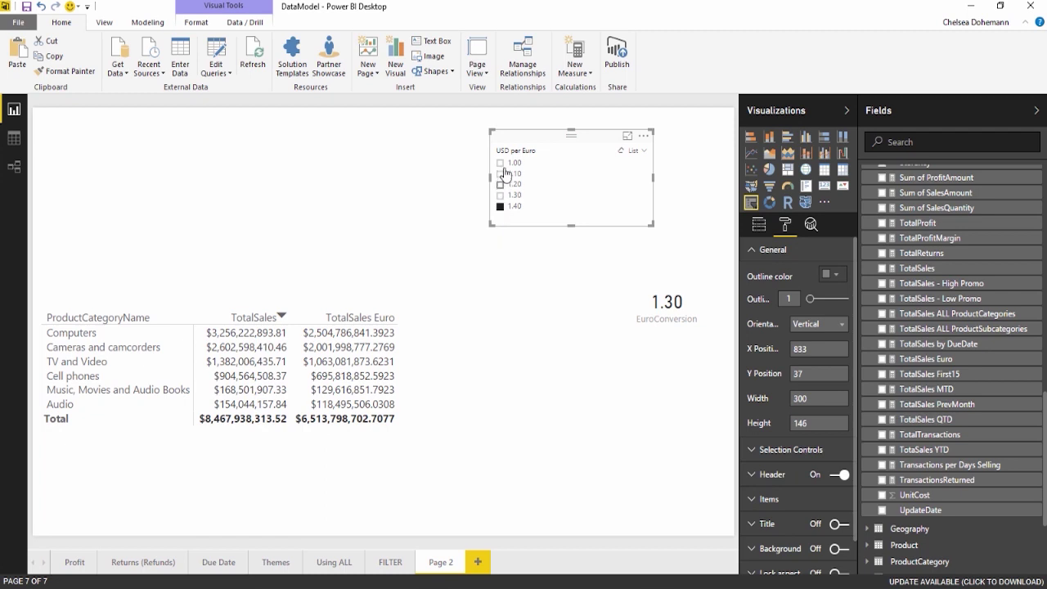
click(500, 163)
click(499, 173)
click(499, 184)
click(500, 195)
click(500, 205)
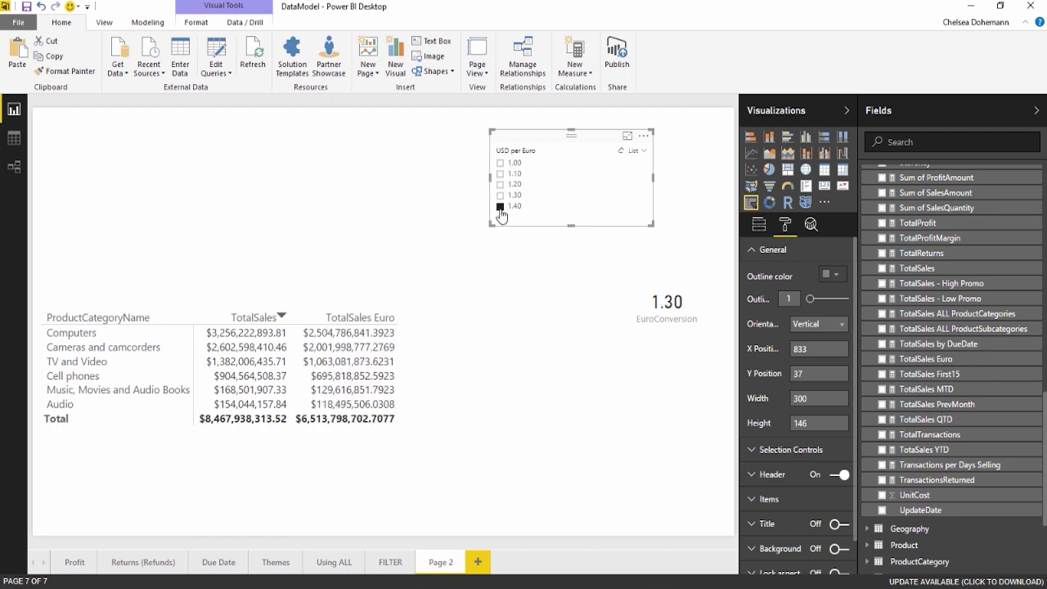
Delete the EuroConversion card from Page 2
click(645, 268)
key(Delete)
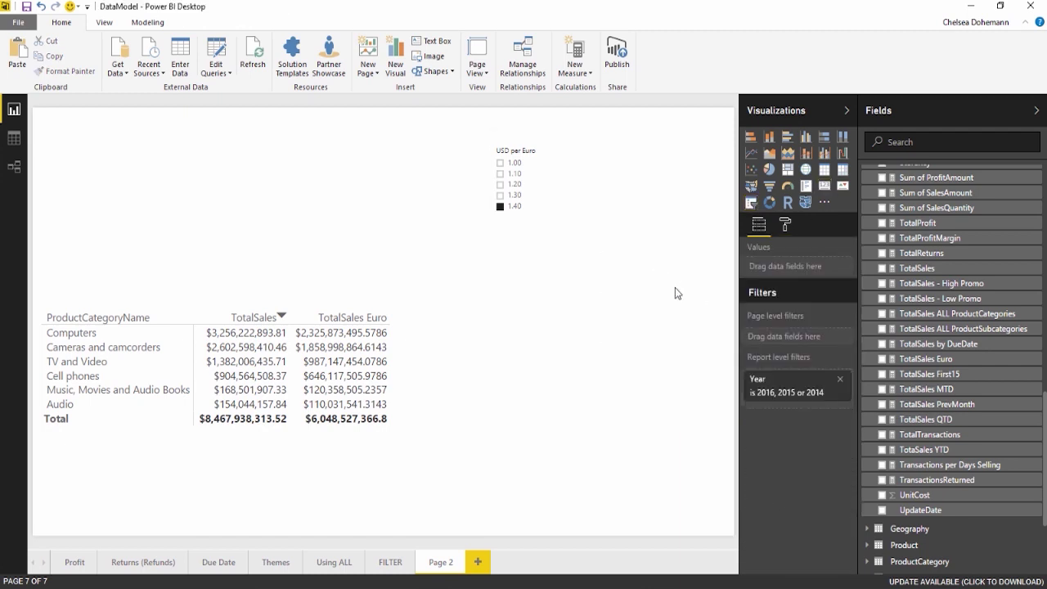
Narrow the USD per Euro slicer to about half its width and move it near the page's right edge, just above the matrix's level
drag(509, 141, 578, 149)
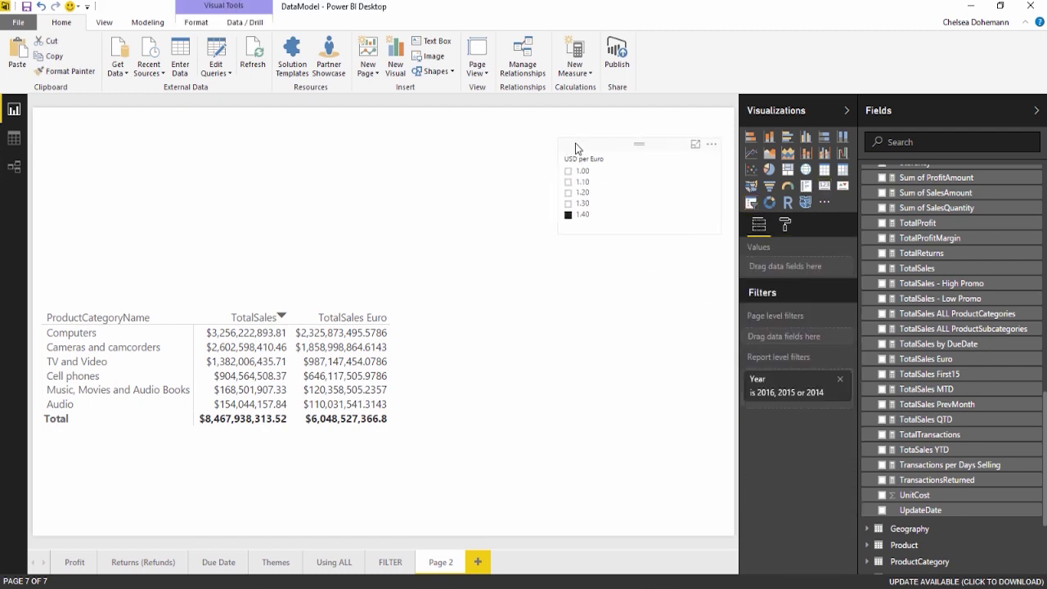
click(723, 191)
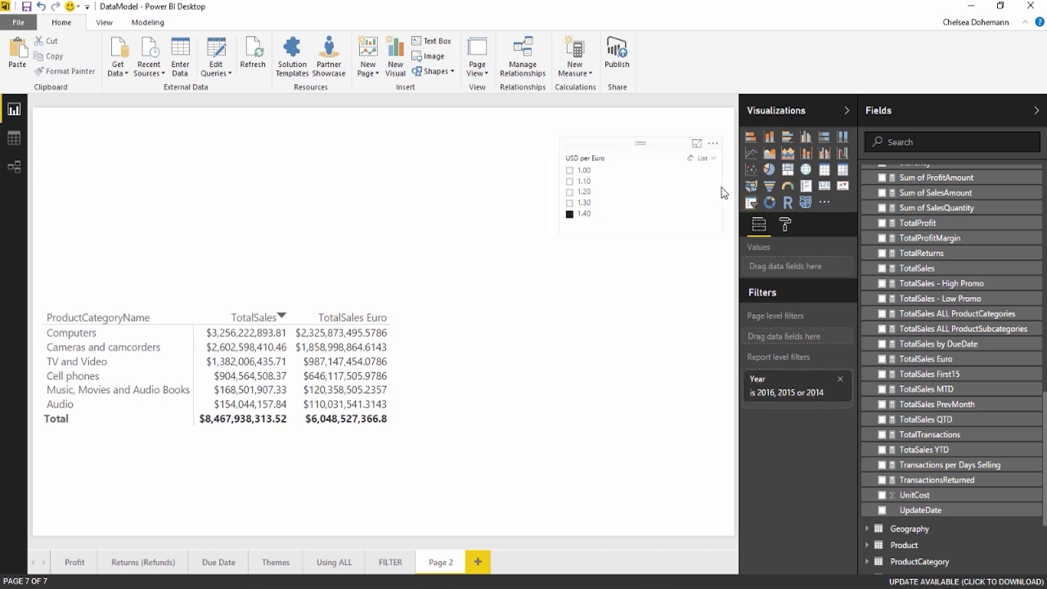
click(617, 140)
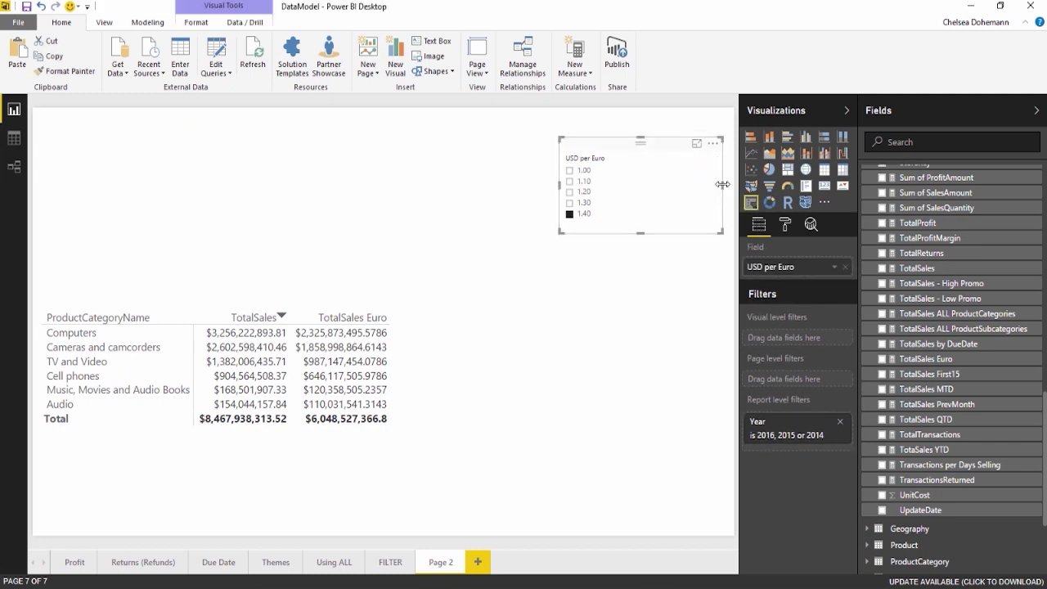
drag(722, 184, 641, 196)
drag(576, 146, 659, 216)
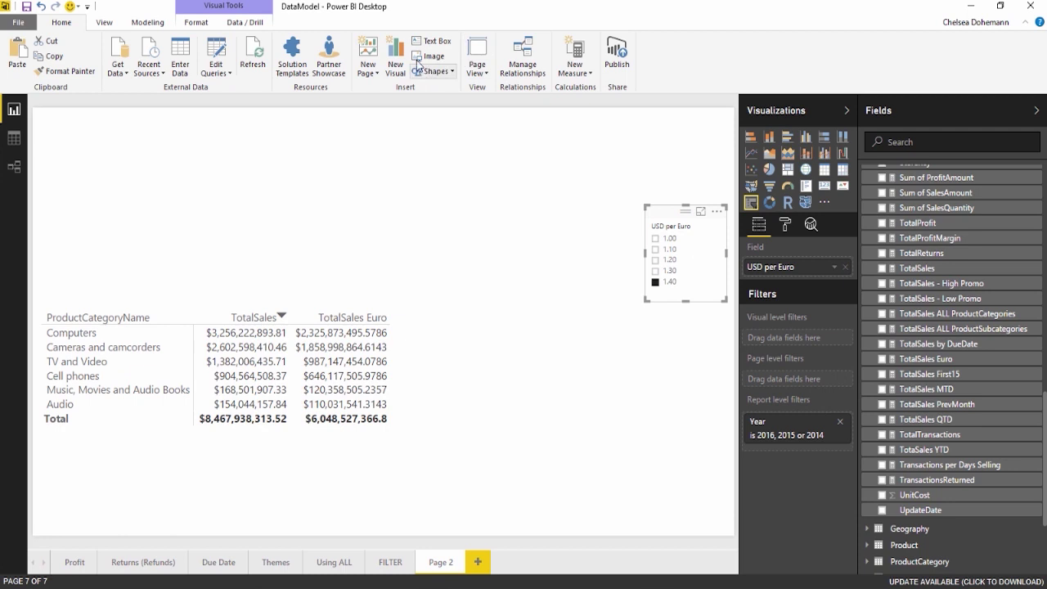
Insert a text box, widen it to roughly the matrix's width, and list Renminbi with the rates 0.1, 0.15, 0.2, 0.25 and 0.3
click(438, 42)
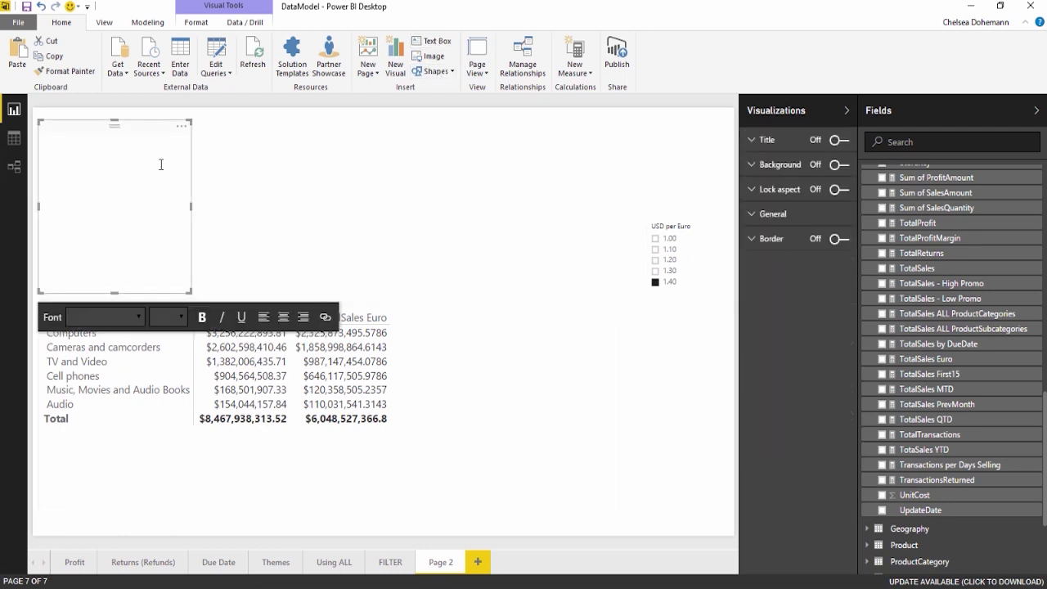
drag(192, 206, 434, 212)
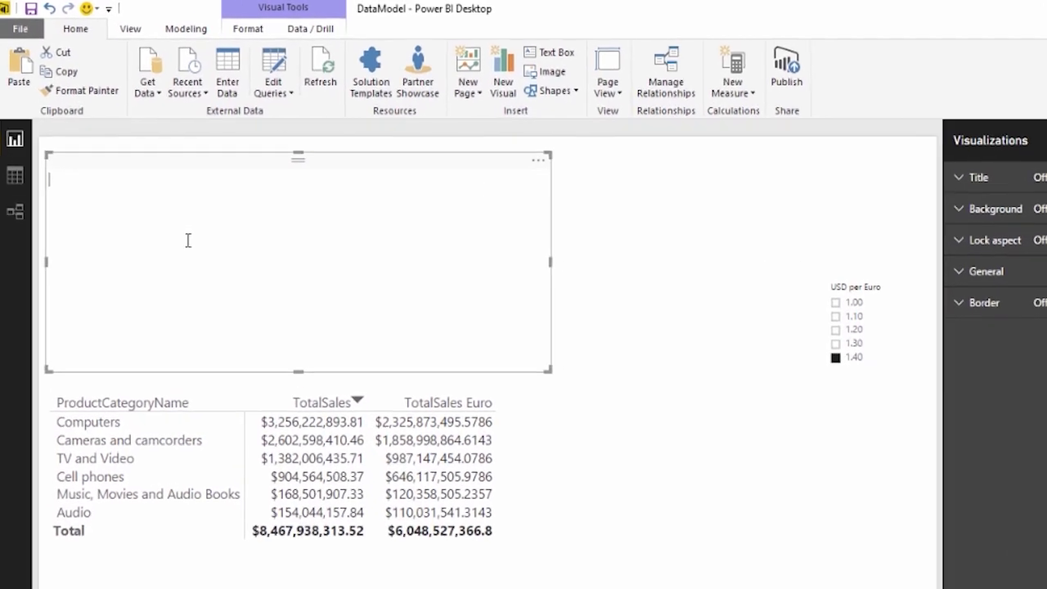
text(Renminbi )
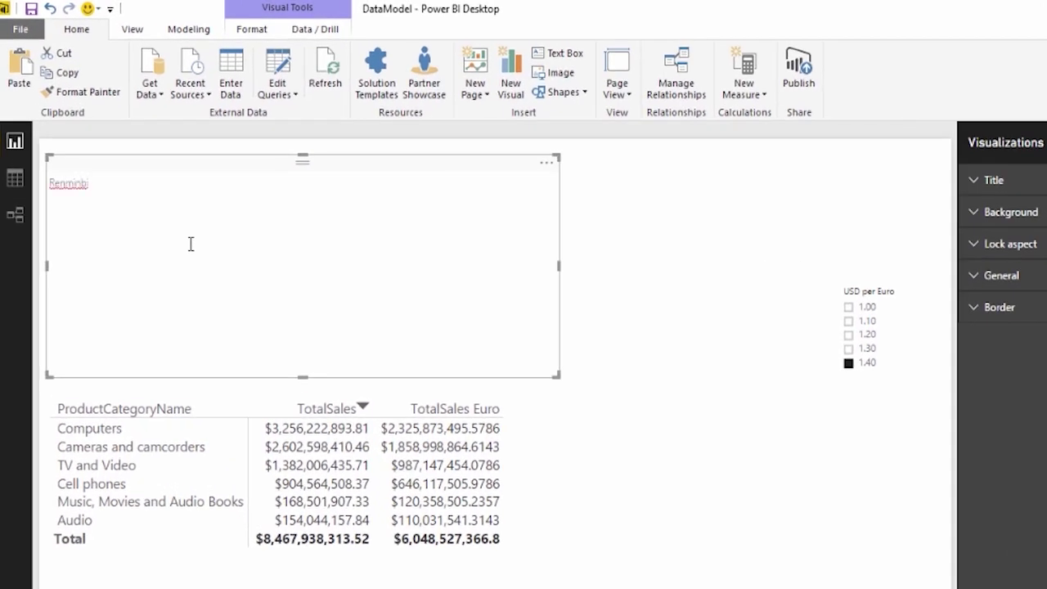
text(0.1)
key(Return)
text(0.15 )
text(0.2 )
text(0.25 )
text(0.3)
key(ctrl+a)
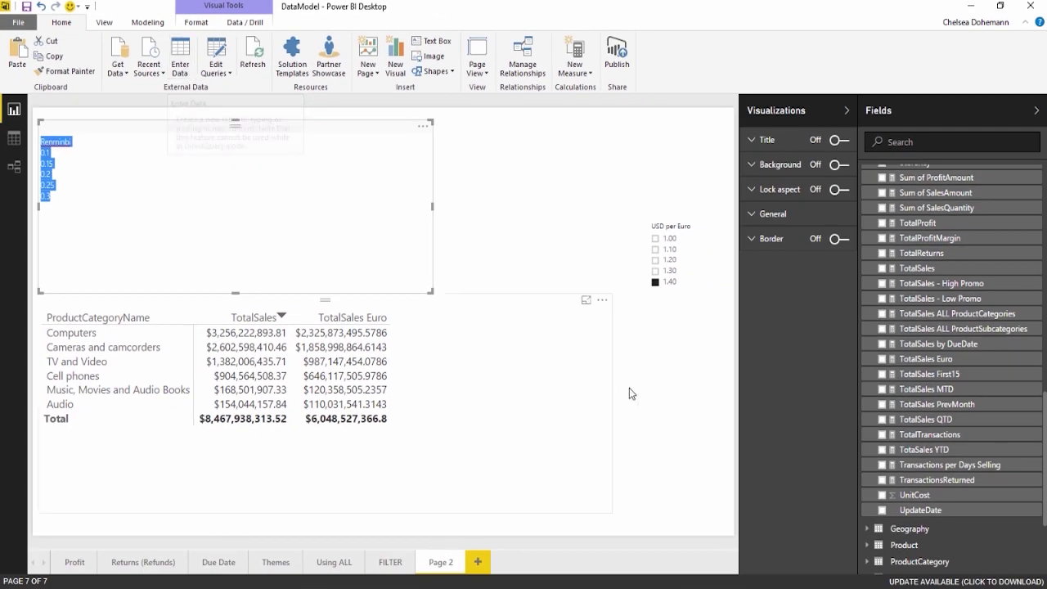
scroll(924, 503, down, 4)
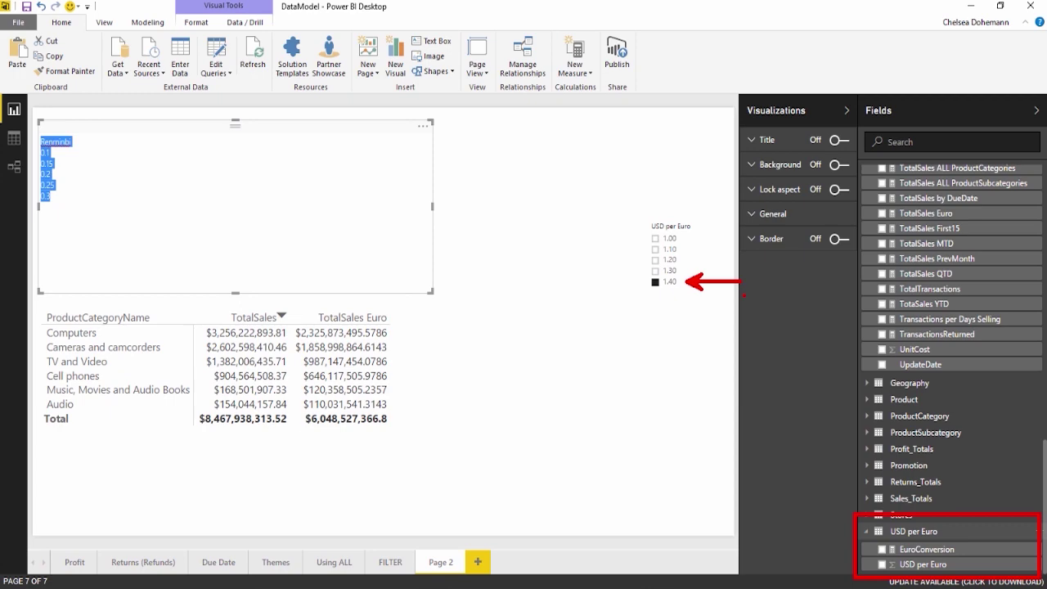
Add the line "Renminbi Conversion = MAX(Table[Column)" below the rate list in the text box
click(69, 204)
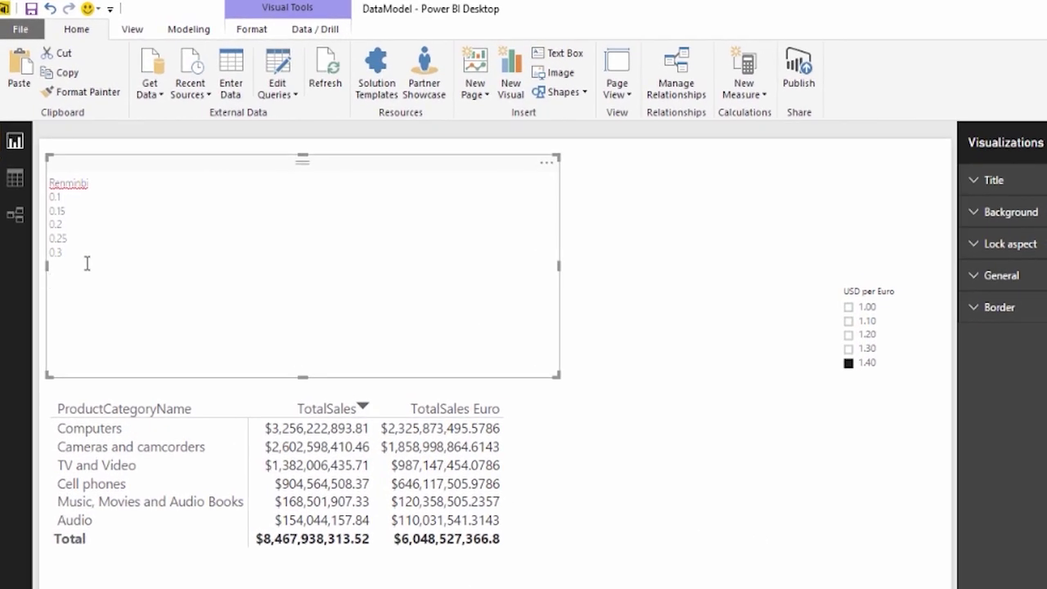
text(Renminbi Conversion = MAX(Table)
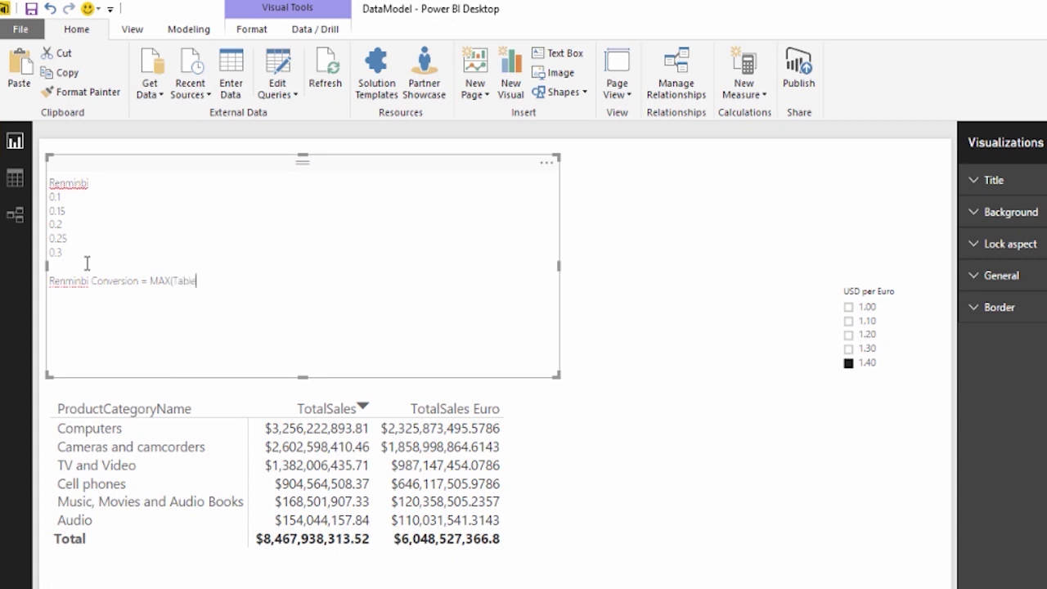
text([Colum)
text(n])
Add the line "TotaSalesRen = [TotalSales] / [Renminbi Conversion]" as the last entry in the text box
text(Total)
text(Sales)
text(Ren)
text( =)
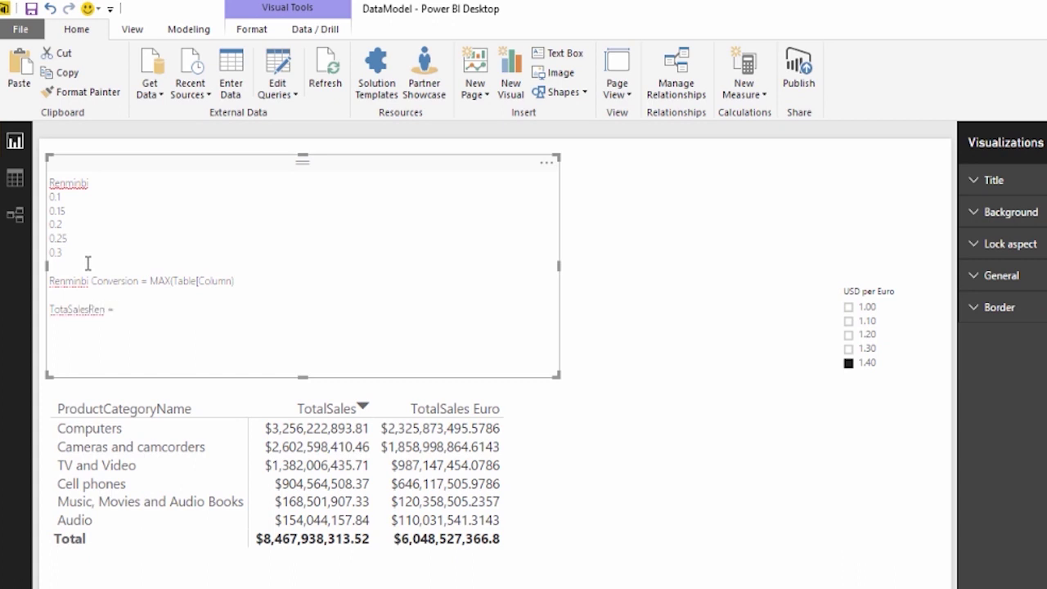
text( [TotalSales] / [Renminbi Convers)
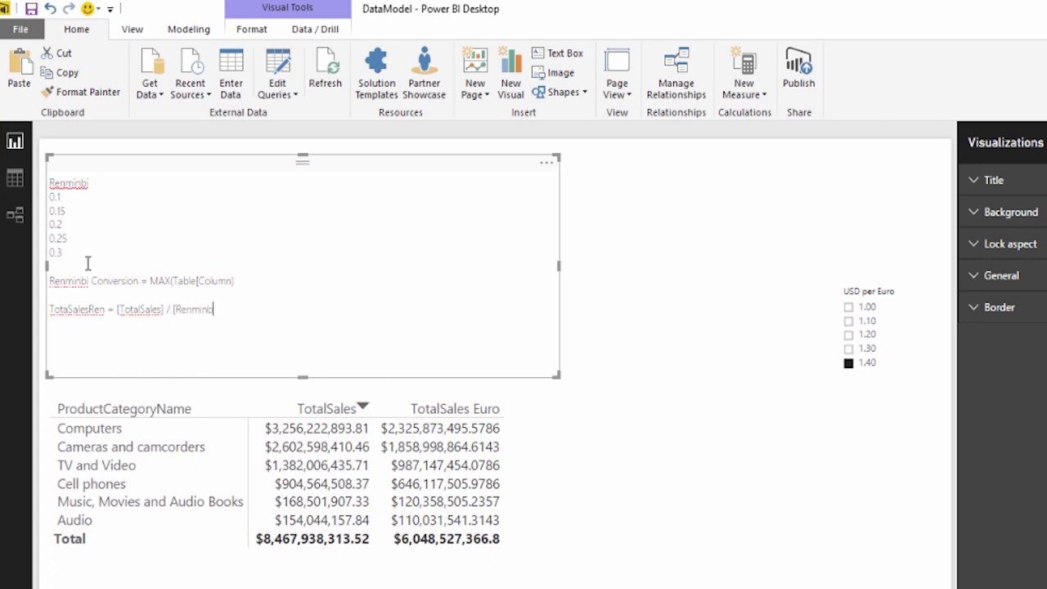
text(ion])
drag(274, 311, 51, 185)
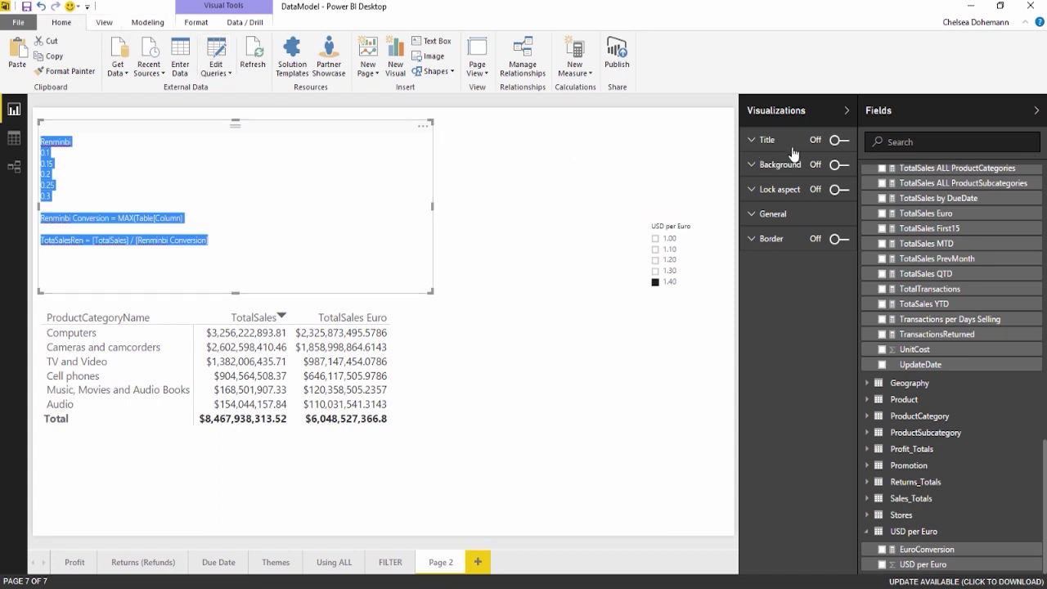
click(80, 210)
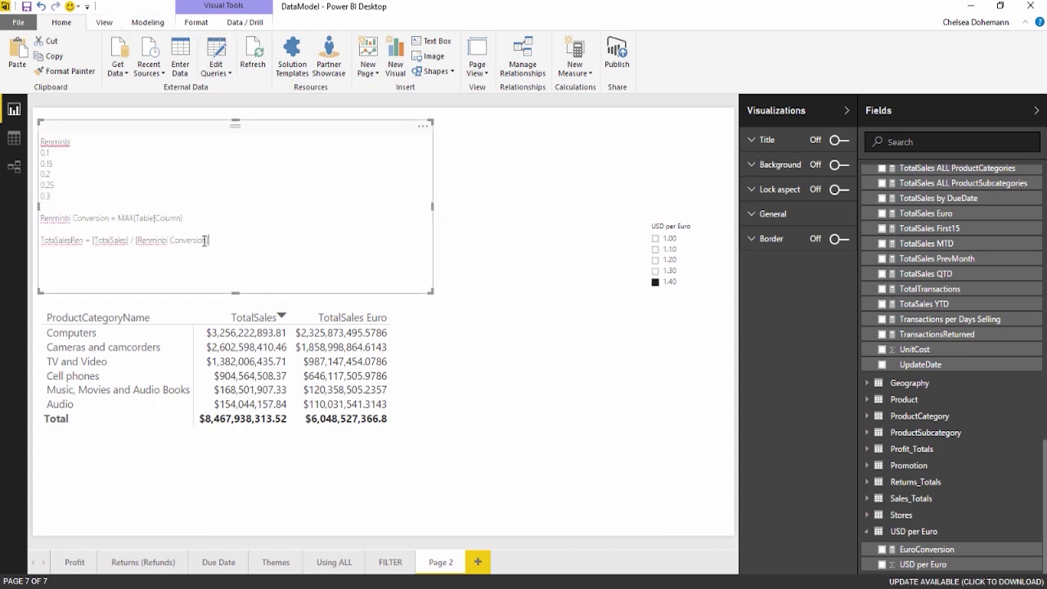
drag(208, 240, 39, 140)
click(94, 218)
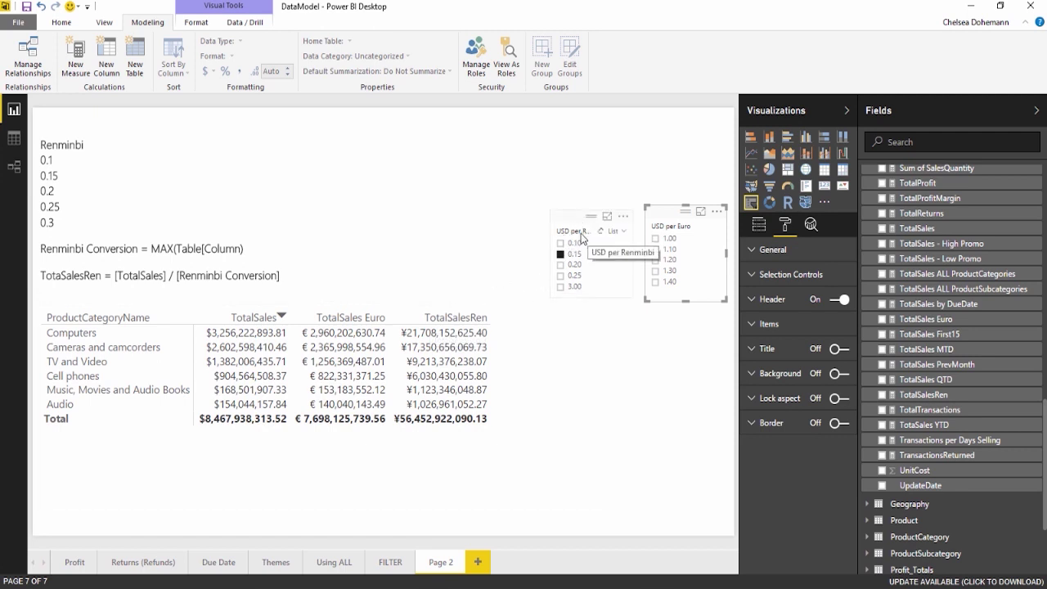
Examine the USD per Renminbi slicer and the RenminbiConversion measure in the USD per Renminbi table
click(573, 213)
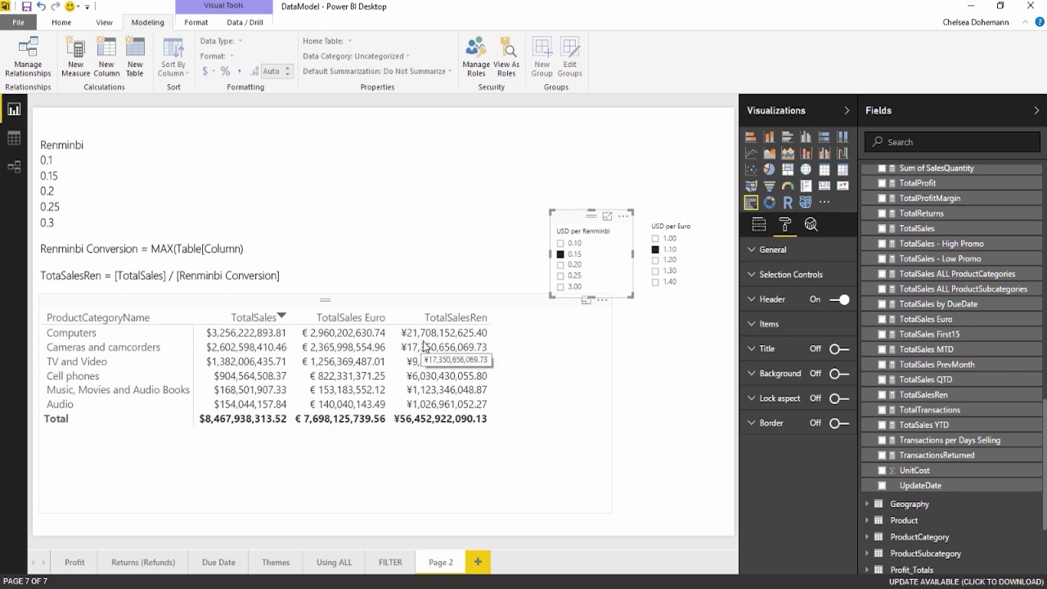
scroll(940, 479, down, 3)
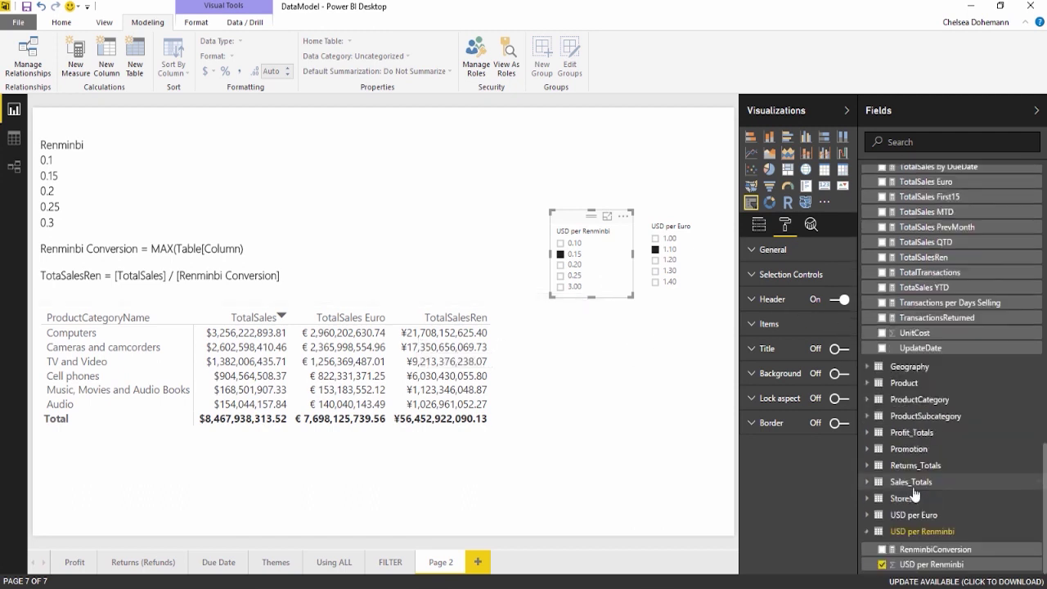
scroll(912, 550, up, 1)
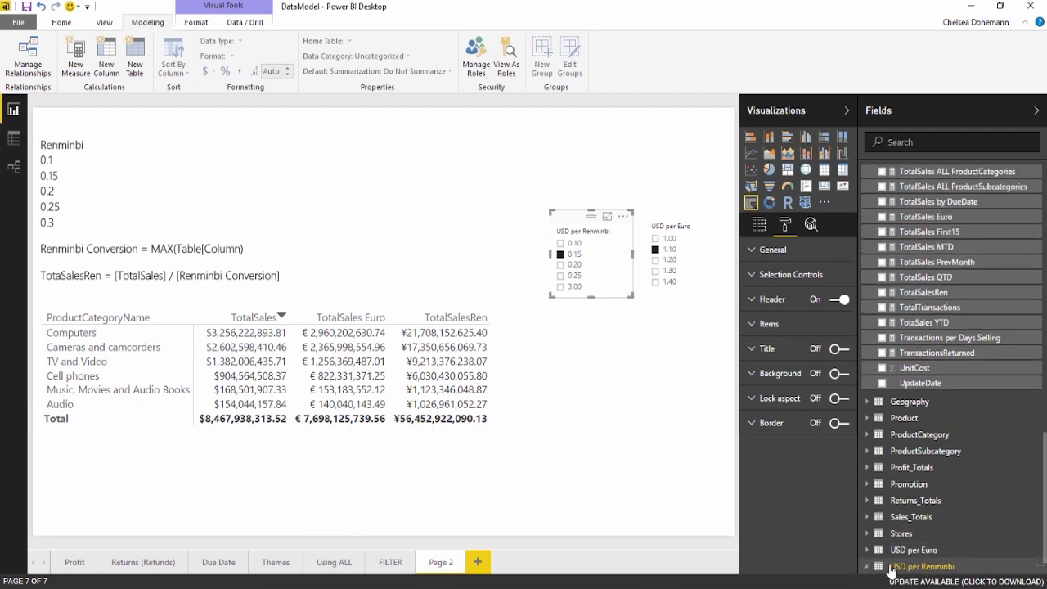
scroll(887, 569, down, 1)
click(881, 565)
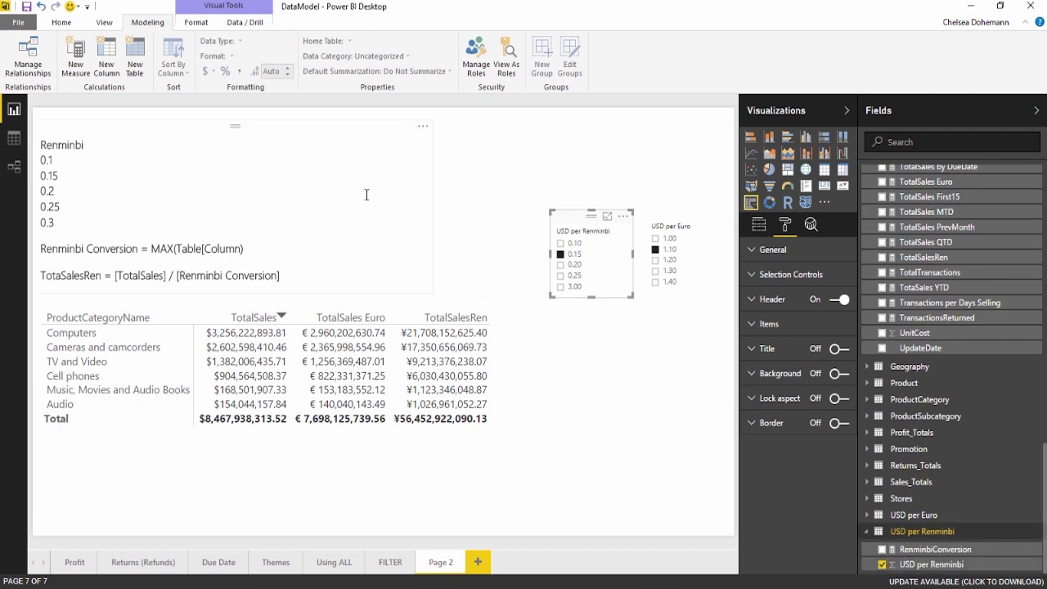
click(62, 23)
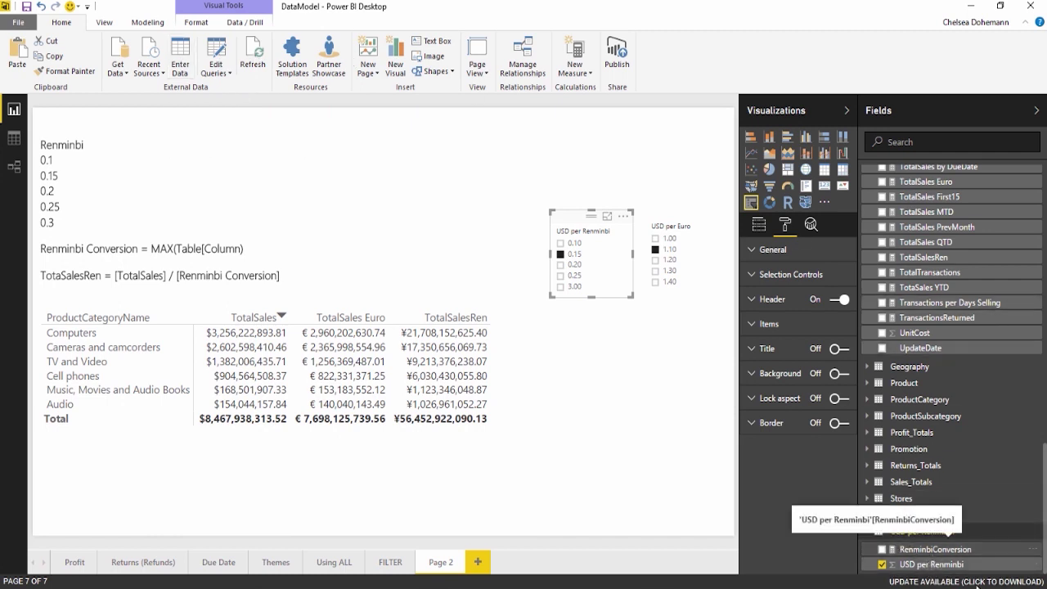
click(926, 551)
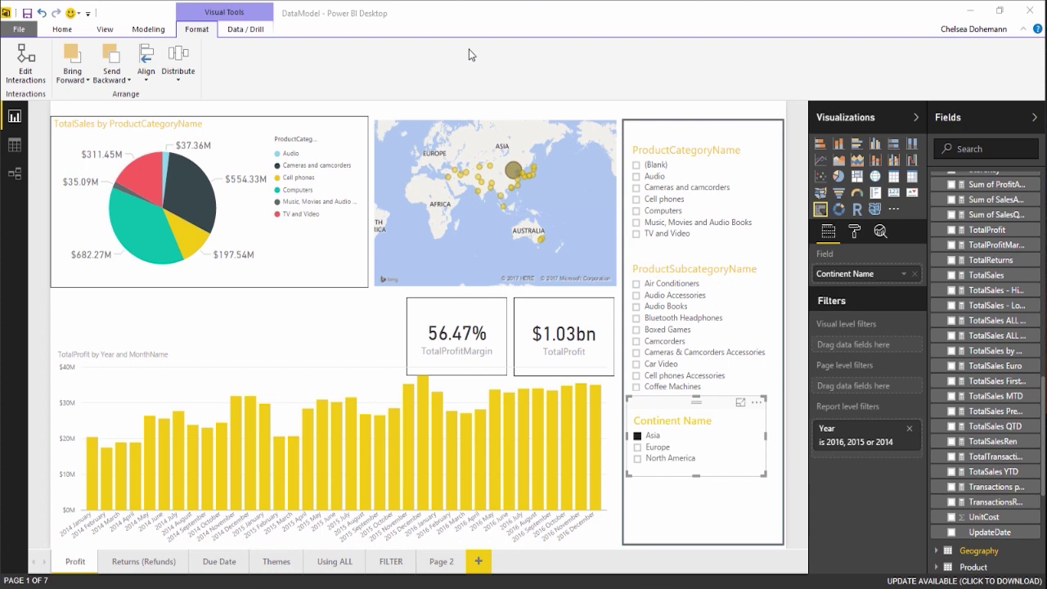
Test cross-highlighting on the Profit page with the pie chart's Cameras and camcorders slice, and clear the highlight
mouse_move(188, 175)
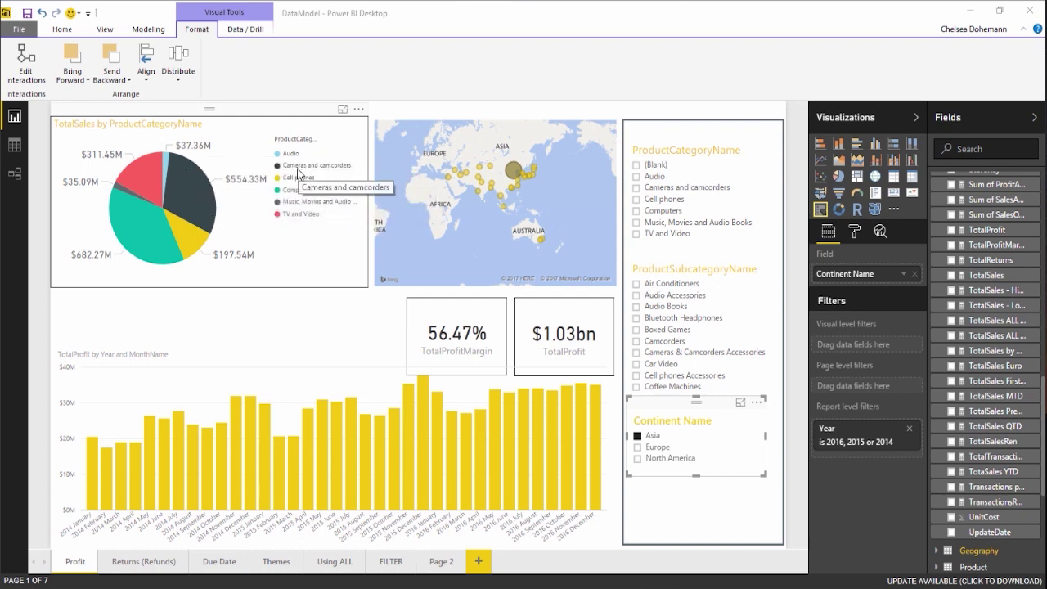
click(197, 193)
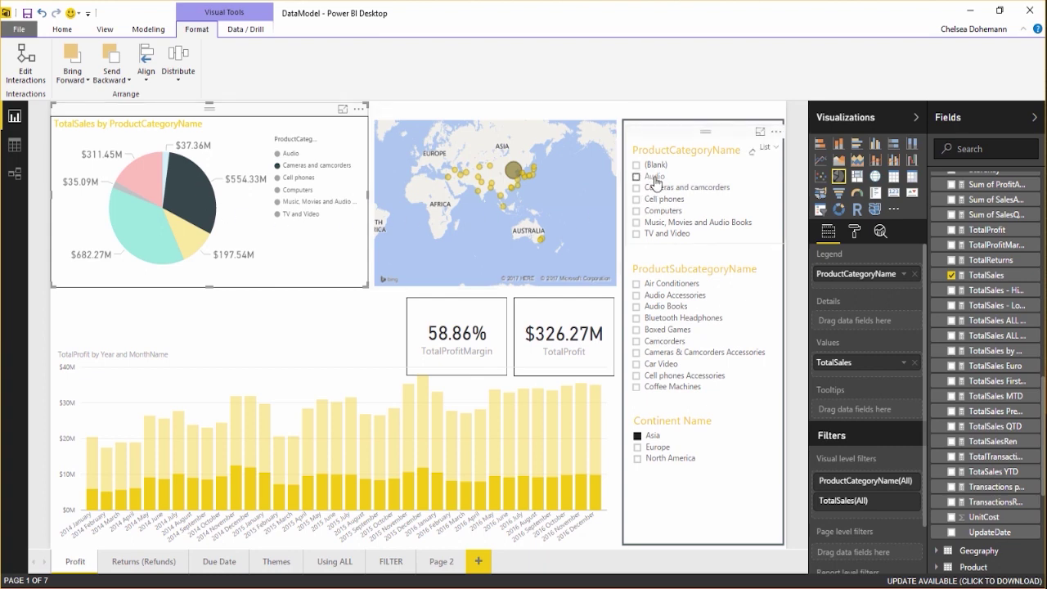
click(188, 182)
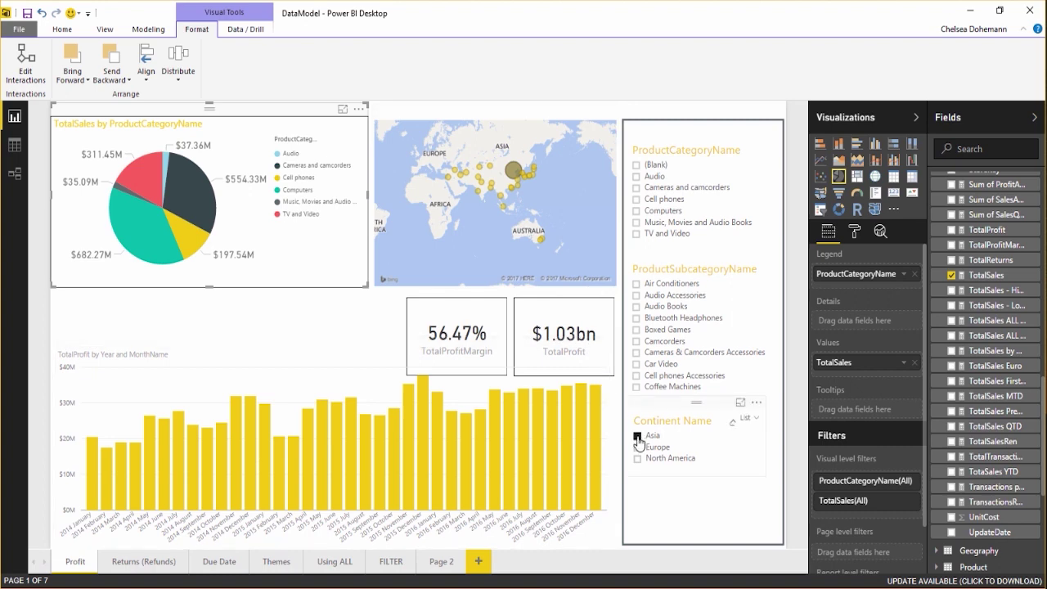
Clear Asia in the Continent Name slicer, and test the ProductCategoryName slicer by selecting and clearing Audio
click(637, 436)
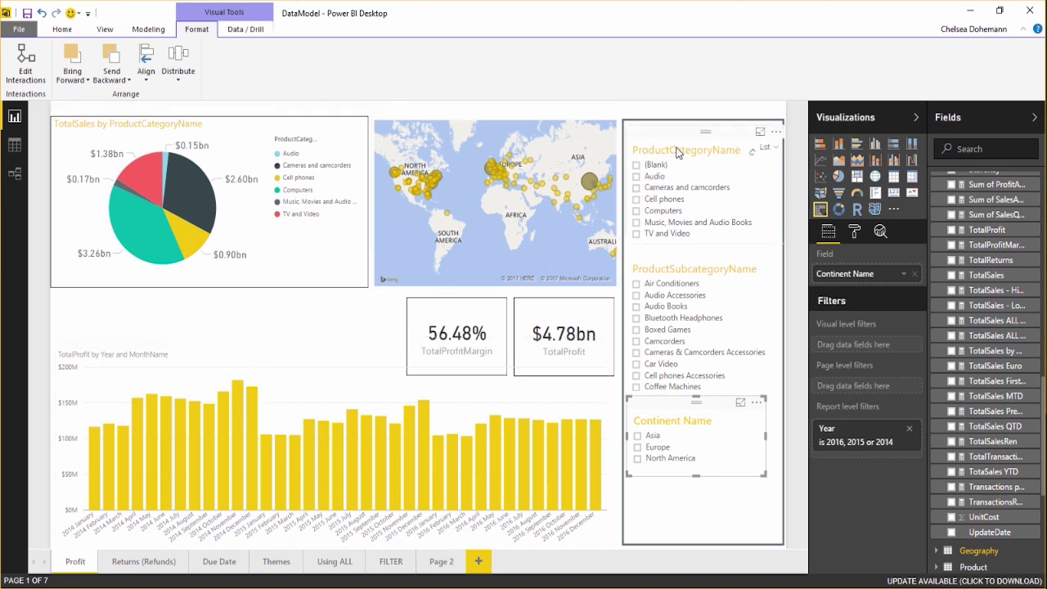
click(659, 180)
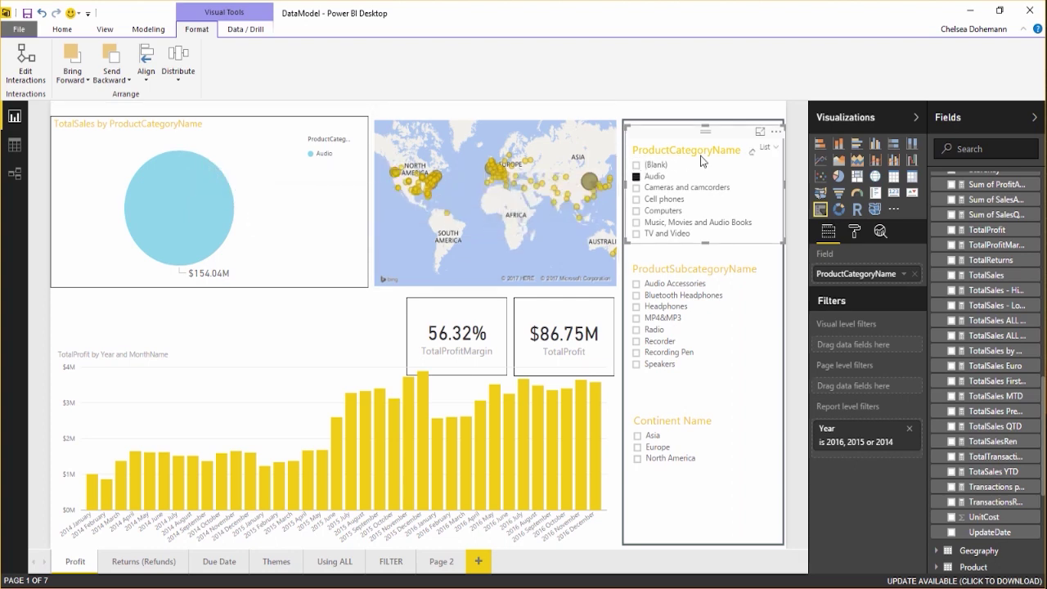
click(636, 176)
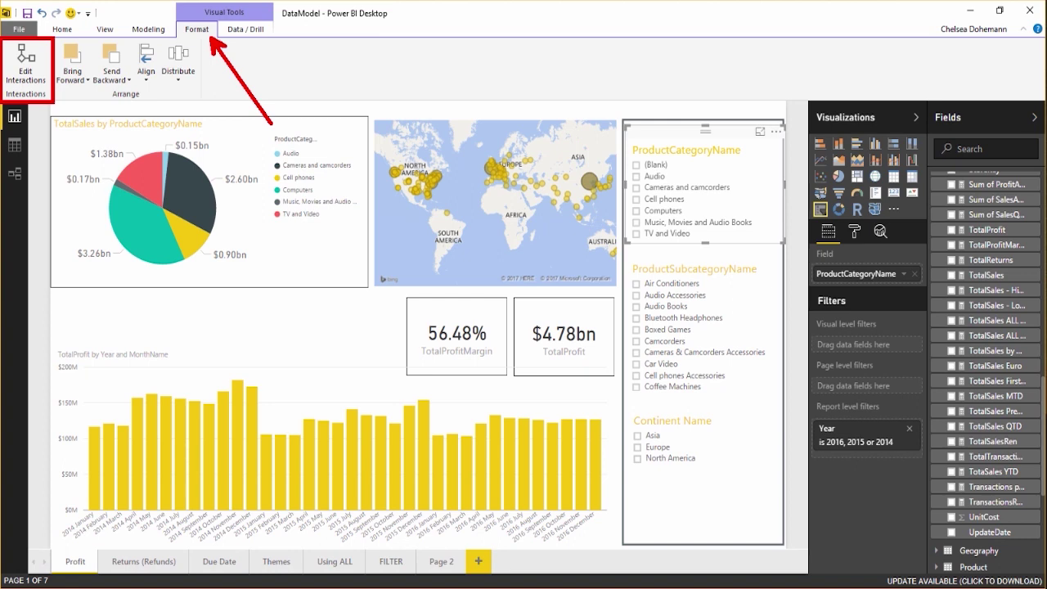
Edit interactions so the ProductCategoryName slicer has no effect on the TotalSales pie chart, and test it with Audio
click(32, 67)
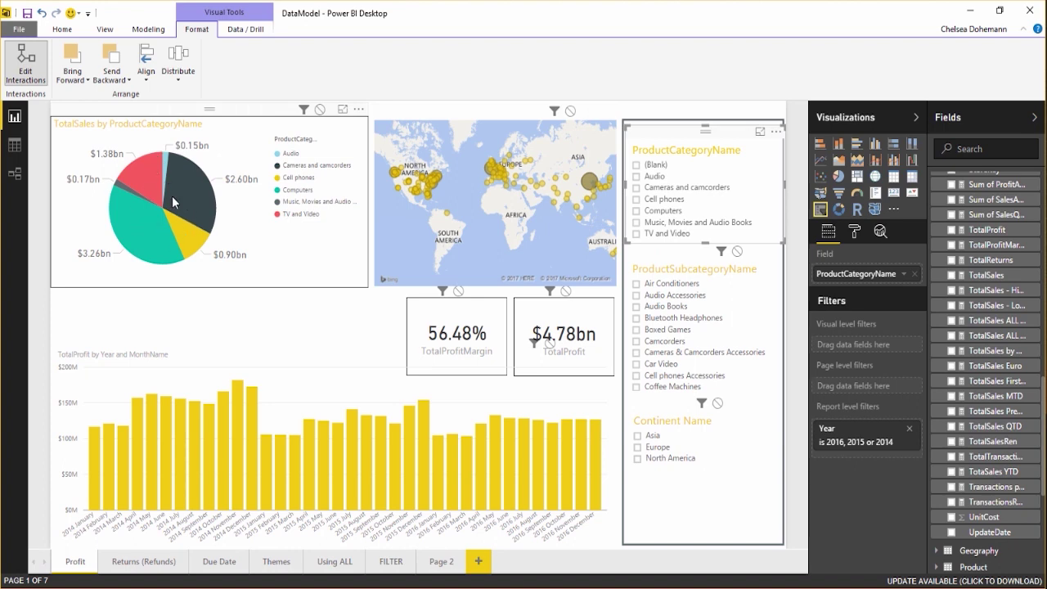
click(319, 110)
click(636, 176)
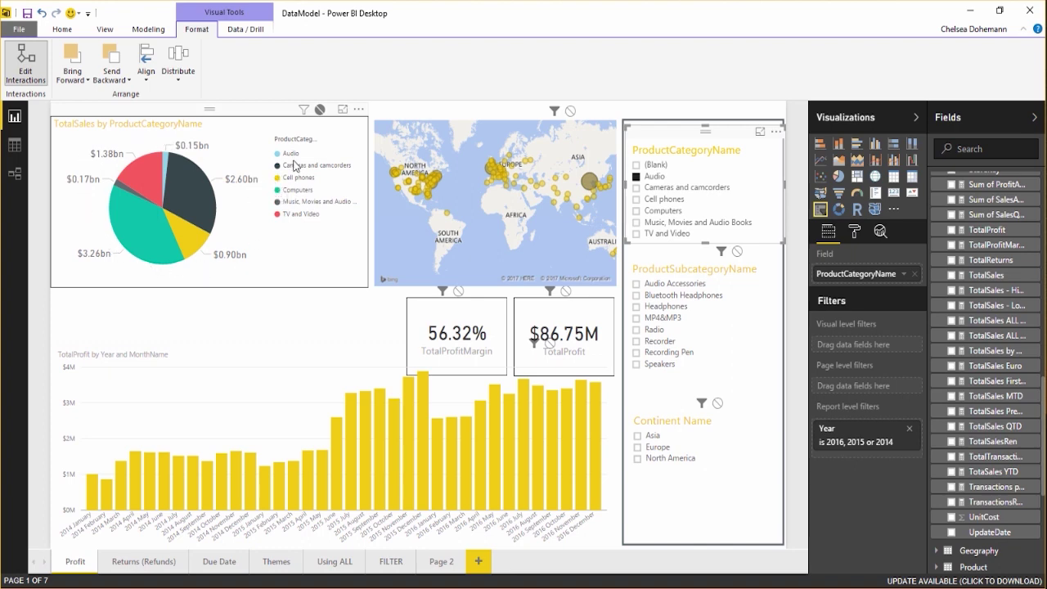
Filter the Continent Name slicer to Asia and set its interaction with the map to none
click(439, 114)
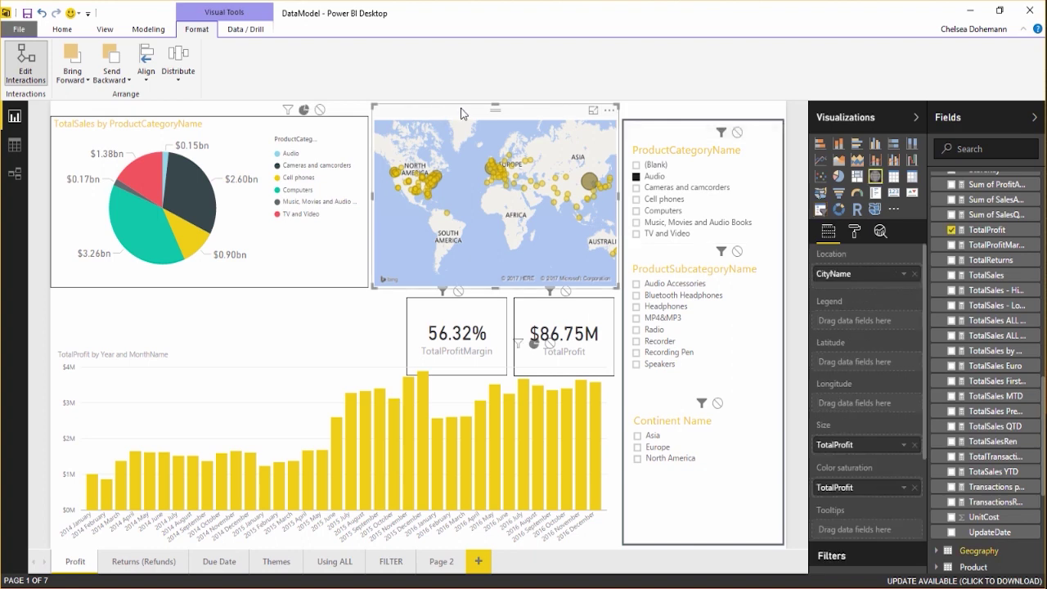
click(654, 404)
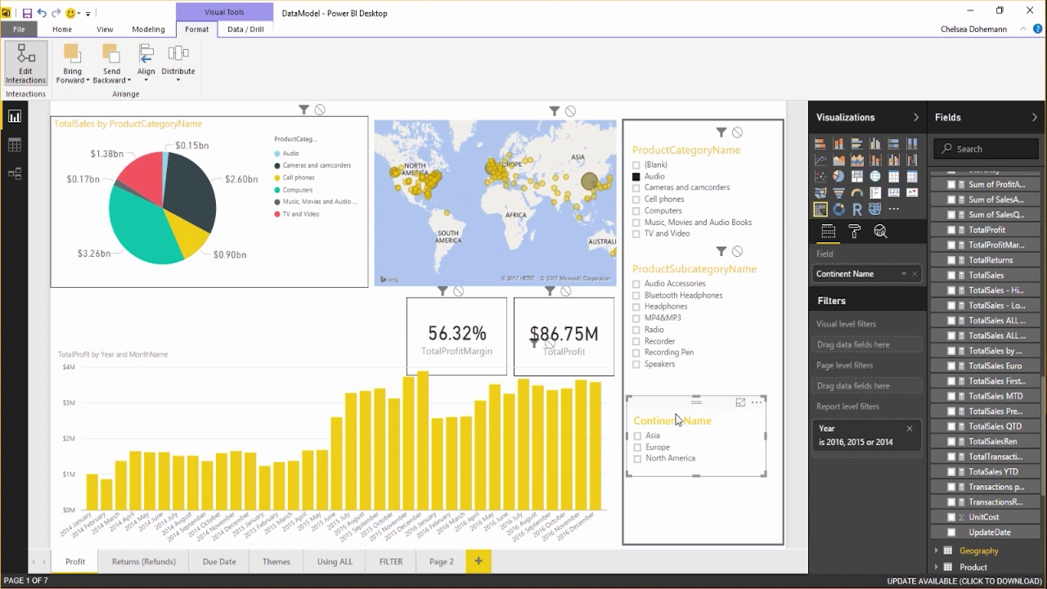
click(641, 439)
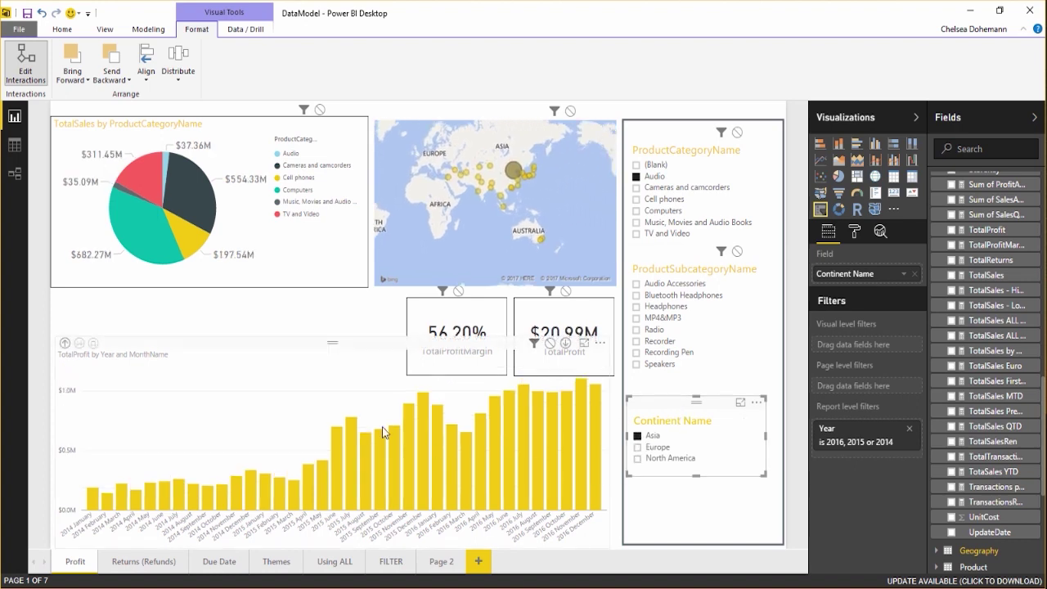
mouse_move(174, 208)
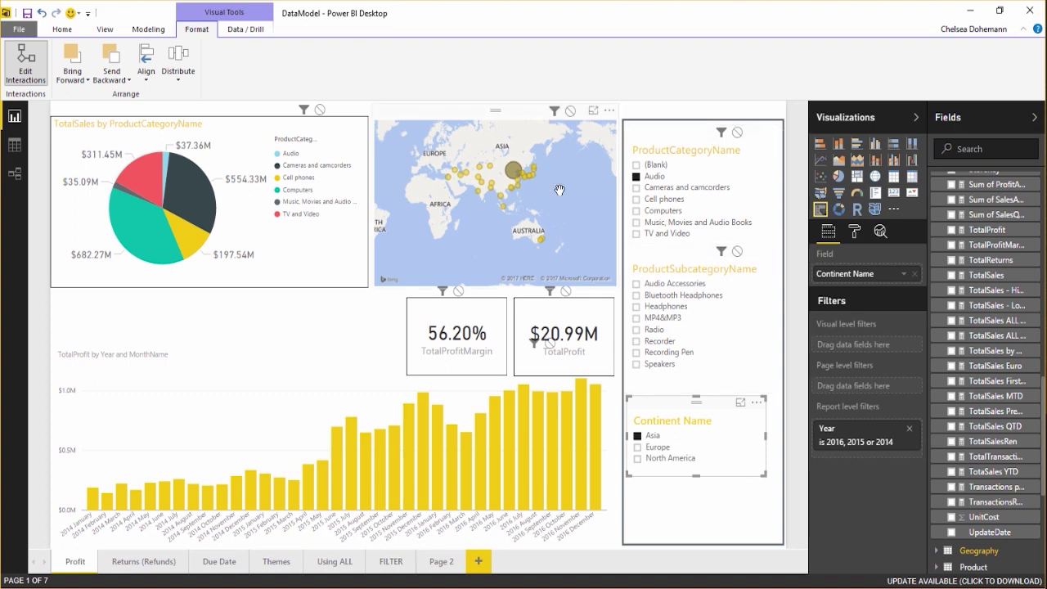
click(570, 111)
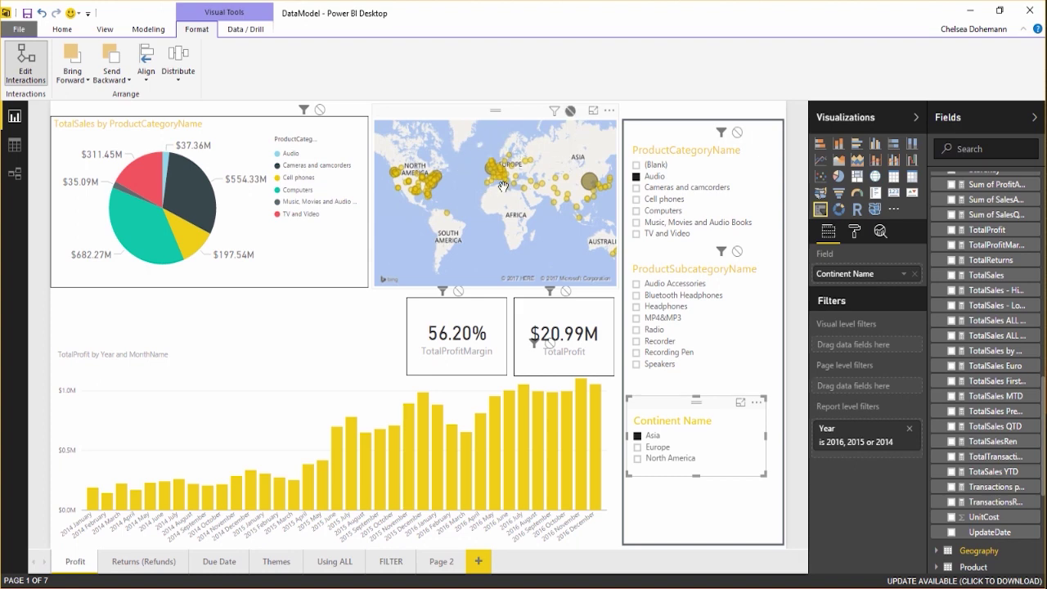
mouse_move(504, 184)
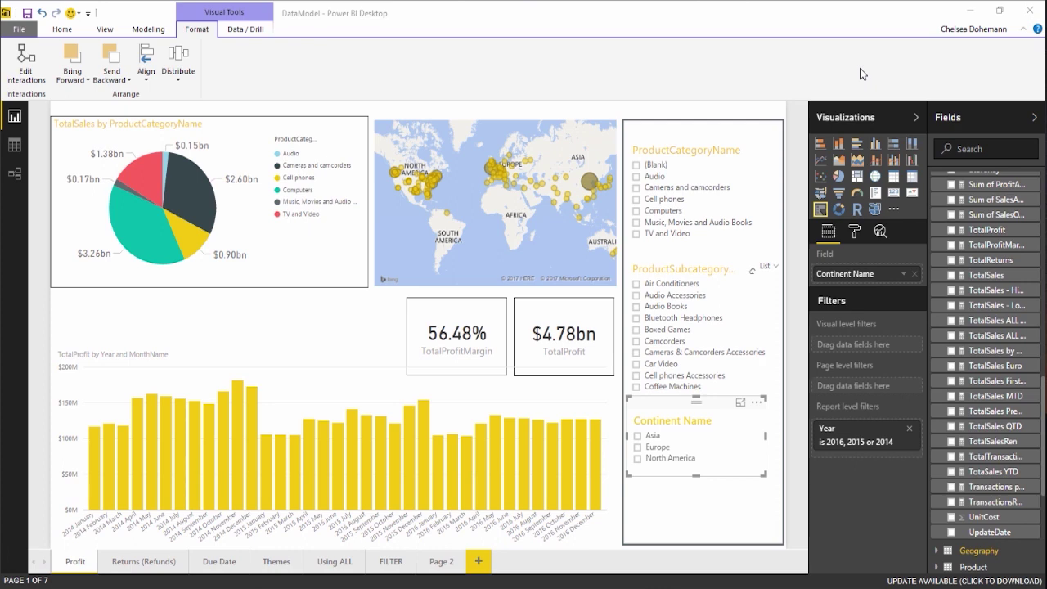
Create a security role named North America users
click(160, 33)
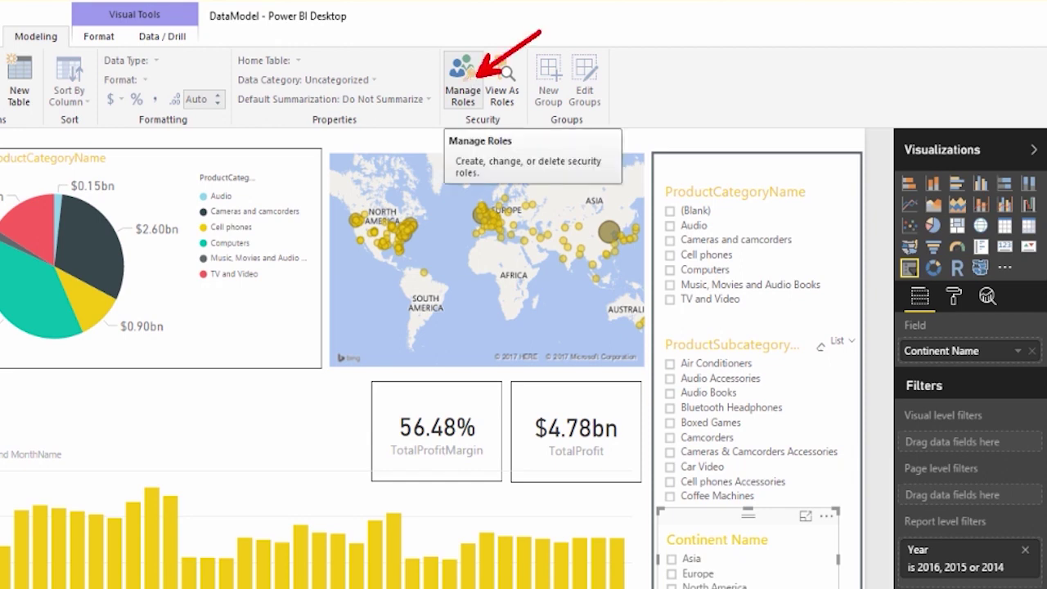
click(463, 100)
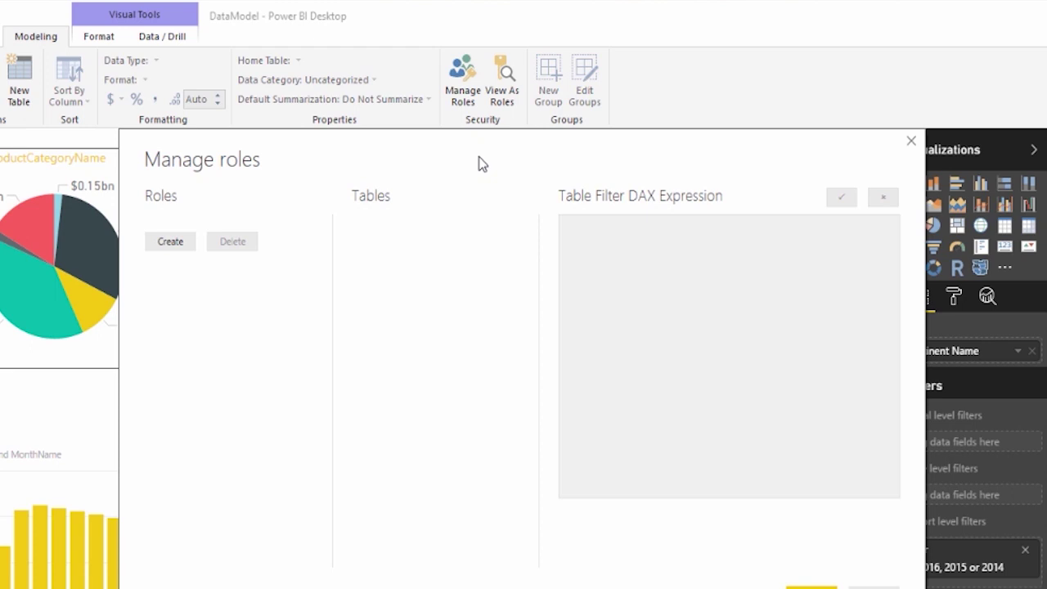
click(171, 242)
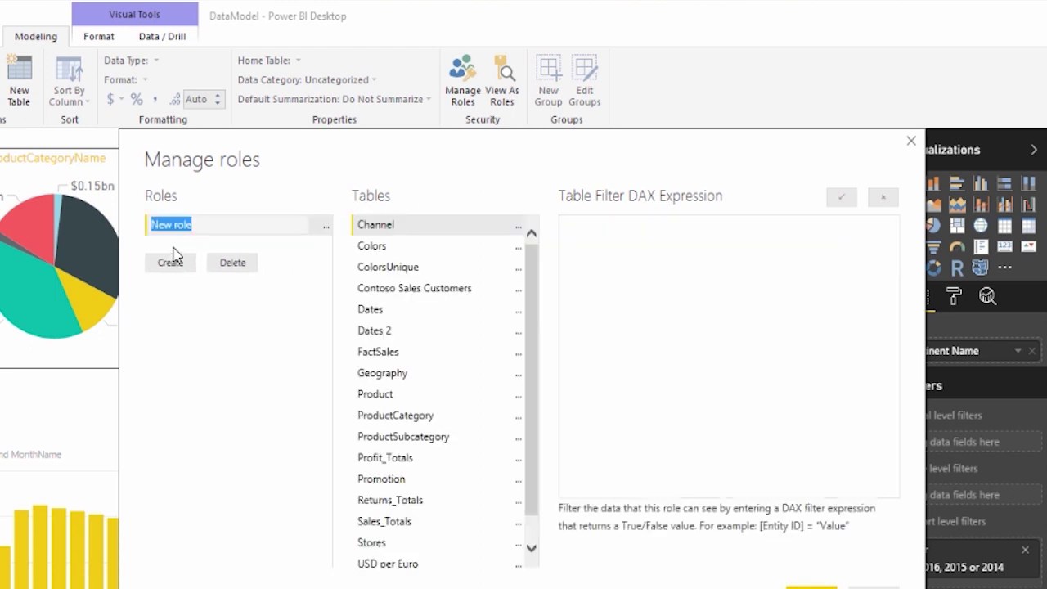
text(US)
key(BackSpace)
key(BackSpace)
text(No)
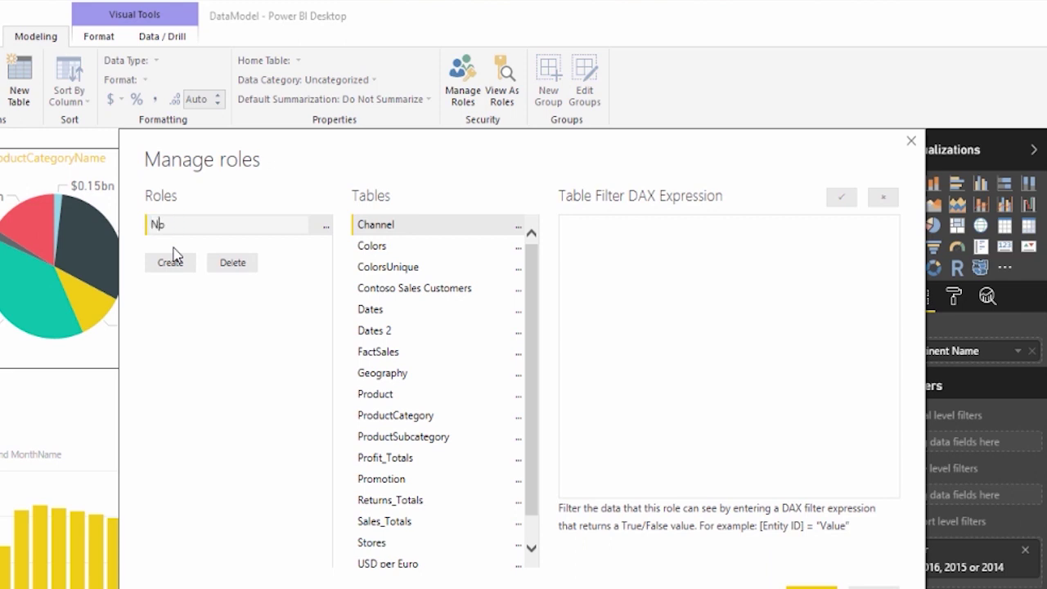
text(rth America users)
Filter the role's Geography table with [Continent Name] = "North America" and save the roles
right_click(431, 374)
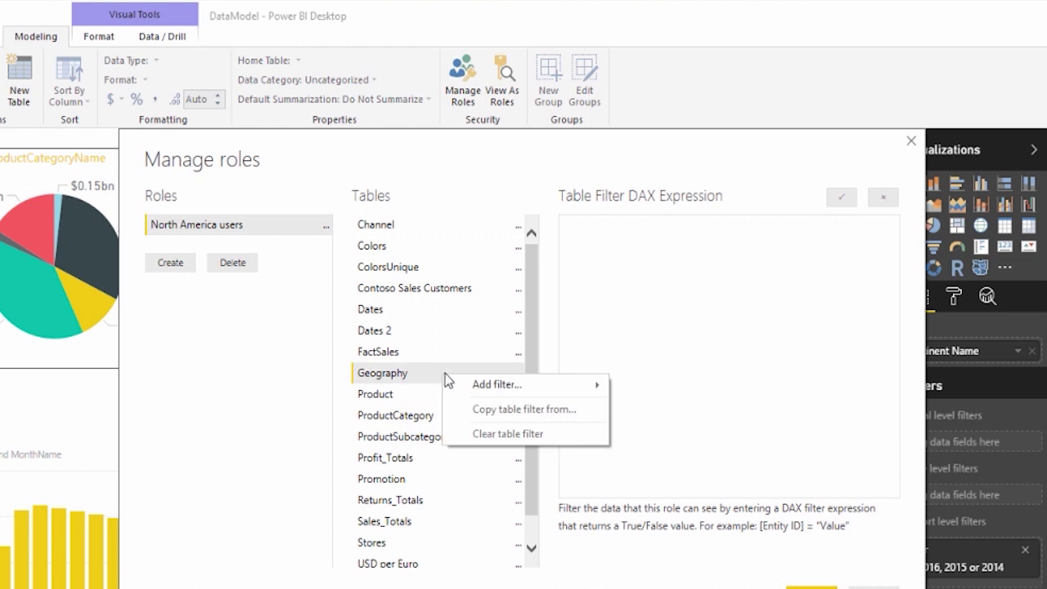
mouse_move(479, 386)
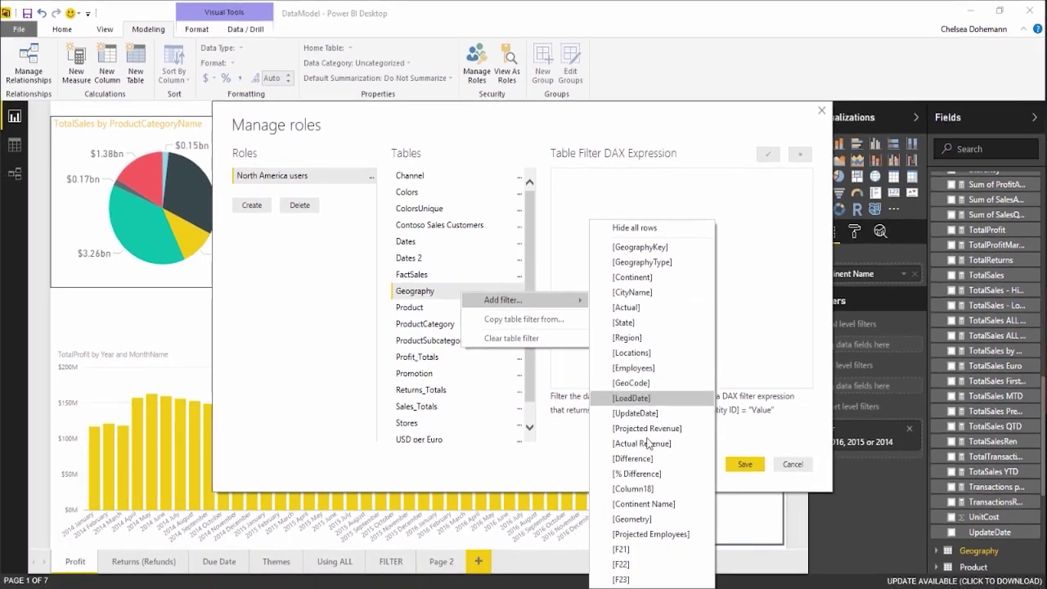
click(672, 505)
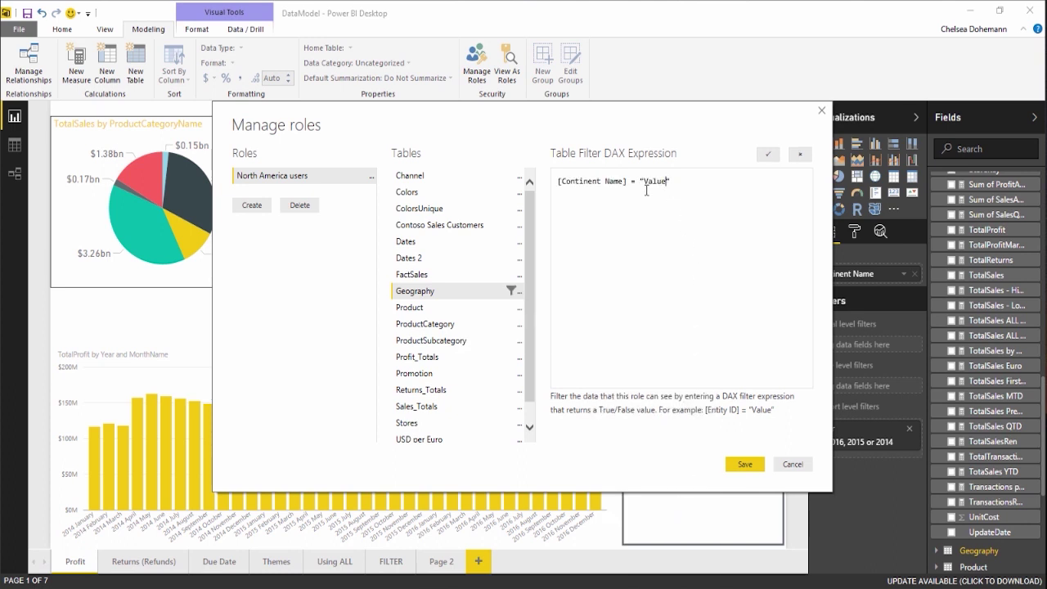
key(BackSpace)
key(BackSpace)
key(BackSpace)
key(BackSpace)
key(BackSpace)
text(North America)
click(746, 465)
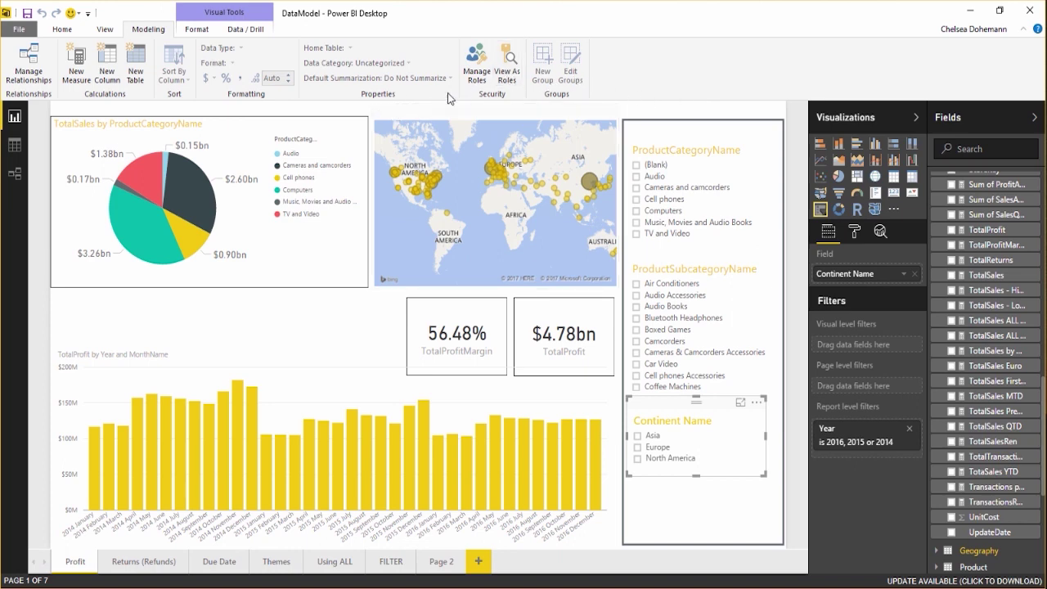
View the report as the North America users role and examine the map
click(508, 78)
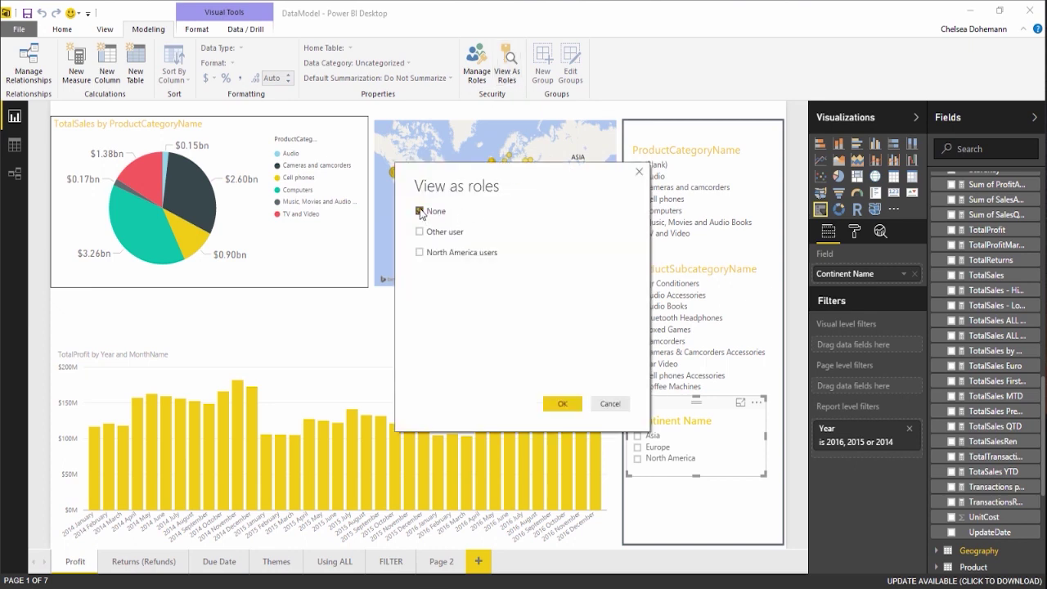
click(420, 253)
click(565, 404)
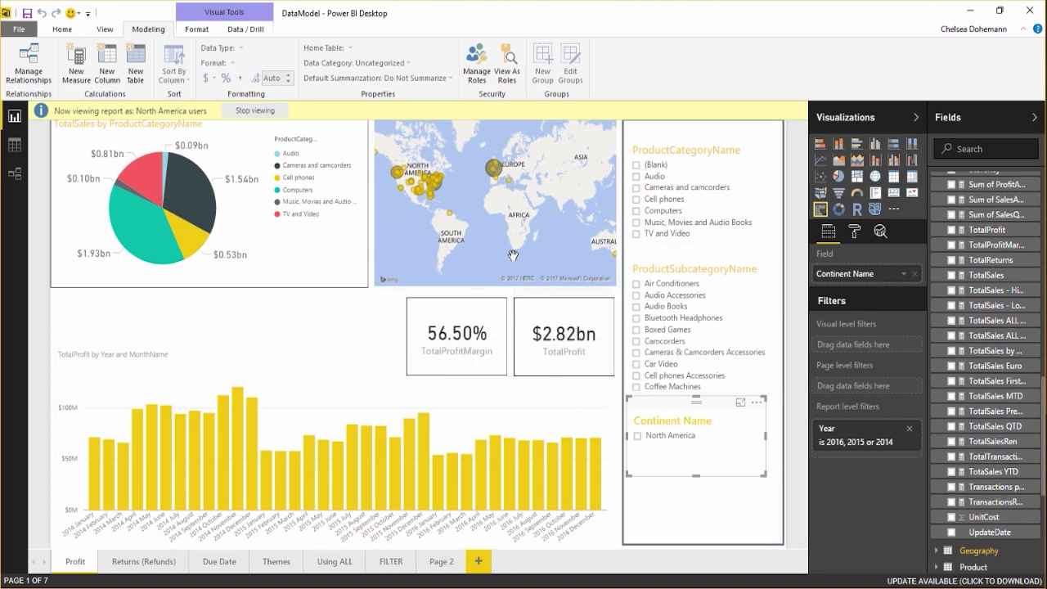
mouse_move(495, 170)
mouse_move(493, 168)
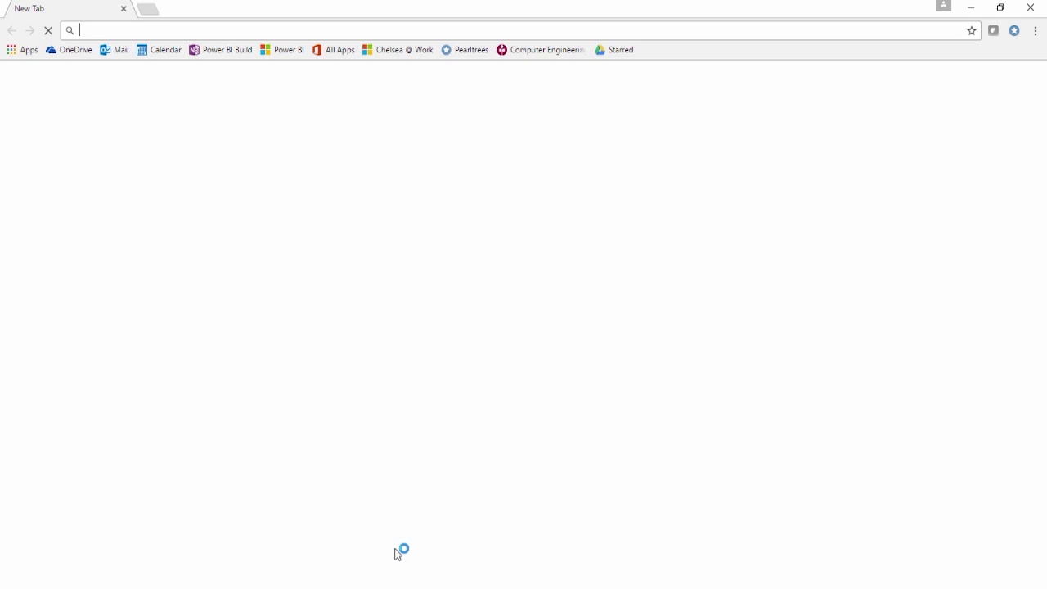
text(https)
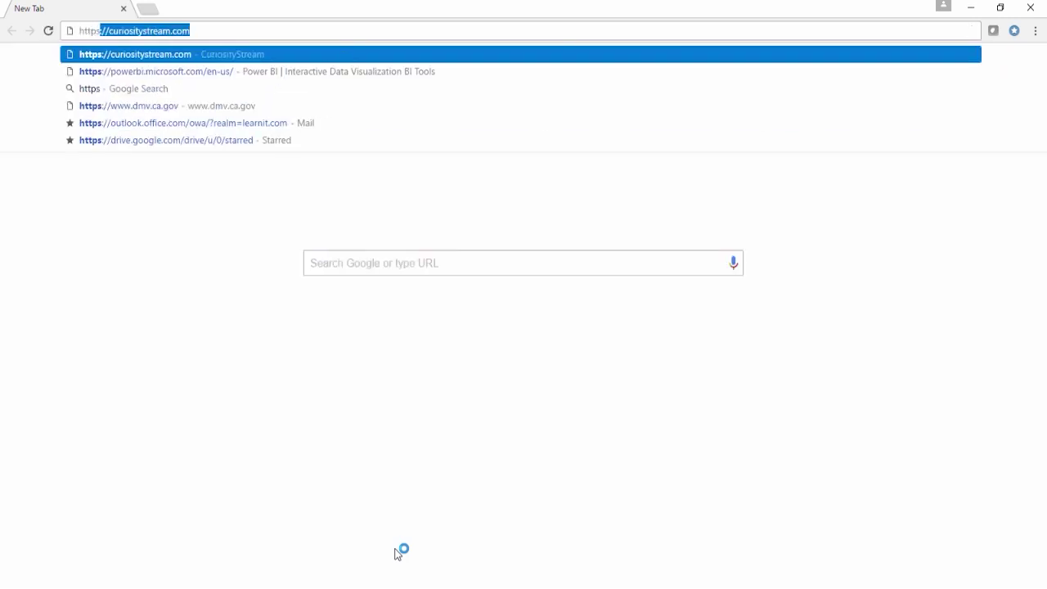
text(:/)
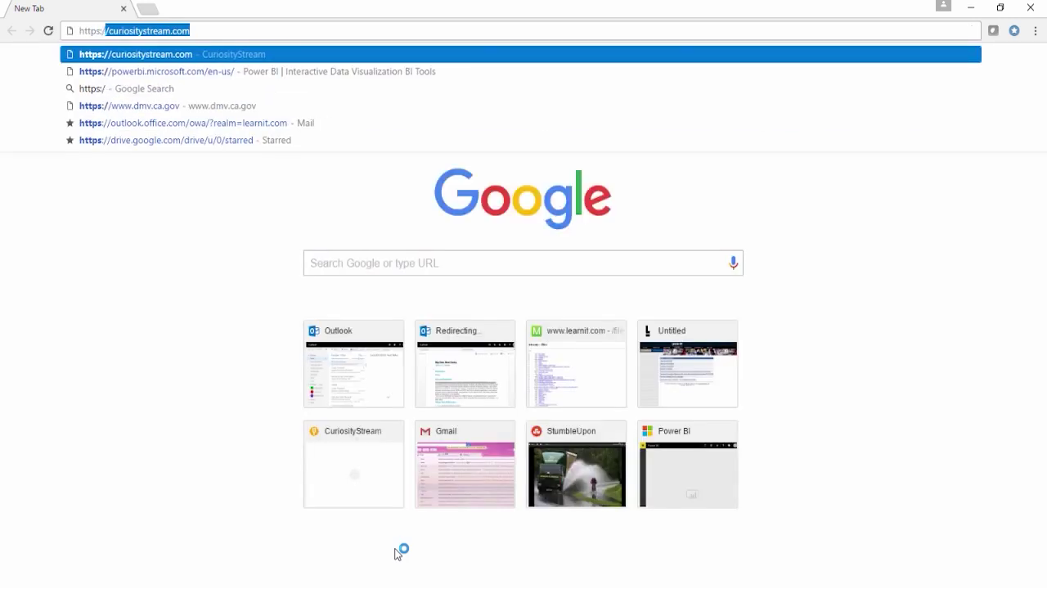
text(/app.pow)
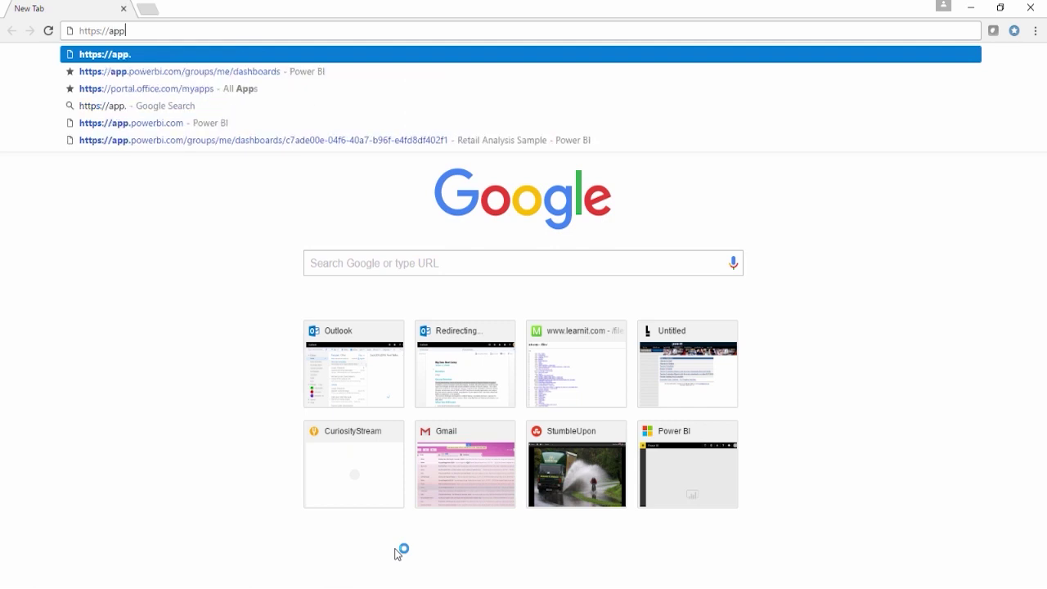
text(erbi)
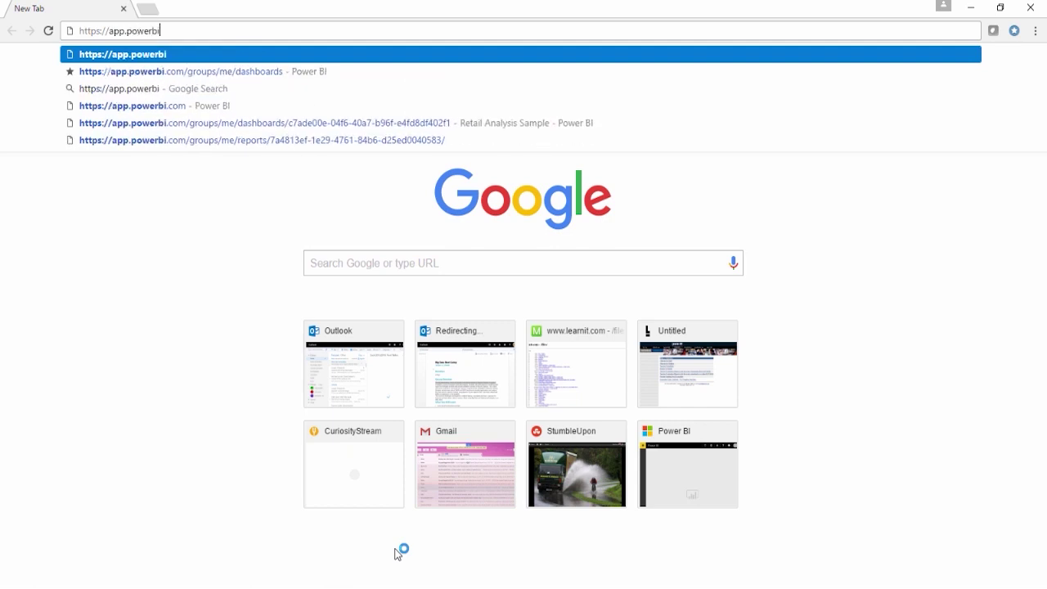
text(.com)
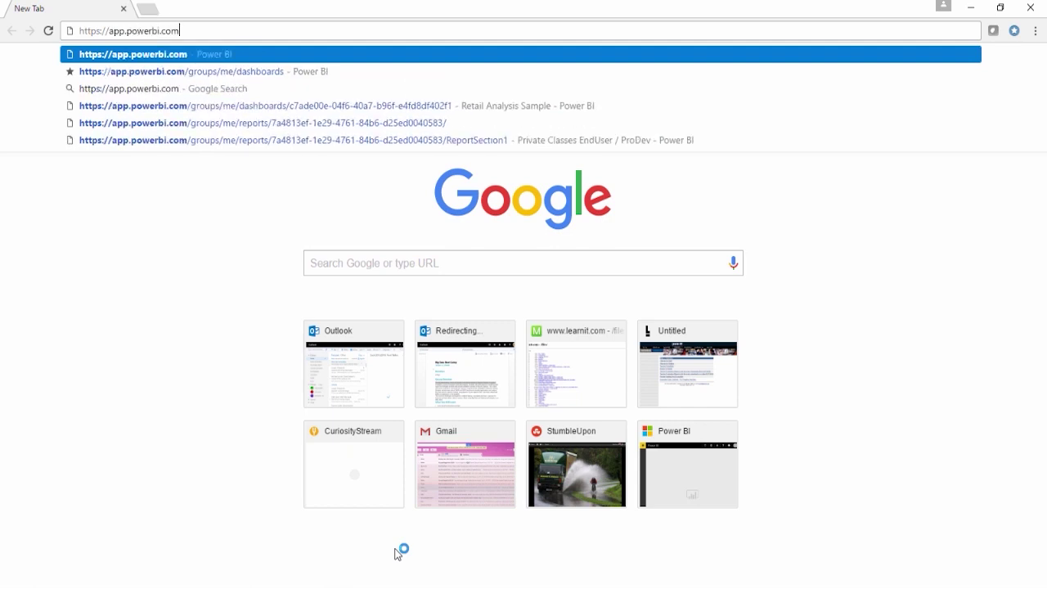
text(/visuals)
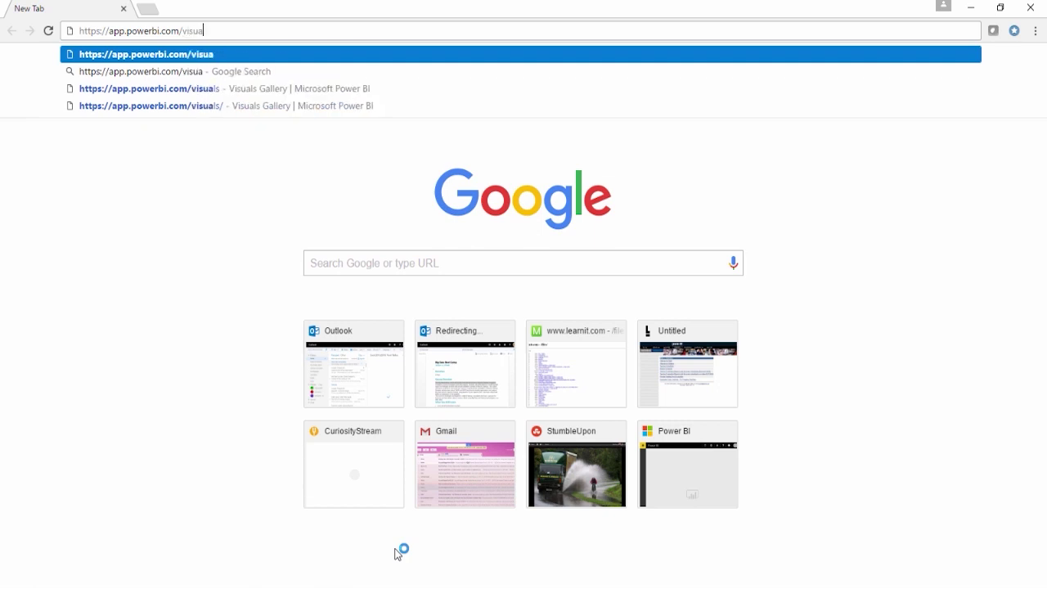
key(Return)
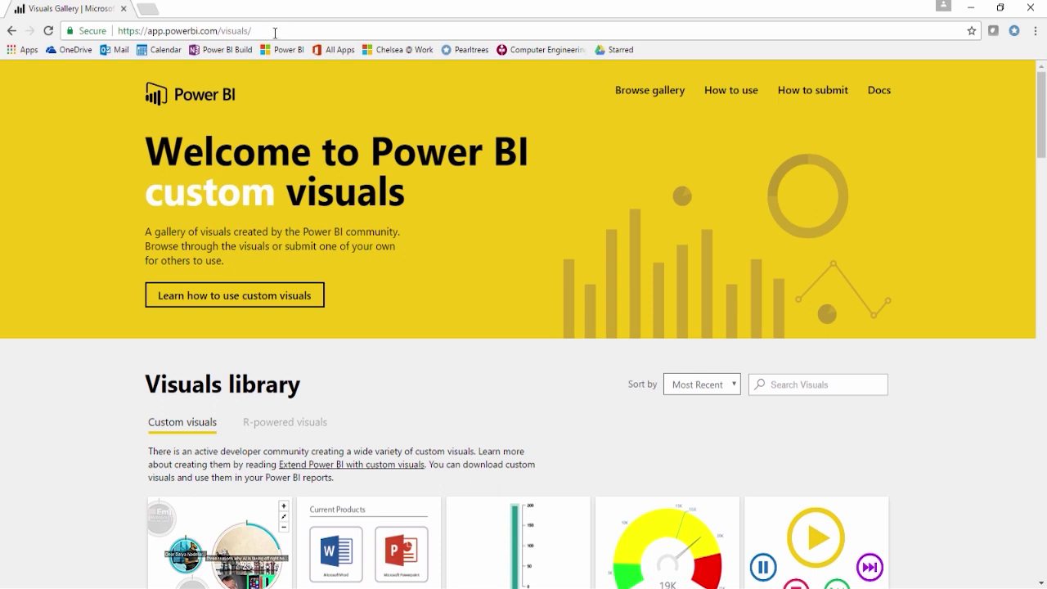
Look through the custom visuals offered in the Visuals library, down to the end of the gallery
scroll(561, 422, down, 1)
scroll(561, 421, down, 2)
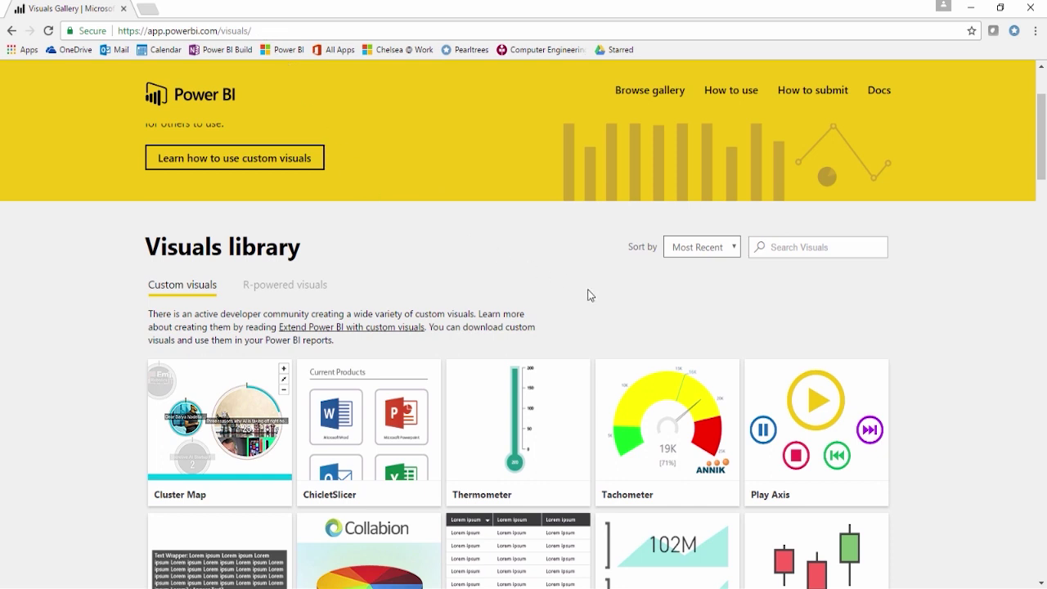
scroll(587, 295, down, 1)
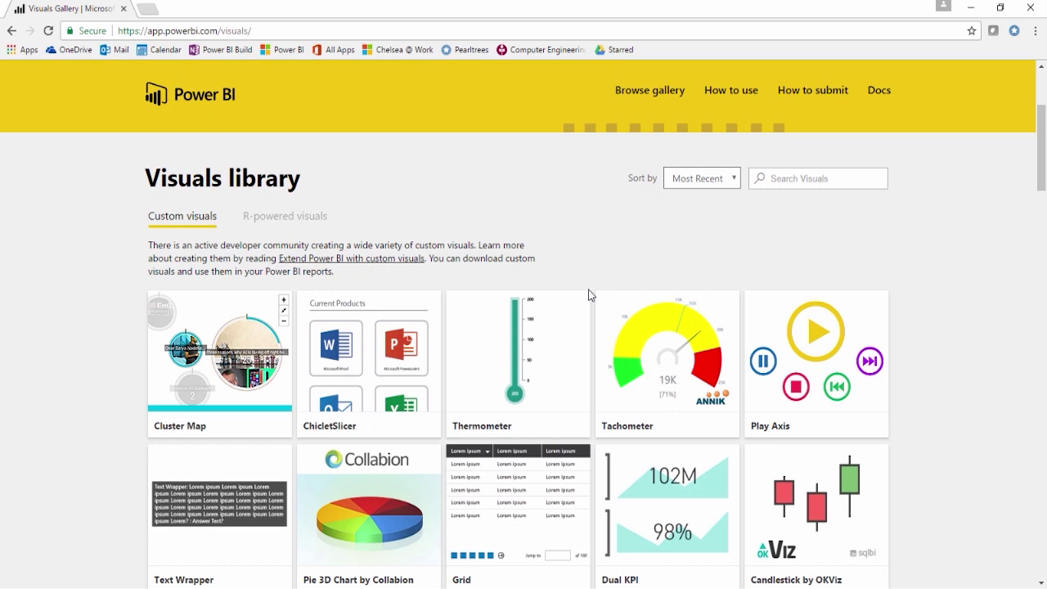
scroll(589, 296, down, 1)
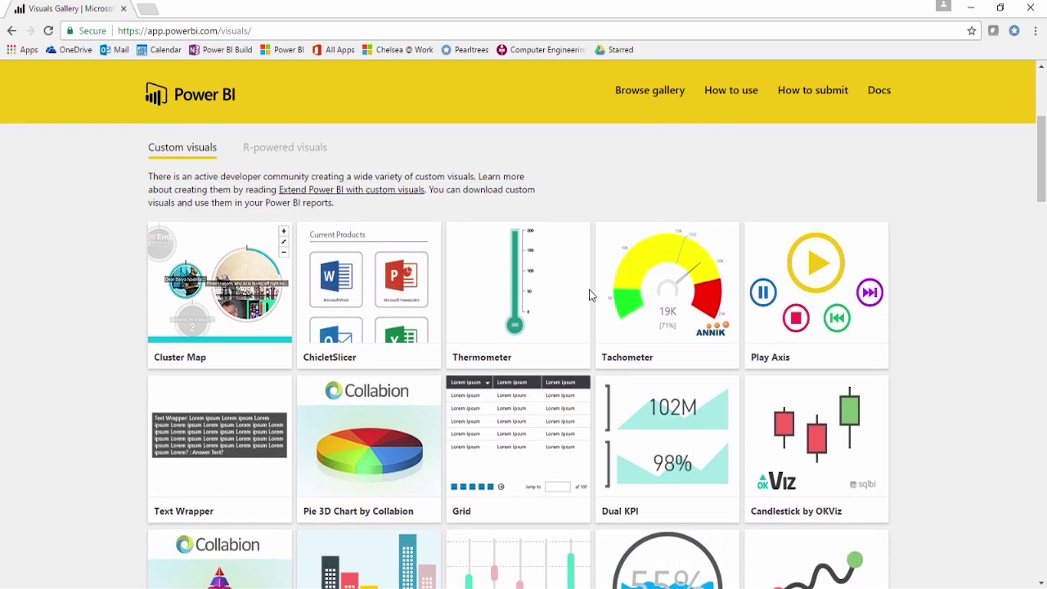
scroll(591, 295, down, 3)
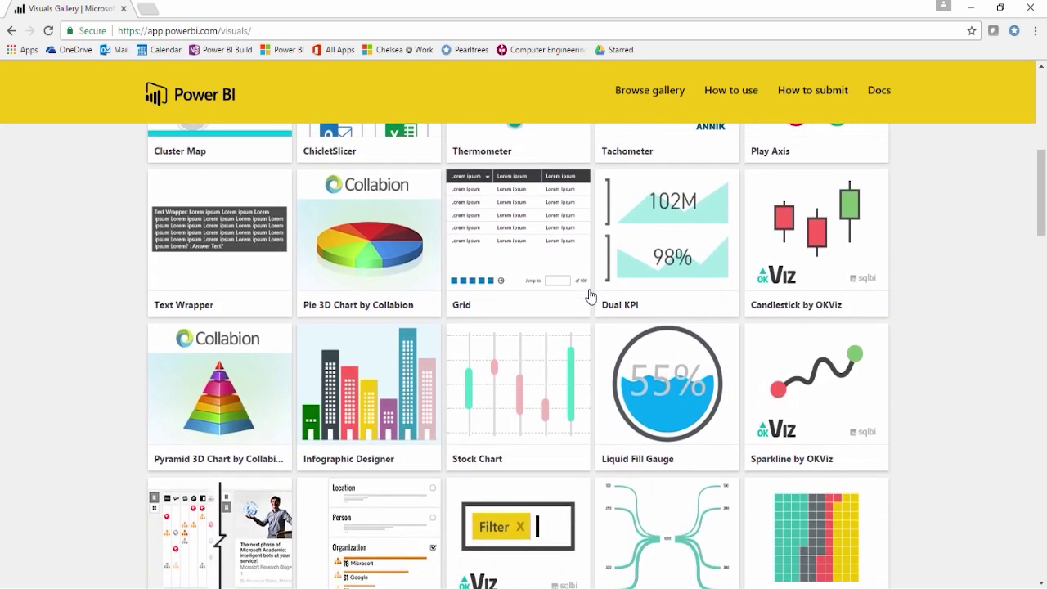
scroll(591, 295, down, 1)
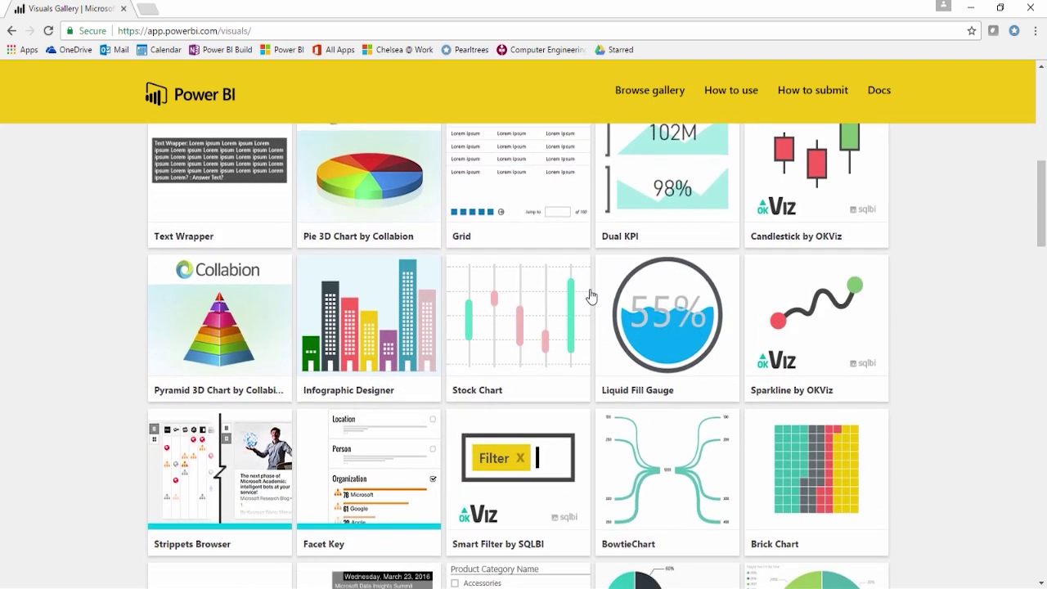
scroll(679, 291, down, 4)
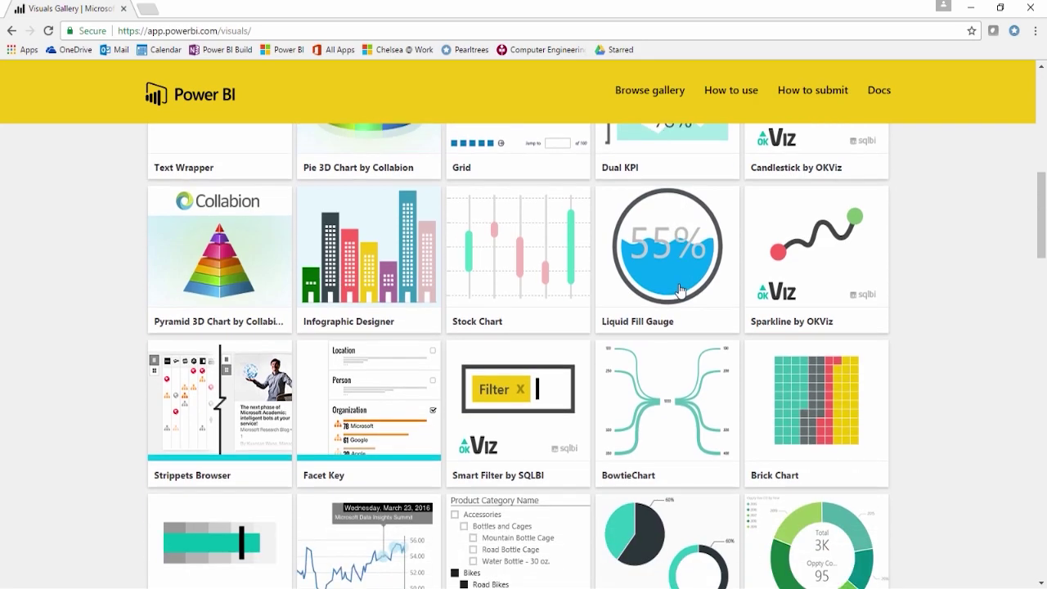
scroll(678, 291, down, 16)
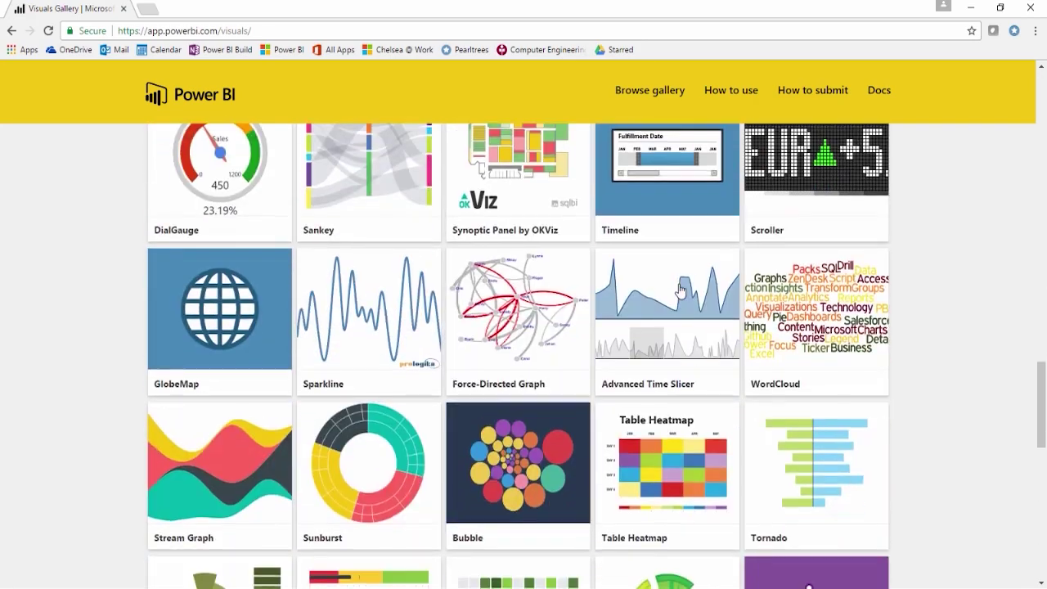
scroll(679, 290, down, 3)
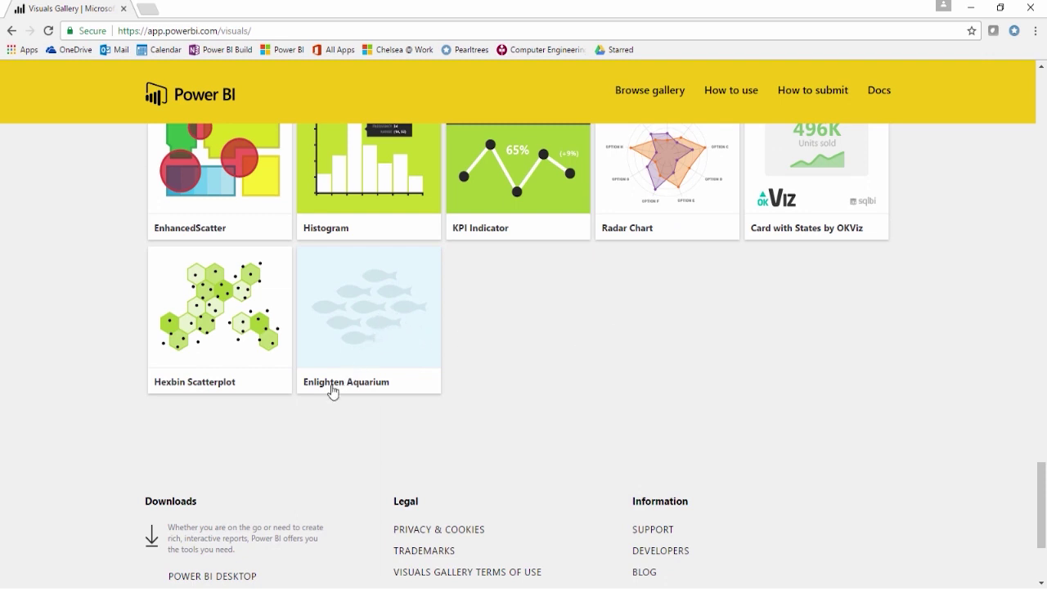
Download the Enlighten Aquarium visual and agree to its terms of use
click(376, 326)
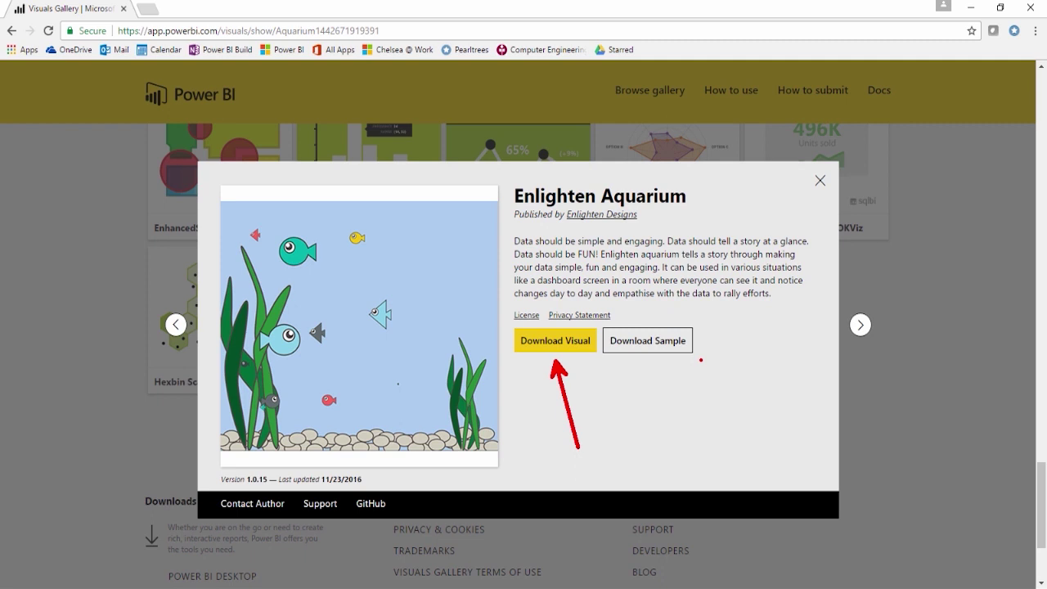
key(Escape)
click(545, 352)
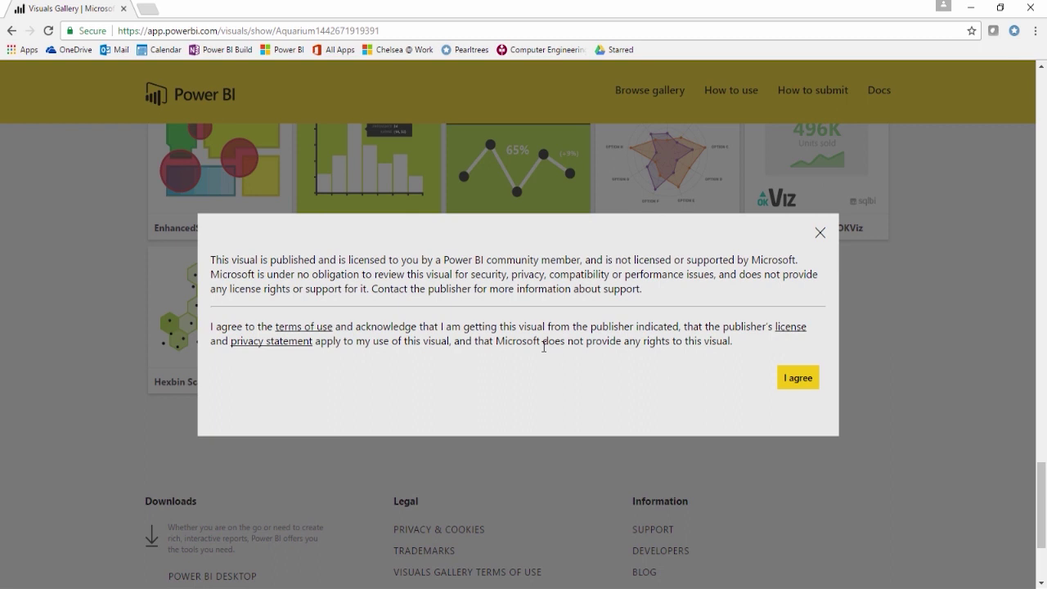
click(798, 381)
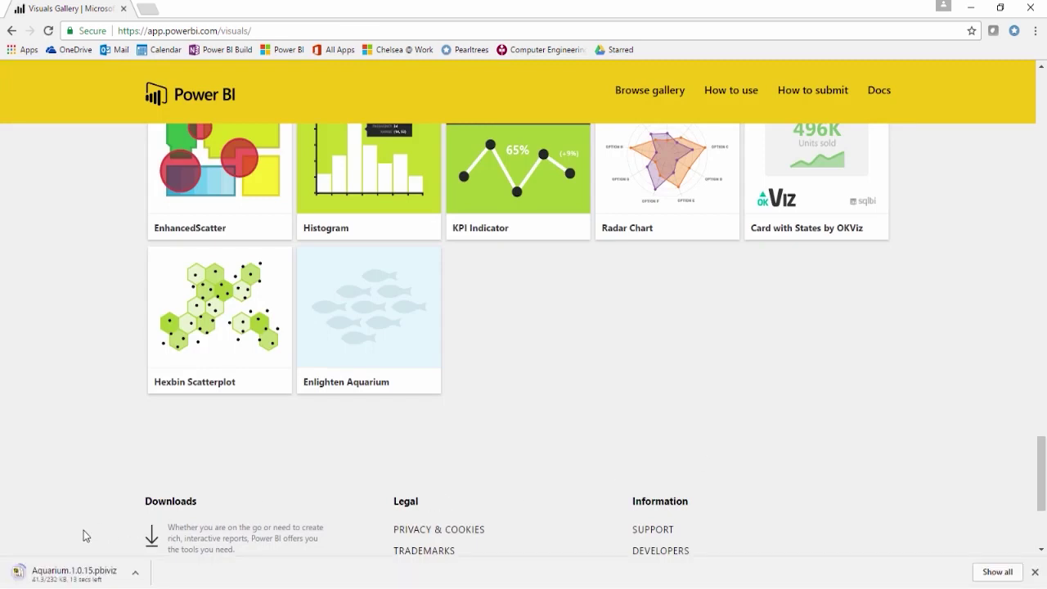
drag(68, 555, 84, 448)
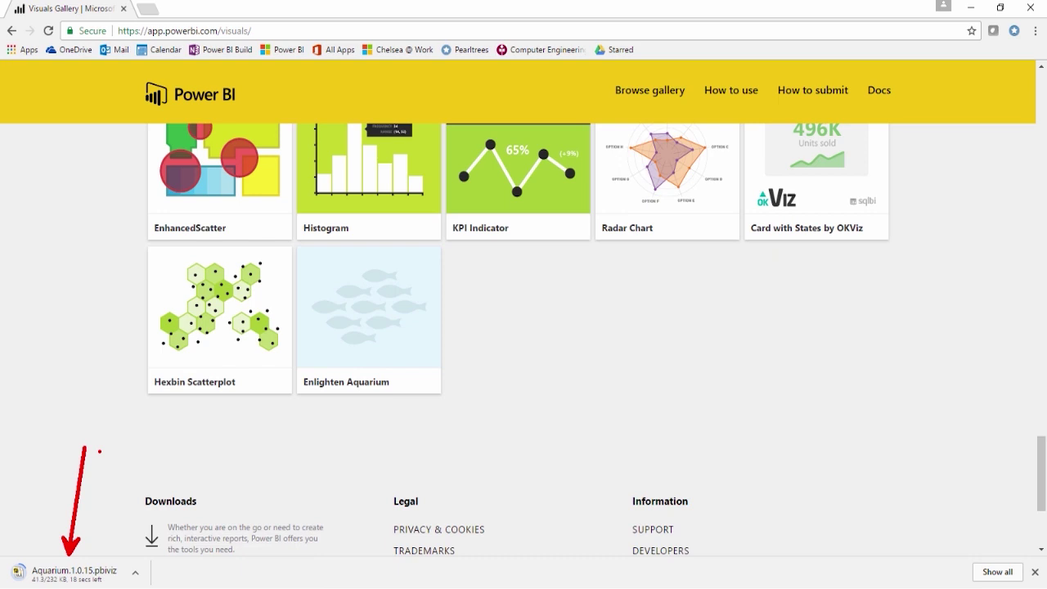
key(Escape)
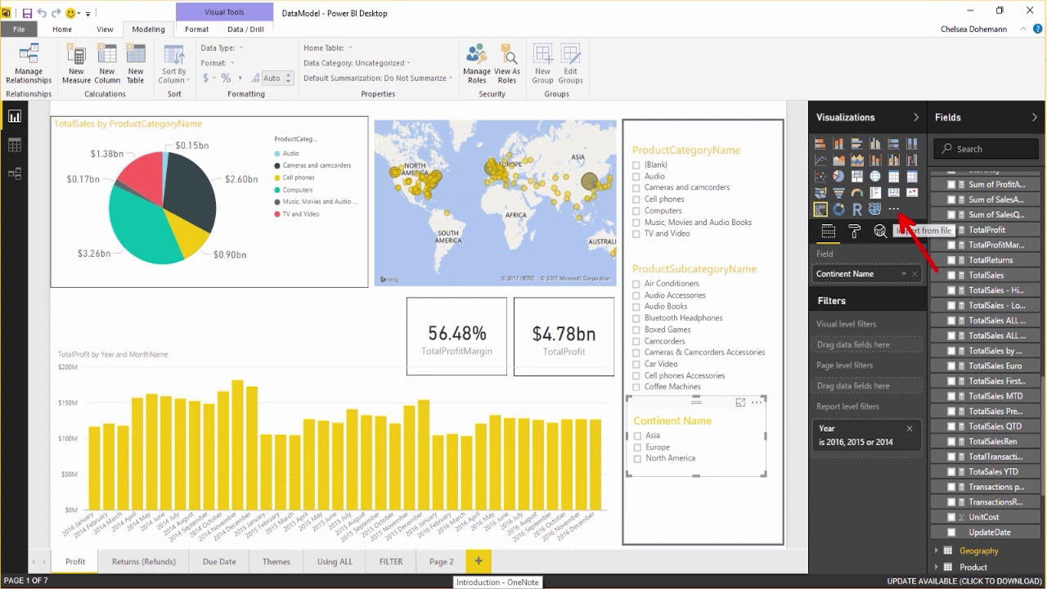
Import the custom visual file Aquarium.1.0.15 from the Downloads folder into the report
click(896, 211)
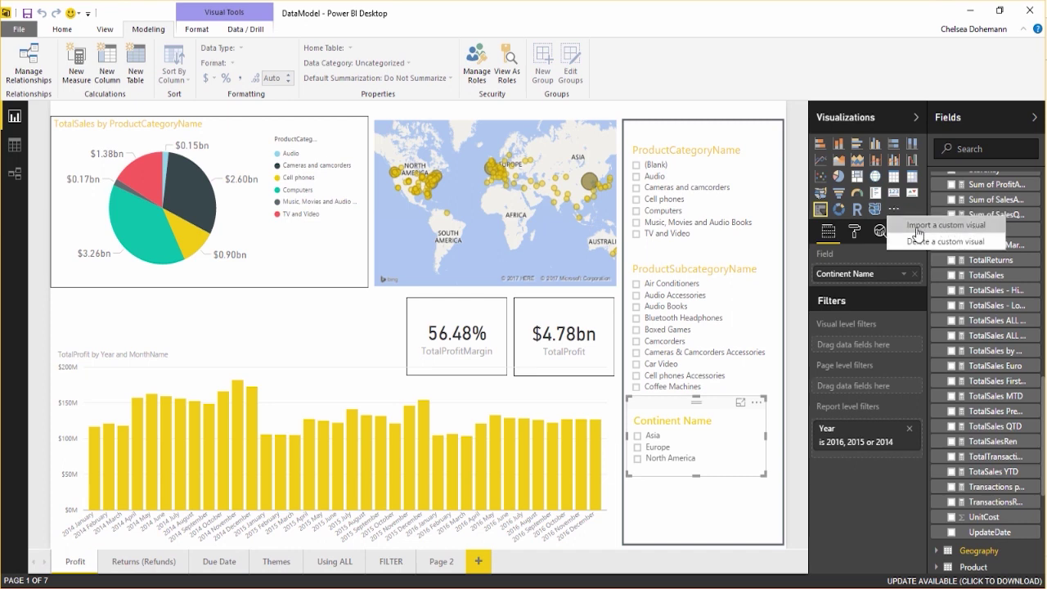
click(909, 232)
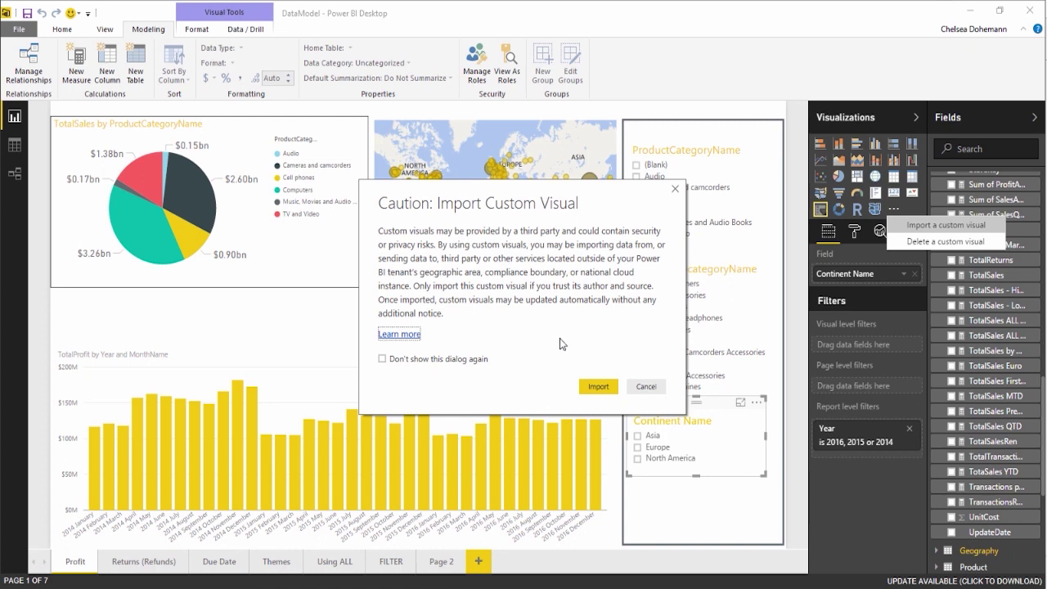
click(597, 390)
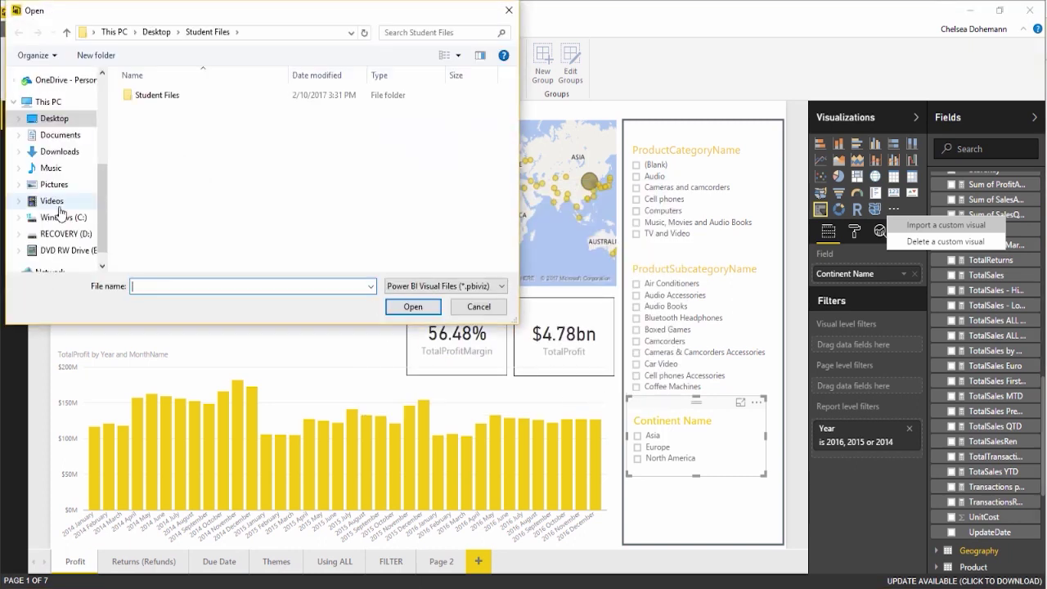
drag(104, 192, 105, 102)
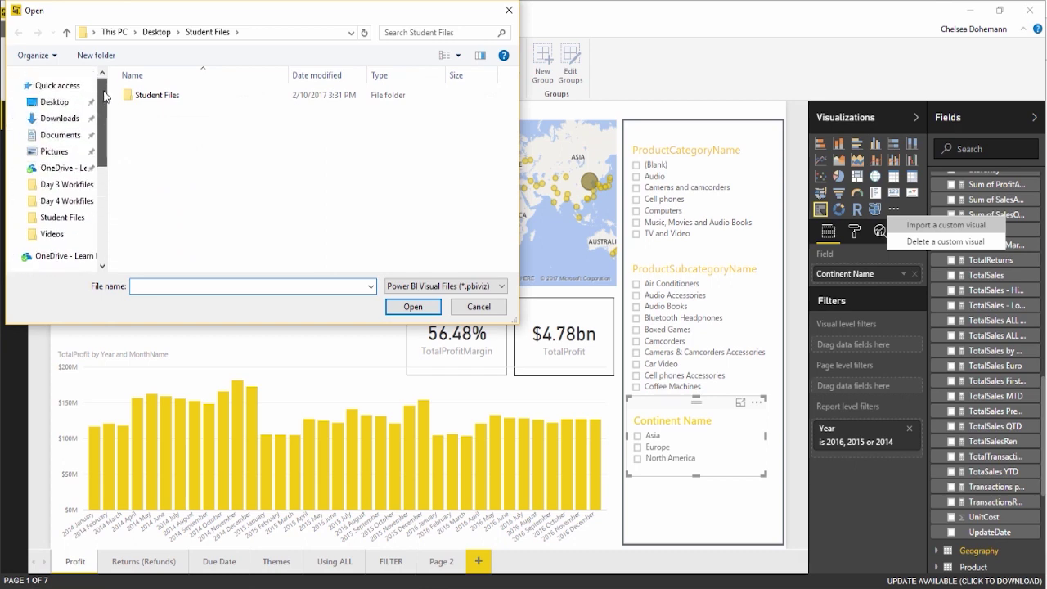
click(59, 121)
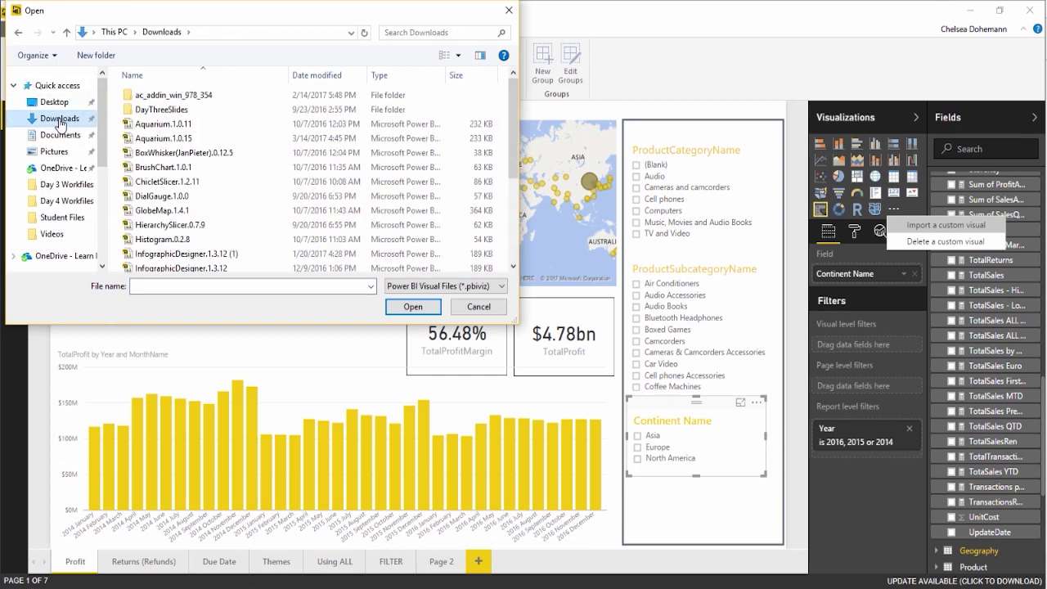
click(152, 139)
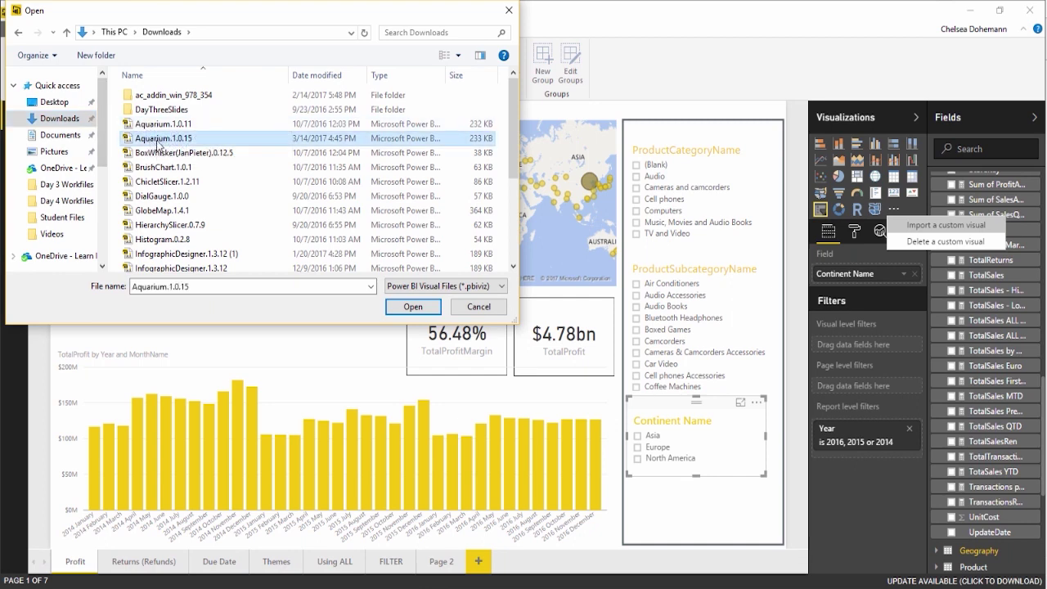
click(409, 307)
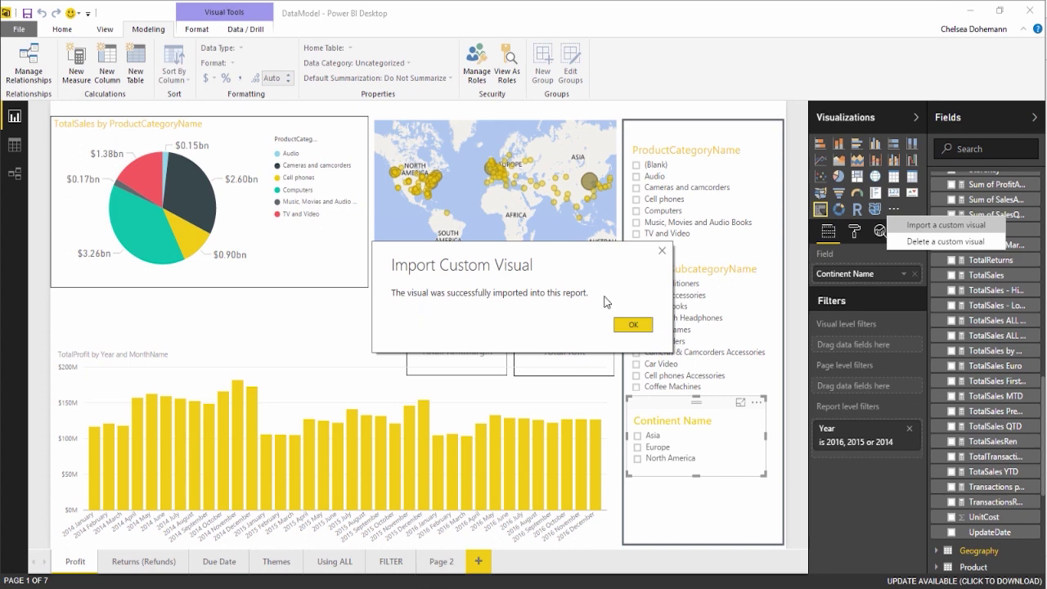
click(625, 326)
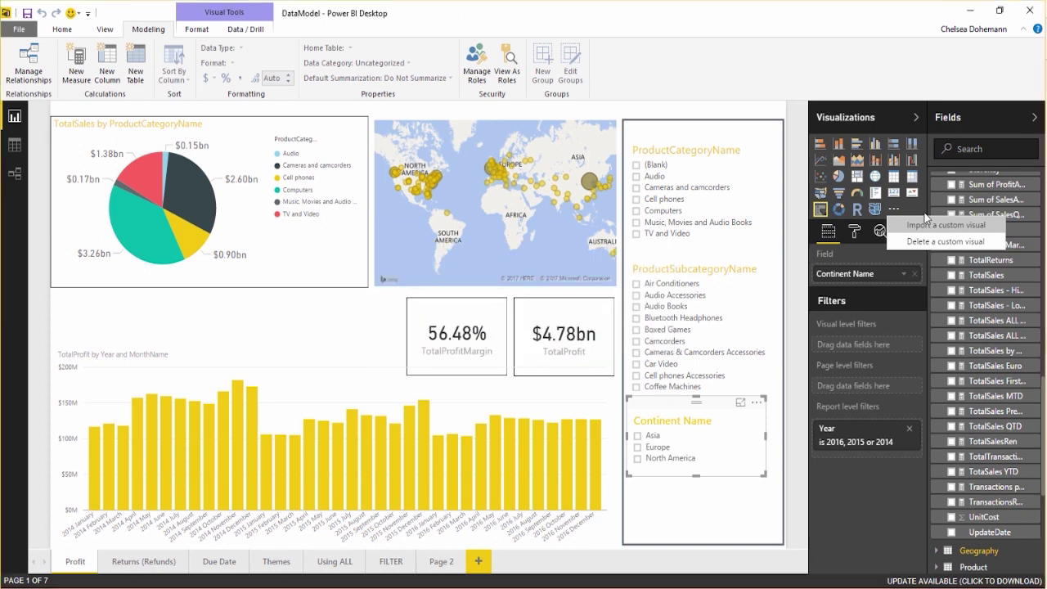
click(919, 212)
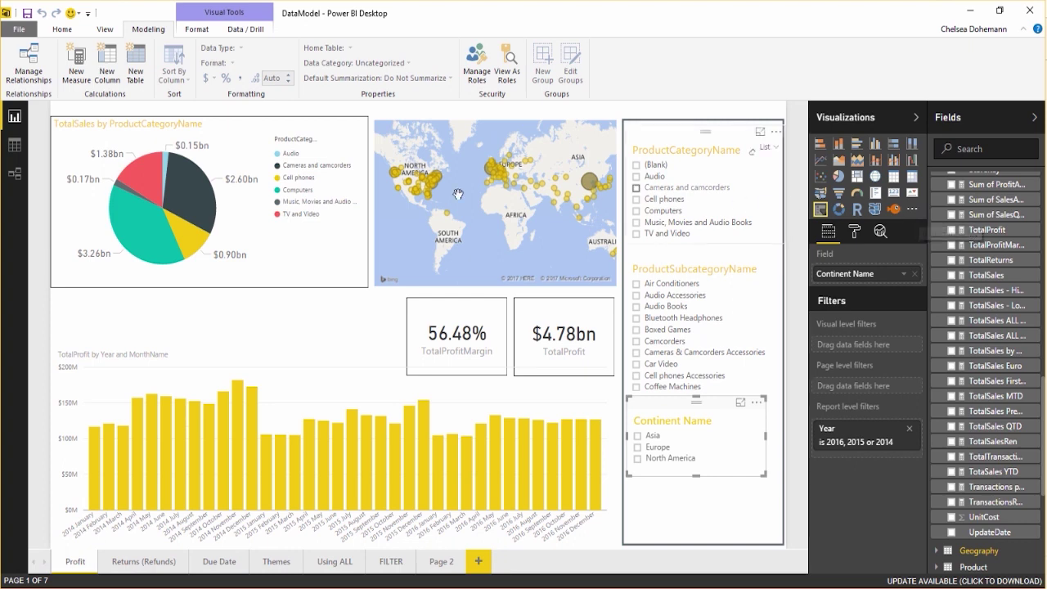
Convert the TotalSales by ProductCategoryName pie chart to the Aquarium visual and inspect its fish
click(179, 122)
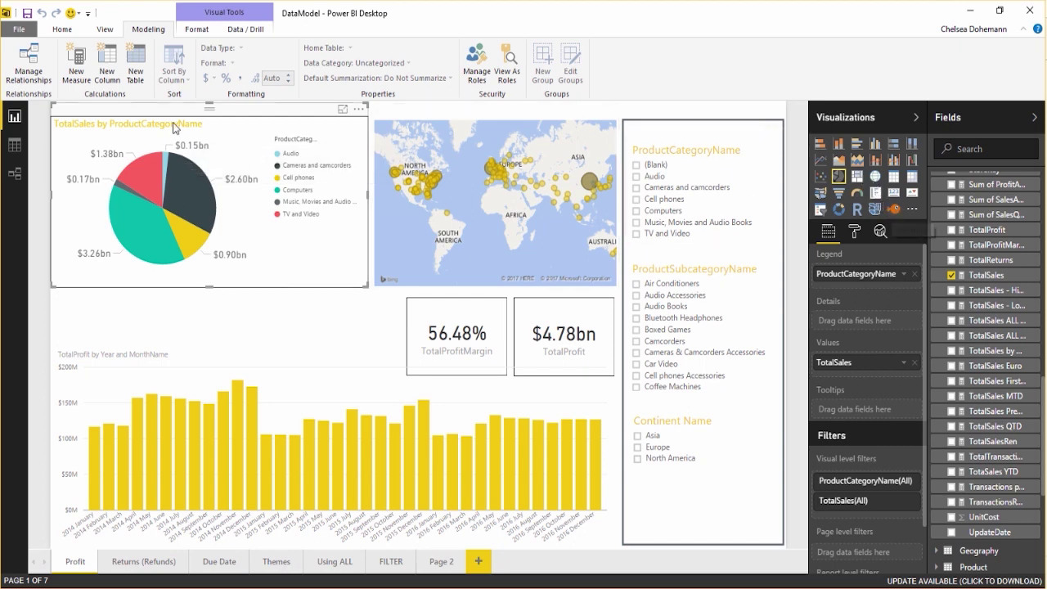
click(892, 214)
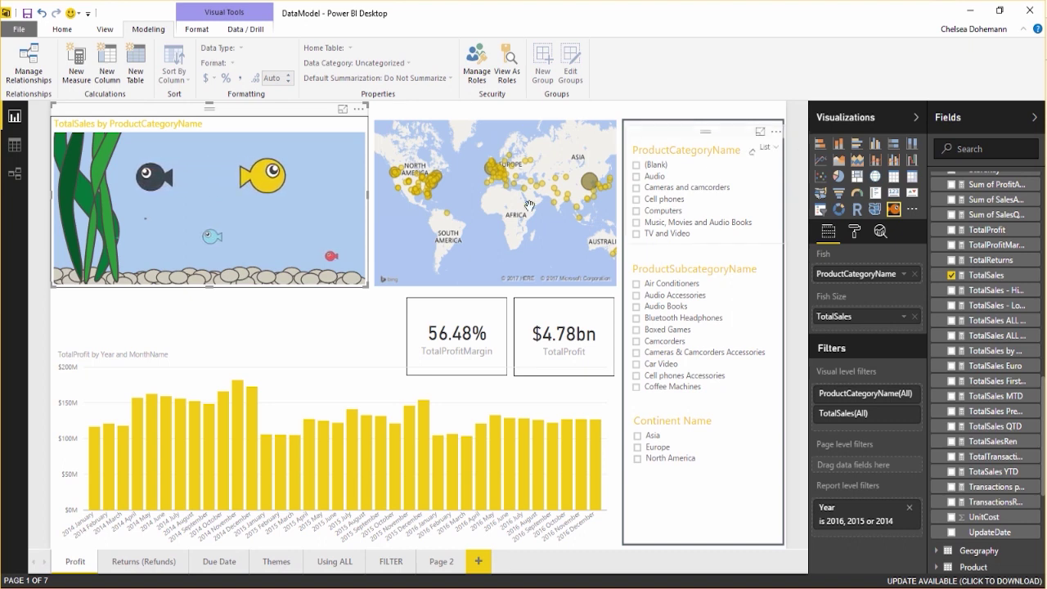
mouse_move(270, 206)
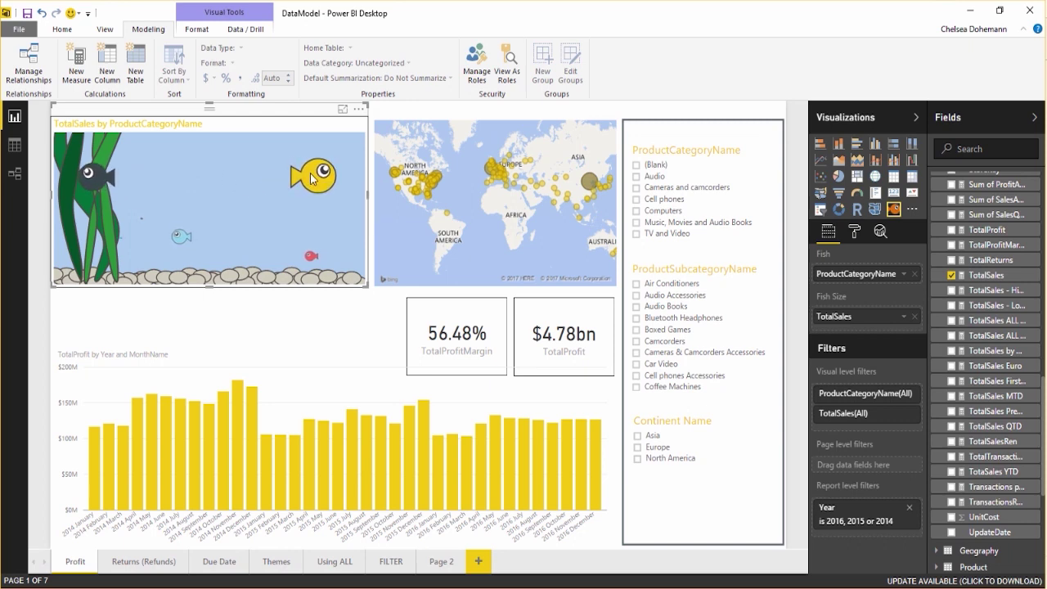
mouse_move(311, 179)
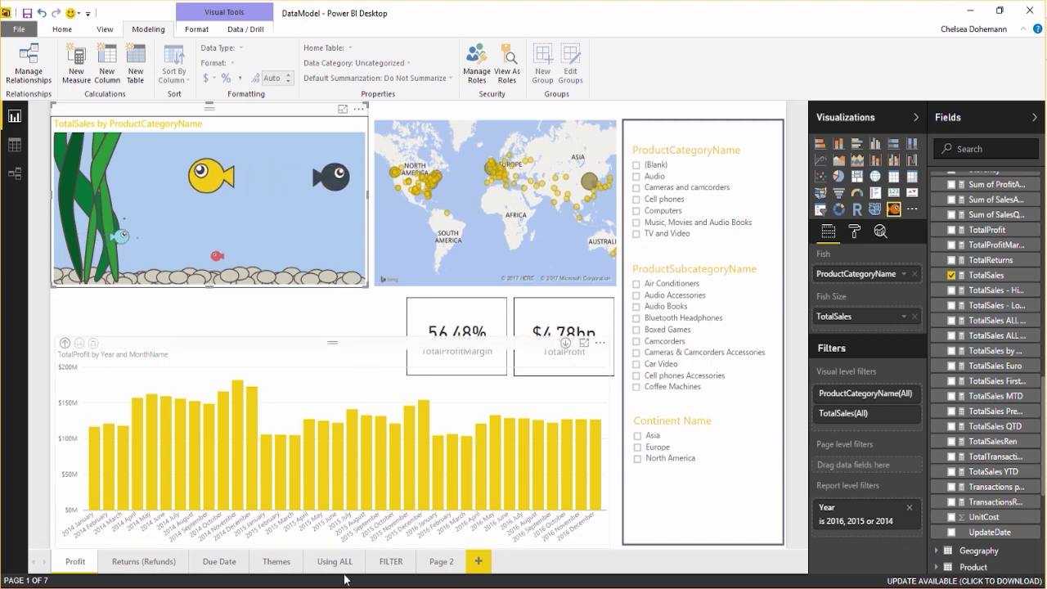
Switch to Chrome and look back through the custom visuals gallery up to its first entries
click(340, 536)
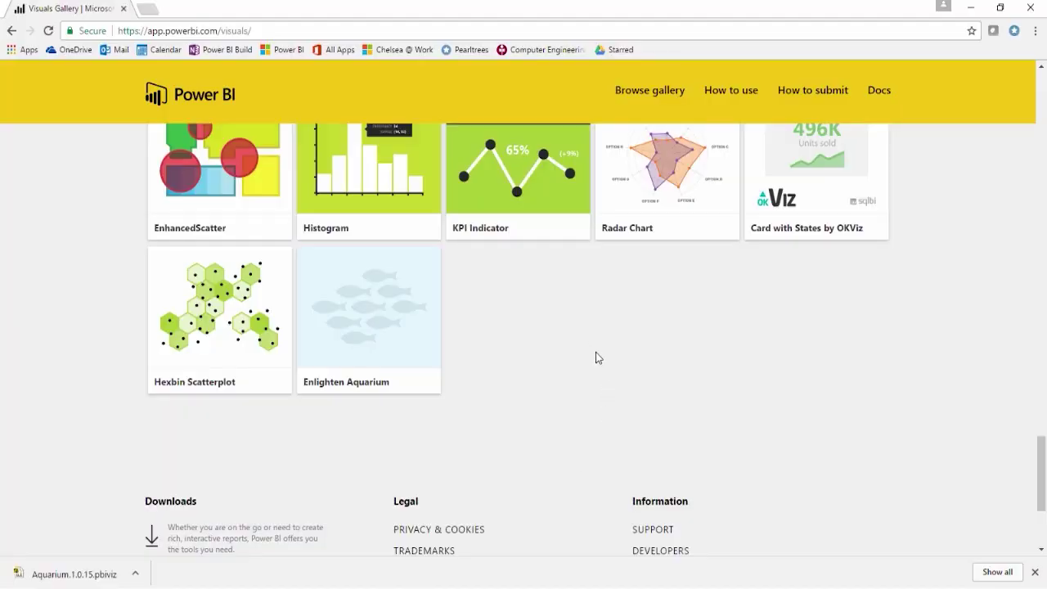
scroll(595, 358, up, 3)
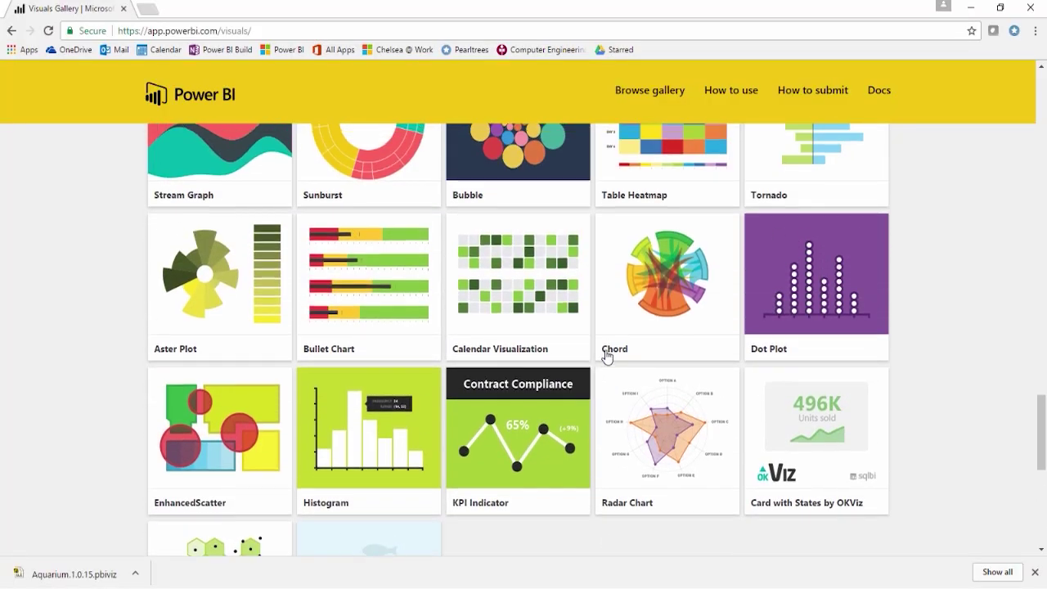
scroll(606, 356, up, 5)
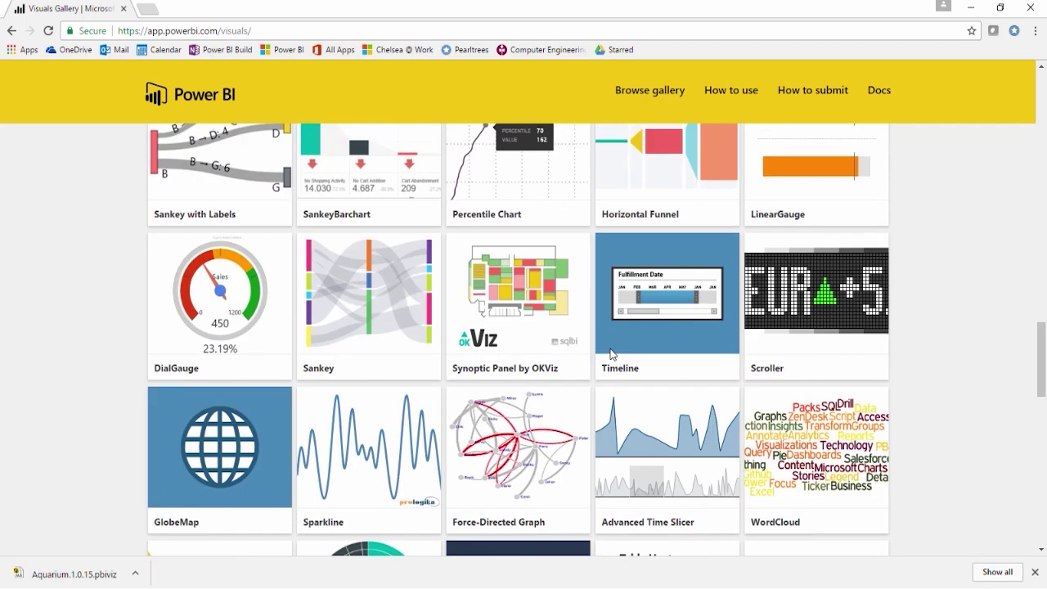
scroll(610, 353, up, 4)
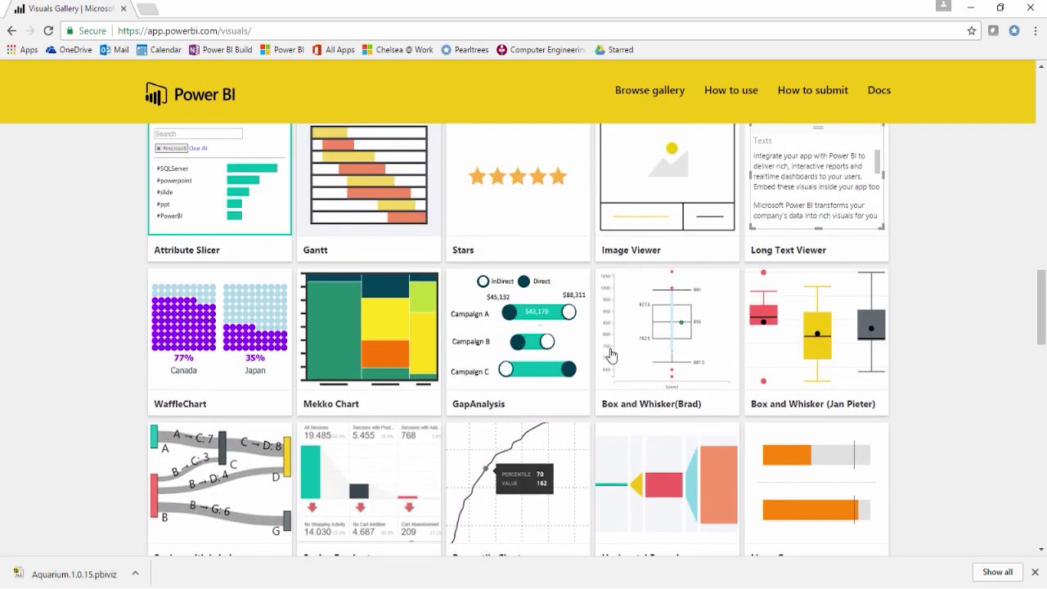
scroll(610, 354, up, 6)
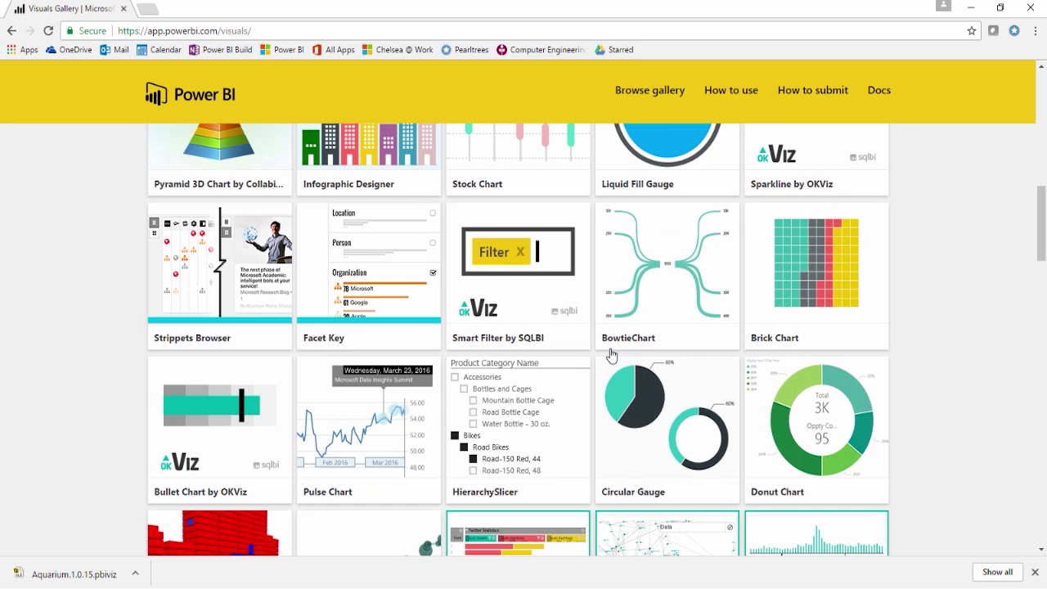
scroll(610, 353, up, 5)
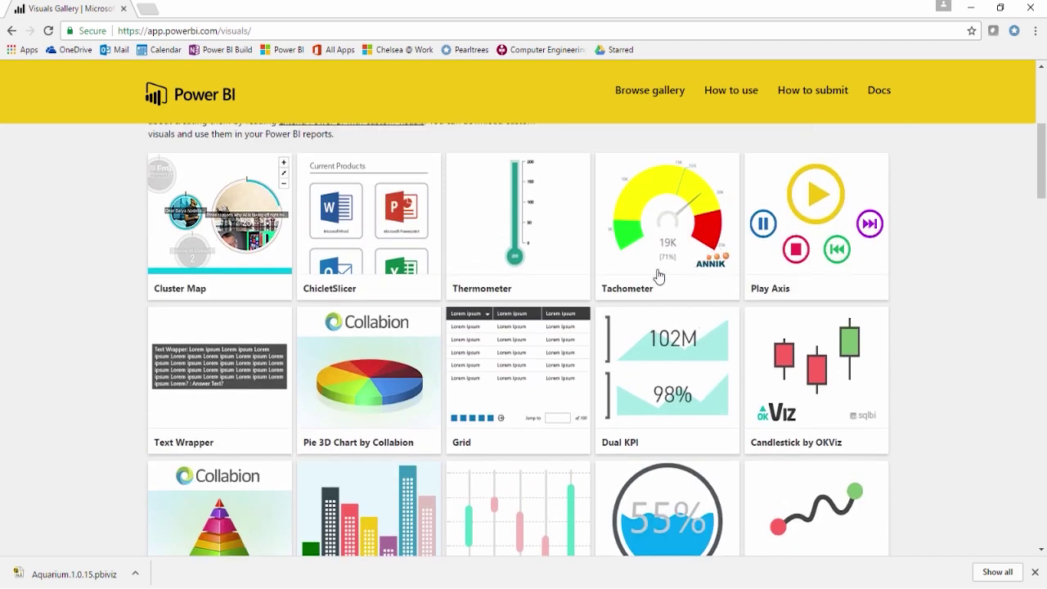
View the Tachometer visual's details and its sample download option, then close them
click(696, 291)
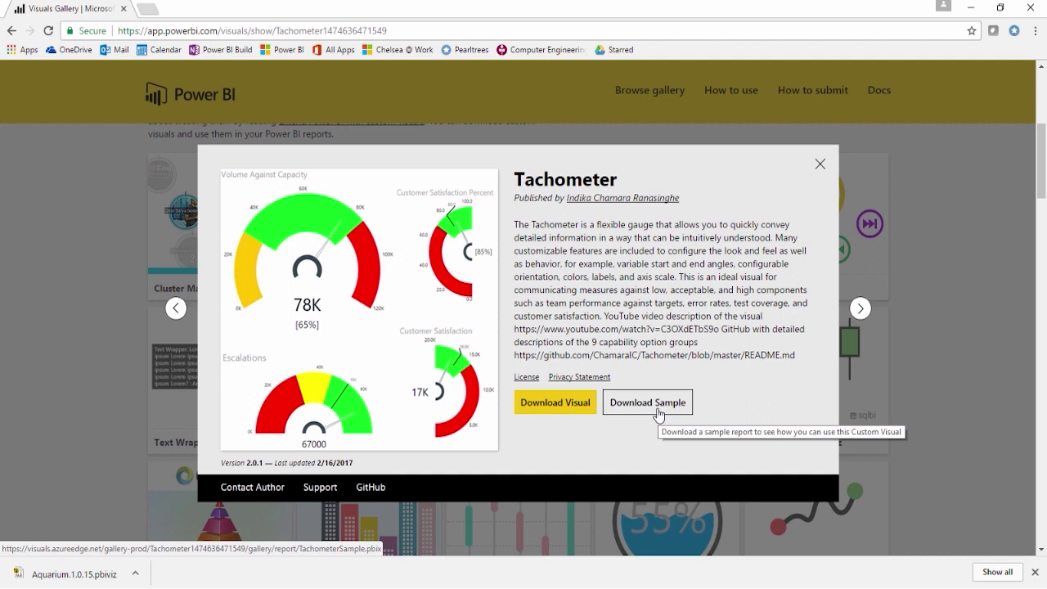
double_click(819, 168)
click(820, 168)
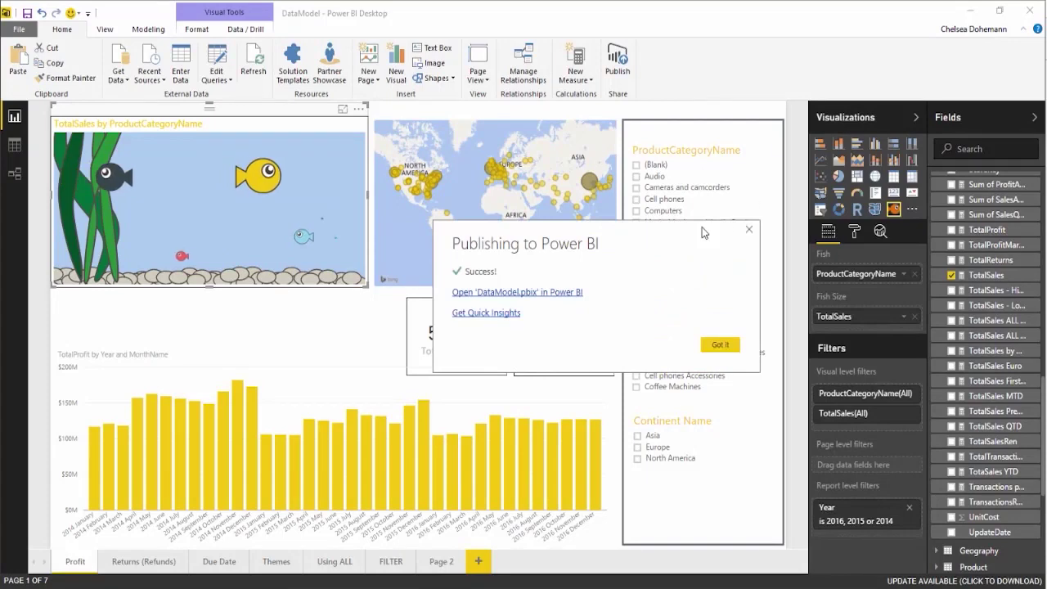
Open the published DataModel report in the Power BI service and review the workspace's dashboards, reports and datasets
drag(700, 234, 646, 196)
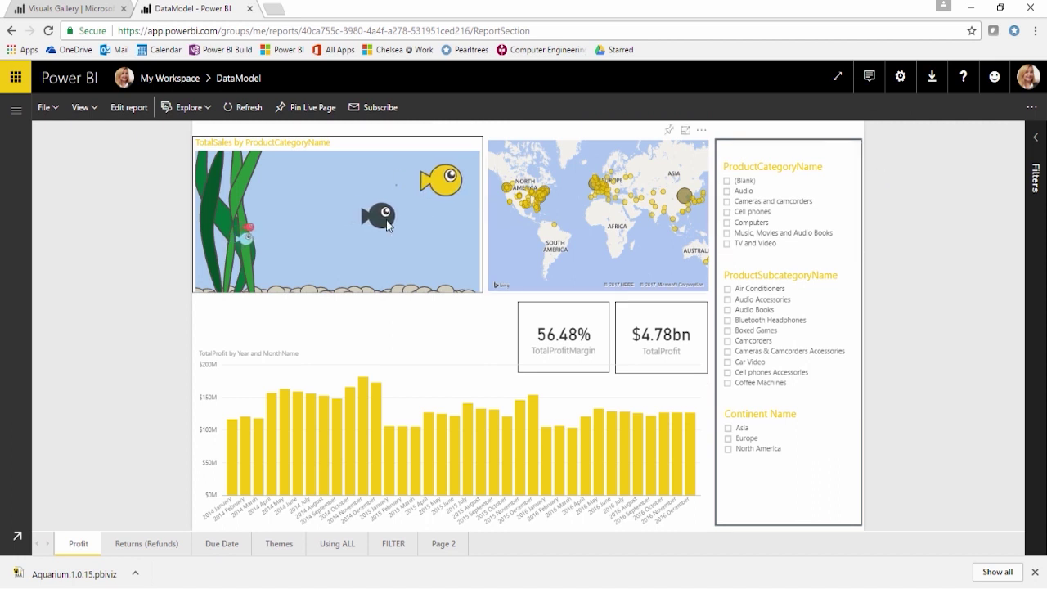
click(16, 111)
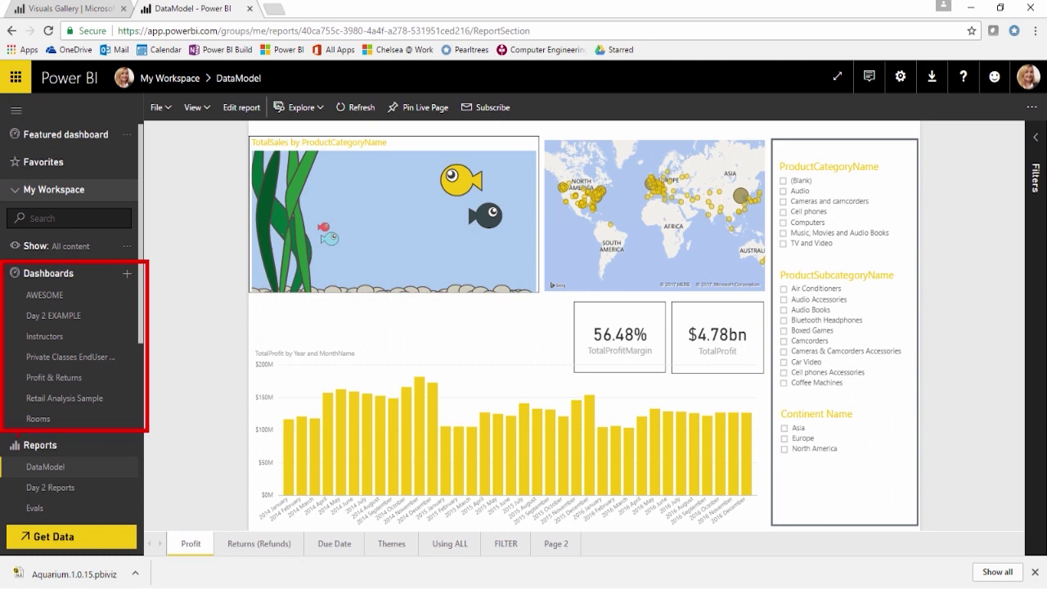
scroll(86, 335, down, 3)
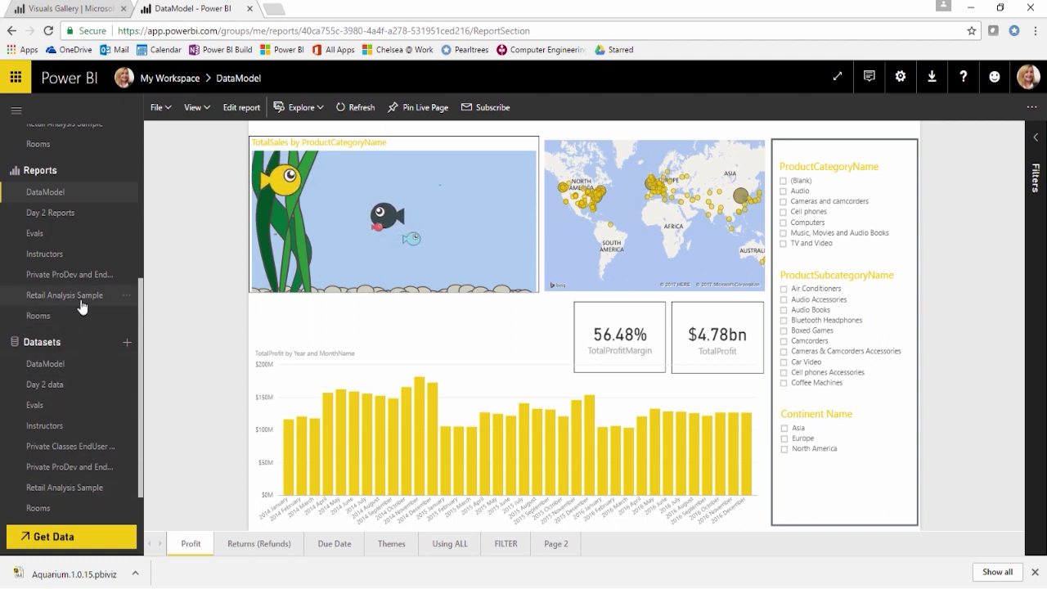
scroll(82, 307, up, 5)
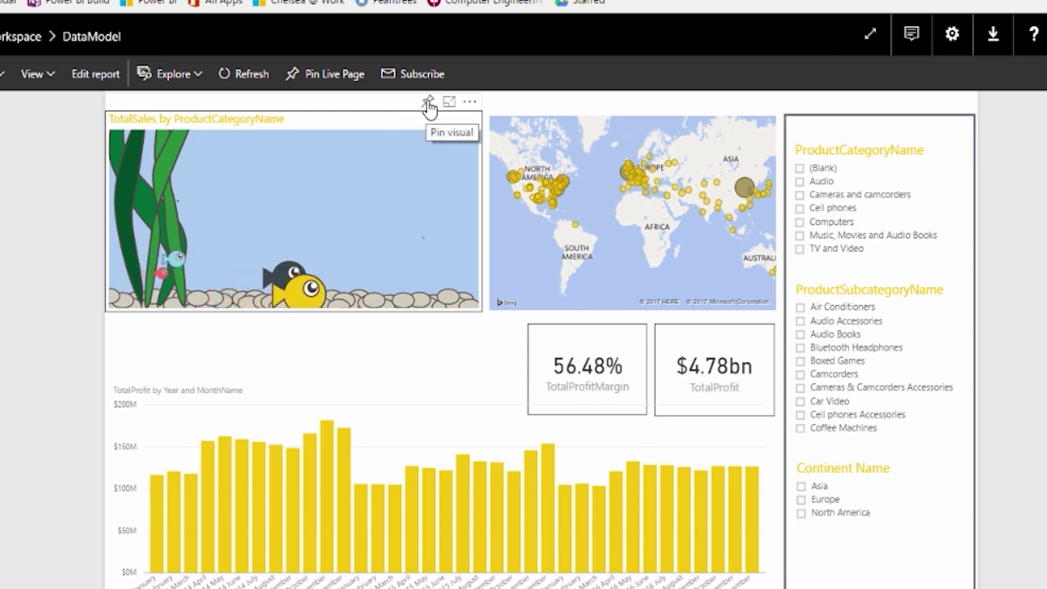
Pin the TotalSales aquarium visual to a new dashboard named Great Dashboard
click(428, 104)
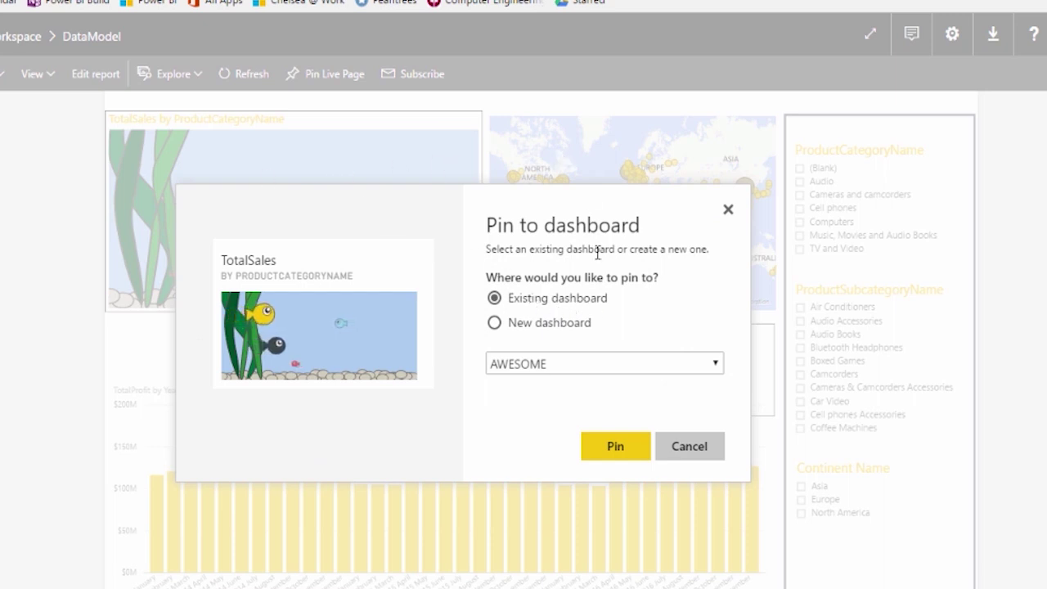
click(494, 324)
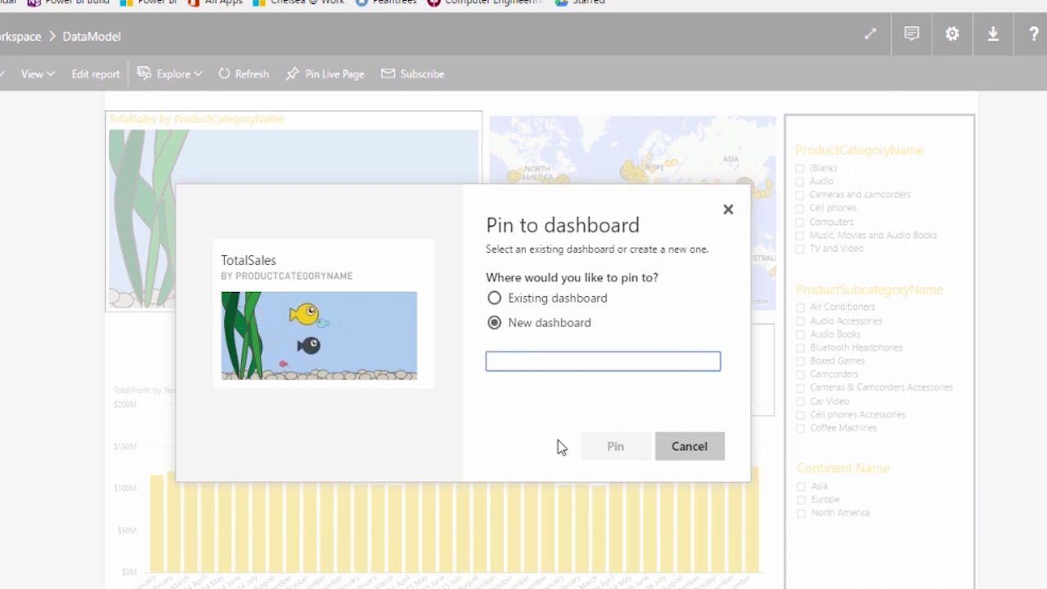
text(Great Dashboard)
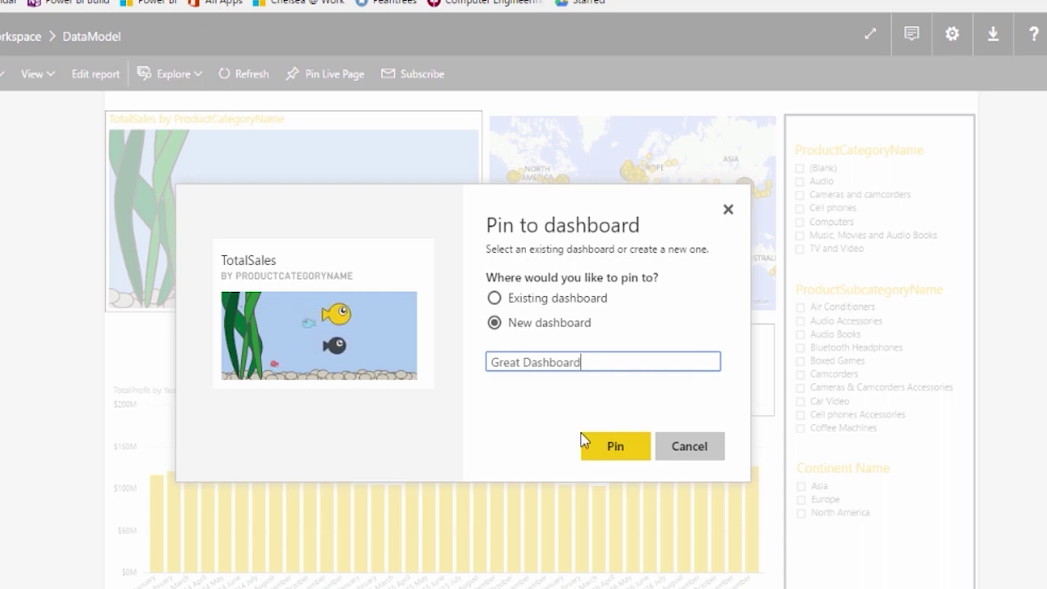
click(607, 454)
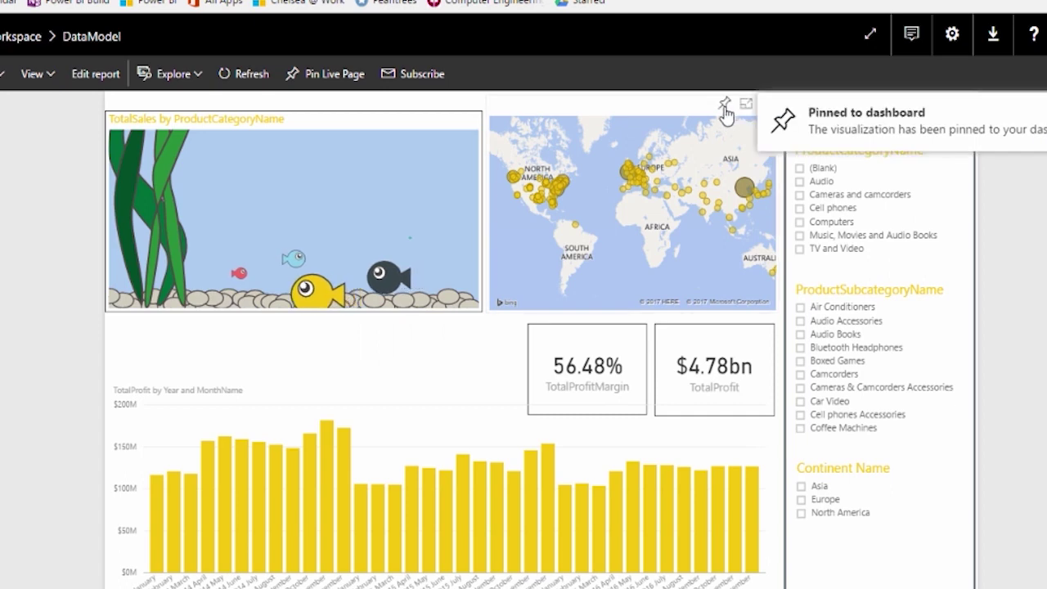
Pin the TotalProfit by CityName map to the existing Great Dashboard
click(724, 102)
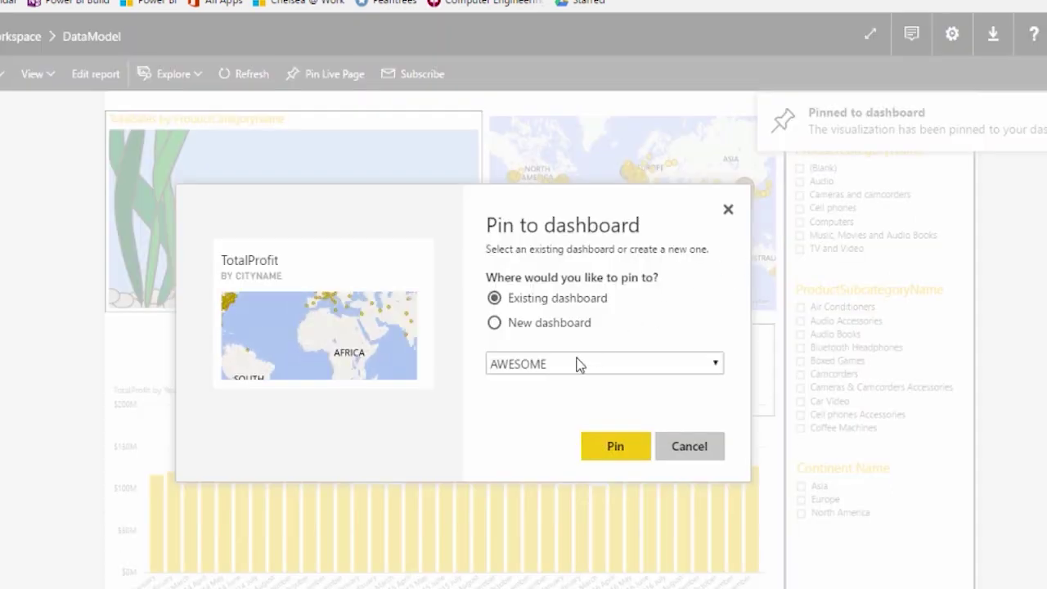
click(562, 364)
click(566, 421)
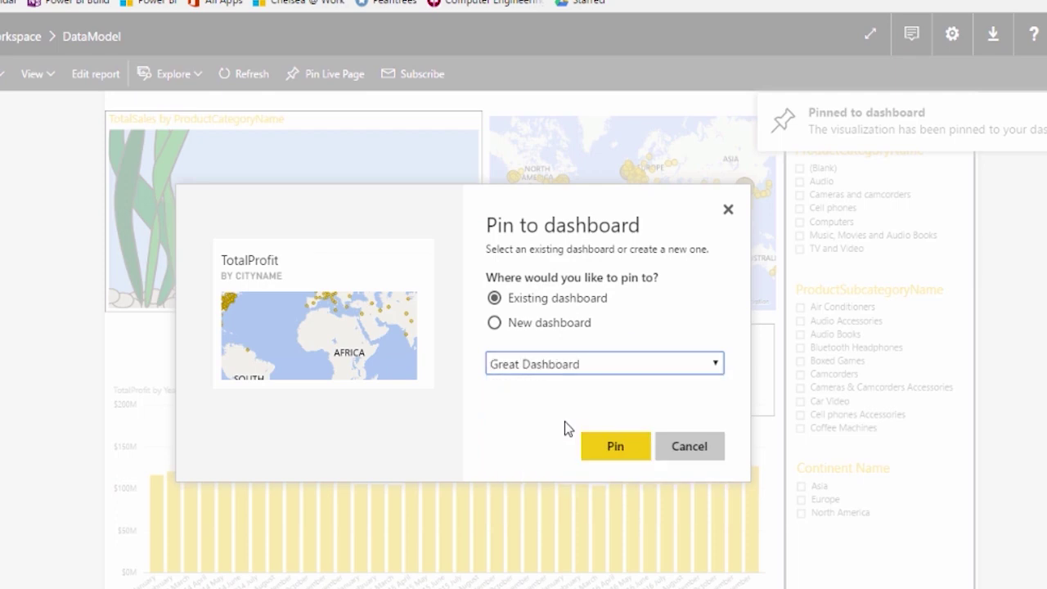
click(613, 448)
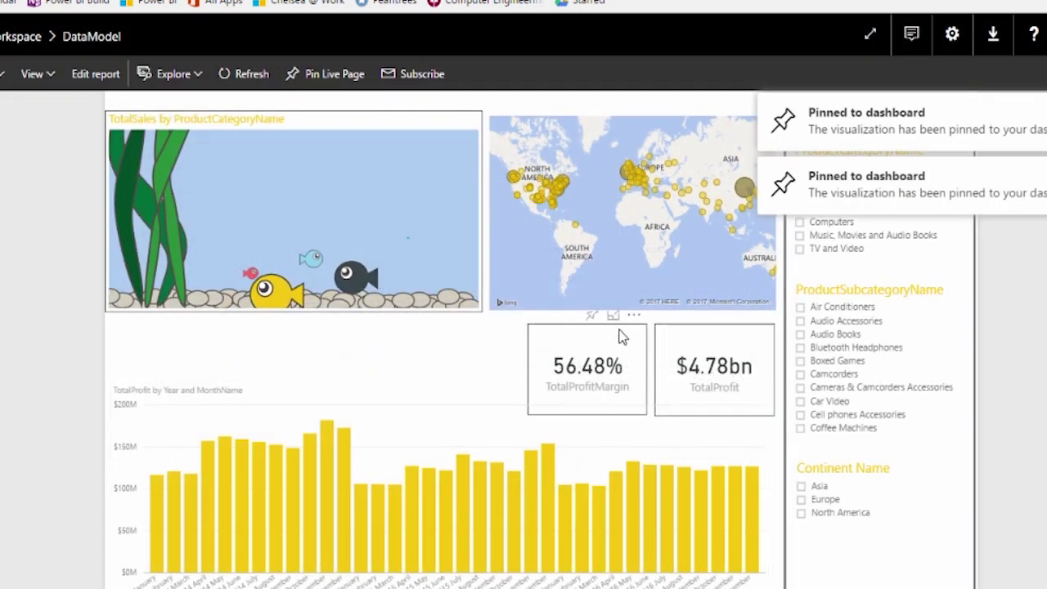
Pin the TotalProfitMargin card to the existing Great Dashboard
mouse_move(593, 322)
click(592, 319)
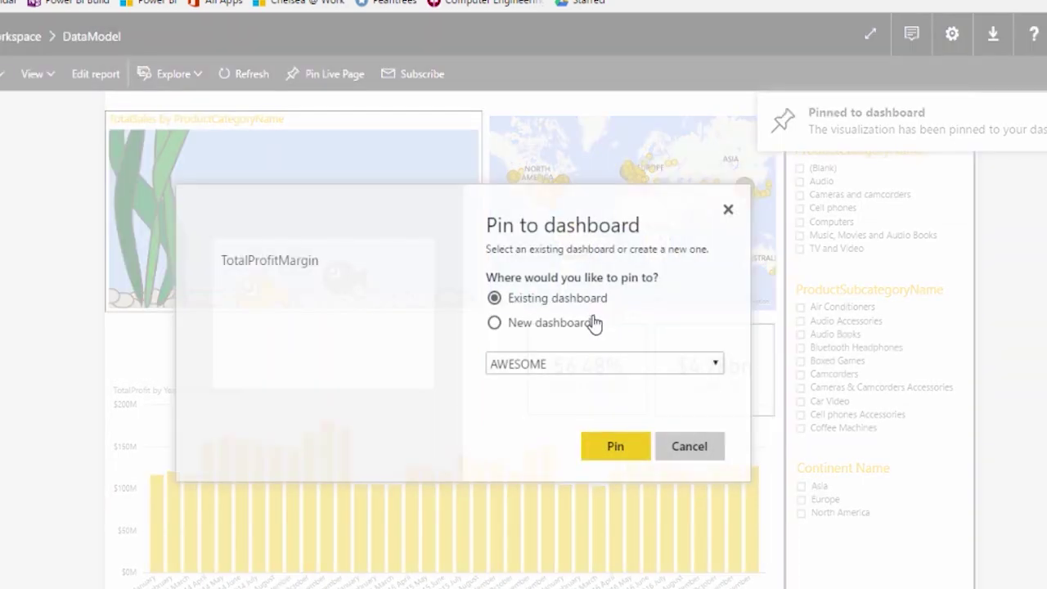
click(578, 368)
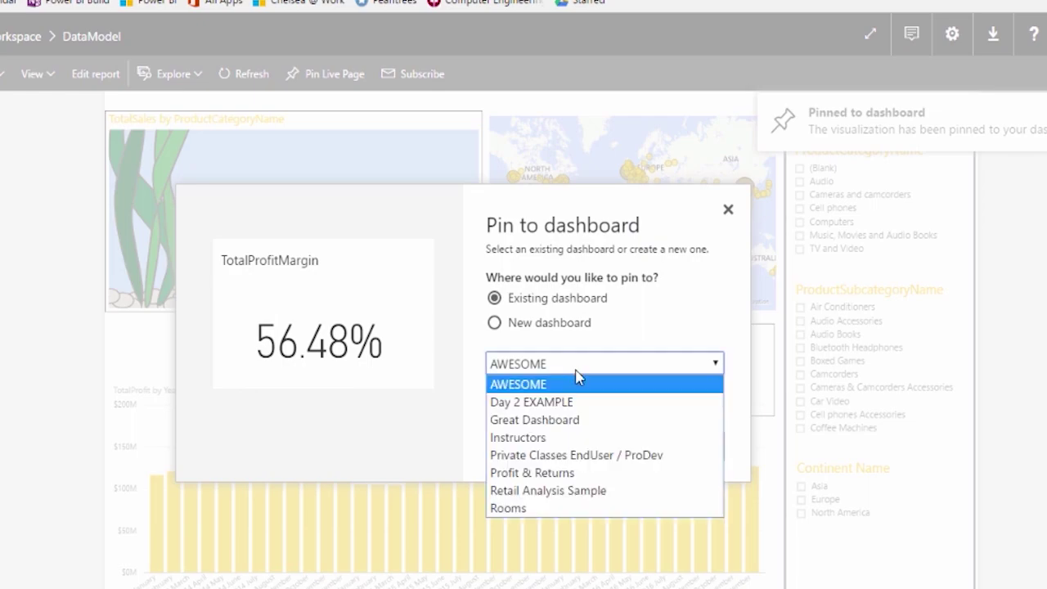
click(568, 421)
click(612, 449)
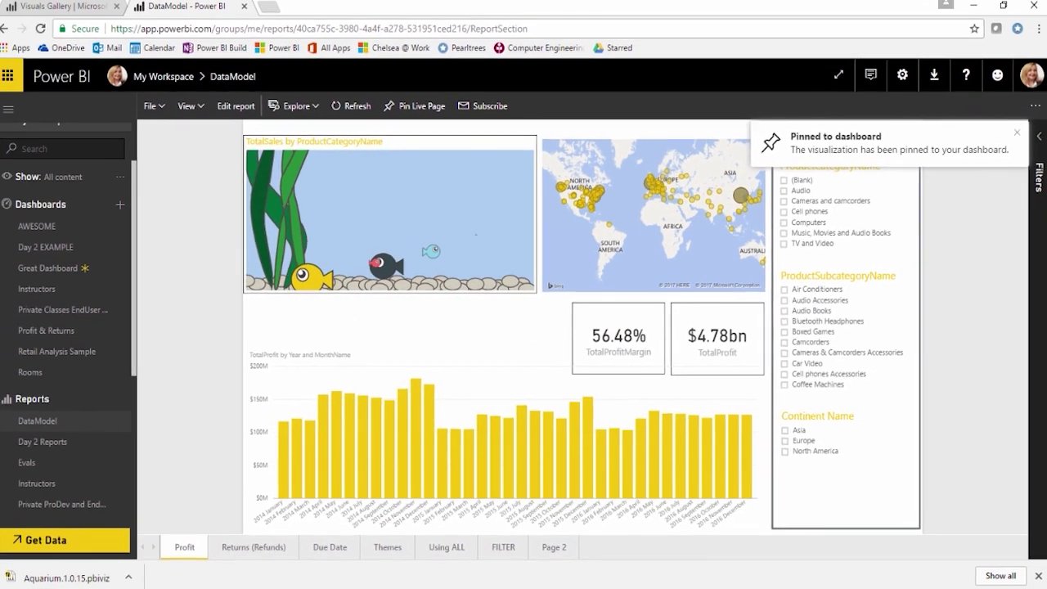
Open Great Dashboard, saving the changes to the DataModel report
click(151, 86)
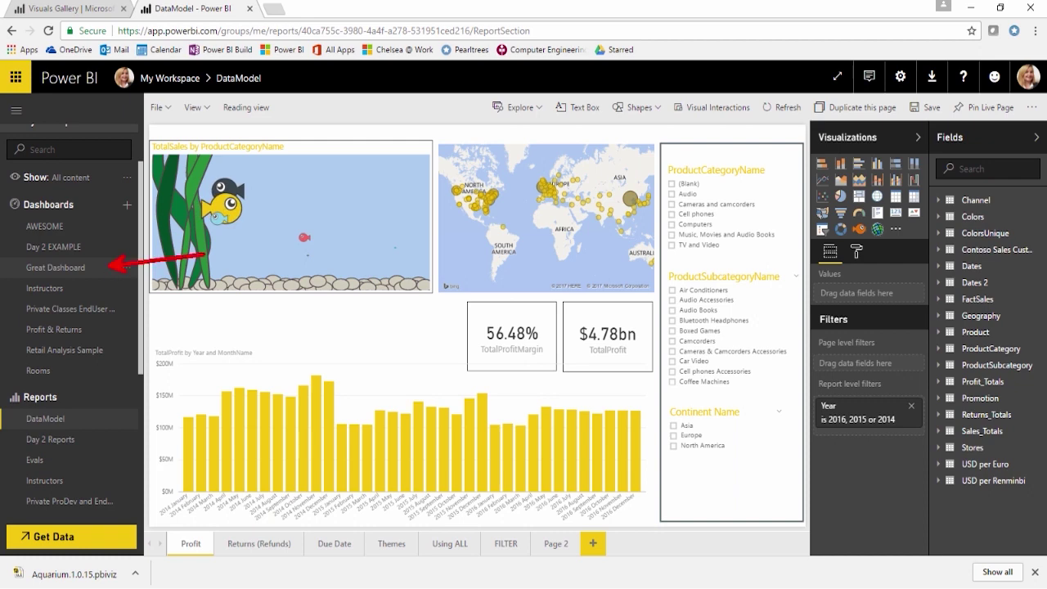
click(81, 272)
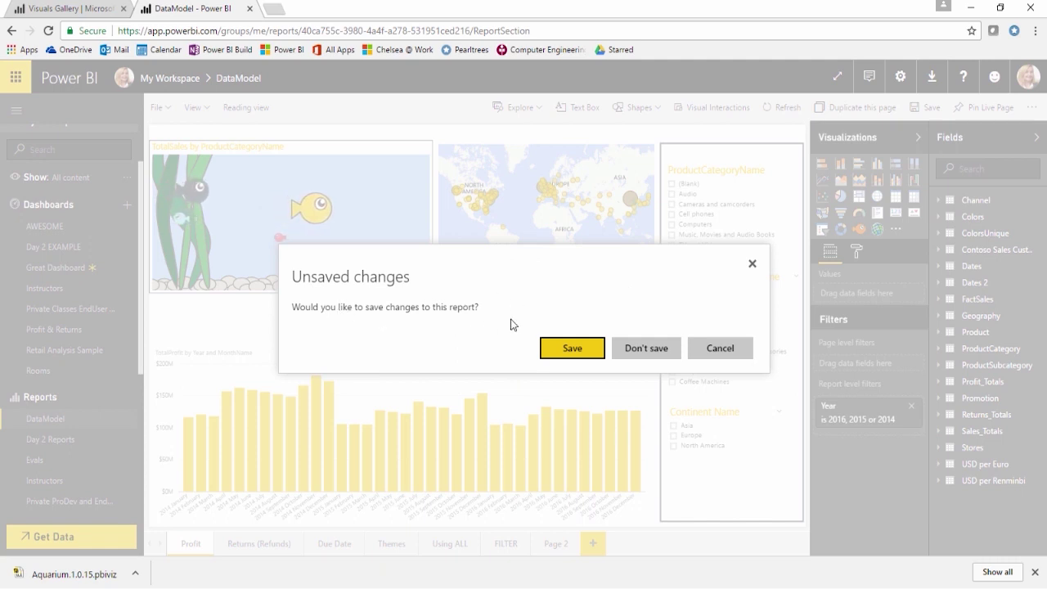
click(572, 348)
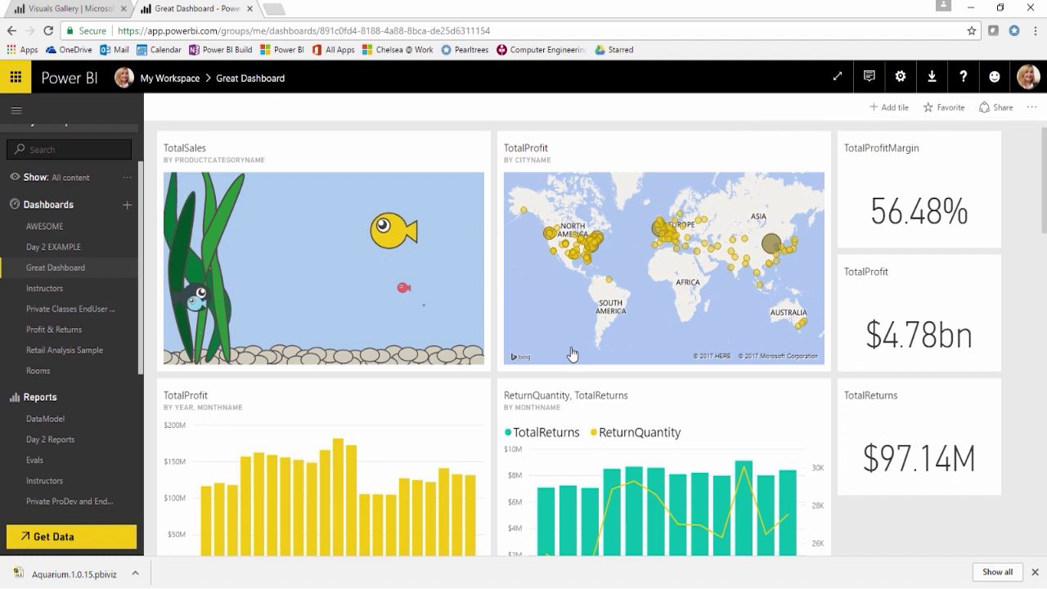
Rearrange Great Dashboard: stack the TotalProfitMargin and TotalProfit cards in the first column, with the map and monthly TotalProfit chart beside them and a smaller aquarium below
drag(930, 145, 229, 135)
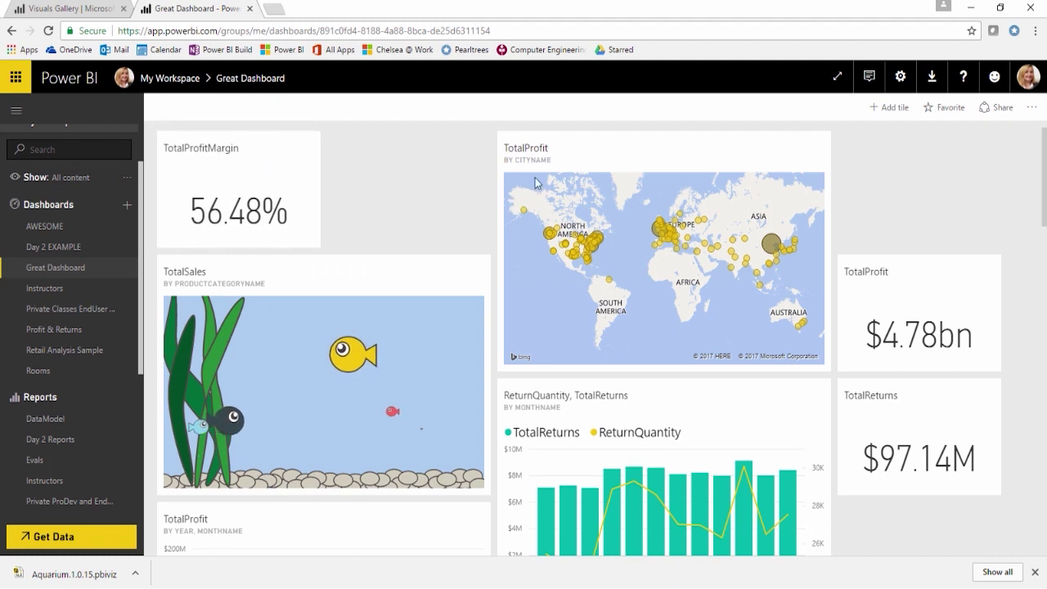
drag(262, 275, 454, 150)
drag(925, 290, 258, 301)
drag(593, 393, 782, 166)
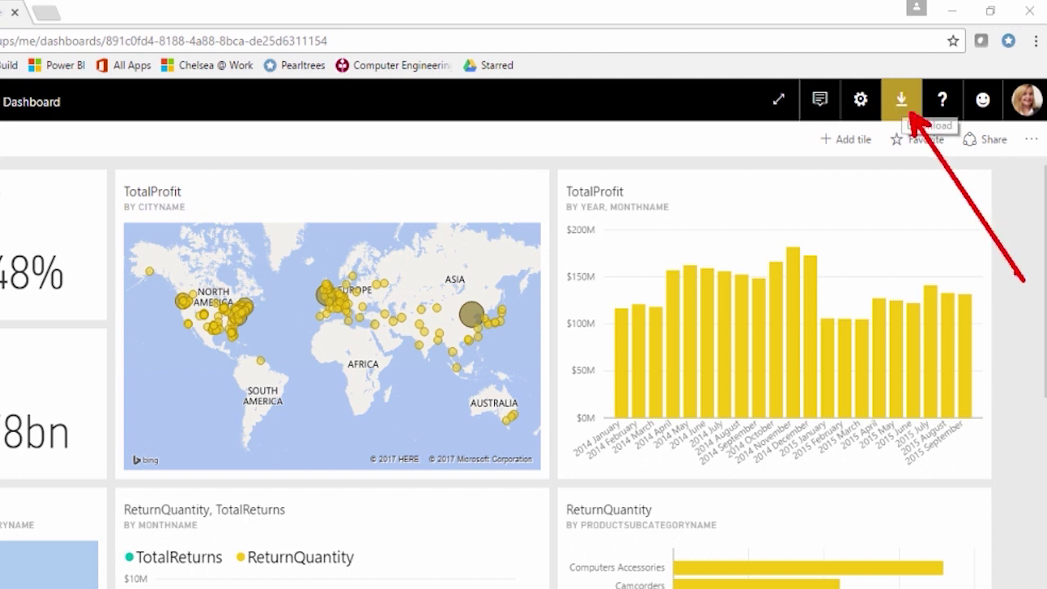
Open the download page for Power BI publisher for Excel
click(897, 101)
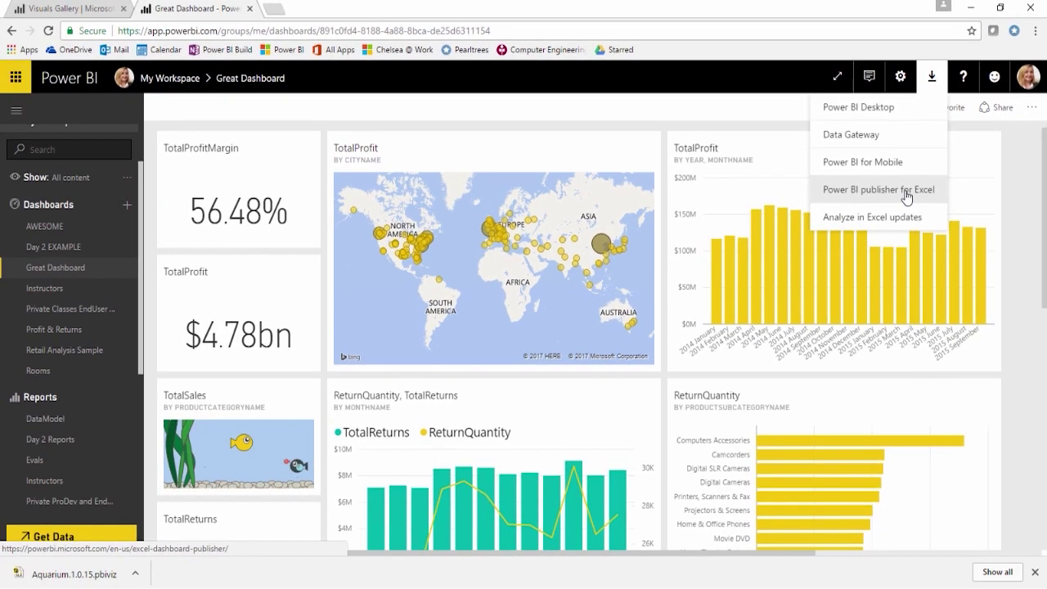
click(933, 186)
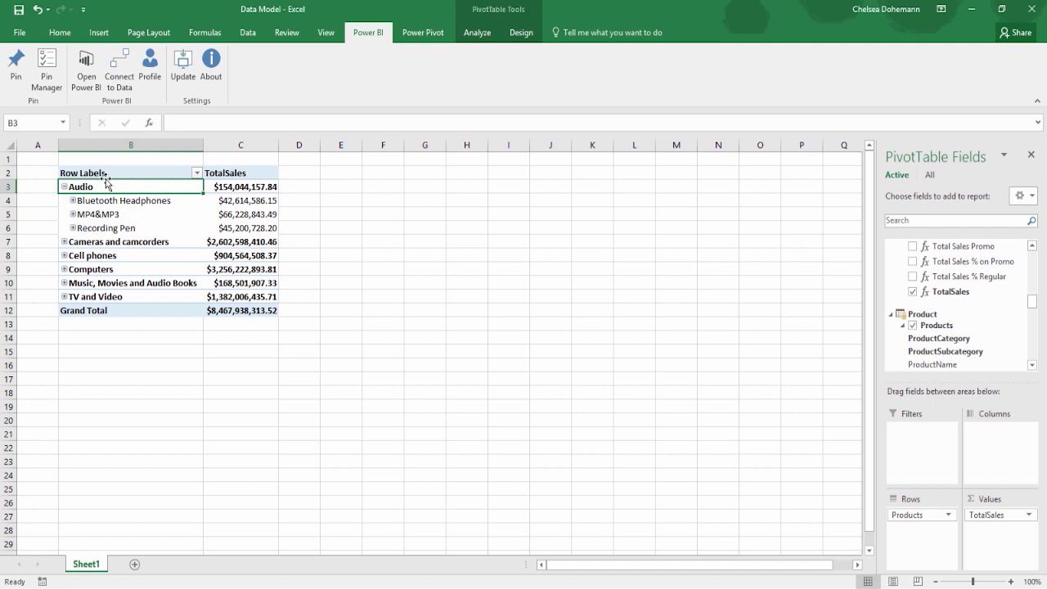
Switch to Excel, pin the PivotTable range B2:C12 to the existing Great Dashboard in My Workspace, and view the tile on the dashboard
drag(98, 173, 245, 307)
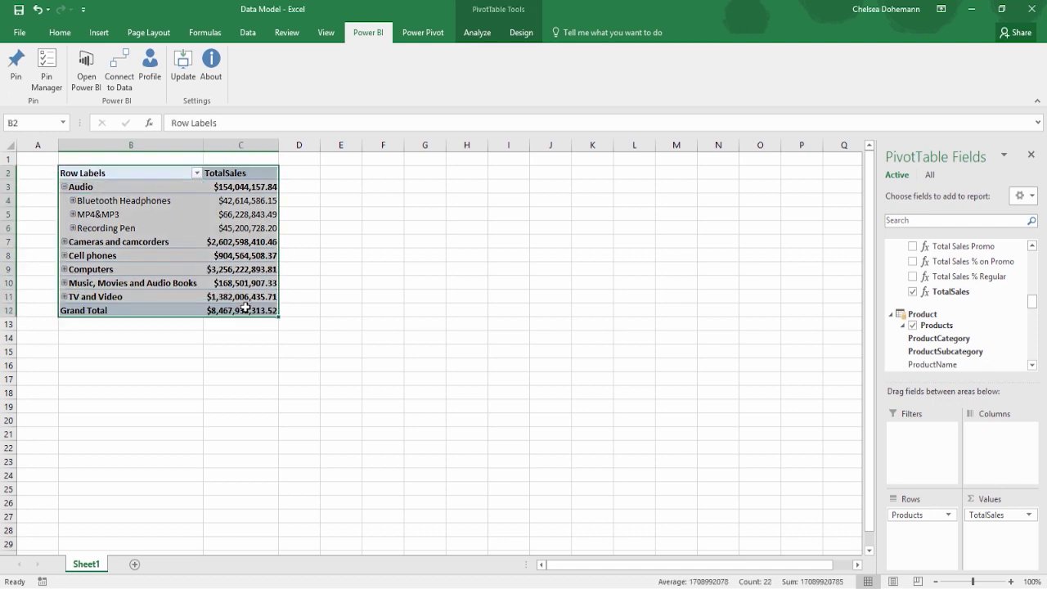
click(20, 72)
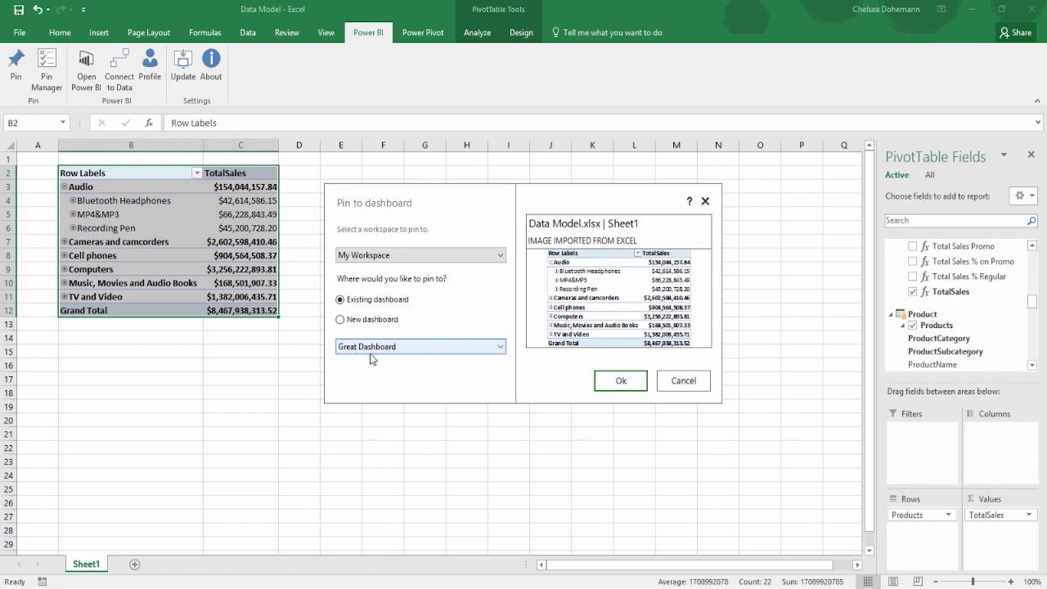
click(621, 382)
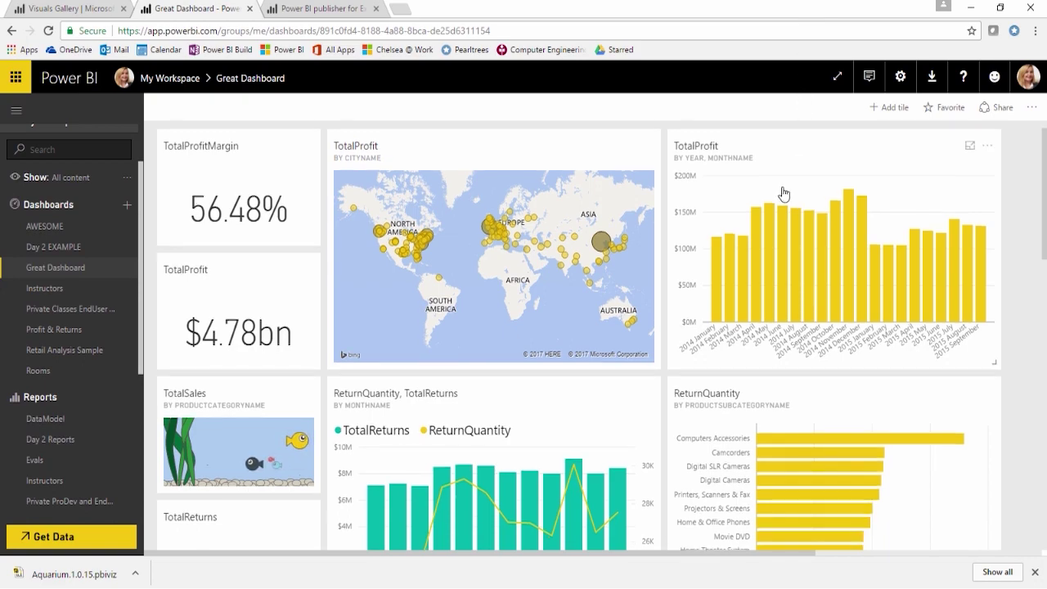
scroll(783, 193, down, 15)
scroll(783, 193, down, 1)
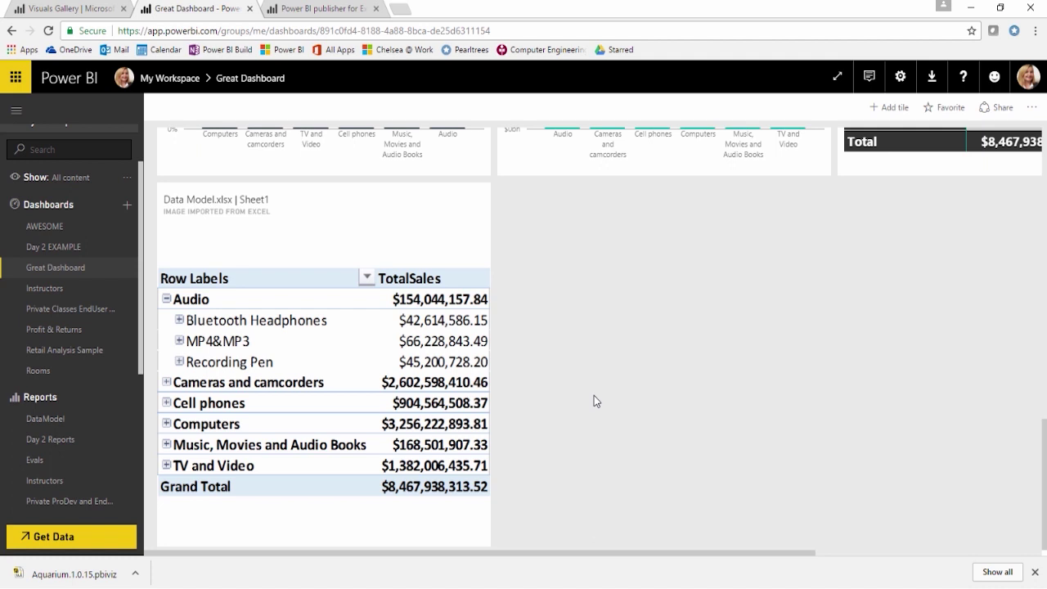
Switch Great Dashboard's edit view from web to the phone version
click(932, 82)
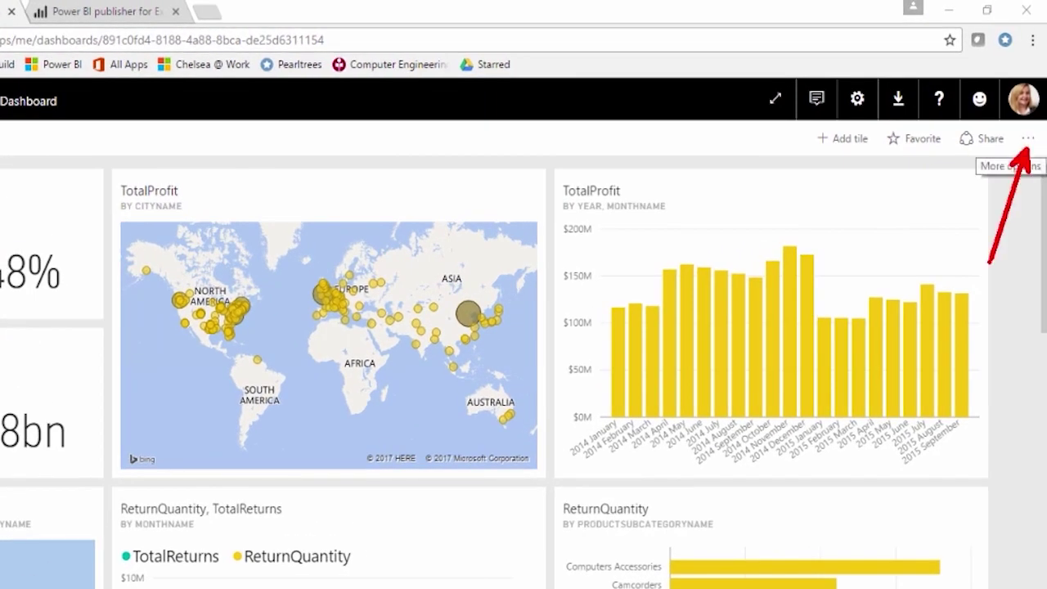
click(1028, 140)
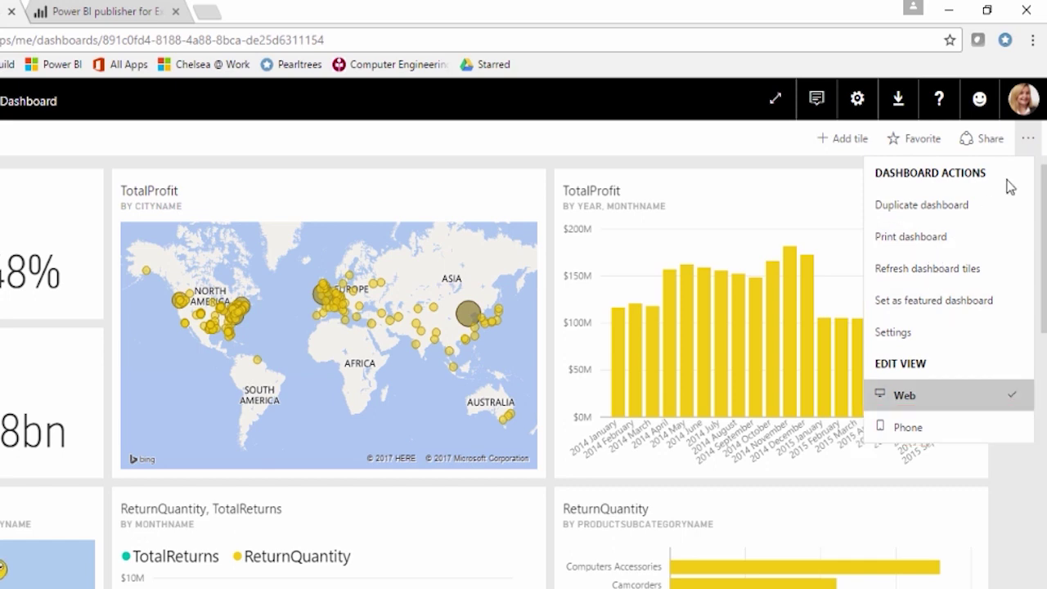
click(932, 441)
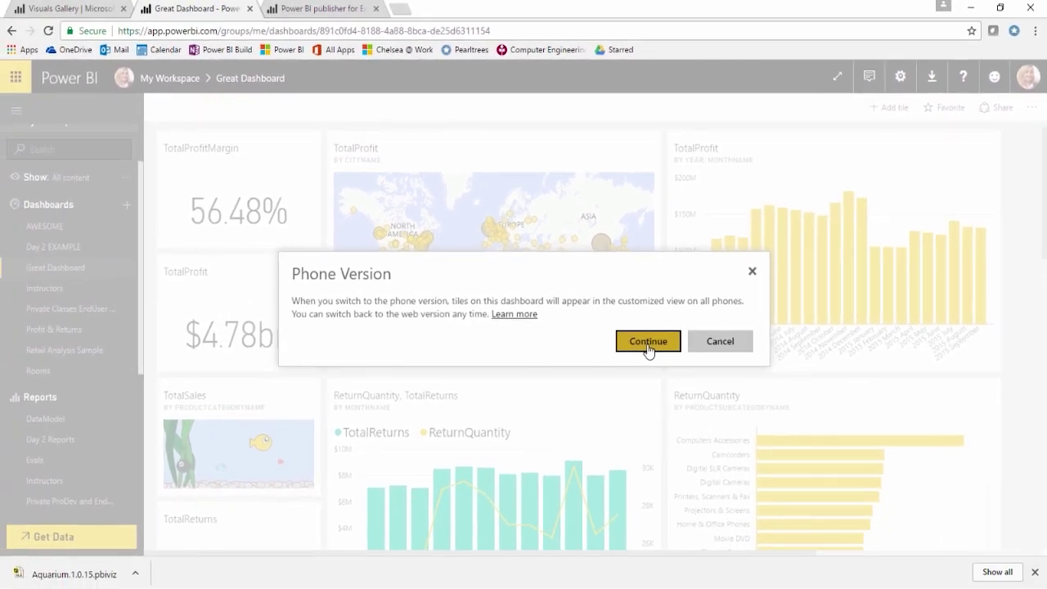
click(647, 343)
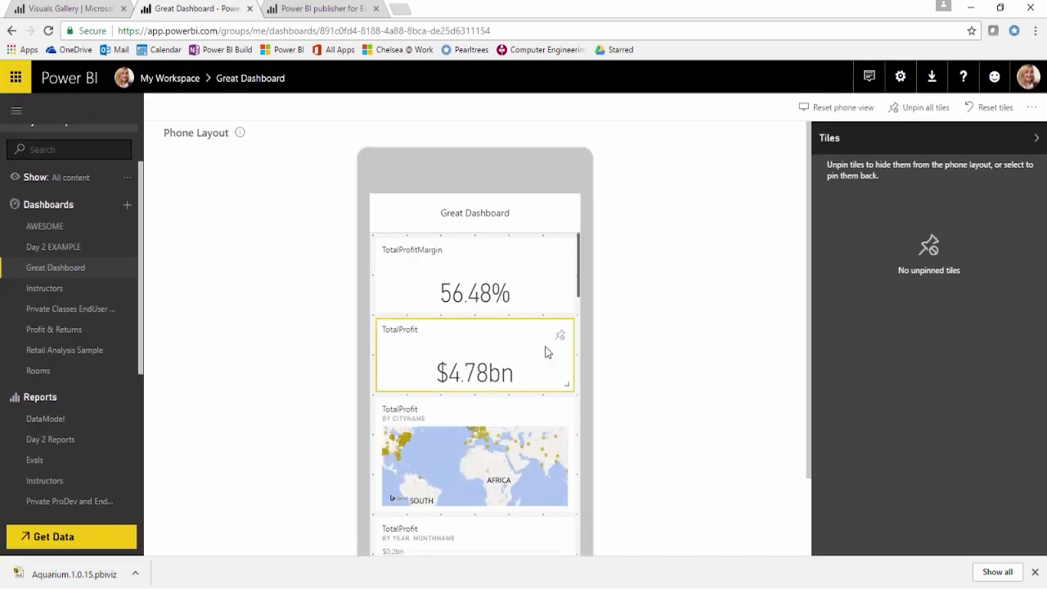
Shrink the TotalProfitMargin and TotalProfit cards in the phone layout and arrange them in the first row with the TotalSales aquarium tile
scroll(537, 324, down, 3)
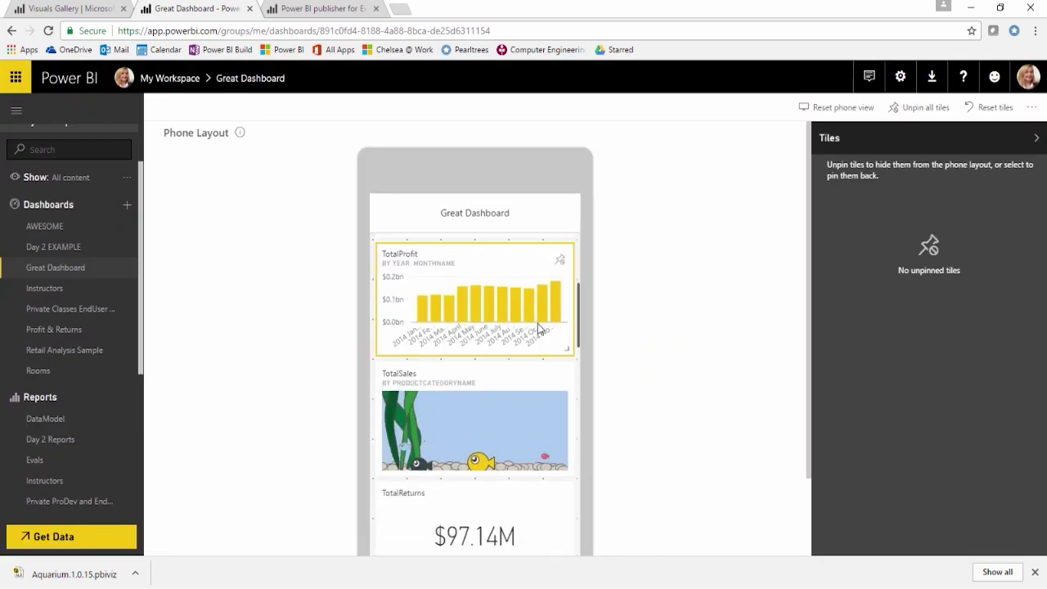
scroll(537, 327, down, 5)
scroll(537, 328, down, 10)
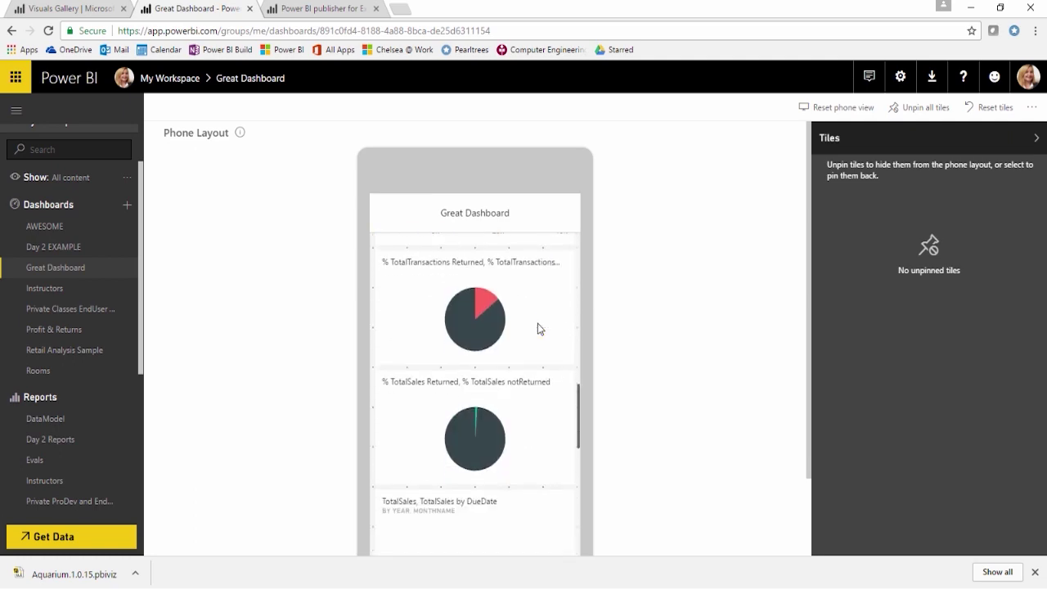
scroll(537, 325, up, 10)
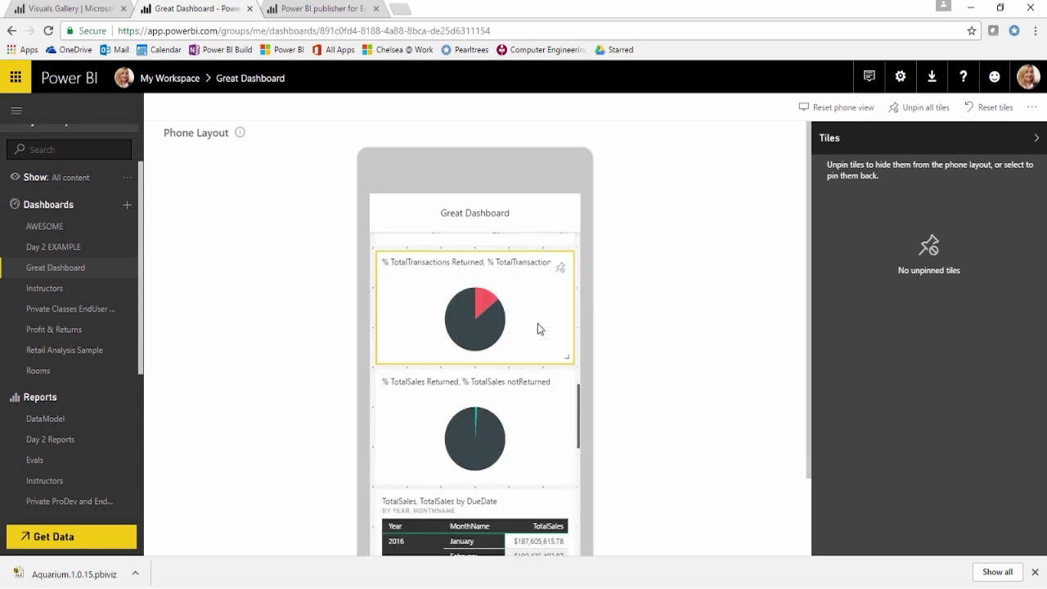
scroll(537, 325, up, 6)
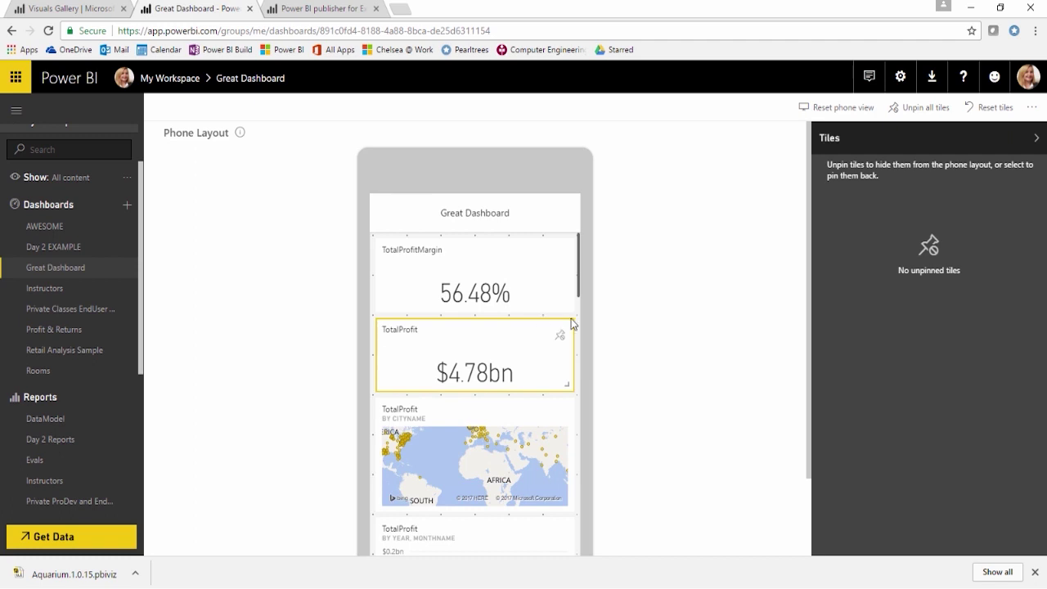
drag(467, 302, 431, 303)
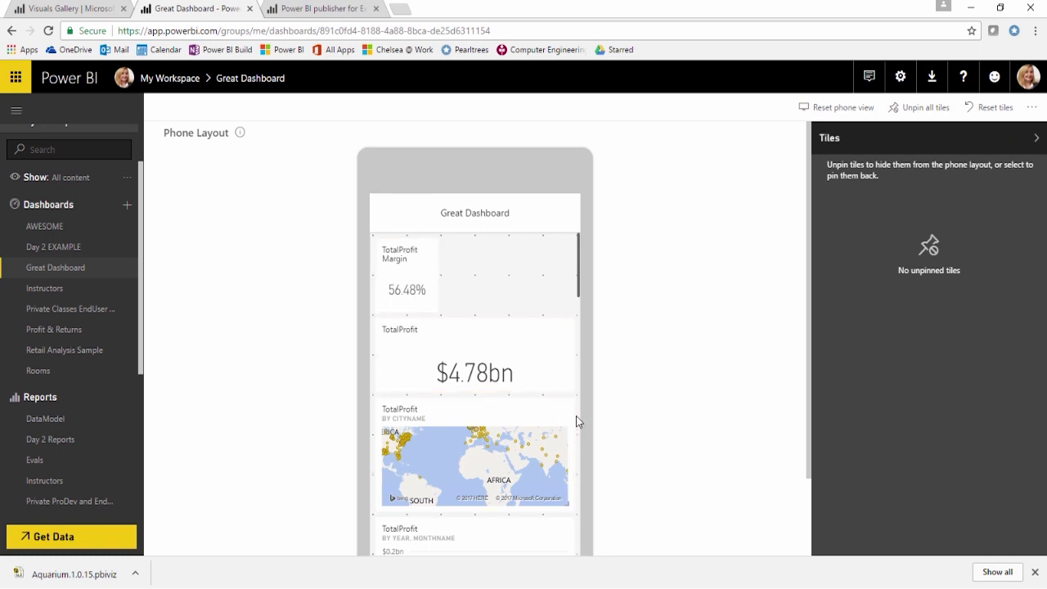
drag(567, 386, 432, 395)
drag(470, 284, 494, 272)
mouse_move(486, 272)
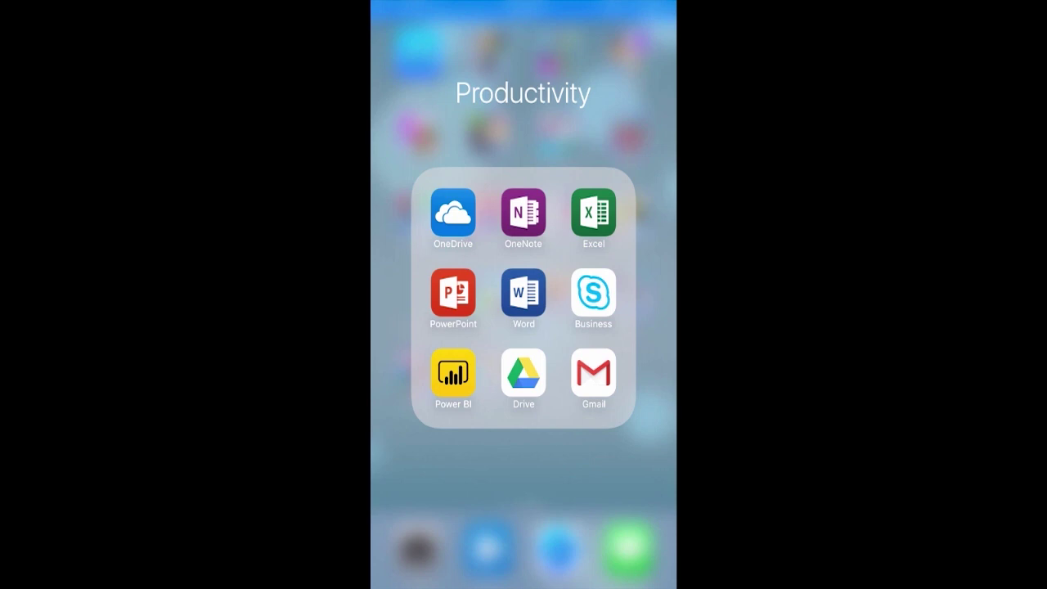
Switch to the Power BI mobile app, open Great Dashboard, and open its TotalSales, TotalSales by DueDate line chart
click(453, 373)
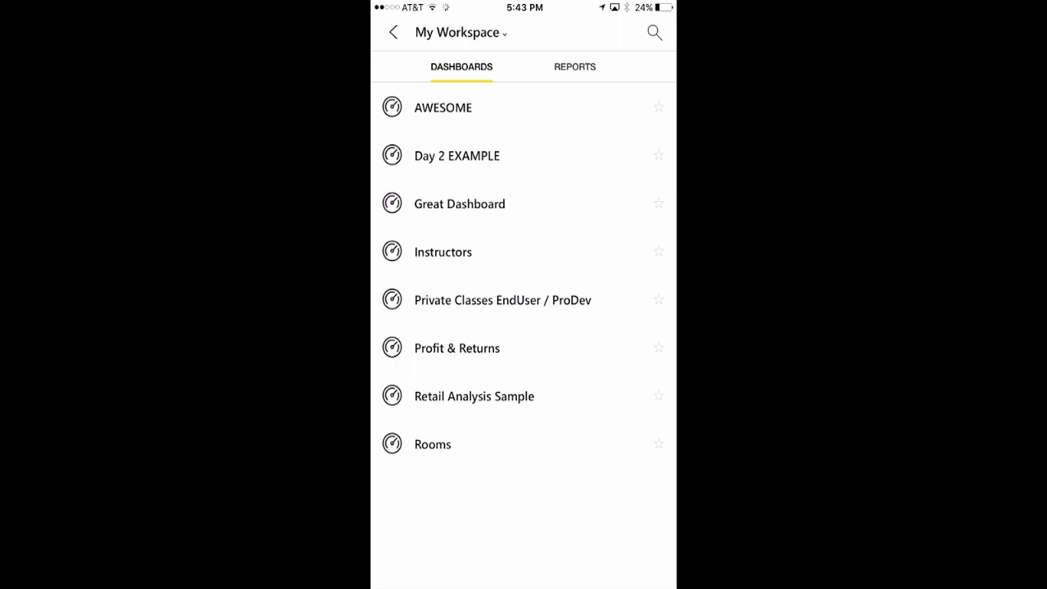
click(557, 201)
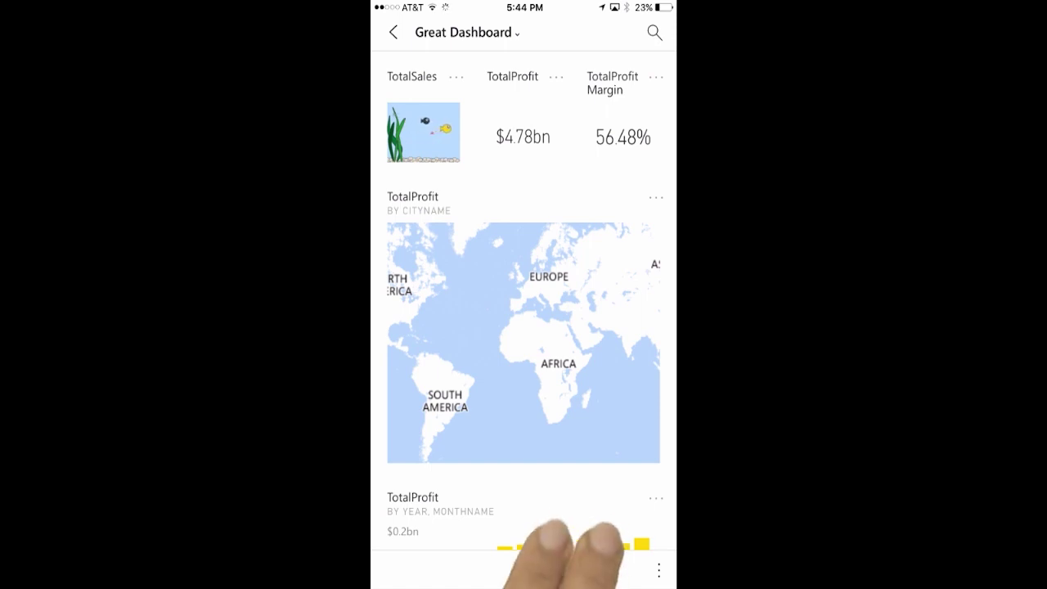
scroll(523, 327, down, 10)
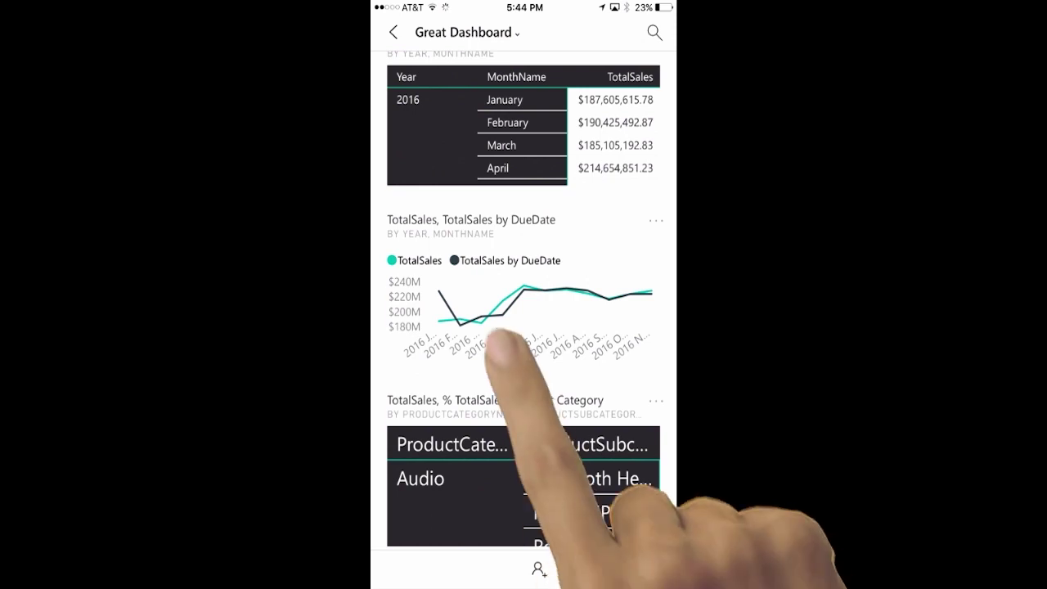
click(464, 294)
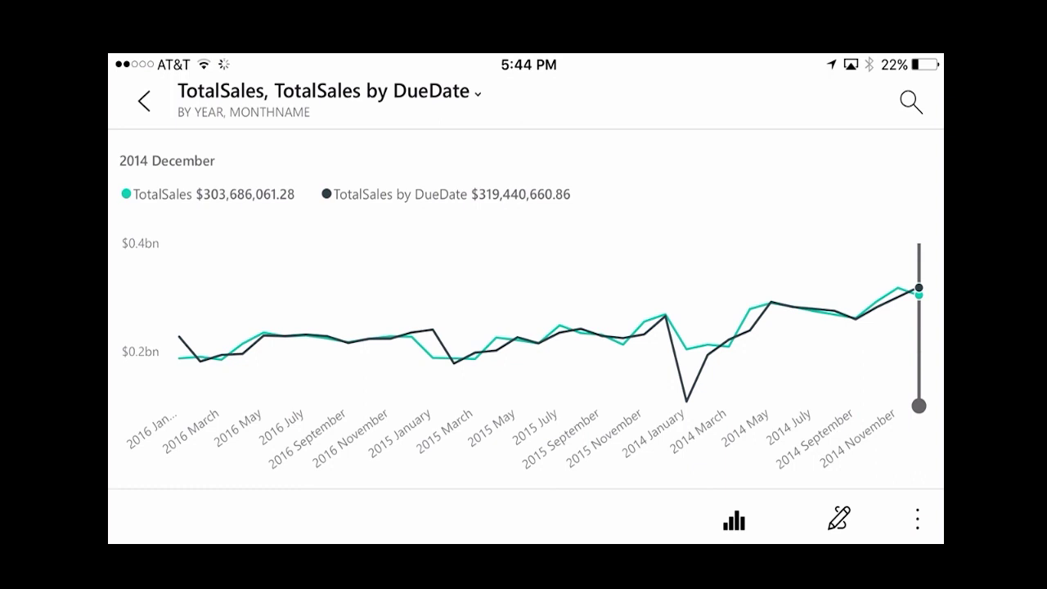
Start annotating the TotalSales, TotalSales by DueDate line chart with a red pen
click(839, 518)
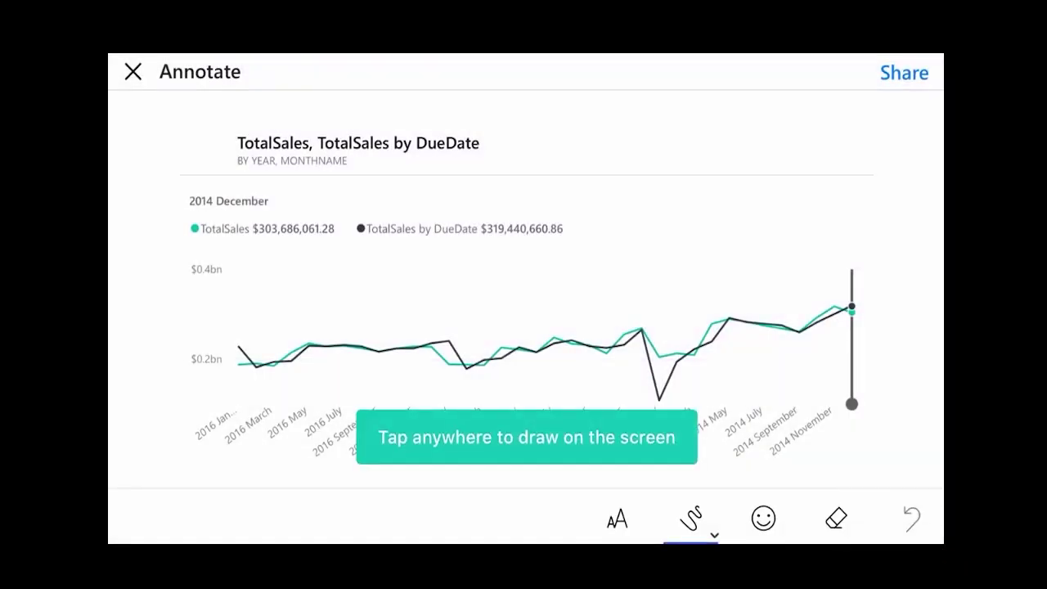
click(839, 352)
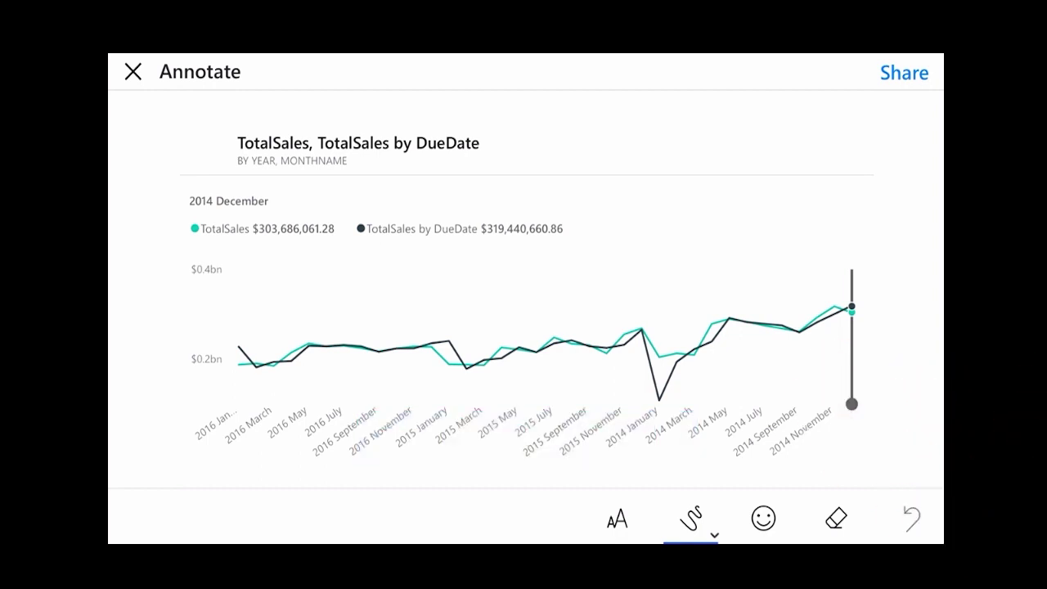
click(691, 518)
click(649, 520)
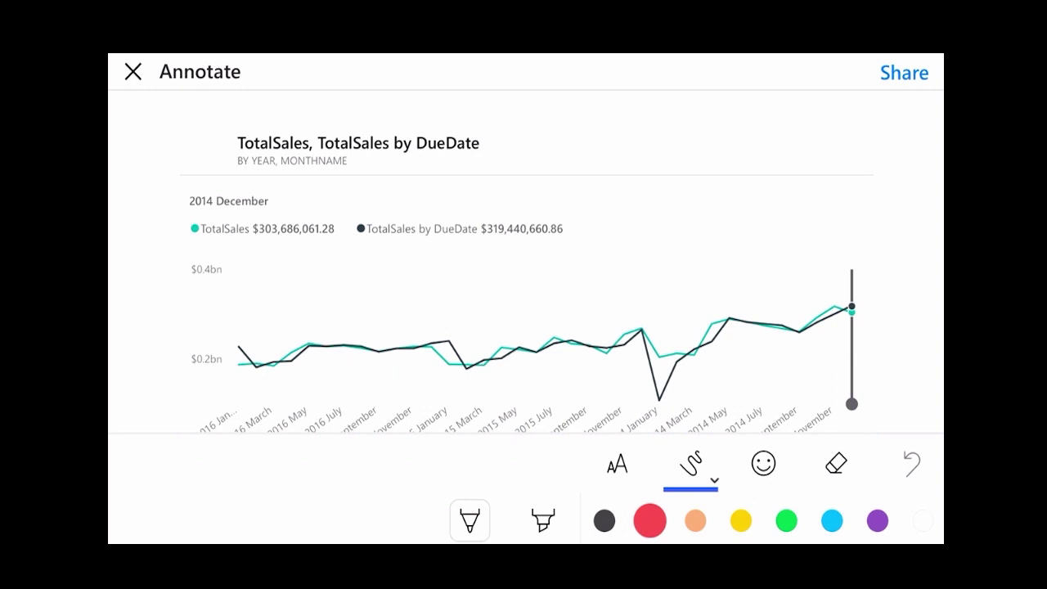
Circle the dip around January 2014, handwrite "Great!!" above it, and clear all annotations
mouse_move(663, 289)
mouse_down()
mouse_move(704, 384)
mouse_move(666, 288)
mouse_up()
mouse_move(626, 215)
mouse_down()
mouse_move(664, 256)
mouse_move(721, 203)
mouse_move(787, 214)
mouse_up()
mouse_move(791, 152)
mouse_down()
mouse_move(817, 196)
mouse_move(835, 124)
mouse_move(849, 176)
mouse_up()
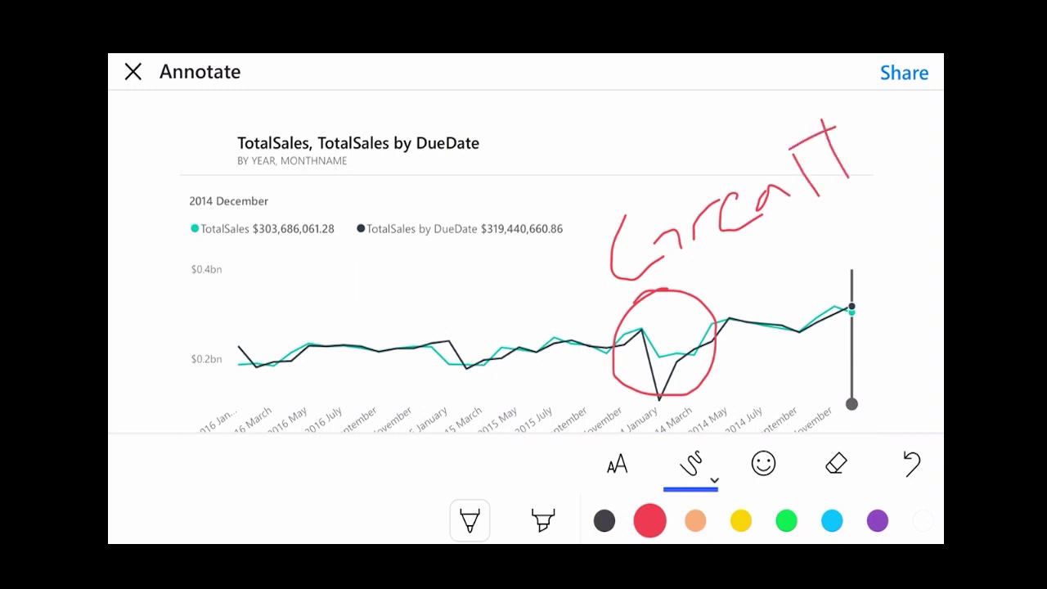
drag(728, 218, 737, 207)
drag(658, 241, 693, 263)
click(836, 464)
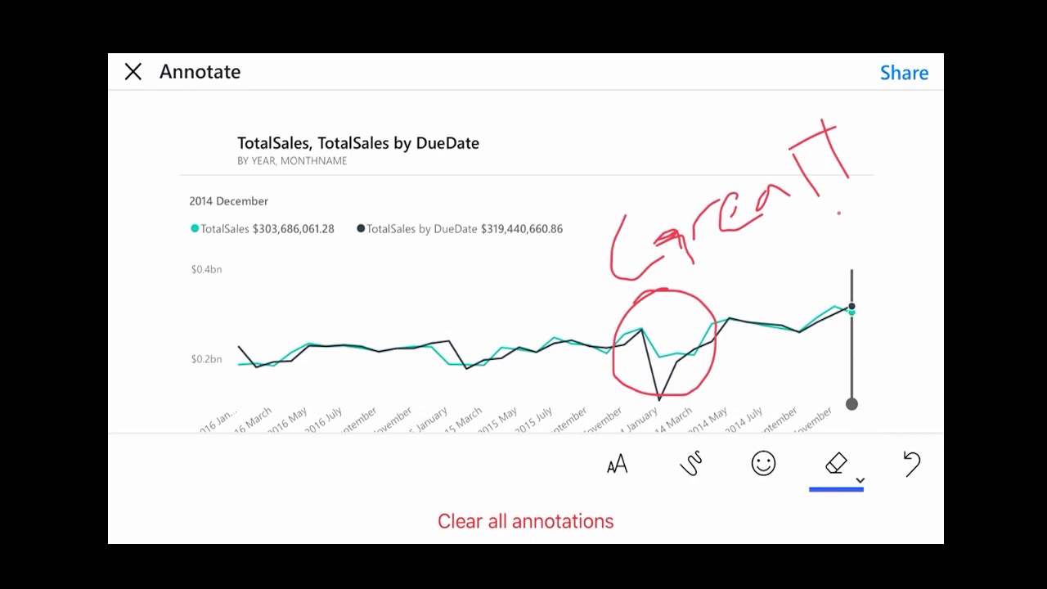
click(526, 521)
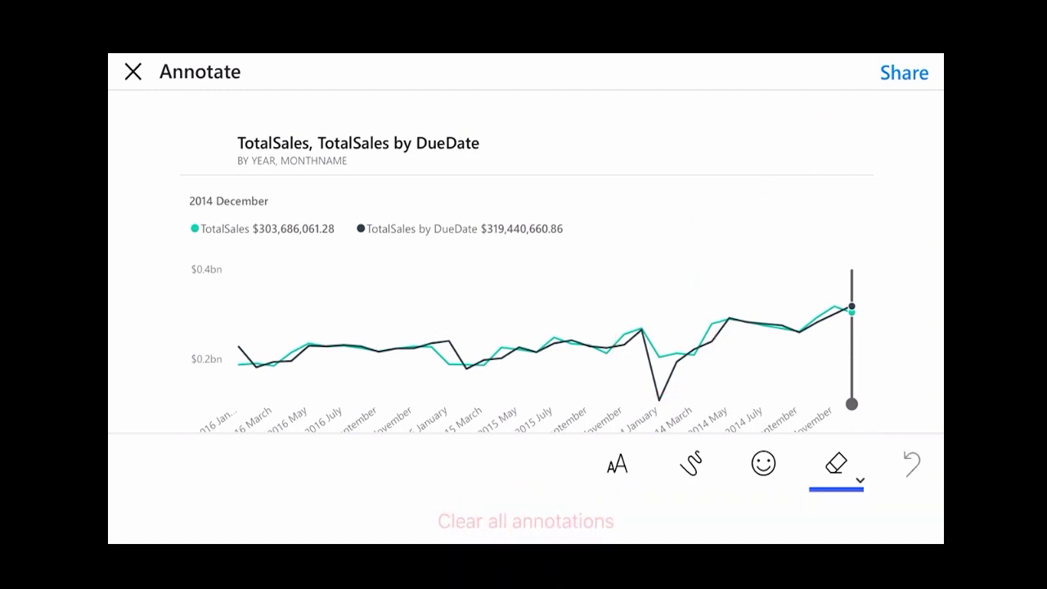
Place a red smiley sticker above the line chart and start sharing the annotated chart
click(690, 463)
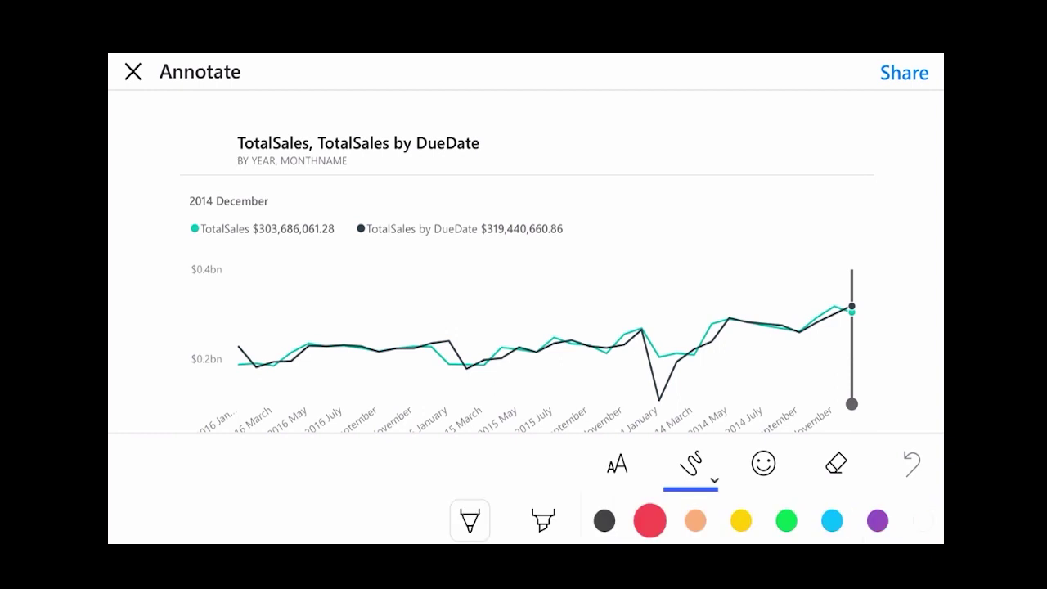
click(763, 464)
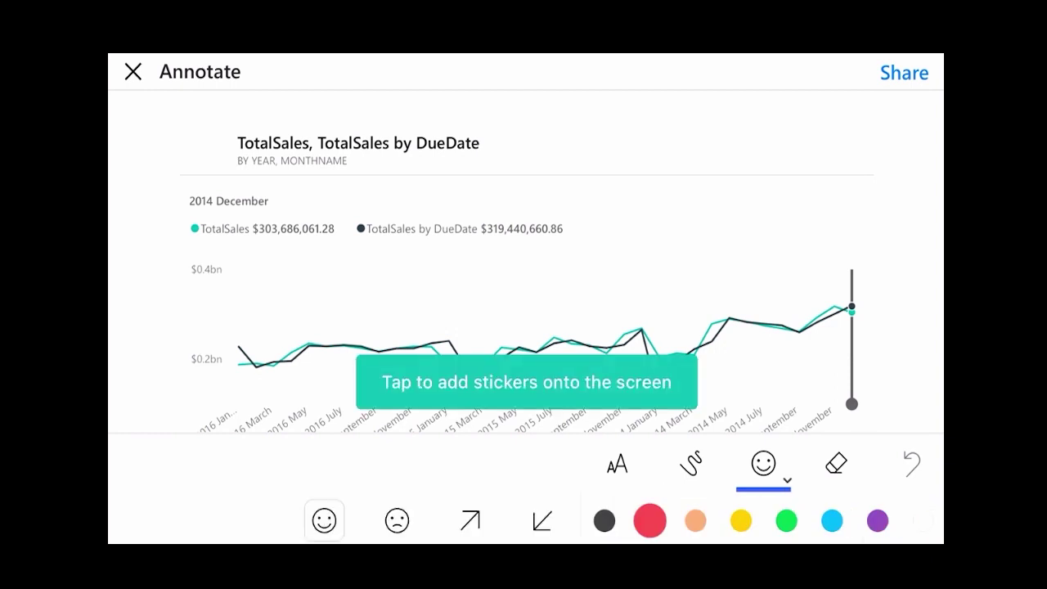
click(627, 214)
click(904, 72)
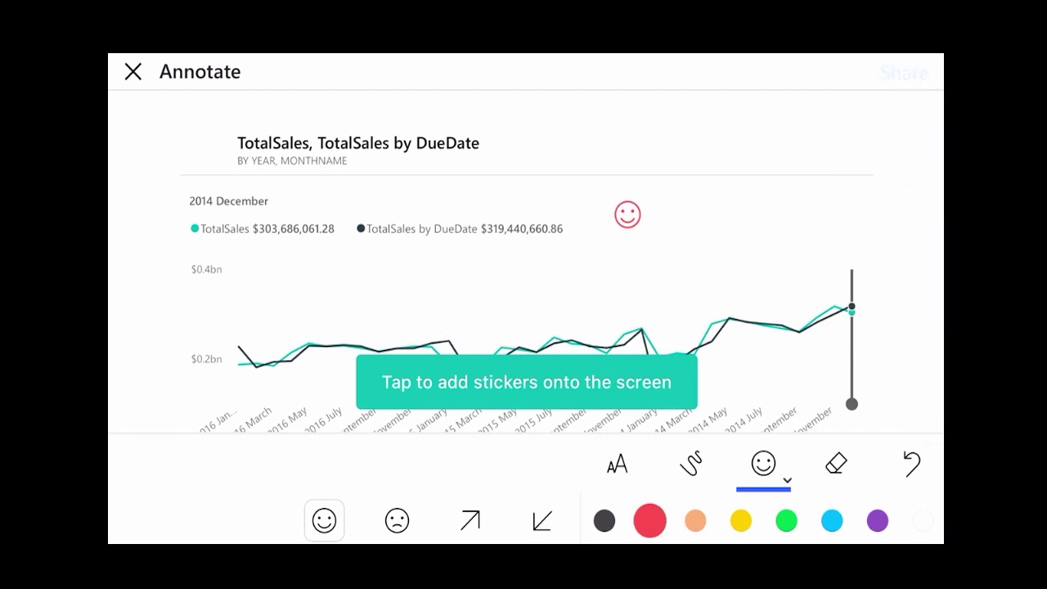
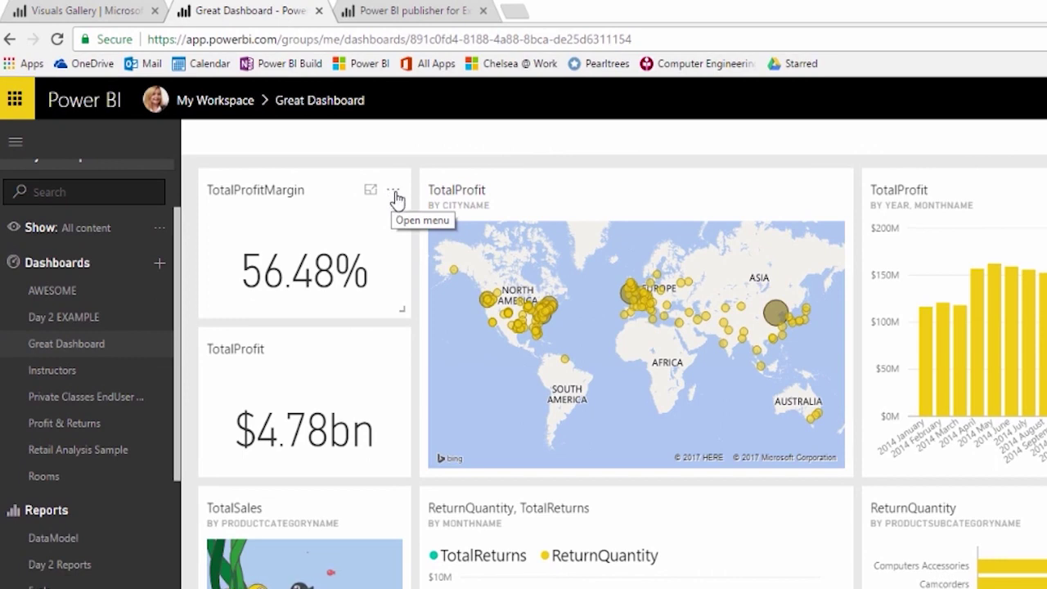
Switch to the Power BI service and add an alert rule to the TotalProfitMargin tile on Great Dashboard
click(394, 193)
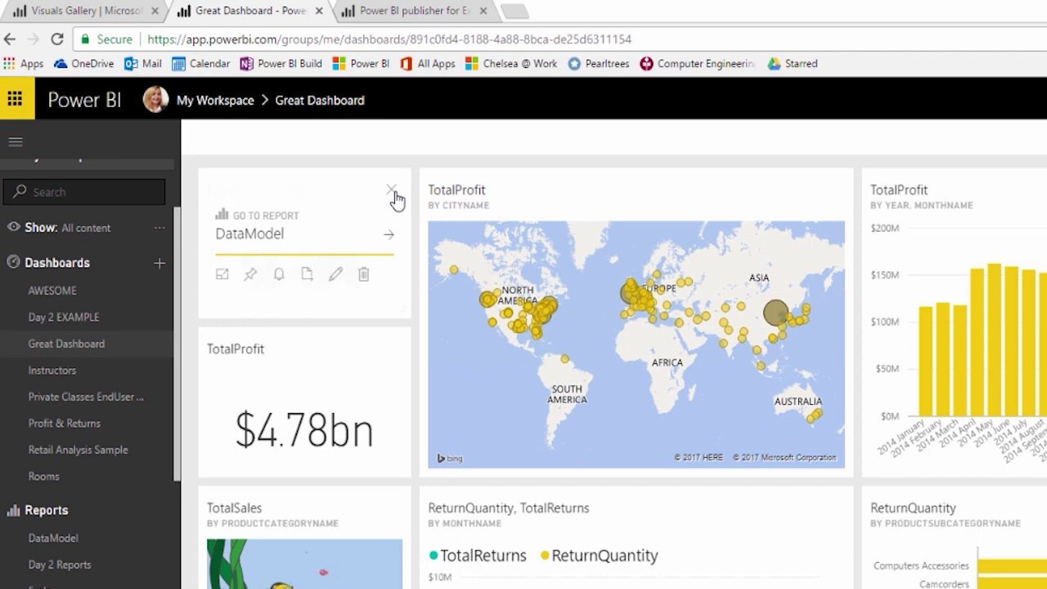
click(279, 280)
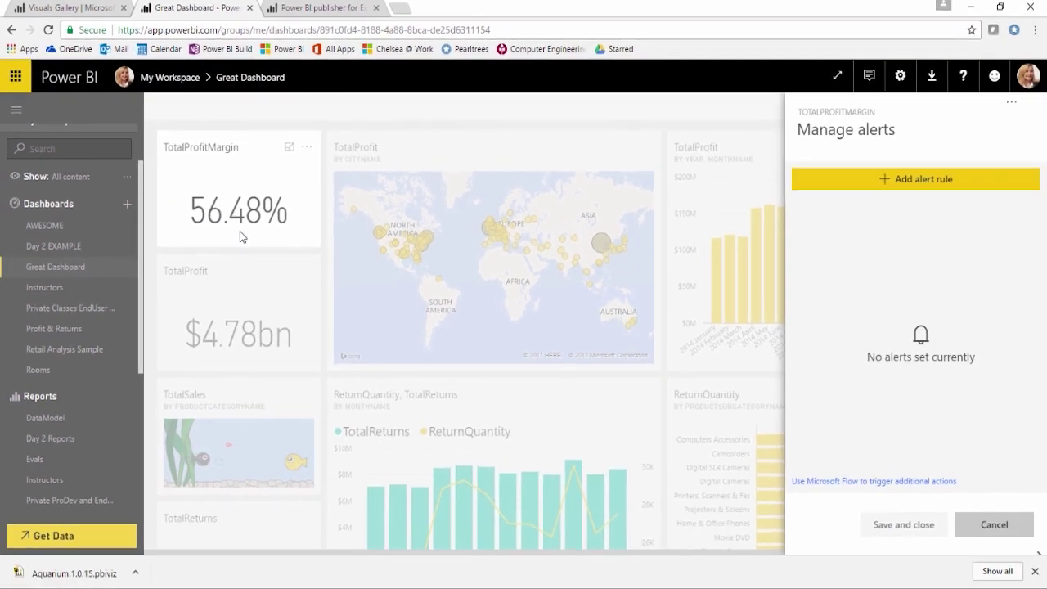
click(944, 181)
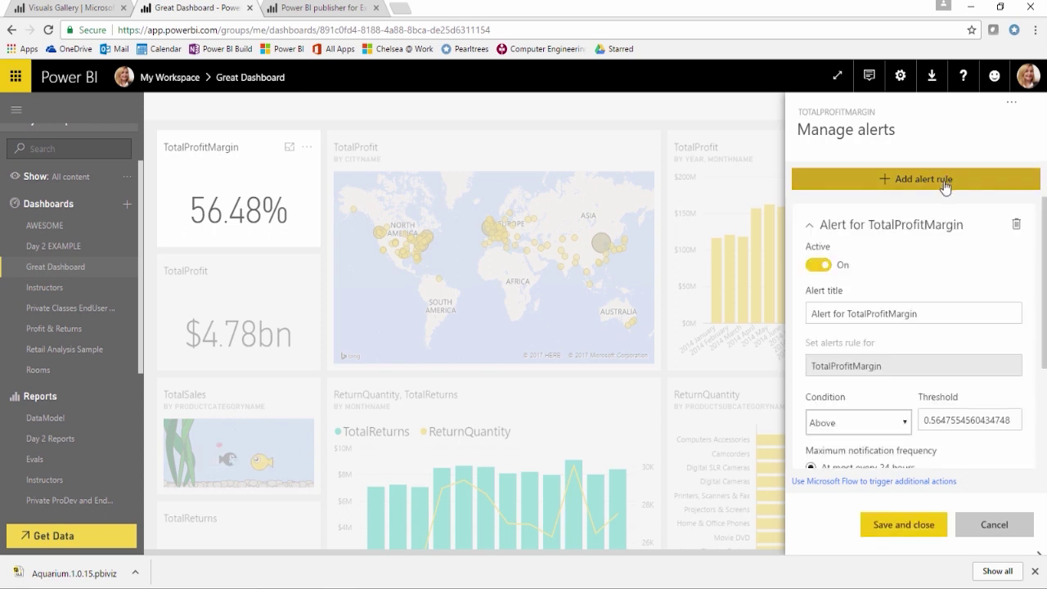
click(813, 311)
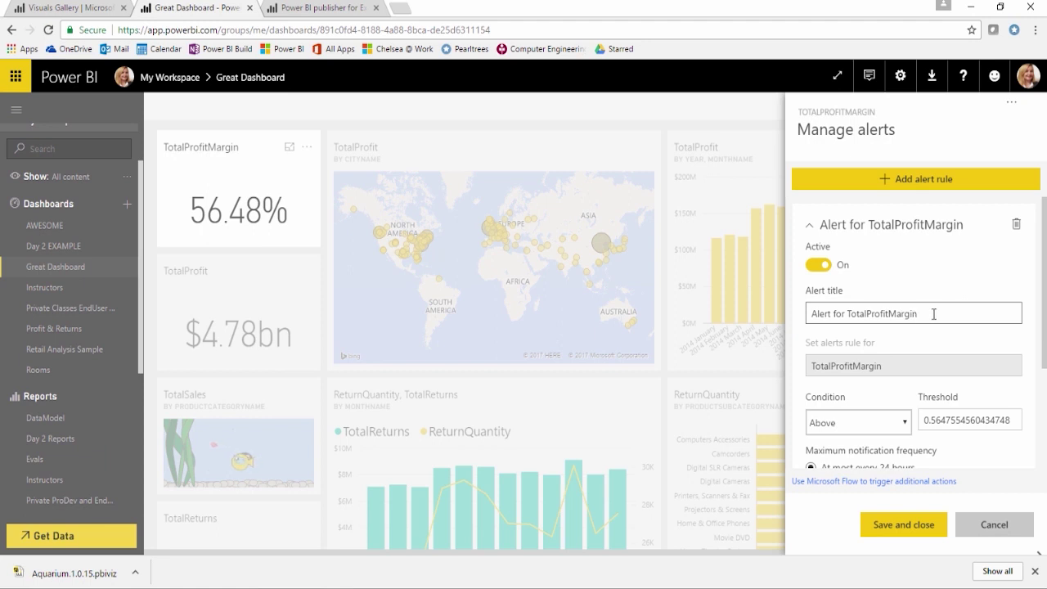
Set the TotalProfitMargin alert's threshold to 0.55 and save the alert rule
scroll(879, 409, down, 1)
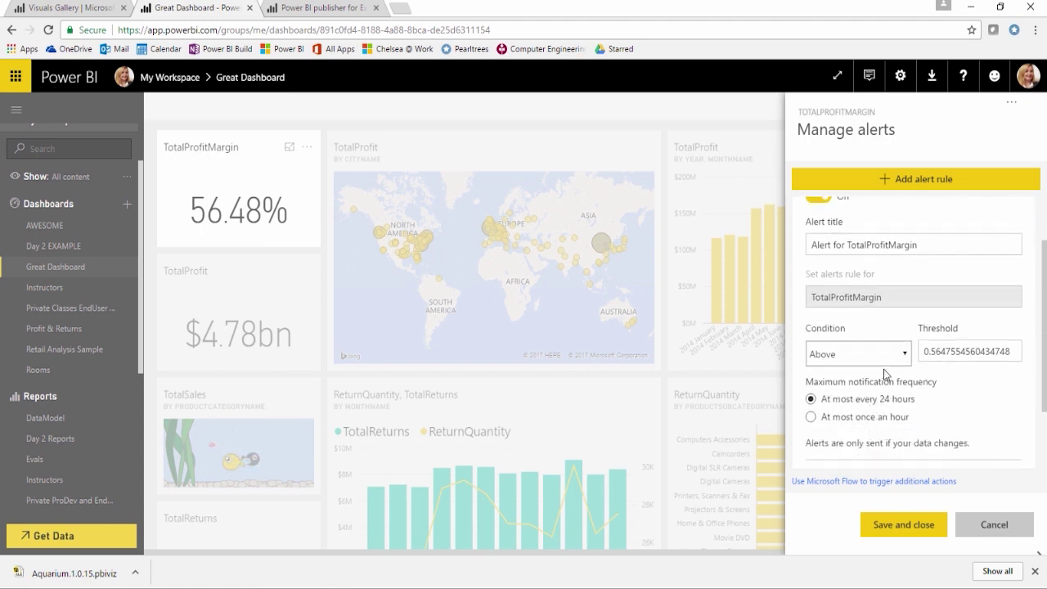
click(1002, 351)
drag(1011, 352, 937, 358)
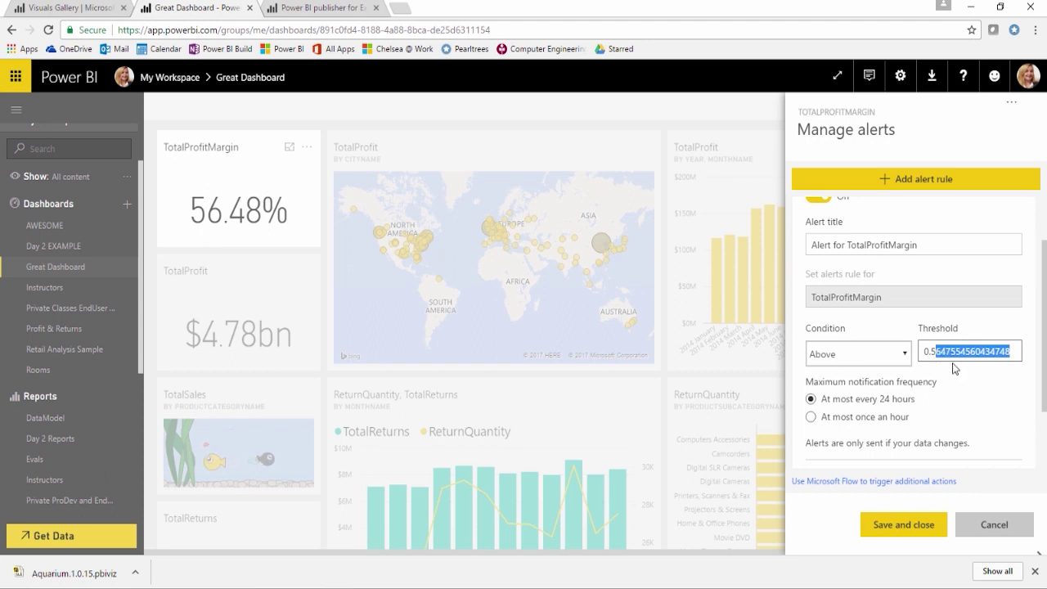
text(55)
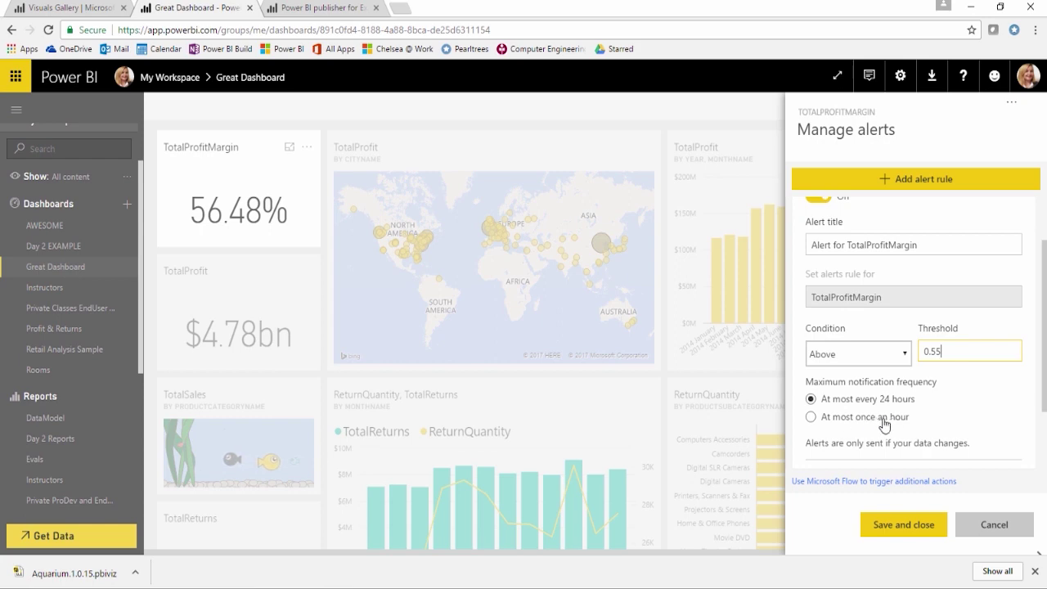
click(897, 530)
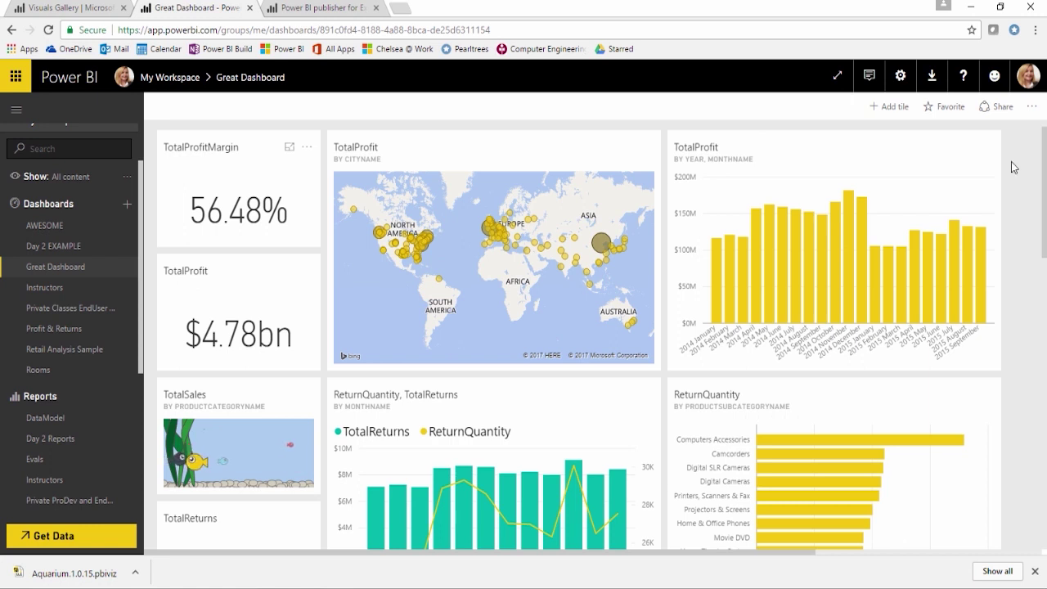
drag(863, 126, 1040, 161)
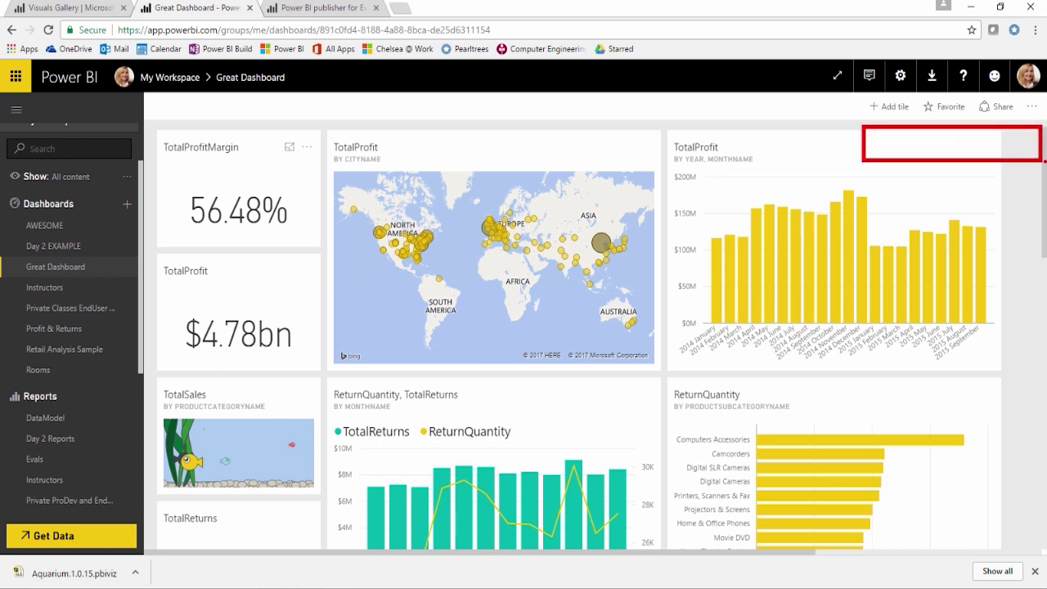